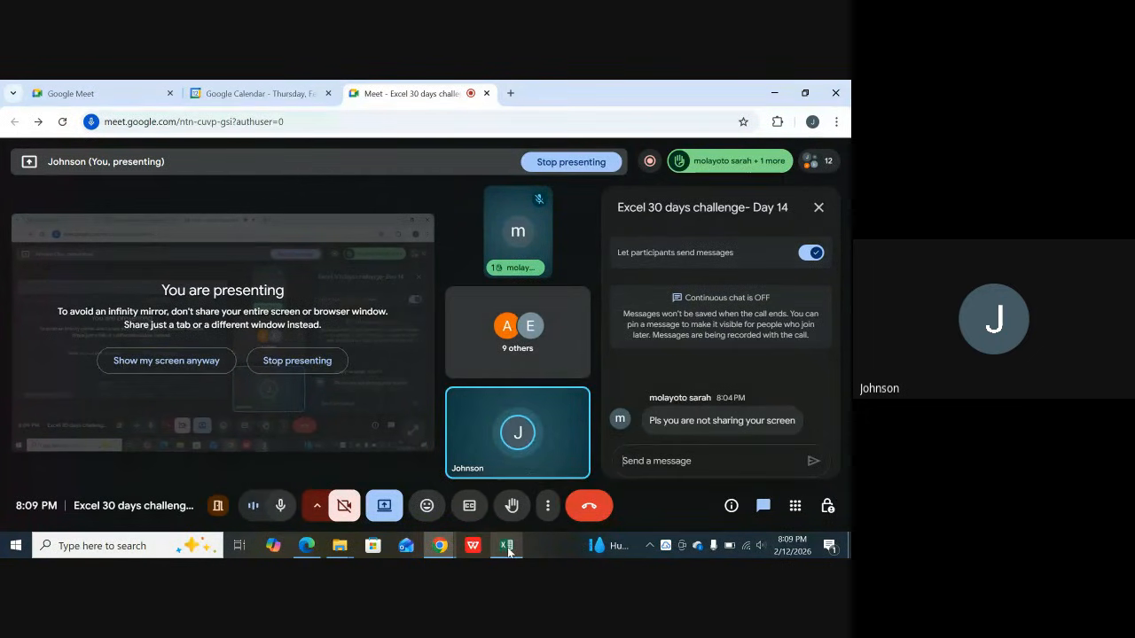
Step: Switch to the Excel trial balance workbook and look through the bank transactions up to the first row of the Bank Analysis-June 2023 sheet
mouse_move(508, 550)
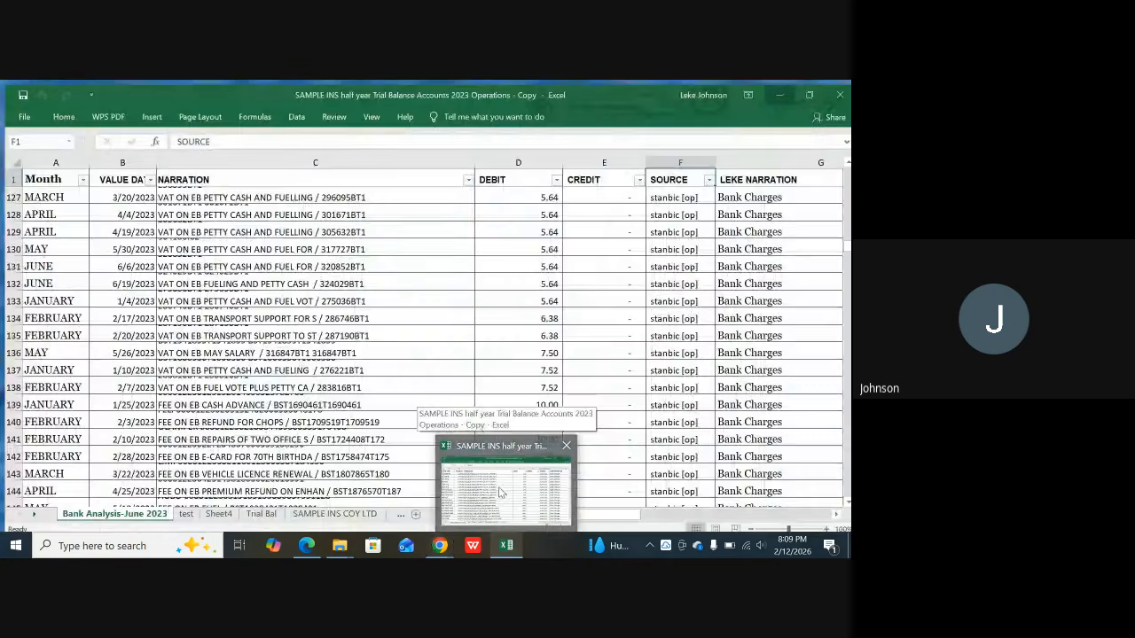
left_click(499, 494)
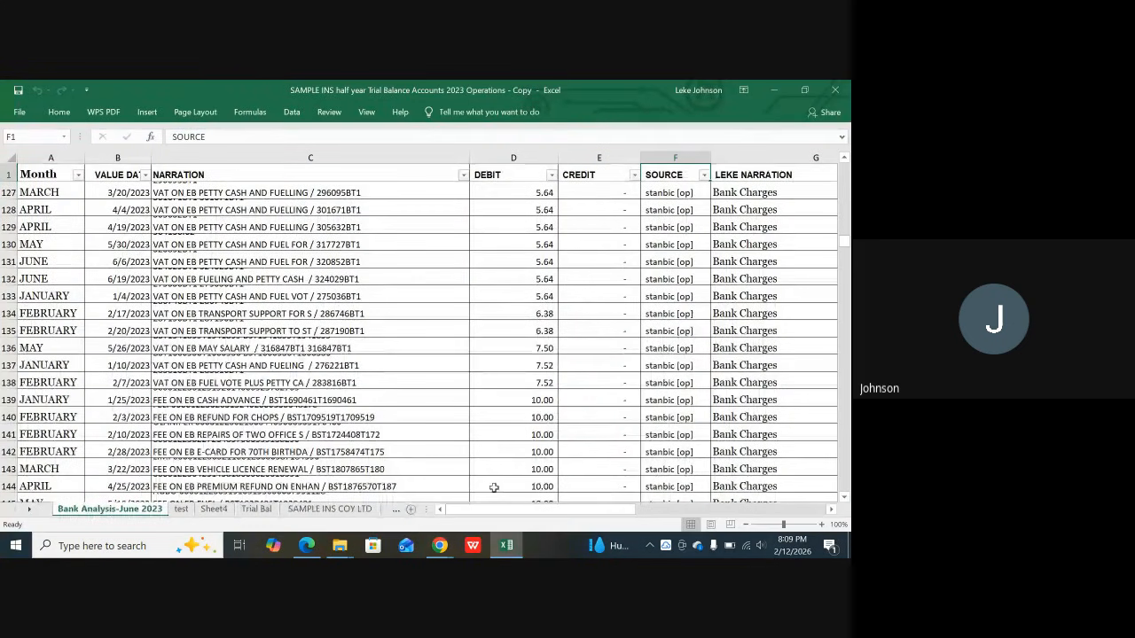
scroll(492, 486, "up", 12)
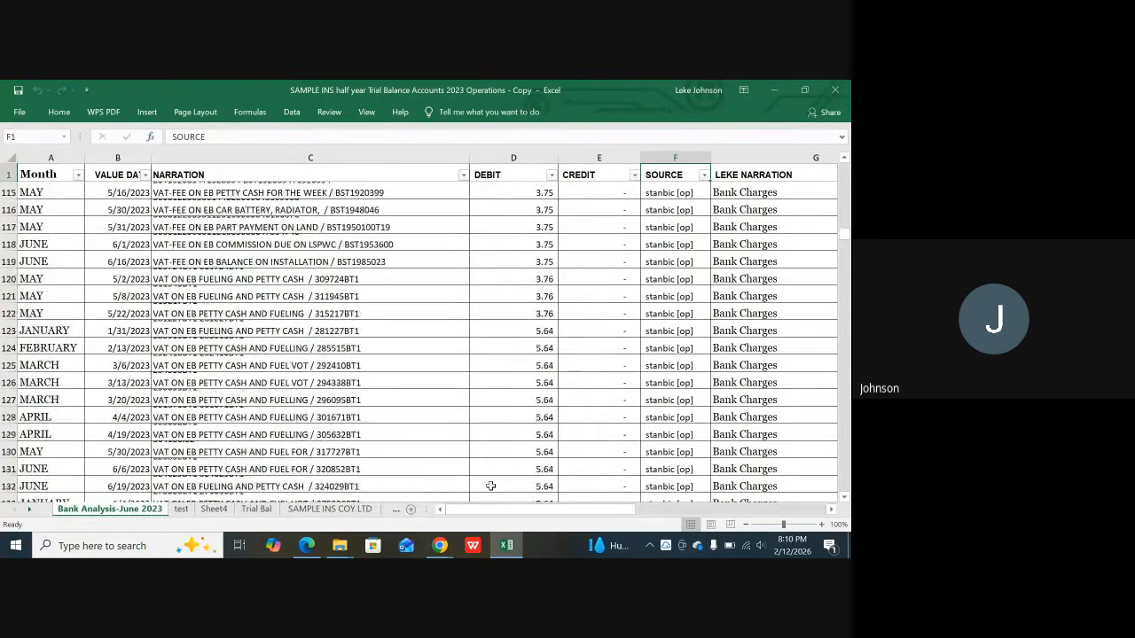
scroll(490, 486, "up", 18)
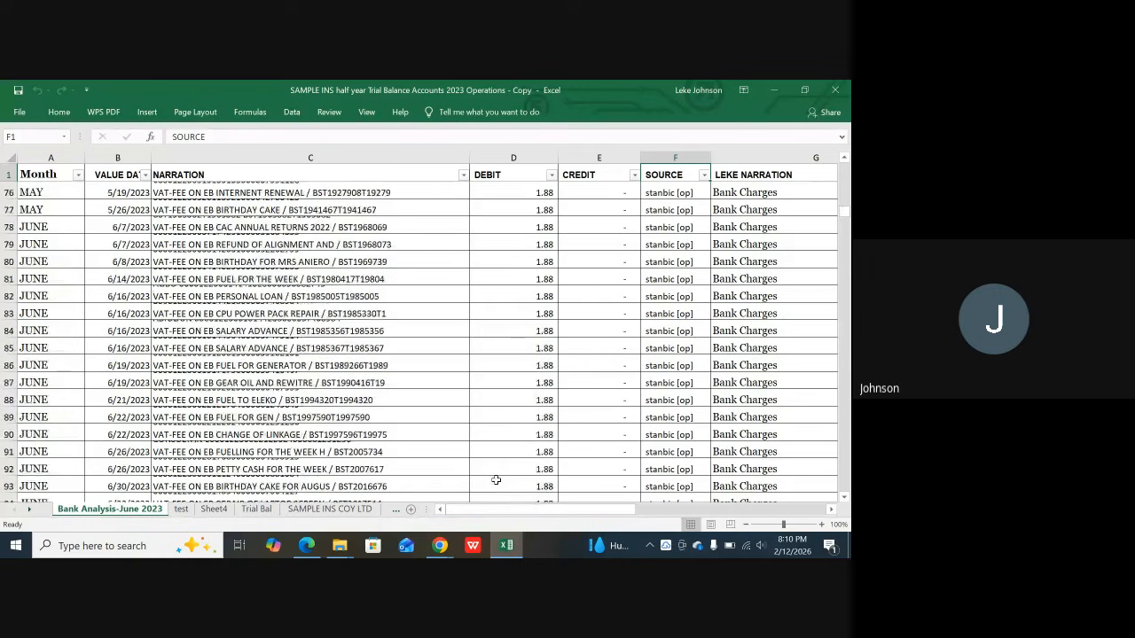
scroll(500, 478, "up", 2)
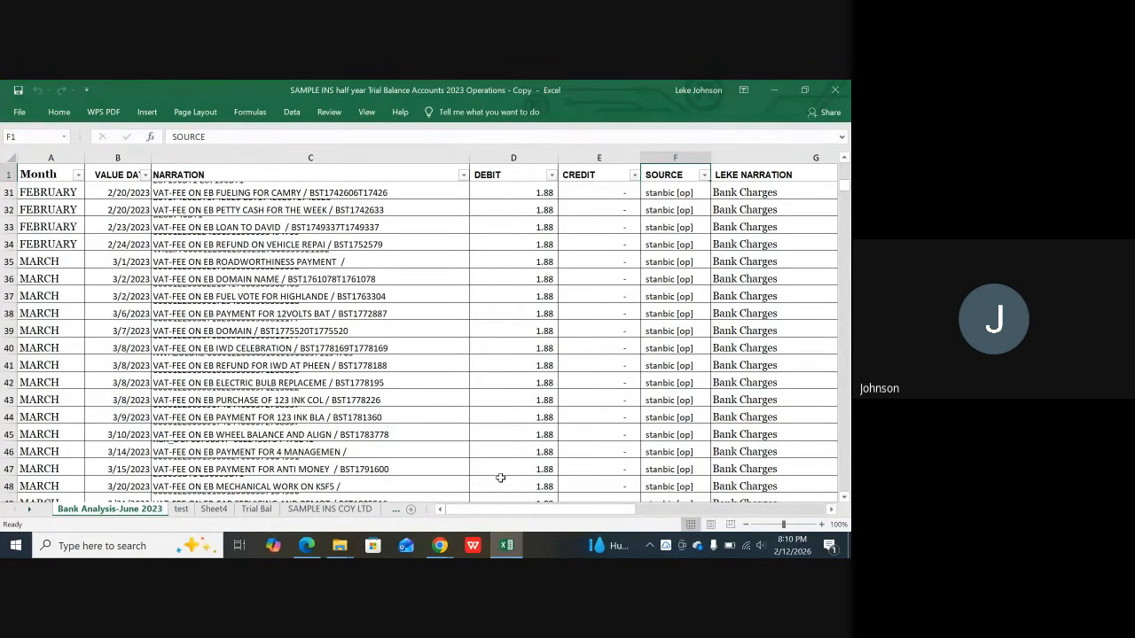
scroll(500, 478, "up", 10)
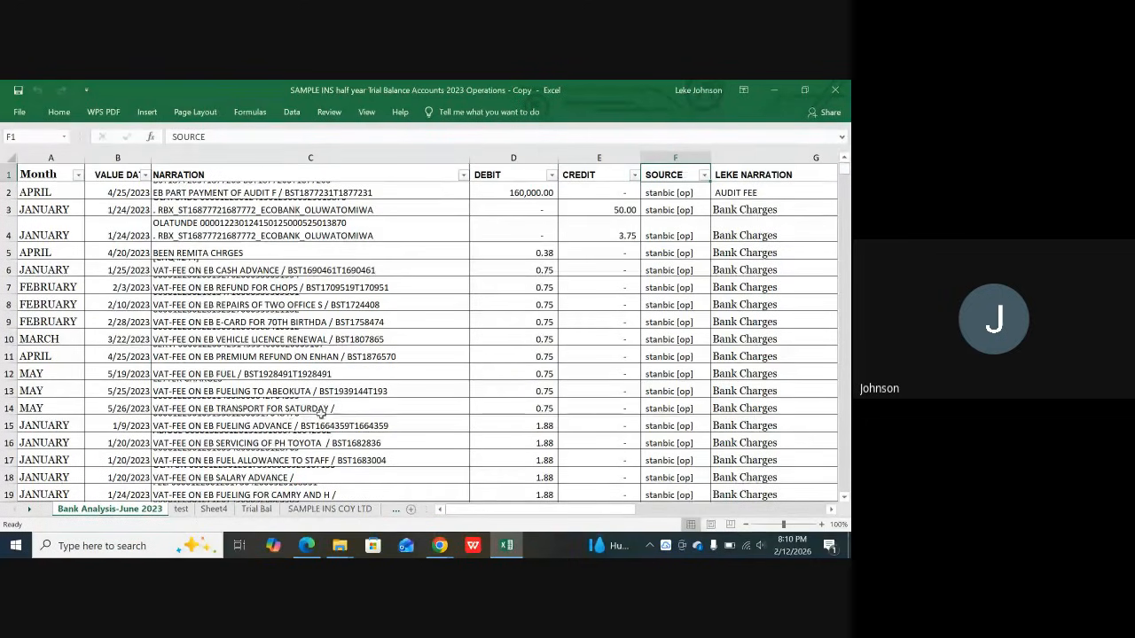
Step: Look at the Trial Bal sheet, and examine the DR, CR and Account Type headings on the SAMPLE INS COY LTD sheet
left_click(256, 510)
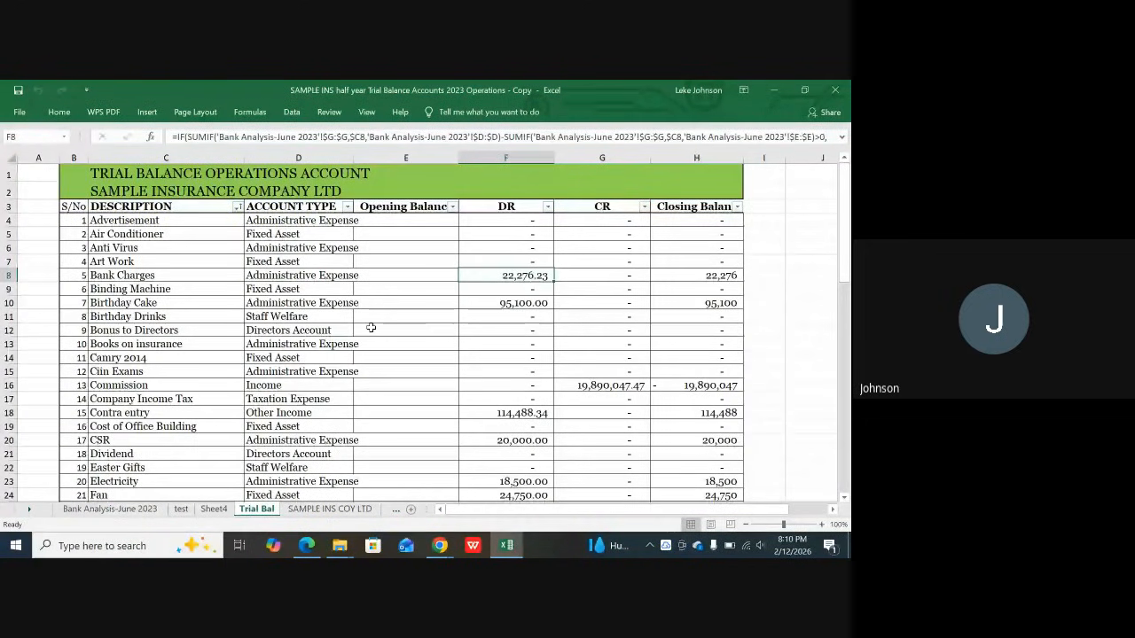
left_click(346, 514)
scroll(201, 385, "up", 7)
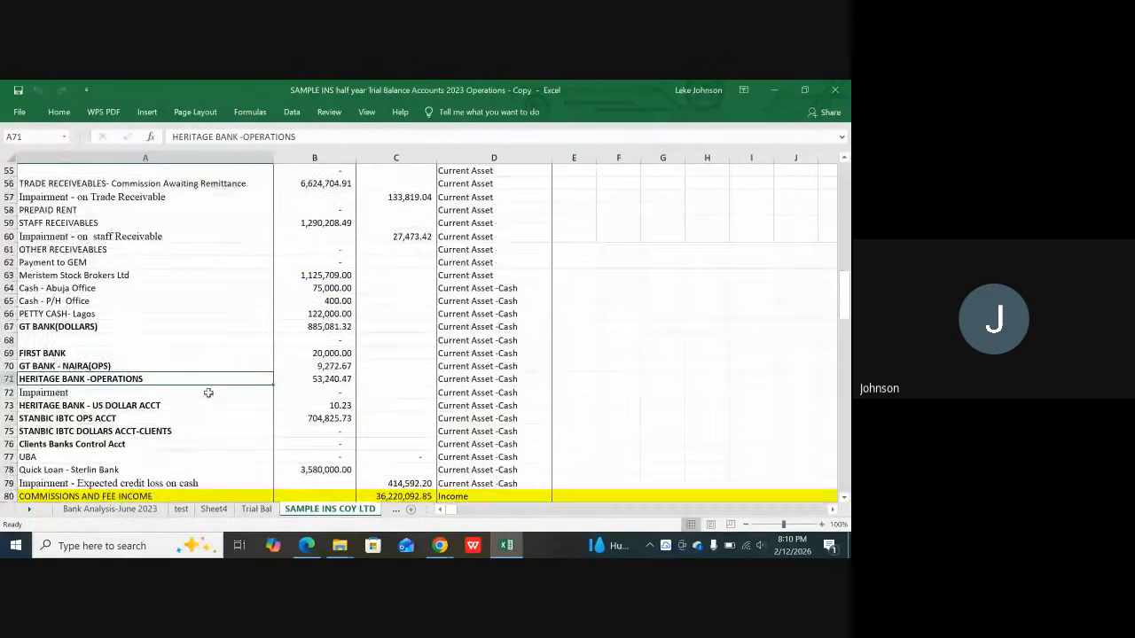
scroll(201, 385, "up", 13)
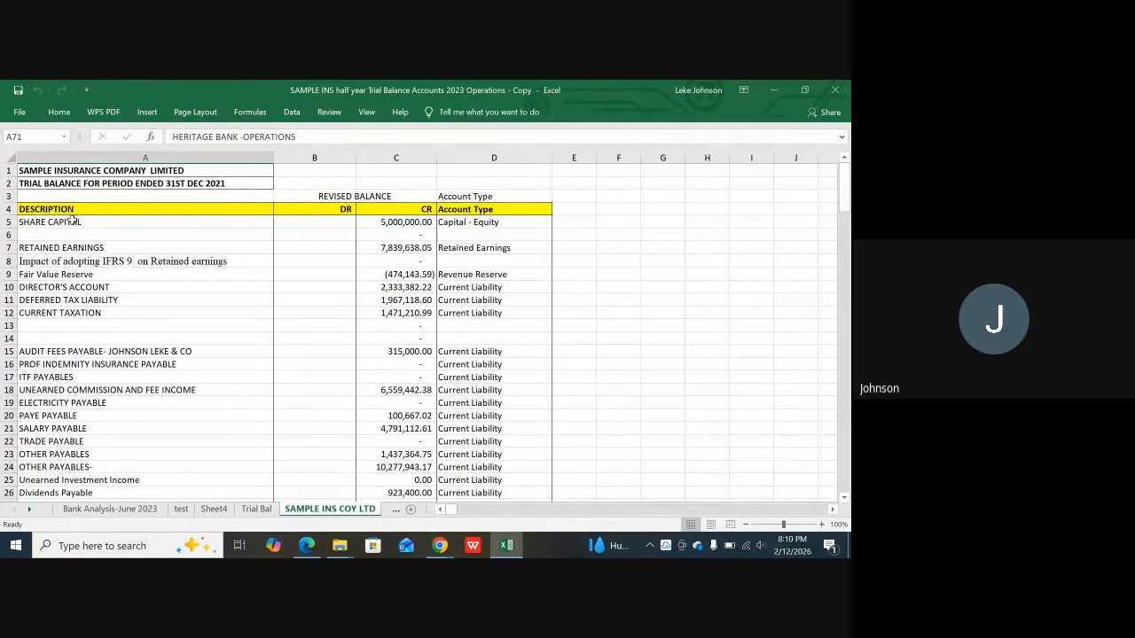
left_click(328, 209)
left_click(382, 210)
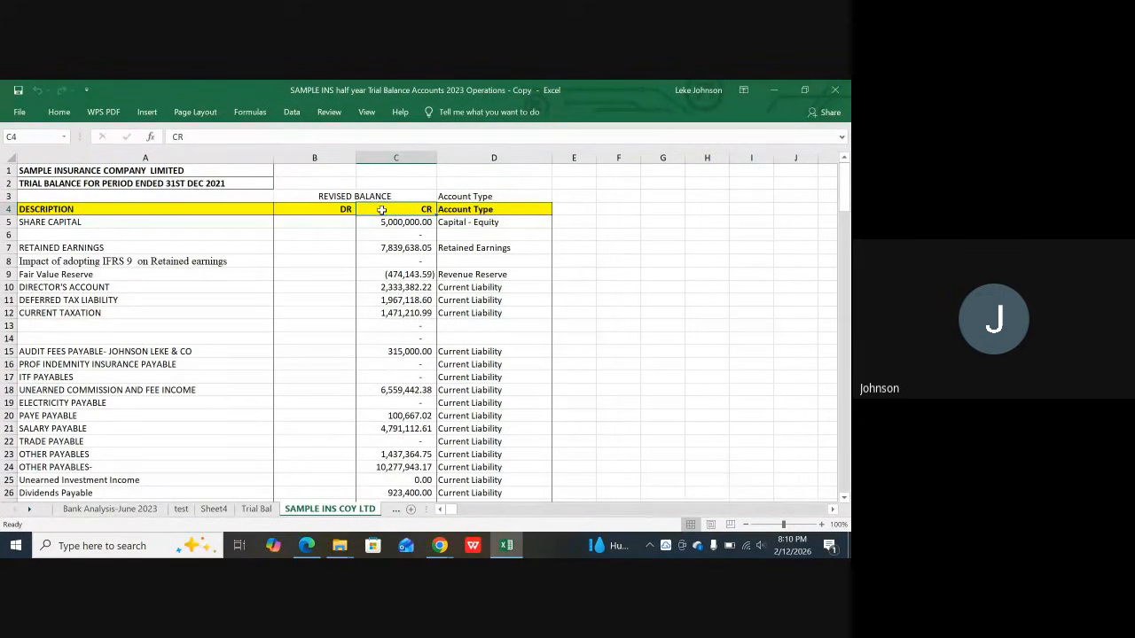
left_click(464, 209)
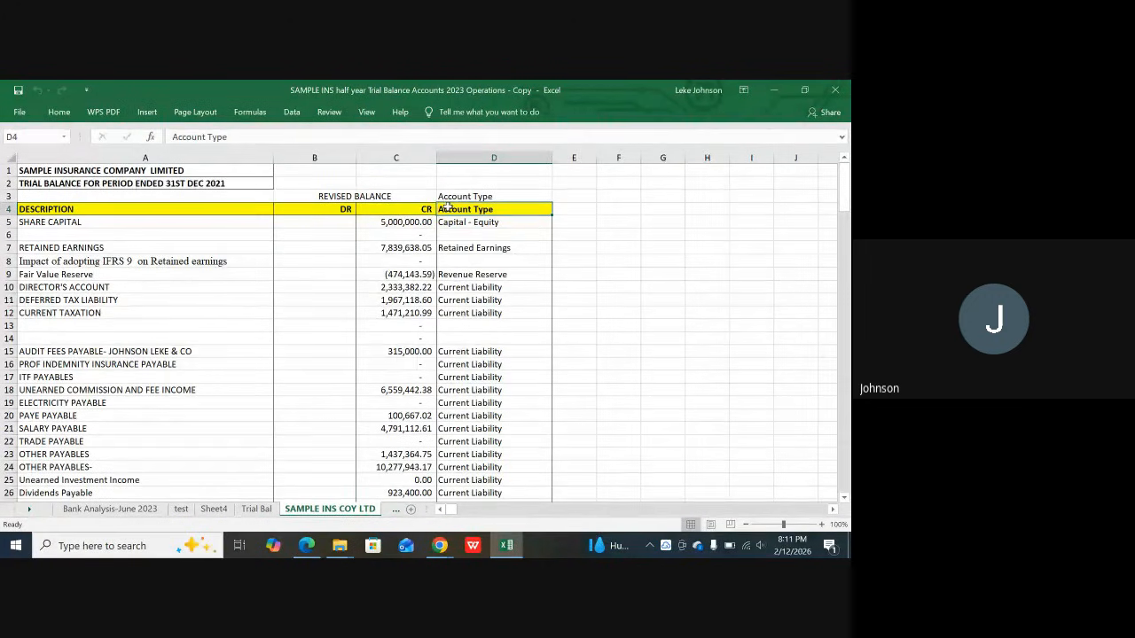
Step: Examine the equity, liability and non-current asset accounts with their balances and account types, starting from share capital
scroll(433, 305, "down", 1)
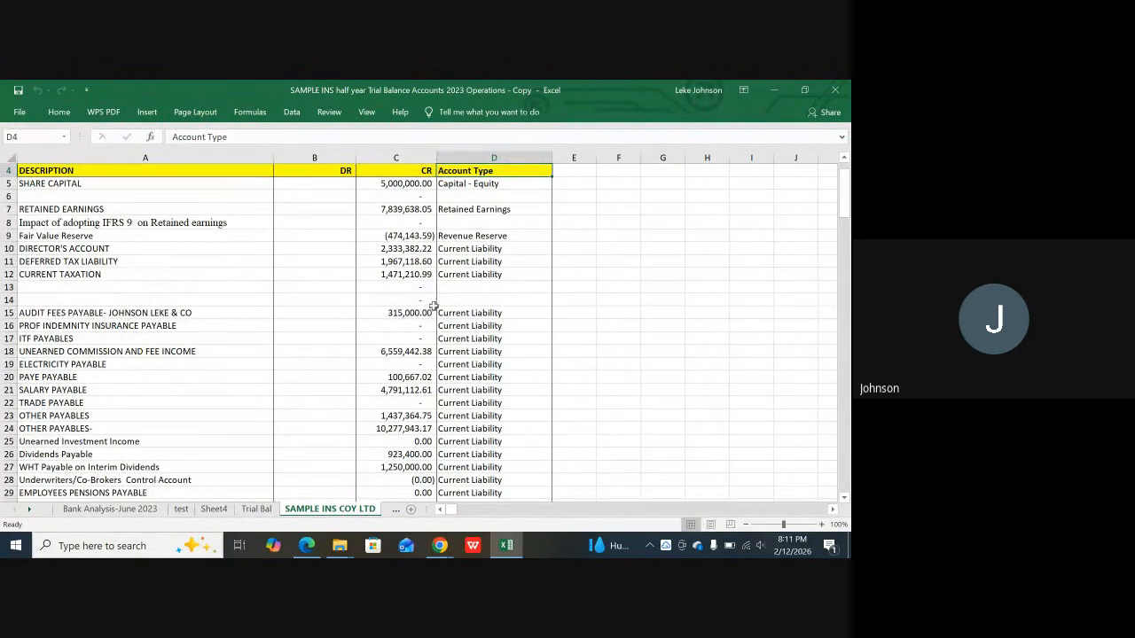
scroll(420, 306, "up", 1)
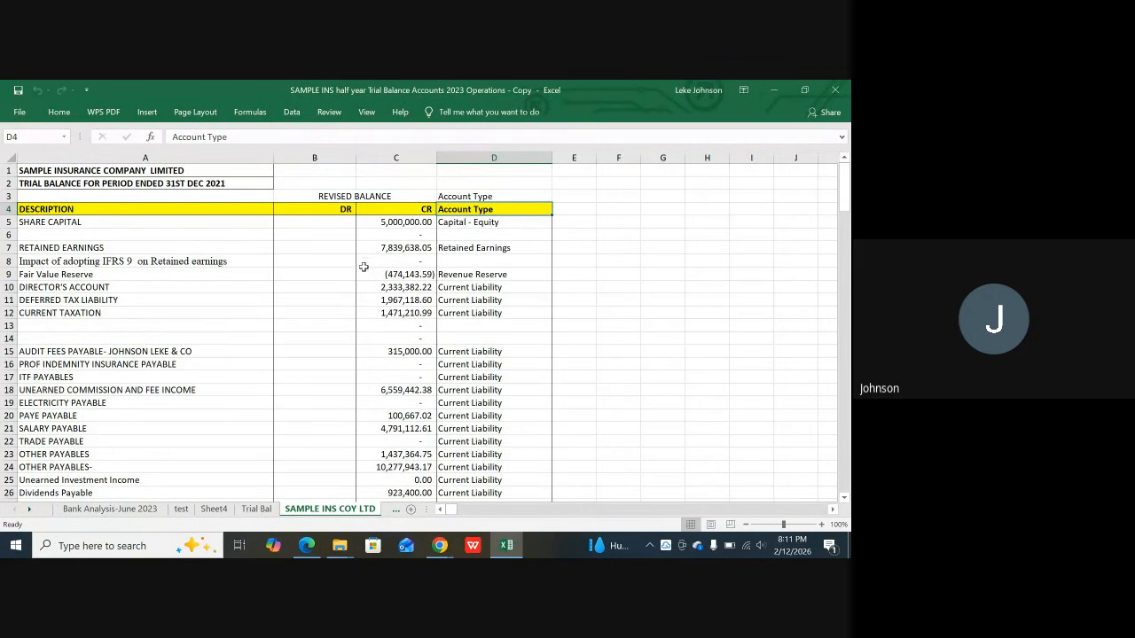
scroll(350, 305, "down", 5)
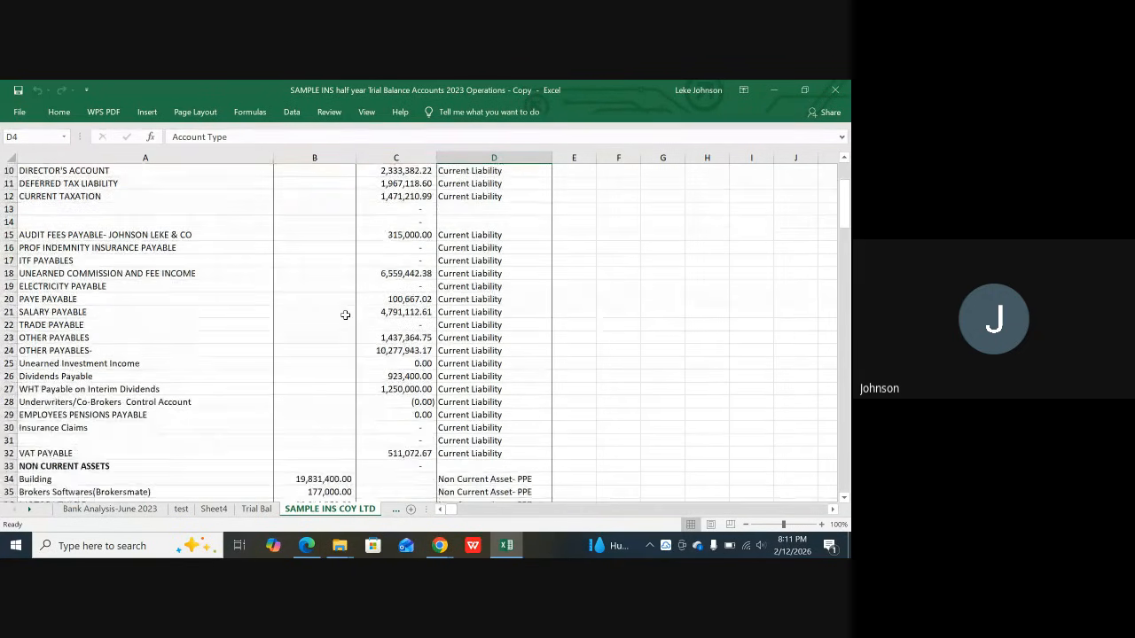
scroll(329, 261, "up", 5)
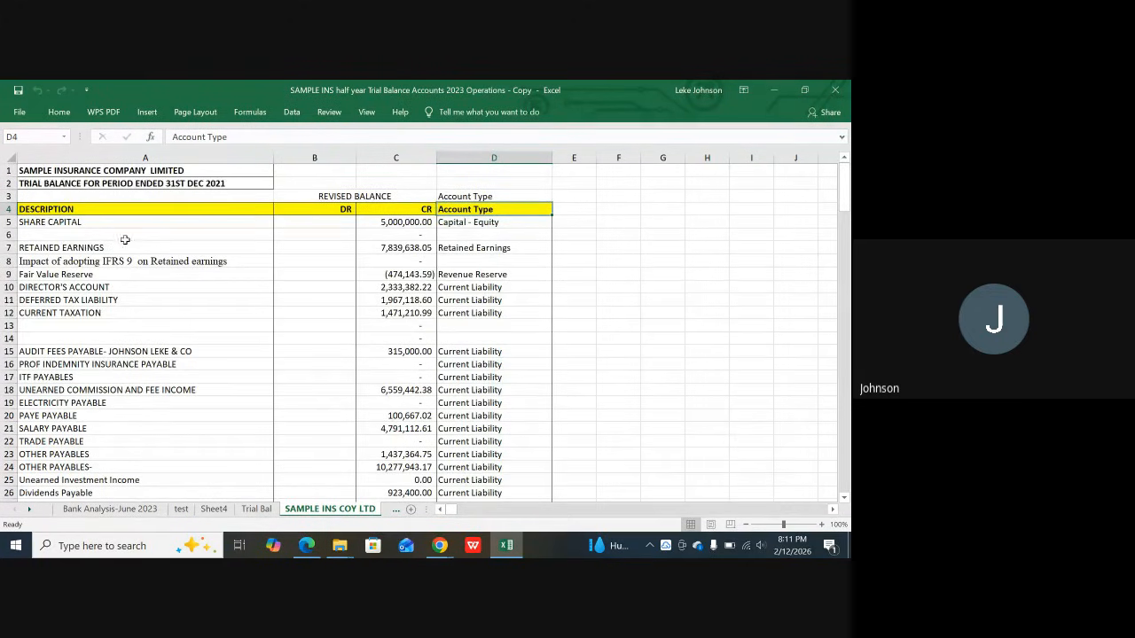
left_click(60, 225)
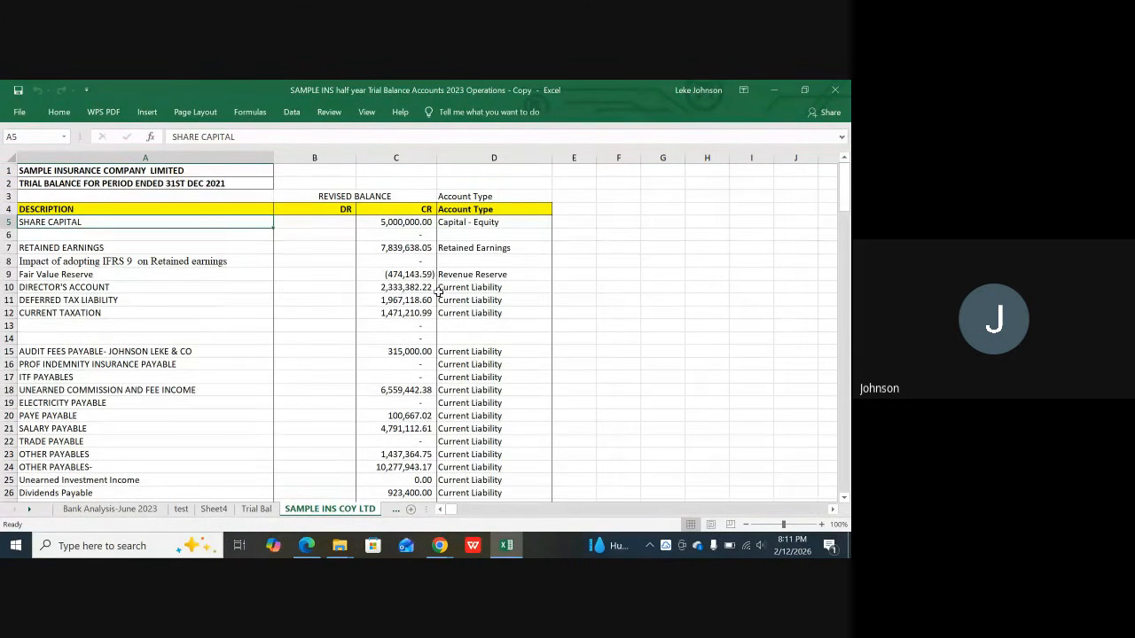
scroll(207, 344, "down", 5)
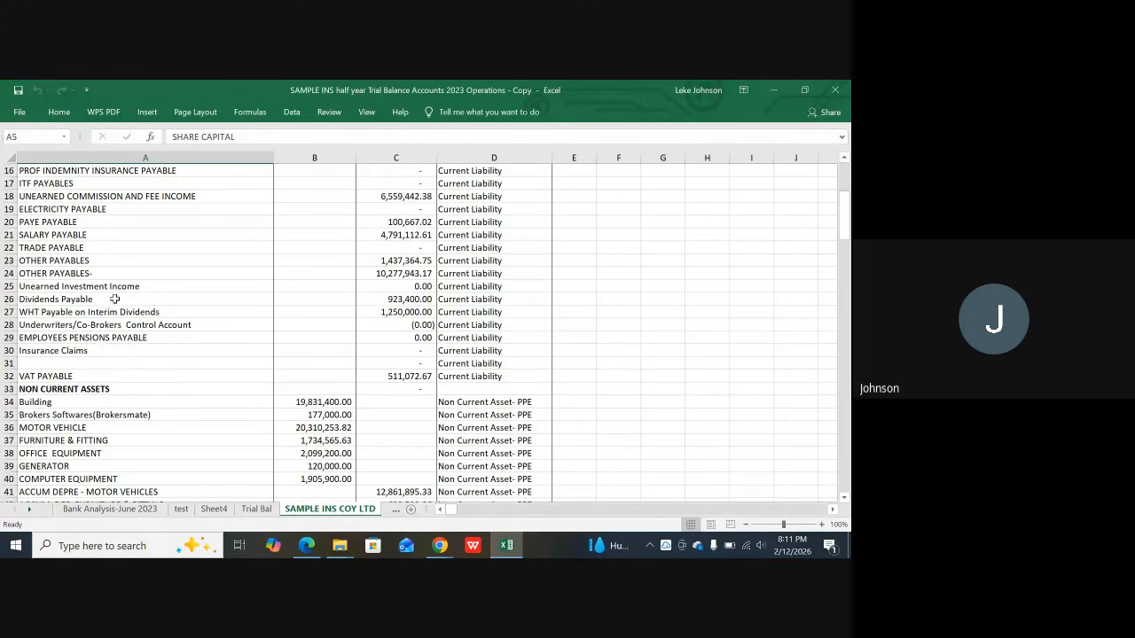
scroll(193, 364, "down", 1)
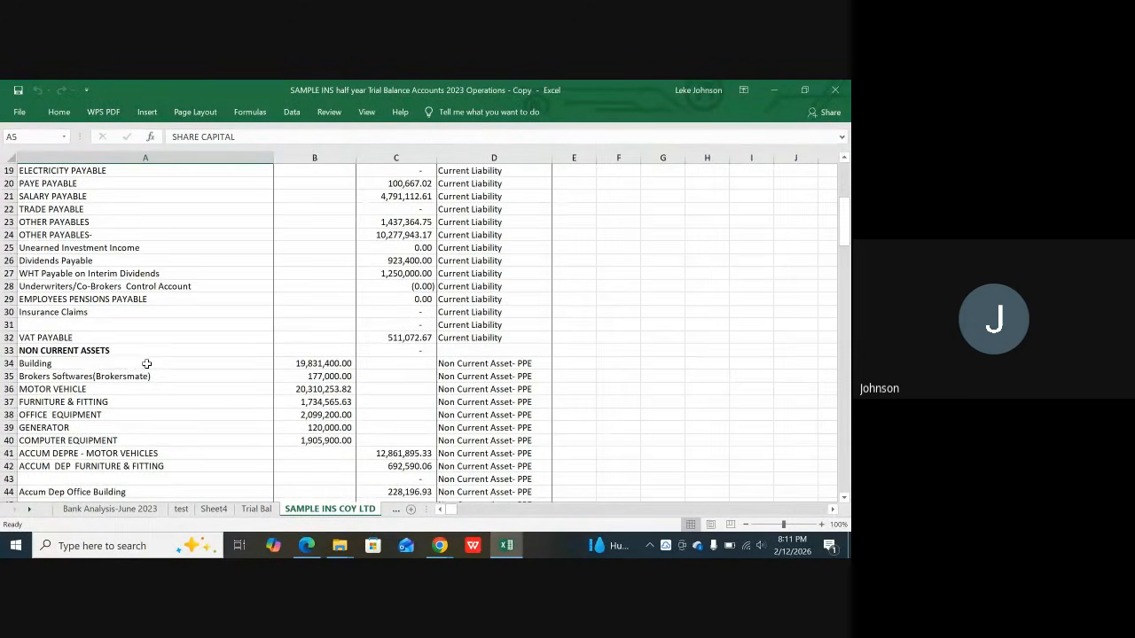
scroll(177, 361, "down", 1)
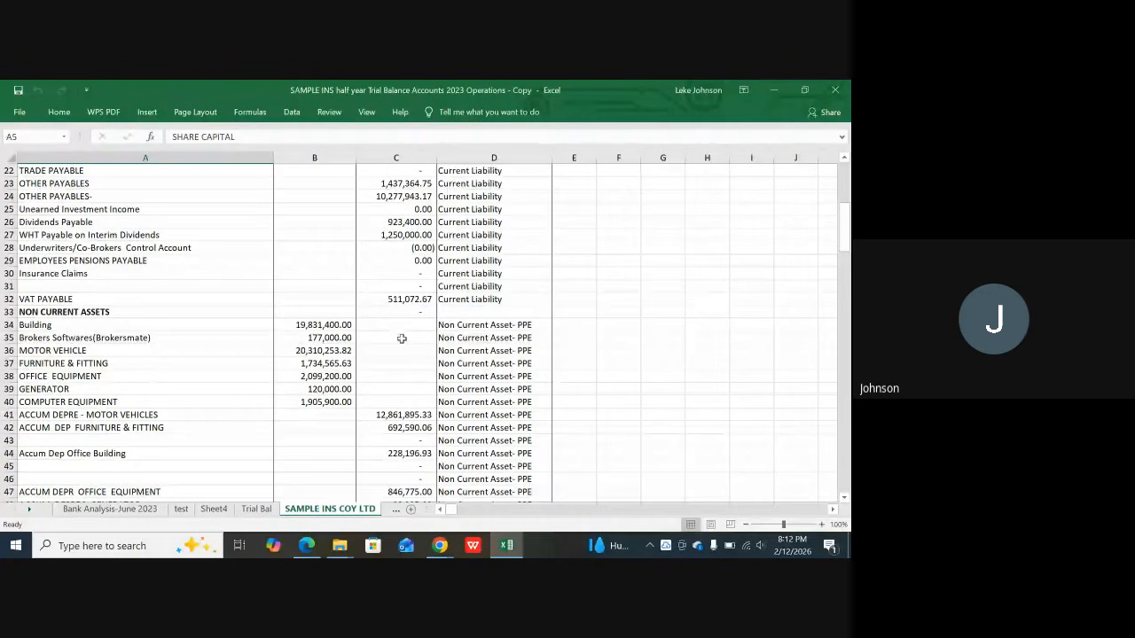
scroll(429, 344, "up", 6)
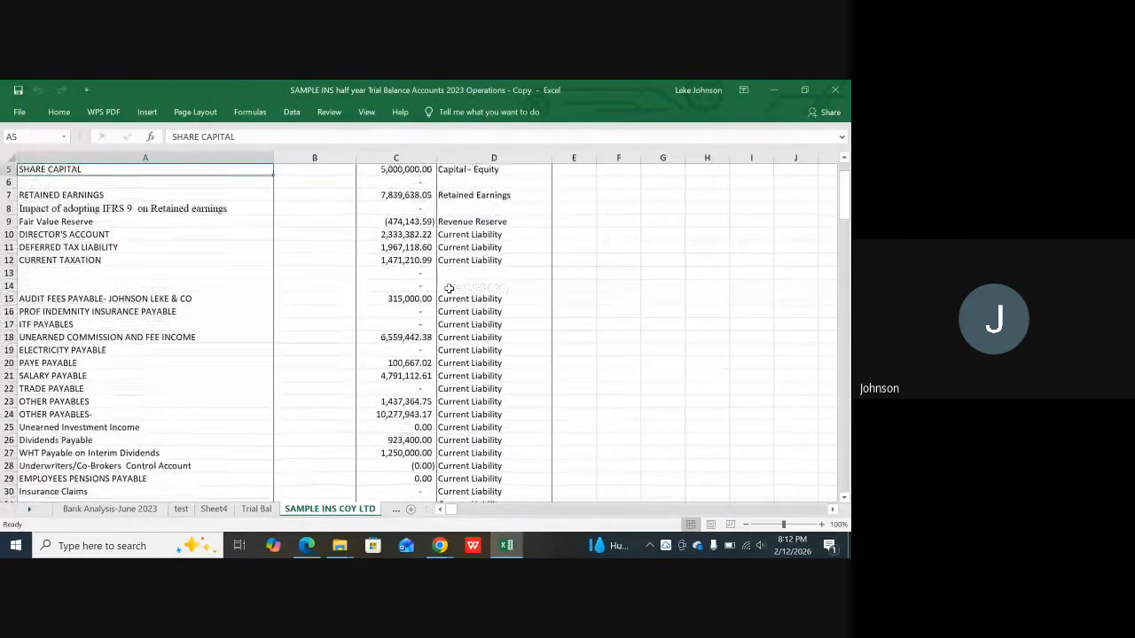
scroll(449, 288, "up", 1)
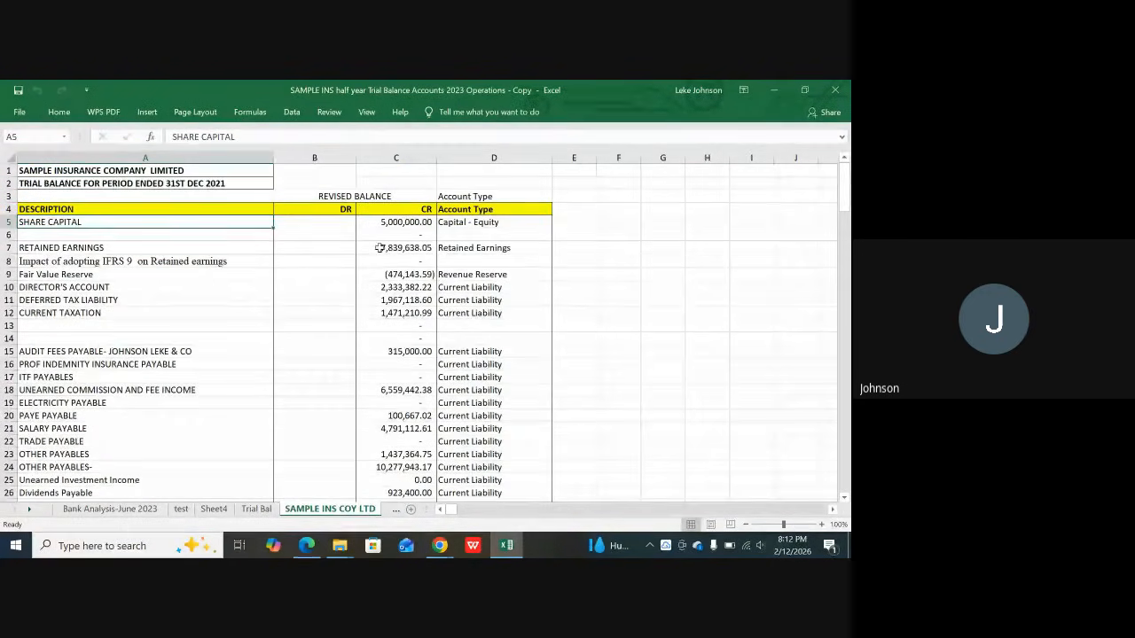
scroll(195, 295, "down", 1)
scroll(372, 235, "down", 1)
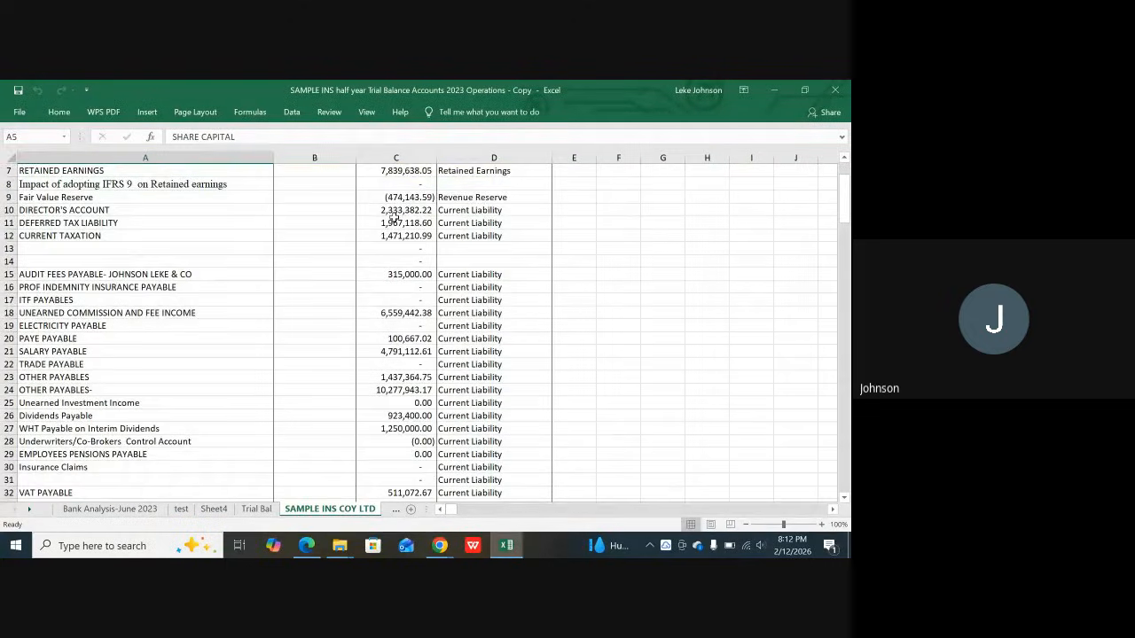
scroll(354, 238, "up", 2)
Step: Check the share capital row's DR and CR cells, and examine the asset accounts down to the cash and bank rows
left_click(333, 226)
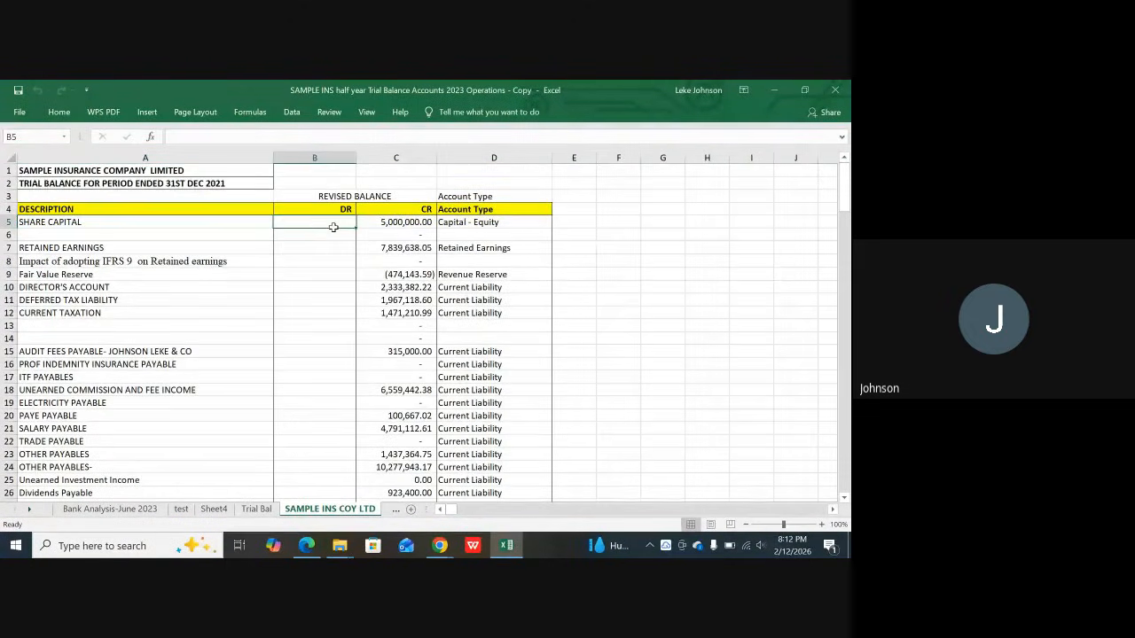
left_click(381, 224)
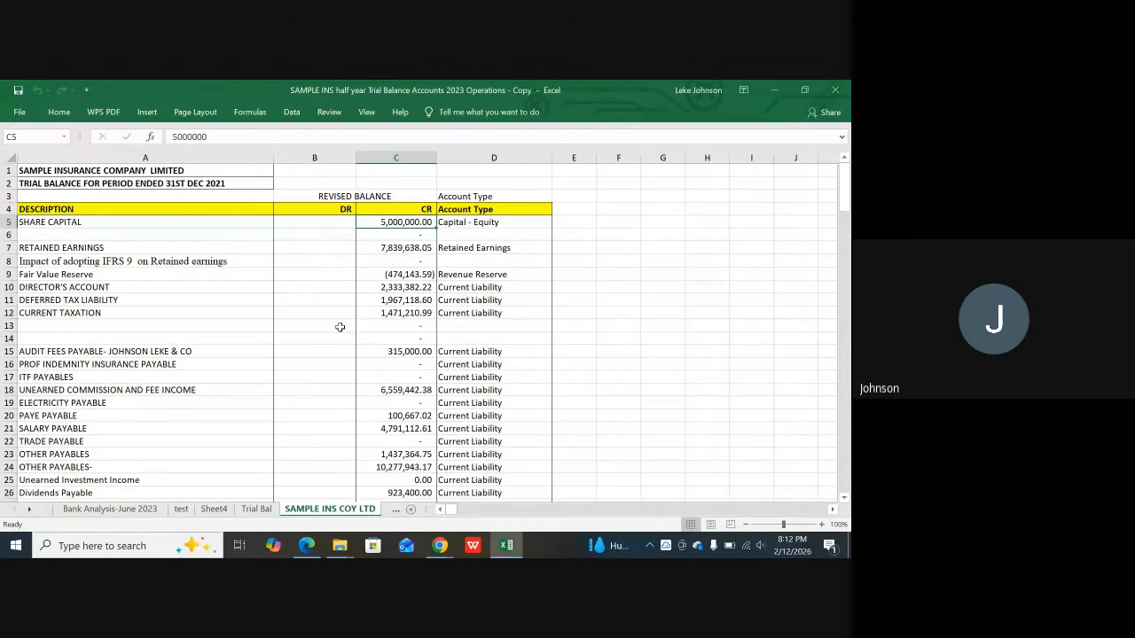
scroll(343, 390, "down", 7)
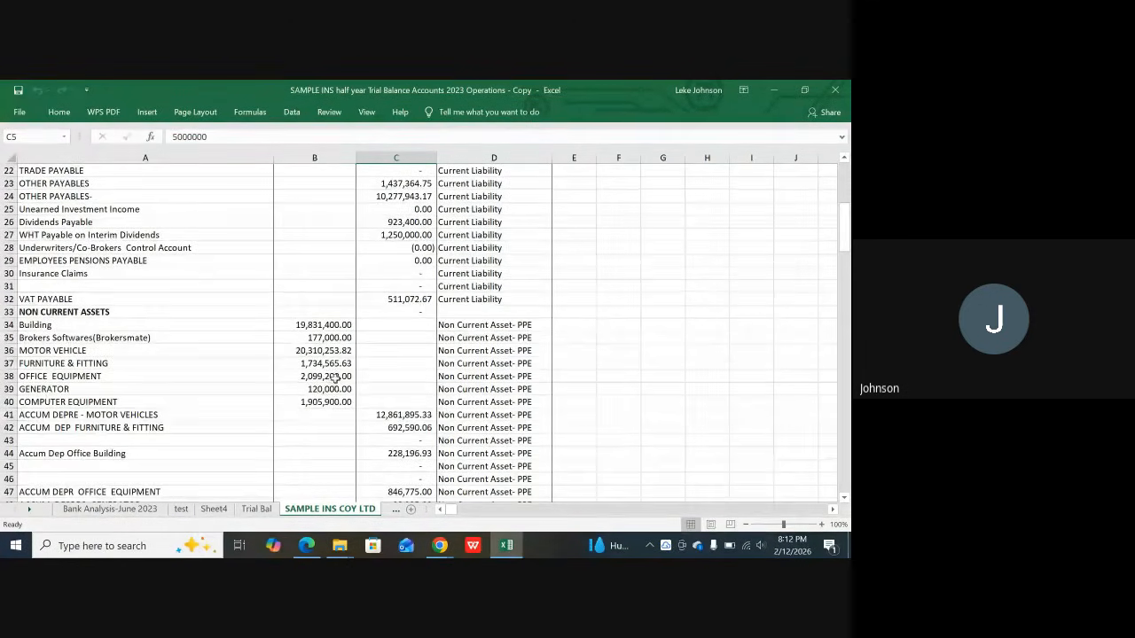
scroll(333, 390, "down", 3)
scroll(335, 377, "down", 3)
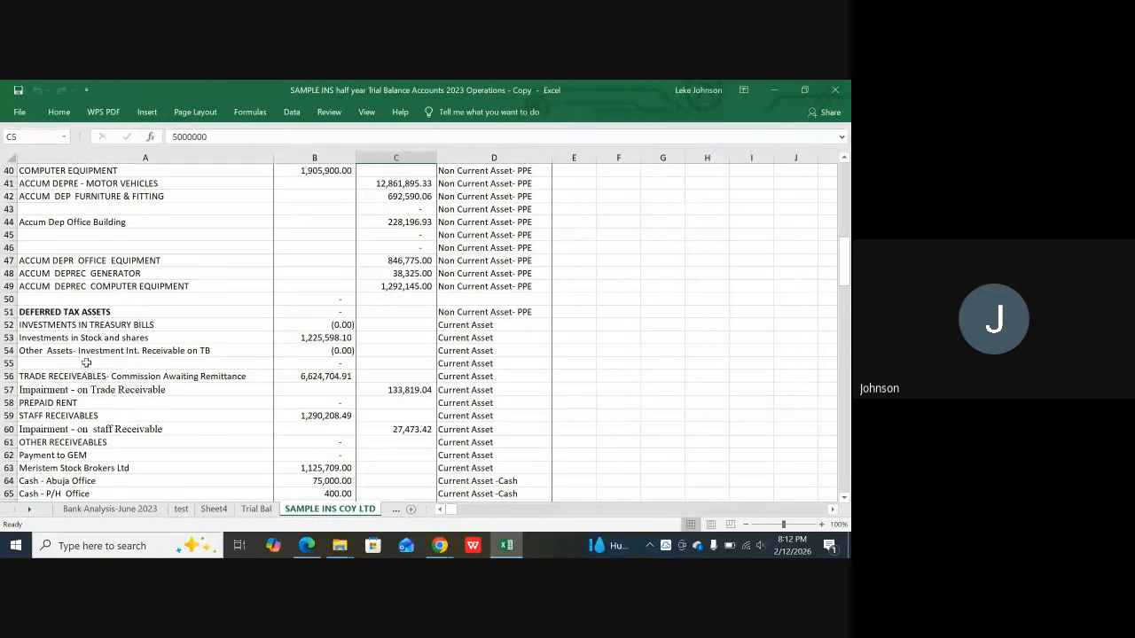
scroll(229, 365, "down", 1)
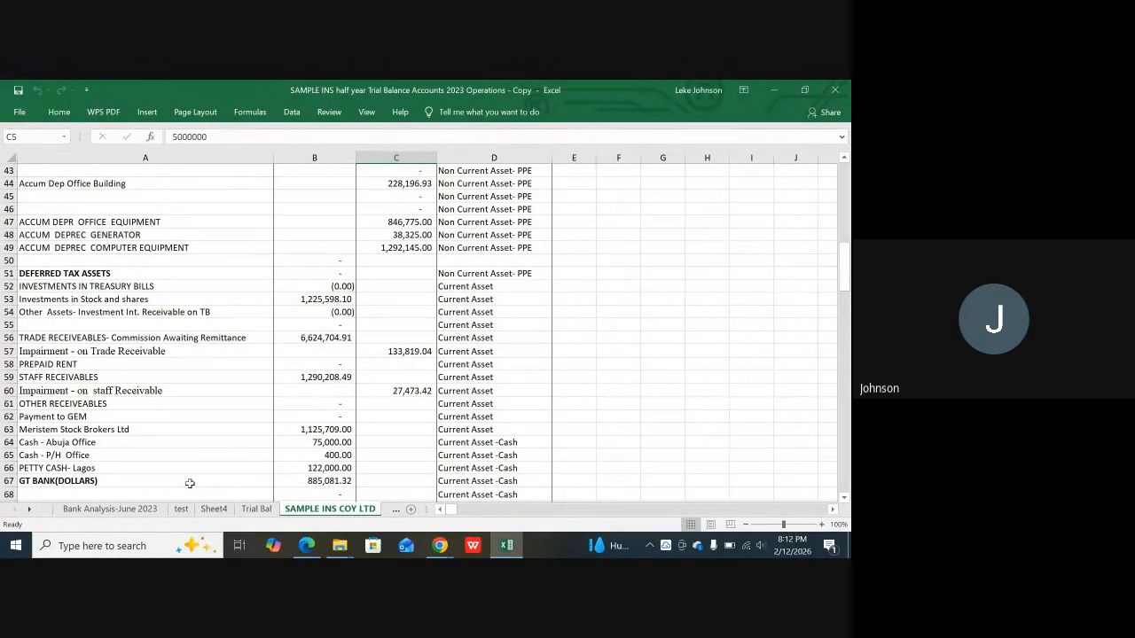
Step: Save a copy of the workbook to the Desktop as TRIAL BALANCE in Excel Workbook format
left_click(18, 111)
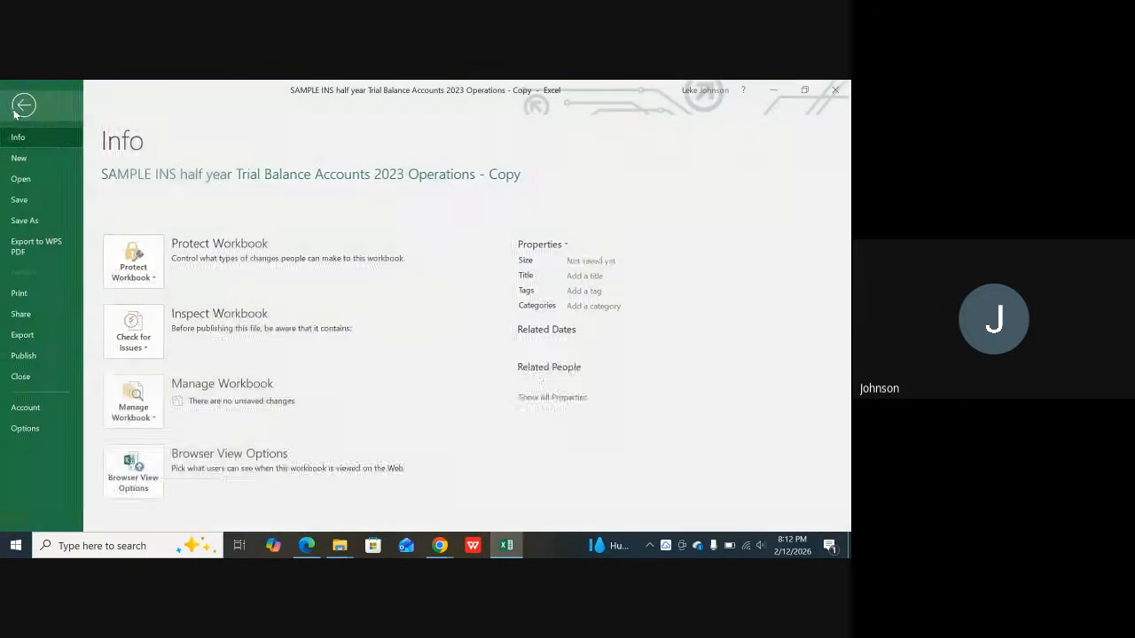
left_click(28, 222)
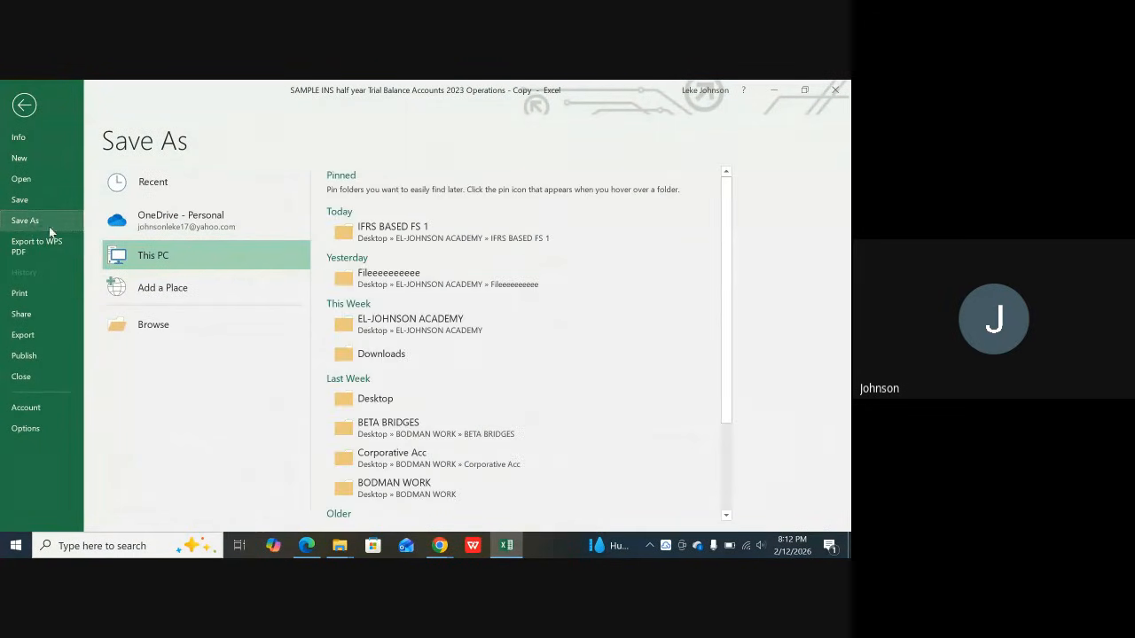
left_click(148, 325)
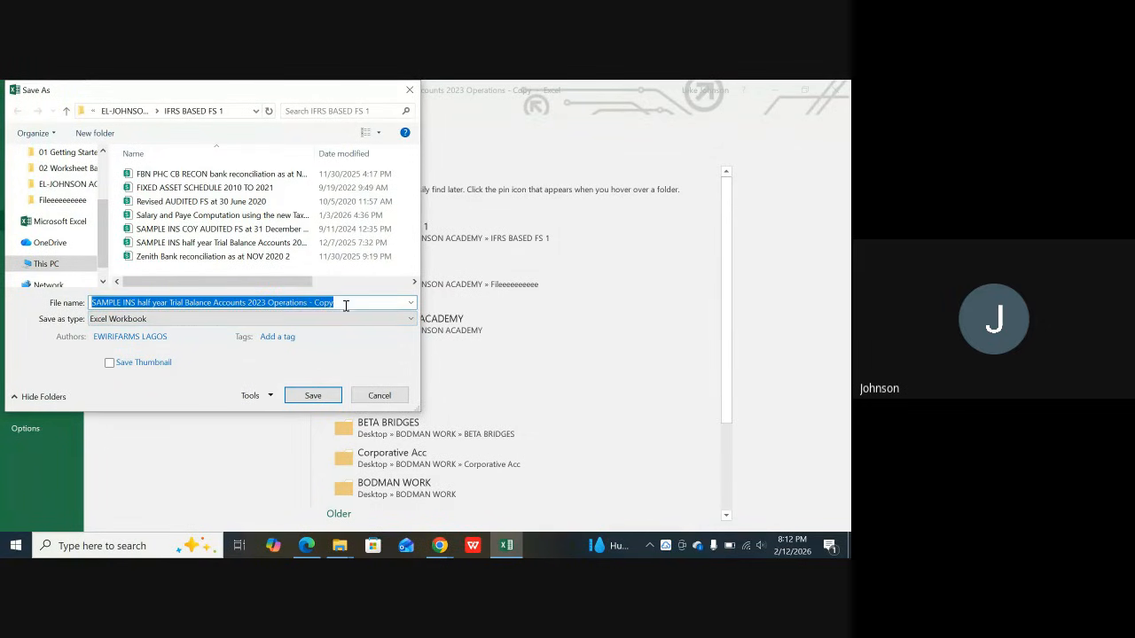
left_click_drag(108, 227, 111, 130)
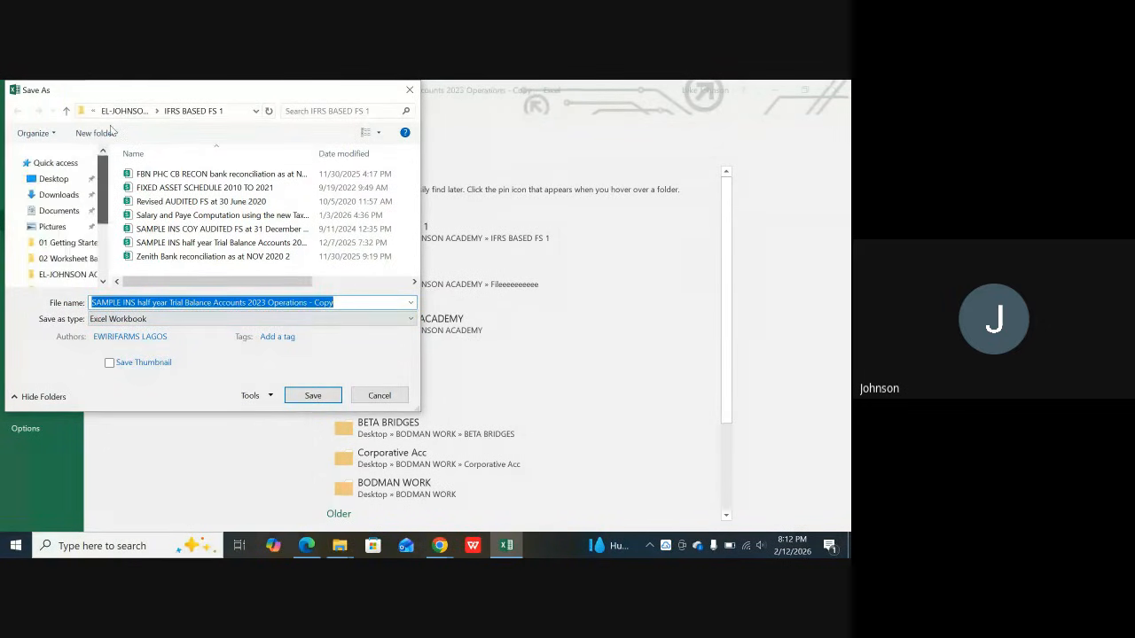
left_click(53, 178)
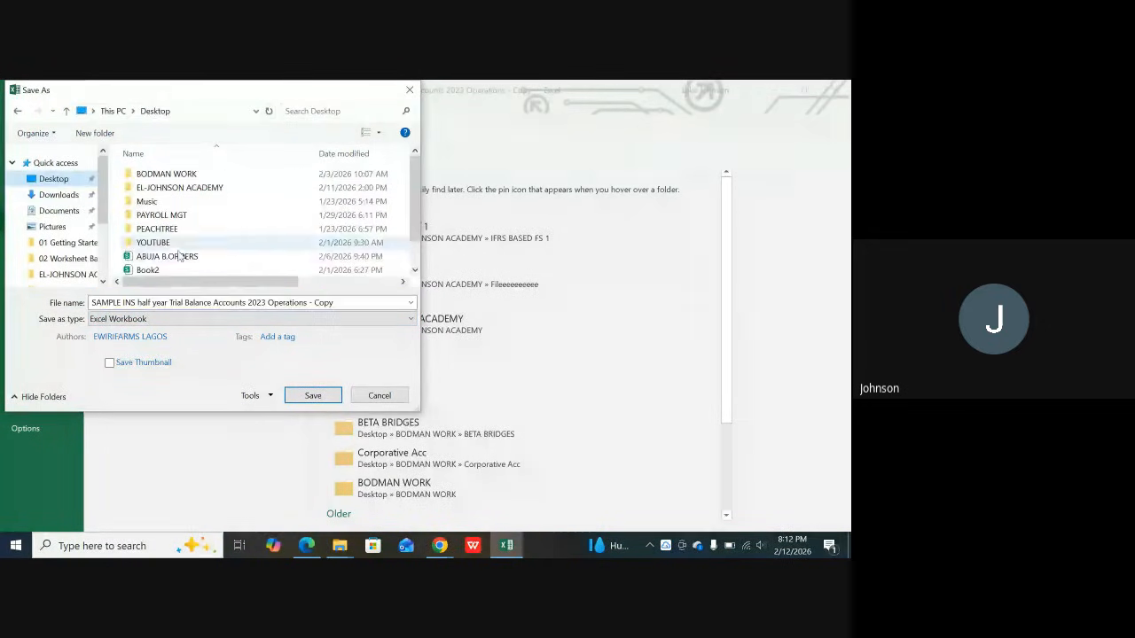
left_click(344, 303)
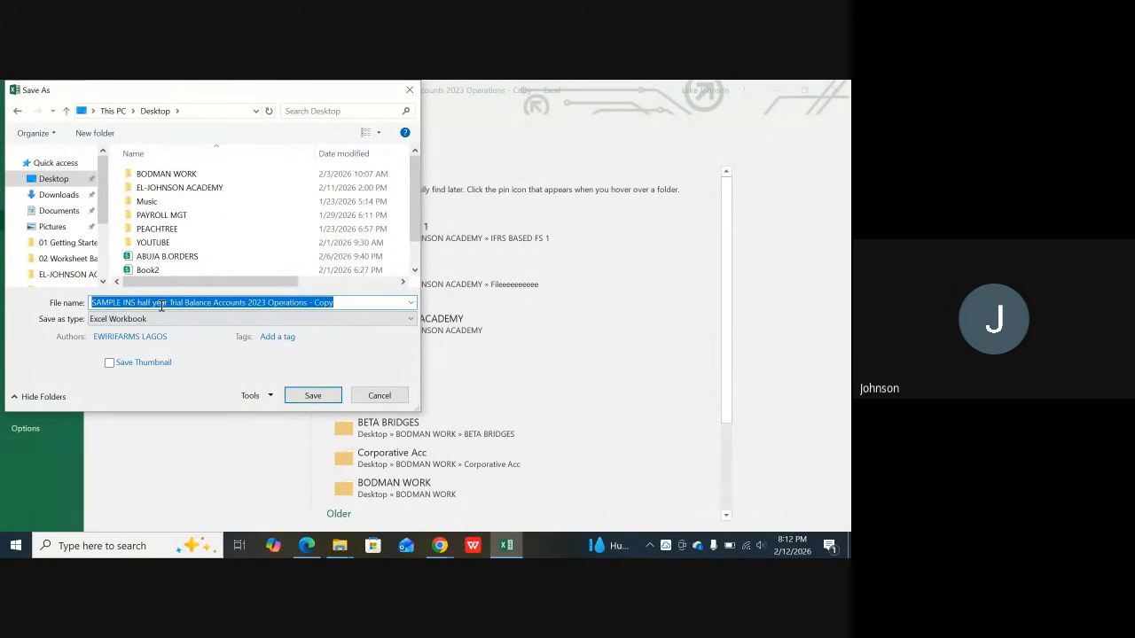
type("TRIAL BALANCE")
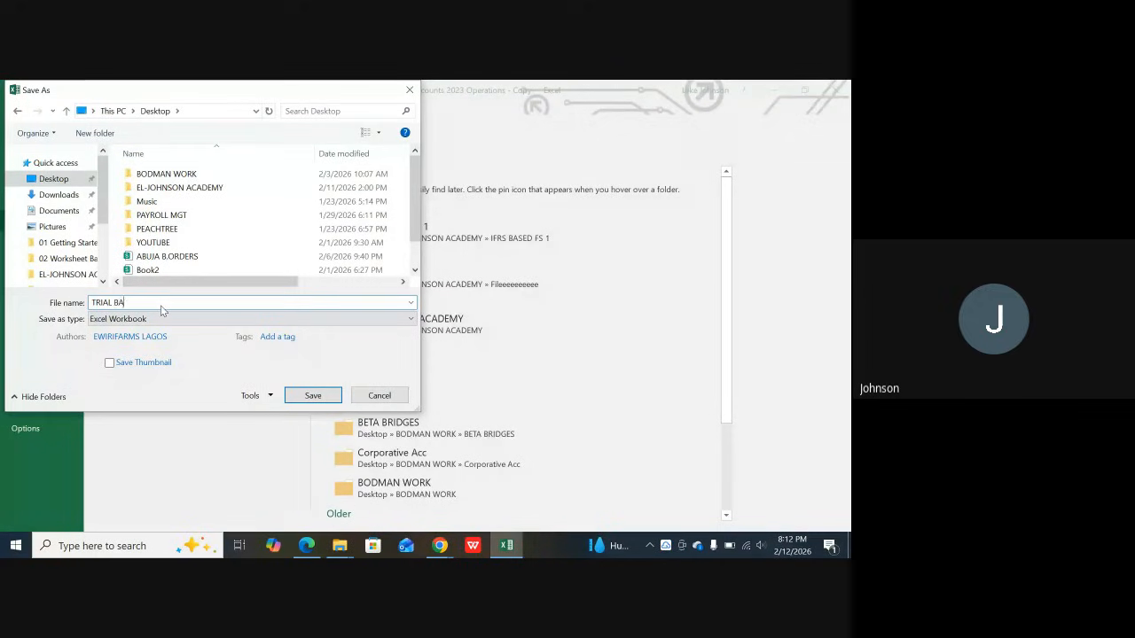
left_click(315, 397)
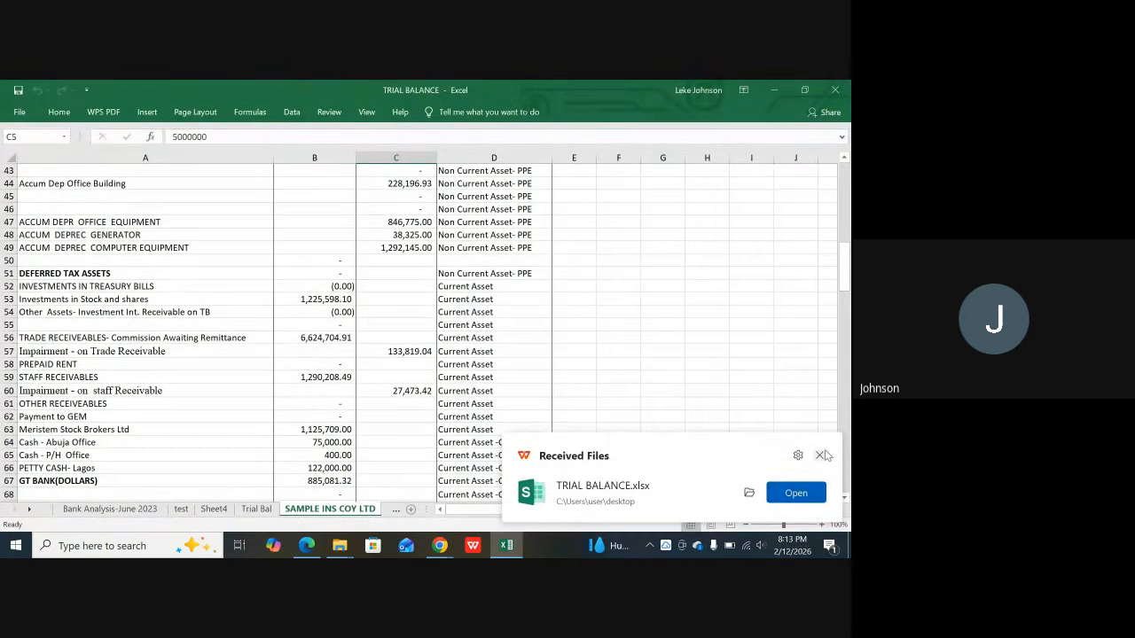
Step: Examine the bank transactions on the Bank Analysis-June 2023 sheet, and look at the Trial Bal sheet
left_click(821, 455)
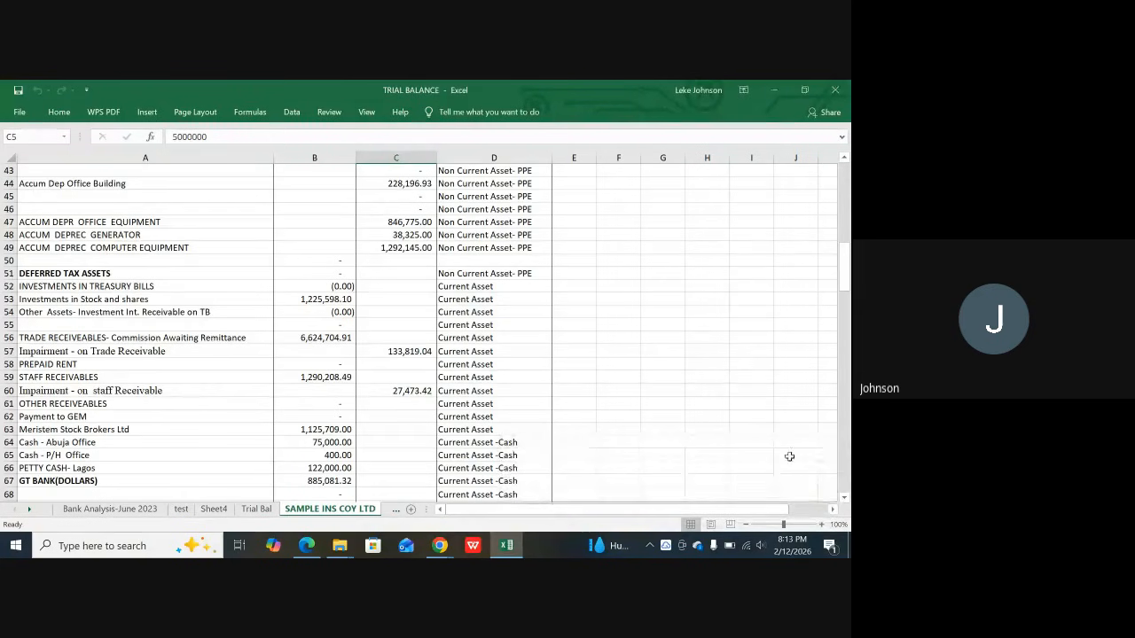
left_click(131, 515)
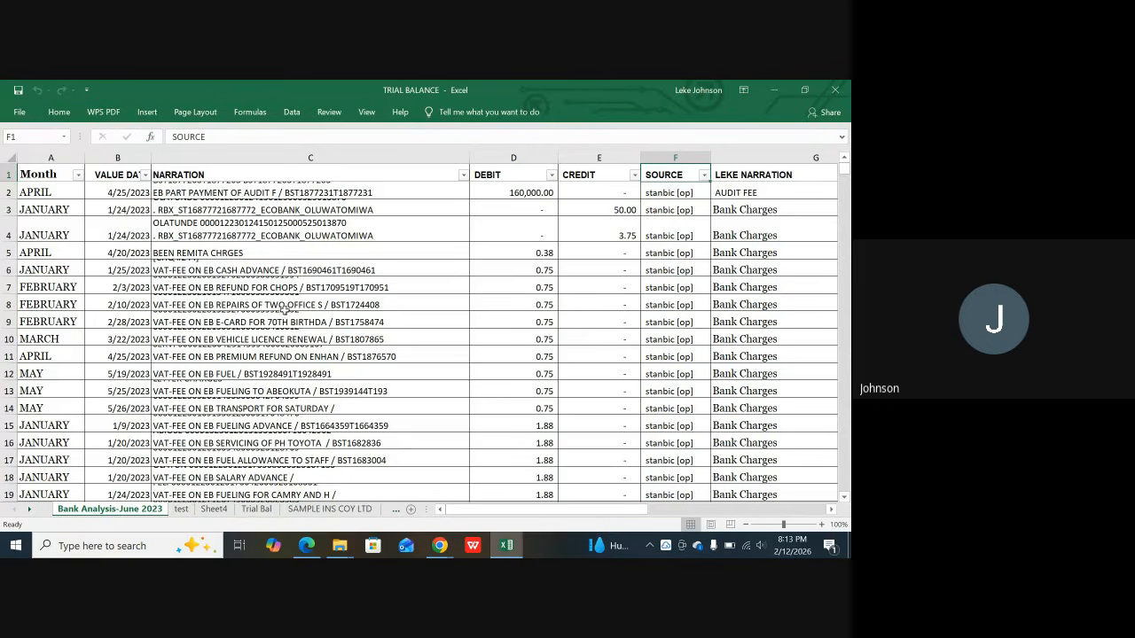
scroll(284, 310, "down", 20)
scroll(397, 316, "down", 7)
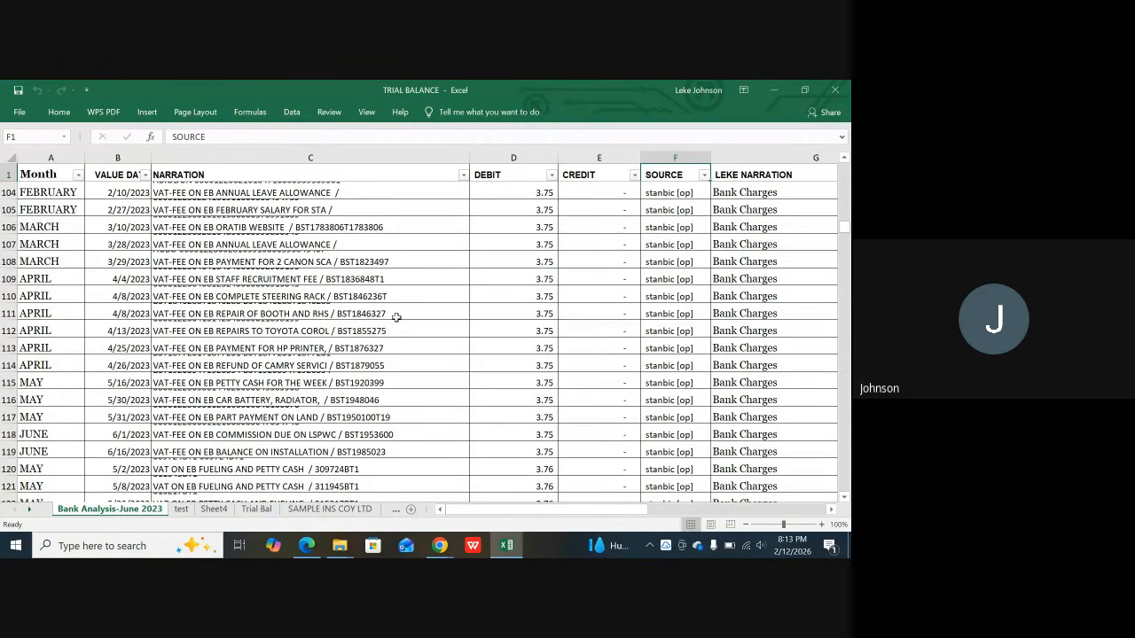
scroll(396, 316, "down", 20)
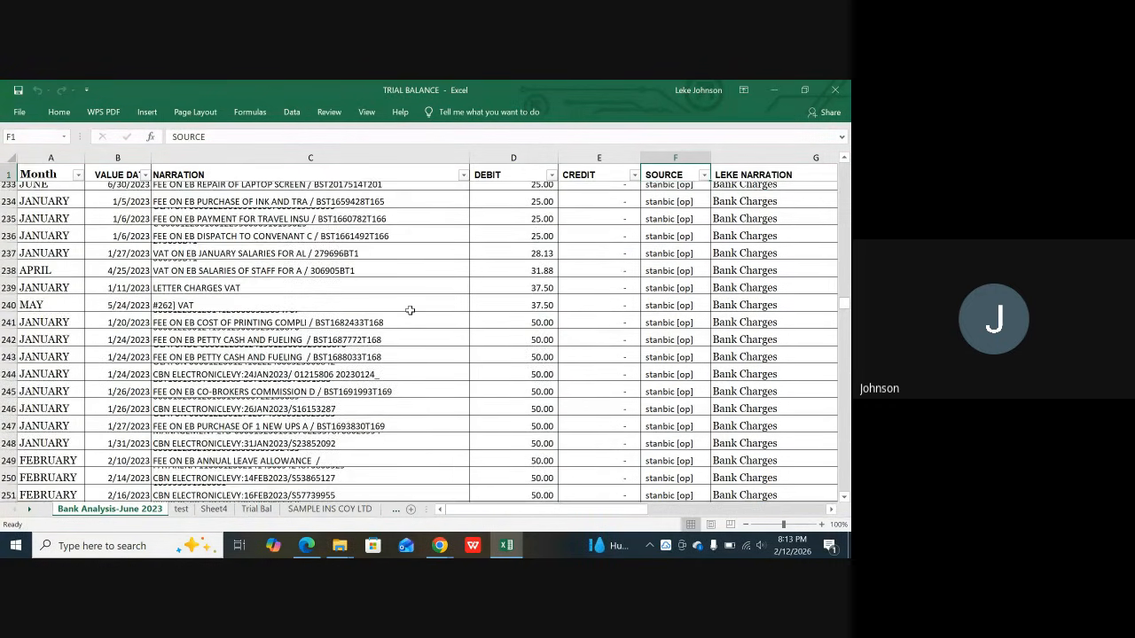
scroll(409, 310, "down", 20)
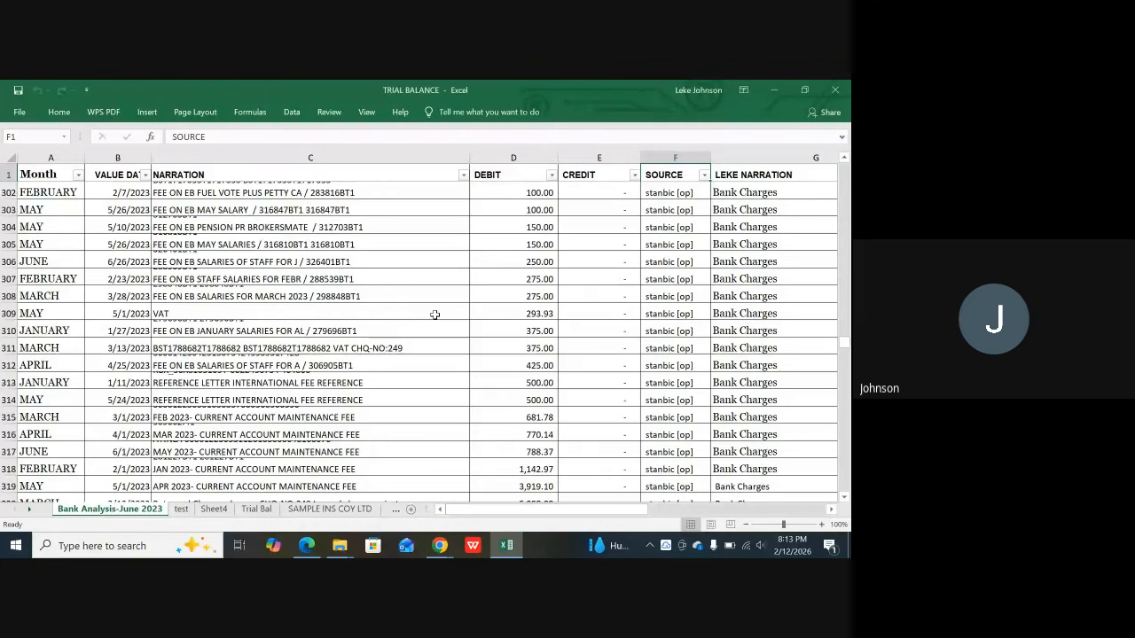
scroll(437, 317, "down", 6)
scroll(436, 317, "down", 3)
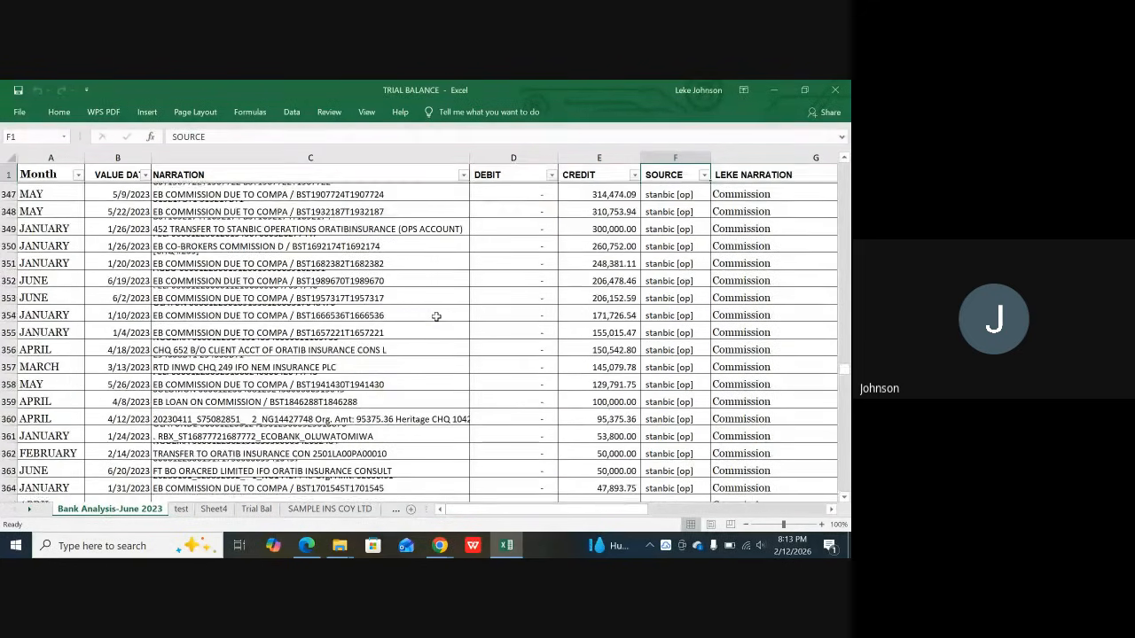
scroll(297, 386, "up", 1)
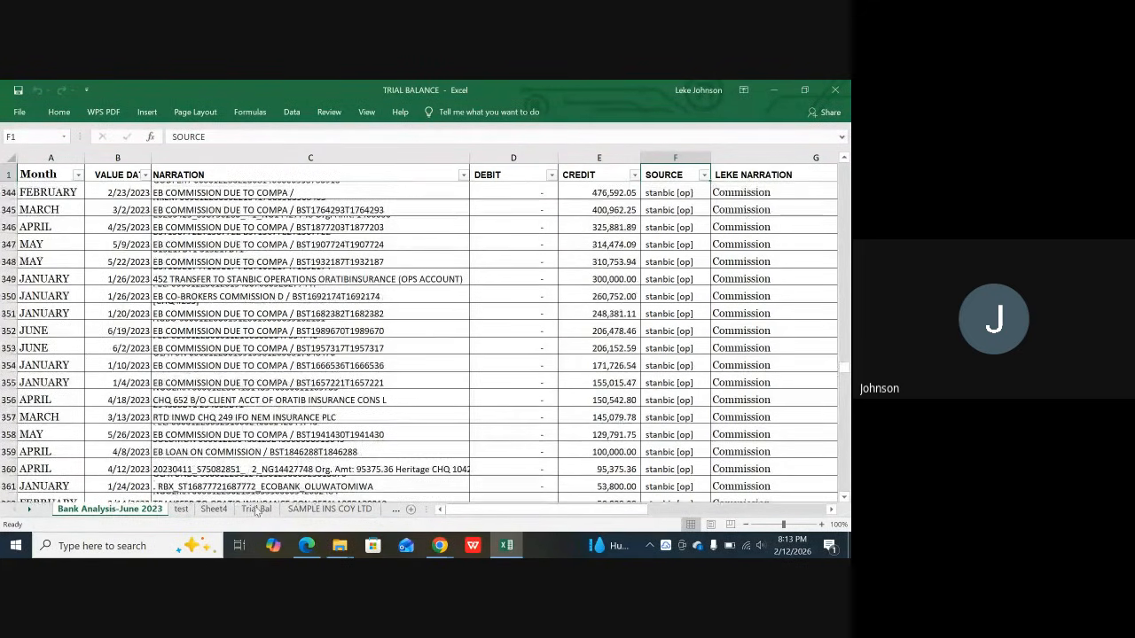
left_click(256, 509)
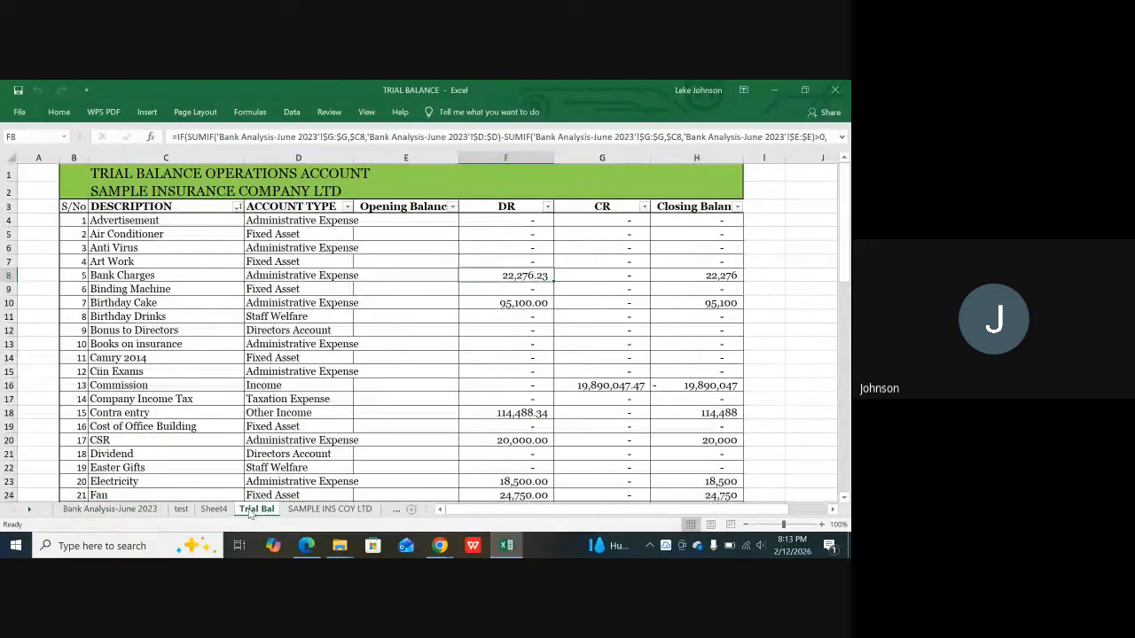
Step: Clear the contents of rows 2 to 13 on the test sheet
left_click(181, 509)
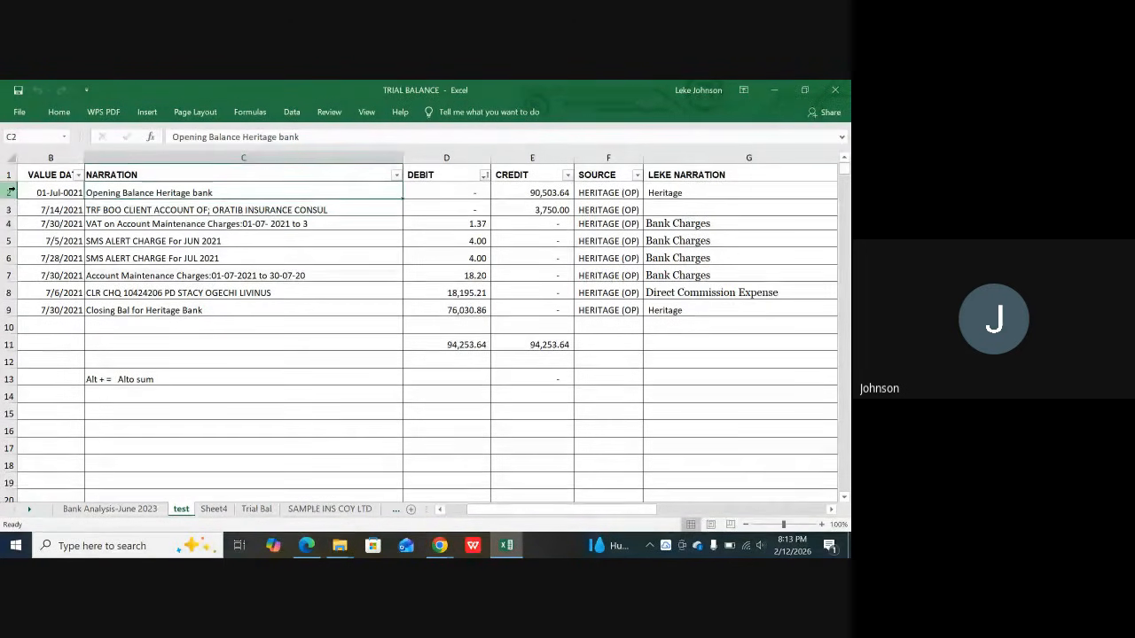
left_click_drag(7, 191, 25, 378)
key("Delete")
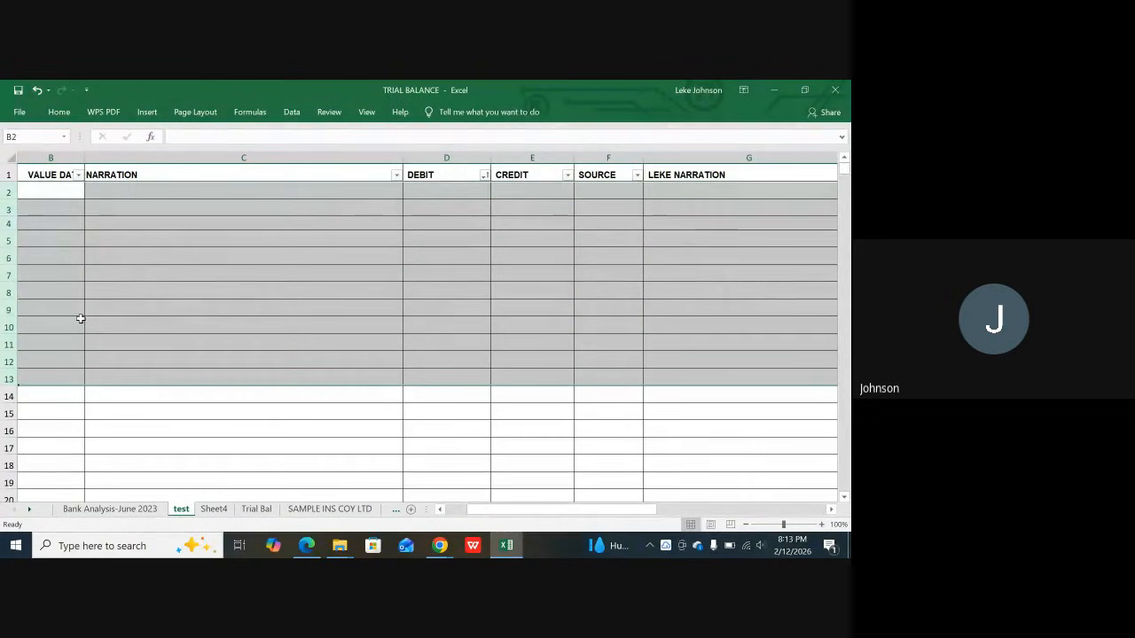
left_click(164, 327)
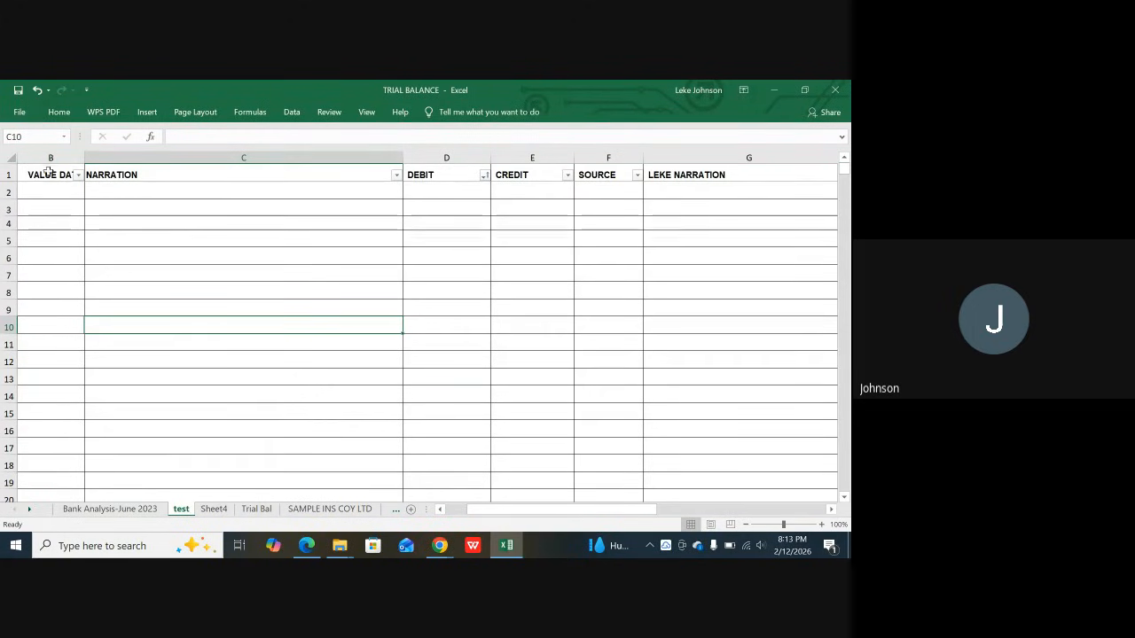
Step: Check the test sheet's column headings, from Month and Value Date through Narration and Source to the last narration column
left_click(439, 509)
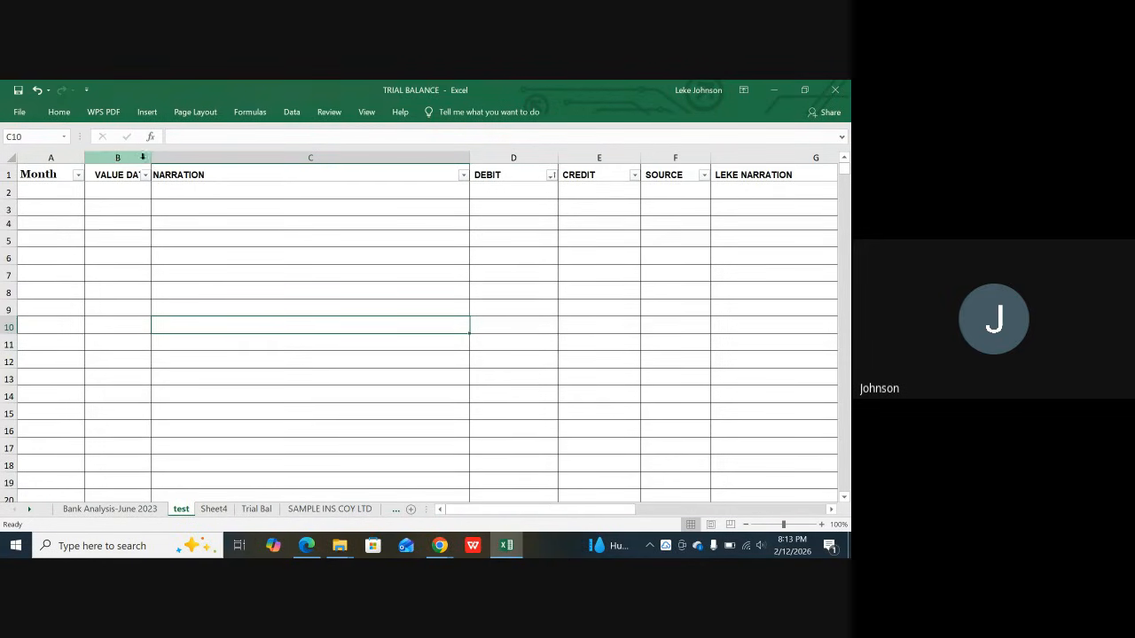
left_click(118, 174)
left_click(201, 170)
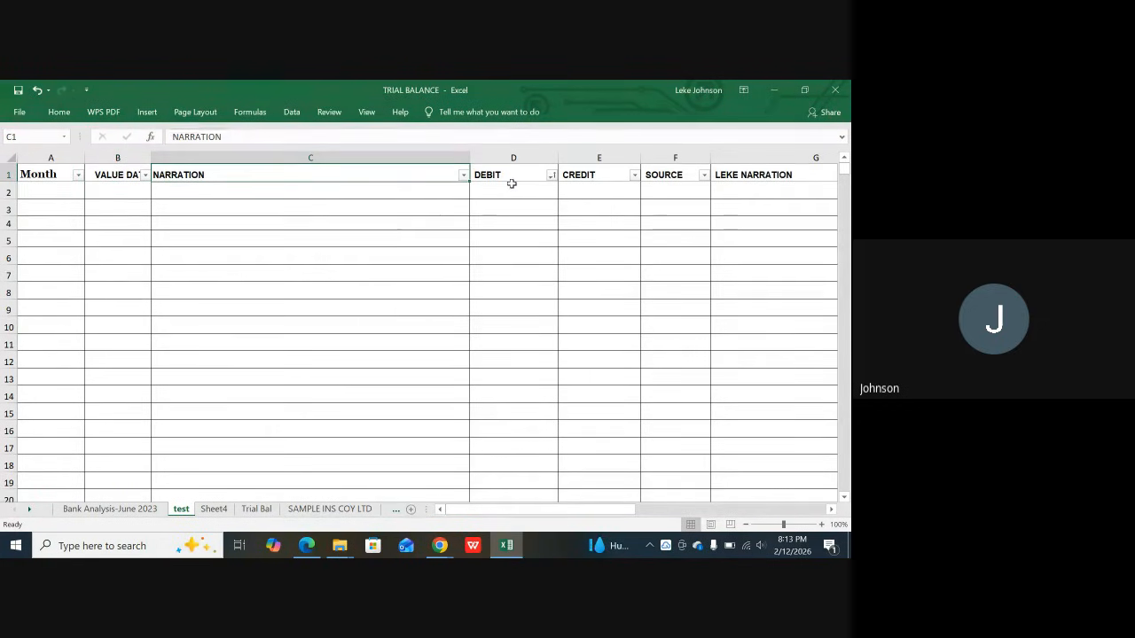
left_click(665, 175)
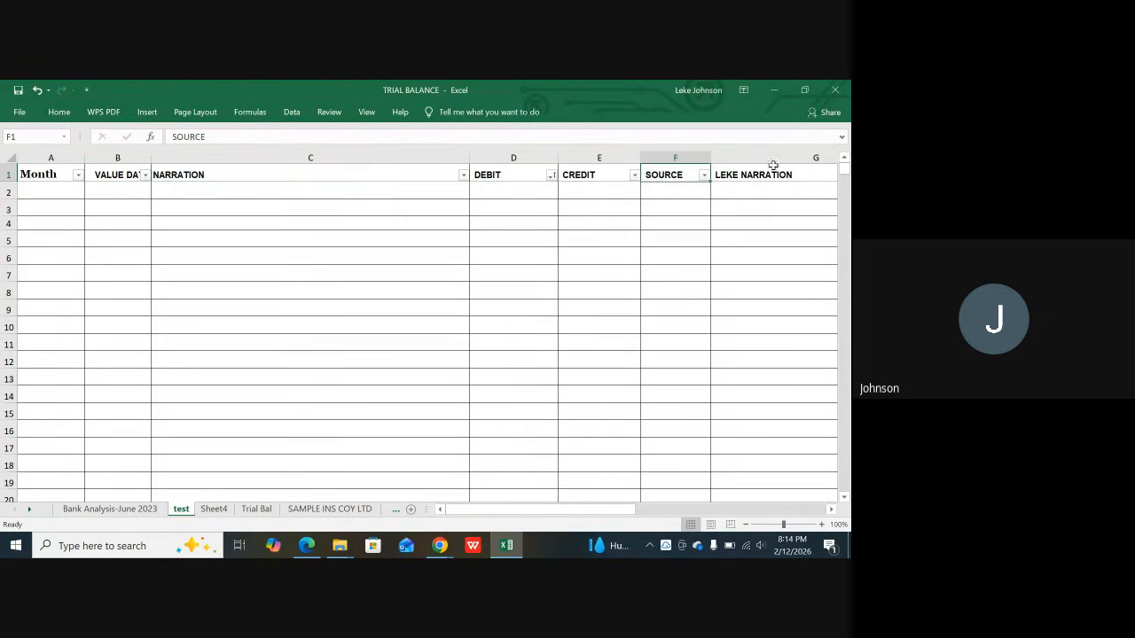
left_click(752, 174)
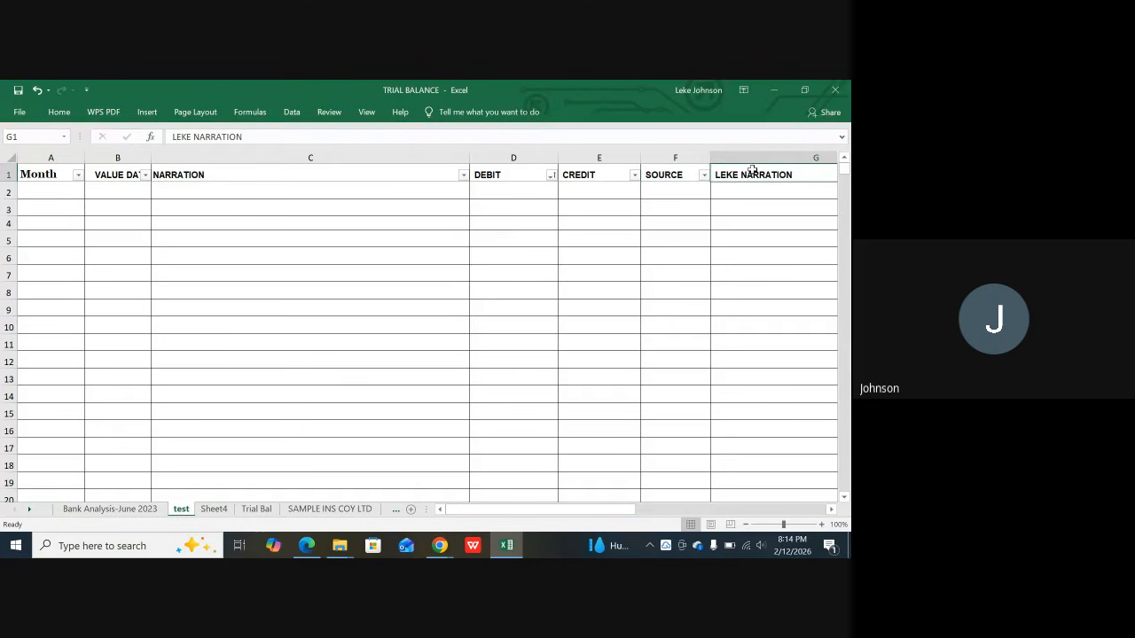
left_click(281, 177)
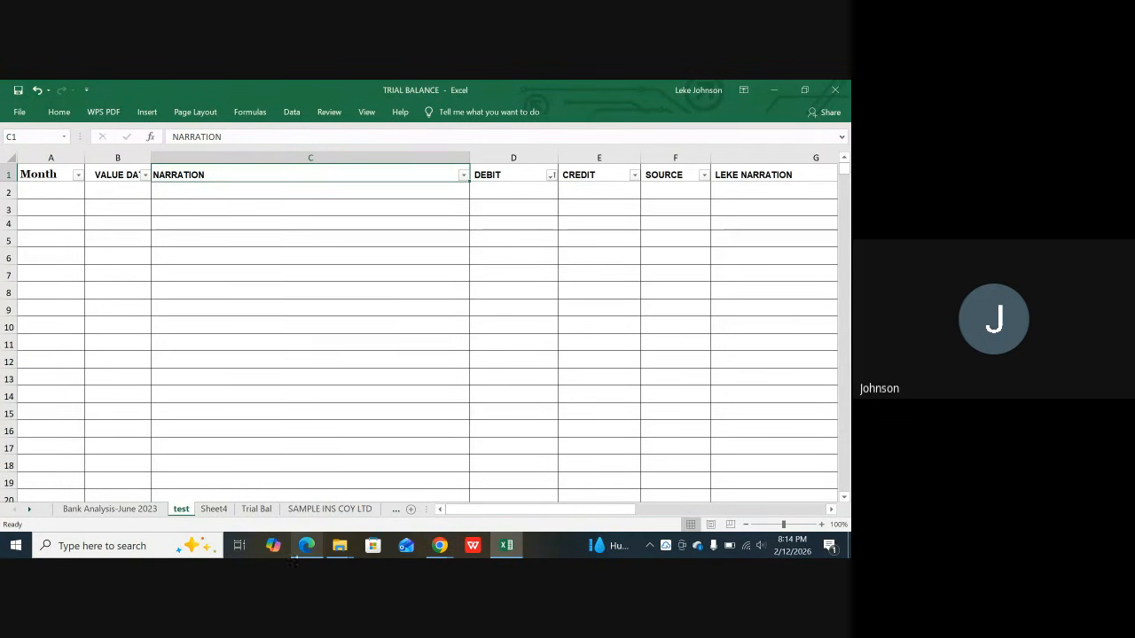
Step: Switch to the January Heritage Bank statement PDF in Edge and examine its dates, narrations, debits, credits and balances
mouse_move(304, 548)
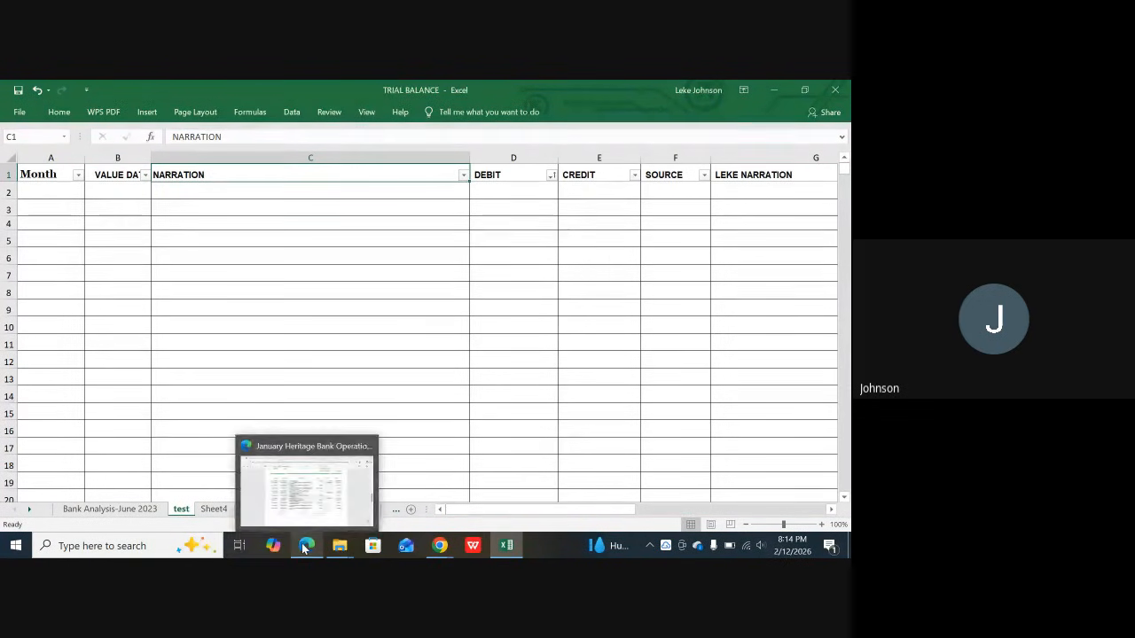
left_click(308, 492)
scroll(381, 373, "up", 1)
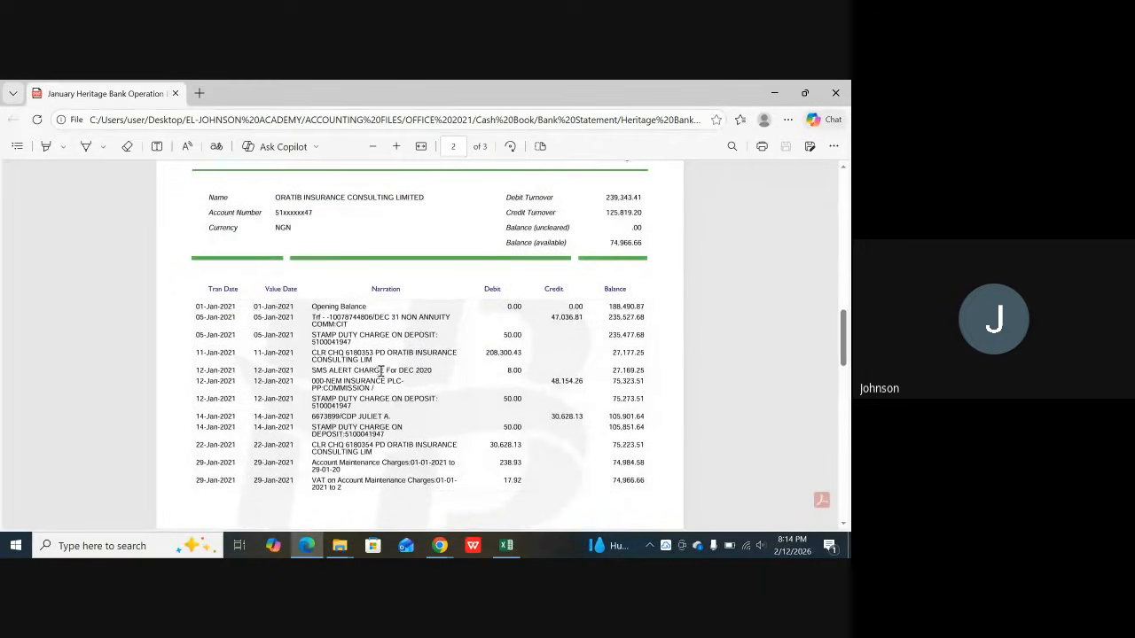
scroll(386, 372, "down", 1)
scroll(398, 378, "up", 3, "ctrl")
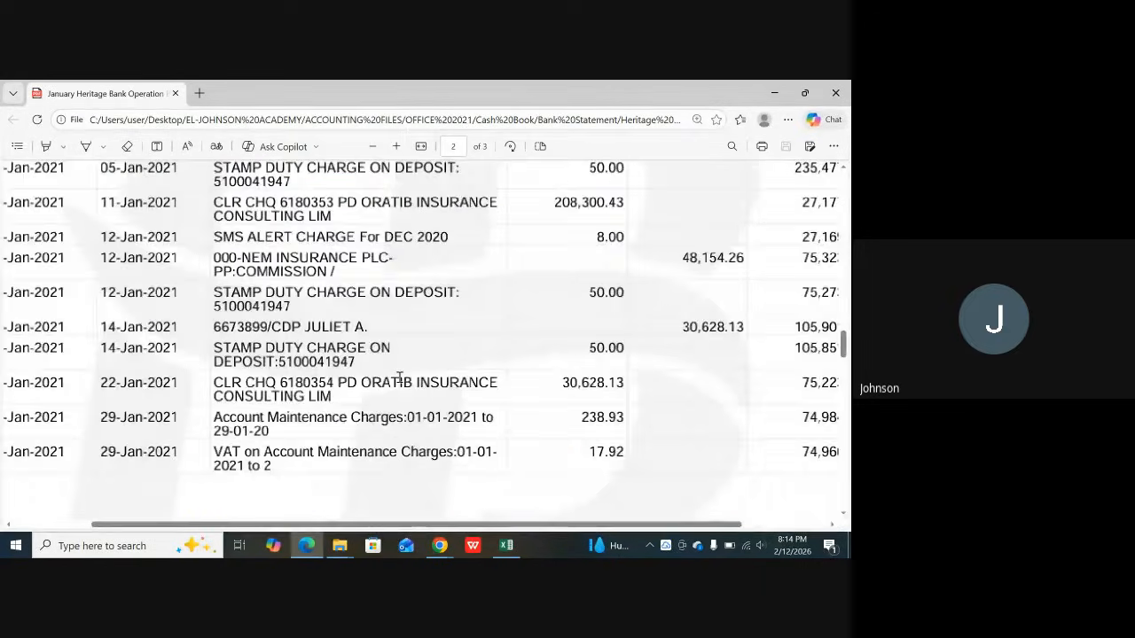
scroll(398, 377, "down", 1)
scroll(399, 378, "down", 3, "ctrl")
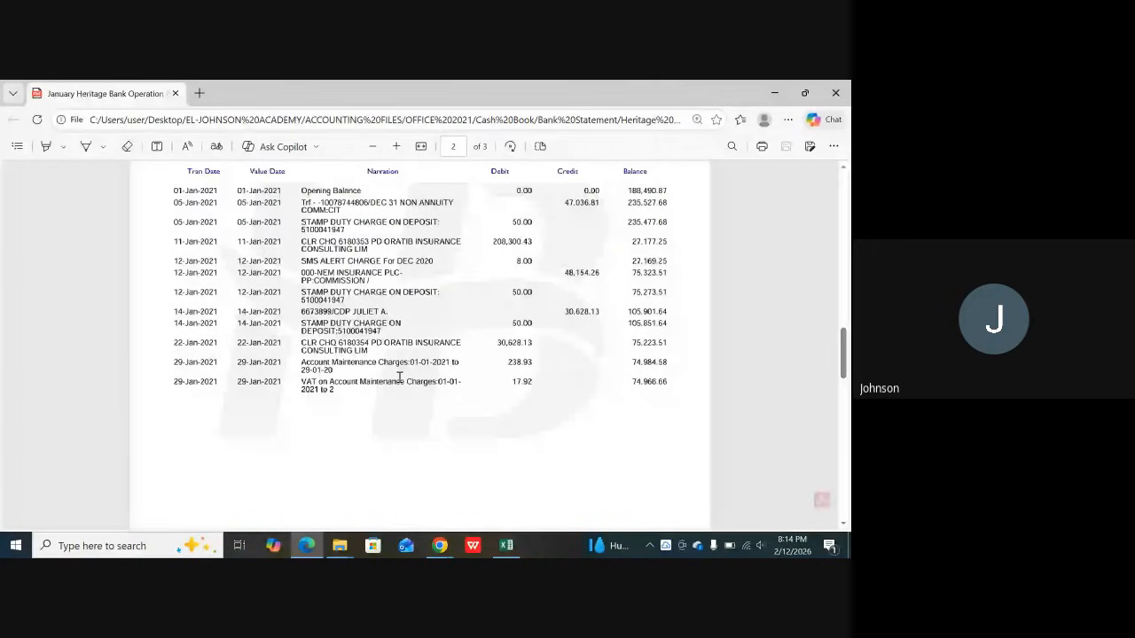
scroll(398, 377, "up", 1)
scroll(397, 378, "up", 2, "ctrl")
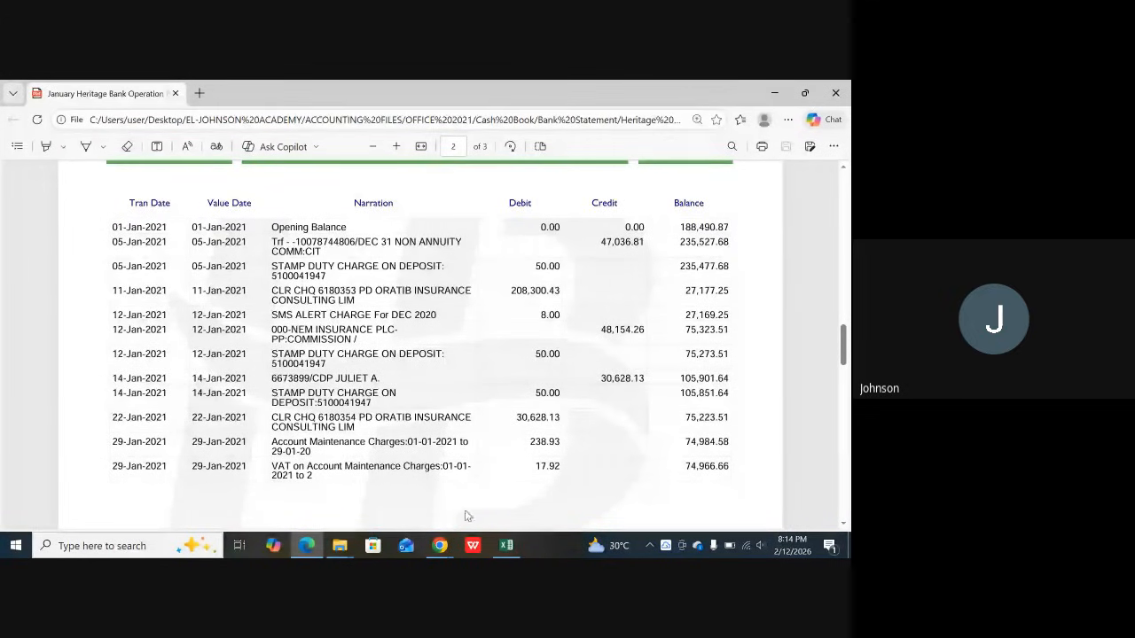
Step: Switch to Chrome and search Google for "i love pdf to excel" in a new tab
left_click(441, 547)
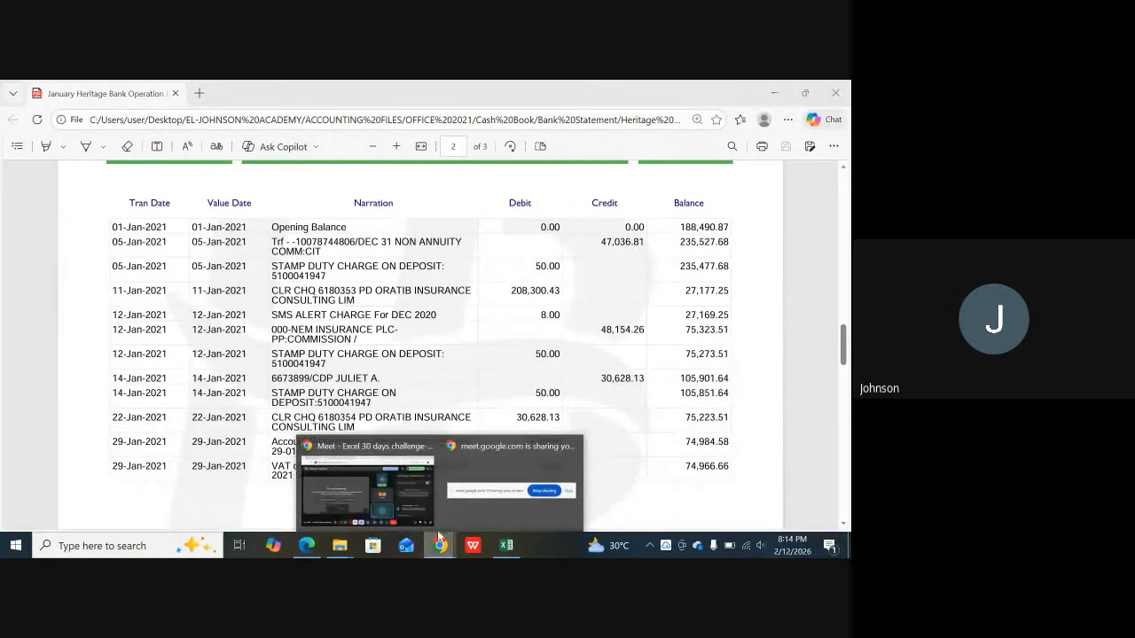
left_click(352, 480)
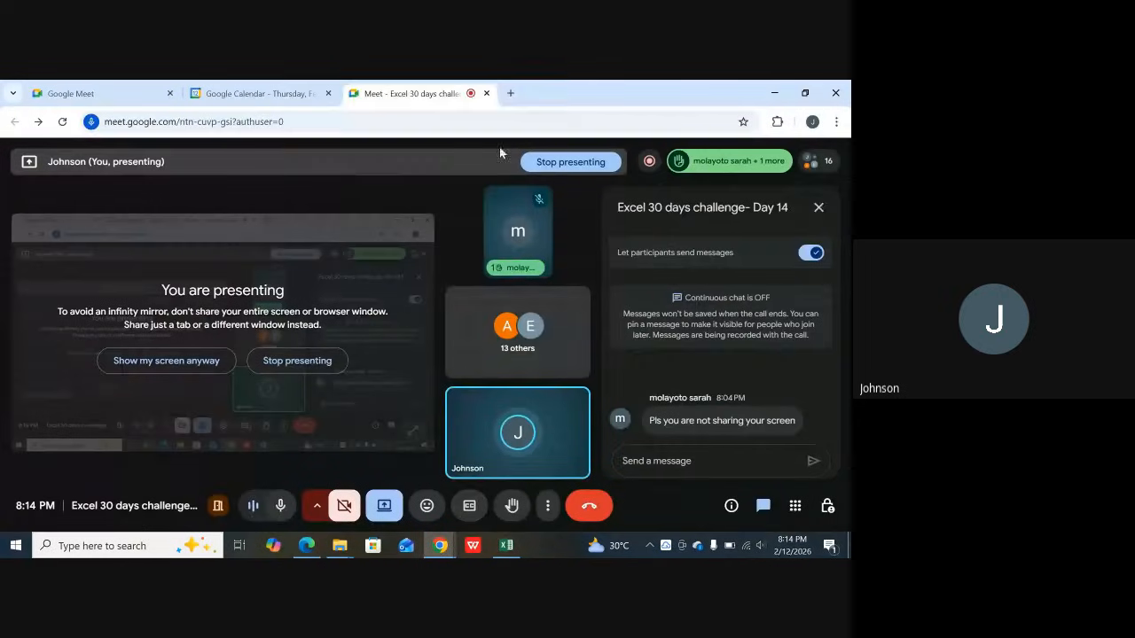
left_click(509, 93)
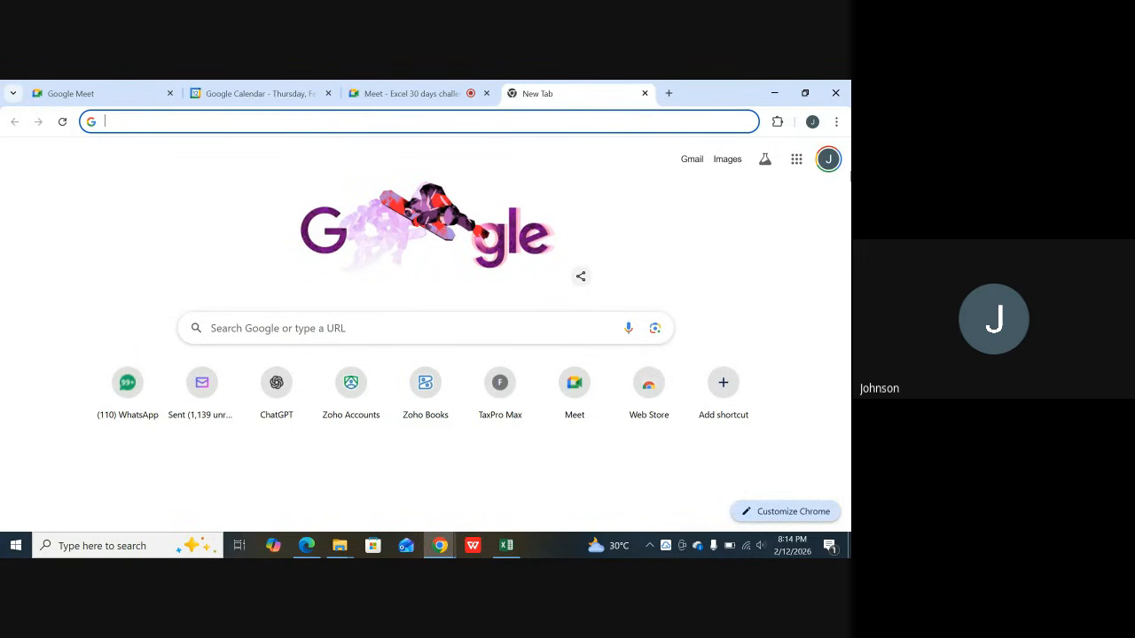
type("i")
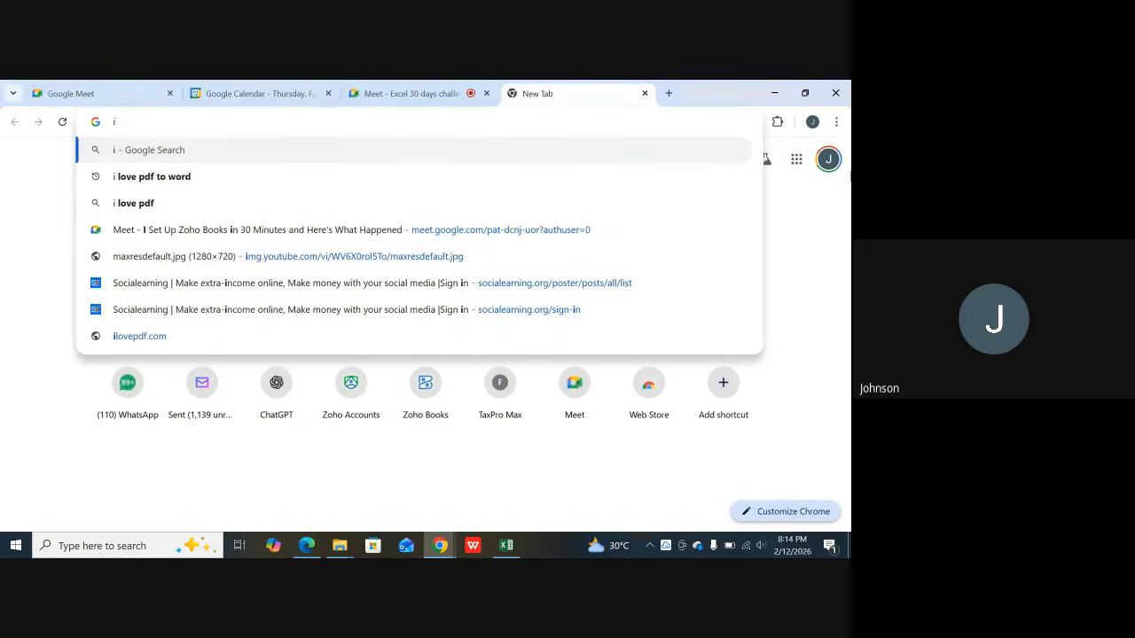
type(" love d")
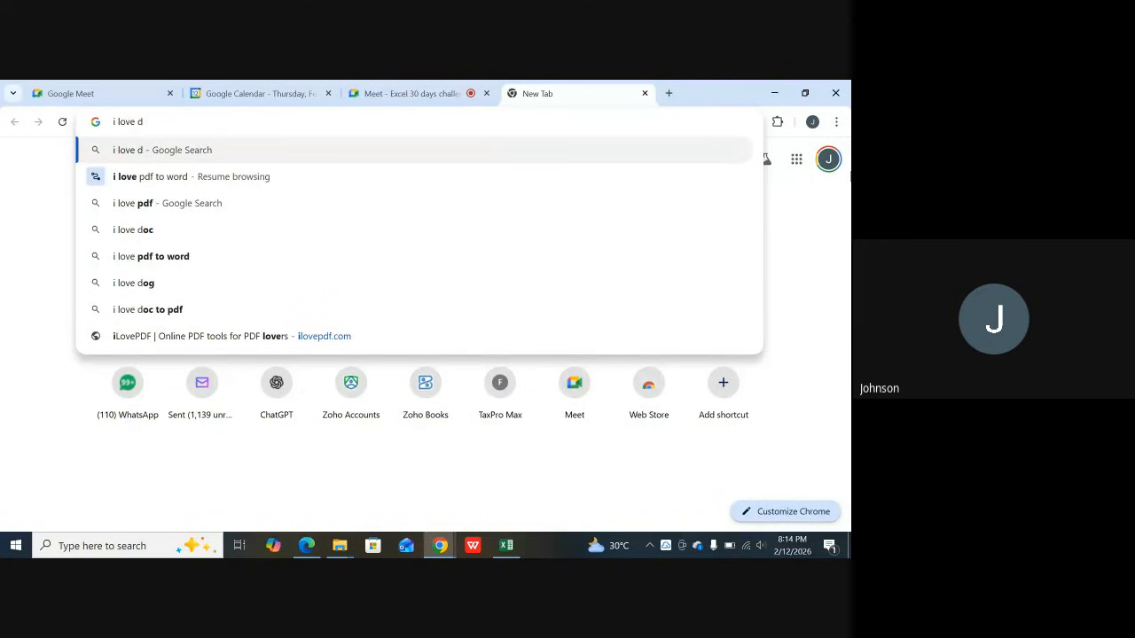
key("BackSpace")
type("pdf")
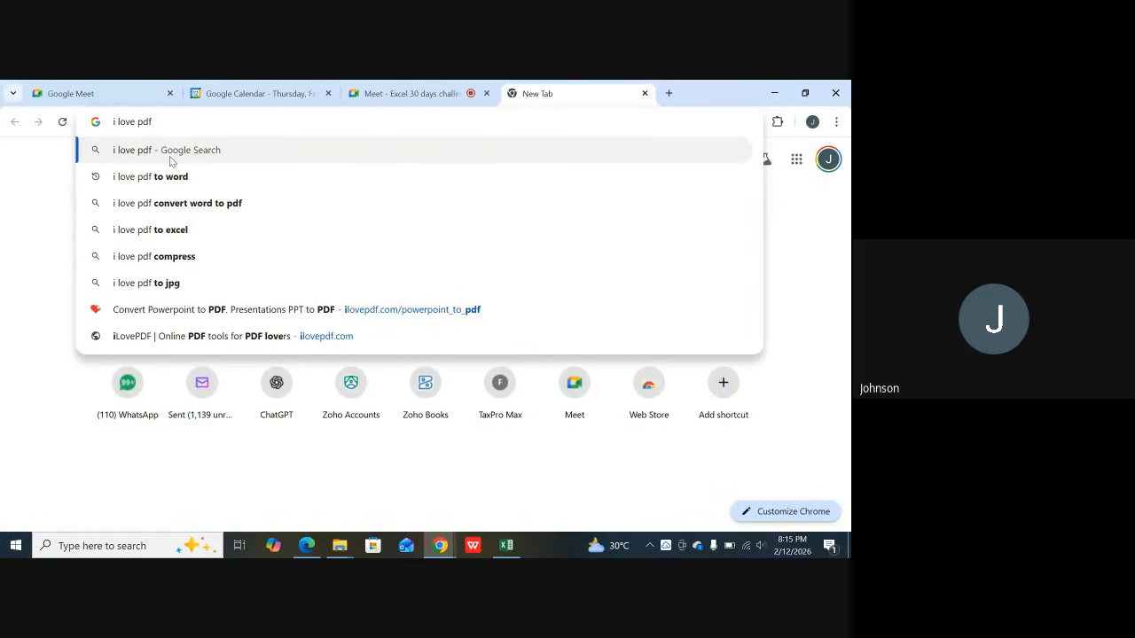
left_click(152, 230)
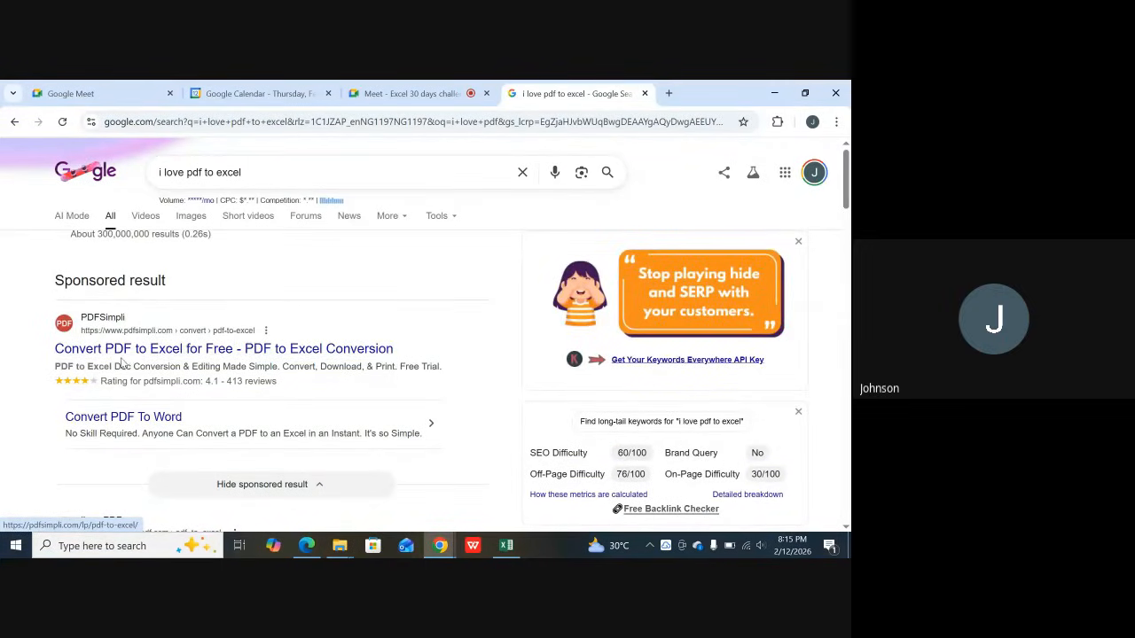
Step: Open the PDFSimpli converter from the search results and upload January Heritage Bank Operation Bank Statement from the Heritage Bank folder under OFFICE 2021
left_click(147, 352)
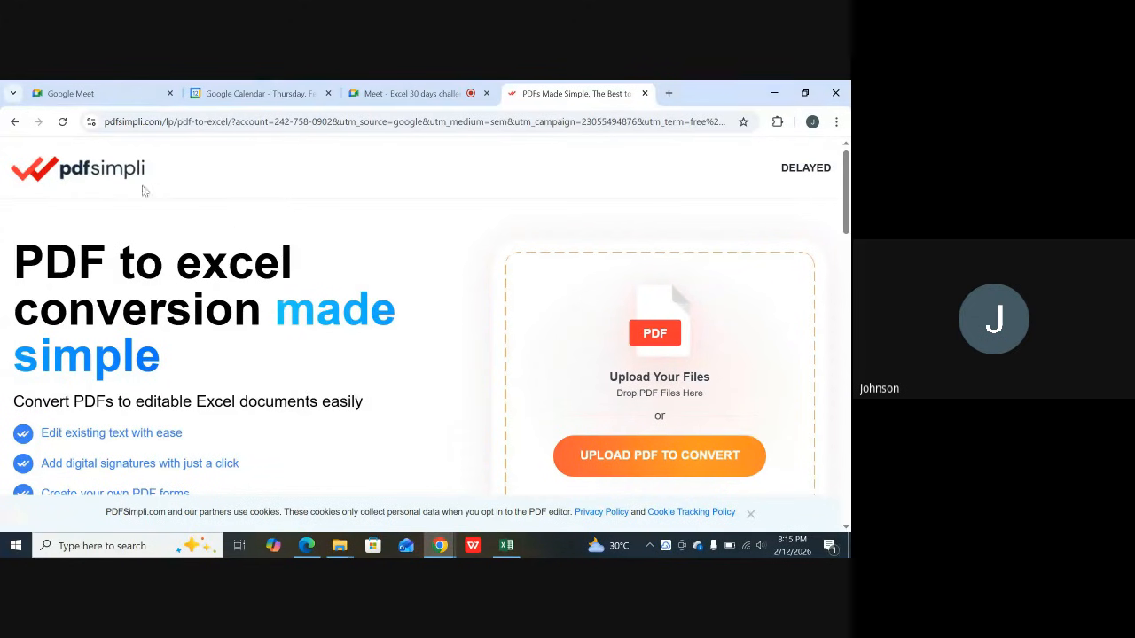
scroll(564, 283, "down", 1)
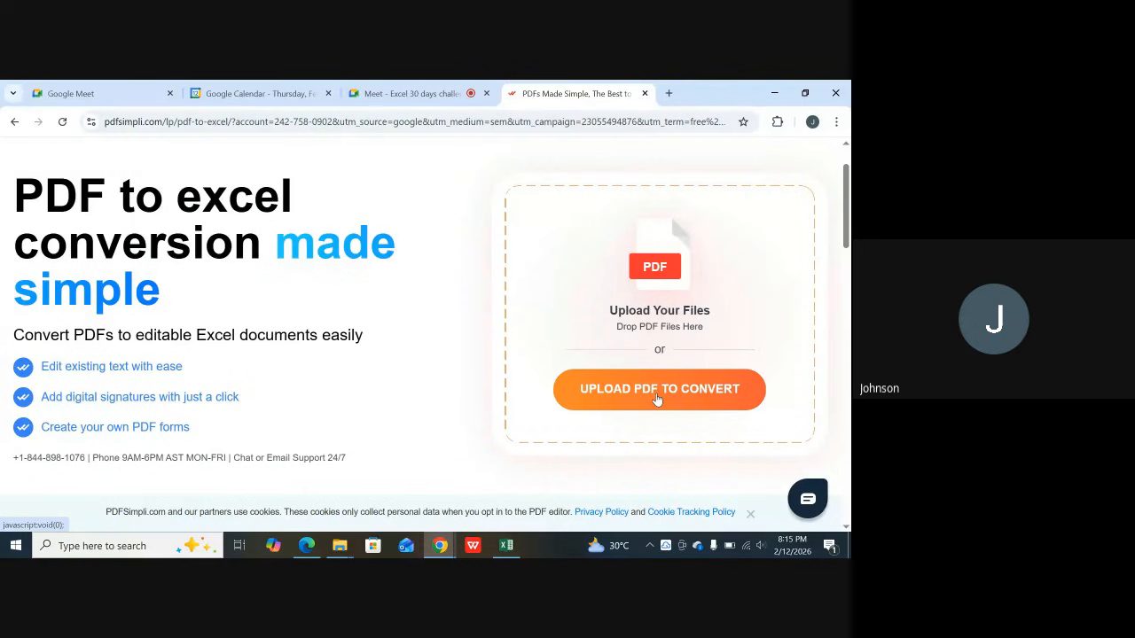
left_click(657, 399)
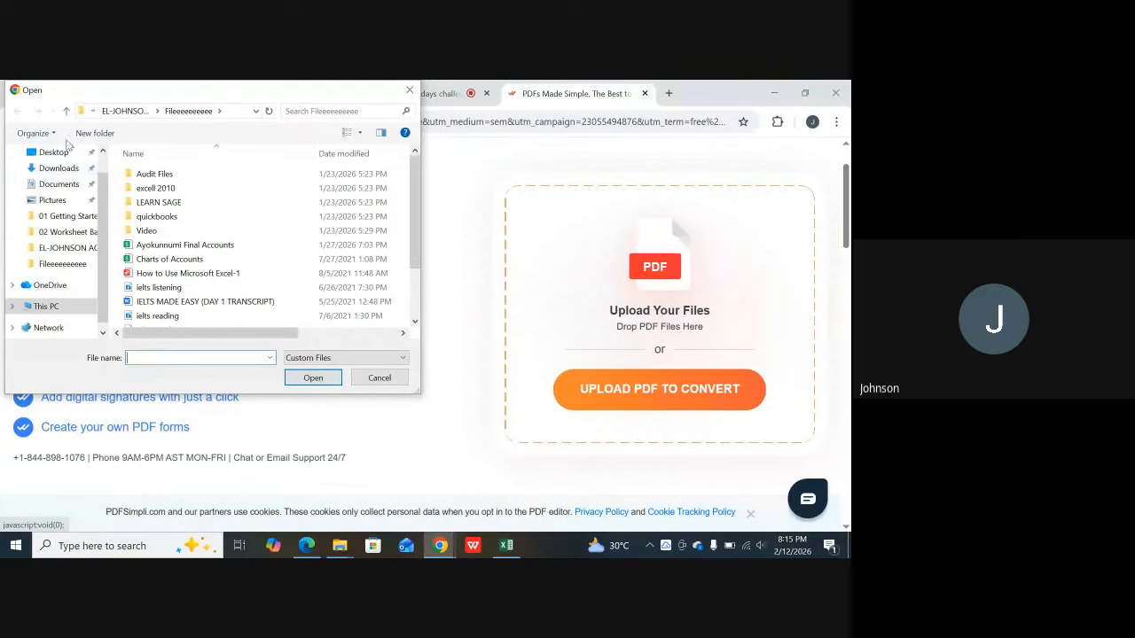
left_click(52, 153)
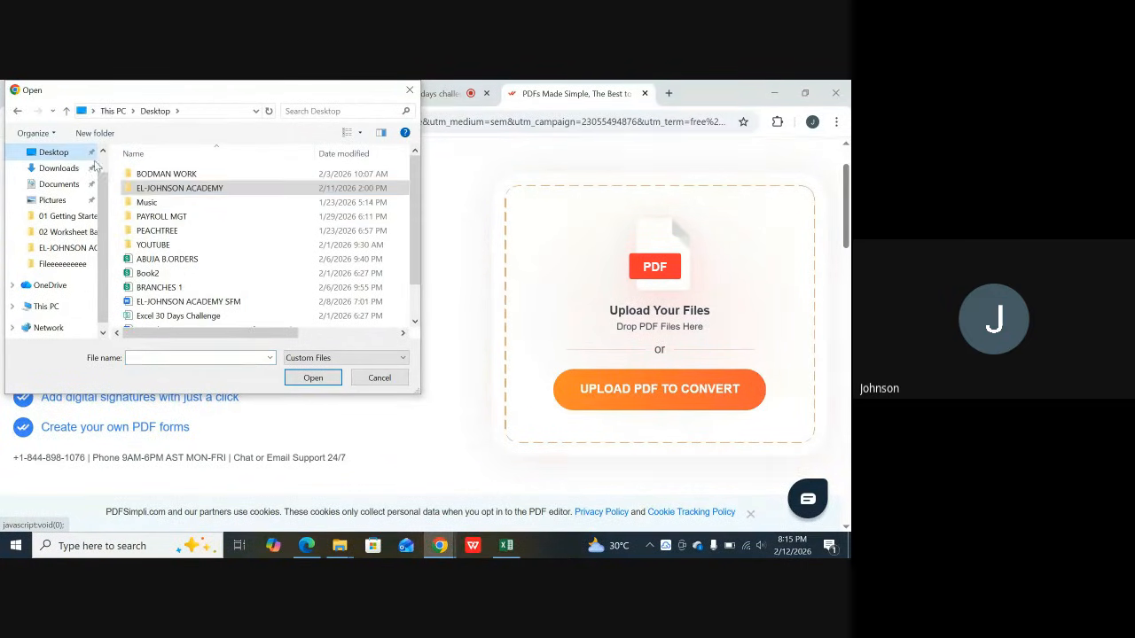
double_click(190, 190)
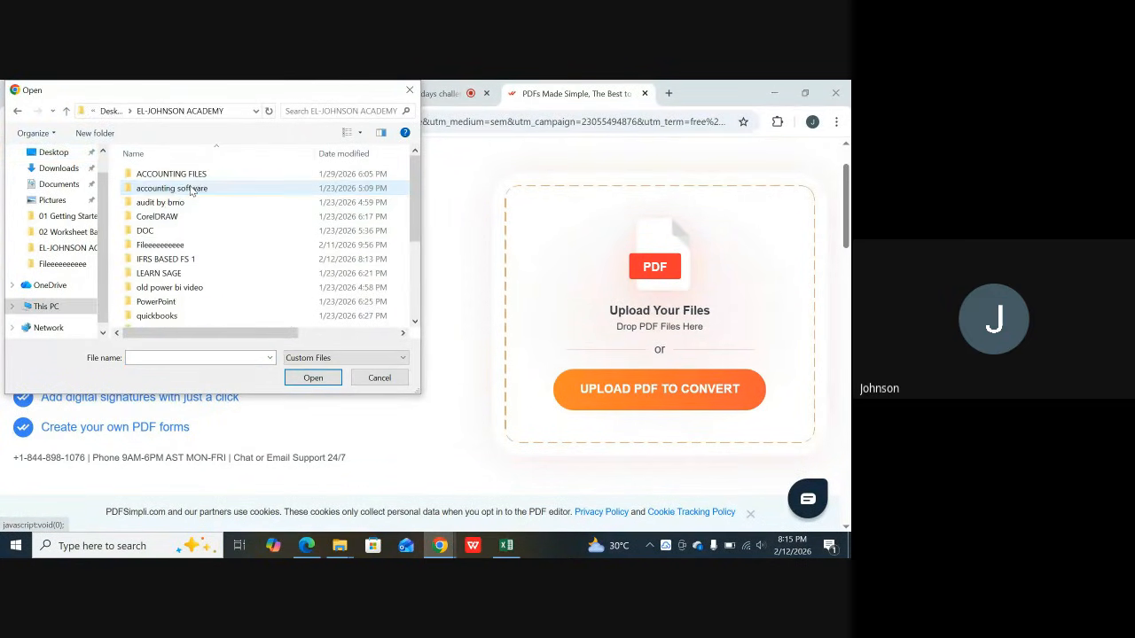
double_click(174, 176)
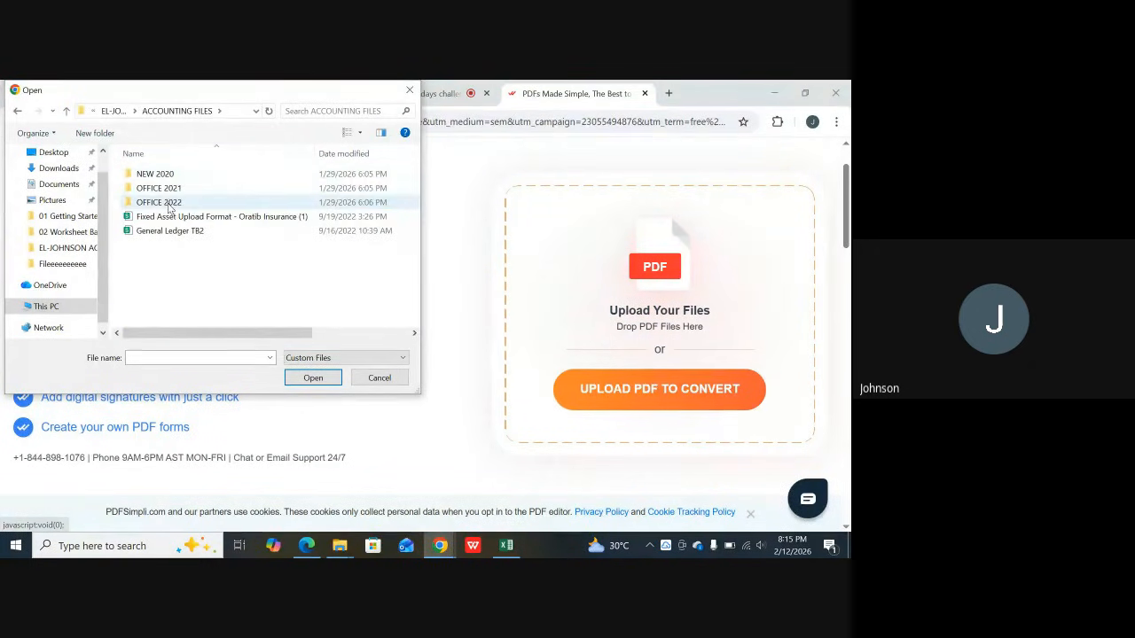
double_click(168, 188)
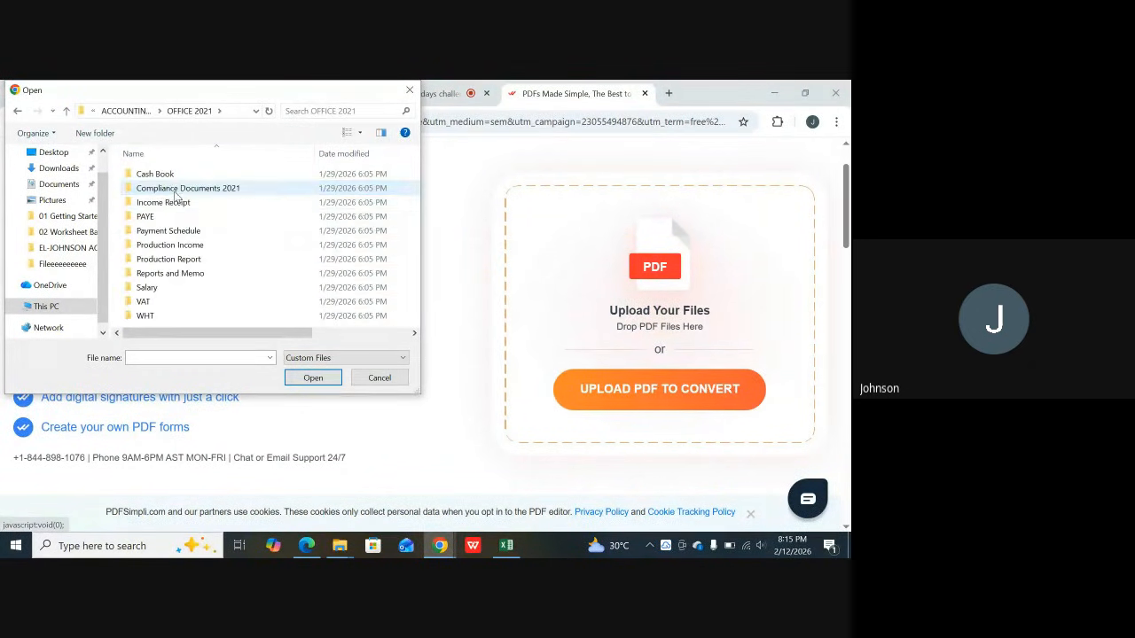
double_click(160, 177)
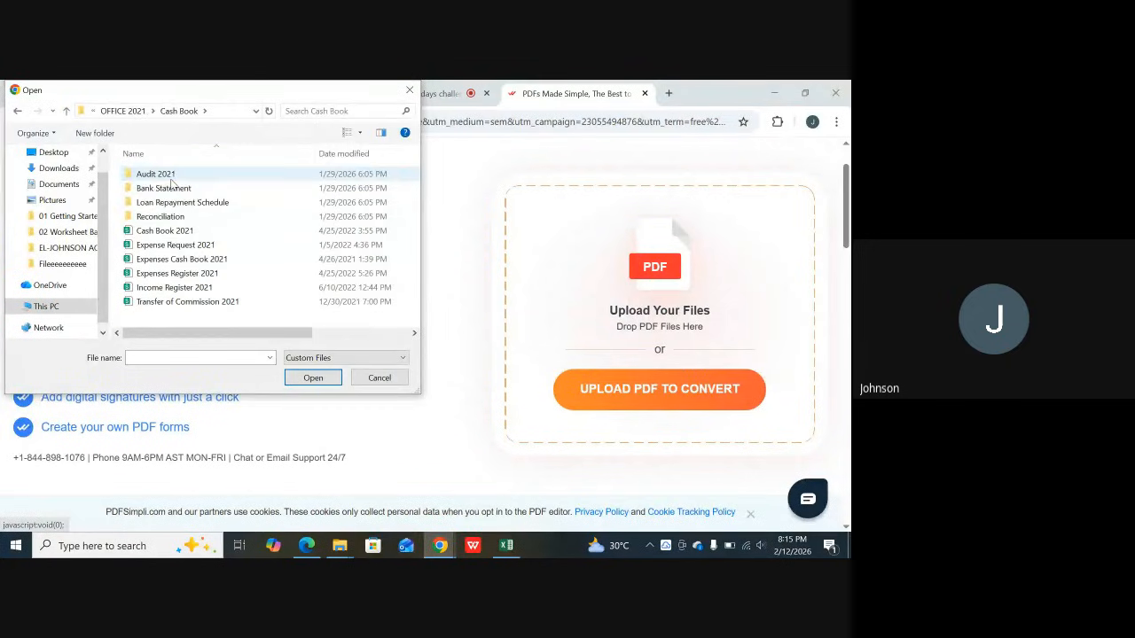
double_click(164, 189)
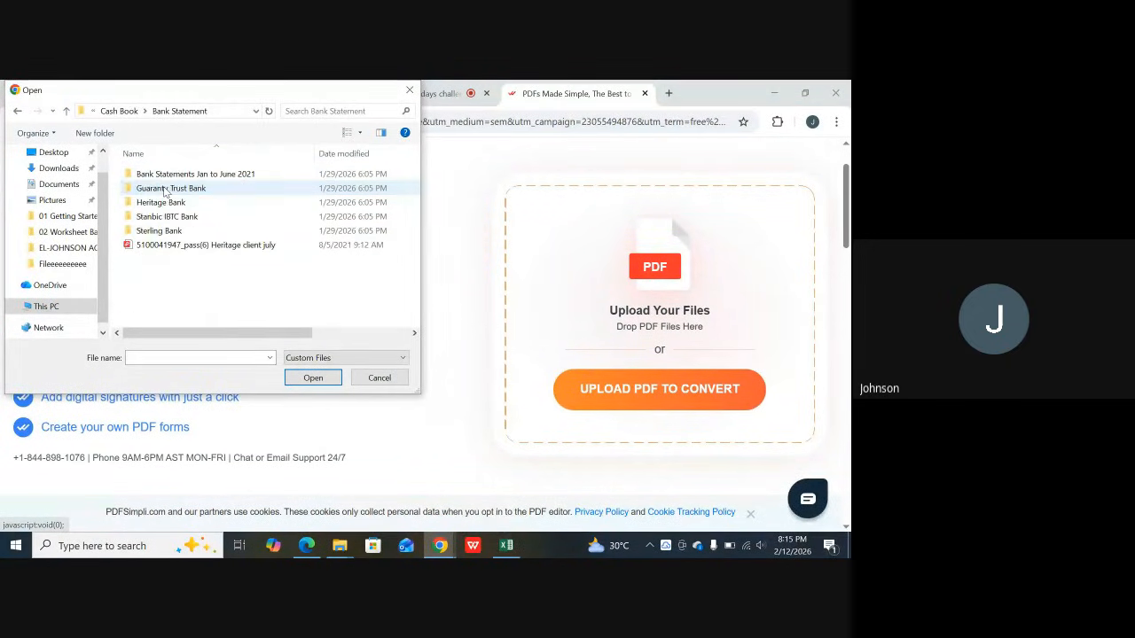
double_click(161, 202)
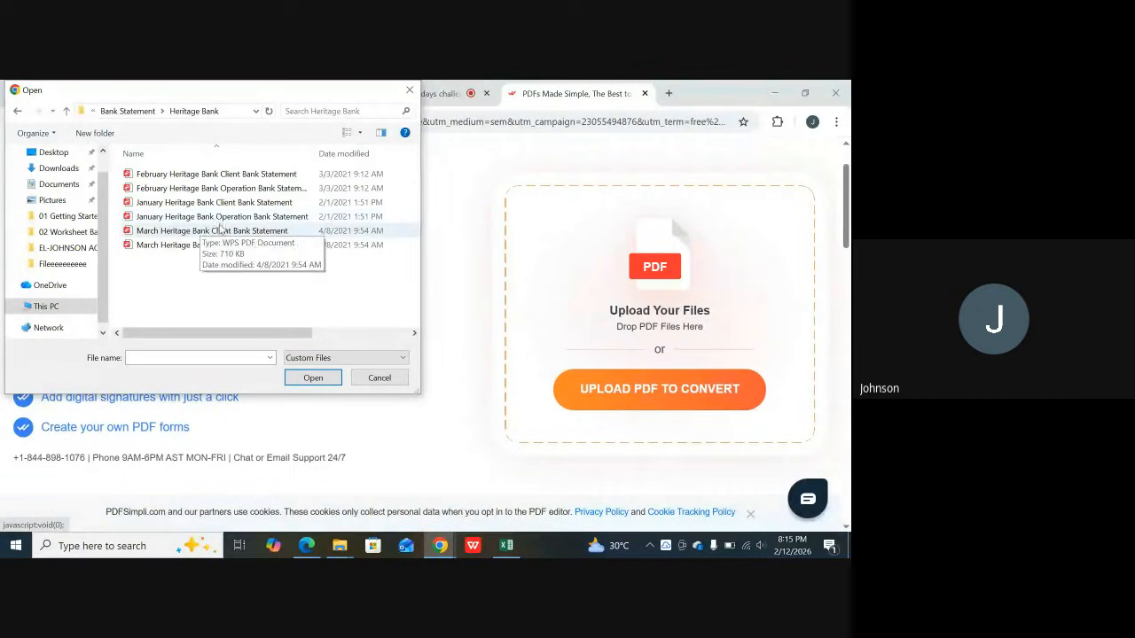
left_click(227, 222)
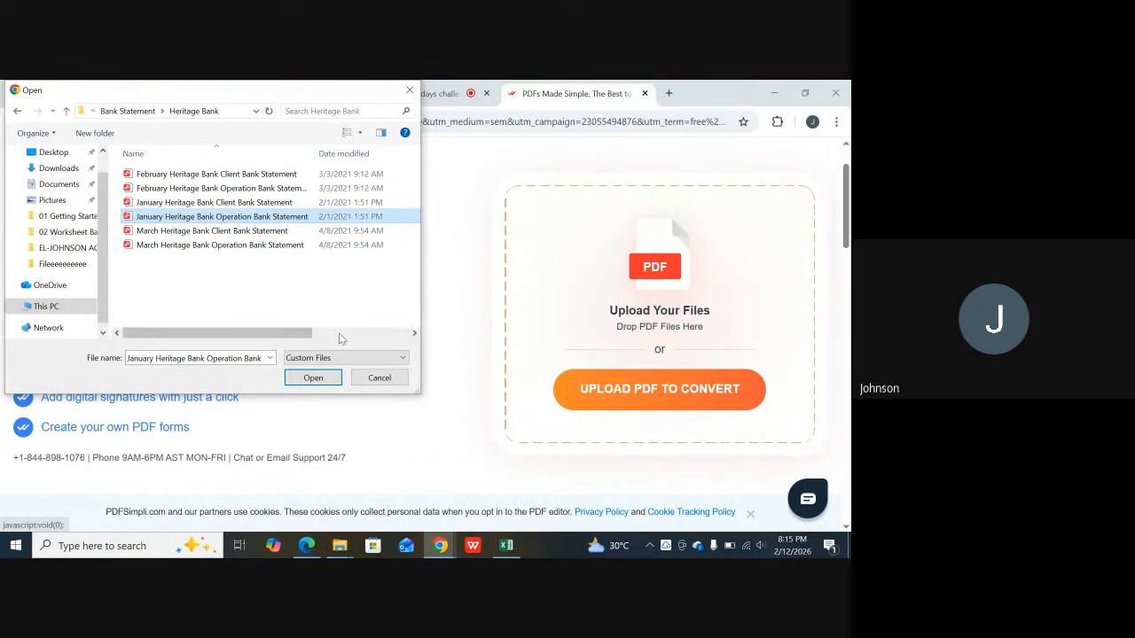
left_click(311, 378)
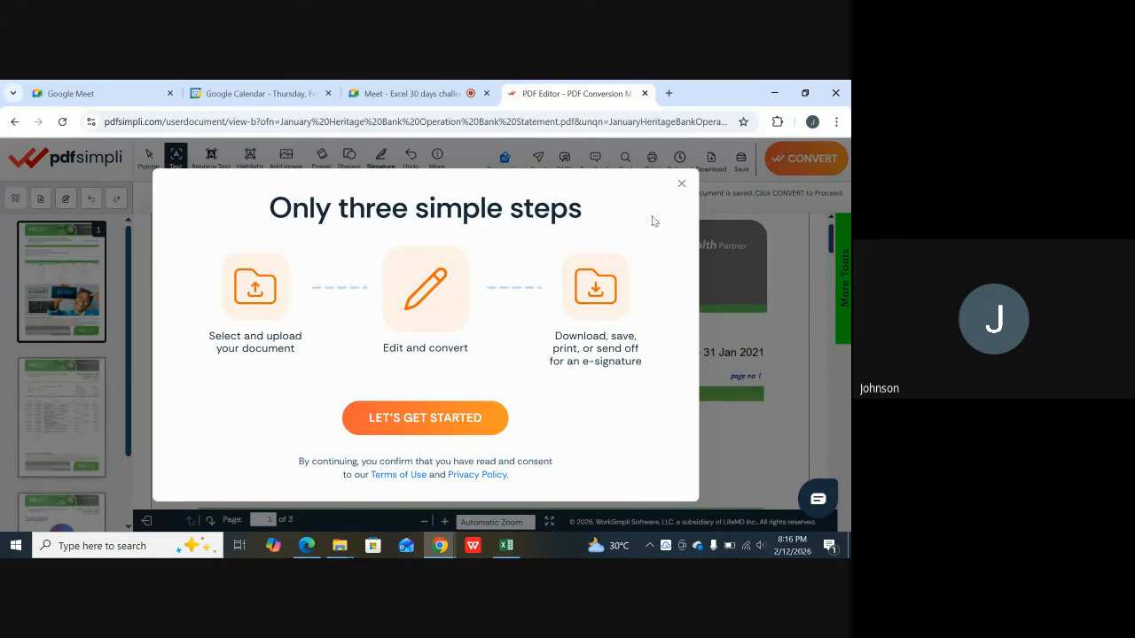
Step: Dismiss the introduction, try to convert the uploaded statement to XLSX, and close the PDFSimpli tab
left_click(681, 184)
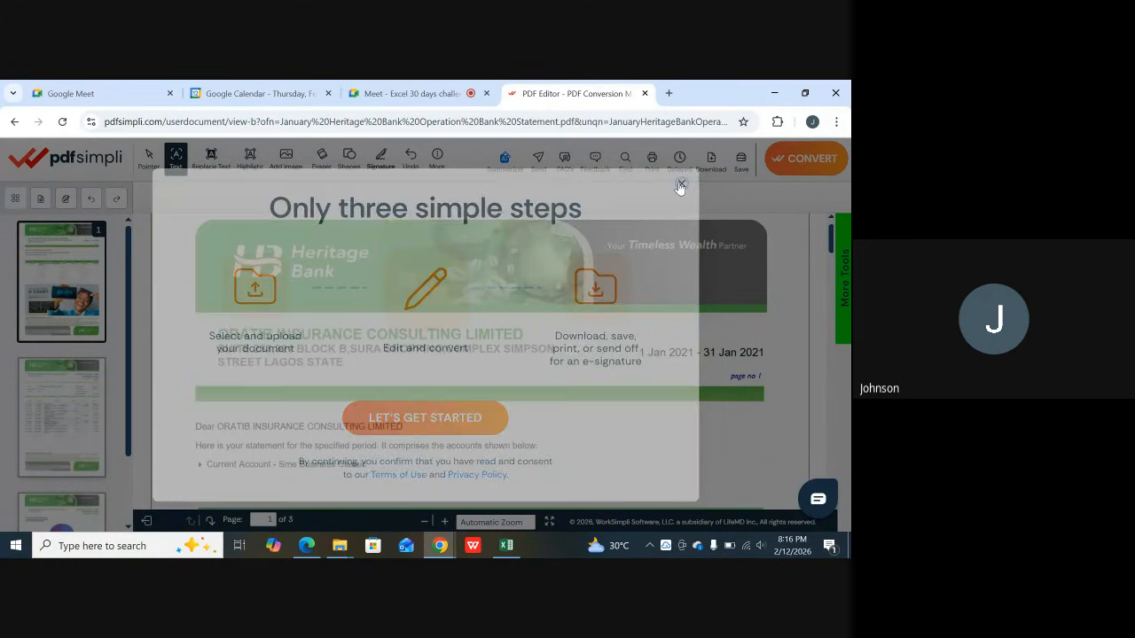
scroll(593, 341, "down", 5)
scroll(593, 345, "down", 15)
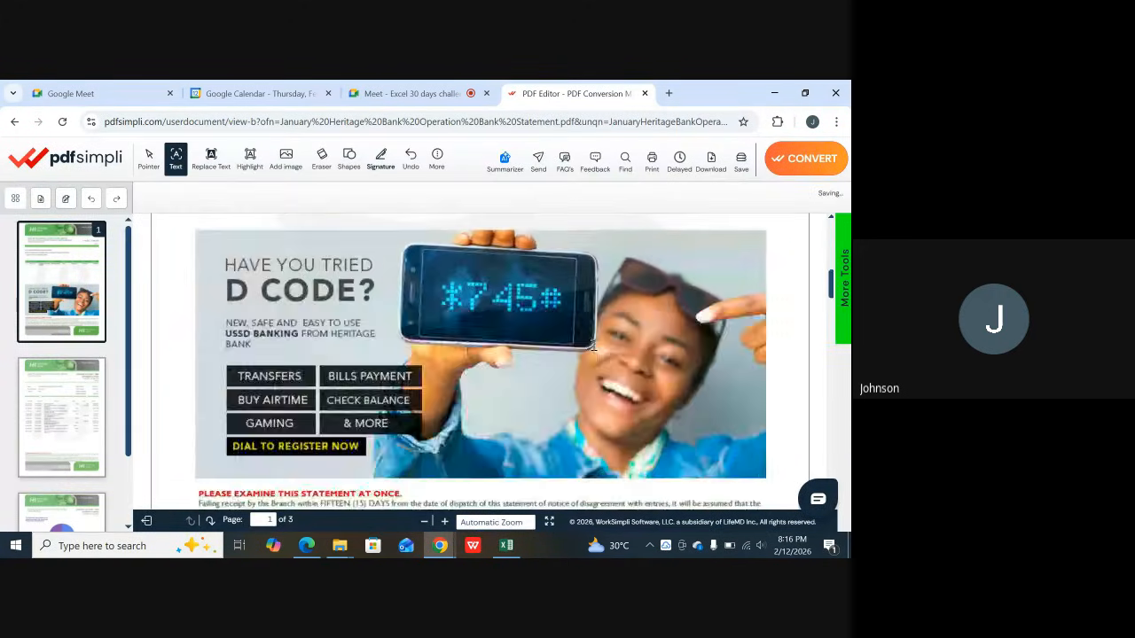
scroll(597, 348, "down", 5)
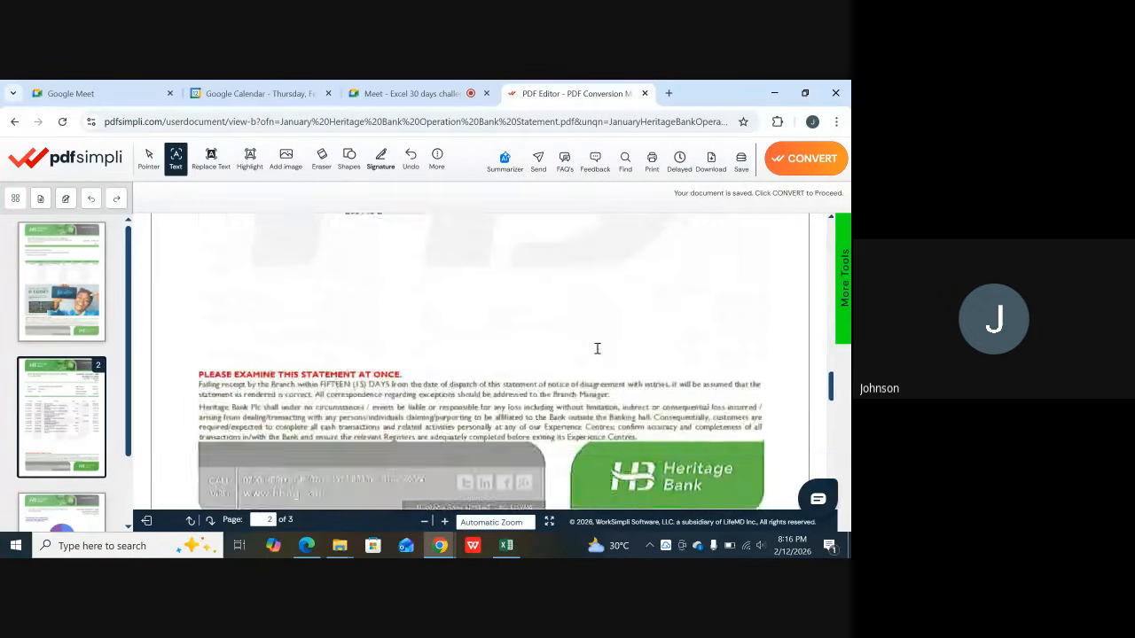
scroll(597, 349, "up", 3)
scroll(599, 350, "up", 20)
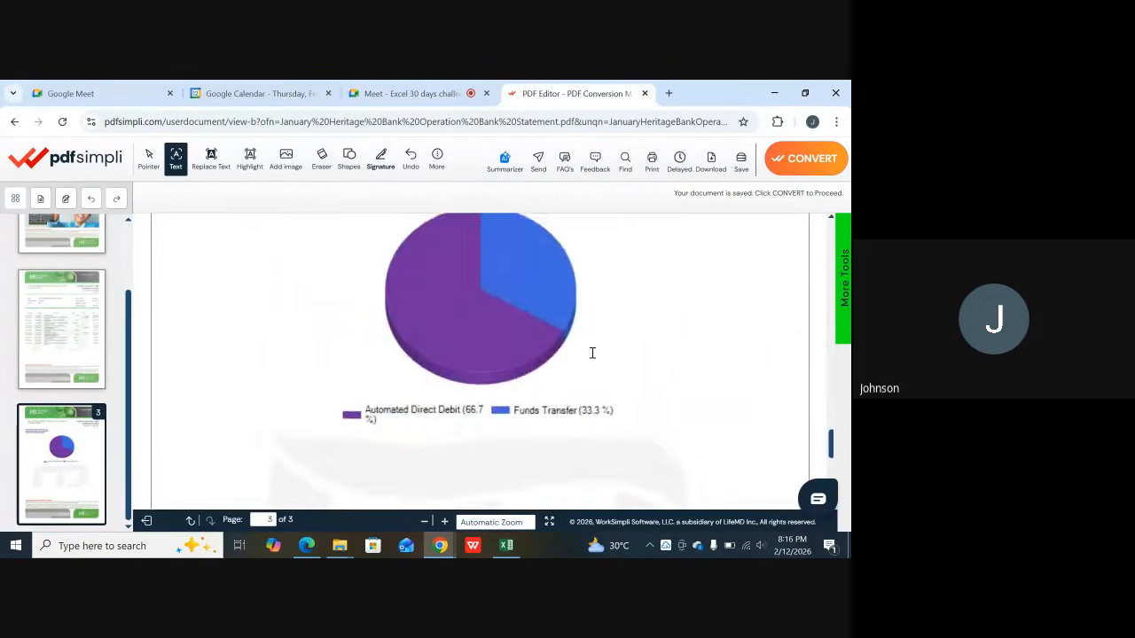
scroll(494, 326, "up", 3)
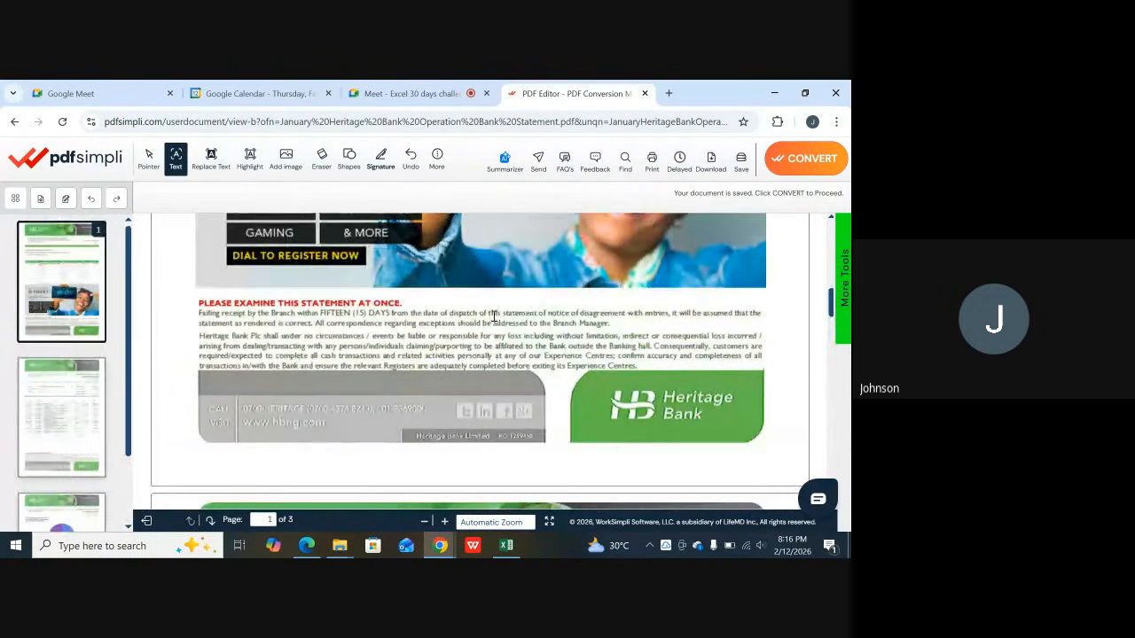
left_click(808, 160)
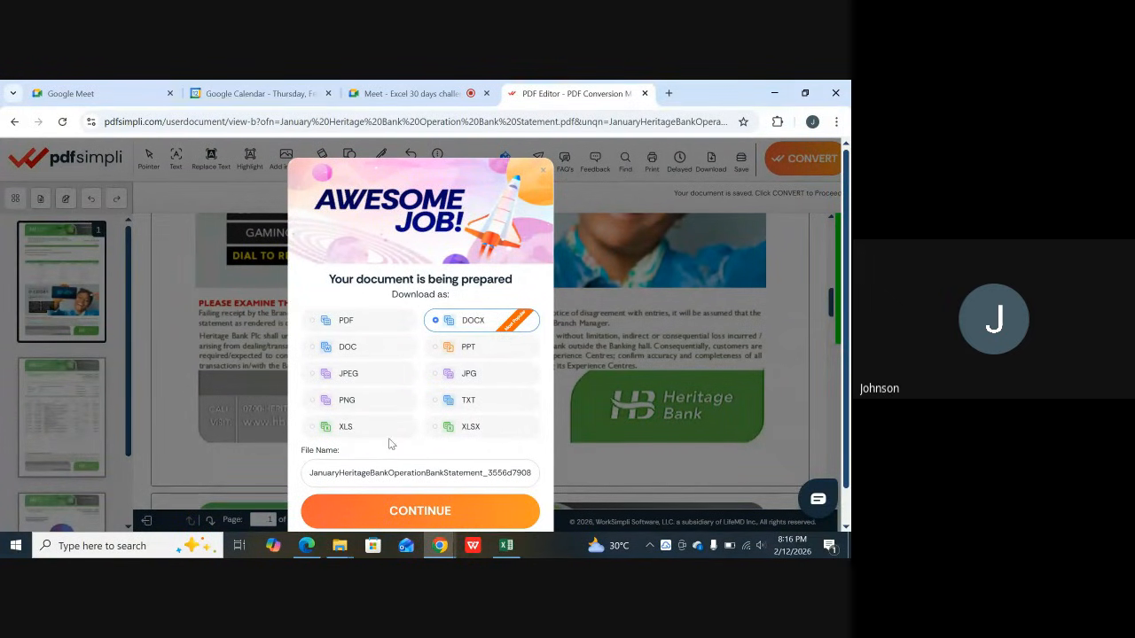
left_click(468, 429)
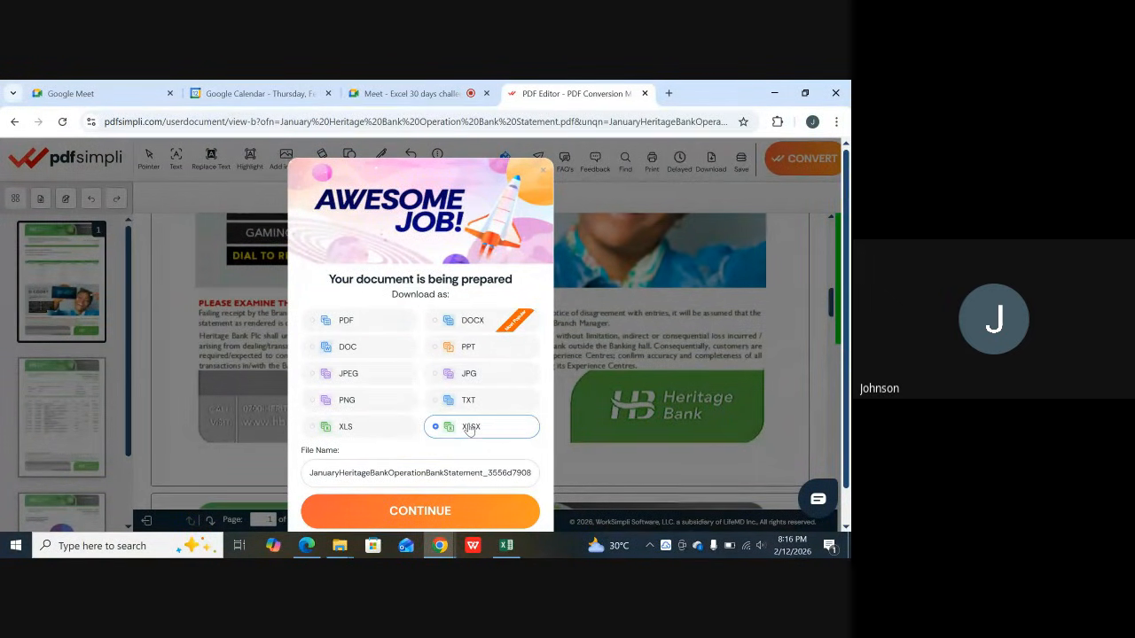
left_click(429, 514)
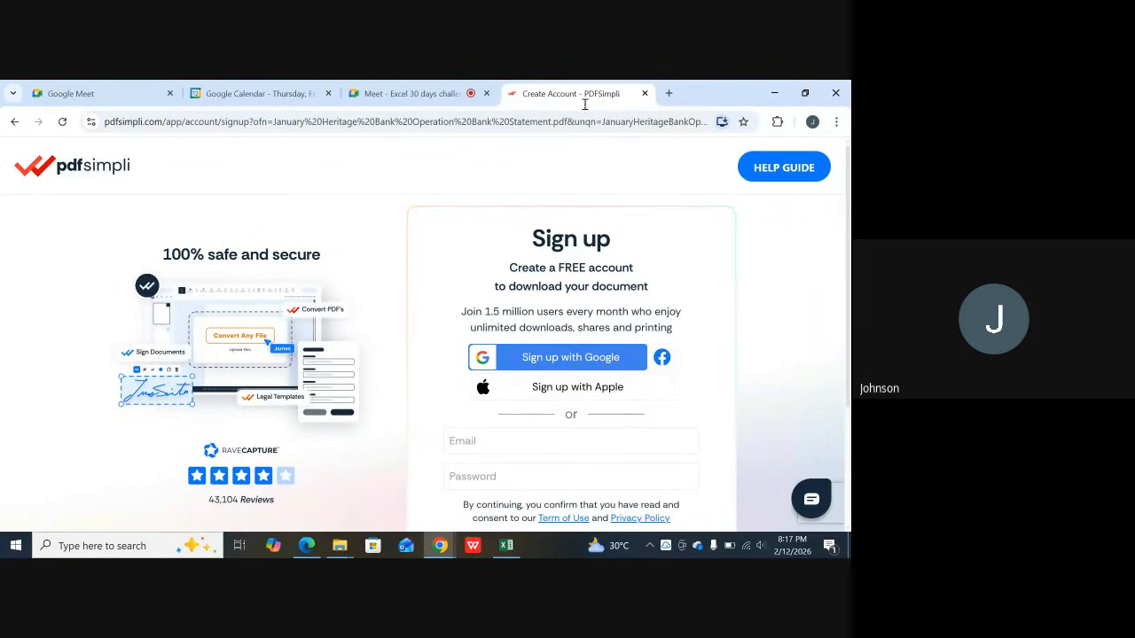
left_click(646, 93)
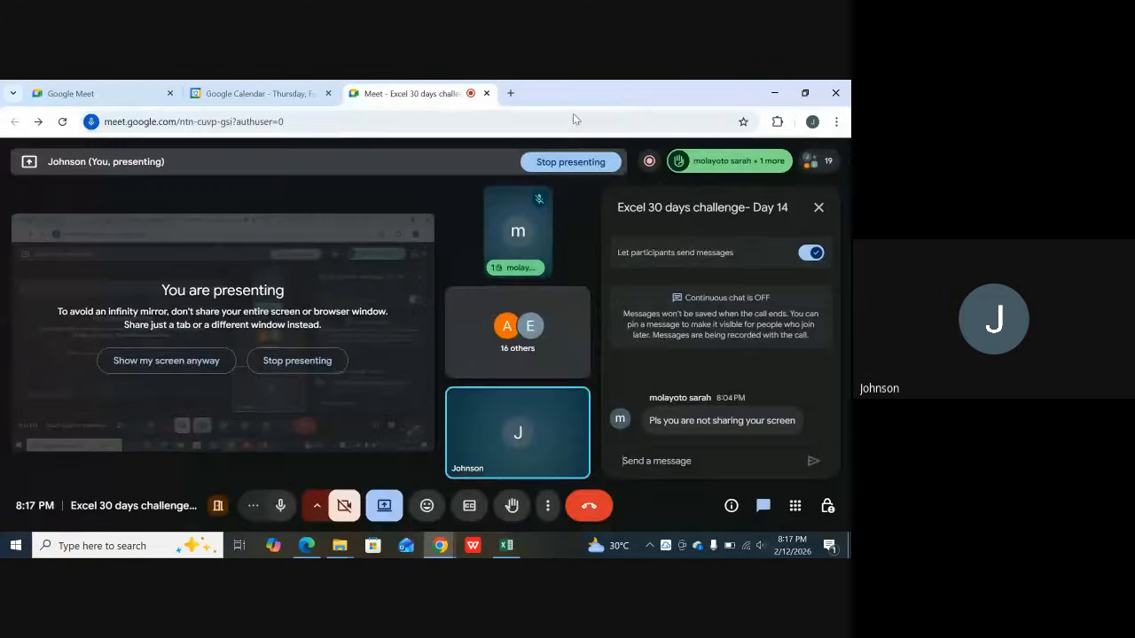
Step: Search Google for "i love pdf" in a new tab and open iLovePDF's PDF to Excel converter
left_click(509, 89)
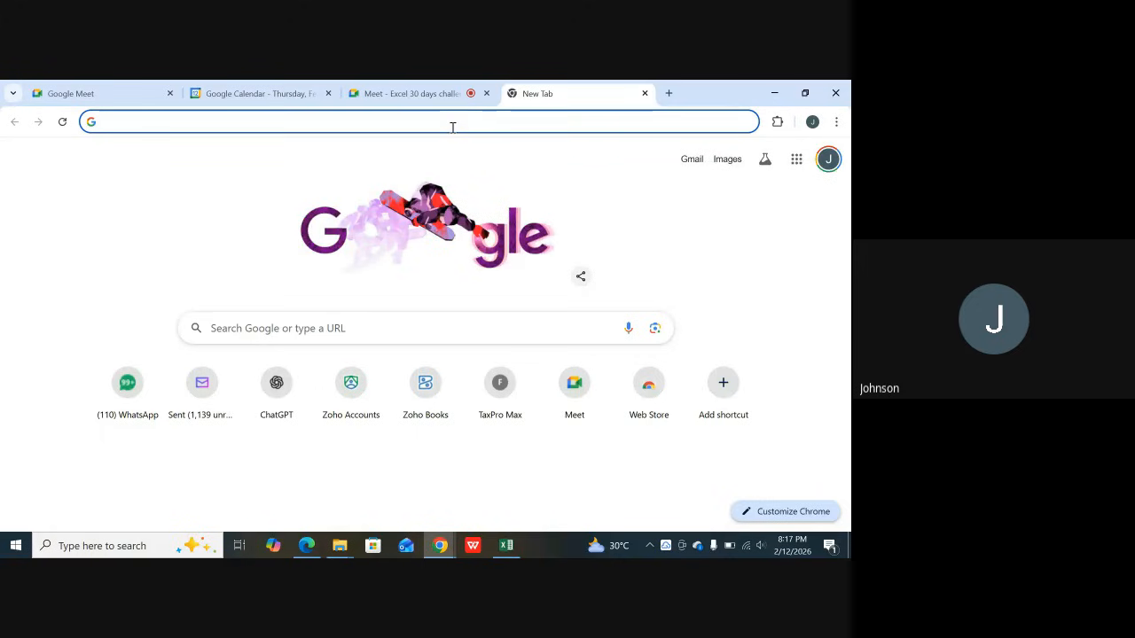
type("i l")
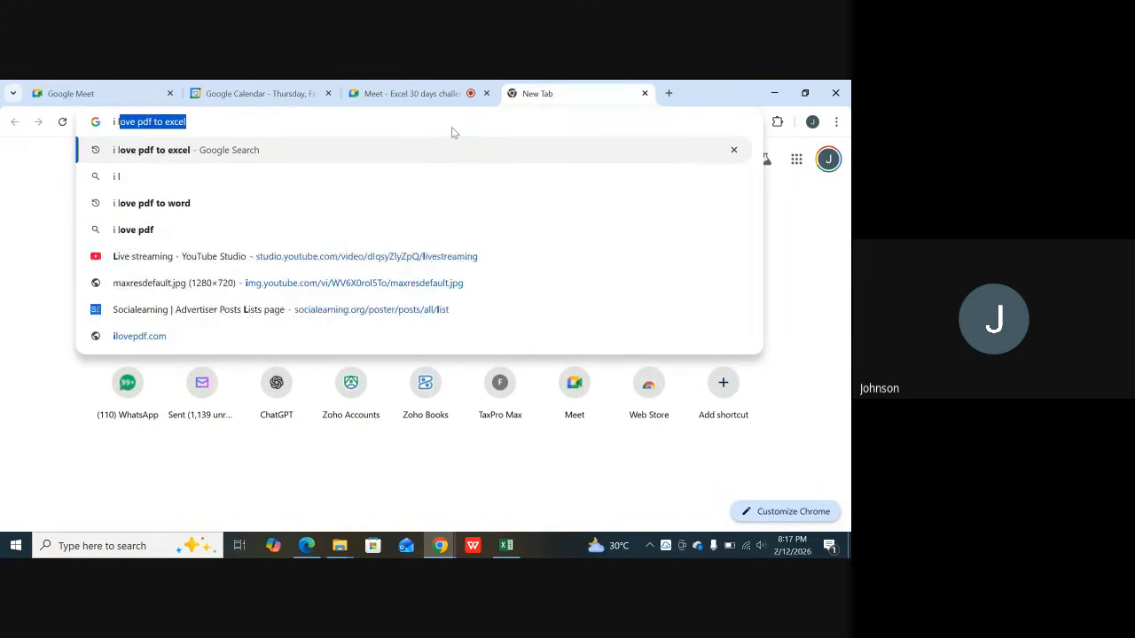
type("ove pdf")
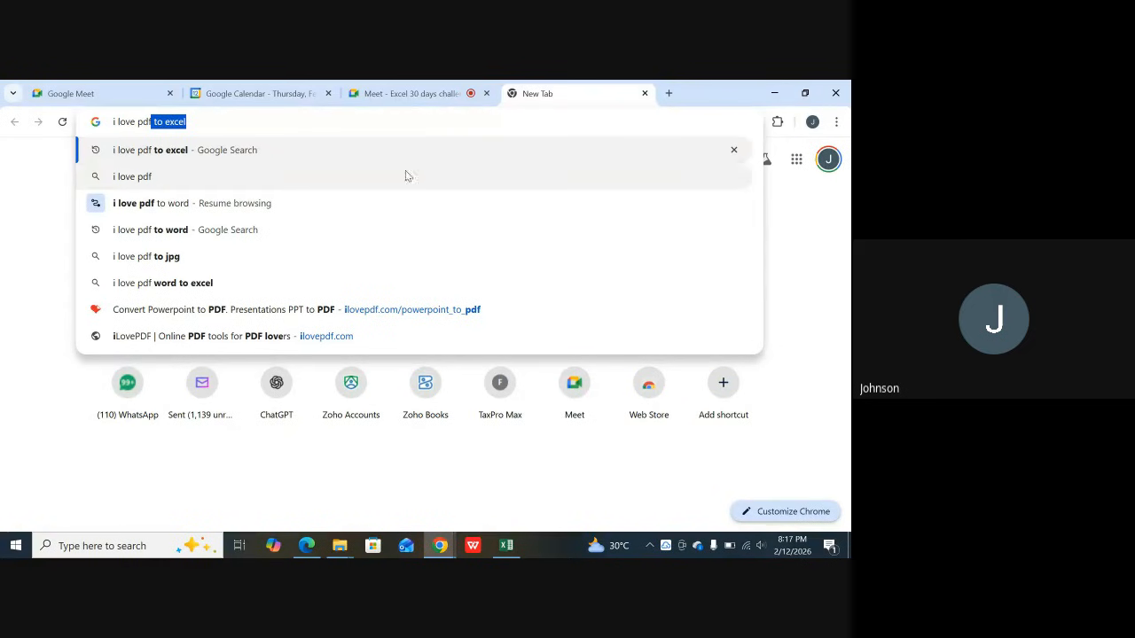
left_click(150, 176)
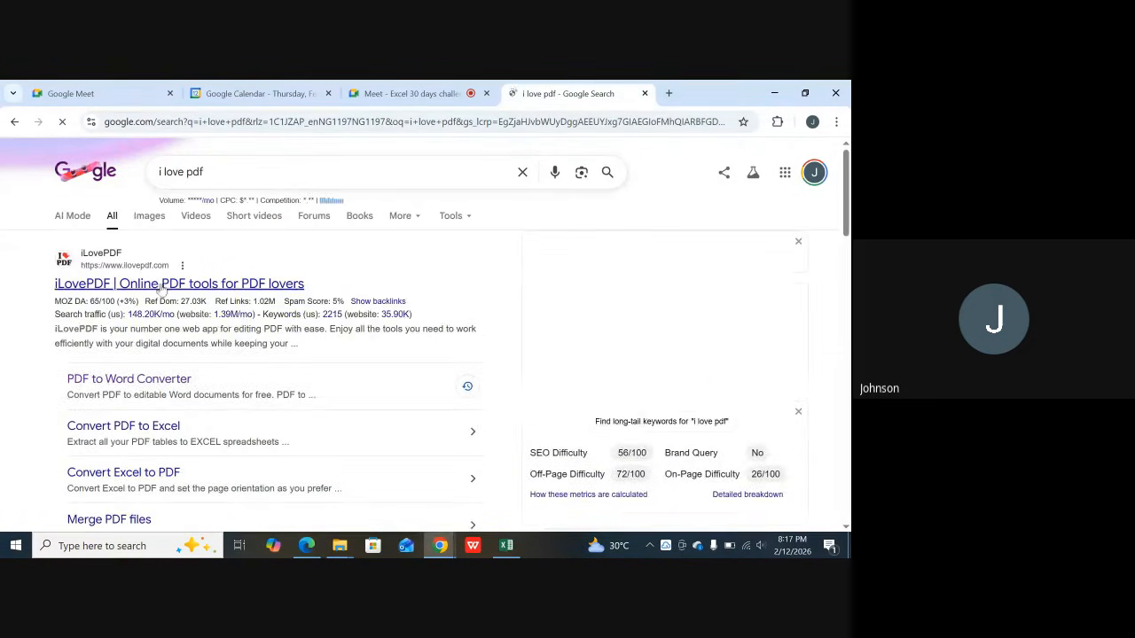
left_click(162, 286)
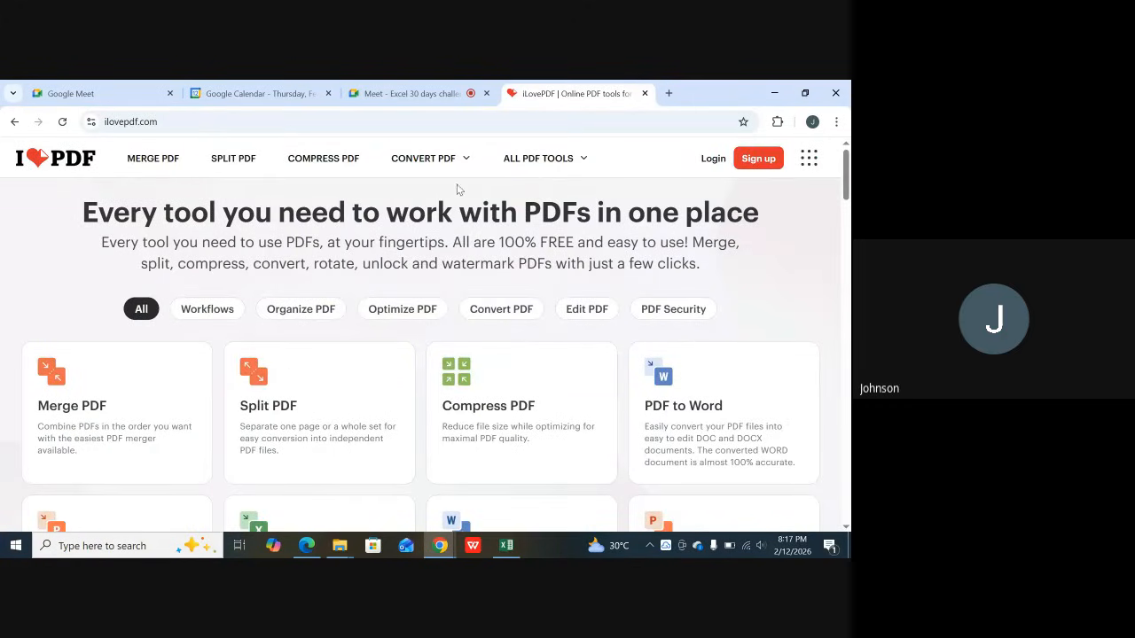
mouse_move(422, 163)
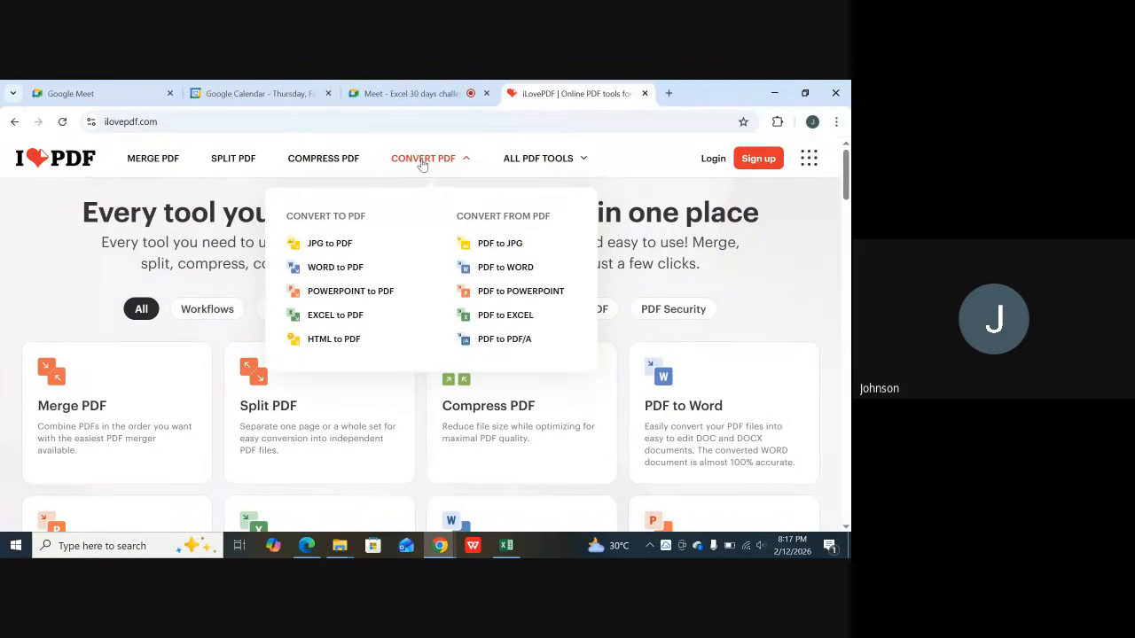
left_click(488, 326)
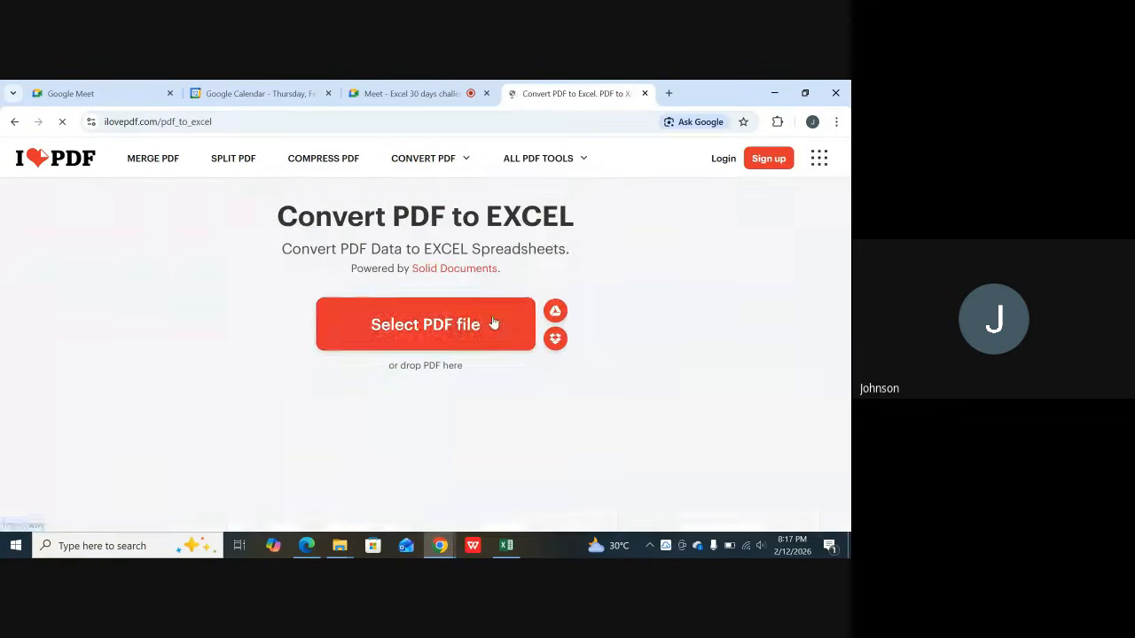
Step: Convert the January Heritage Bank Operation Bank Statement PDF to Excel without OCR, using multiple sheets, and download the workbook
left_click(445, 327)
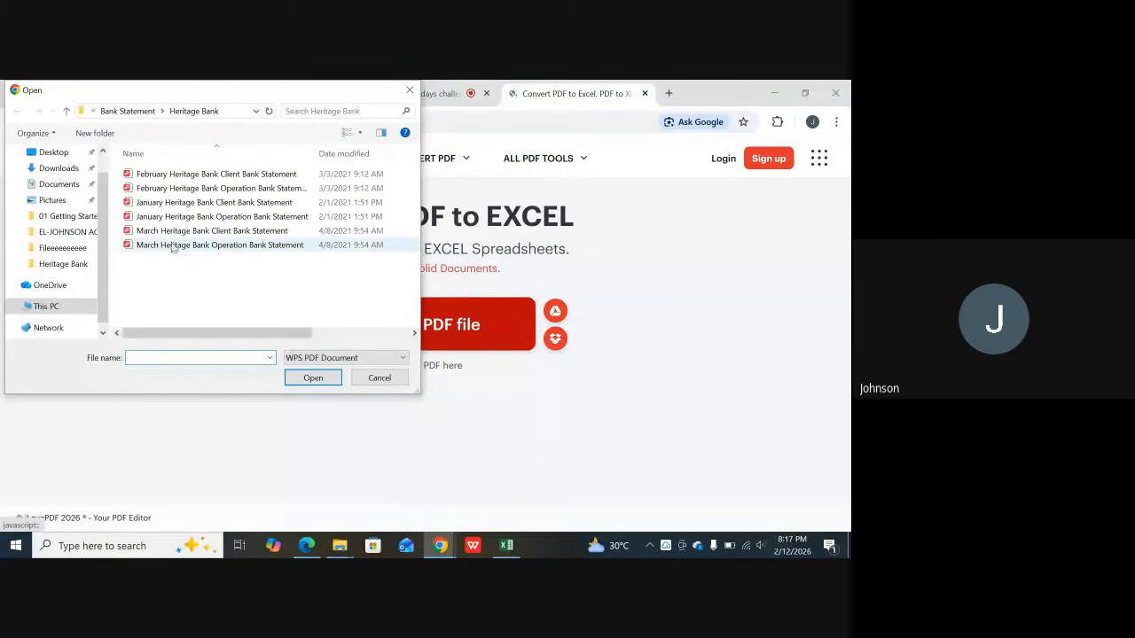
left_click(226, 219)
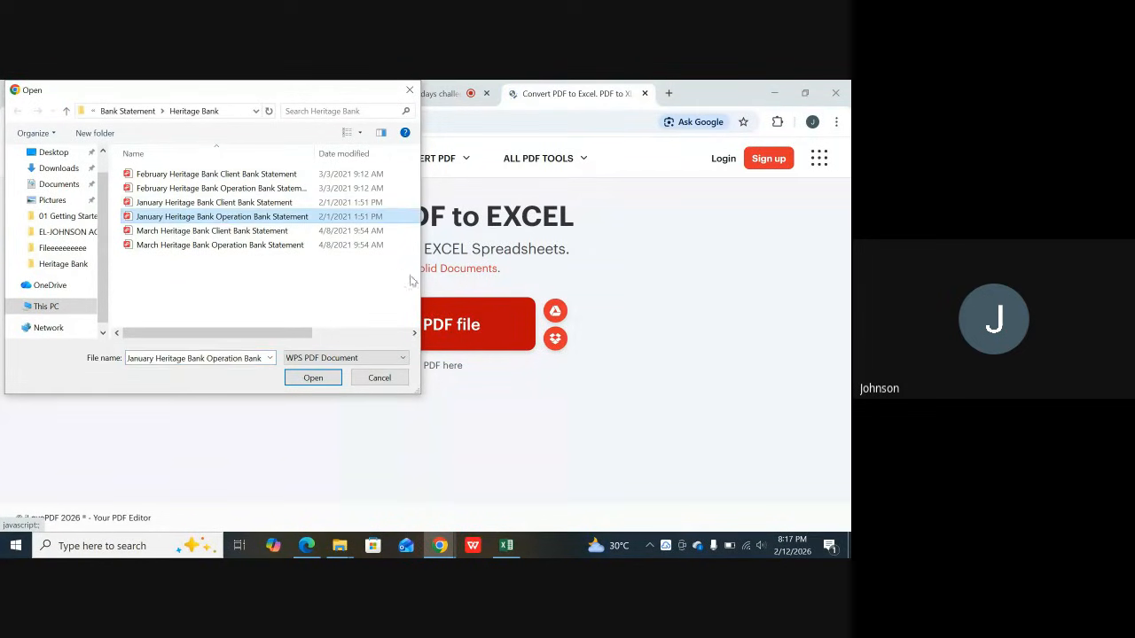
left_click(312, 378)
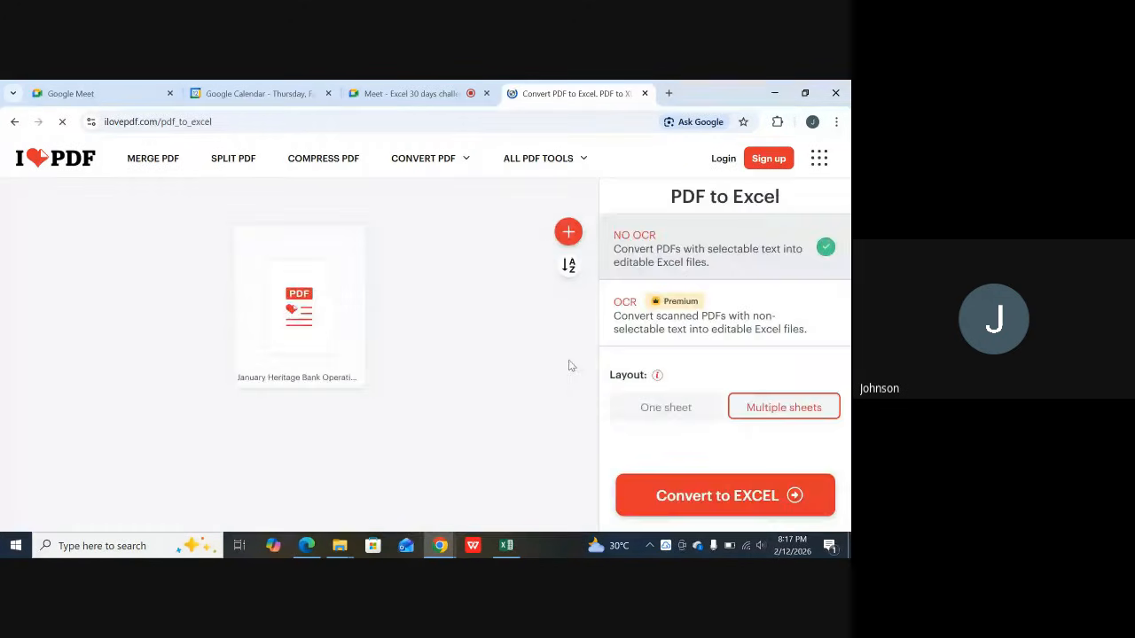
left_click(712, 499)
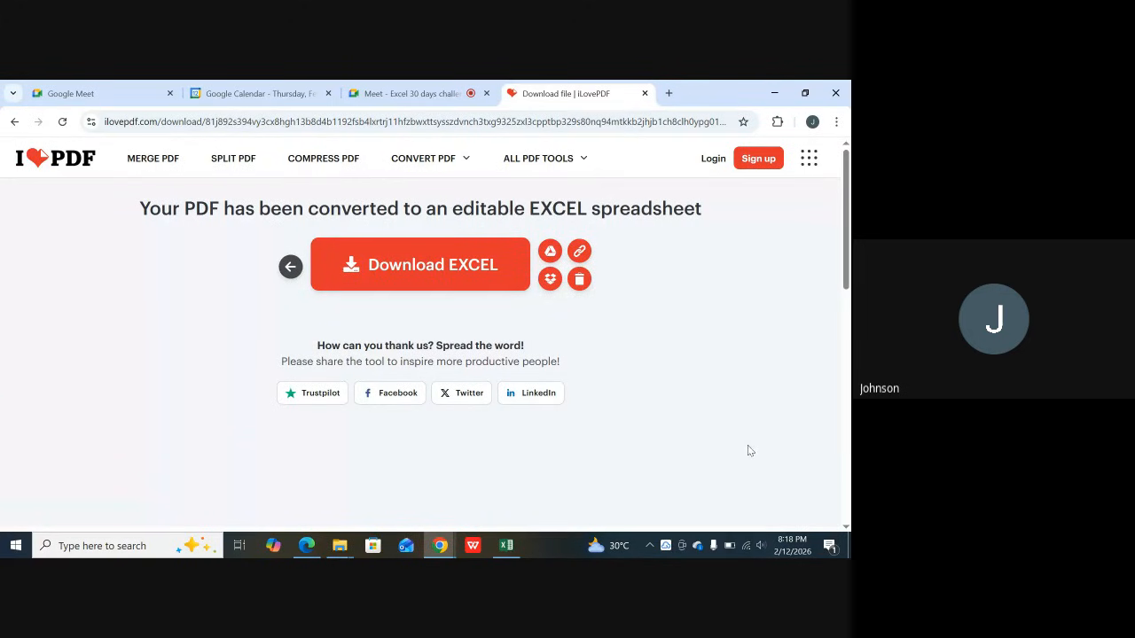
left_click(465, 272)
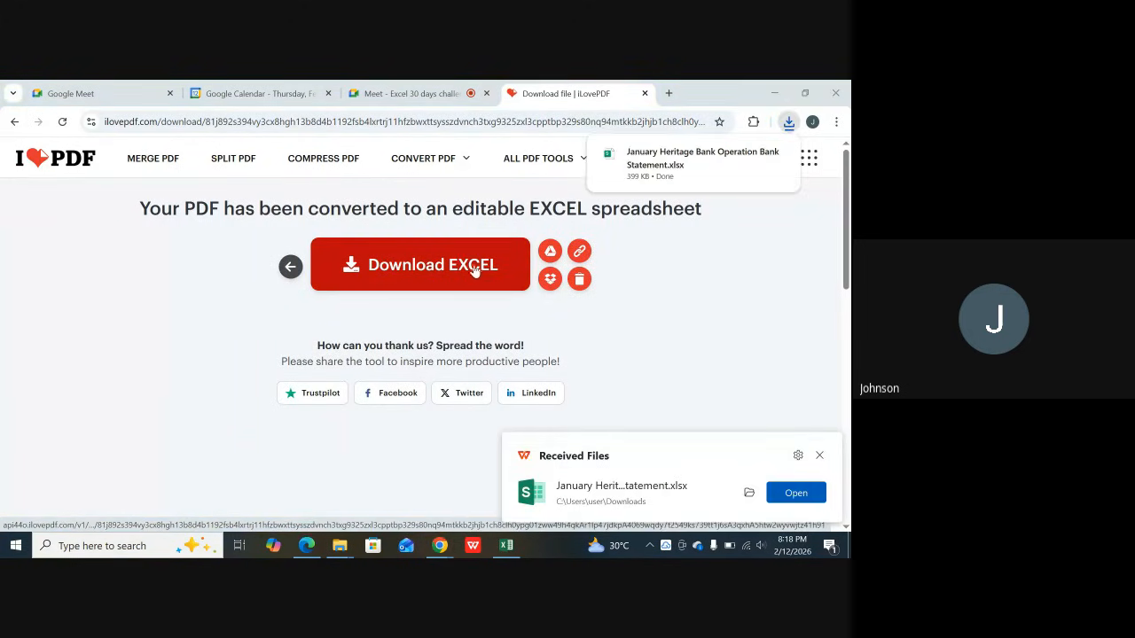
left_click(656, 157)
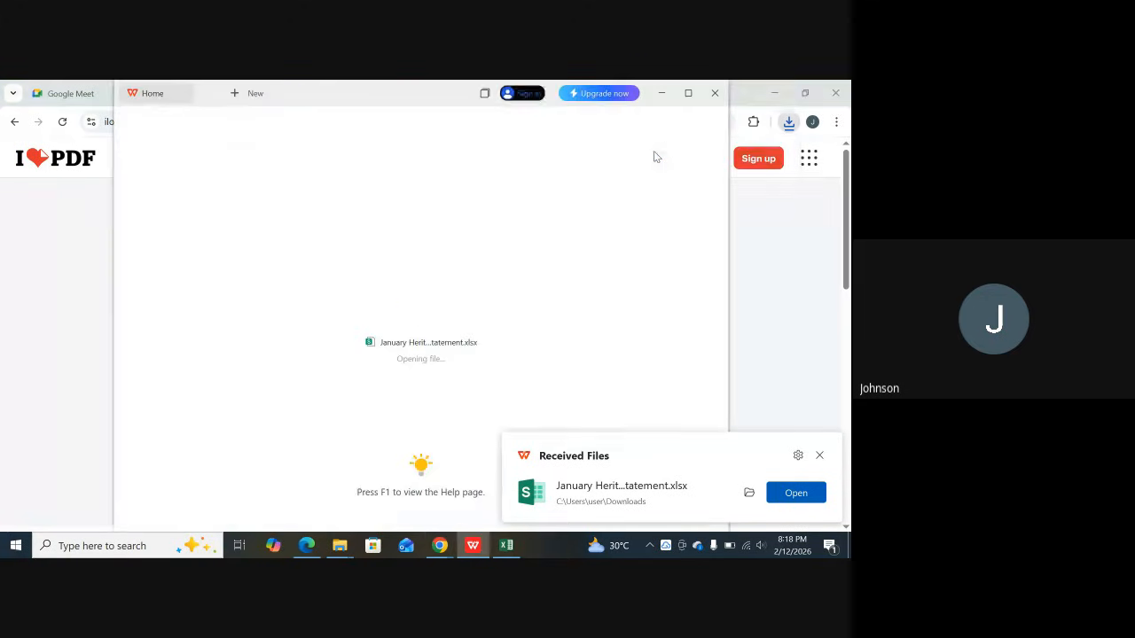
left_click(715, 93)
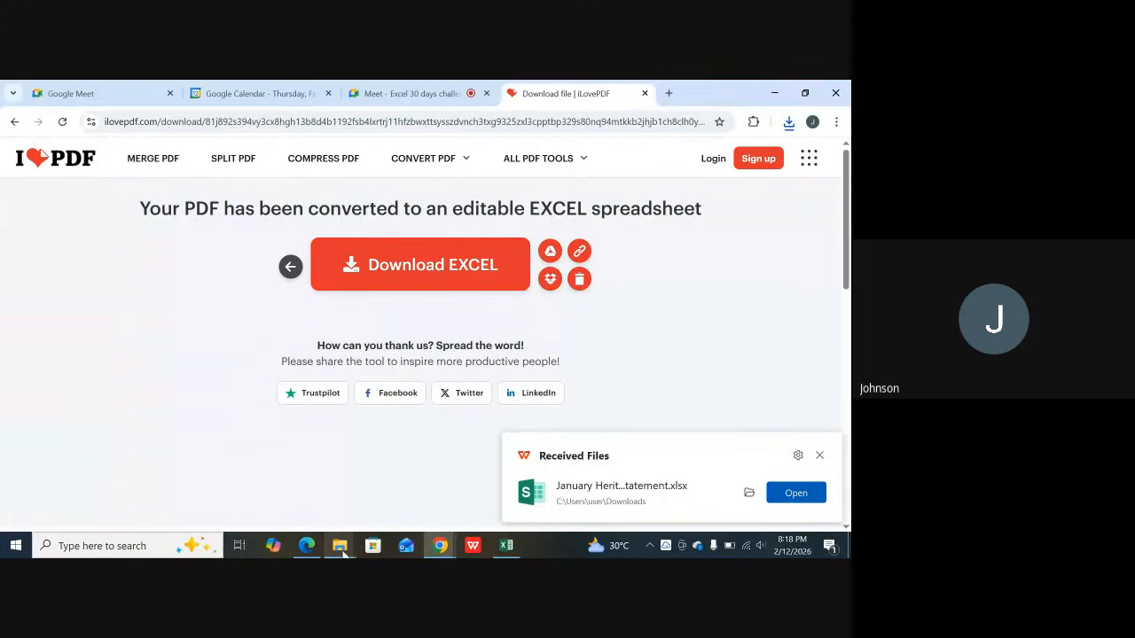
Step: Open the converted January Heritage Bank Operation Bank Statement from the Downloads folder in Excel and enable editing
mouse_move(342, 548)
left_click(298, 514)
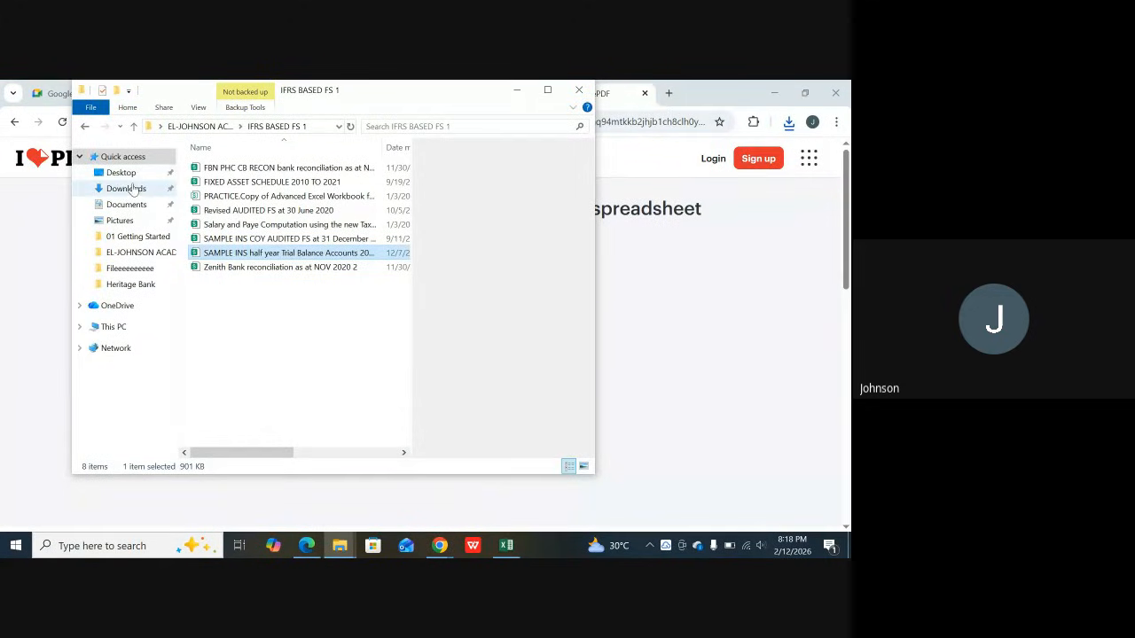
left_click(130, 189)
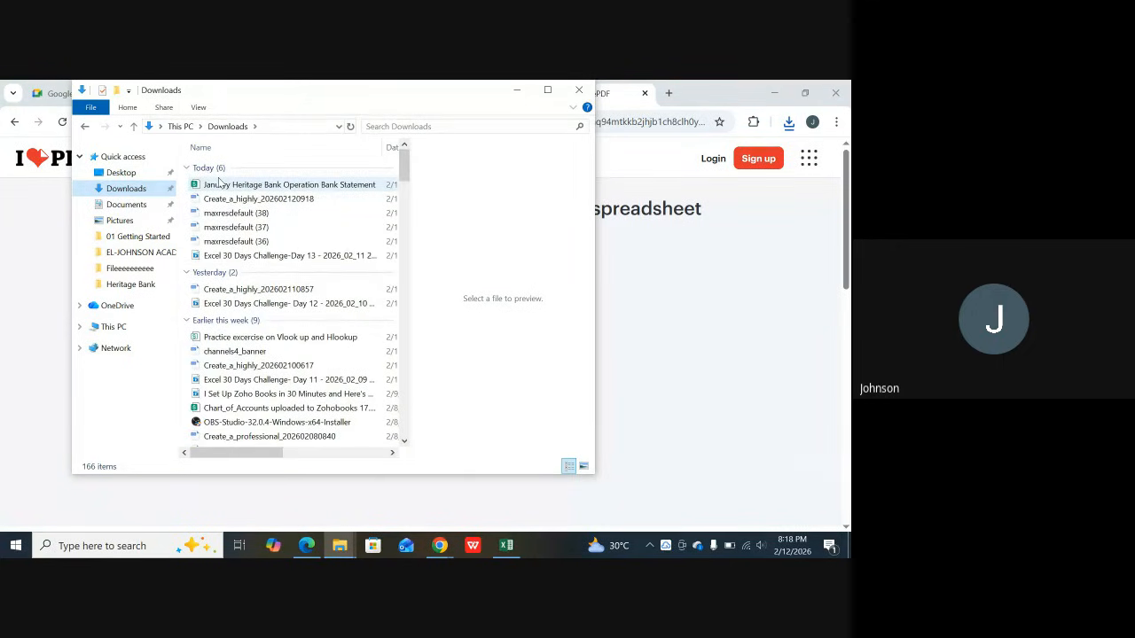
left_click(226, 187)
right_click(225, 186)
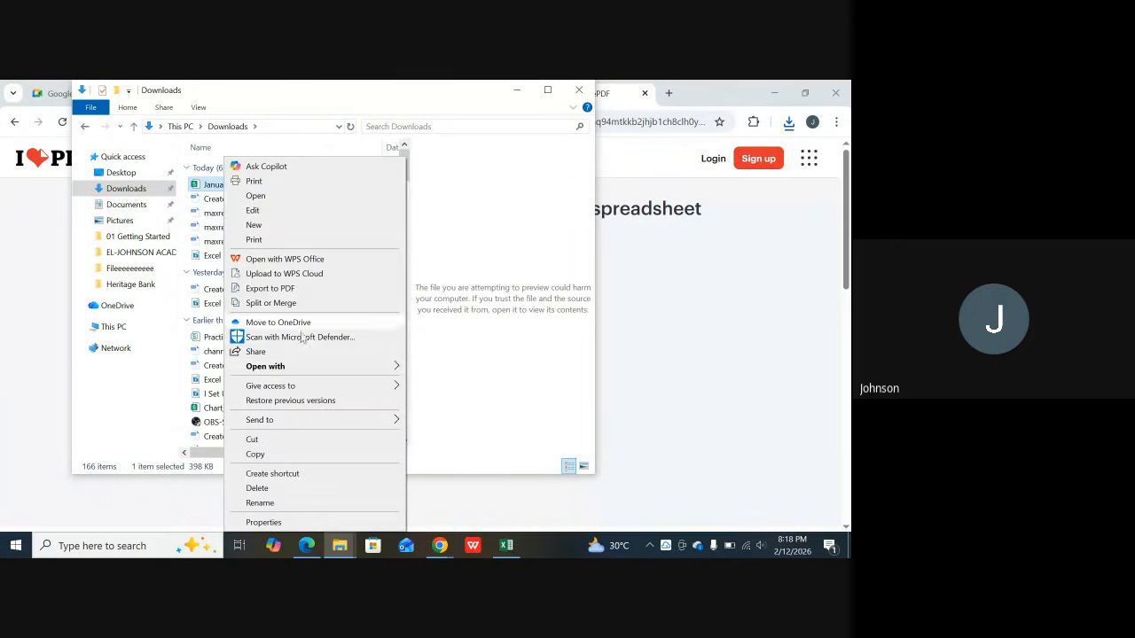
mouse_move(306, 371)
left_click(433, 369)
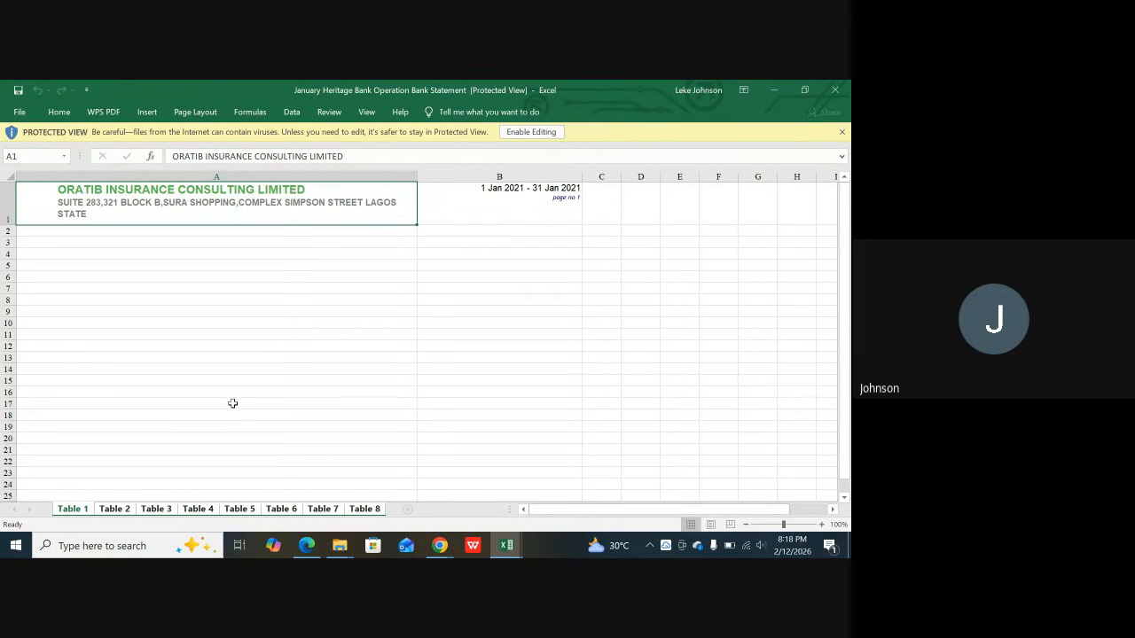
left_click(536, 133)
Step: Look through sheets Table 1 to Table 7 of the converted statement to locate the transaction listing
scroll(192, 378, "down", 1)
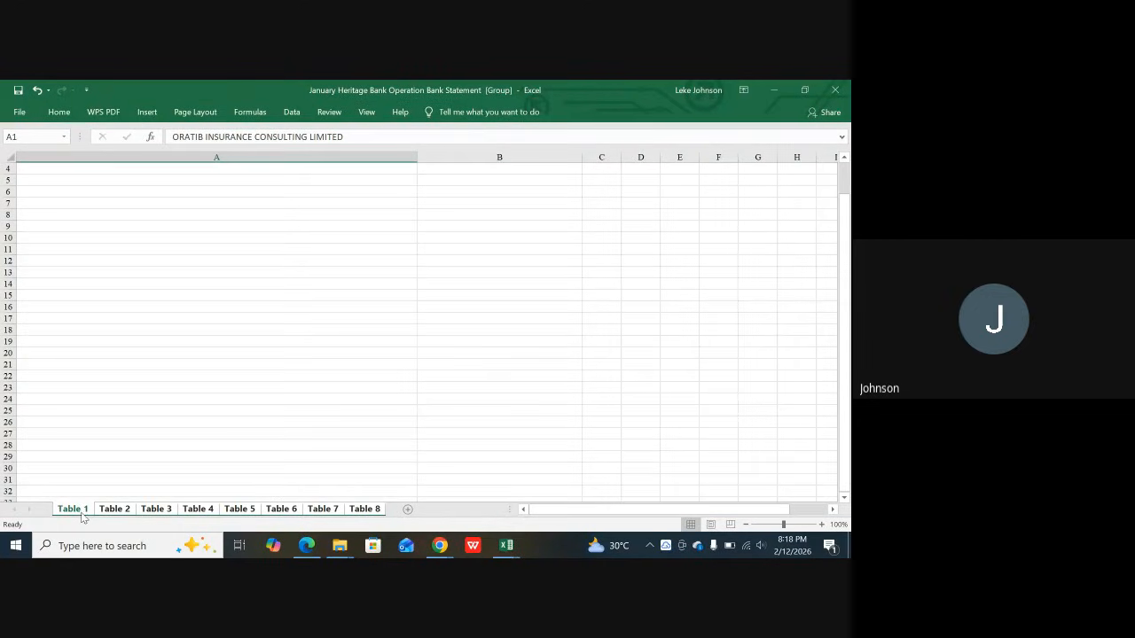
left_click(108, 512)
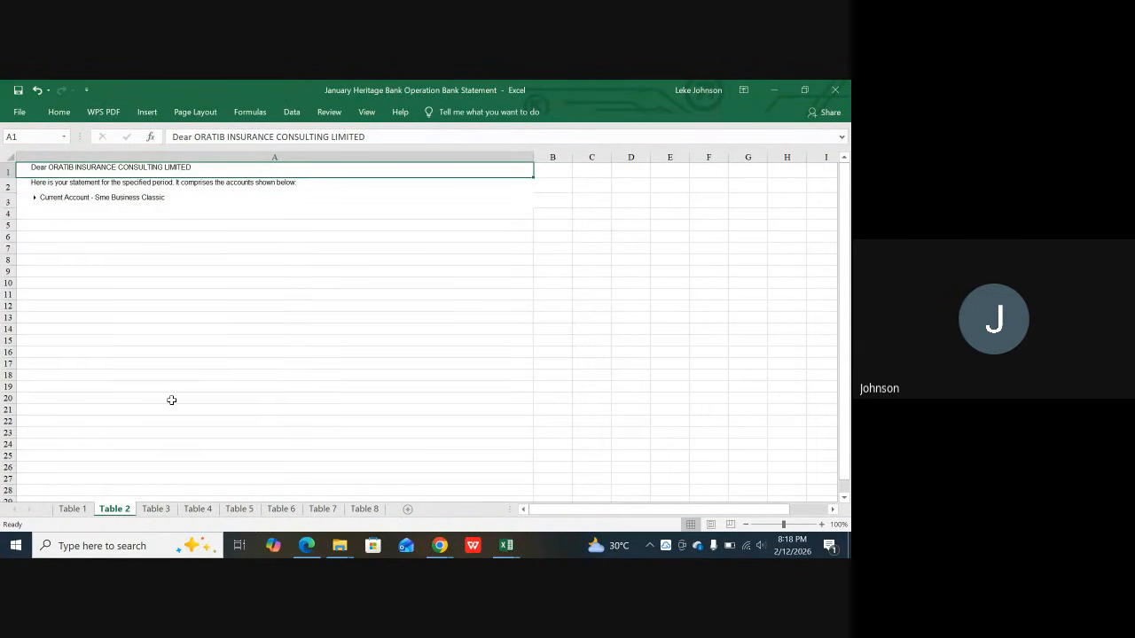
left_click(161, 511)
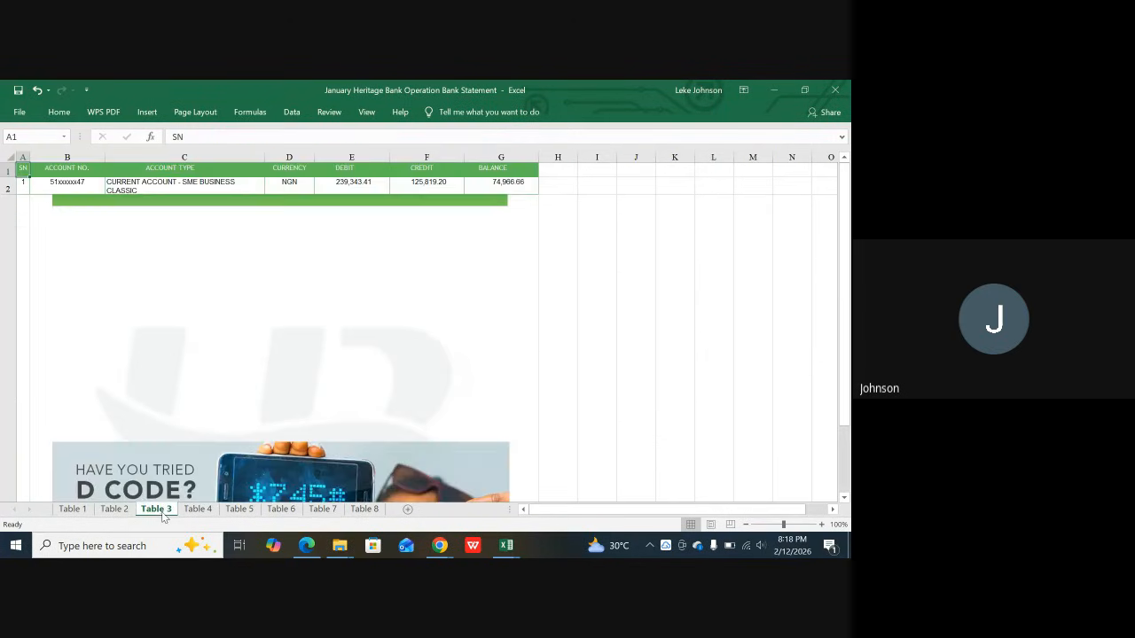
scroll(248, 400, "down", 7)
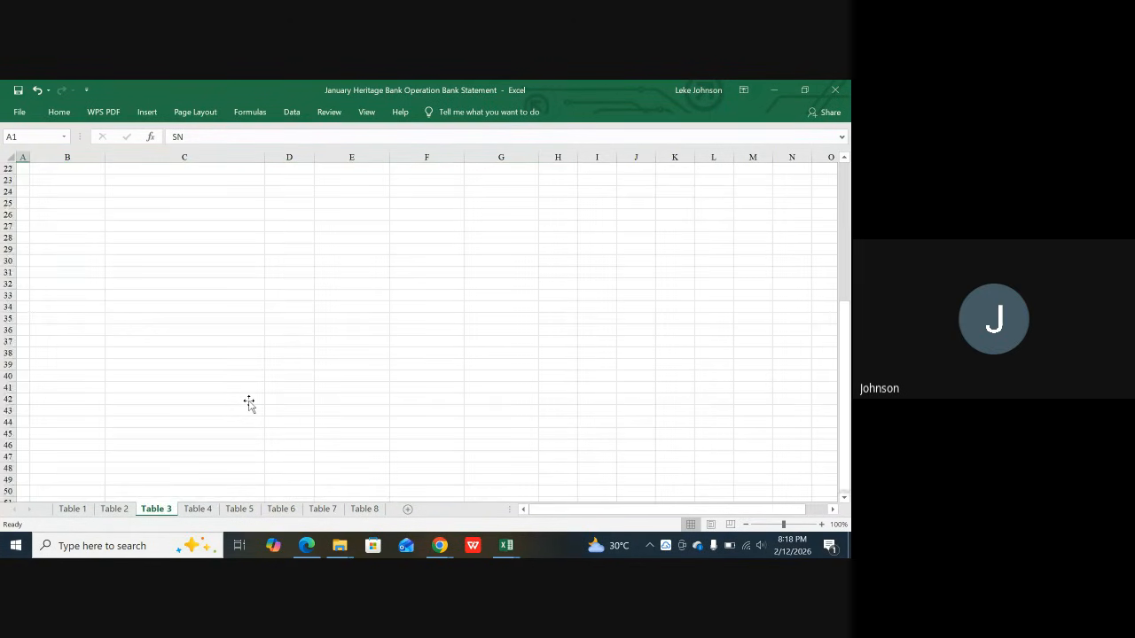
scroll(248, 401, "up", 7)
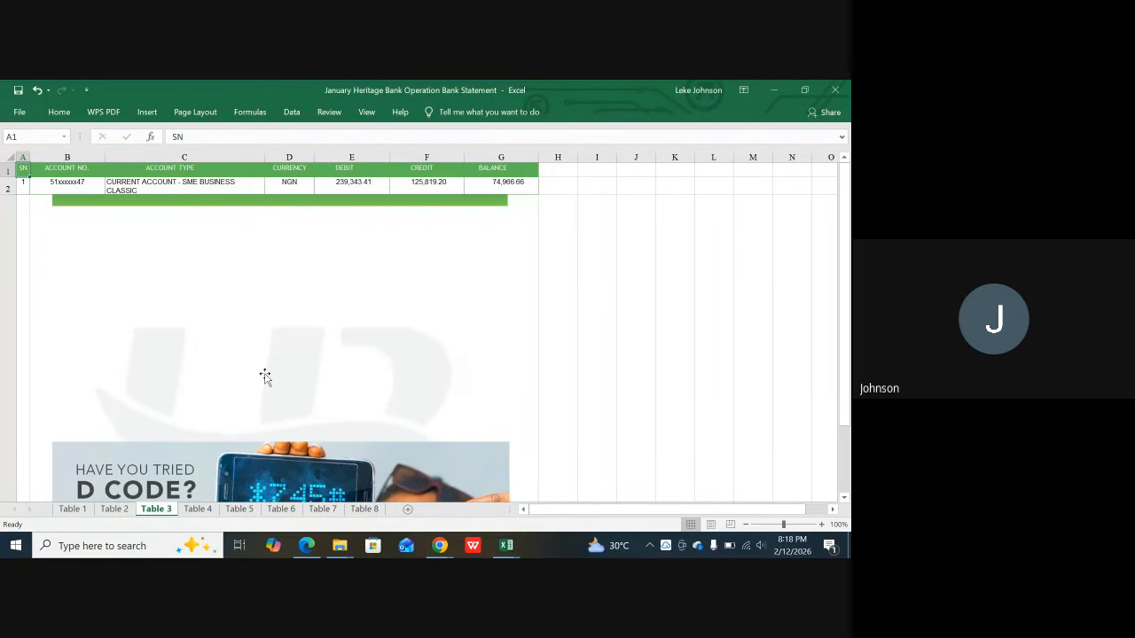
scroll(267, 370, "down", 5)
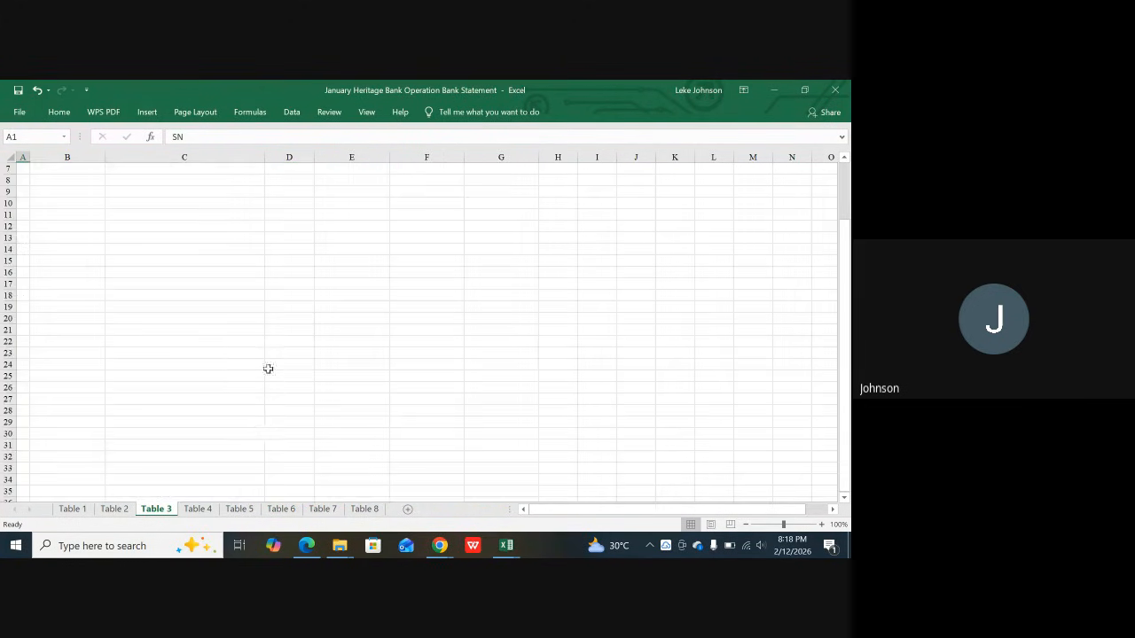
left_click(197, 509)
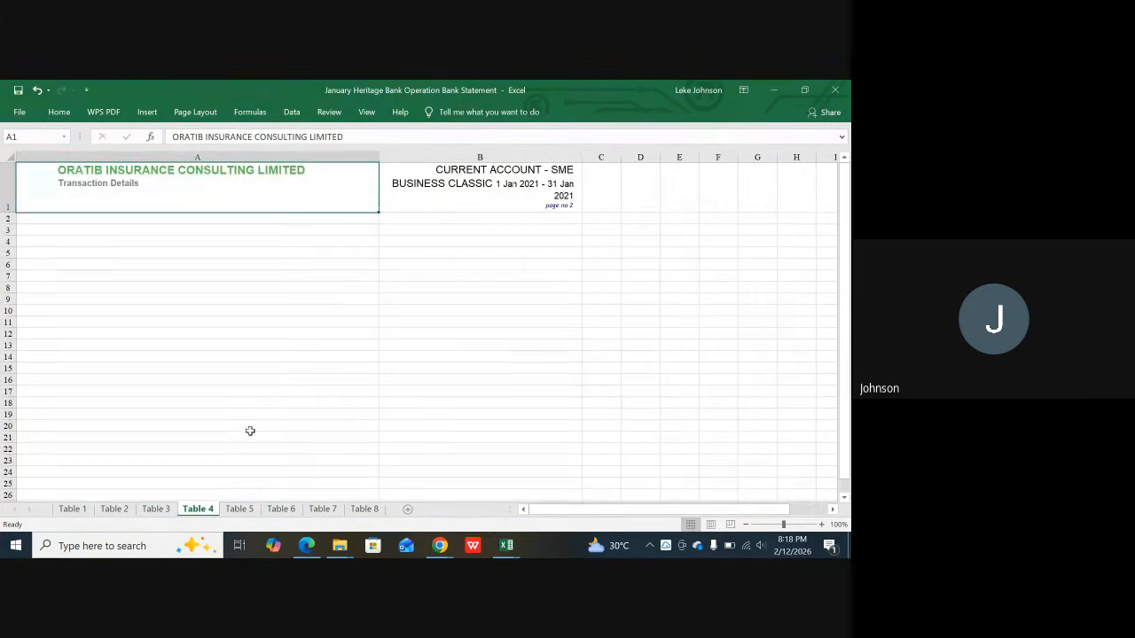
left_click(241, 509)
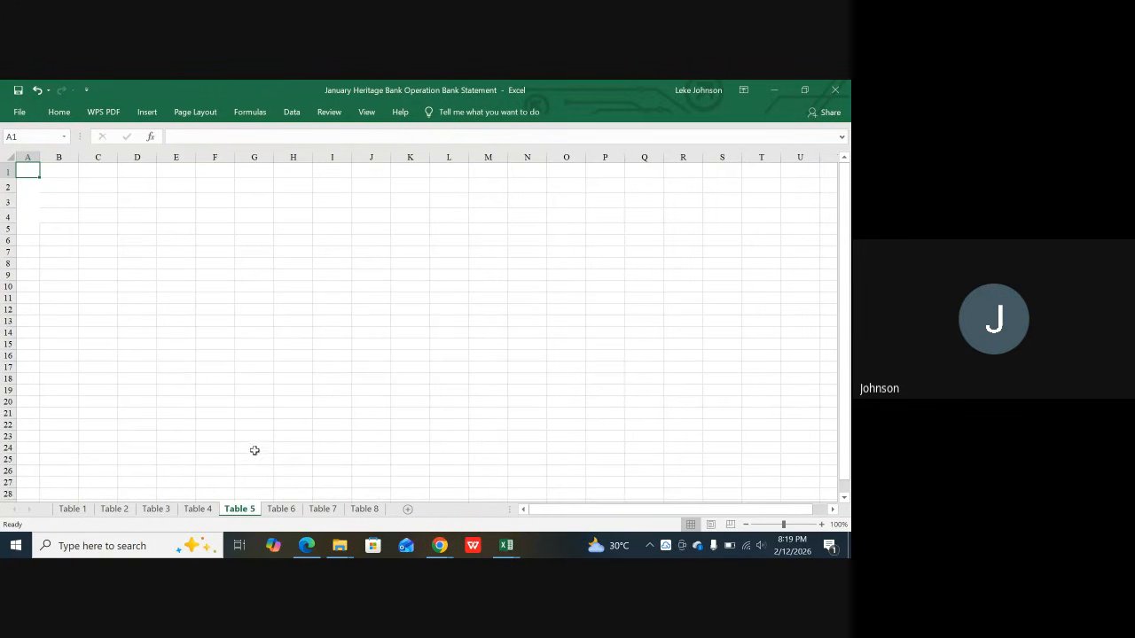
scroll(253, 423, "down", 10)
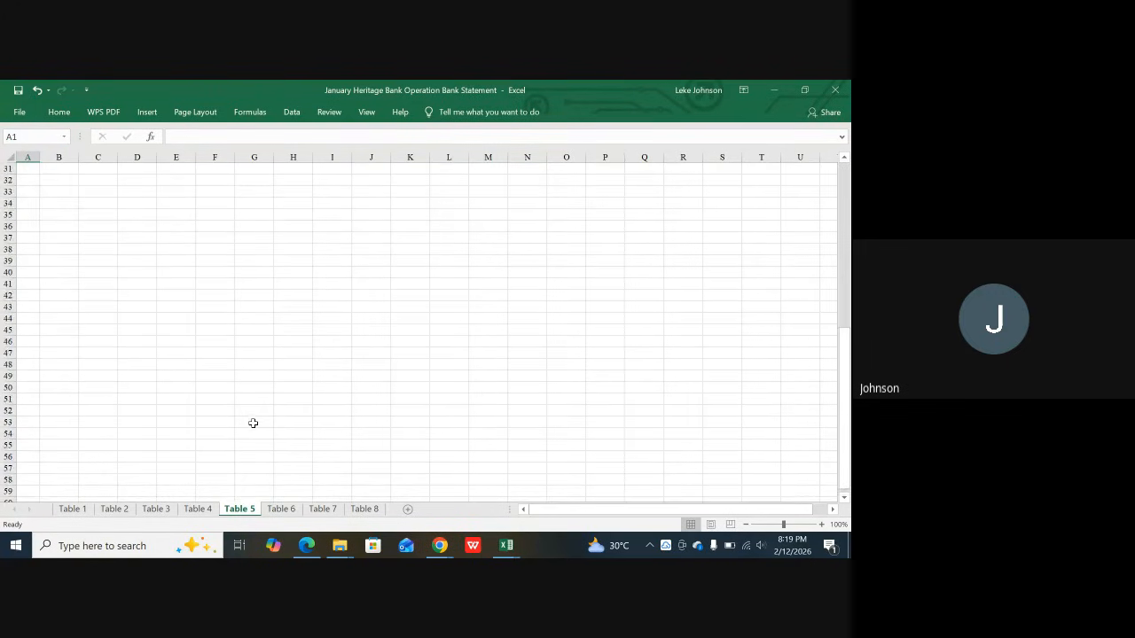
scroll(261, 412, "up", 12)
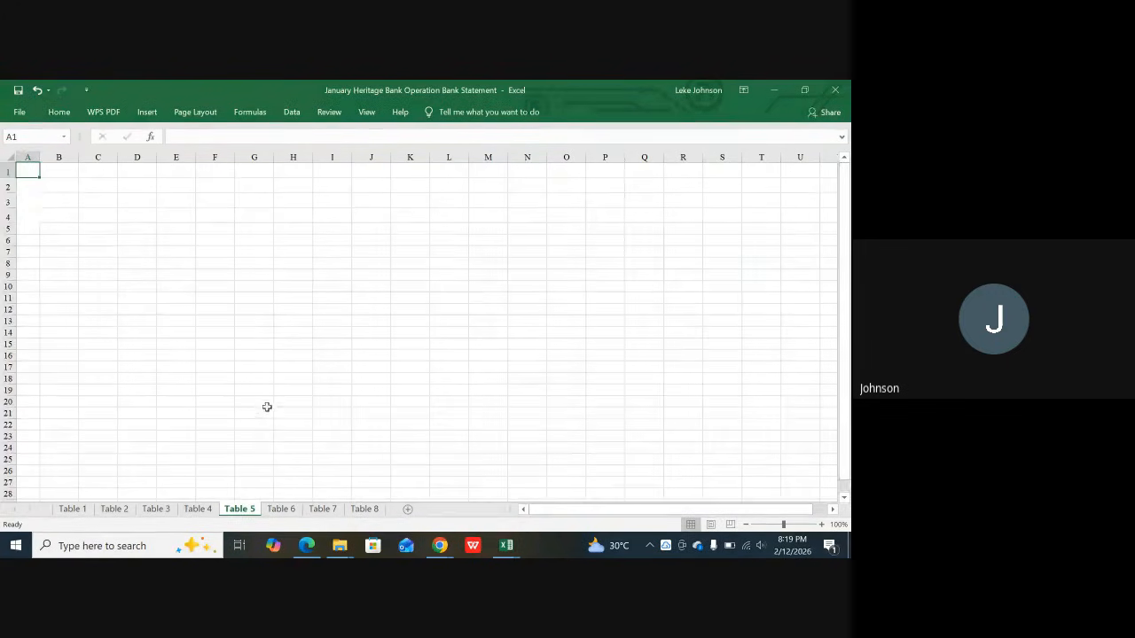
left_click(282, 510)
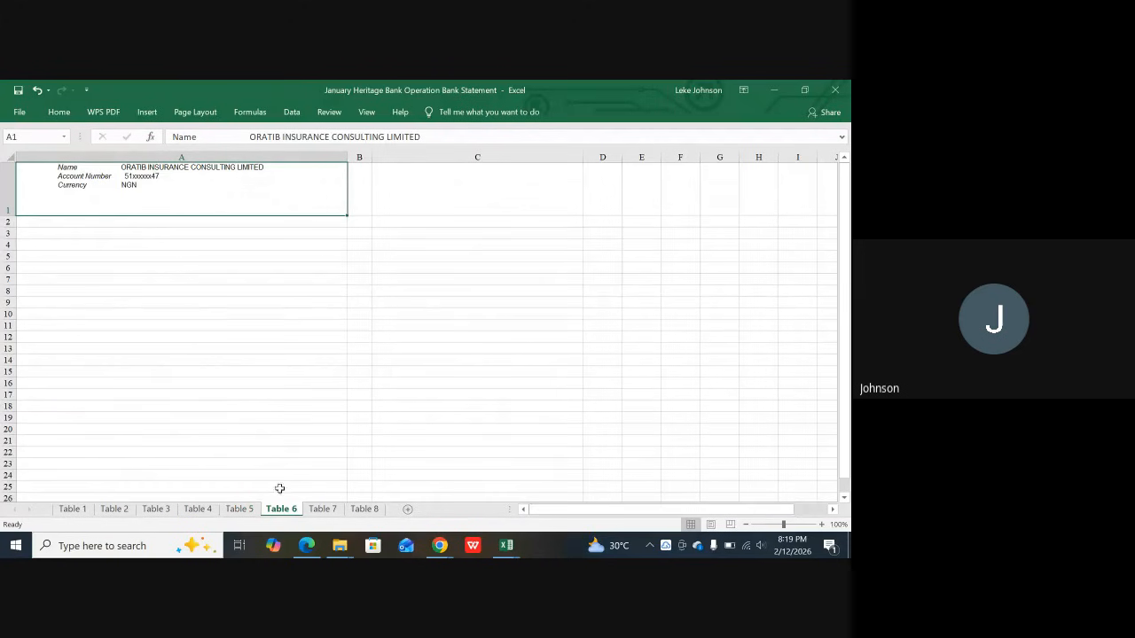
left_click(324, 509)
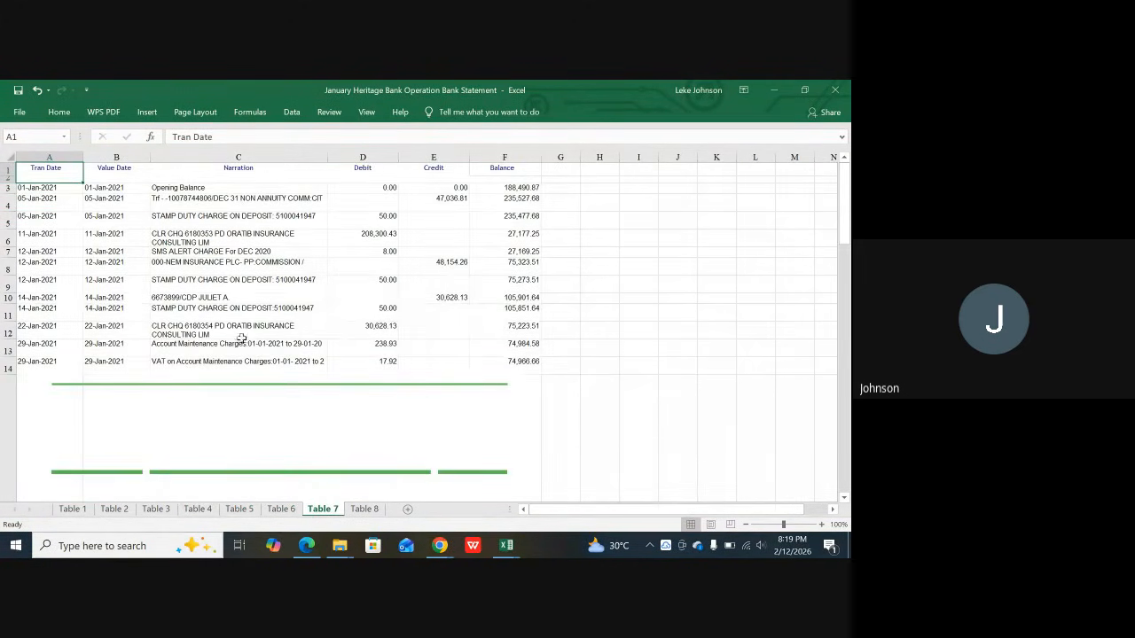
Step: Move the grouped bank graphic on the Table 7 sheet further down, well below the transaction rows
left_click(247, 299)
left_click(216, 253)
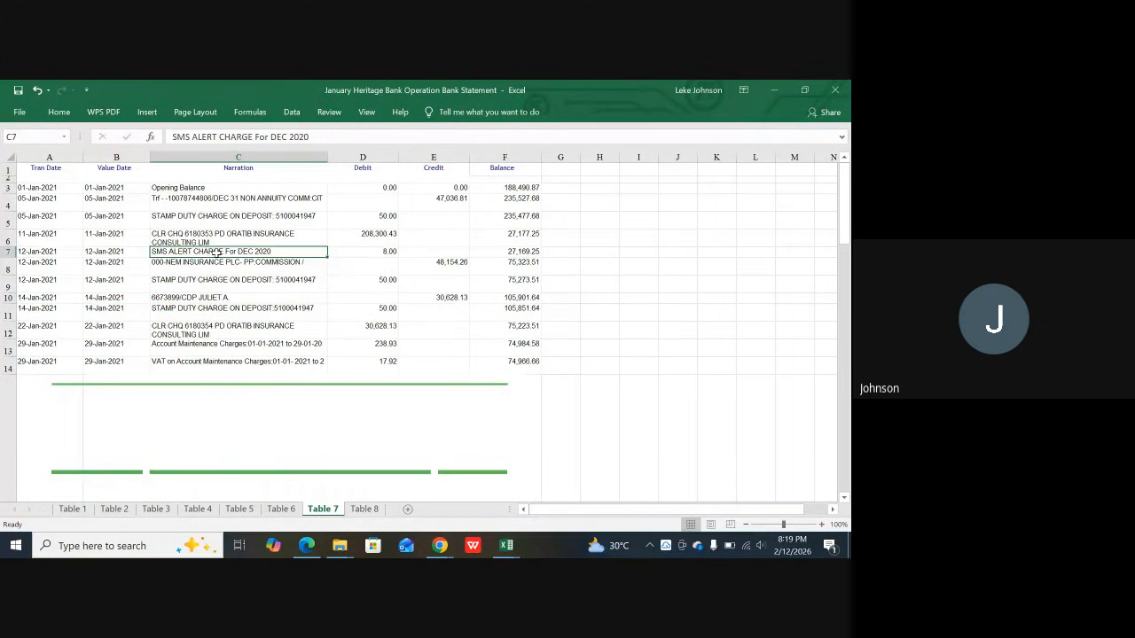
left_click(204, 198)
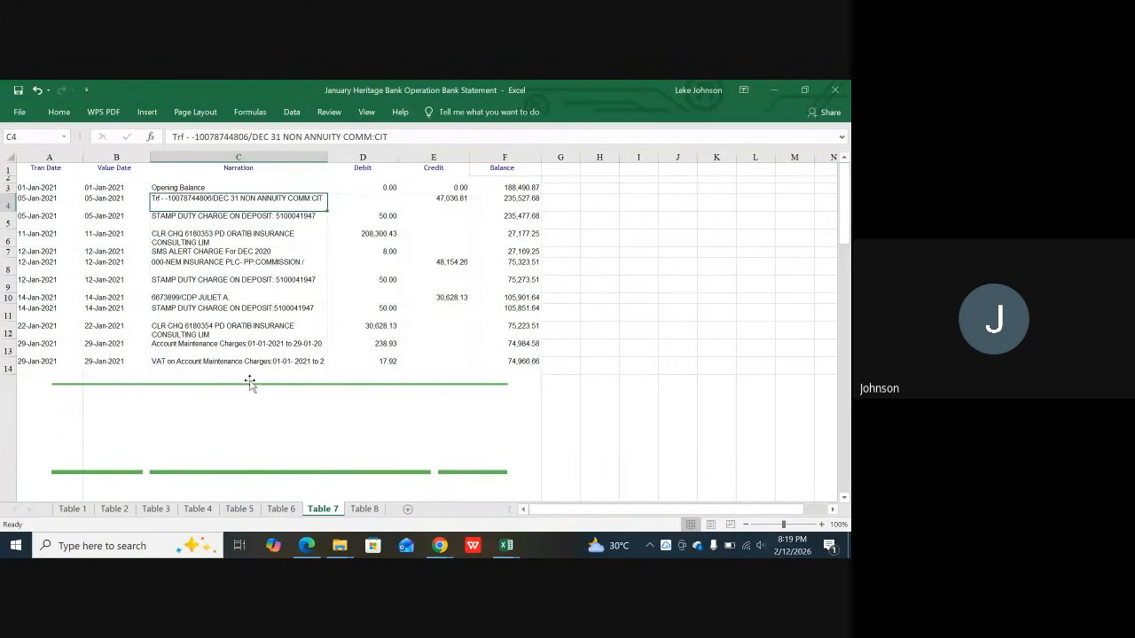
left_click_drag(248, 395, 256, 483)
scroll(319, 393, "down", 6)
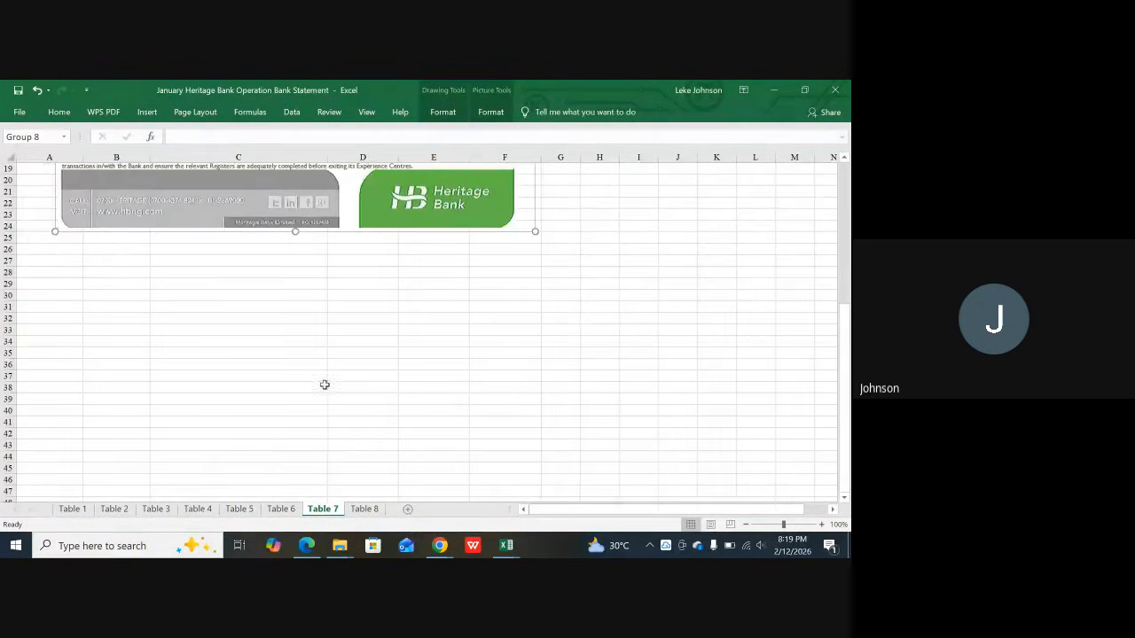
scroll(324, 225, "up", 3)
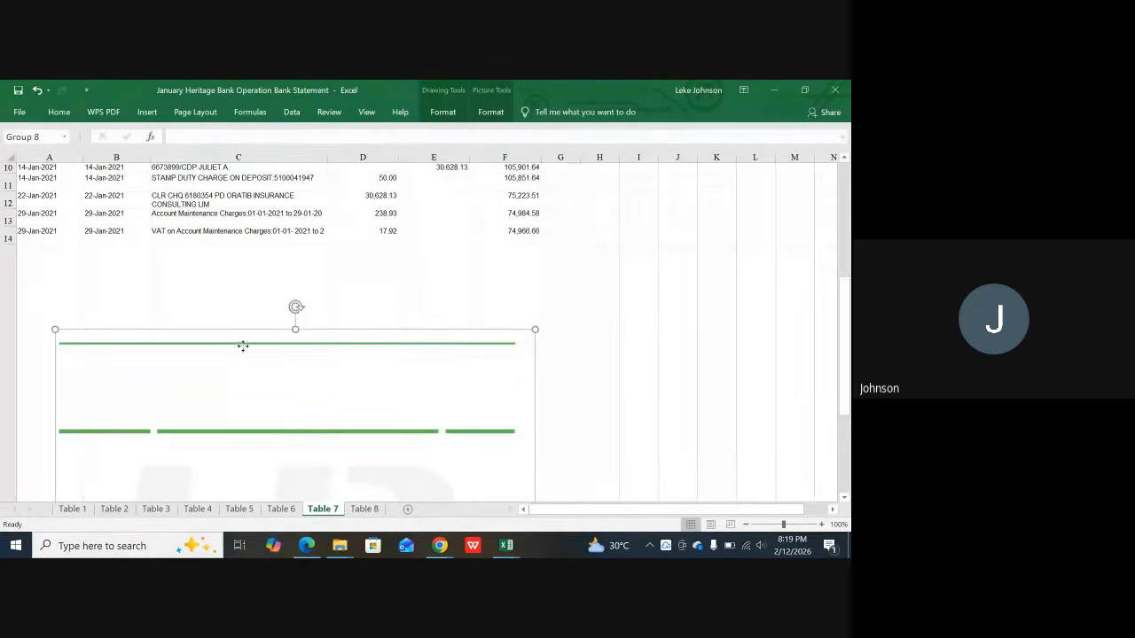
left_click_drag(243, 348, 231, 465)
scroll(307, 236, "up", 3)
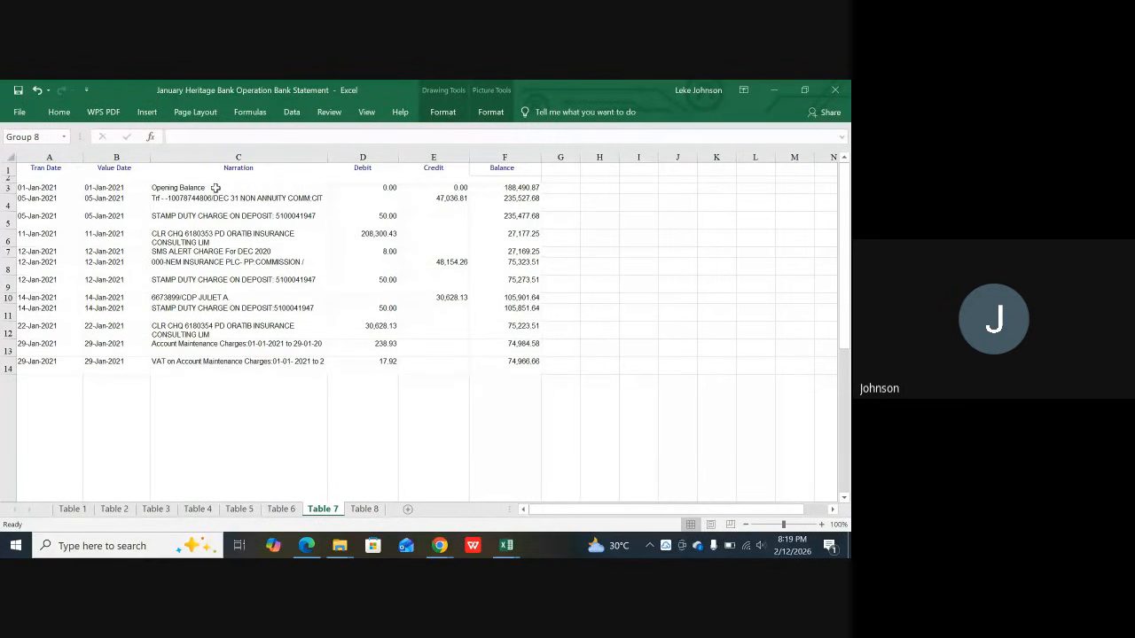
Step: Switch to the Google Meet call, mute the microphone and turn it back on
key("alt+Tab")
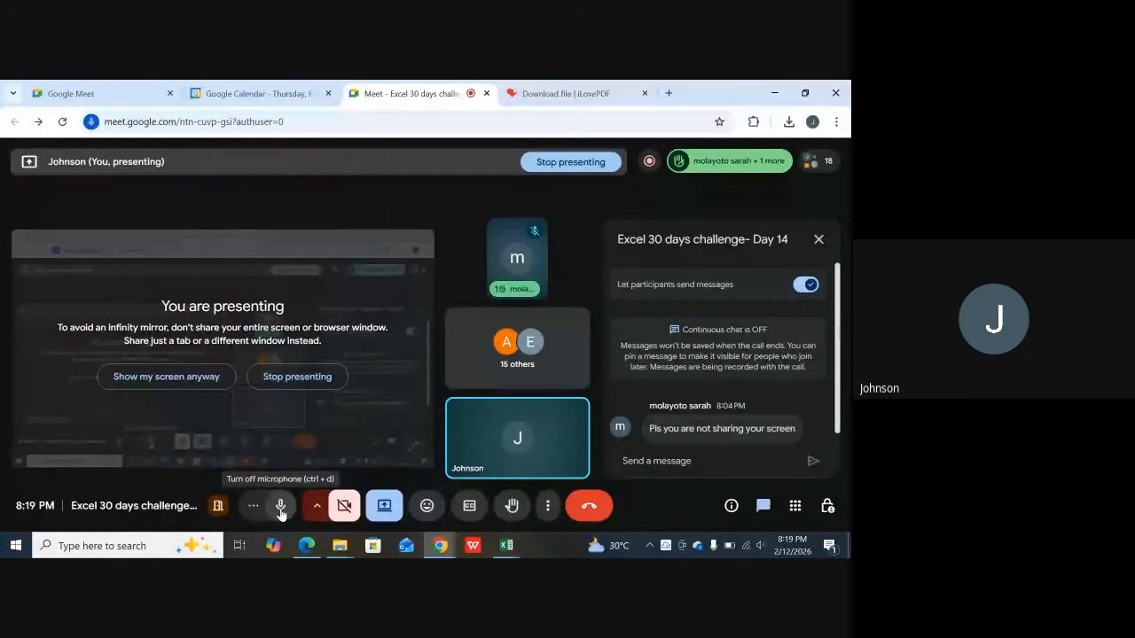
left_click(280, 507)
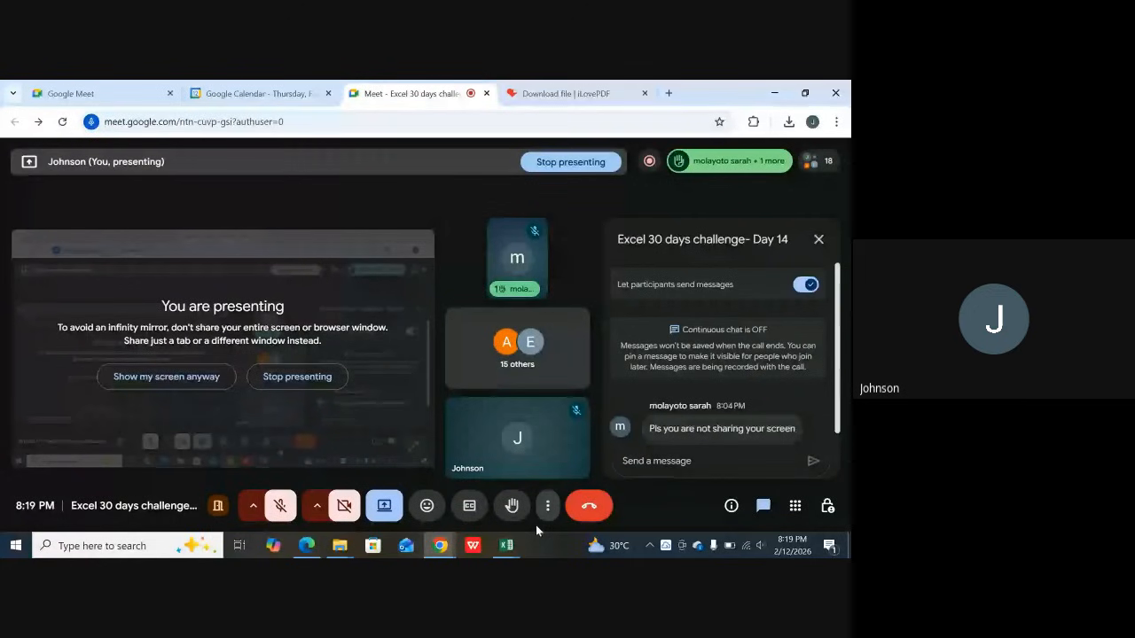
mouse_move(439, 554)
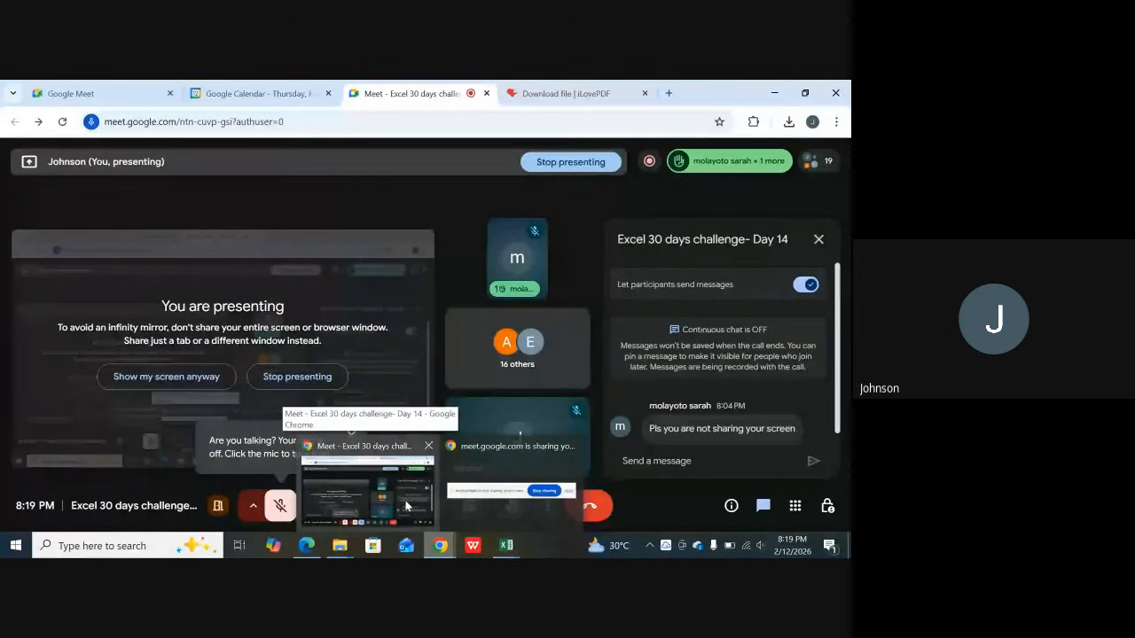
left_click(280, 506)
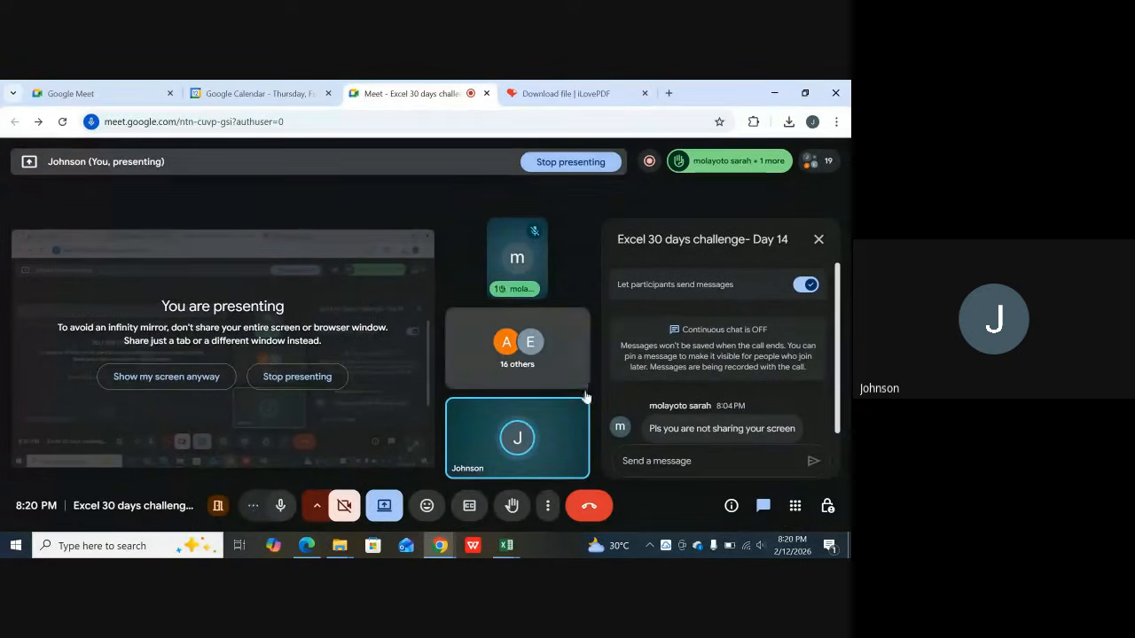
Step: Switch to the TRIAL BALANCE workbook and check the VALUE DATE and NARRATION headings on the test sheet
mouse_move(510, 544)
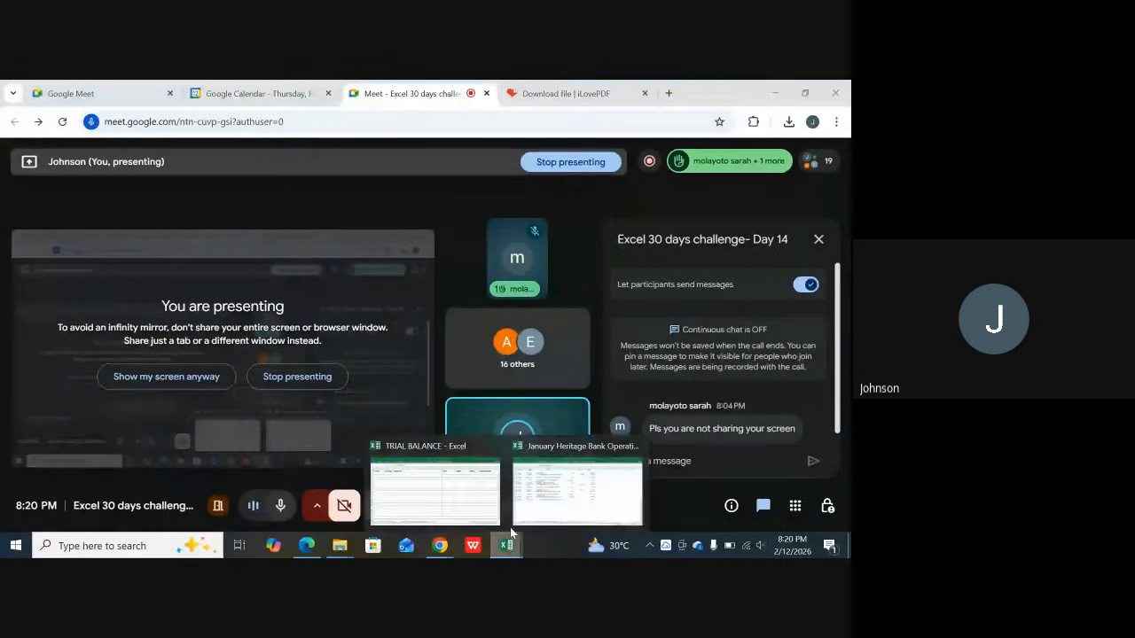
left_click(452, 494)
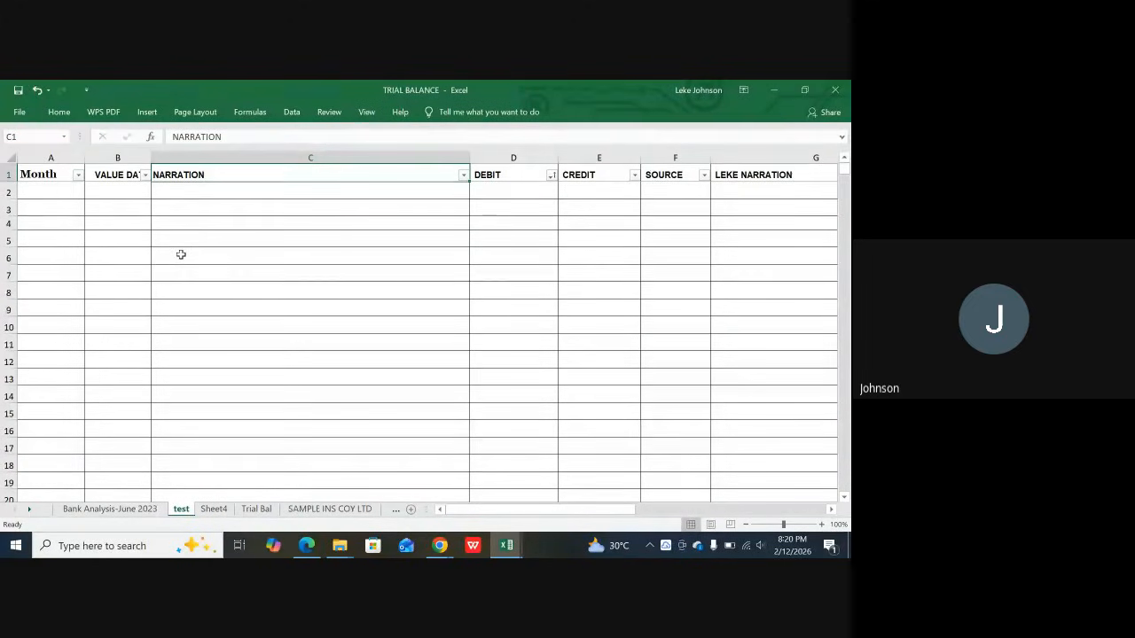
left_click(120, 175)
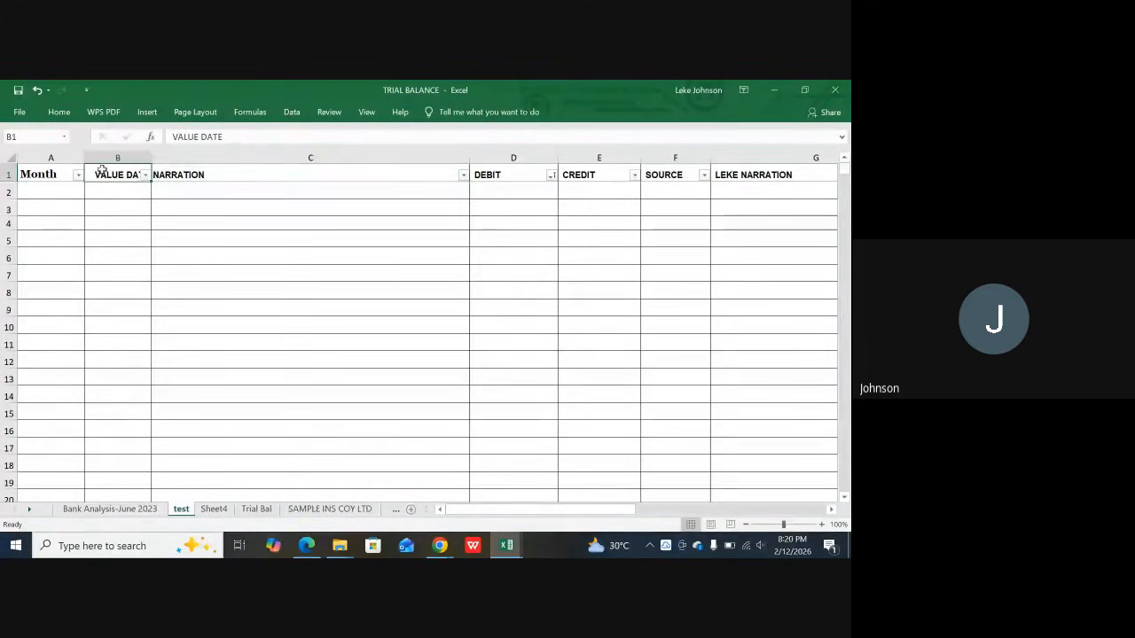
left_click(213, 173)
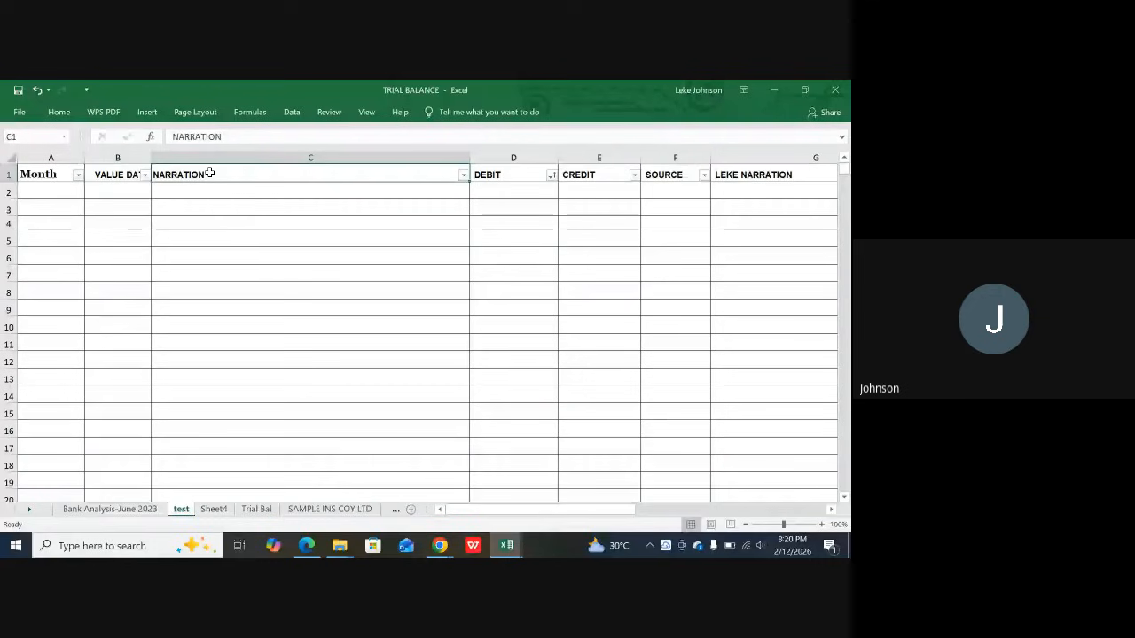
Step: Select the Table 7 narrations in C3:C14 and try to paste them at cell C2 of the TRIAL BALANCE test sheet
left_click(508, 543)
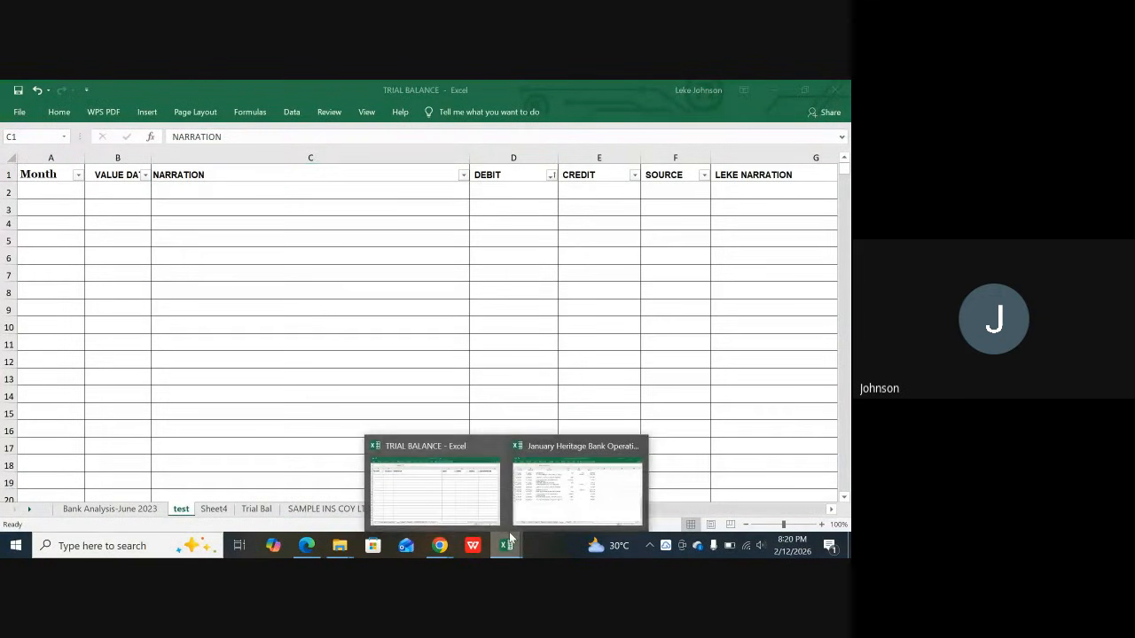
left_click(575, 490)
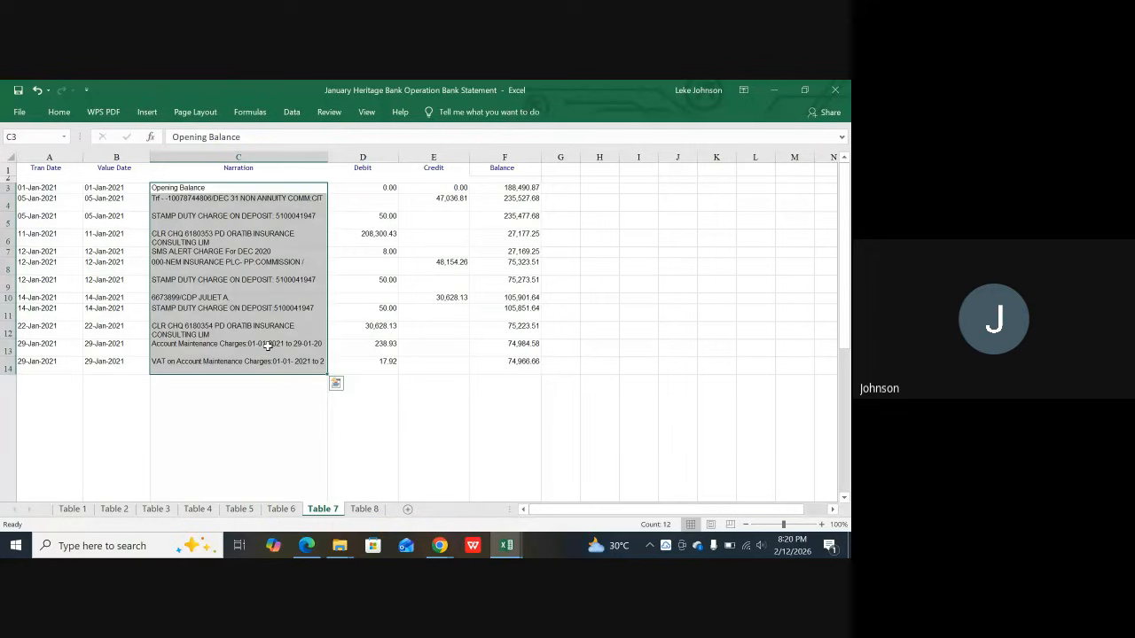
left_click(508, 544)
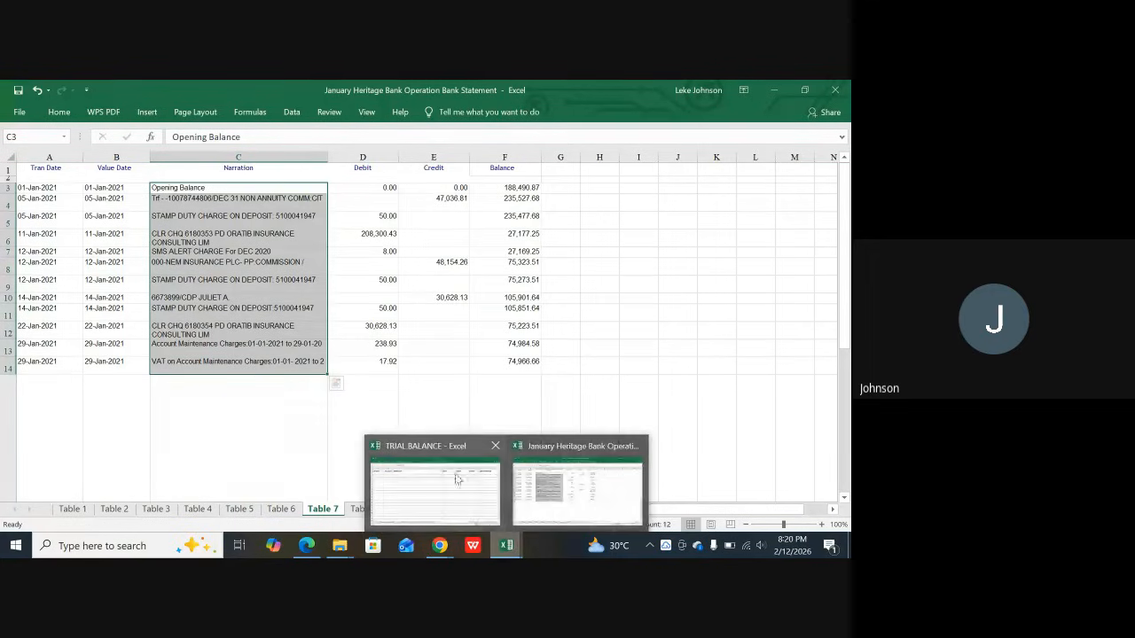
left_click(435, 481)
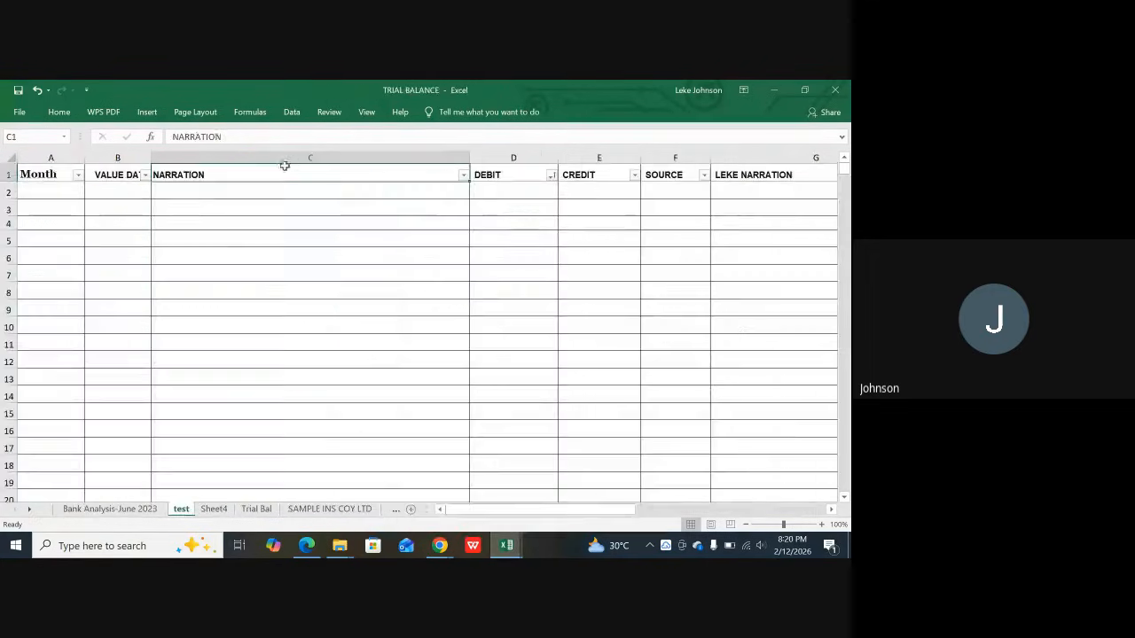
left_click(184, 193)
right_click(188, 195)
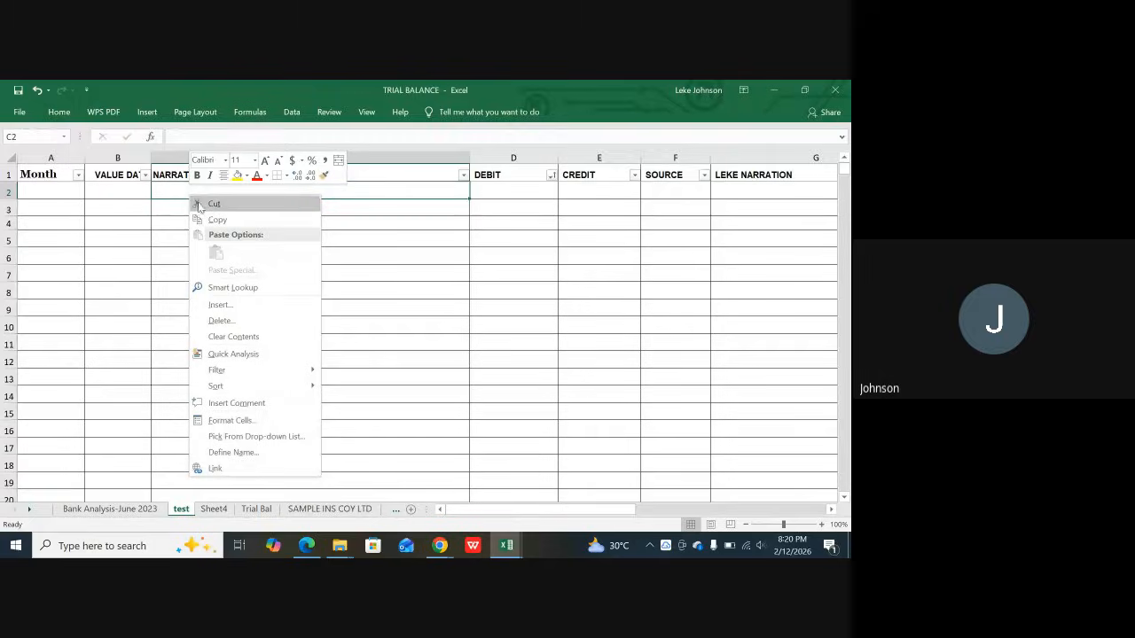
left_click(343, 236)
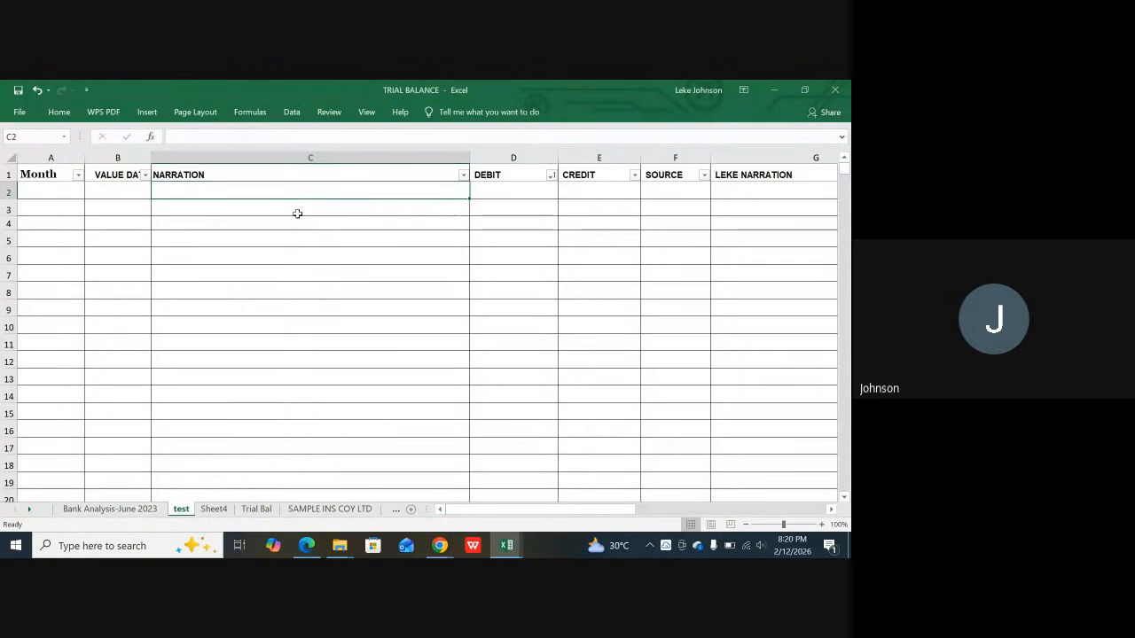
Step: Copy the Table 7 narrations in C3:C14 and paste them as values at cell C2 of the TRIAL BALANCE test sheet
left_click(508, 544)
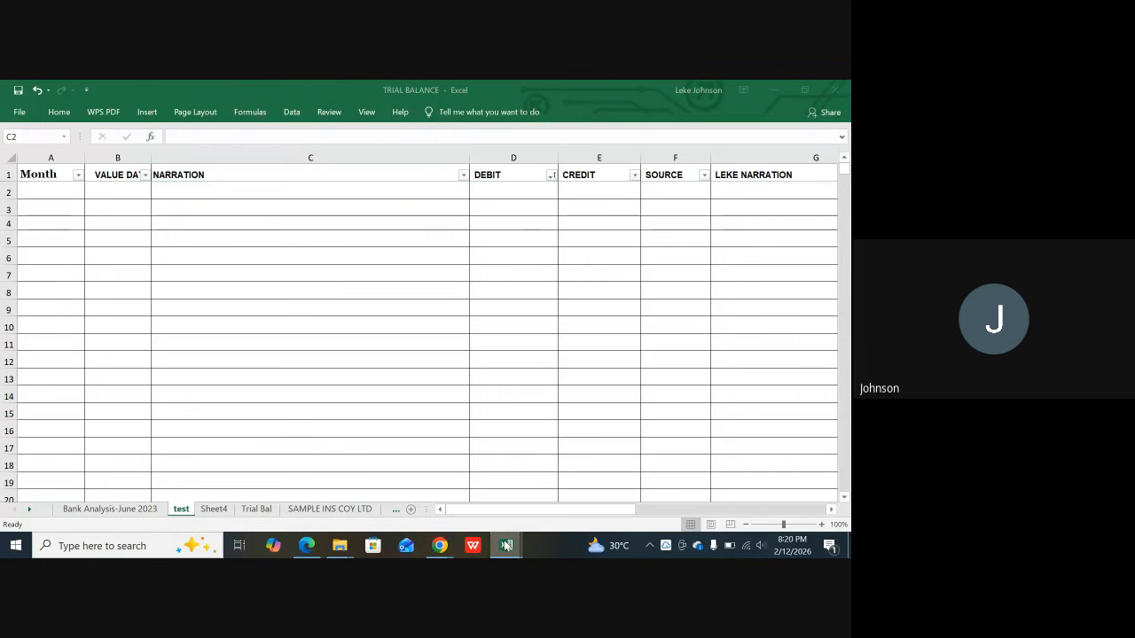
left_click(529, 479)
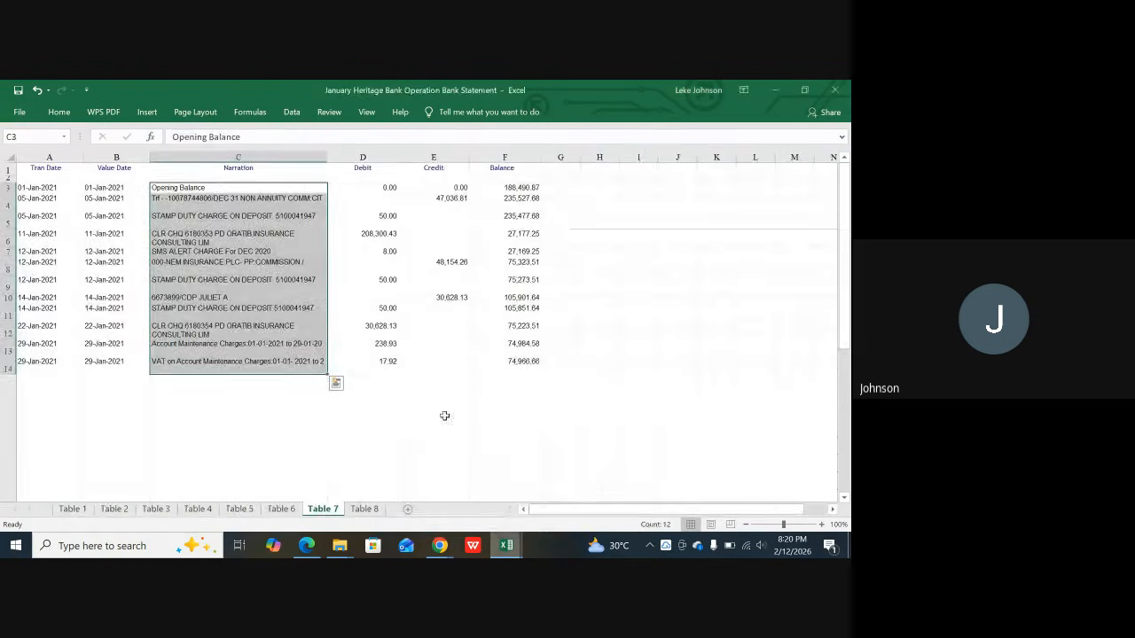
key("ctrl+c")
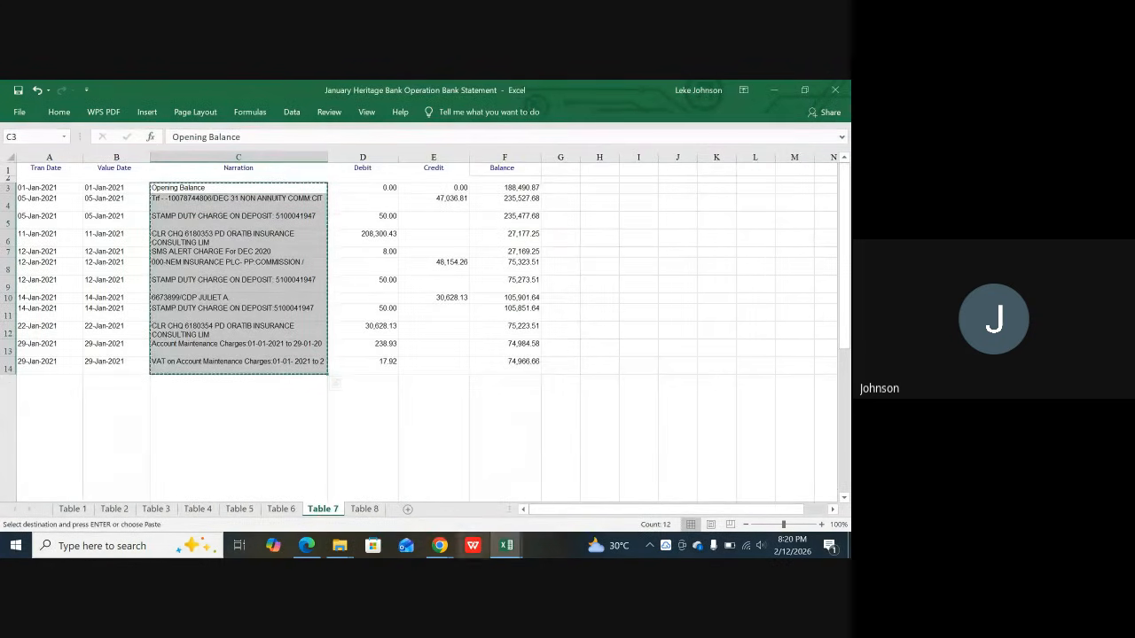
left_click(508, 544)
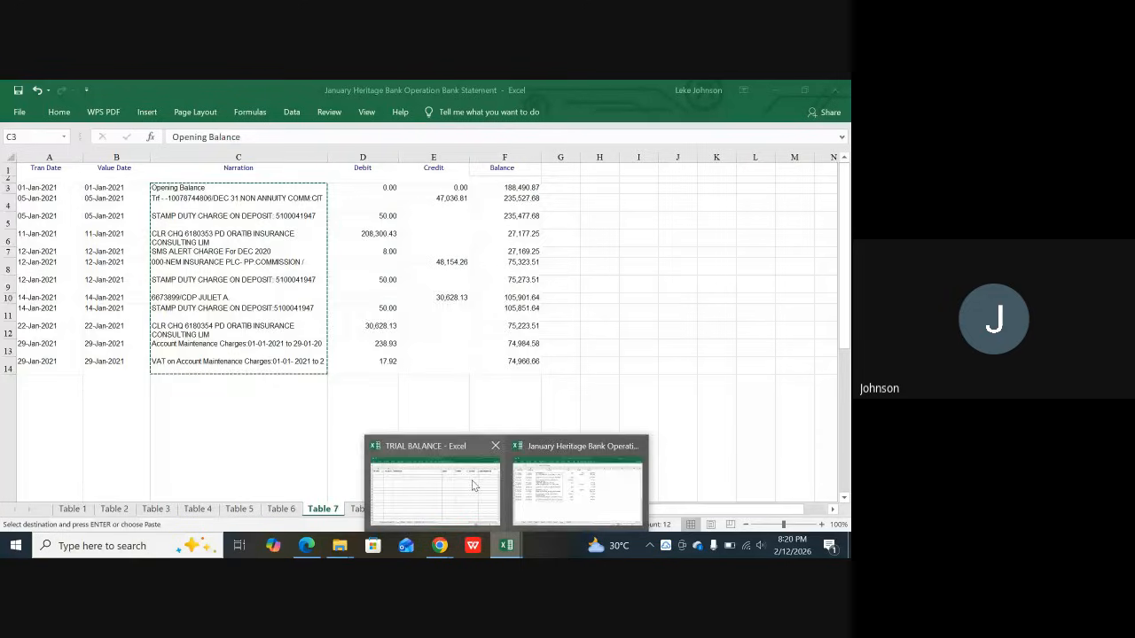
left_click(456, 477)
right_click(245, 192)
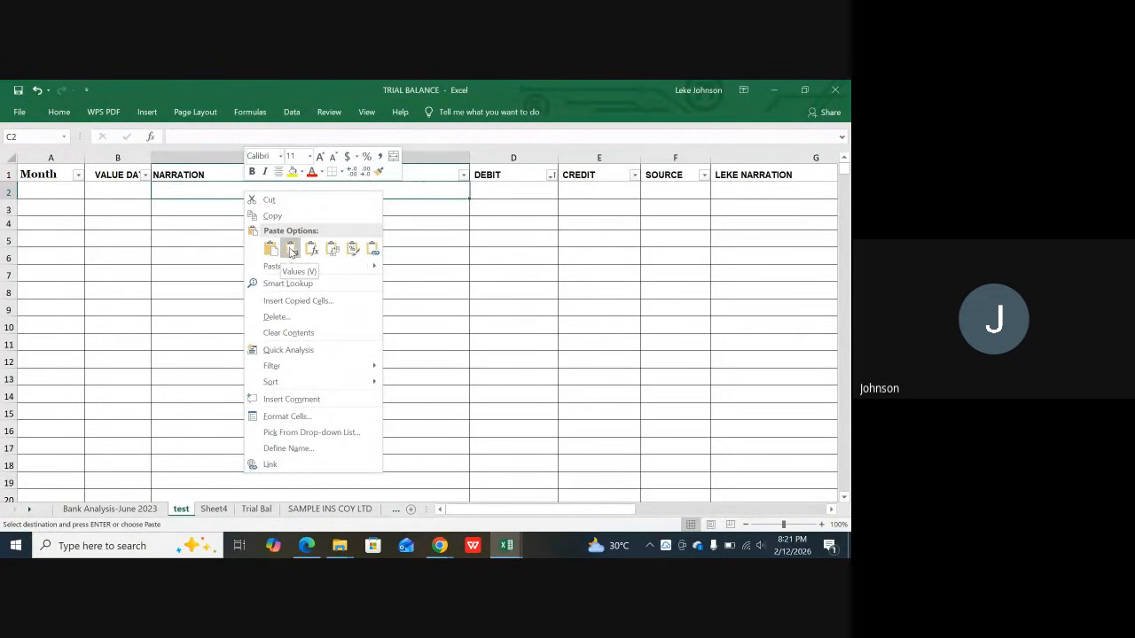
left_click(291, 250)
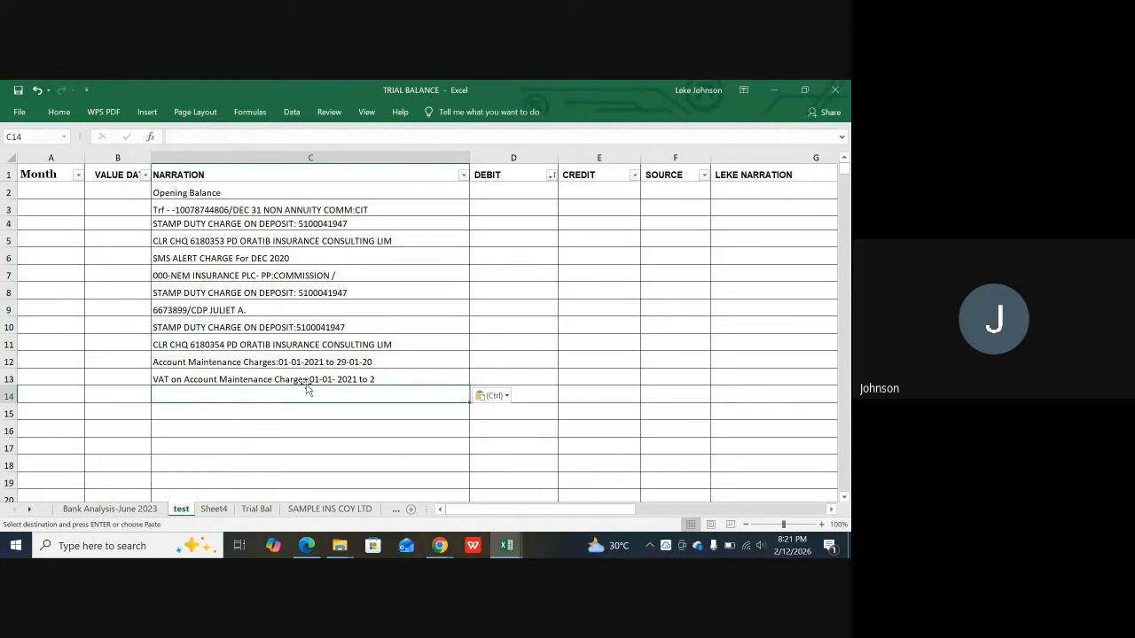
left_click(341, 345)
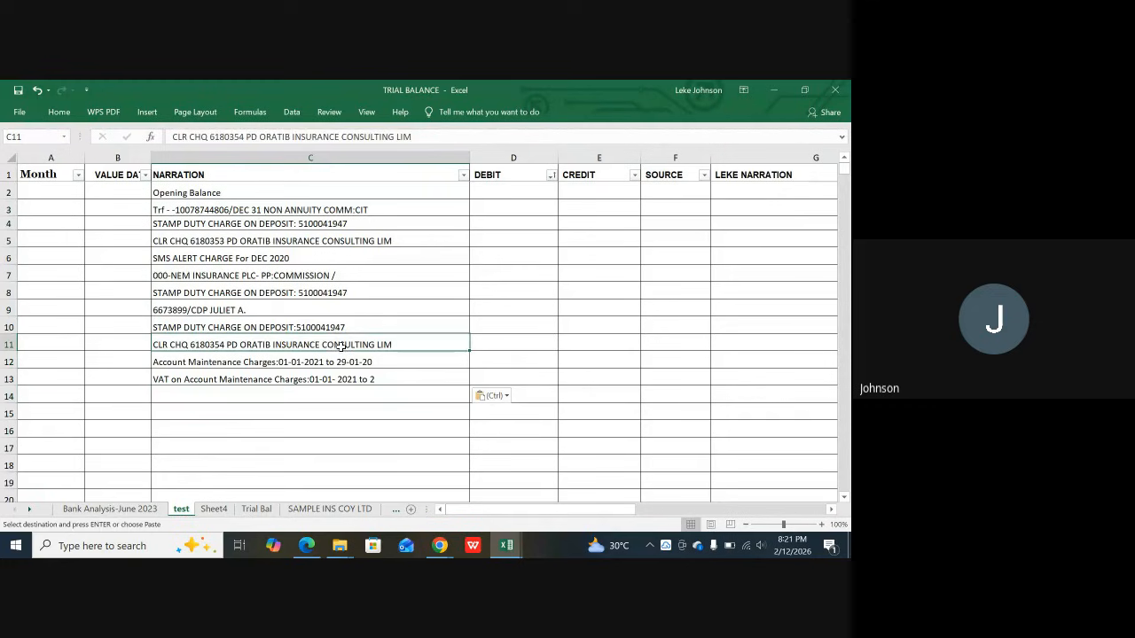
Step: Change the heading in cell C1 of the test sheet to "NARRATION as in the bank statement"
left_click(195, 171)
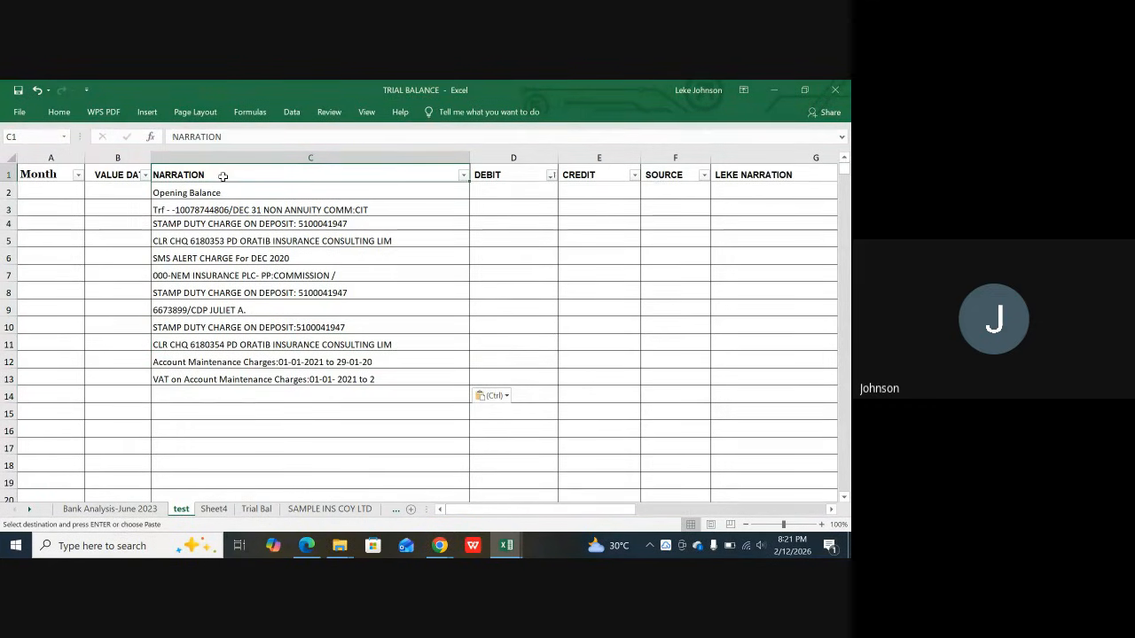
double_click(233, 174)
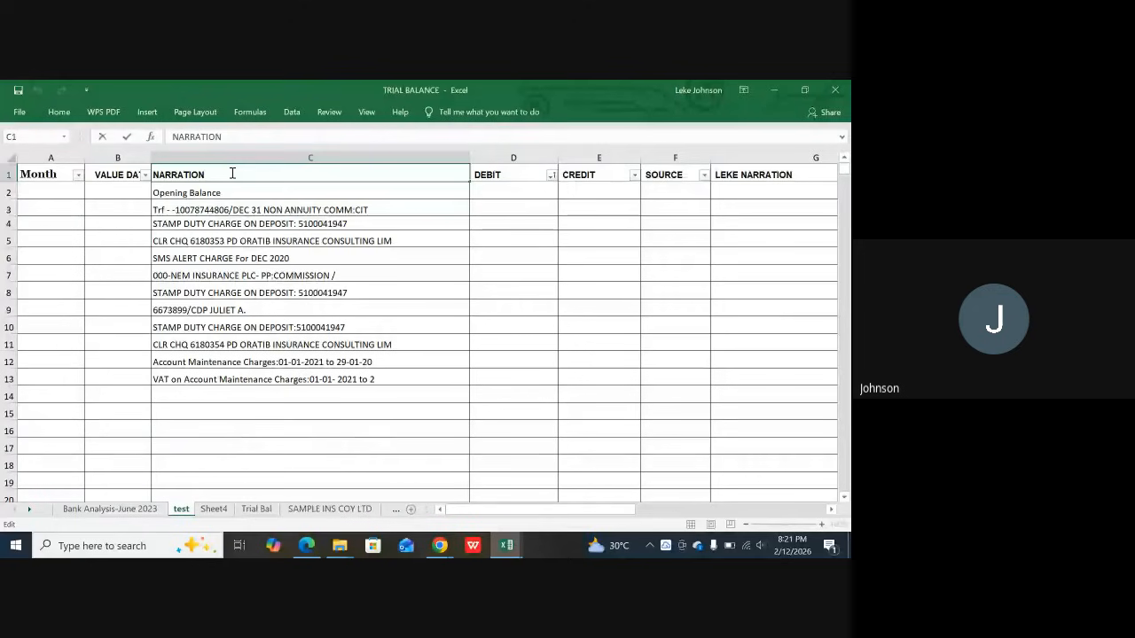
type("as at")
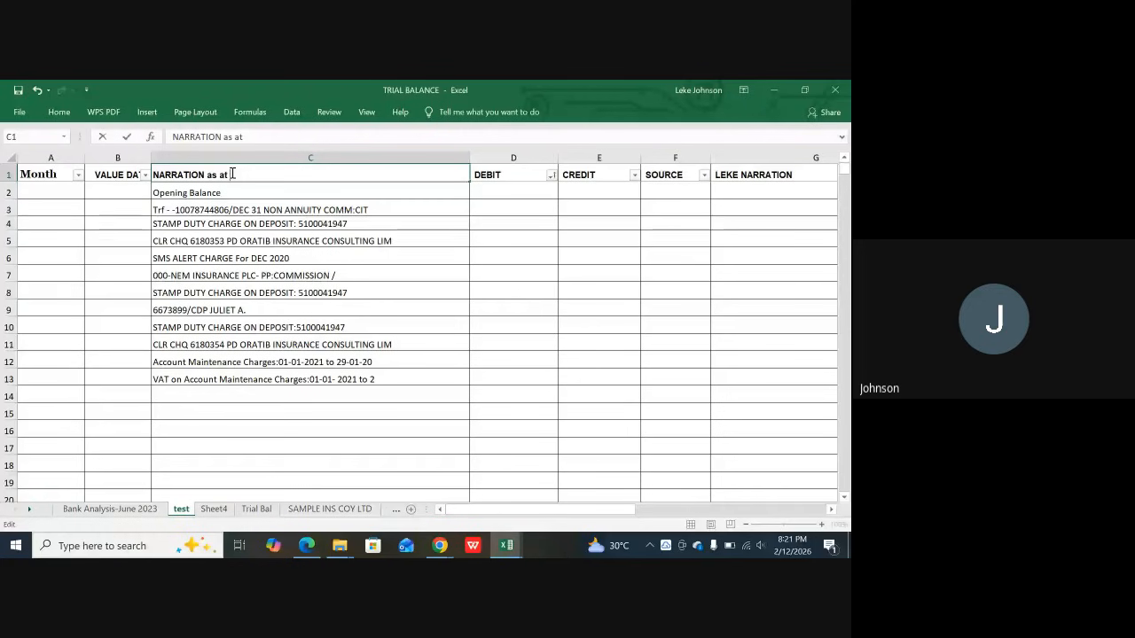
key("BackSpace")
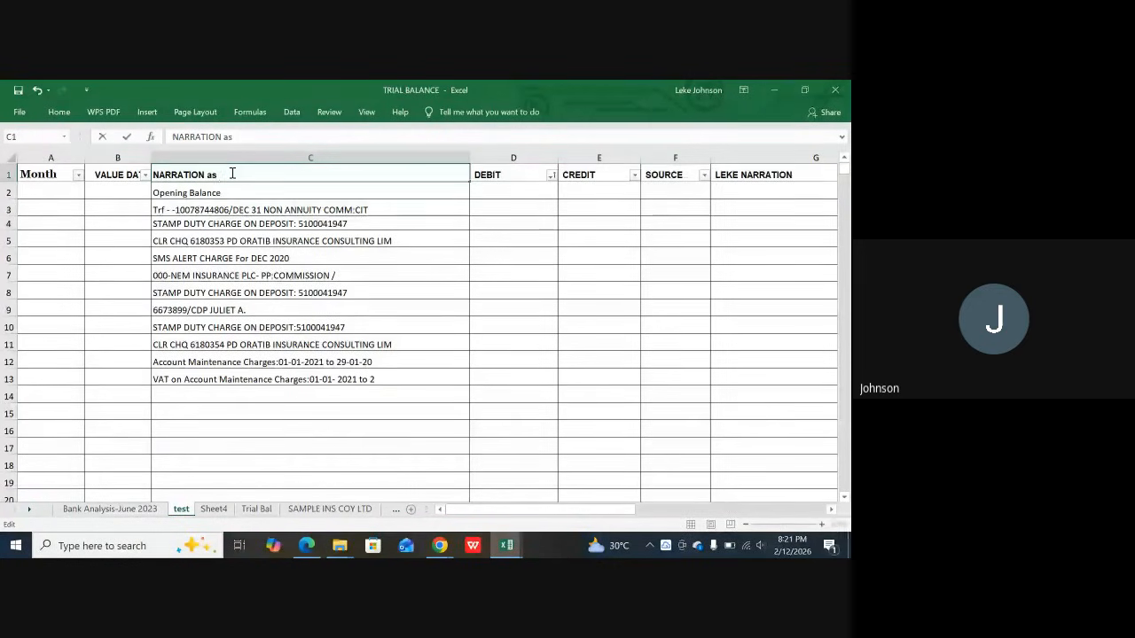
type("in the bank ")
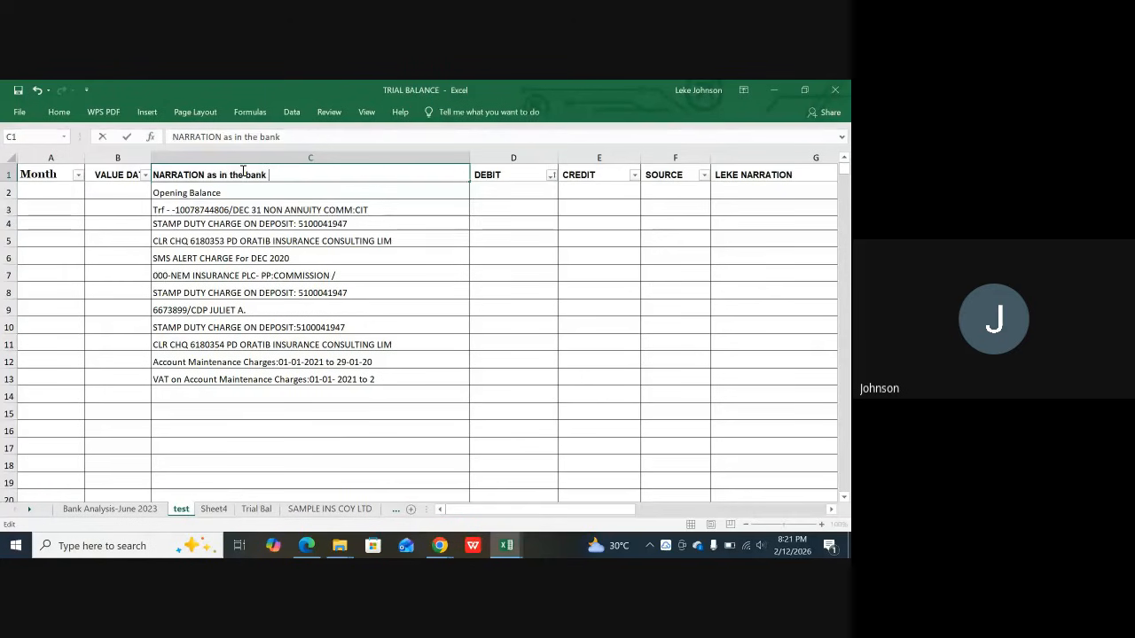
type("styate")
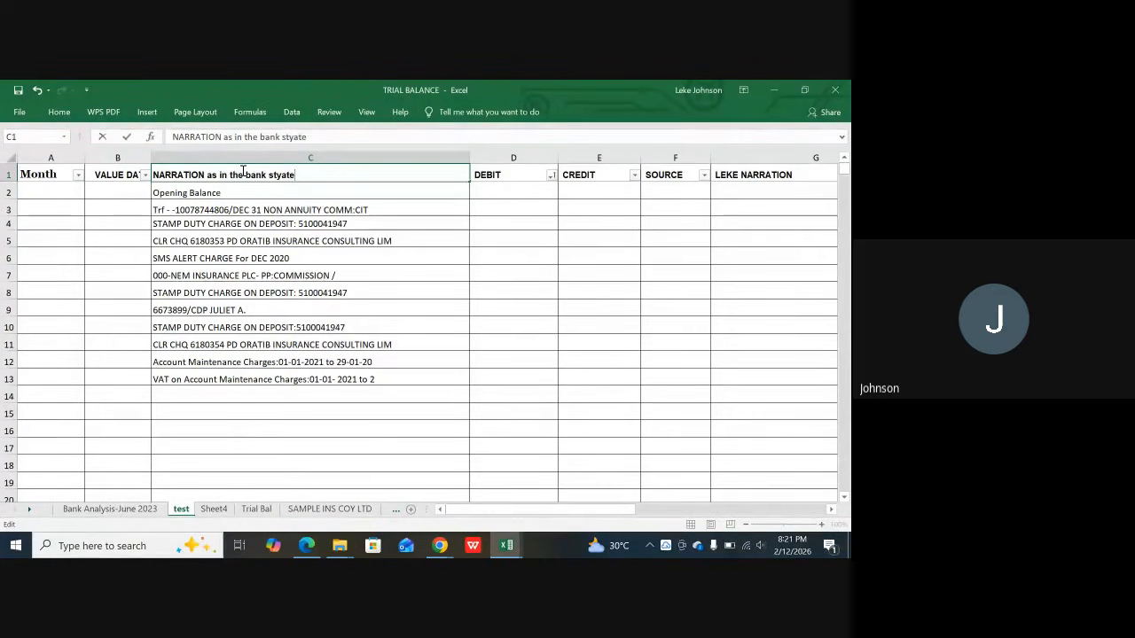
key("BackSpace")
key("BackSpace")
key("BackSpace")
key("BackSpace")
type("atement")
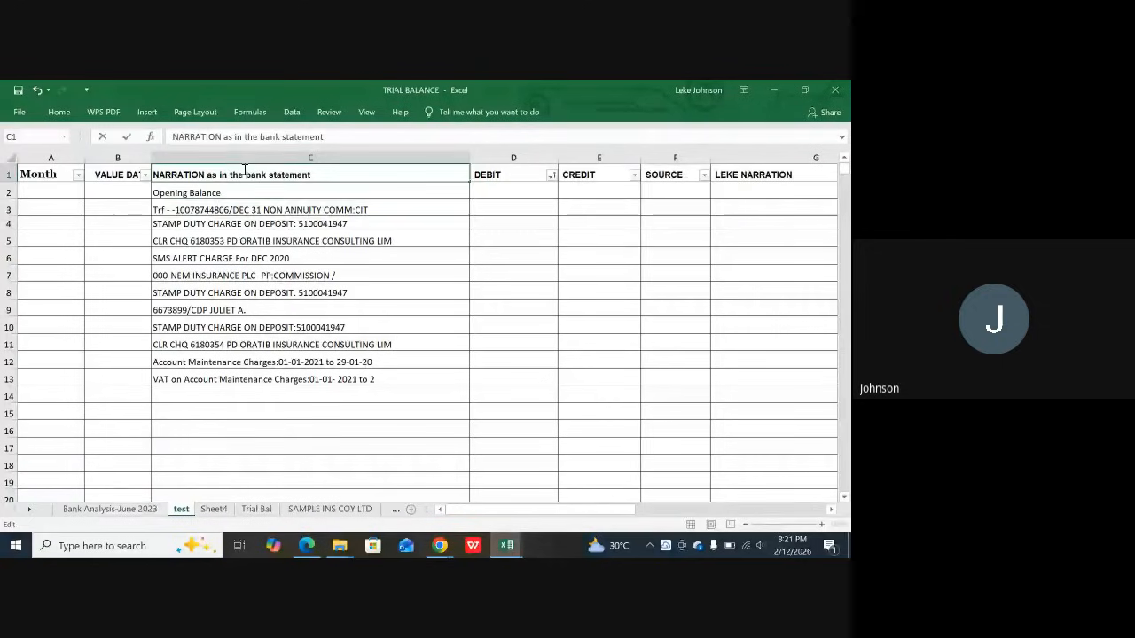
key("Return")
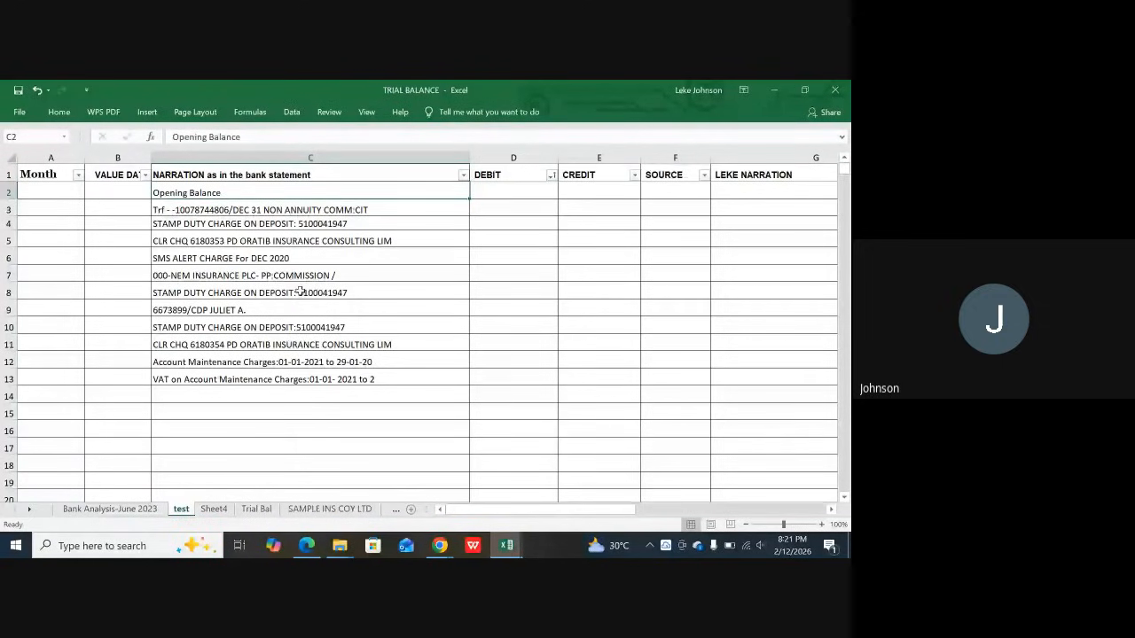
Step: Copy the Table 7 value dates in B3:B14 and paste them as values at cell B2 of the TRIAL BALANCE test sheet
left_click(506, 545)
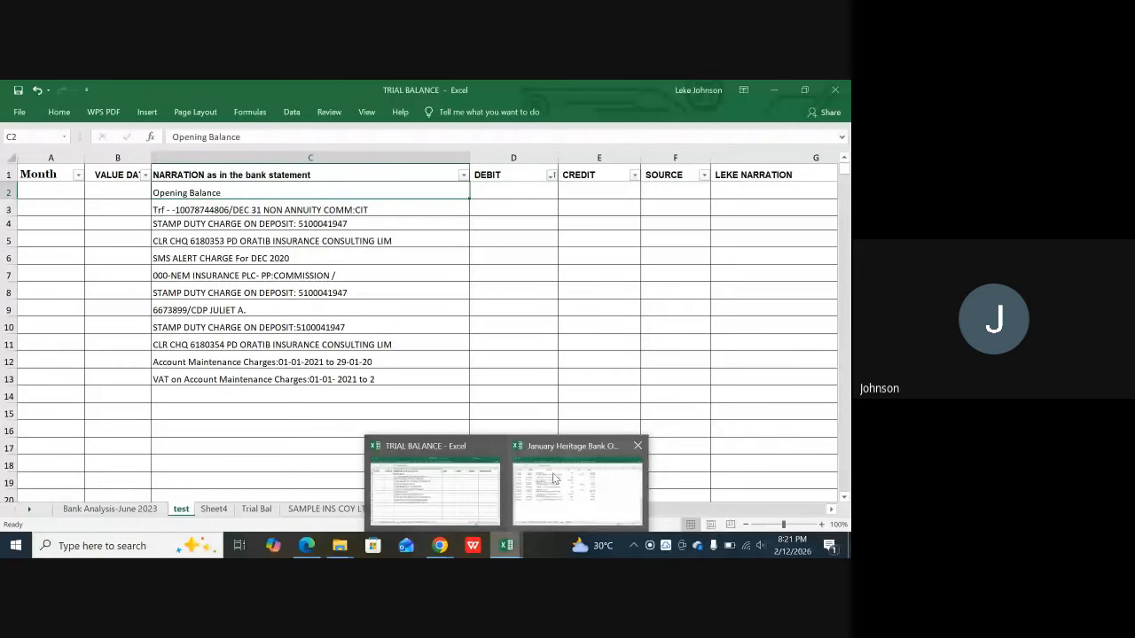
left_click(553, 489)
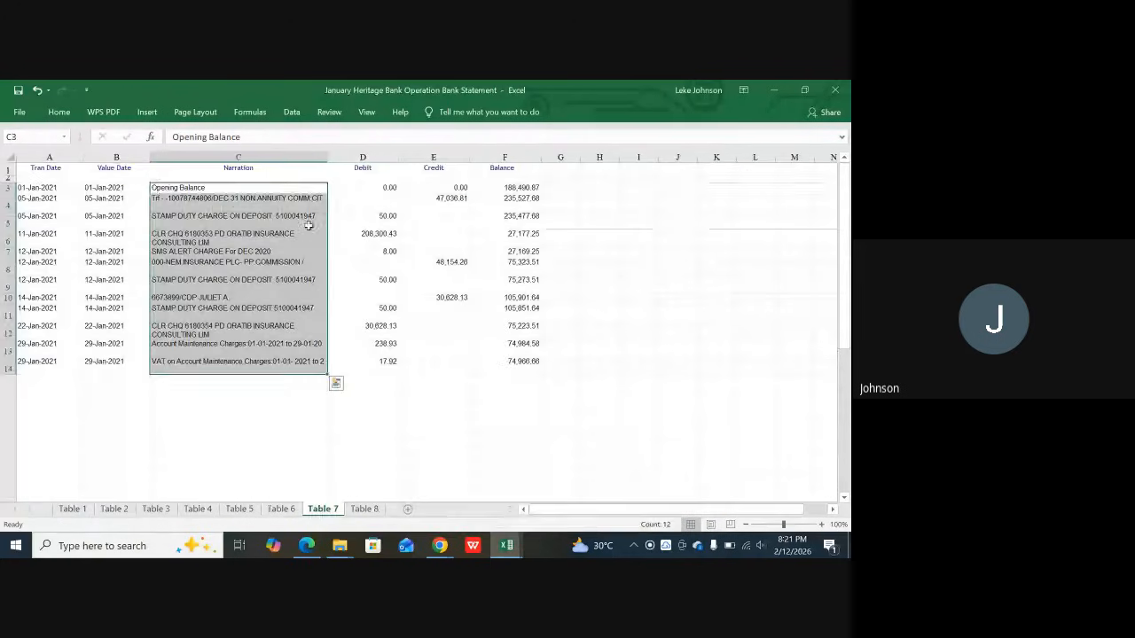
left_click(136, 186)
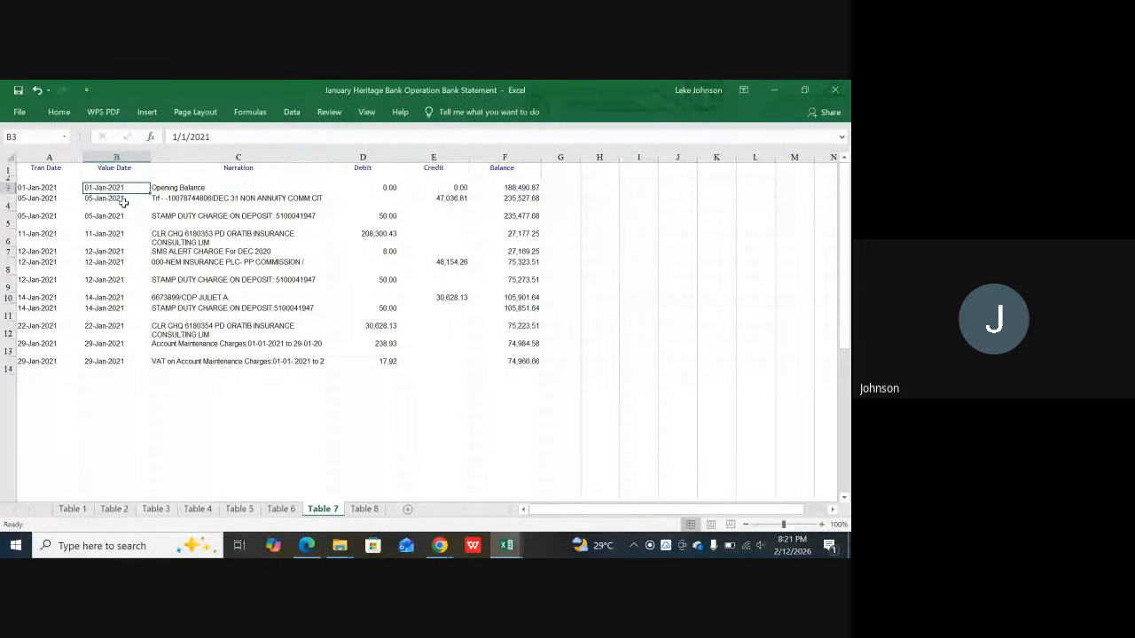
left_click_drag(118, 188, 111, 360)
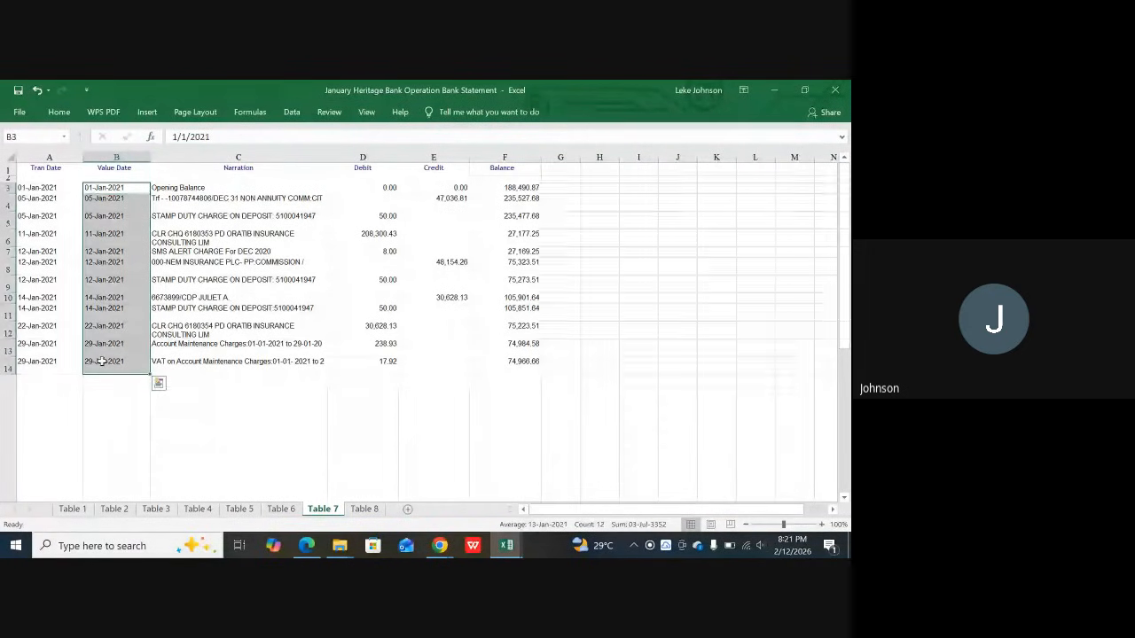
key("ctrl+c")
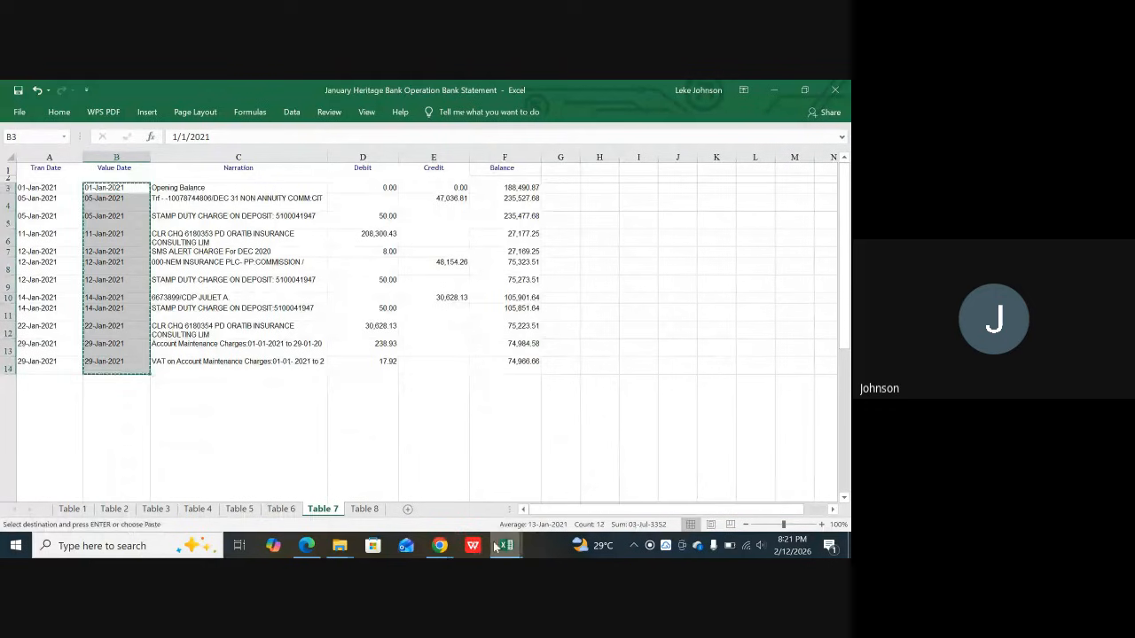
mouse_move(505, 548)
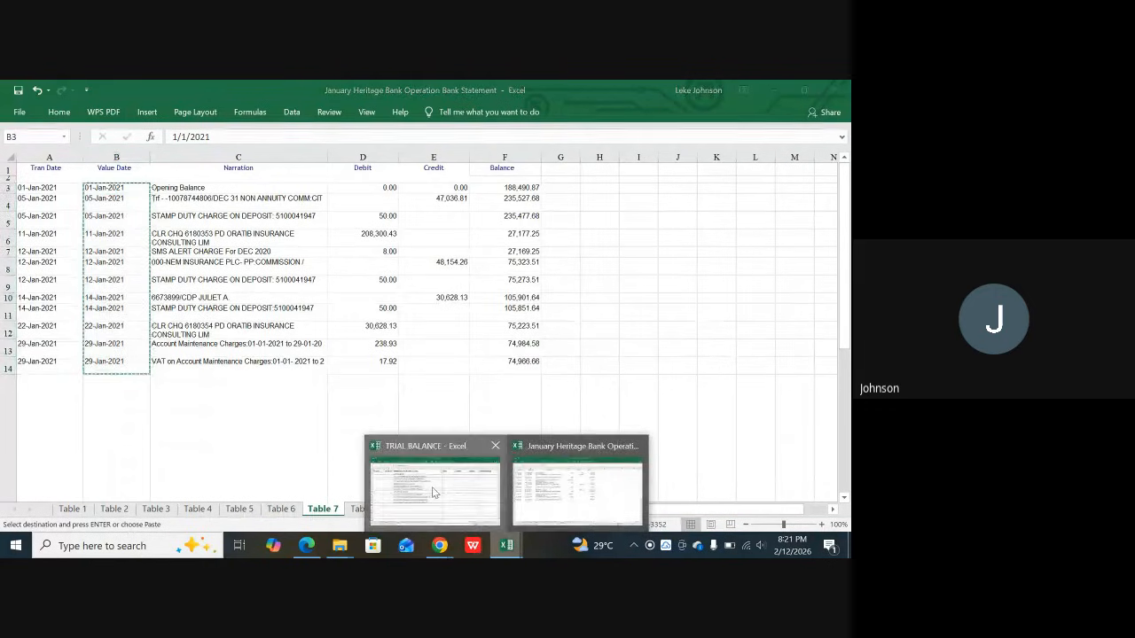
left_click(433, 488)
left_click(119, 195)
right_click(119, 195)
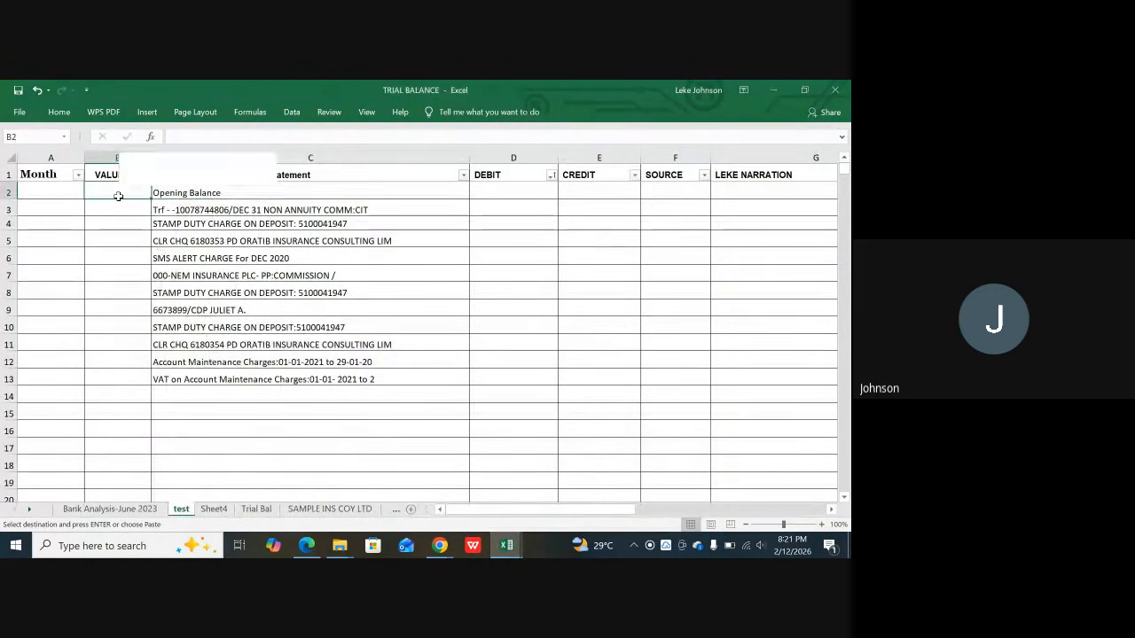
left_click(146, 254)
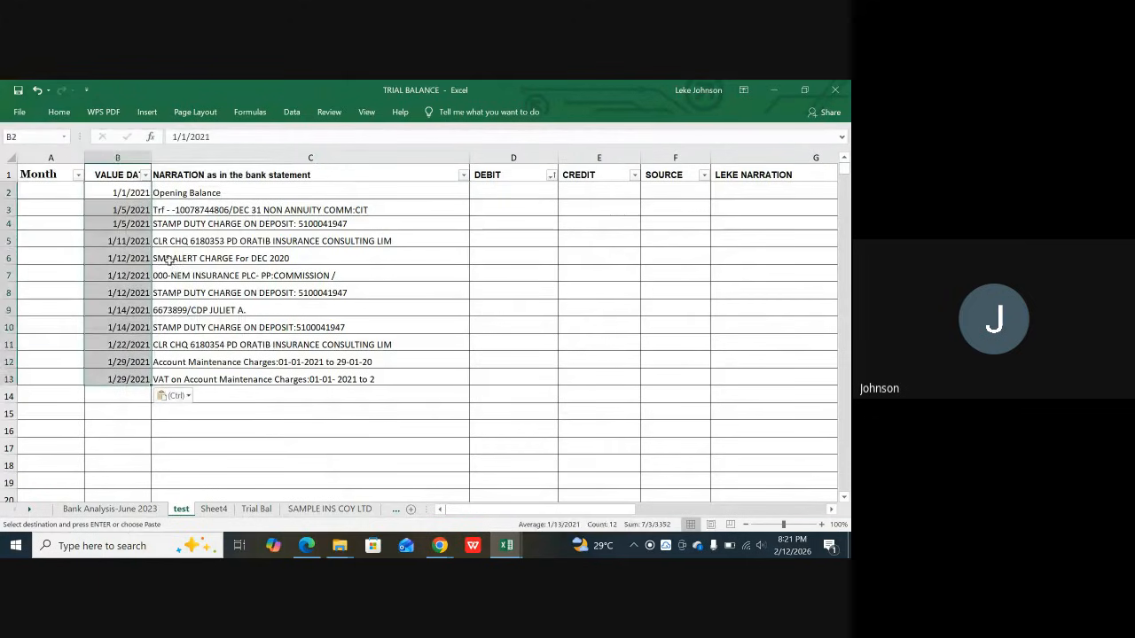
Step: Copy the Table 7 debit amounts in D3:D14 and paste them as values at cell D2 of the TRIAL BALANCE test sheet
left_click(507, 546)
left_click(554, 497)
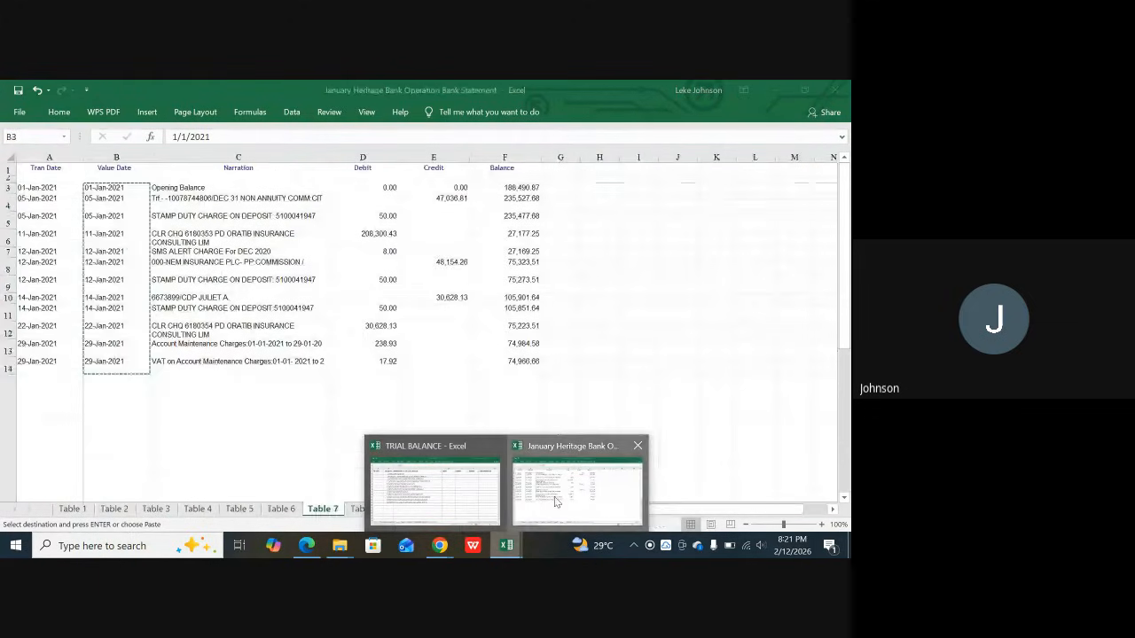
left_click_drag(357, 187, 381, 363)
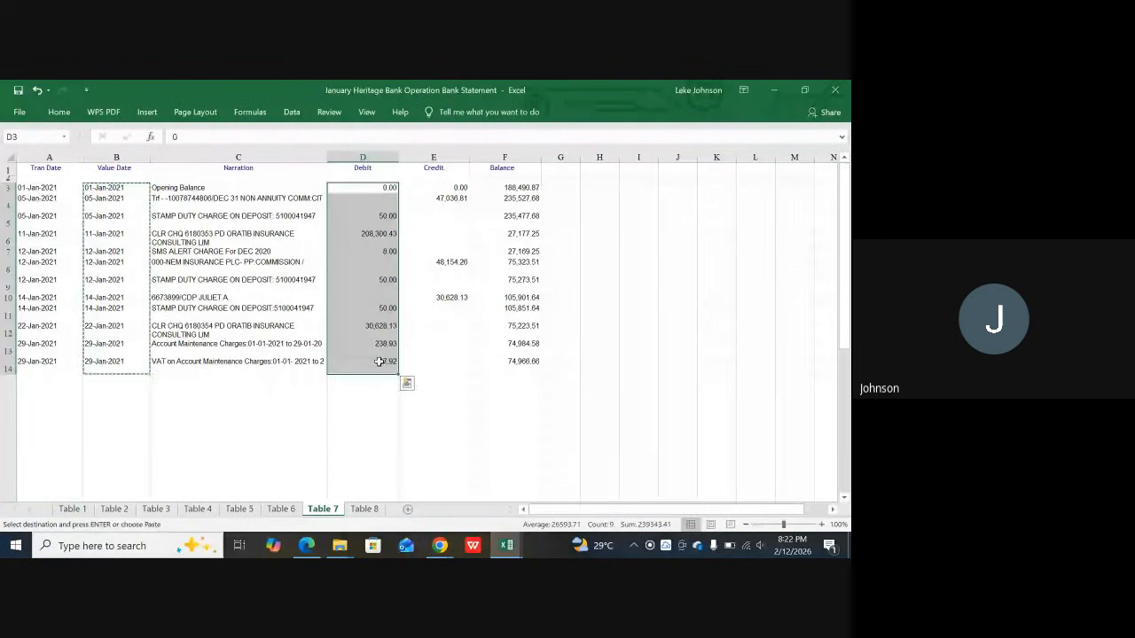
key("ctrl+c")
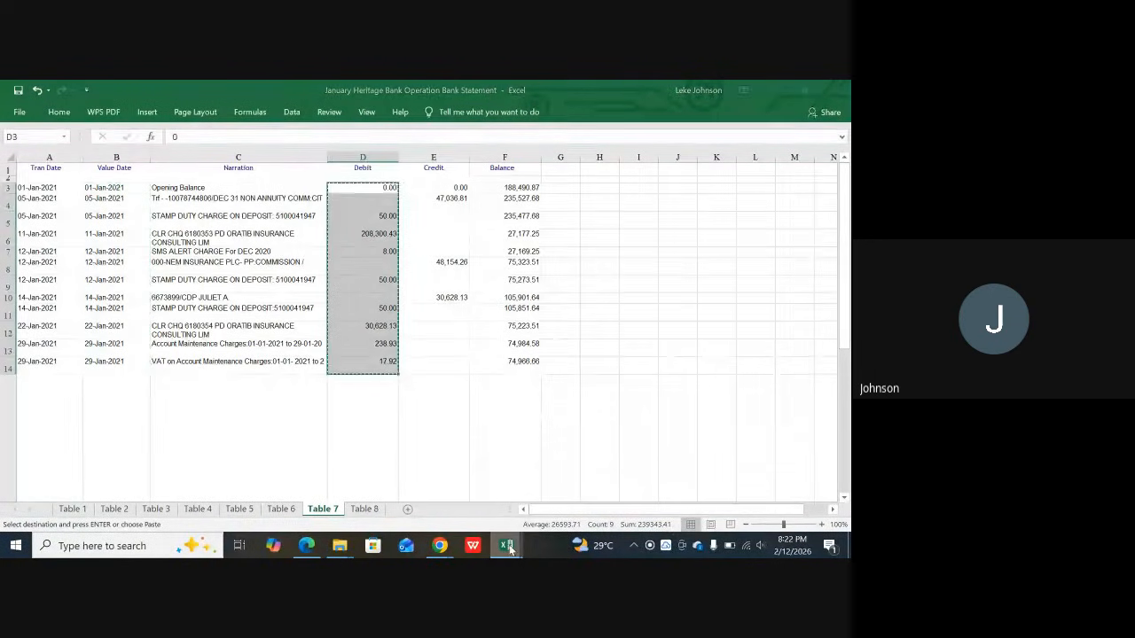
left_click(508, 547)
left_click(434, 487)
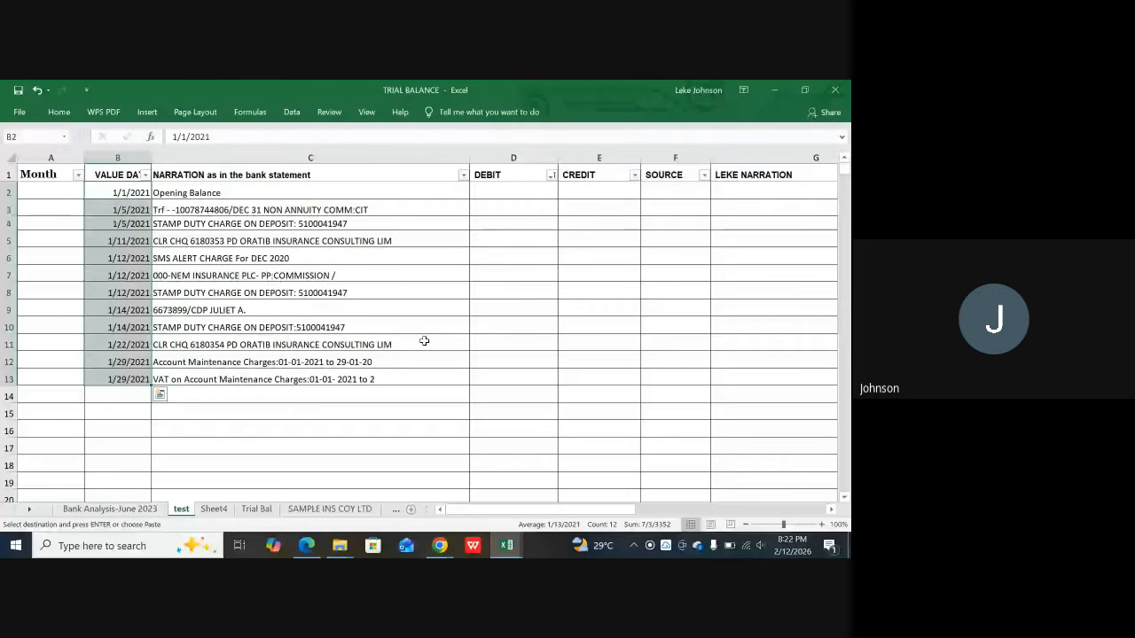
left_click(490, 197)
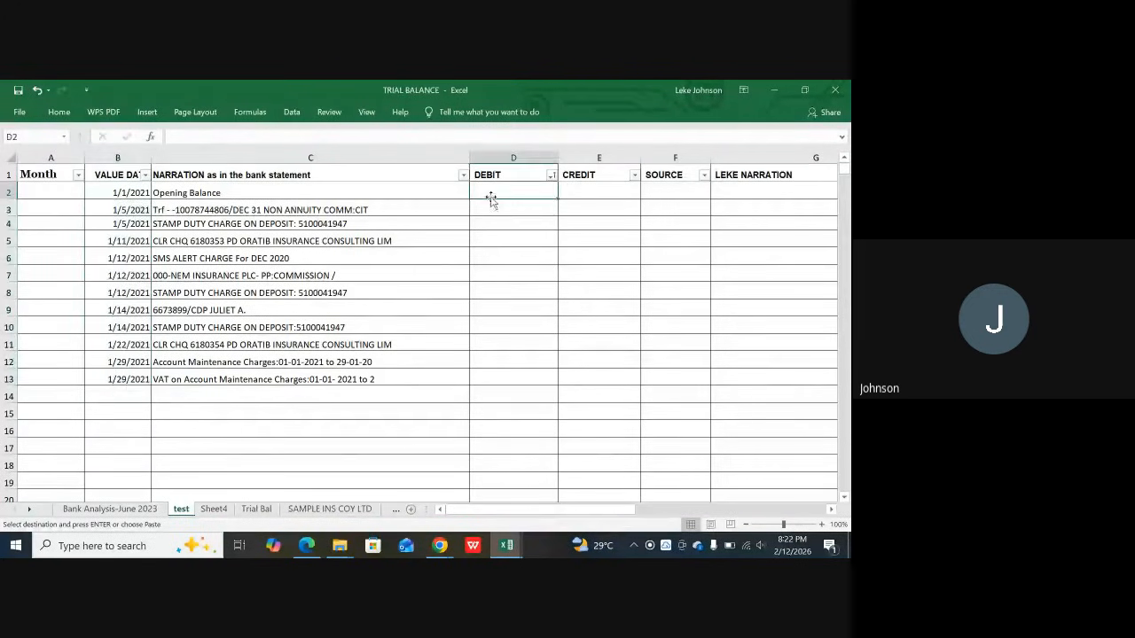
right_click(502, 185)
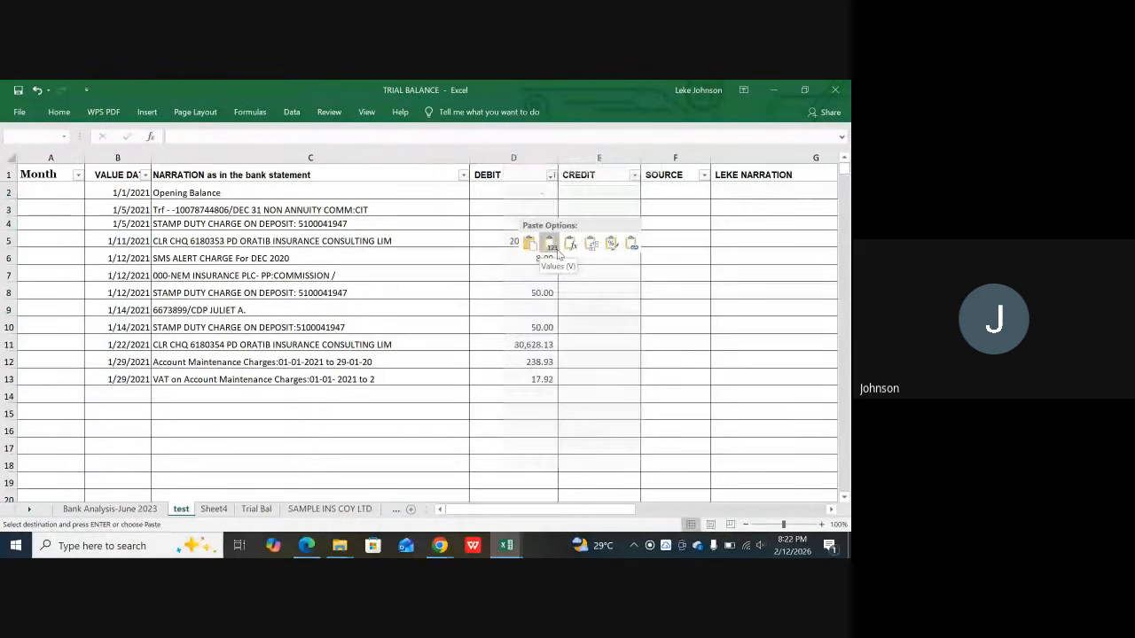
left_click(551, 246)
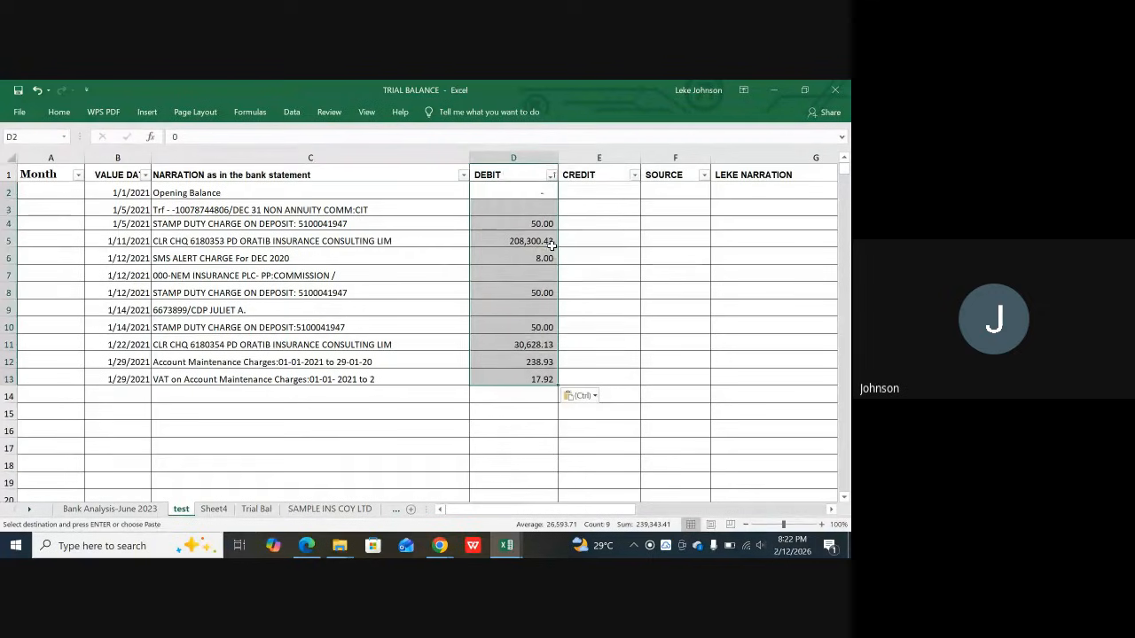
Step: Copy the Table 7 credit amounts in E3:E14 and paste them as values at cell E2 of the TRIAL BALANCE test sheet
left_click(509, 549)
left_click(567, 465)
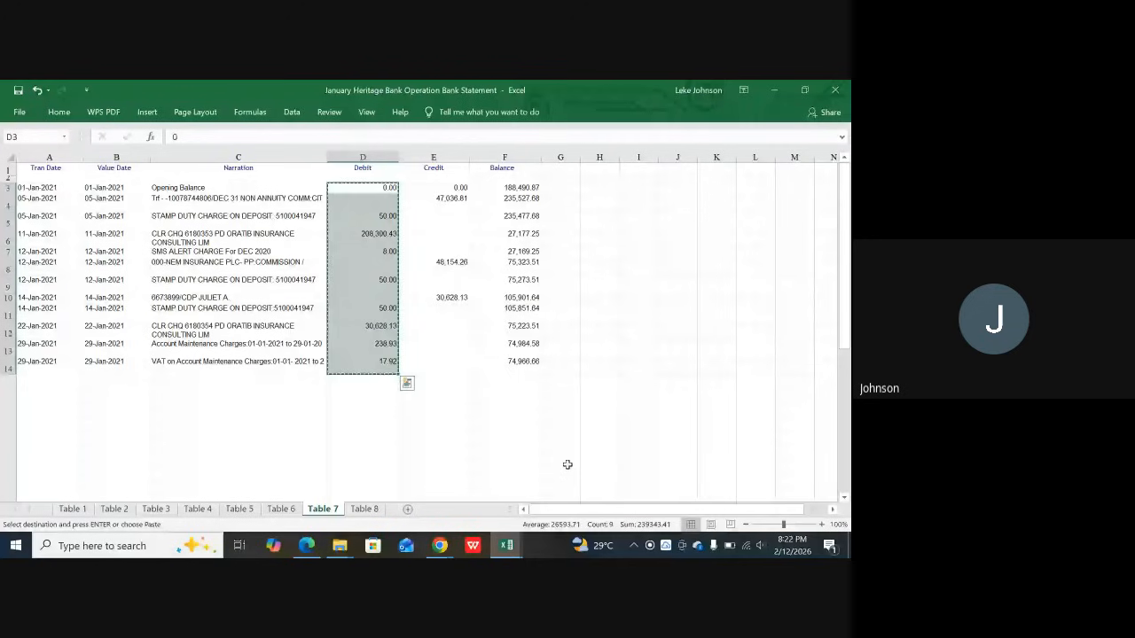
left_click(443, 188)
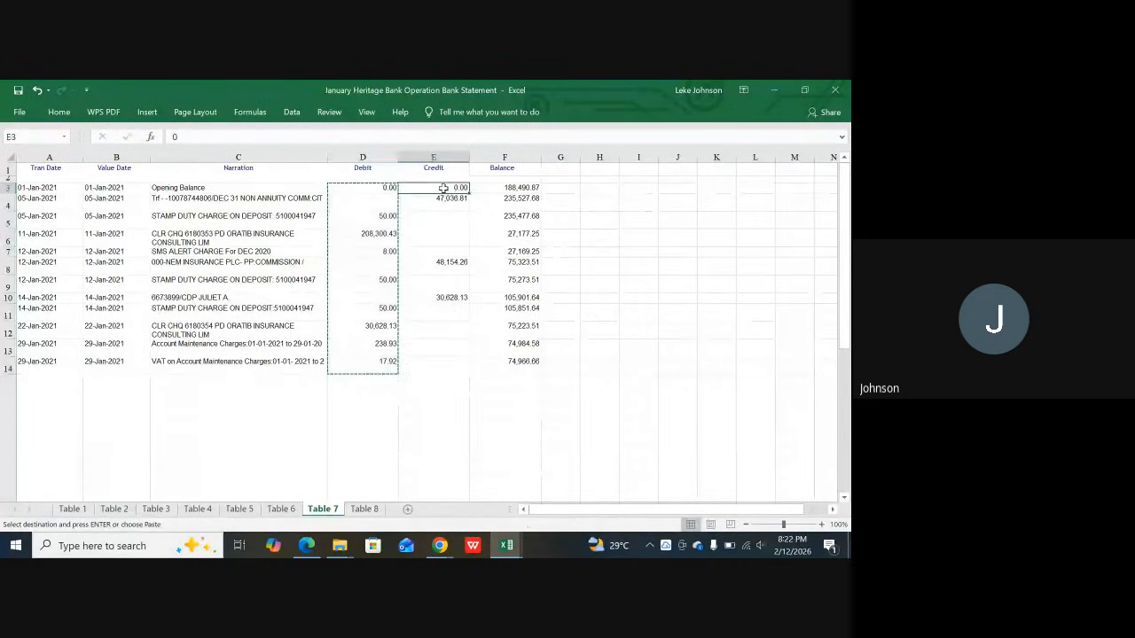
left_click_drag(443, 188, 447, 359)
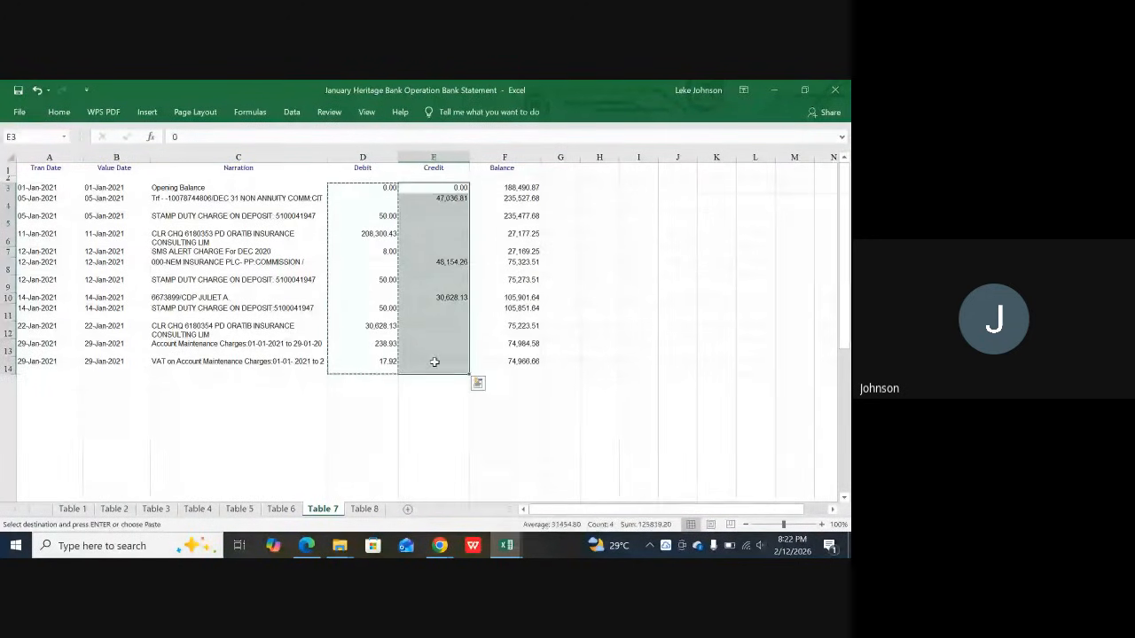
key("ctrl+c")
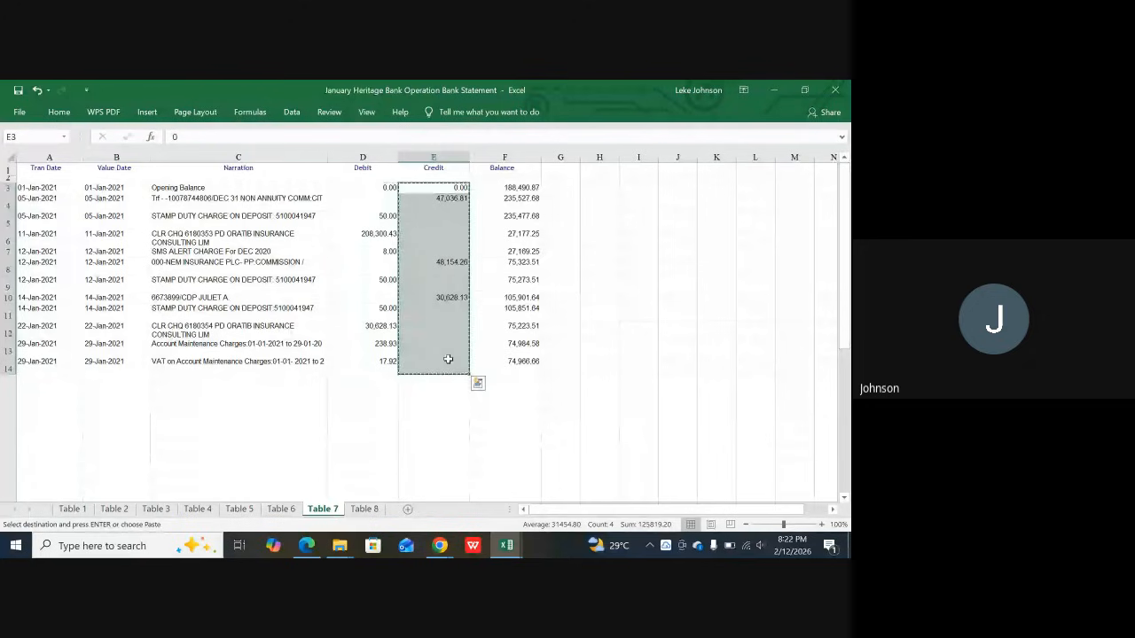
left_click(505, 547)
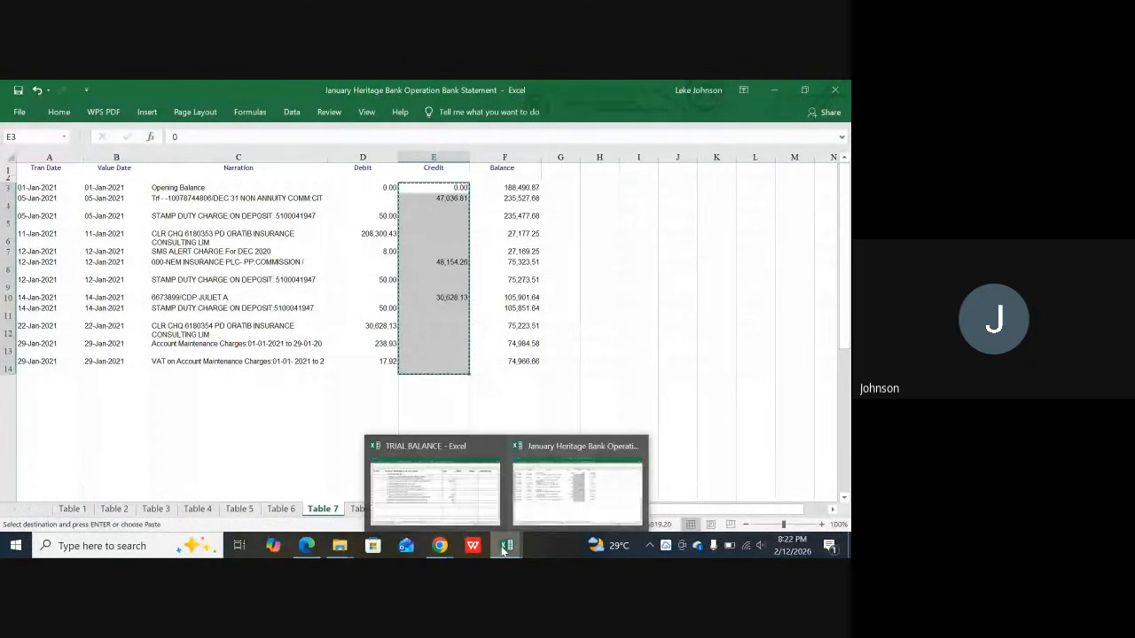
left_click(441, 495)
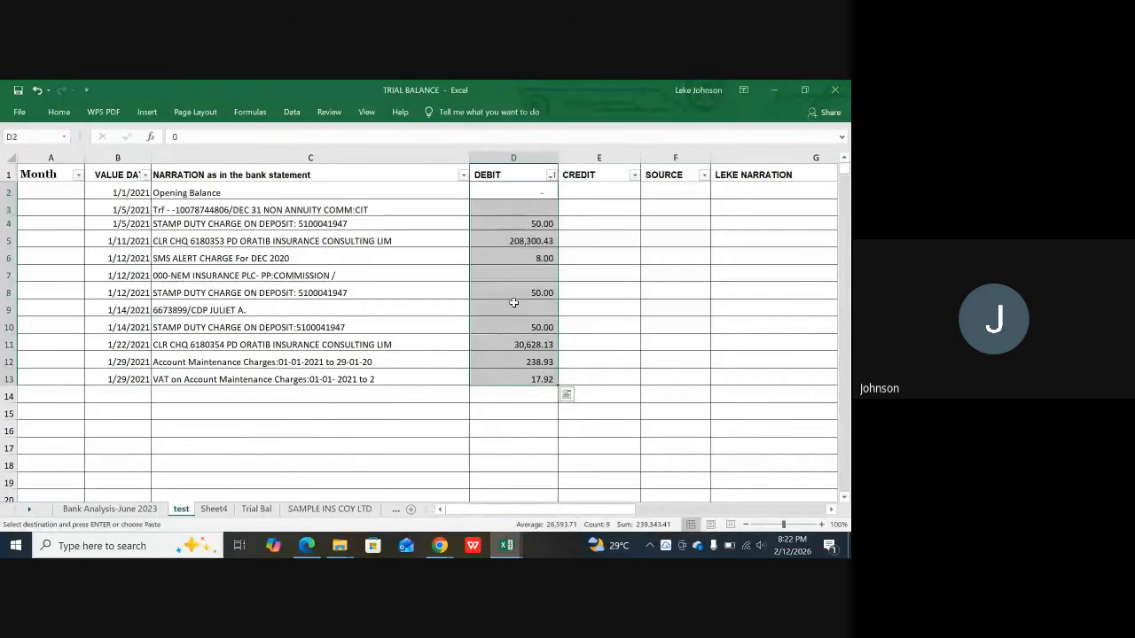
left_click(590, 193)
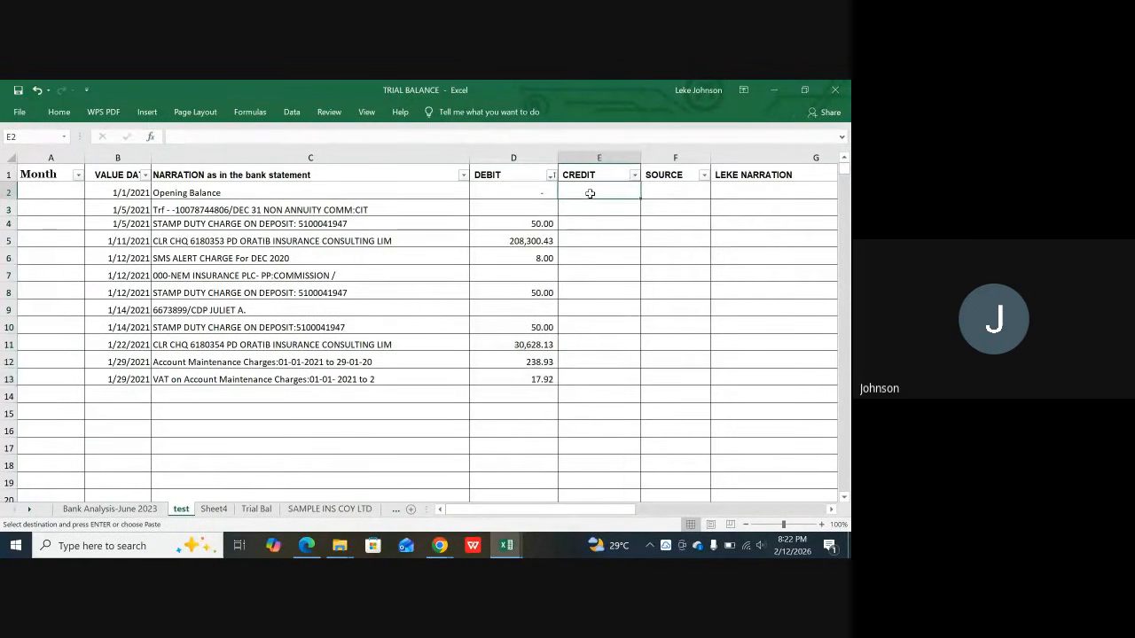
right_click(591, 193)
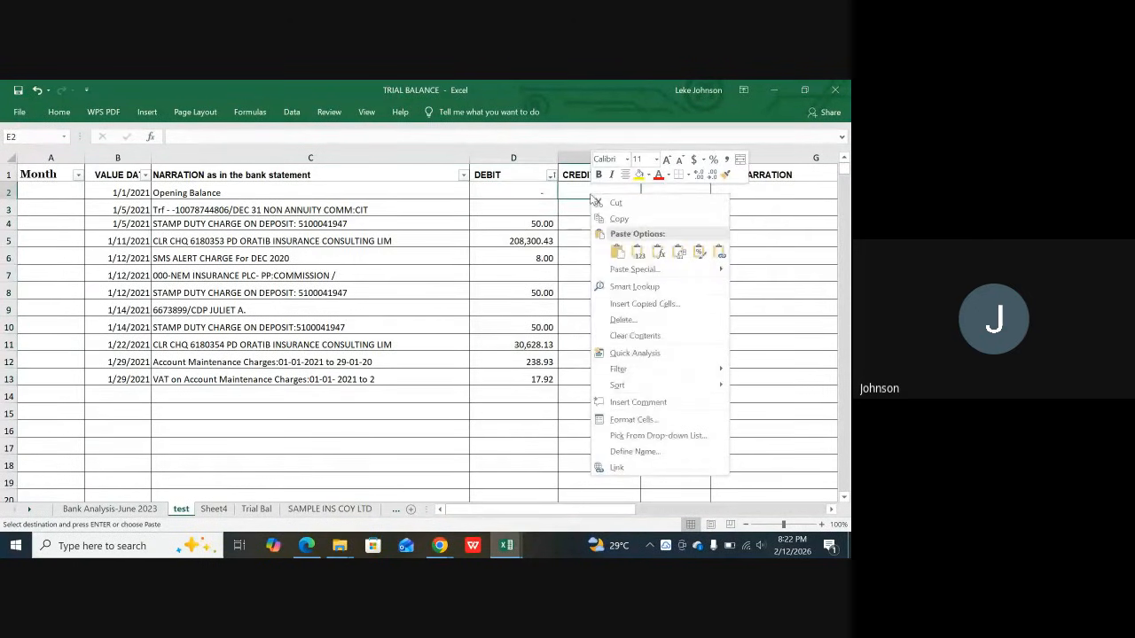
left_click(638, 253)
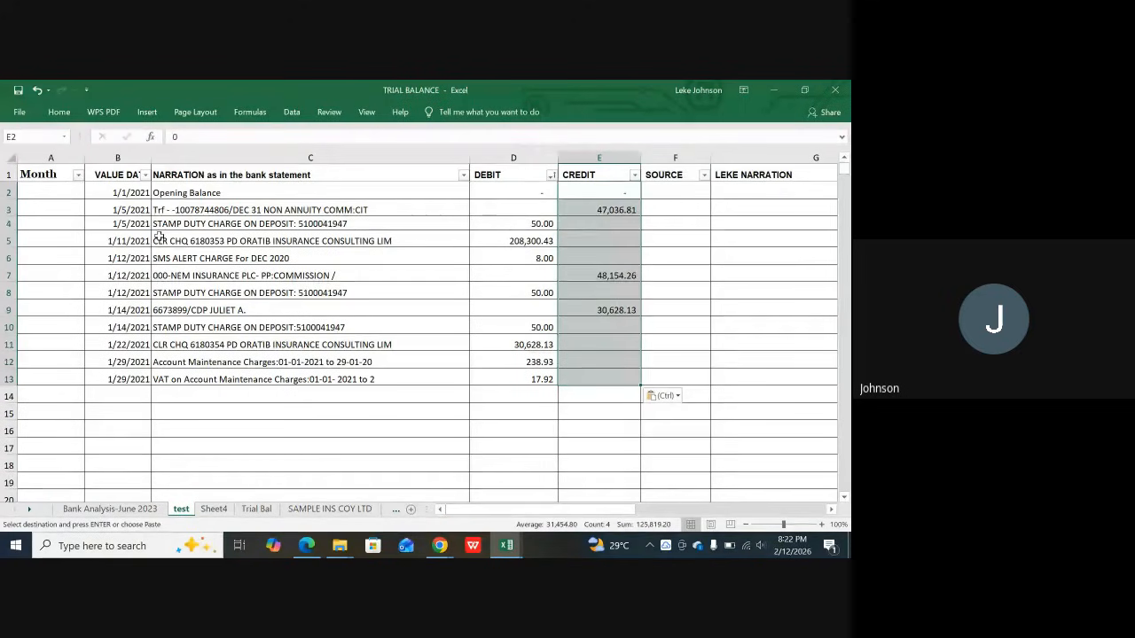
Step: Enter "HERITAGE BNK [OPS]" as the source of the opening balance row in cell F2
left_click(143, 210)
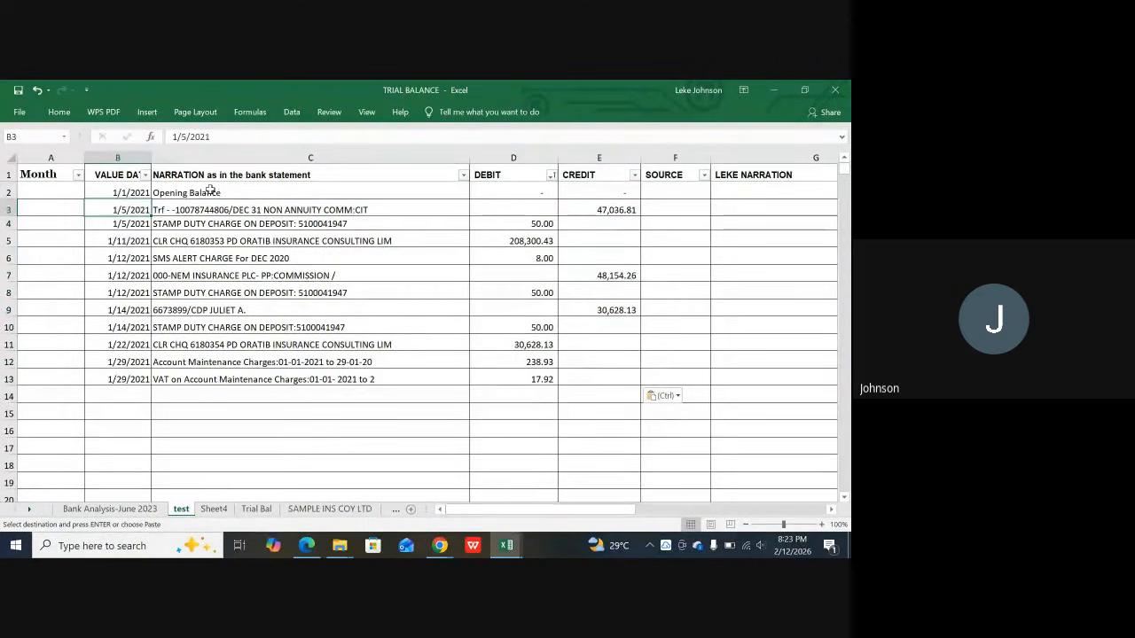
left_click(306, 186)
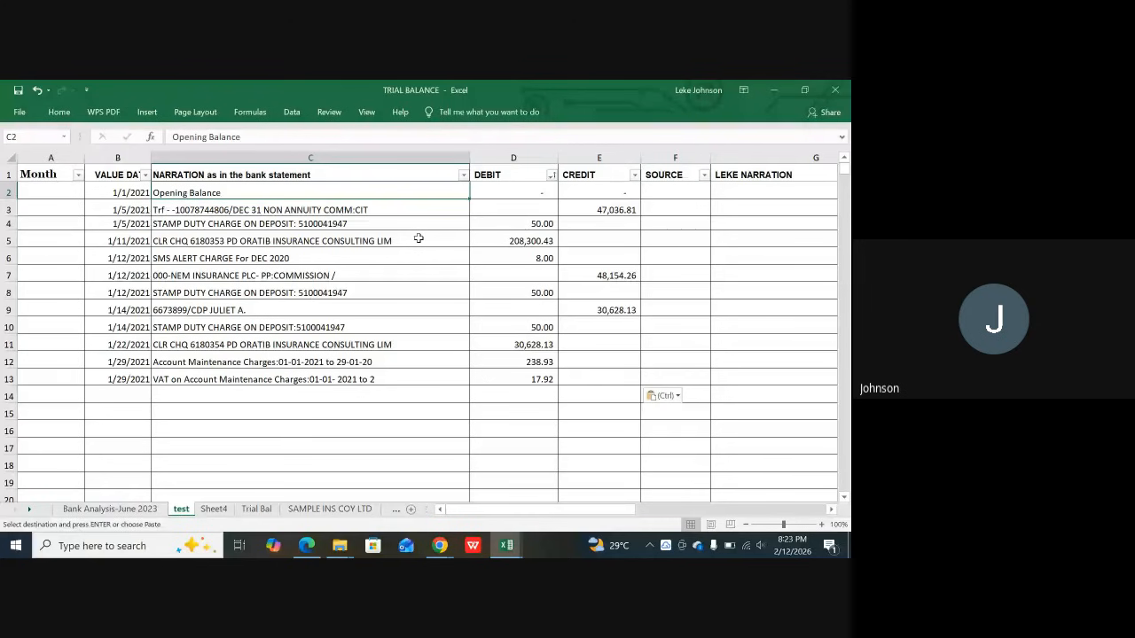
left_click(667, 176)
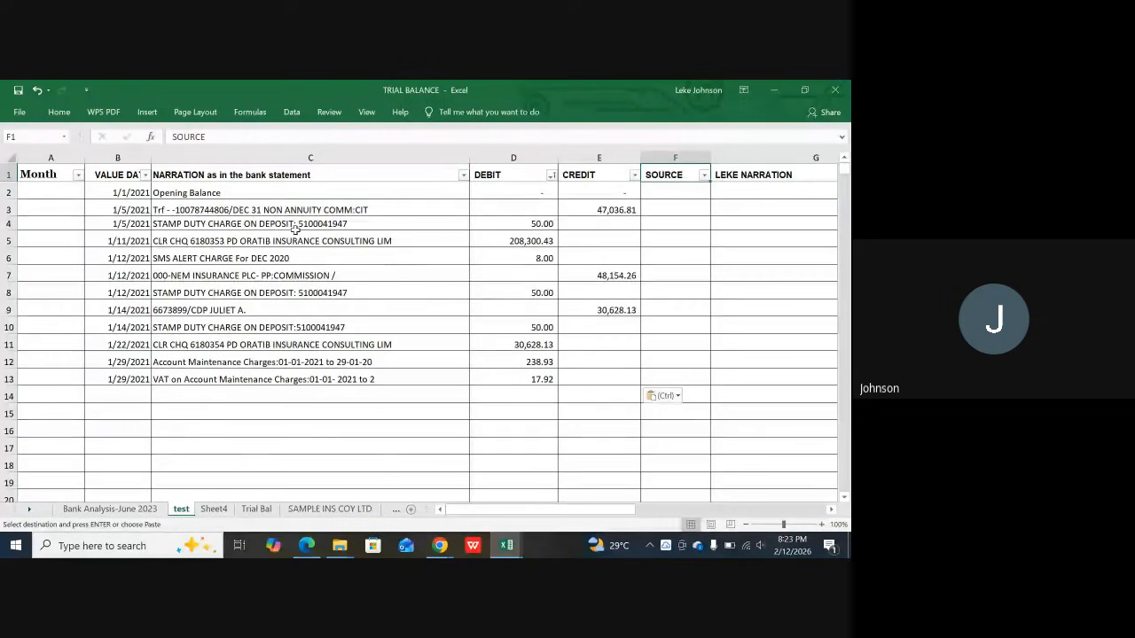
left_click(670, 190)
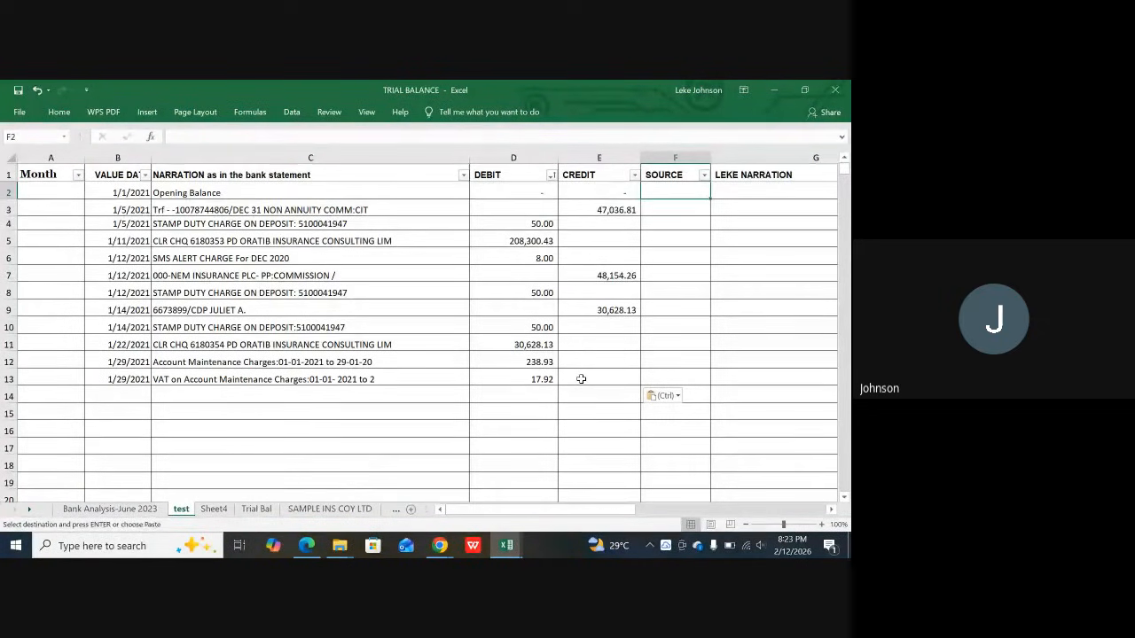
type("HERIT")
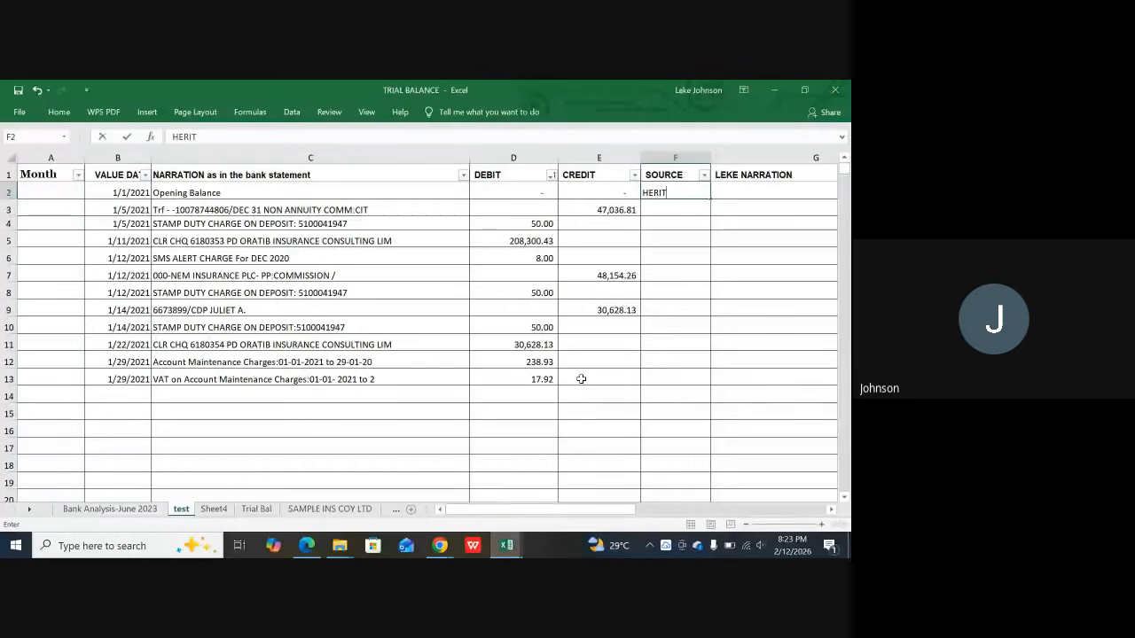
type("AGE")
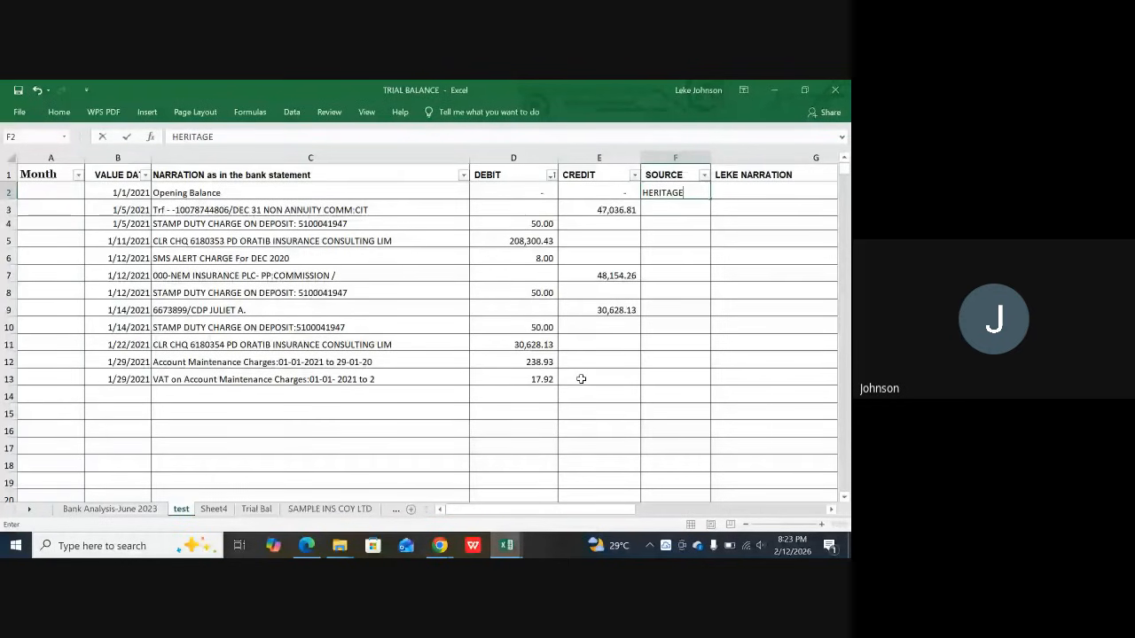
type(" BNK [")
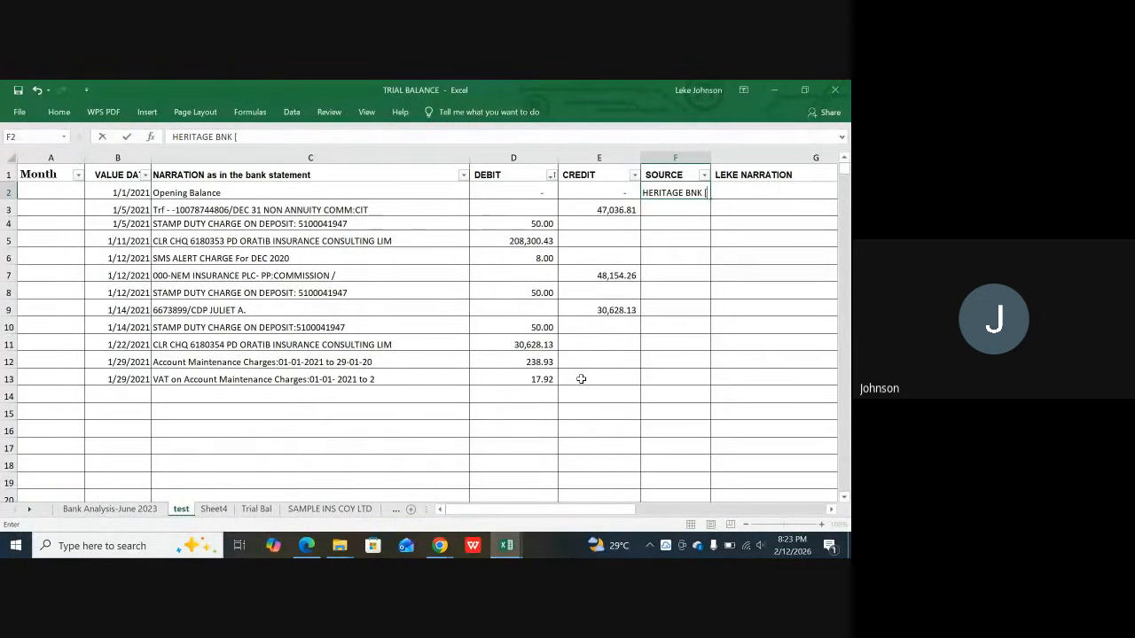
type("OPS")
key("Tab")
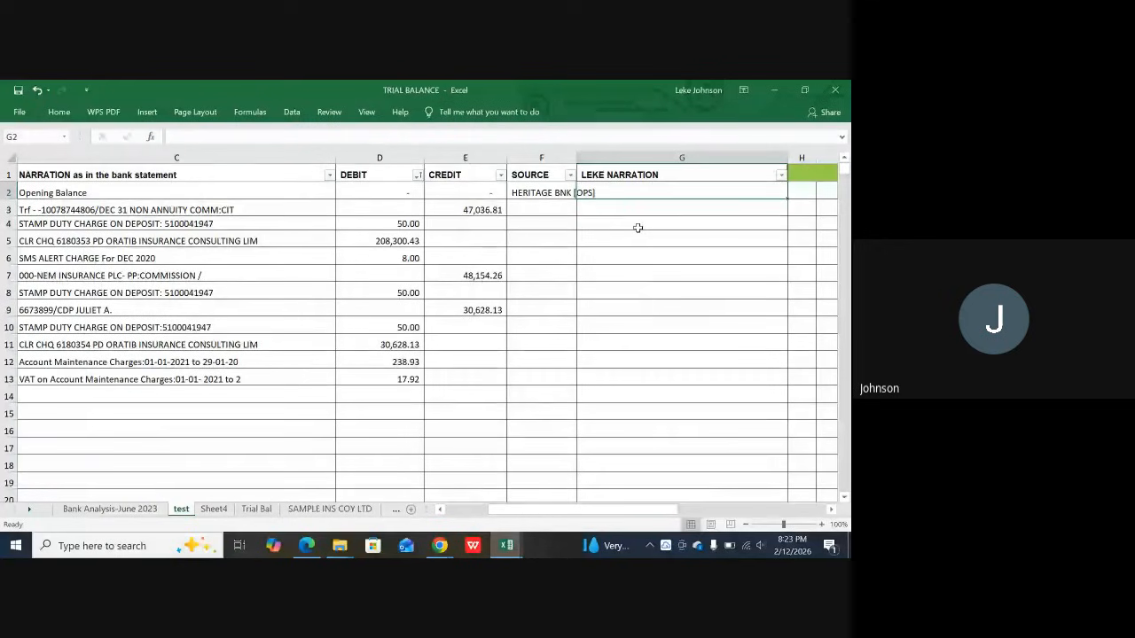
Step: Copy the source entry in F2 to the remaining transaction rows, F3:F13
left_click(553, 192)
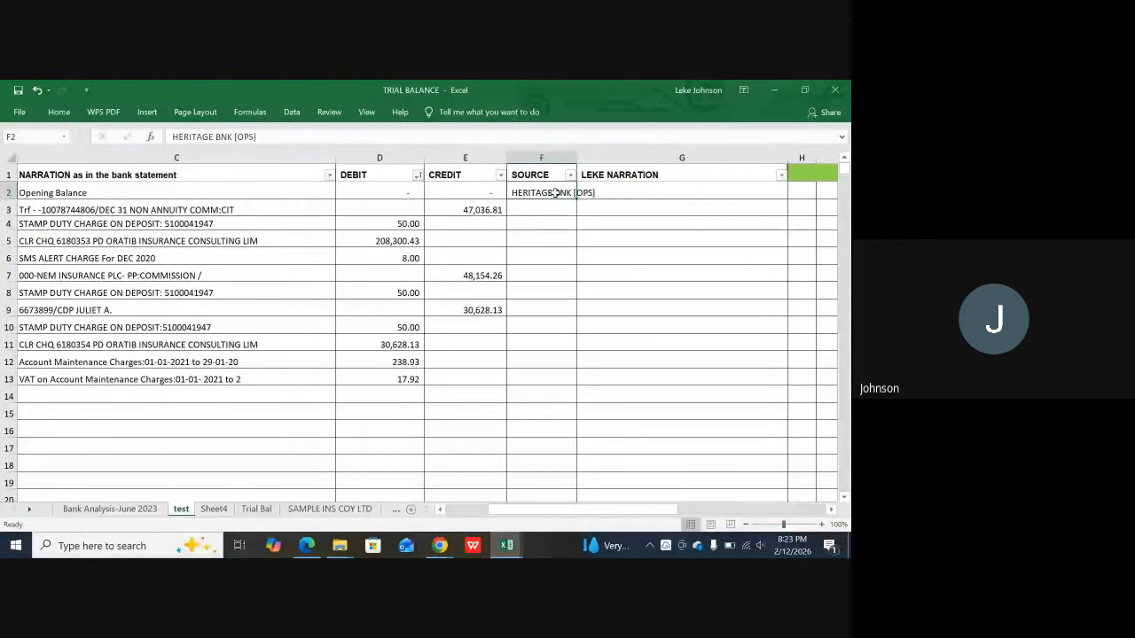
key("ctrl+c")
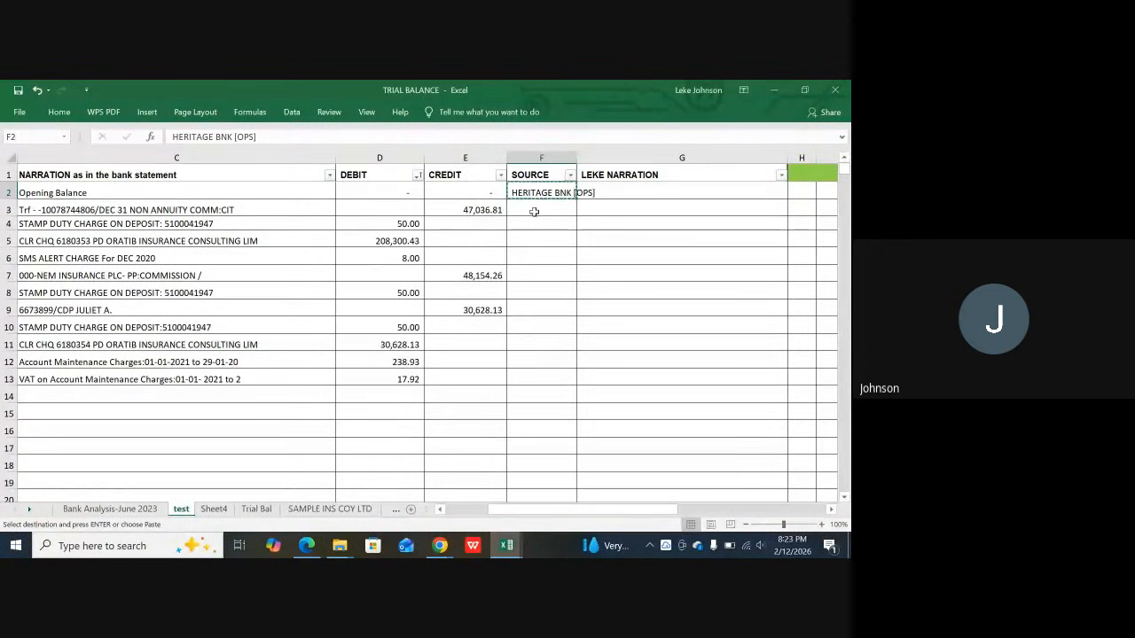
left_click_drag(534, 213, 535, 378)
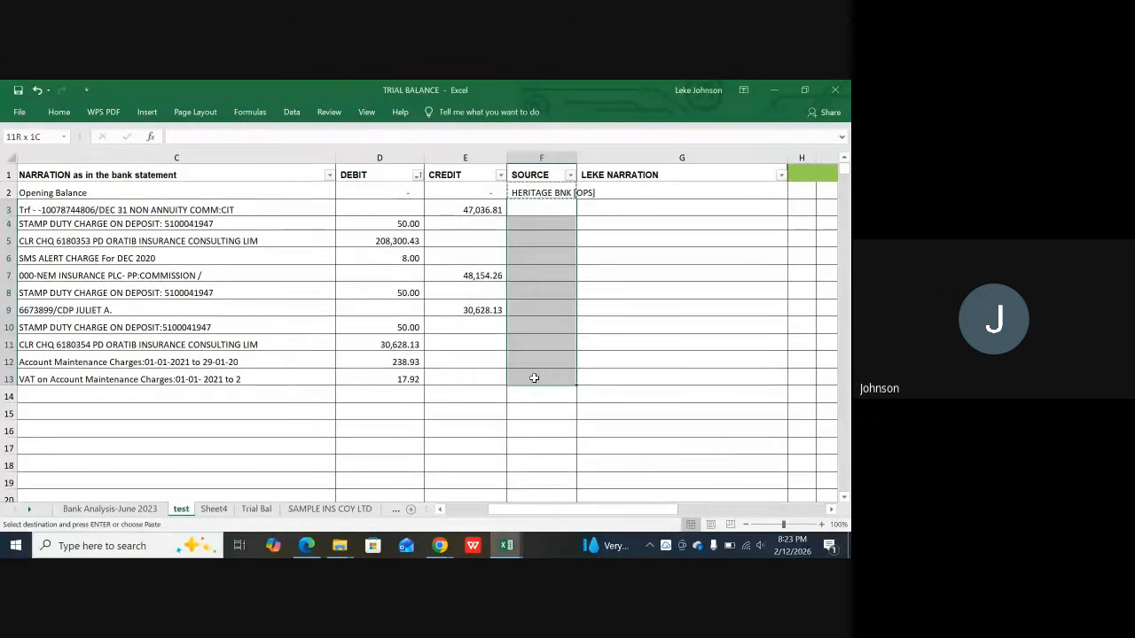
key("ctrl+v")
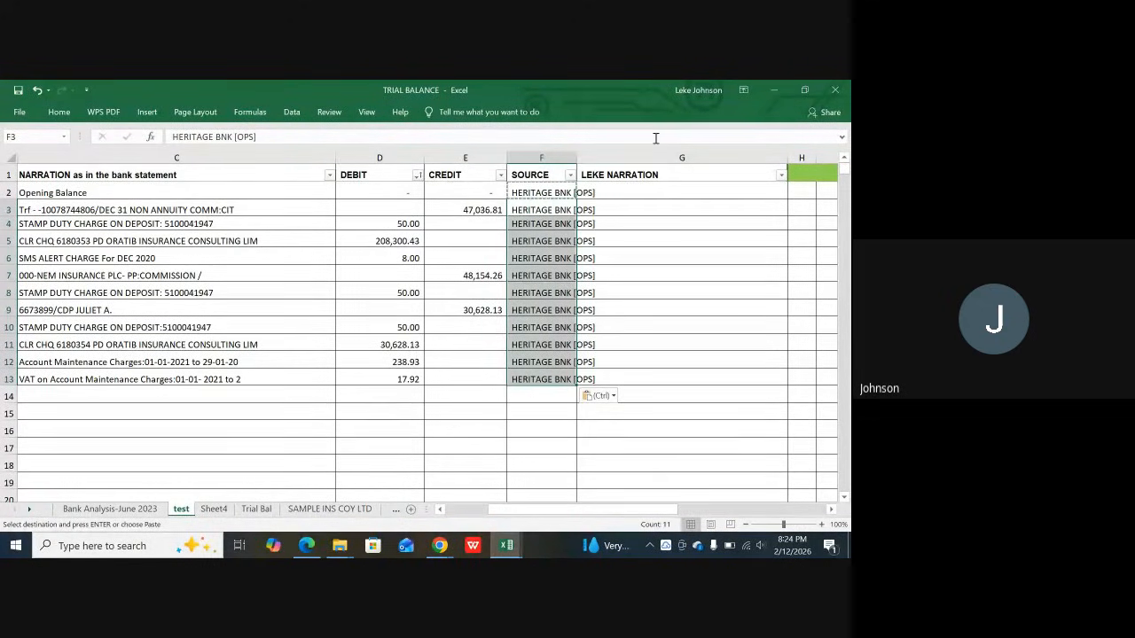
left_click_drag(621, 174, 631, 359)
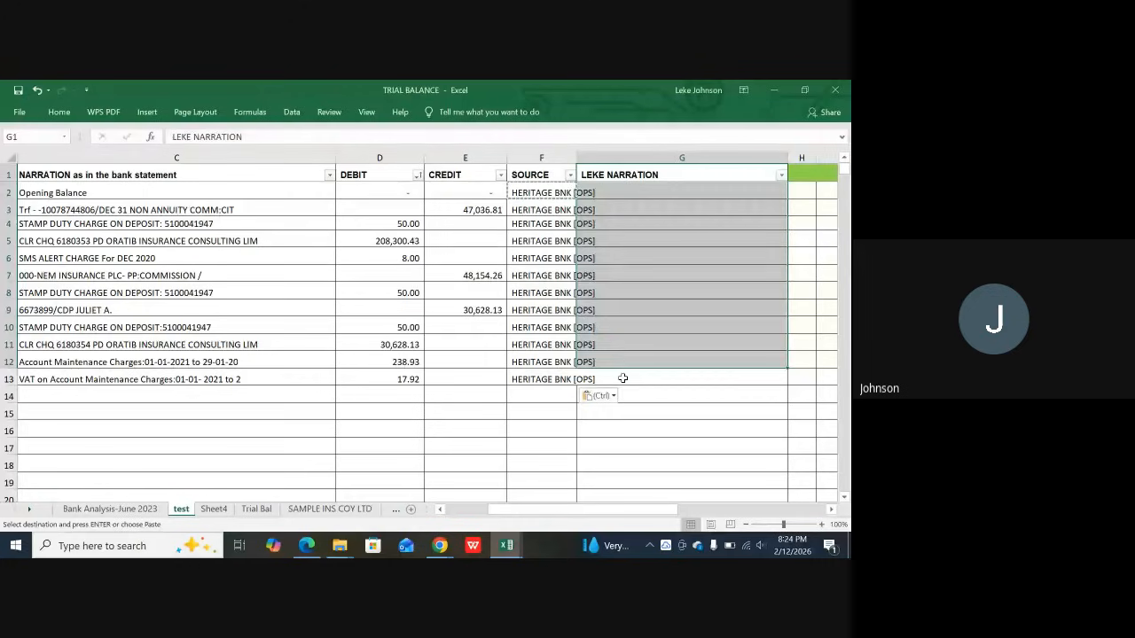
left_click(623, 373)
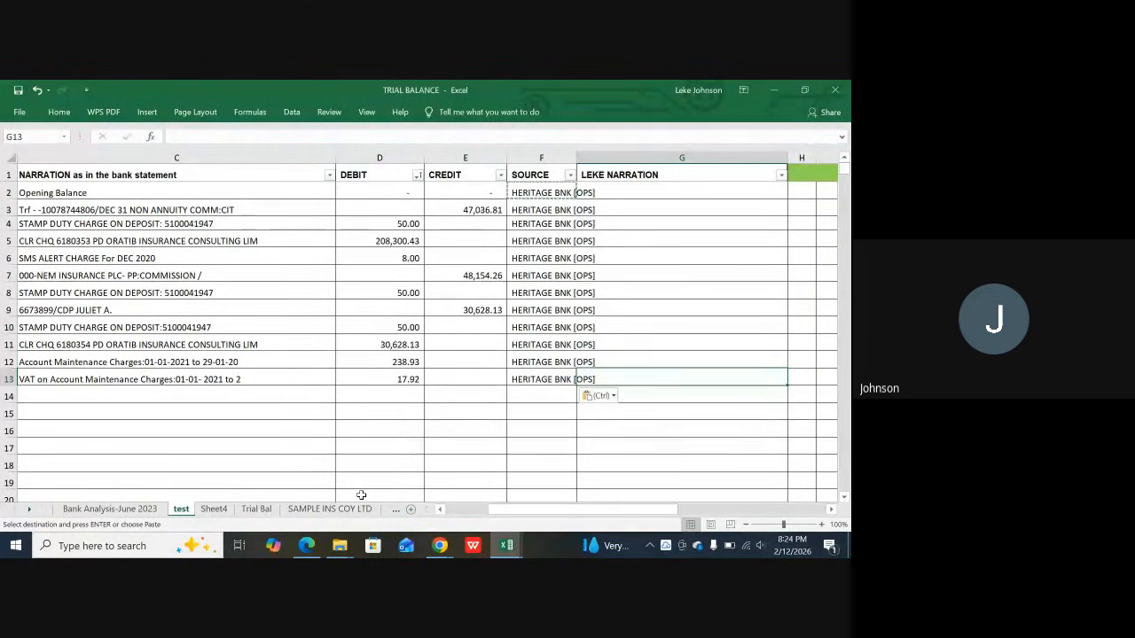
left_click(192, 440)
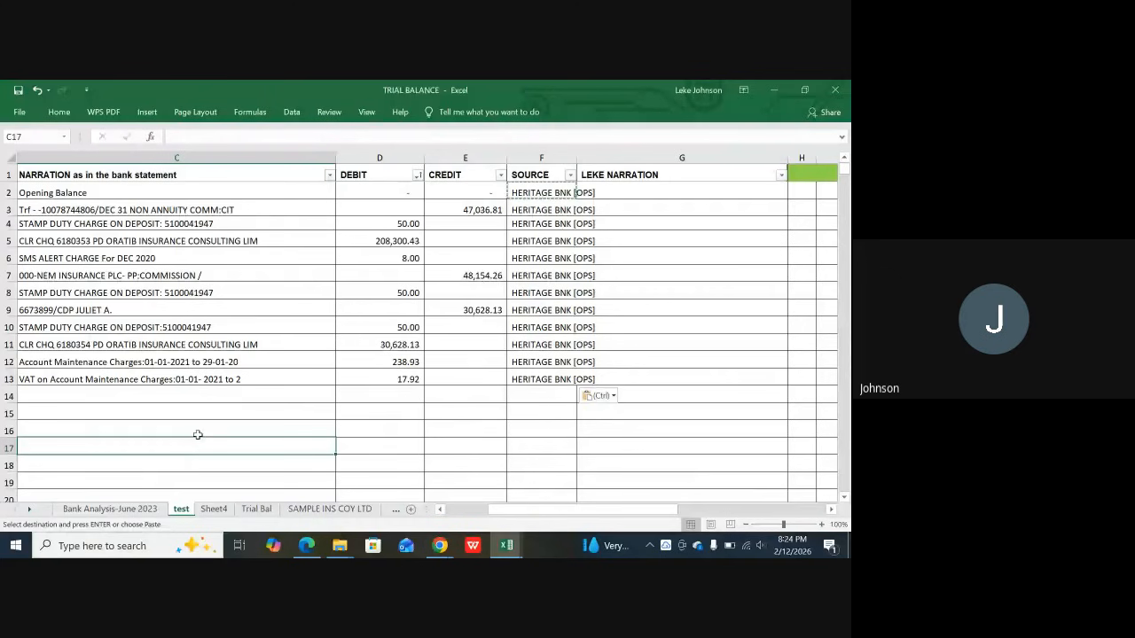
key("Left")
key("Left")
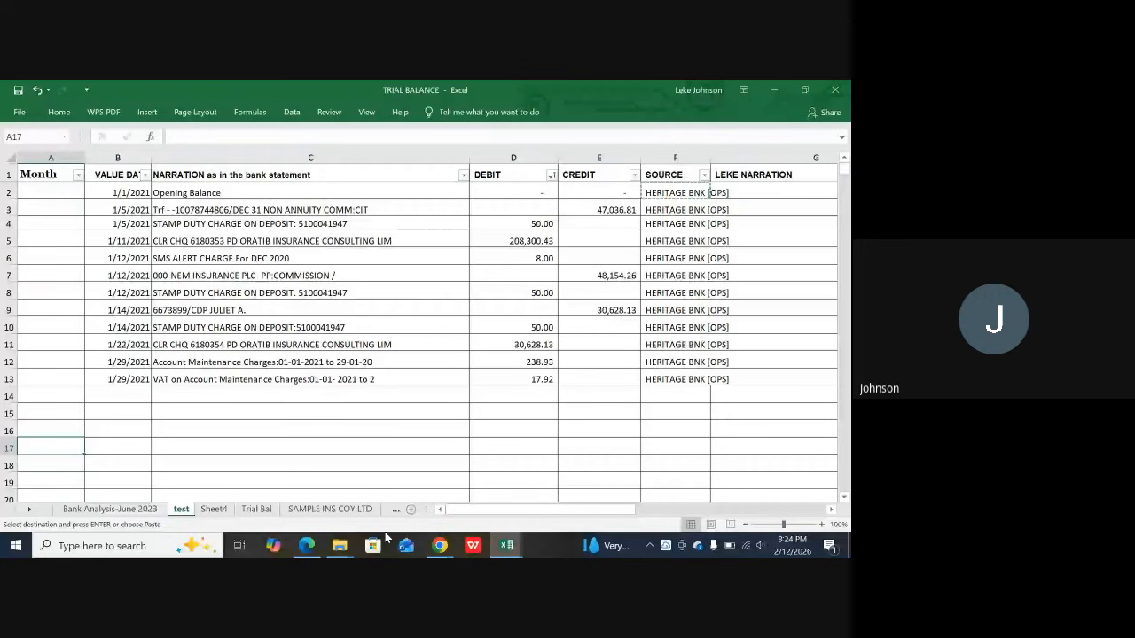
Step: Check the transaction dates in the January Heritage Bank statement PDF in Edge, and return to the TRIAL BALANCE workbook in Excel
mouse_move(307, 544)
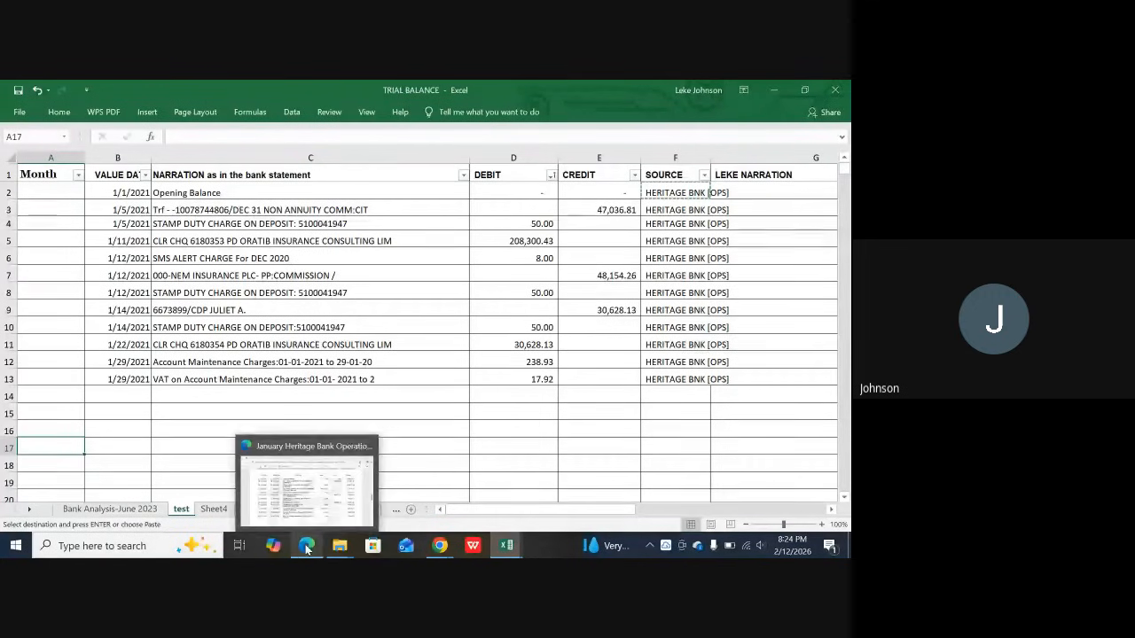
left_click(308, 489)
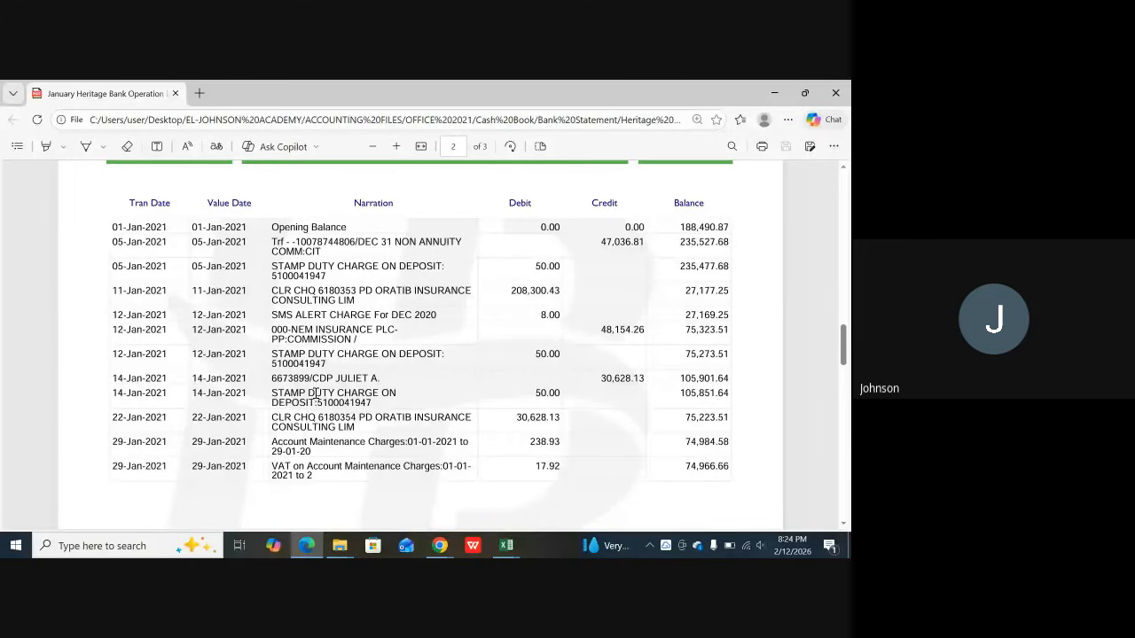
mouse_move(510, 551)
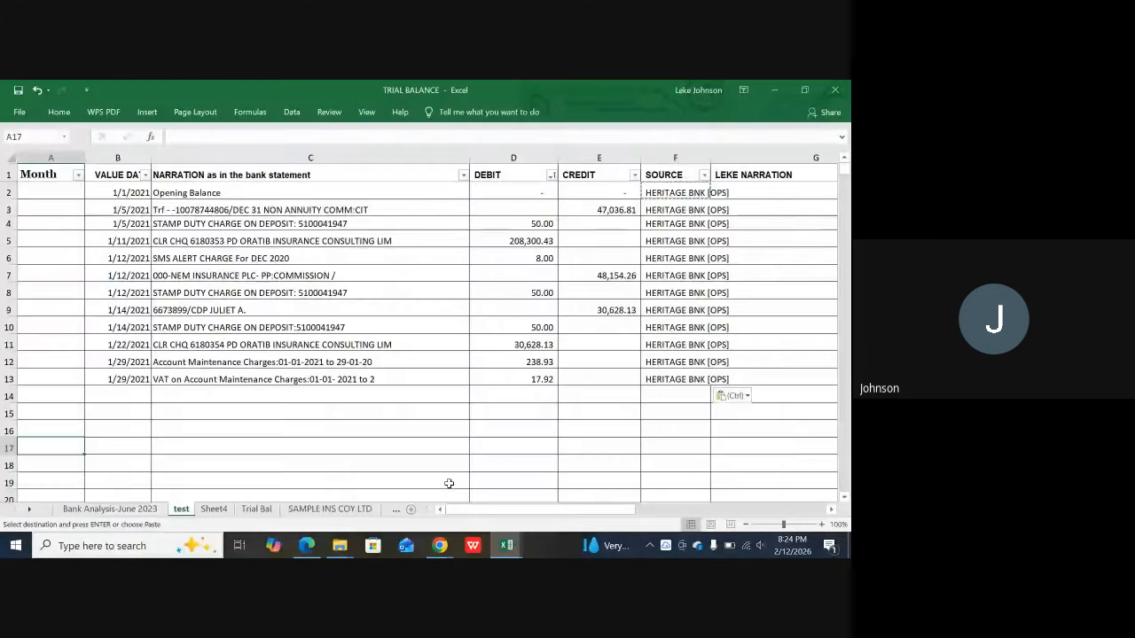
left_click(449, 483)
Step: Enter "JANUARY" as the month of the opening balance row in cell A2
left_click(53, 195)
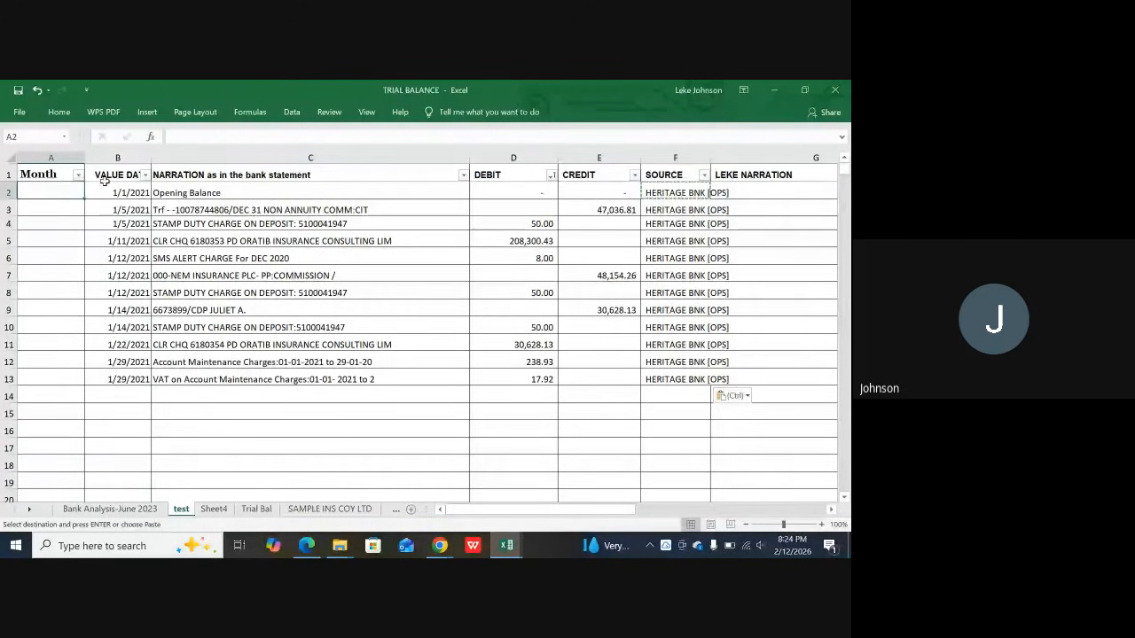
type("JAN")
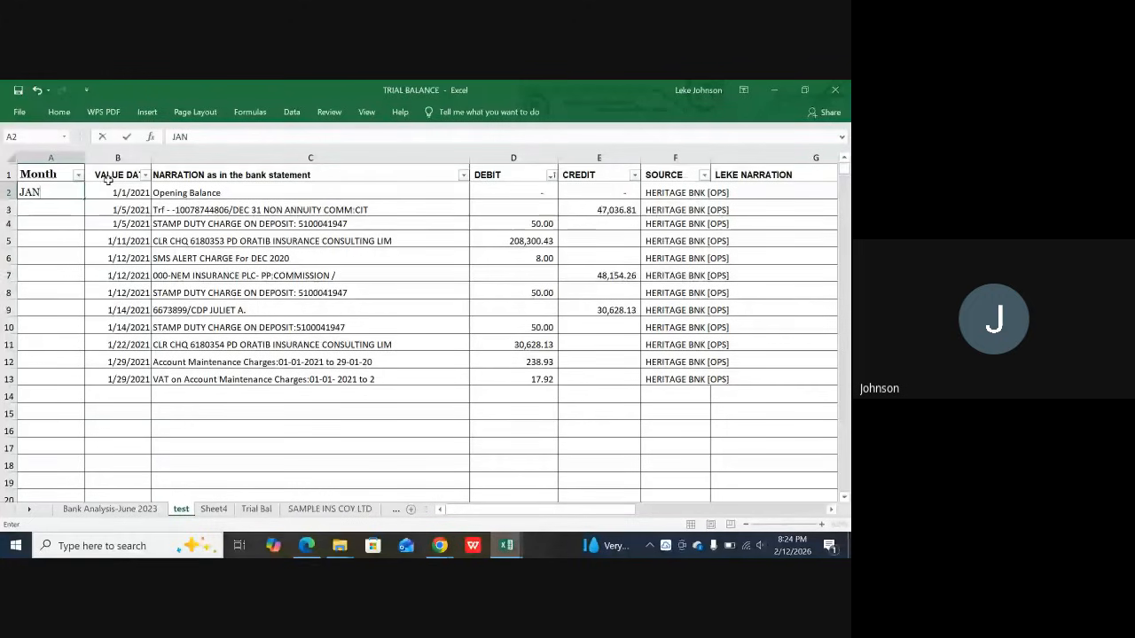
type("U")
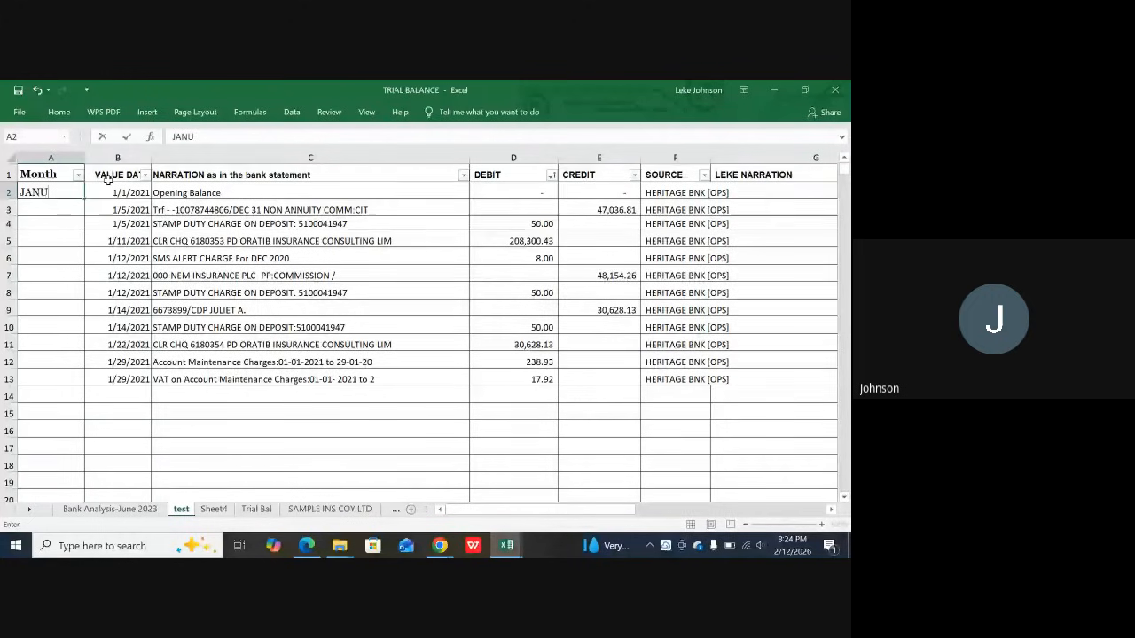
type("ARY")
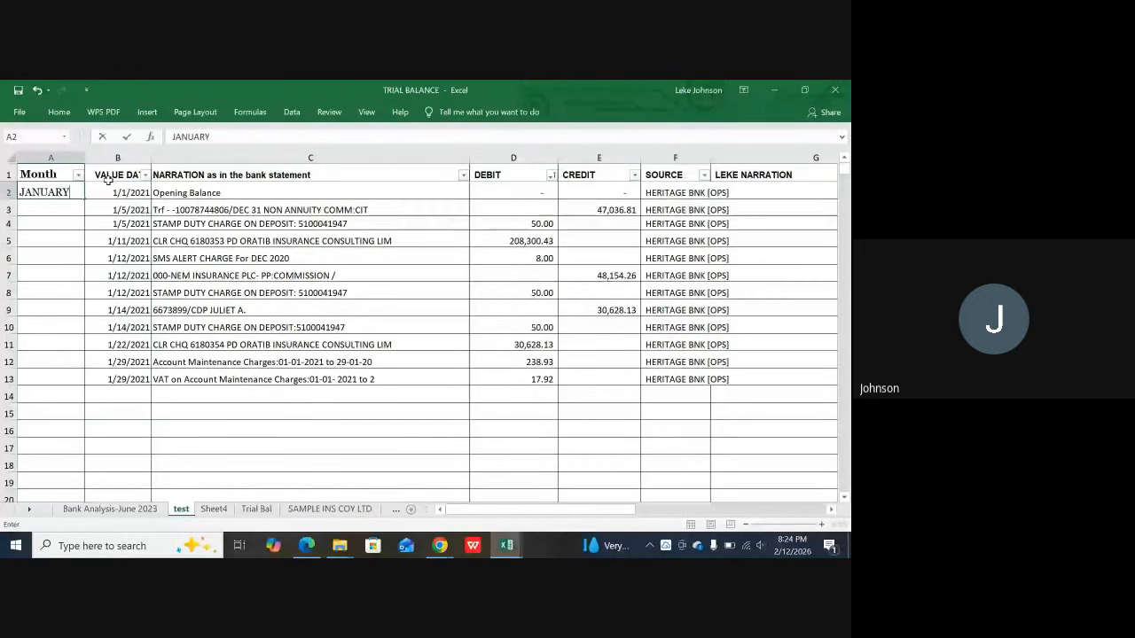
key("Return")
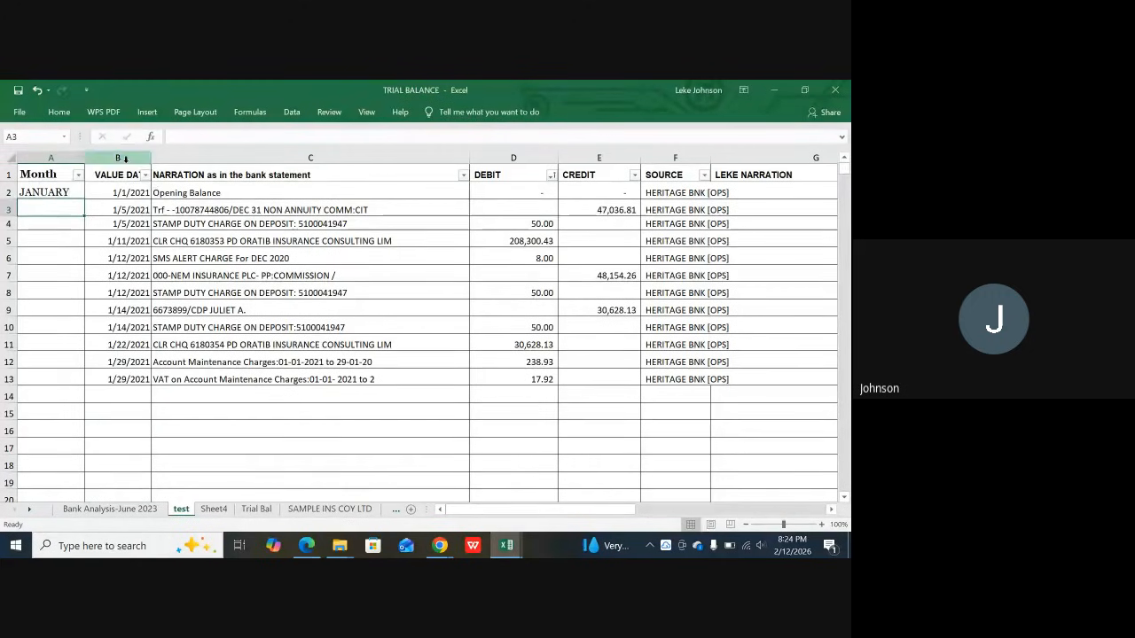
Step: Copy the month entry "JANUARY" from A2 to the remaining transaction rows, A3:A13
left_click(65, 188)
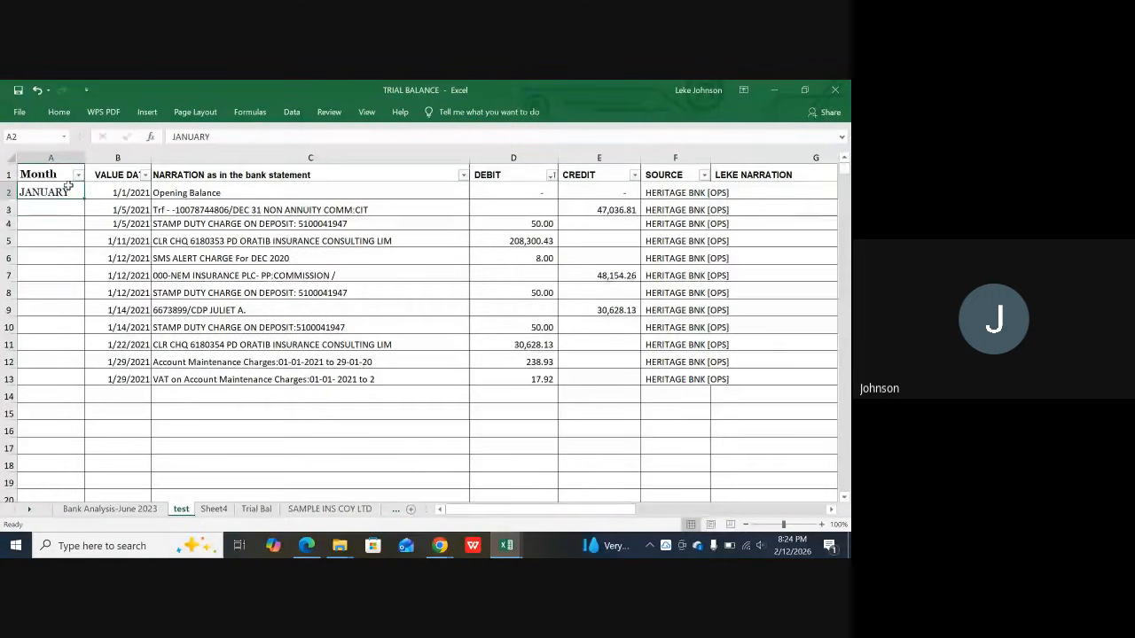
key("ctrl+c")
left_click_drag(56, 210, 51, 374)
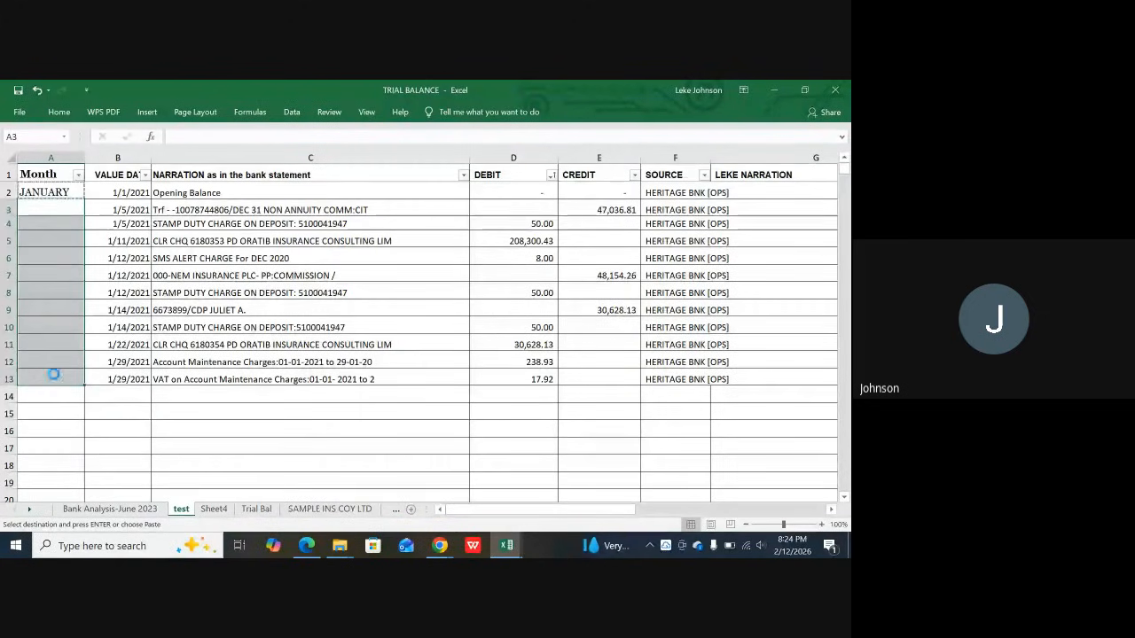
key("ctrl+v")
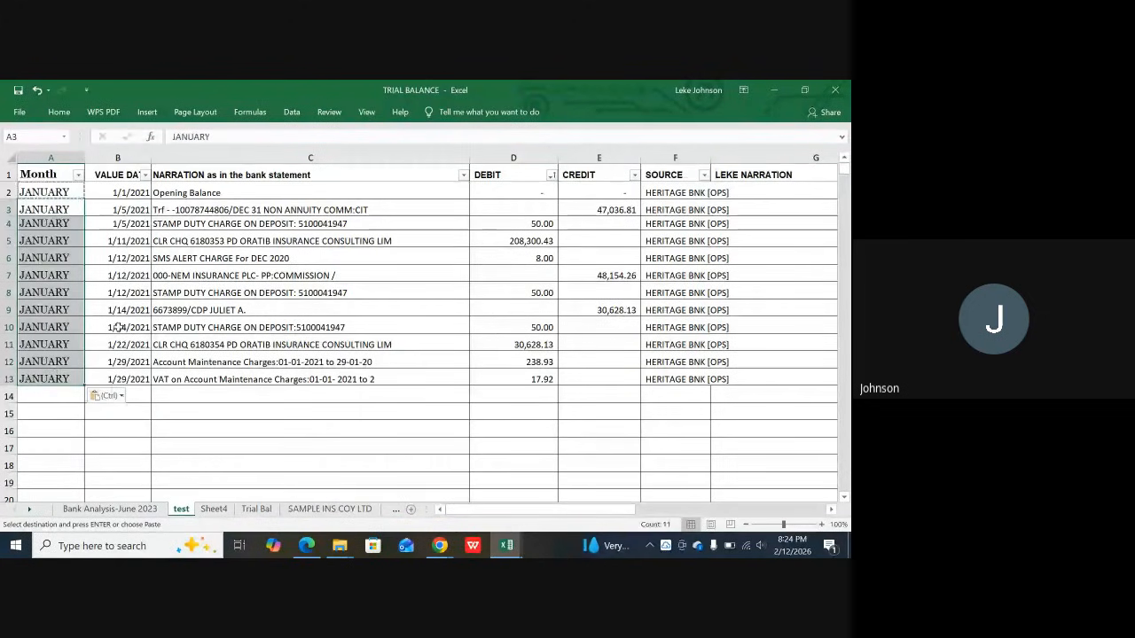
left_click(60, 235)
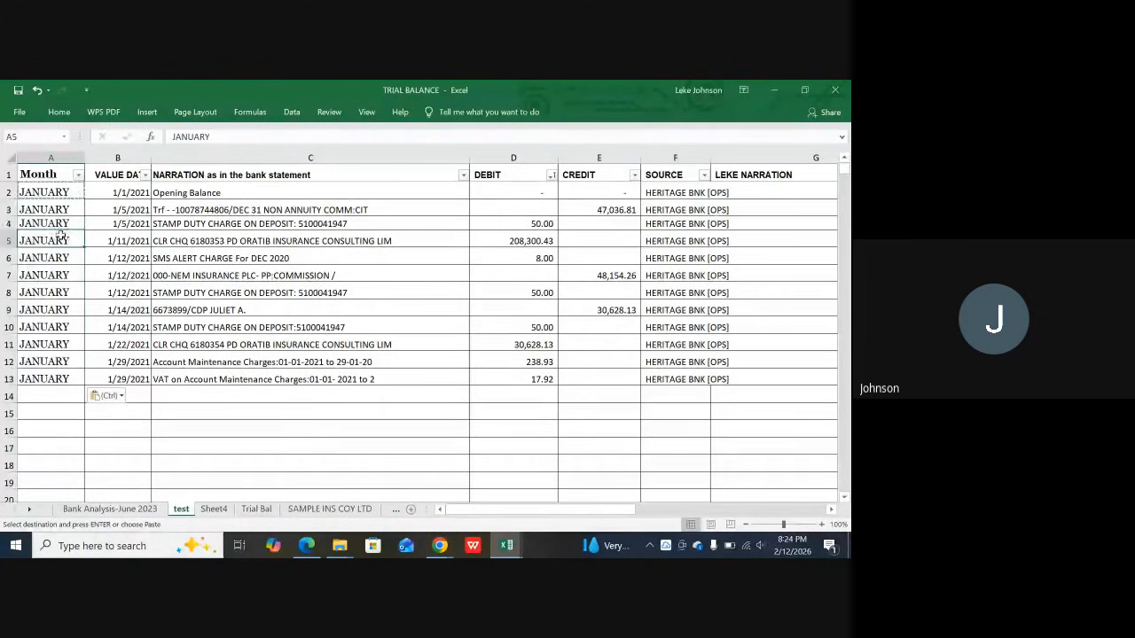
left_click(696, 258)
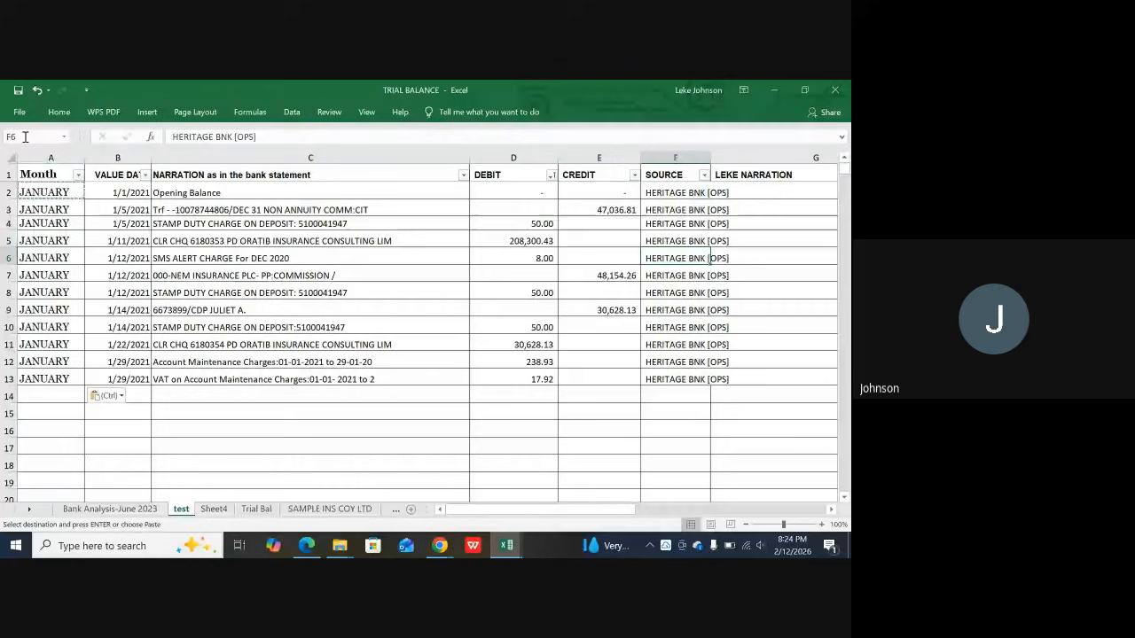
left_click(50, 211)
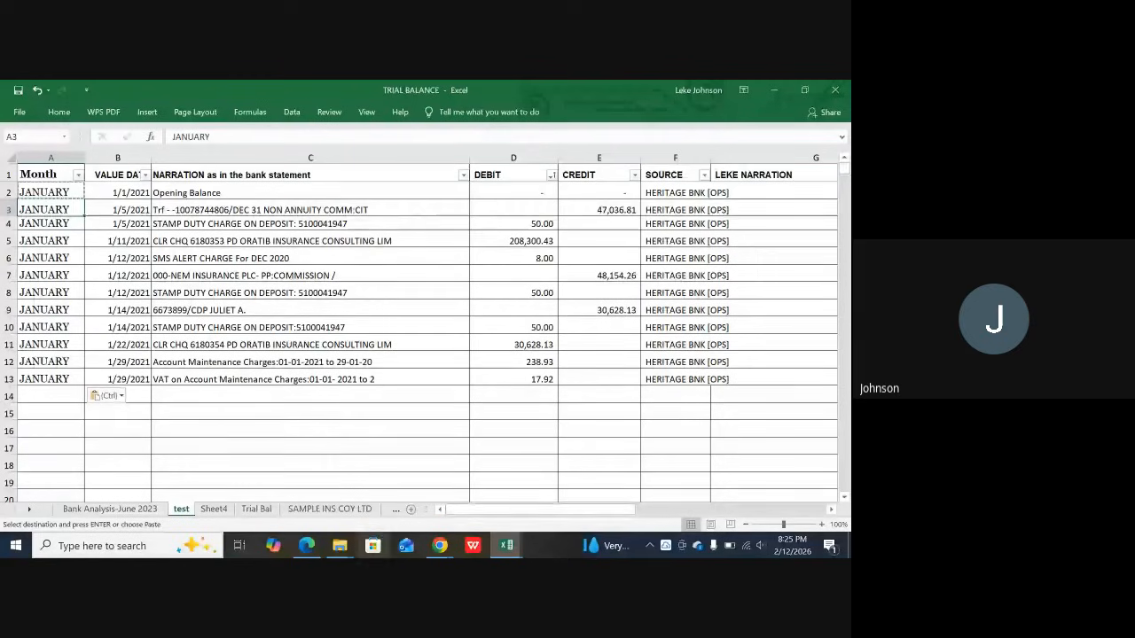
Step: Copy the opening balance 188,490.87 from the Heritage Bank statement PDF in Edge into credit cell E2 of the TRIAL BALANCE workbook in Excel
left_click(306, 545)
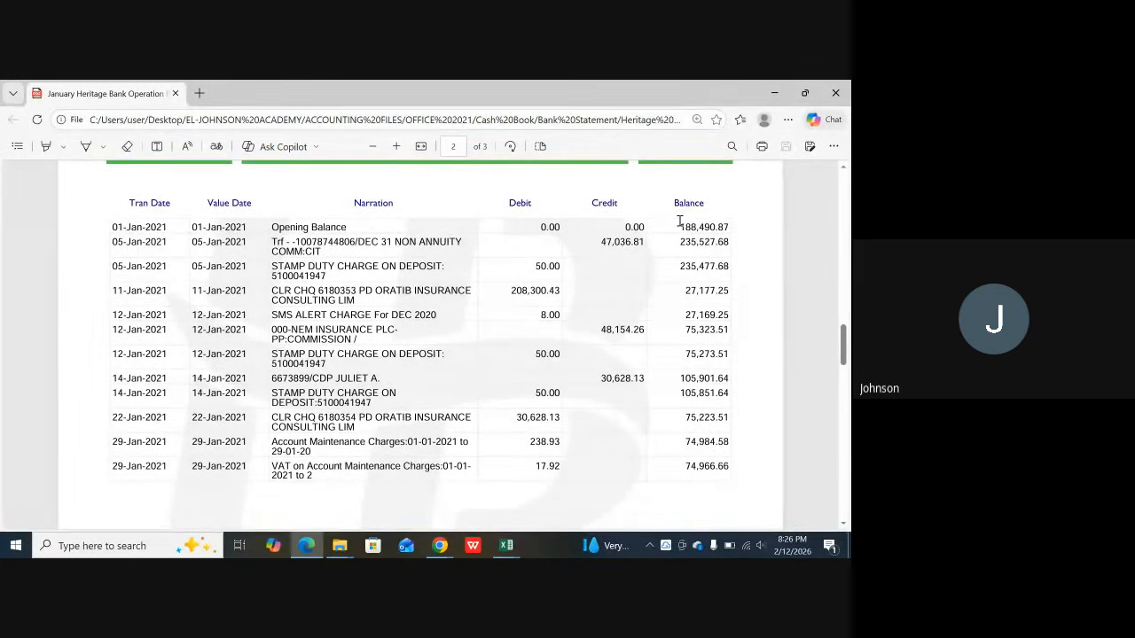
left_click_drag(693, 221, 729, 217)
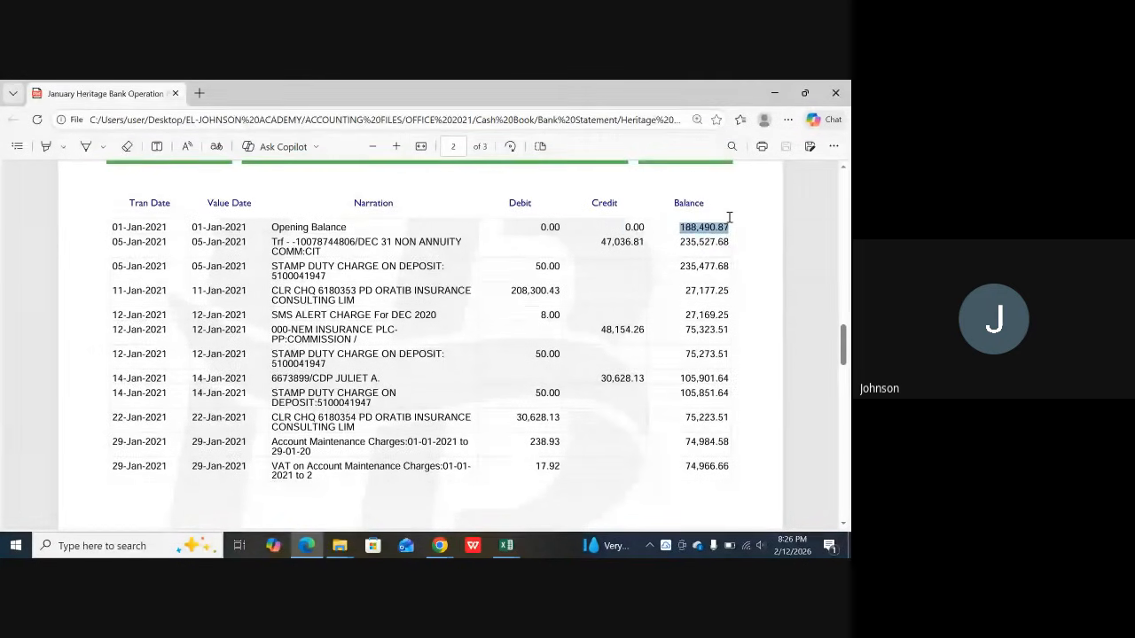
key("ctrl+c")
mouse_move(506, 548)
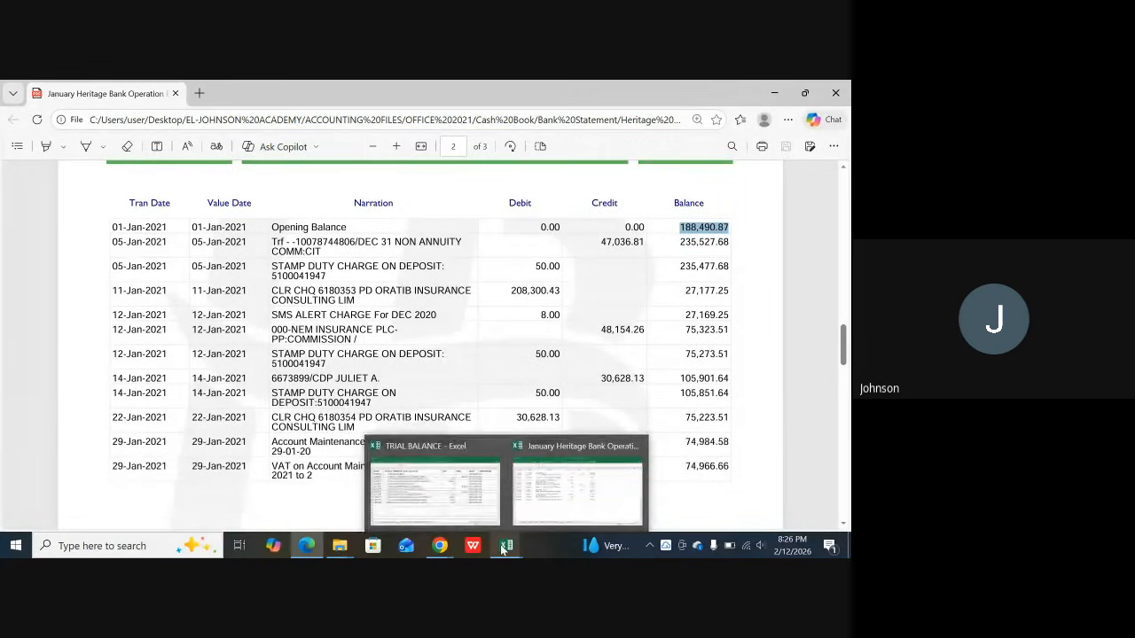
left_click(435, 479)
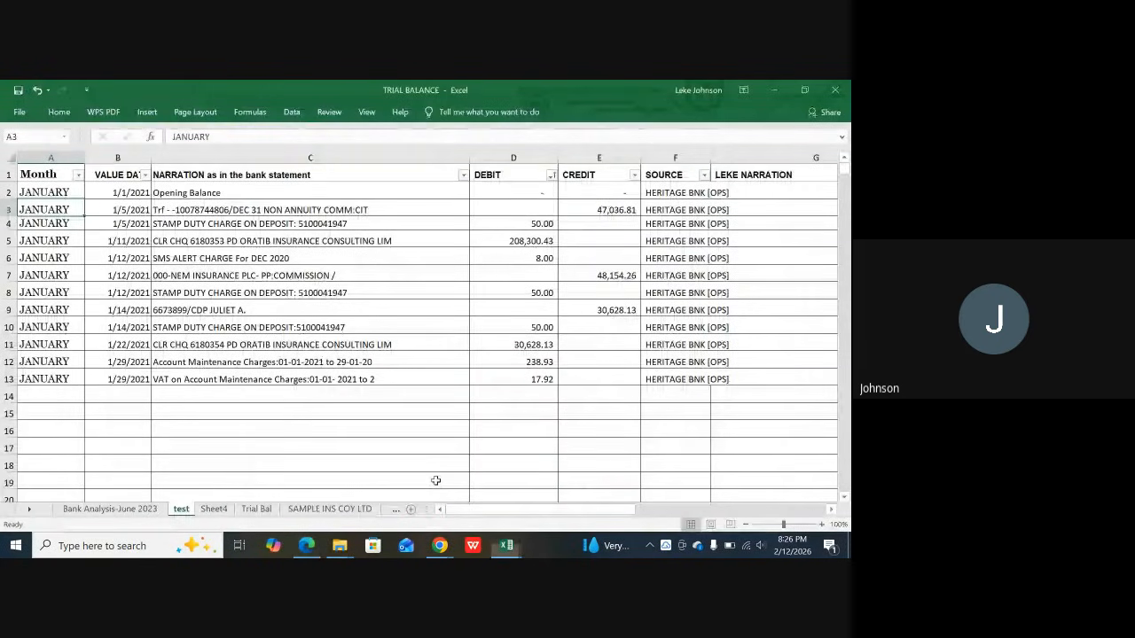
left_click(584, 190)
right_click(582, 189)
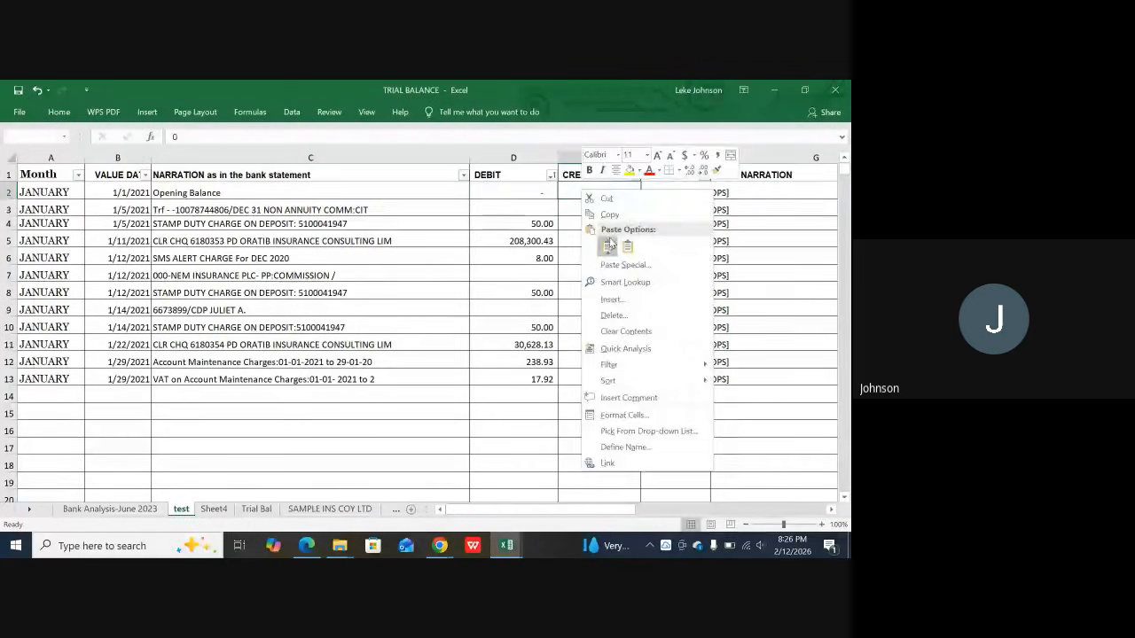
left_click(566, 186)
key("ctrl+v")
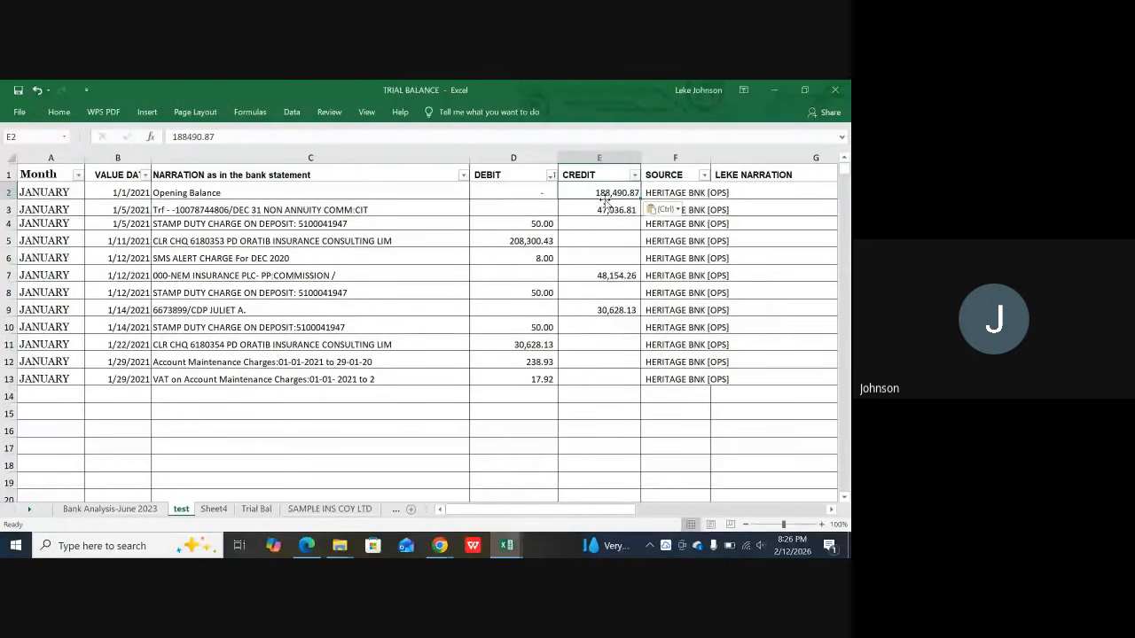
left_click(602, 224)
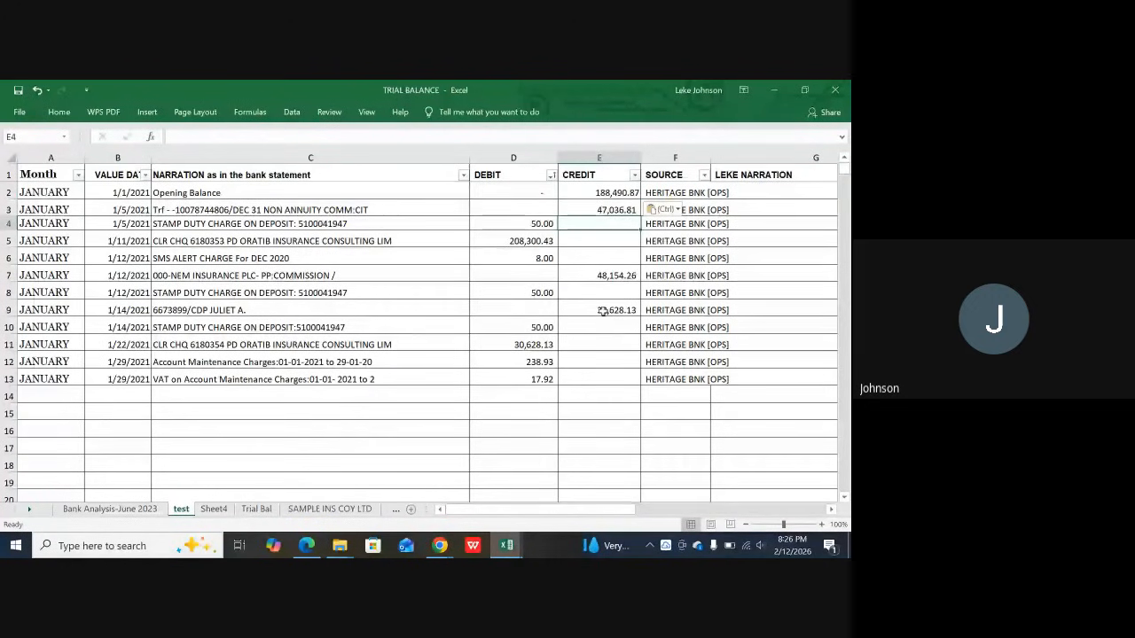
left_click(280, 196)
left_click(606, 186)
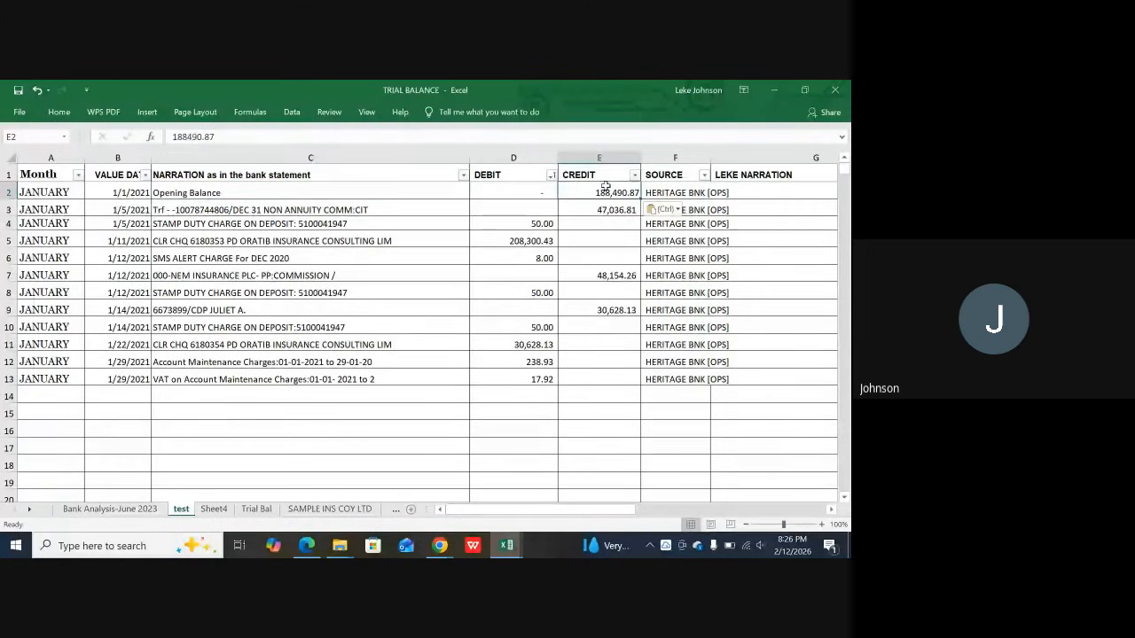
Step: Enter "HERITAGE BANK" as the custom narration of the opening balance row in cell G2
left_click(745, 193)
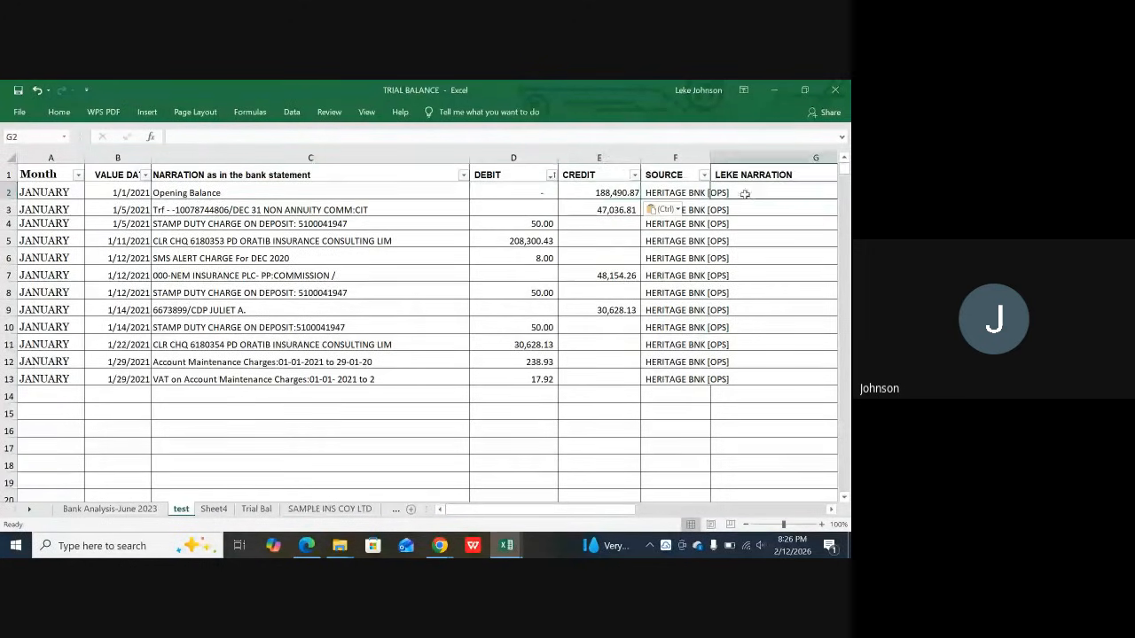
type("HE")
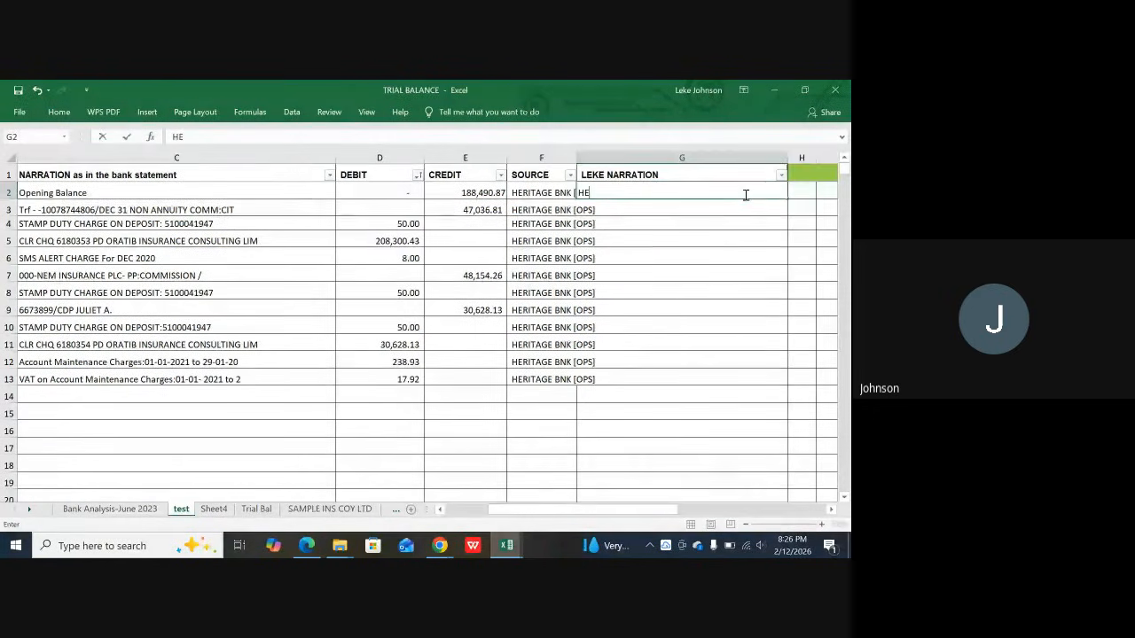
type("RITAGE BANK")
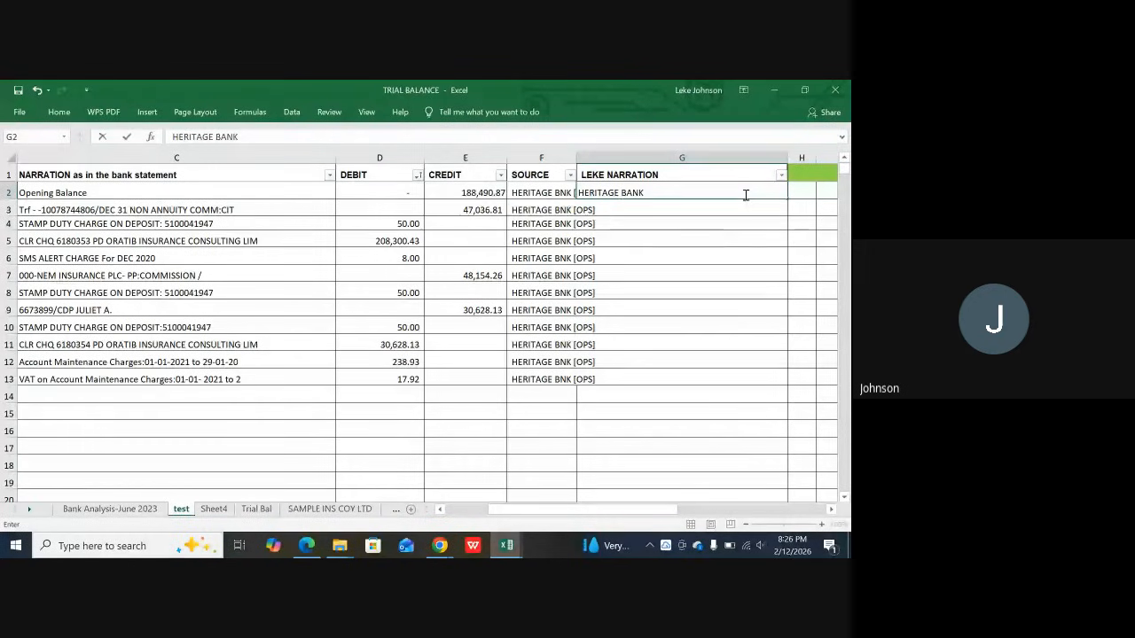
key("Return")
key("Return")
key("Return")
key("Return")
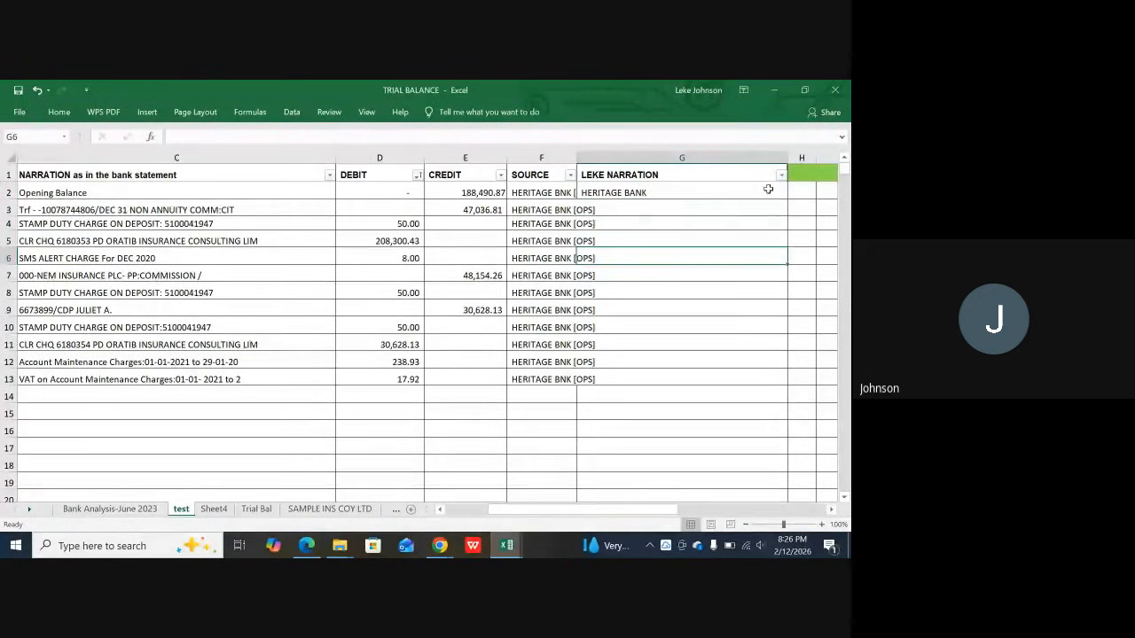
key("Return")
key("Return")
key("Return")
key("Return")
key("Return")
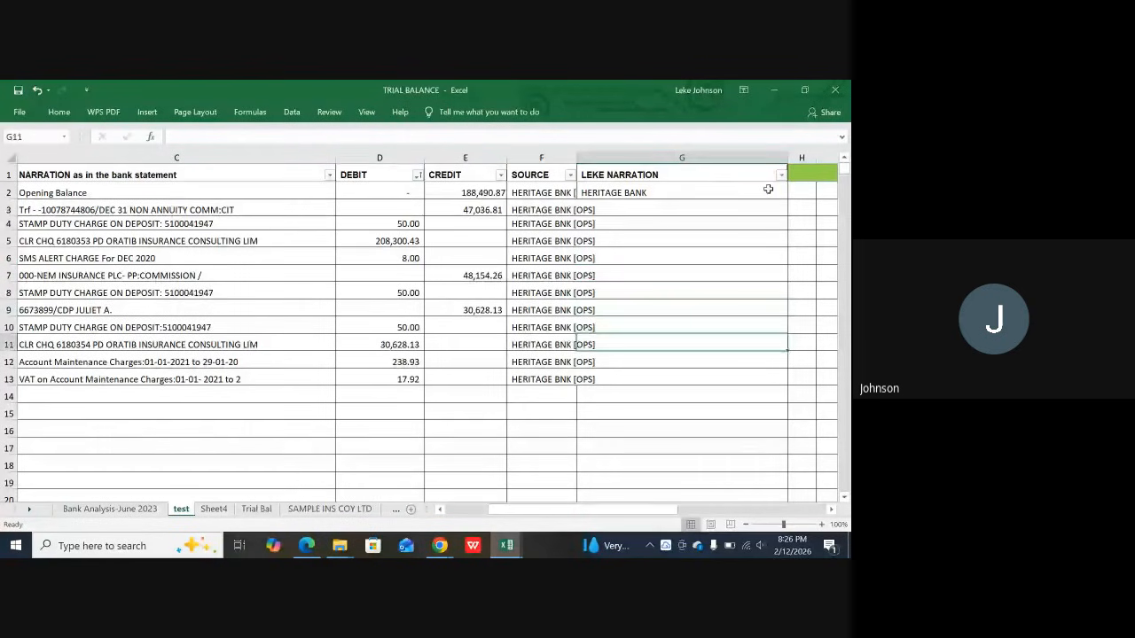
key("Return")
key("Return")
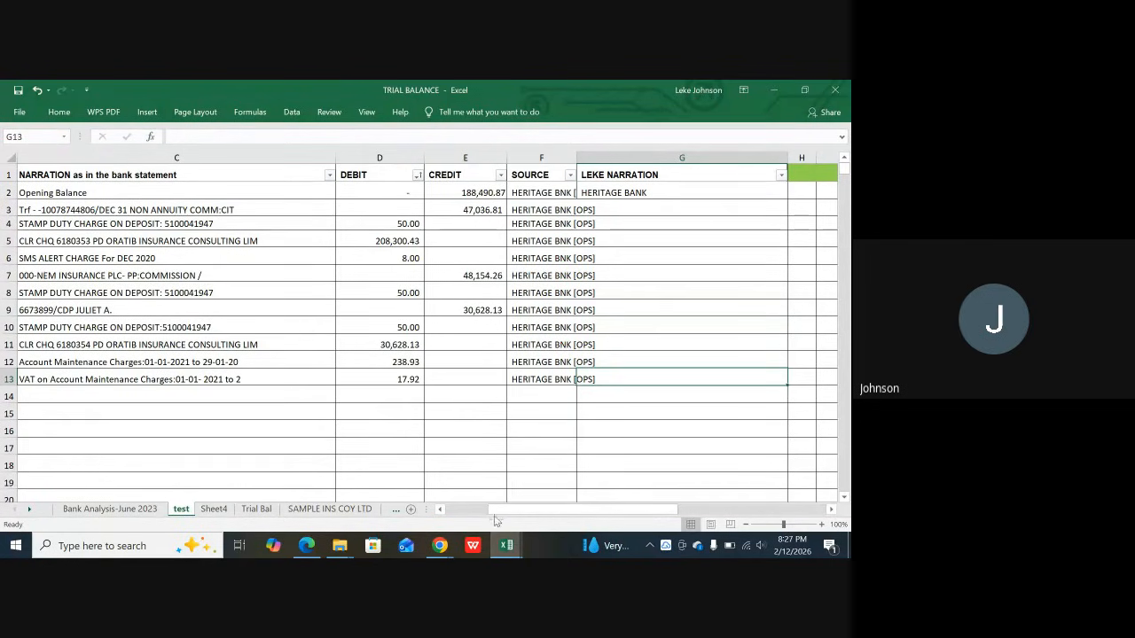
Step: Review the opening balance row, the source entries in F2:F13 and the filter options of the SOURCE column
left_click_drag(492, 512, 450, 517)
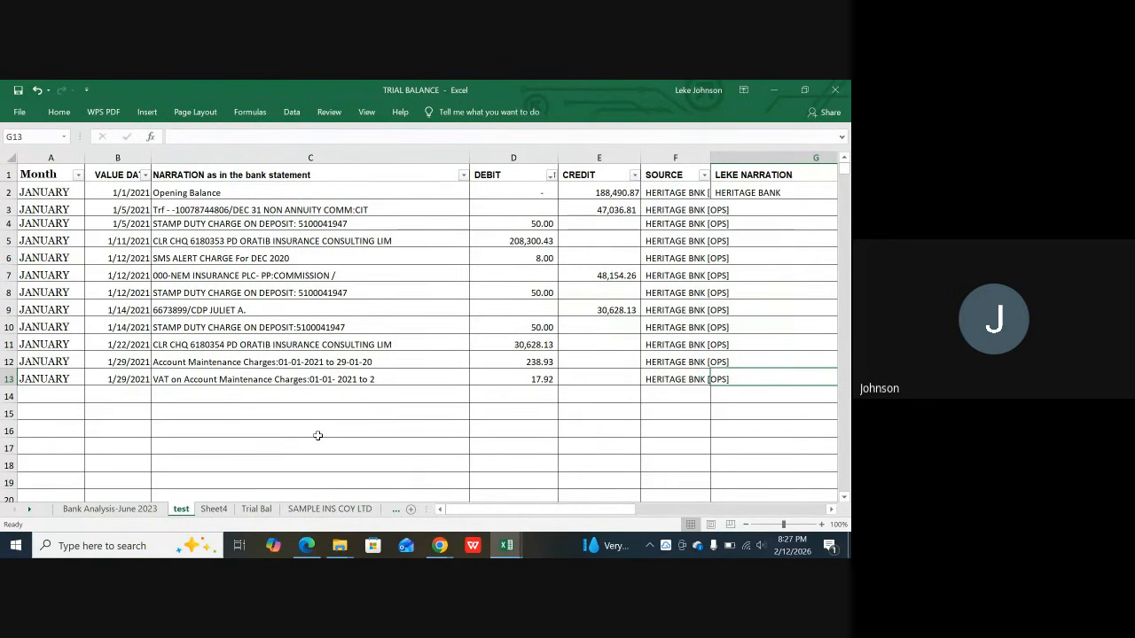
scroll(551, 364, "down", 1)
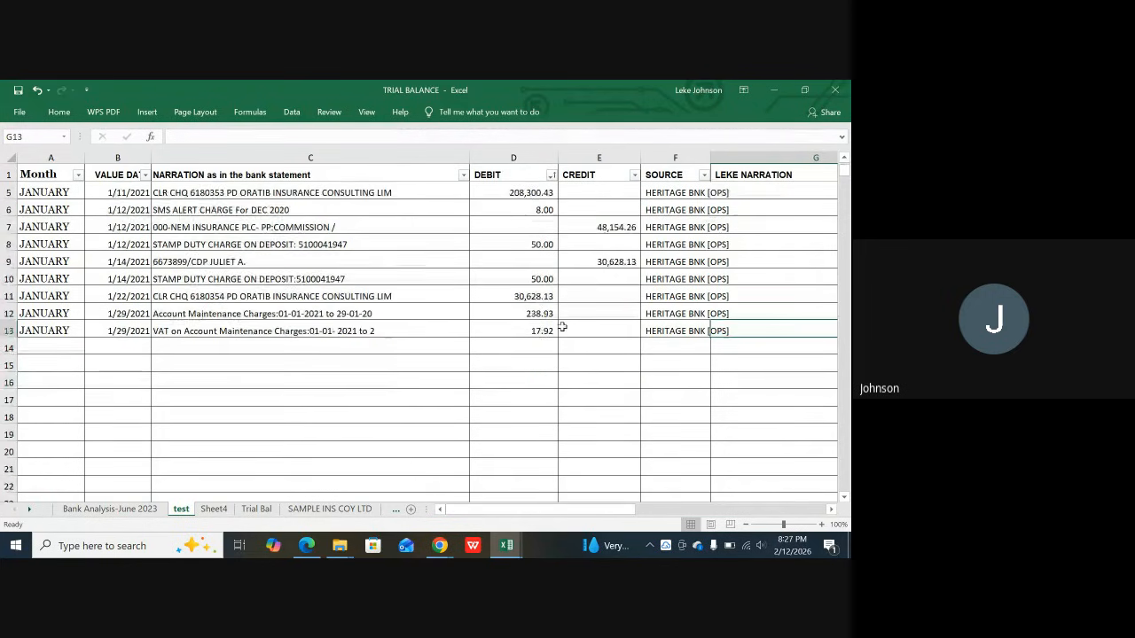
scroll(501, 397, "up", 1)
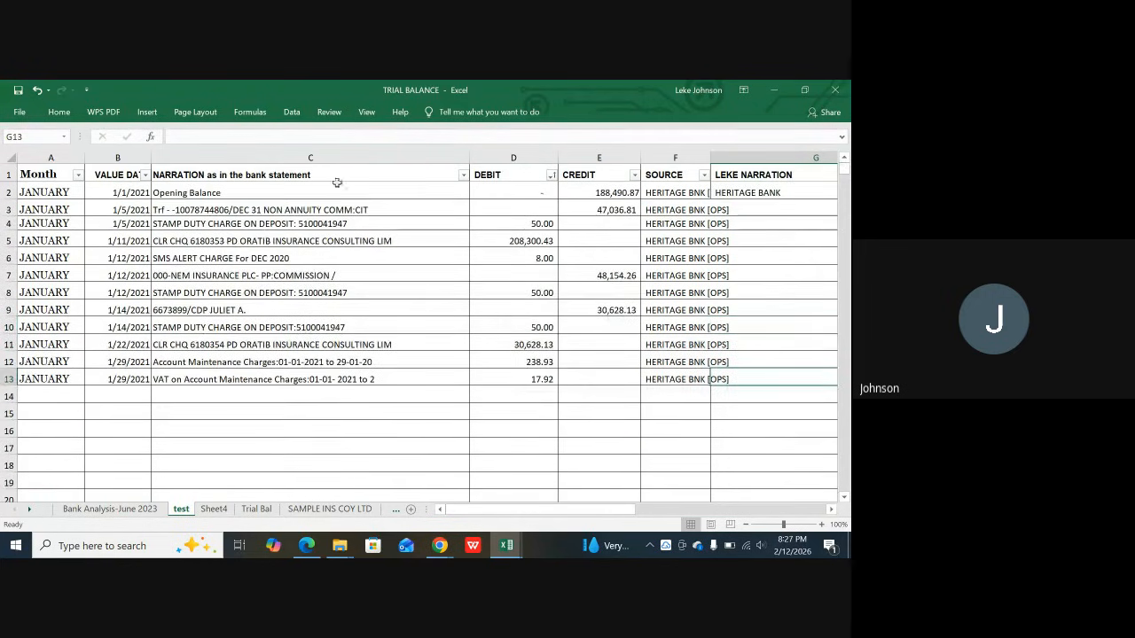
left_click(600, 193)
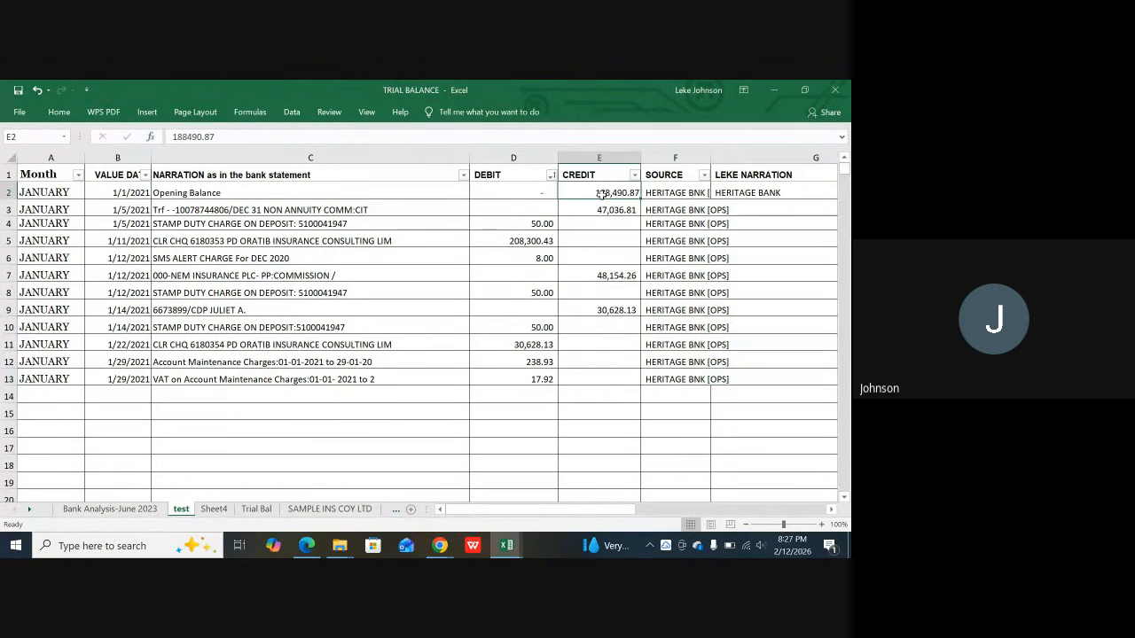
left_click(725, 190)
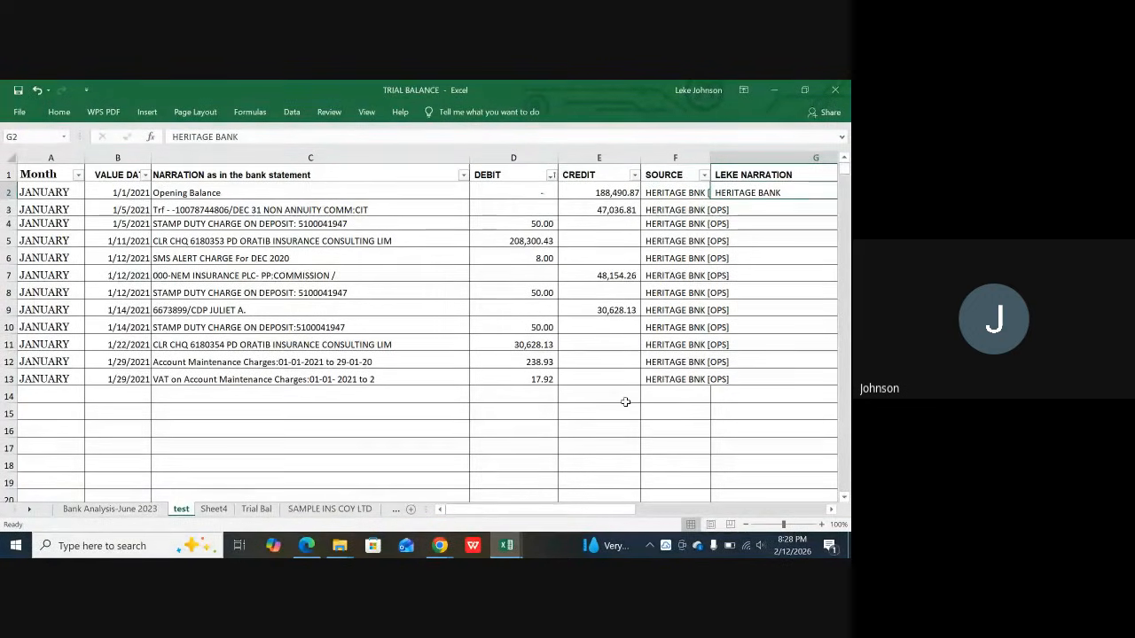
left_click(665, 181)
left_click_drag(666, 193, 659, 372)
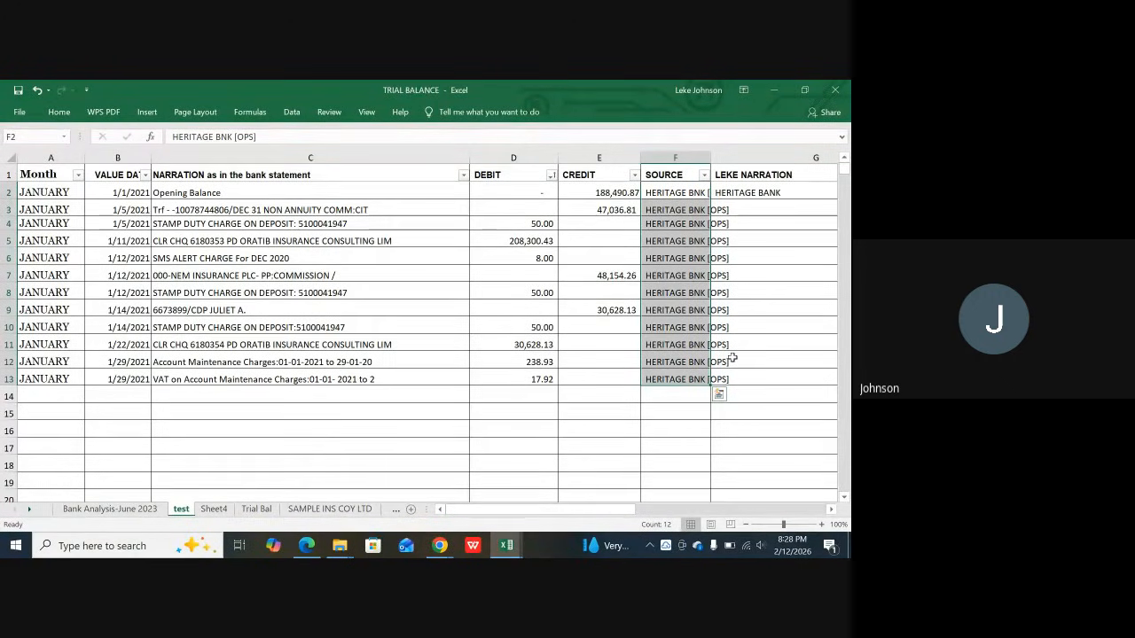
scroll(417, 444, "down", 1)
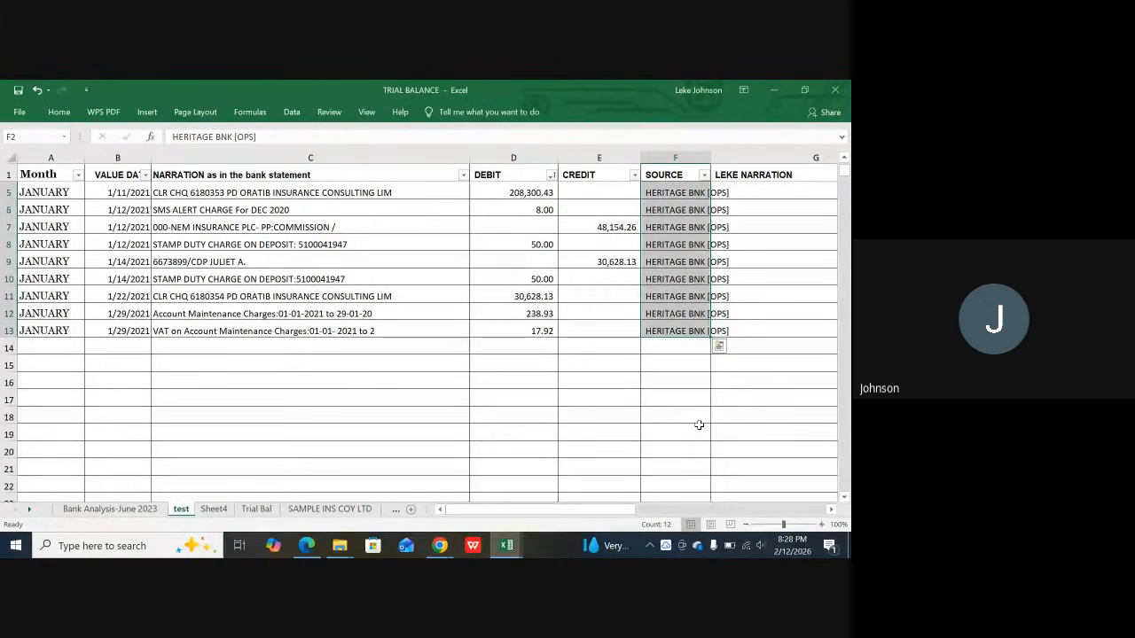
scroll(699, 423, "up", 1)
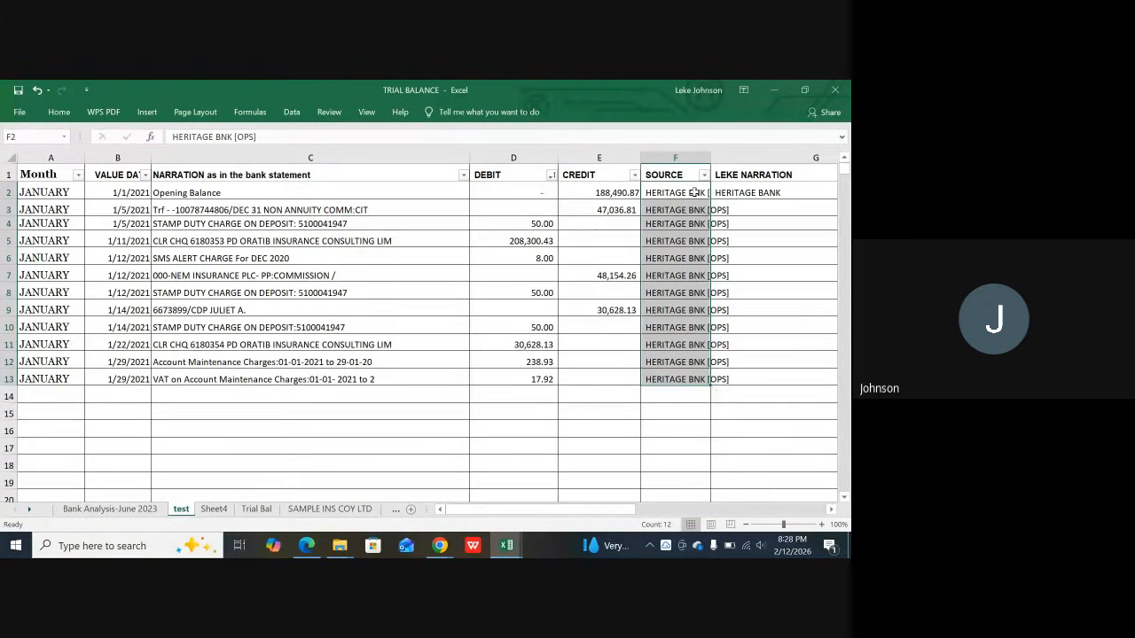
left_click(700, 171)
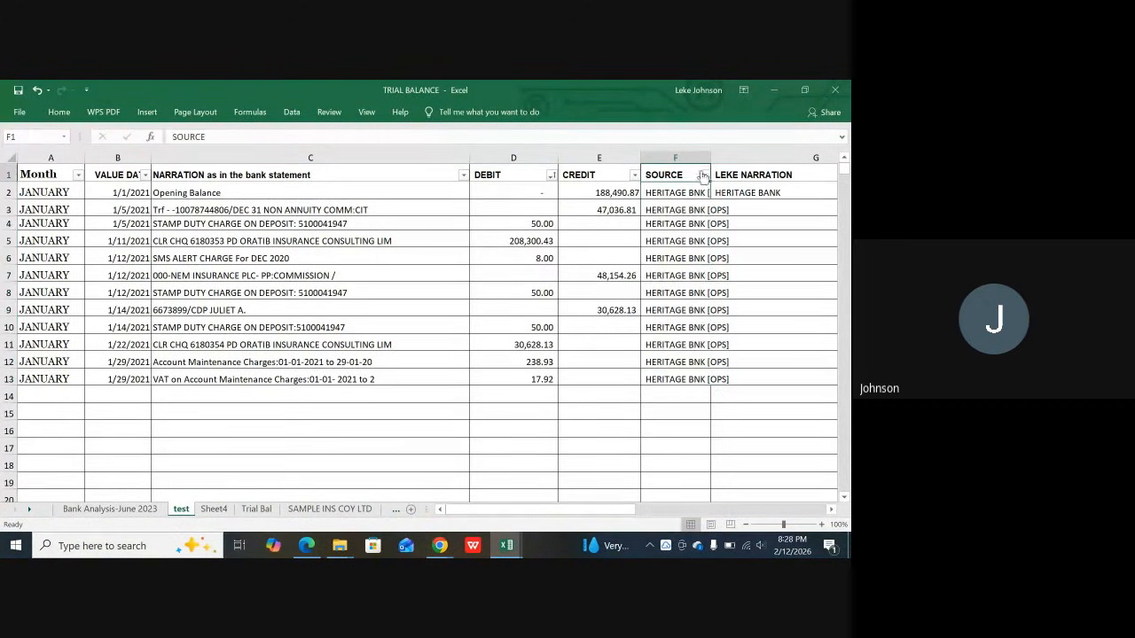
left_click(705, 174)
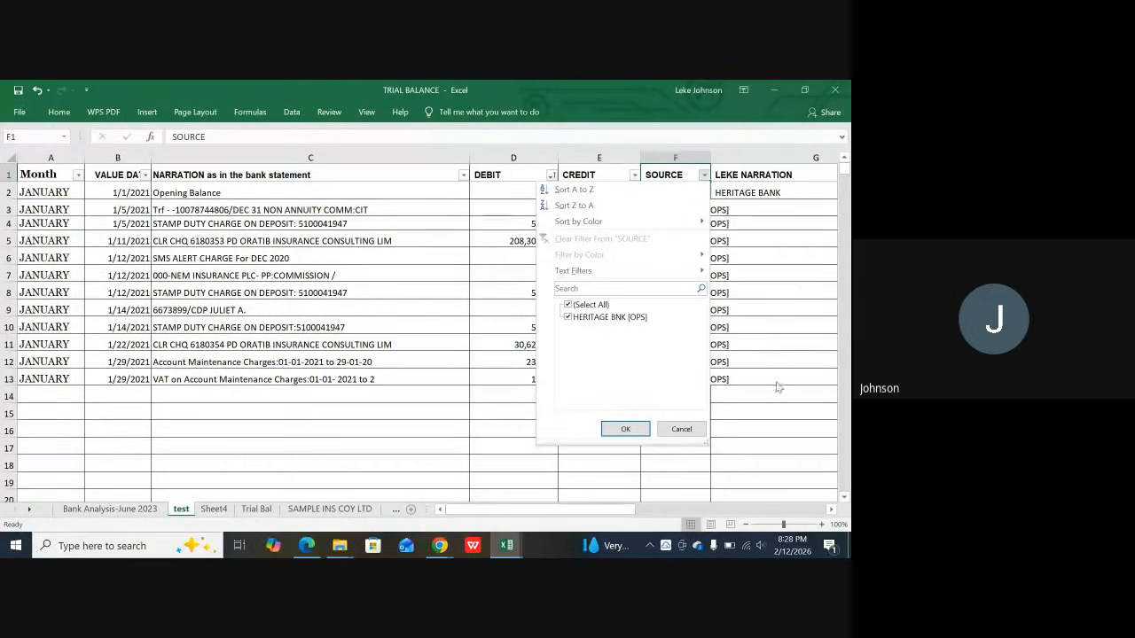
left_click(778, 412)
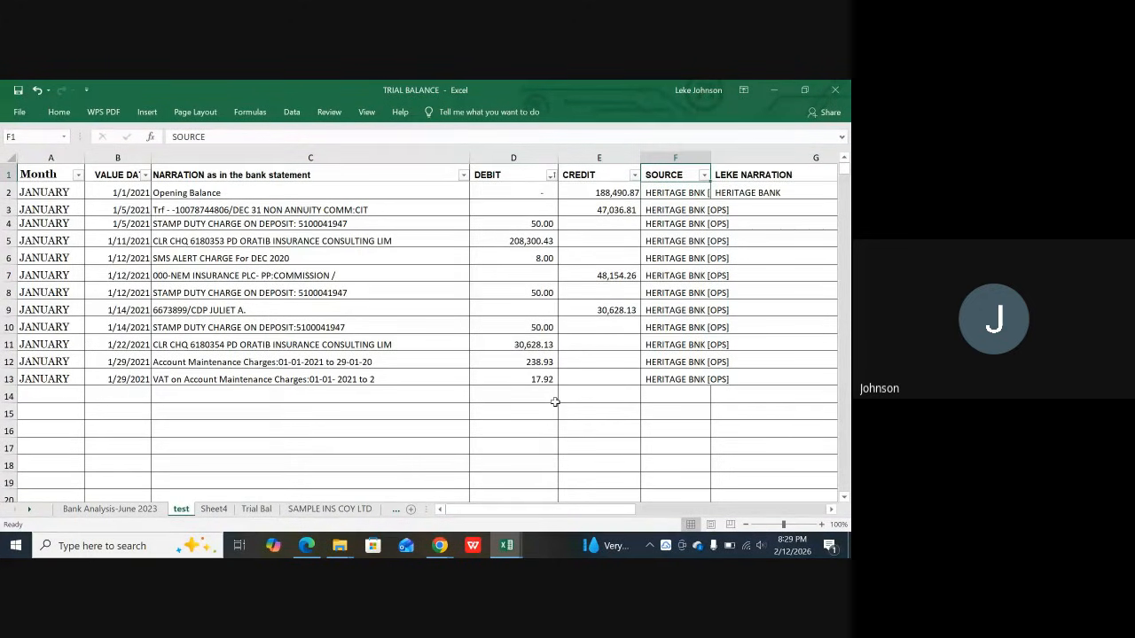
Step: Review the month, value date, narration and debit columns of the test sheet
left_click(32, 175)
left_click(40, 275)
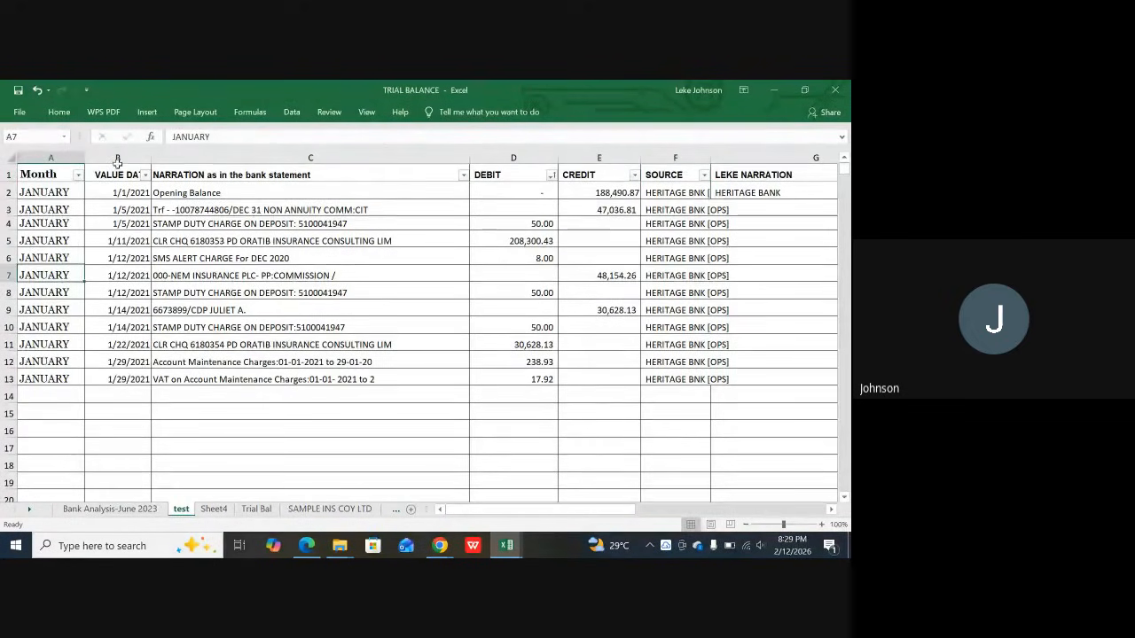
left_click(117, 173)
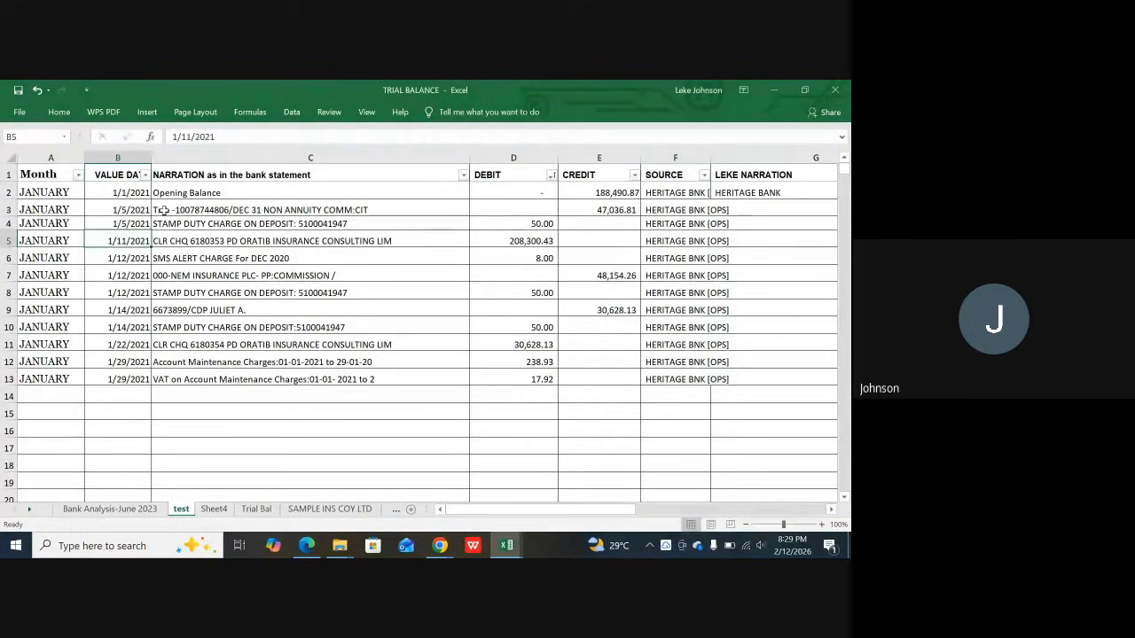
left_click(201, 174)
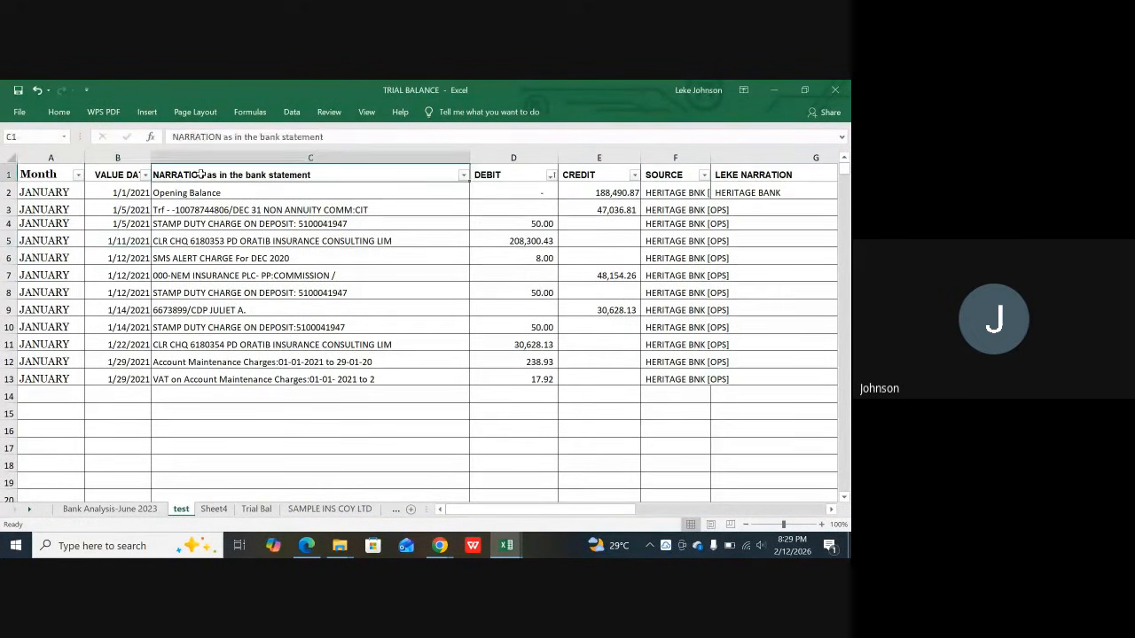
left_click(263, 274)
left_click(509, 172)
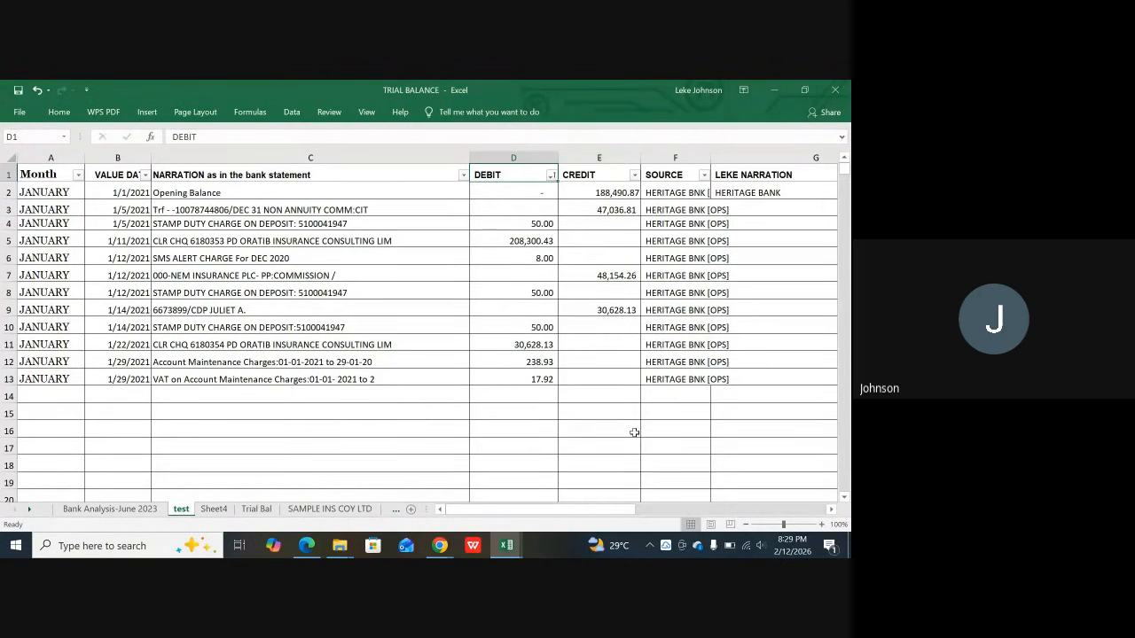
Step: Review the source and custom narration headers, the bank narrations in C2:C13 and the opening balance entries in E2 and G2
left_click(663, 175)
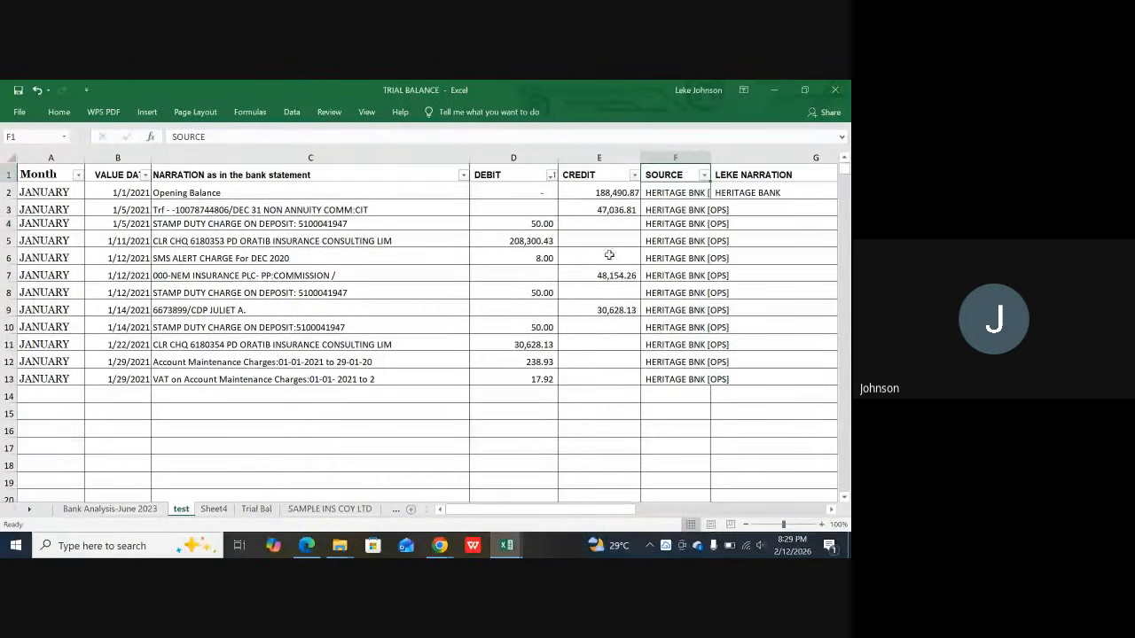
left_click(779, 177)
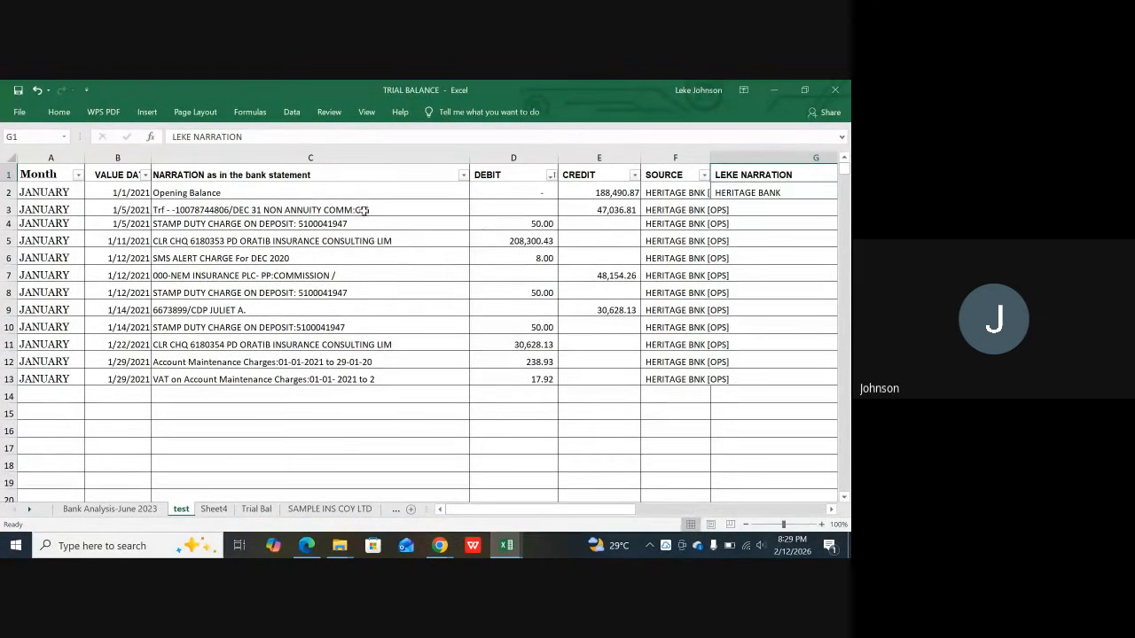
left_click_drag(293, 194, 289, 381)
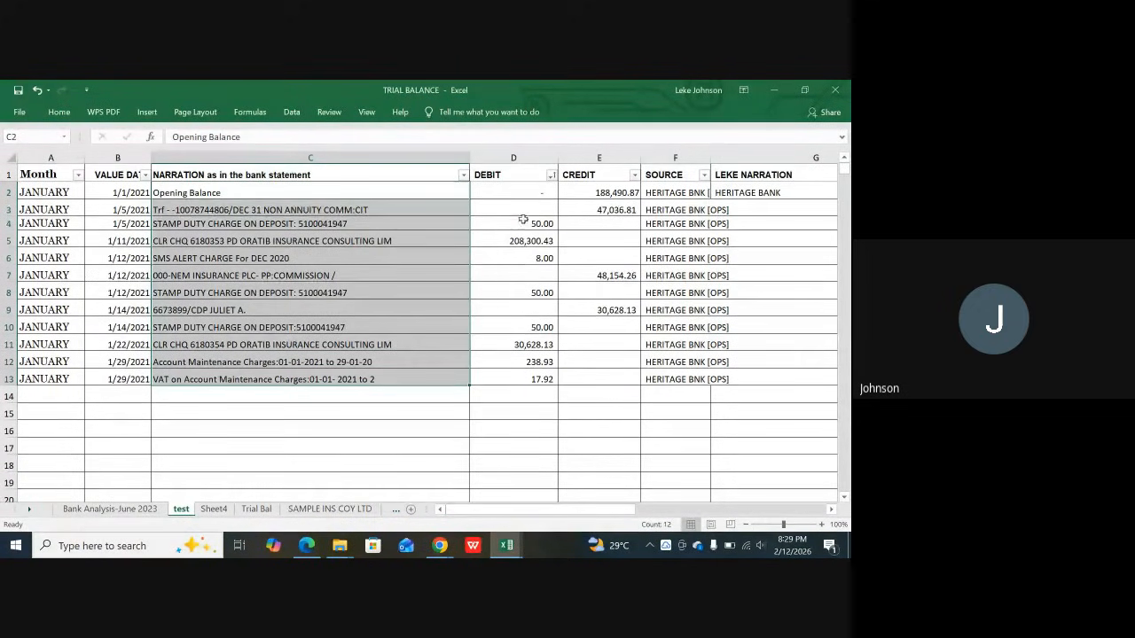
left_click(601, 190)
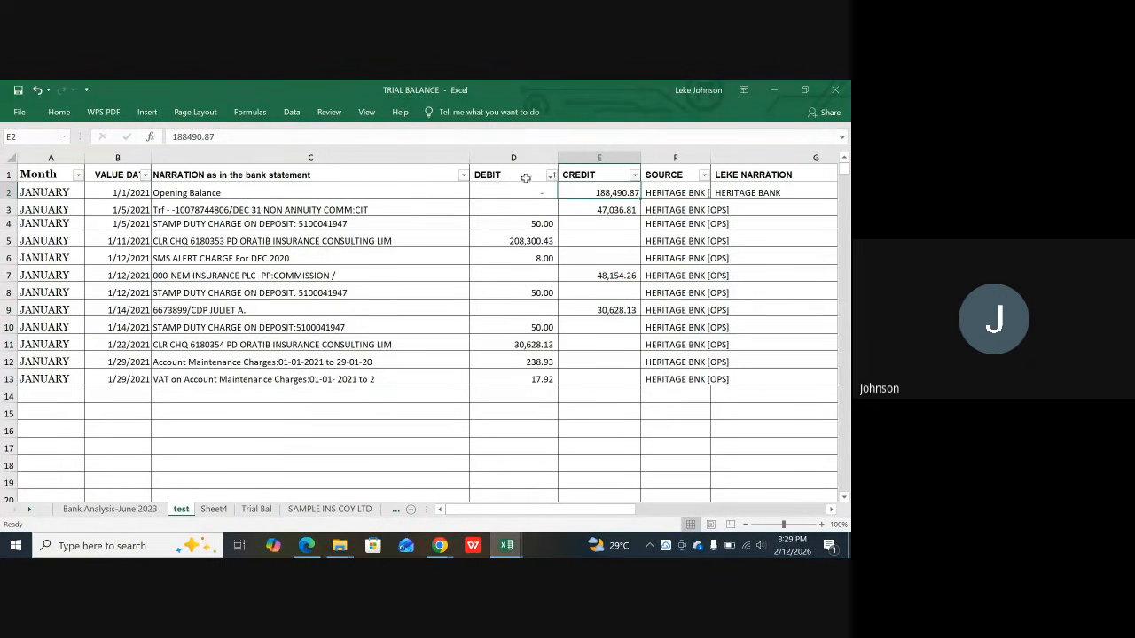
left_click(738, 188)
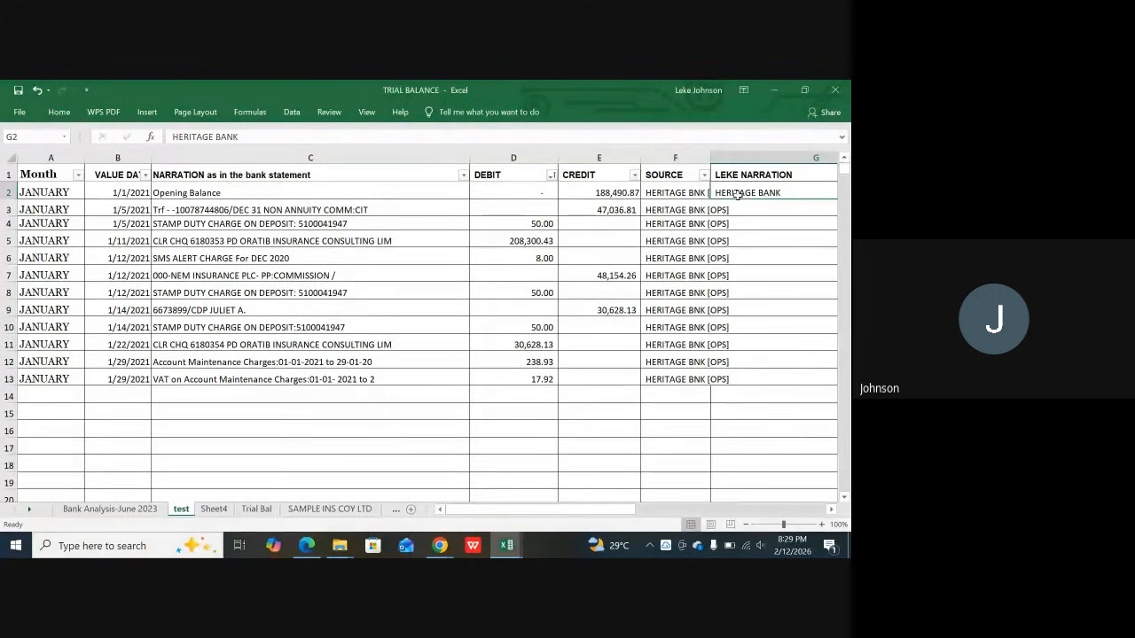
Step: Extend the opening balance narration in cell C2 to read "Opening Balance- Heritage Bank"
double_click(271, 192)
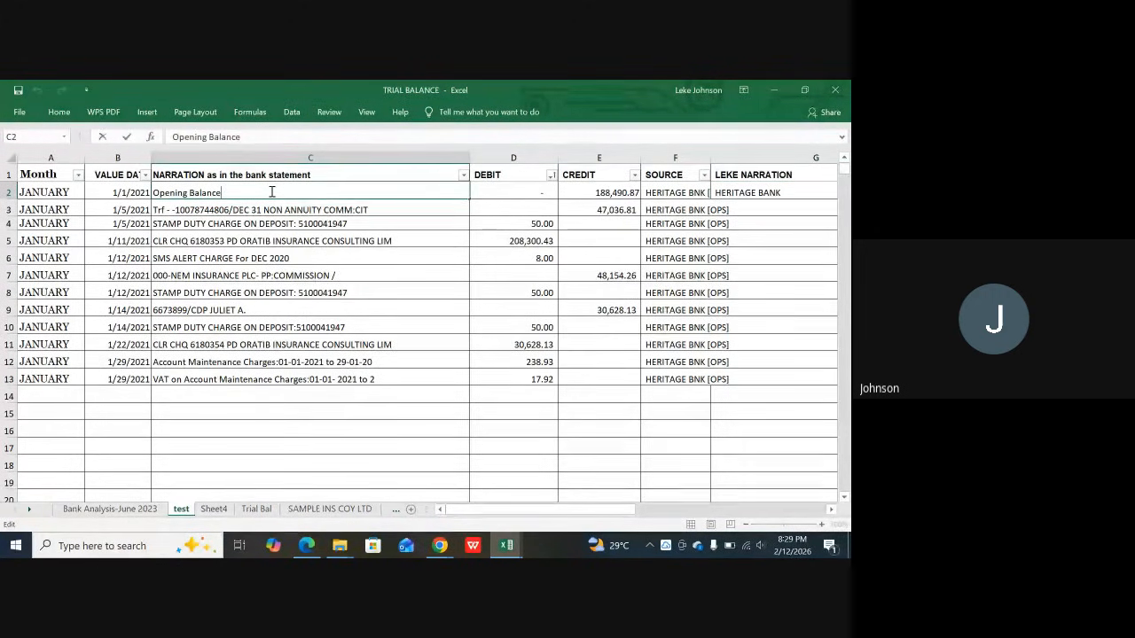
type("0")
key("BackSpace")
type("- Herita")
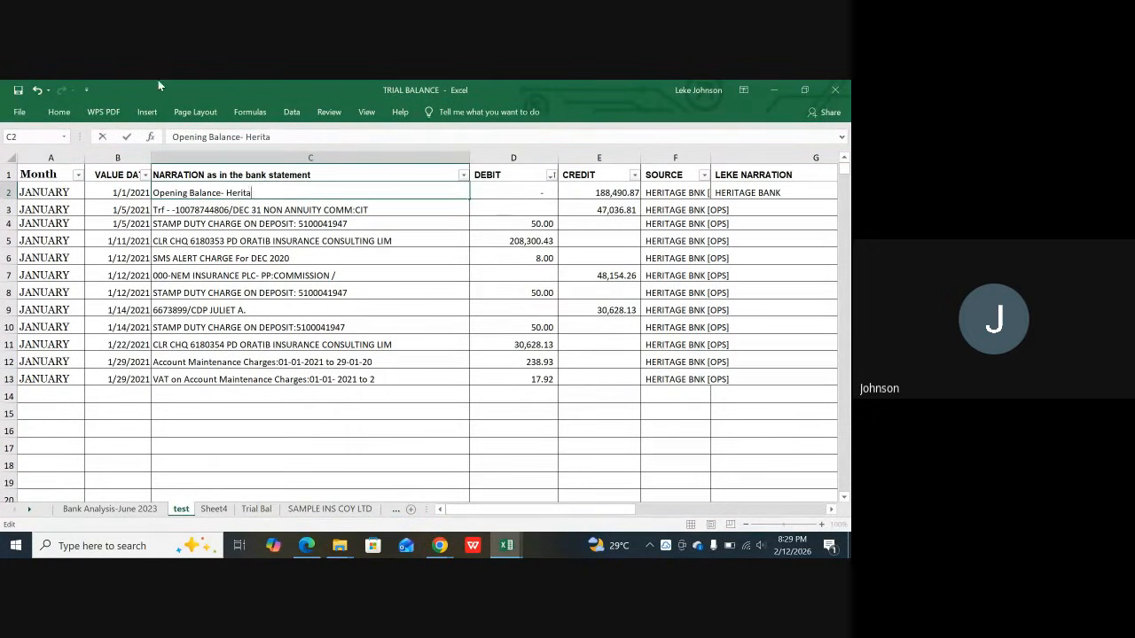
type("ge Bank")
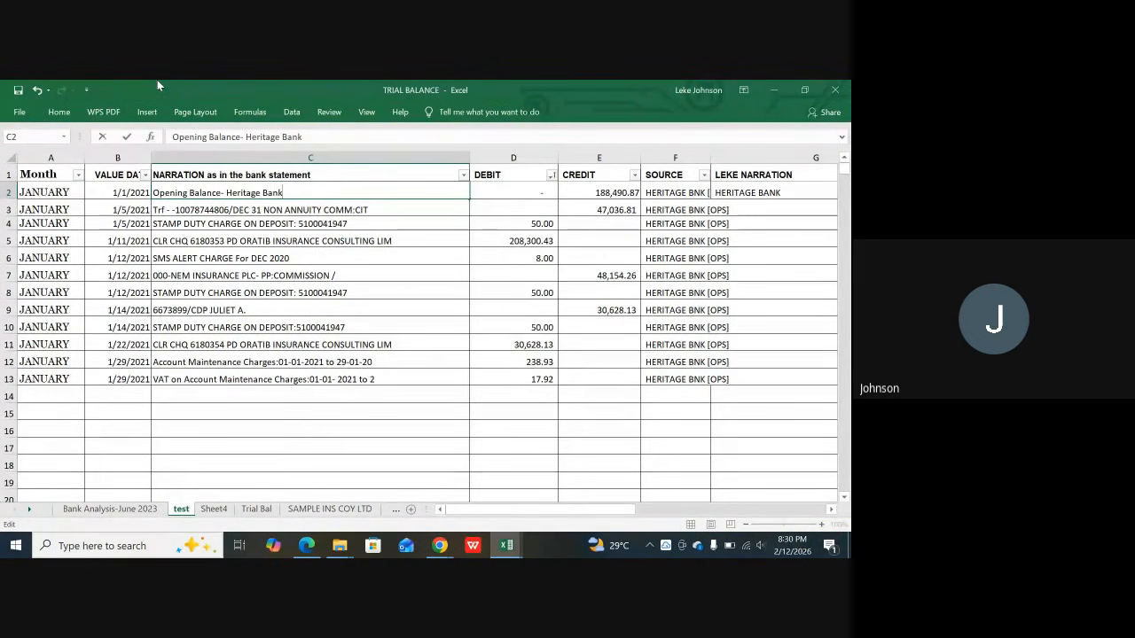
key("Return")
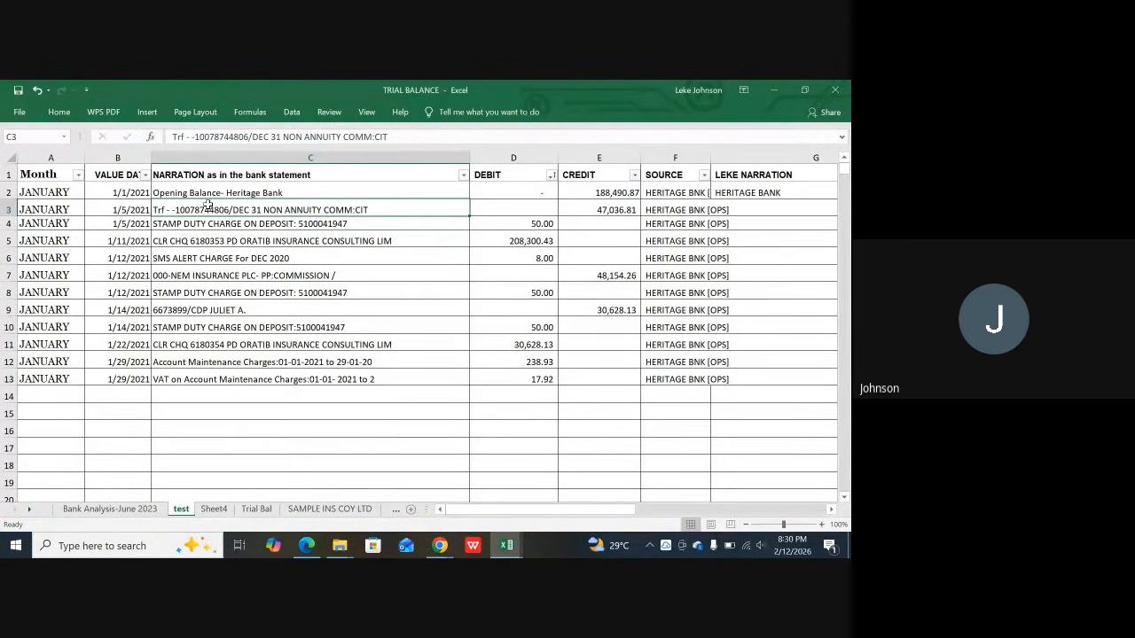
left_click(251, 194)
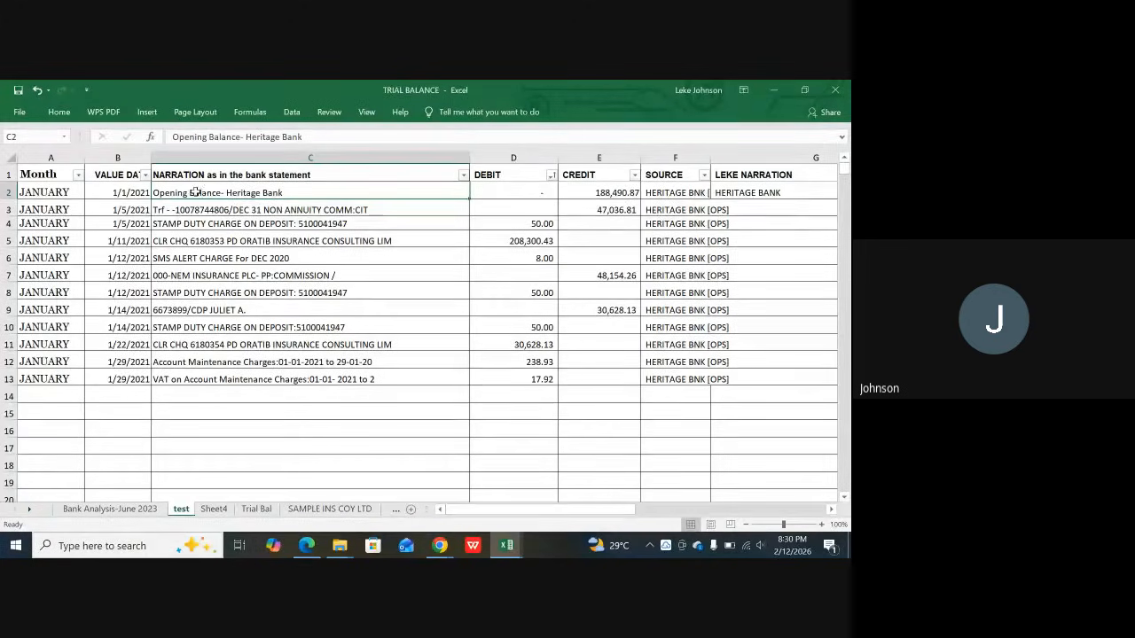
Step: Insert AutoSum totals for the debit and credit columns in cells D16:E16 below the transactions
scroll(474, 254, "down", 2)
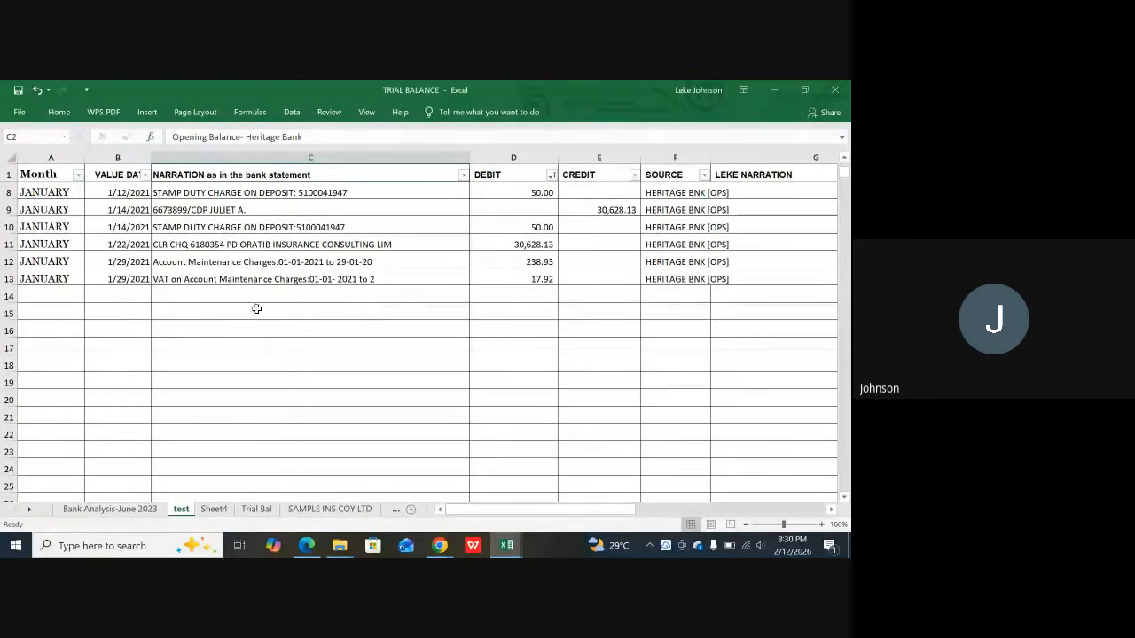
scroll(376, 325, "up", 2)
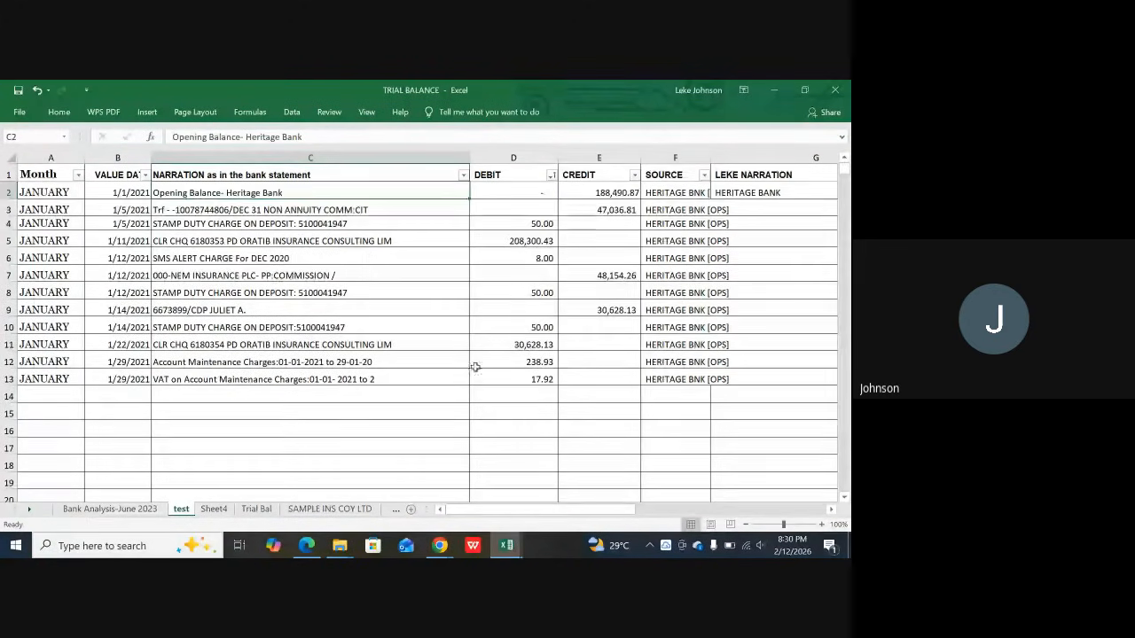
left_click(610, 191)
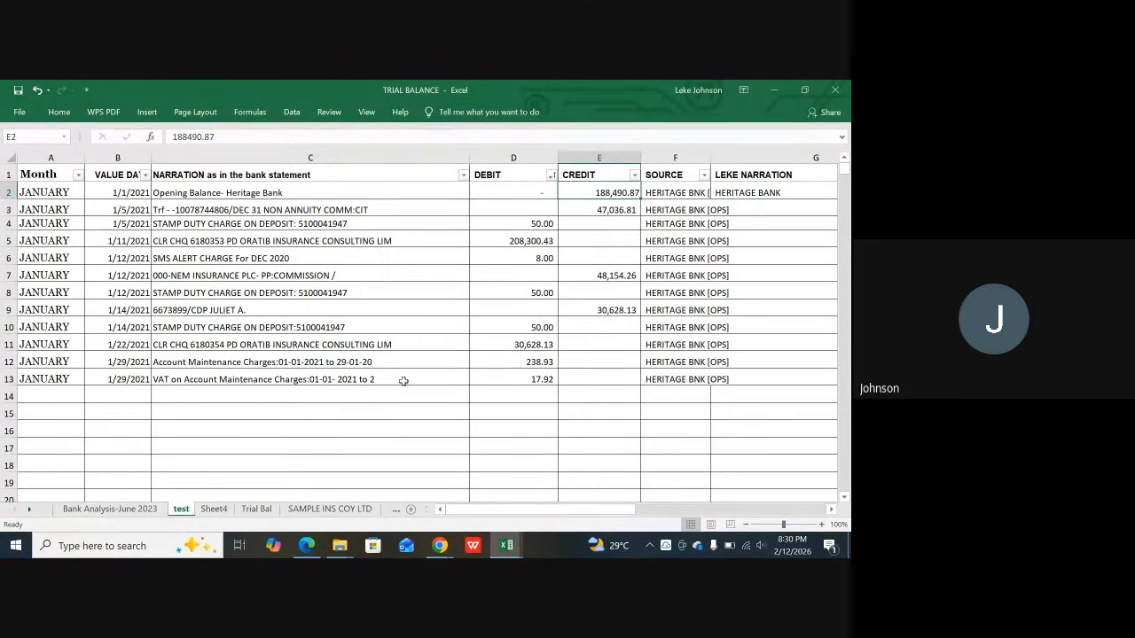
scroll(405, 381, "down", 1)
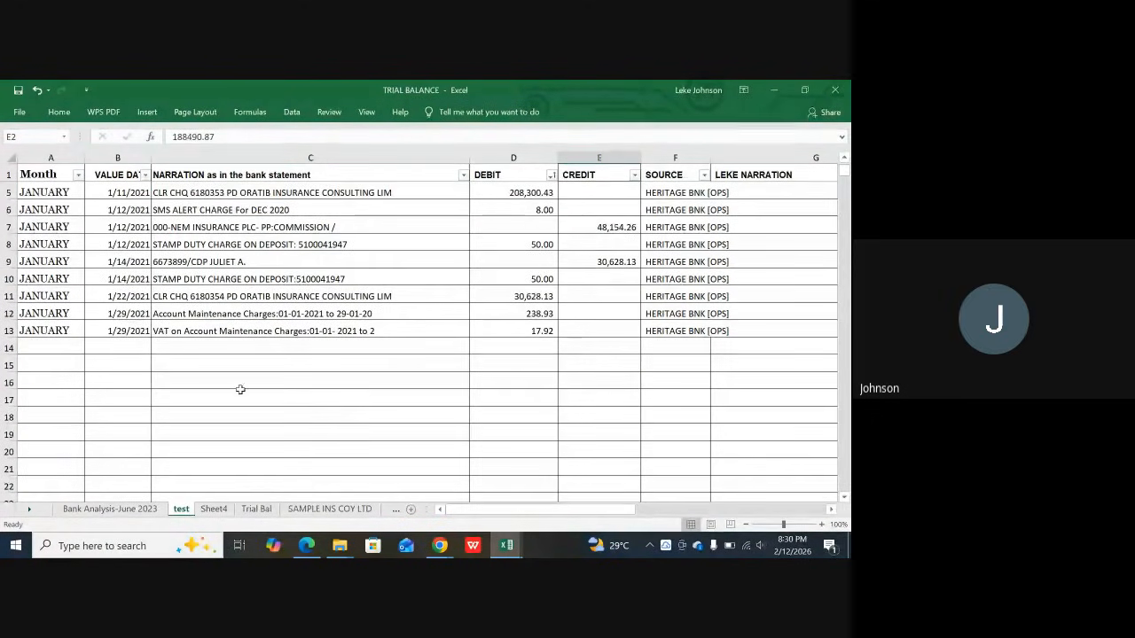
left_click(535, 381)
left_click_drag(535, 382, 557, 378)
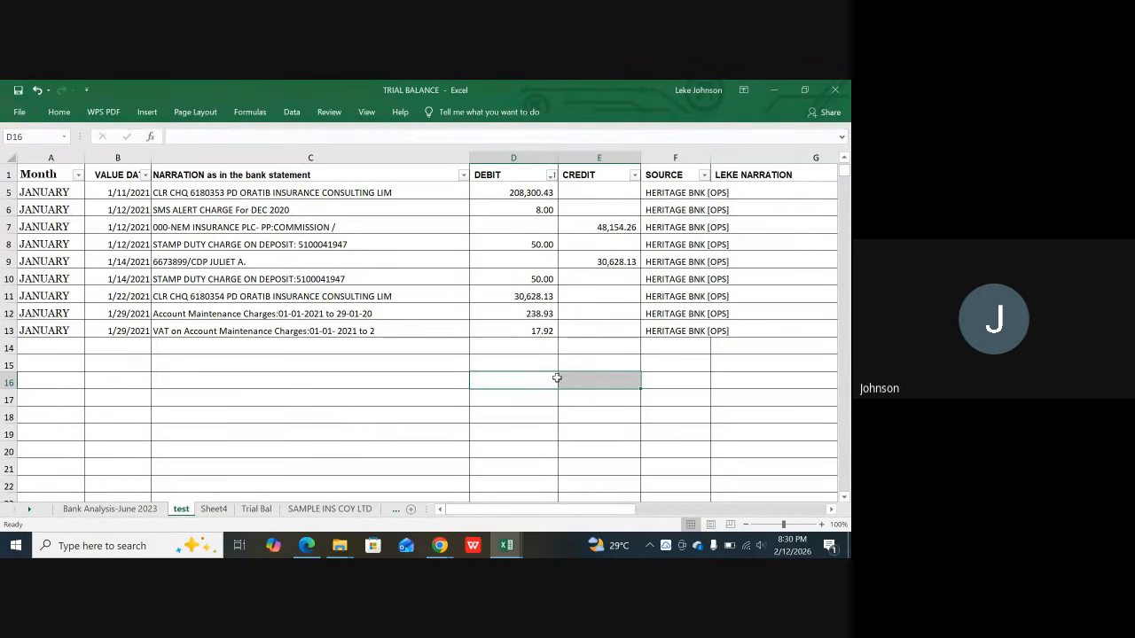
key("alt+equal")
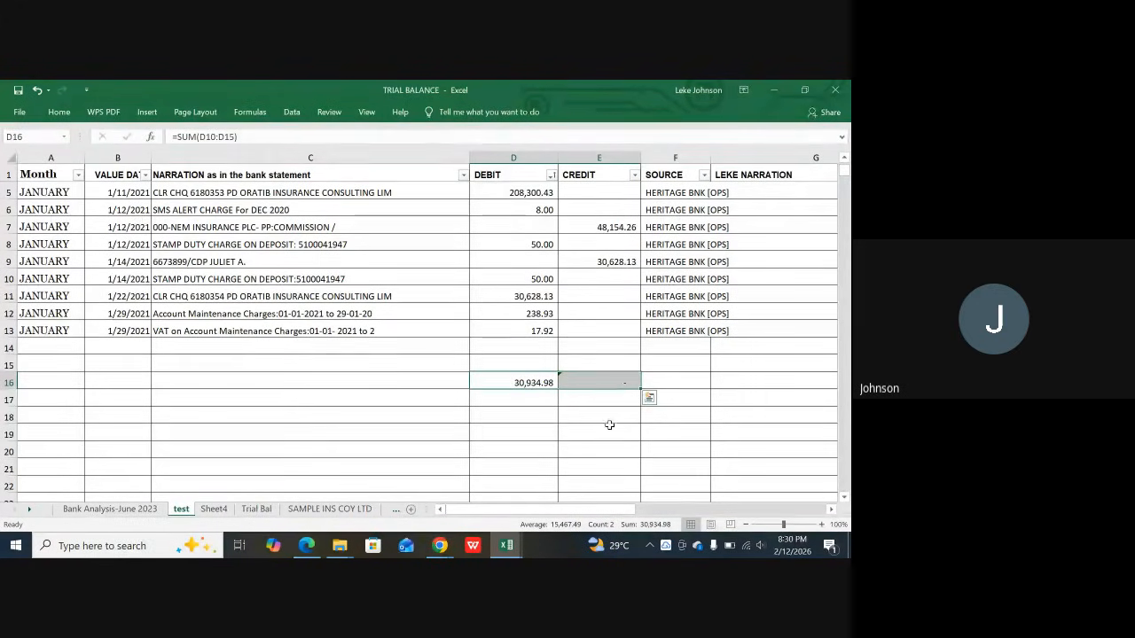
left_click(584, 410)
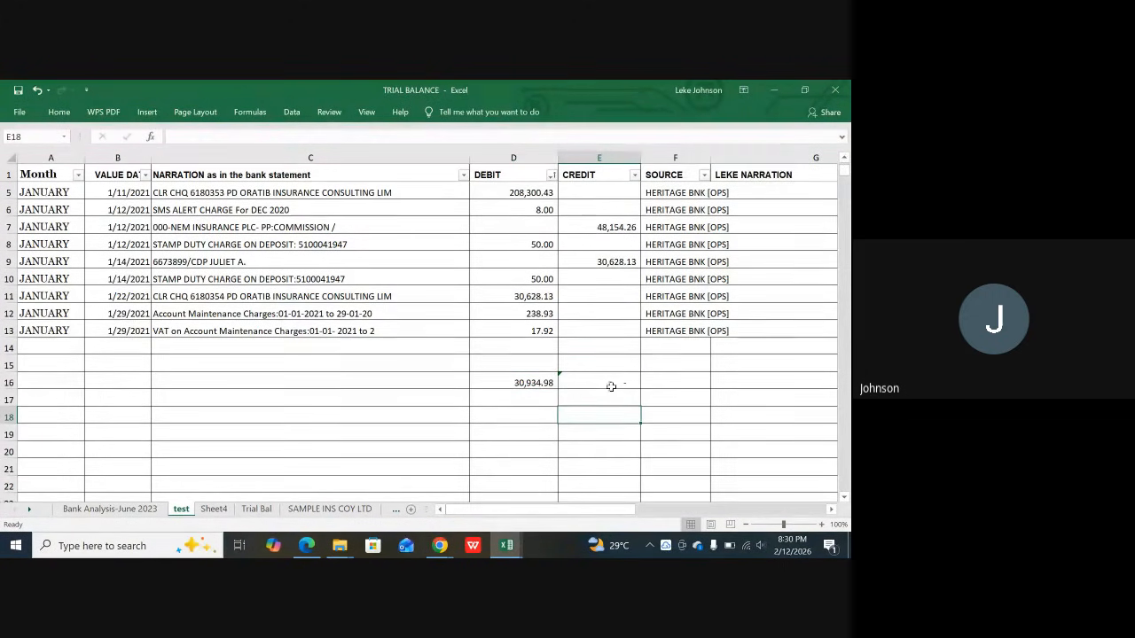
Step: Examine the blank cells in the debit and credit columns and the range summed by the formula in D16
left_click(531, 255)
left_click(530, 230)
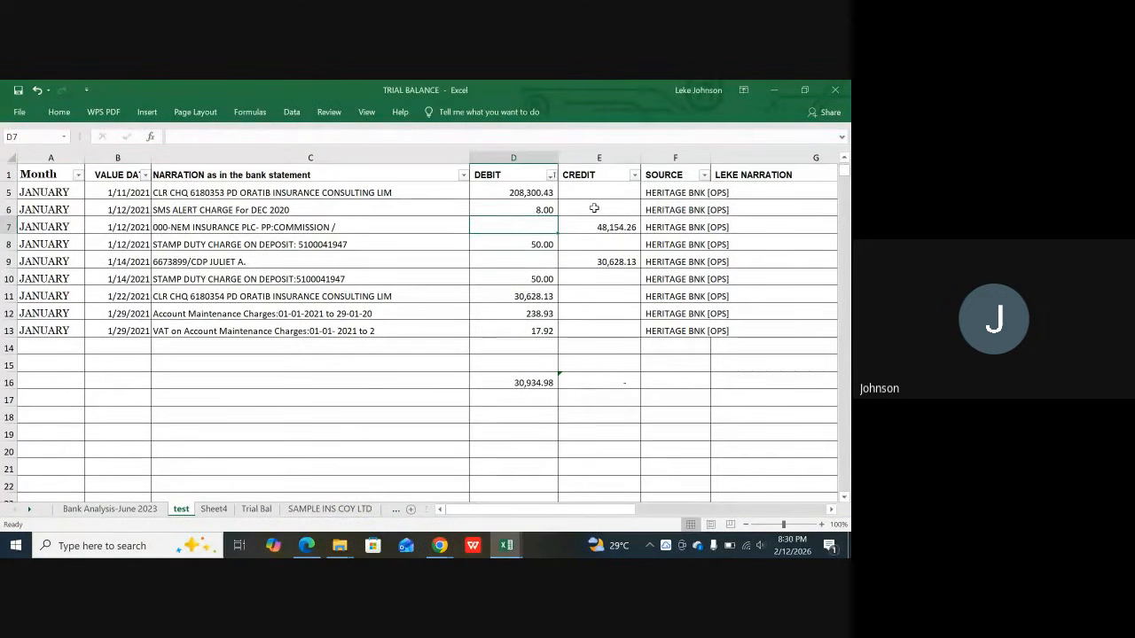
left_click(593, 208)
scroll(613, 207, "up", 1)
left_click(601, 234)
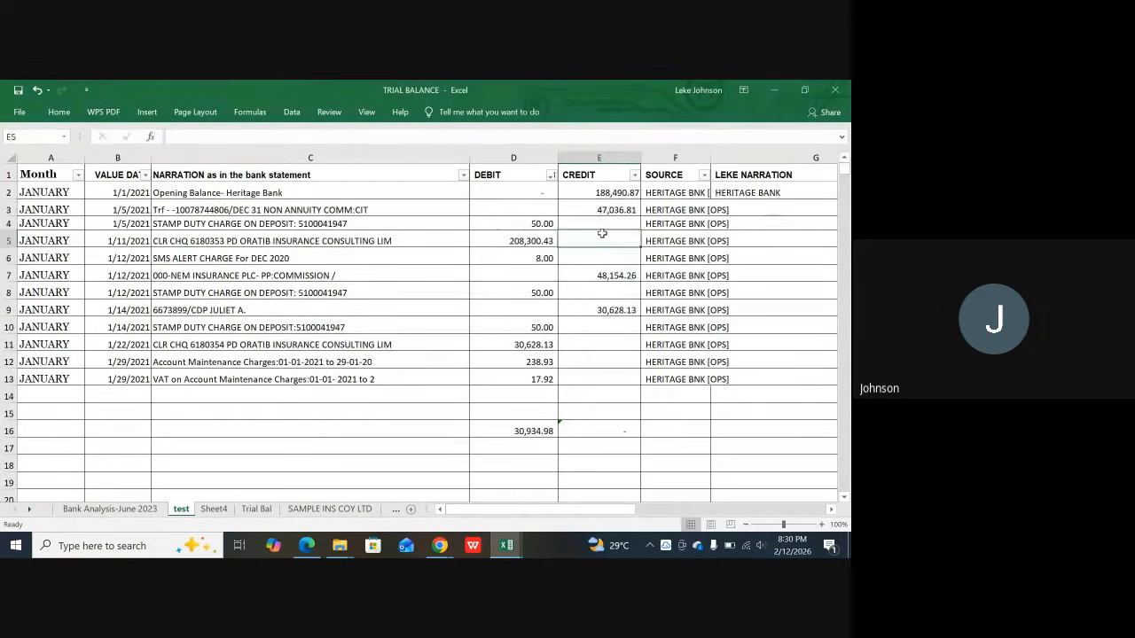
left_click(533, 210)
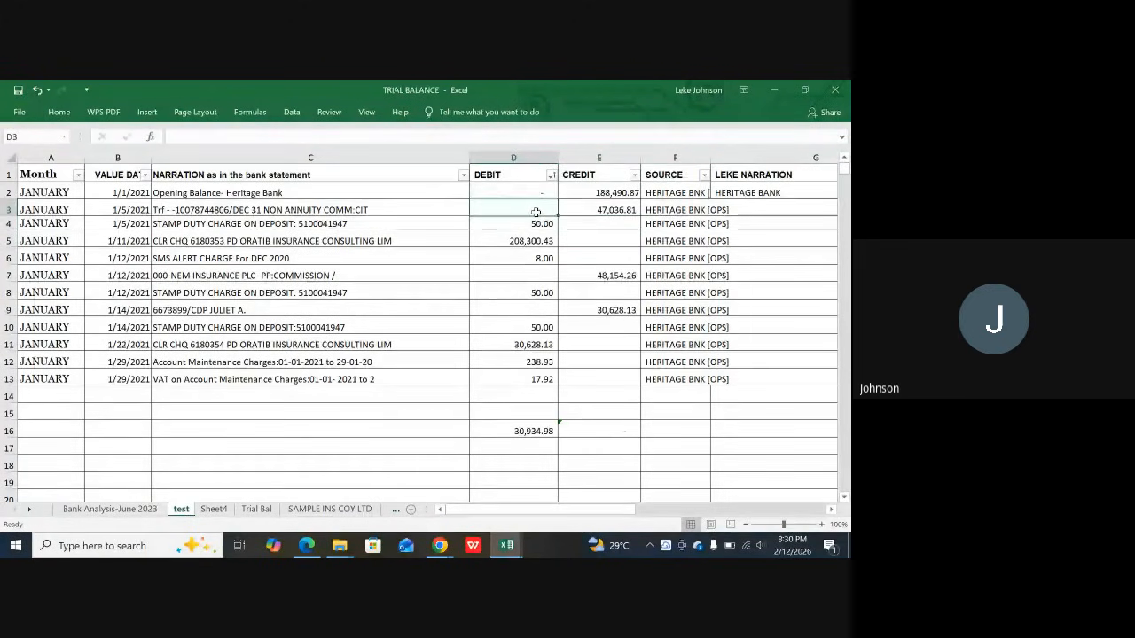
left_click(518, 430)
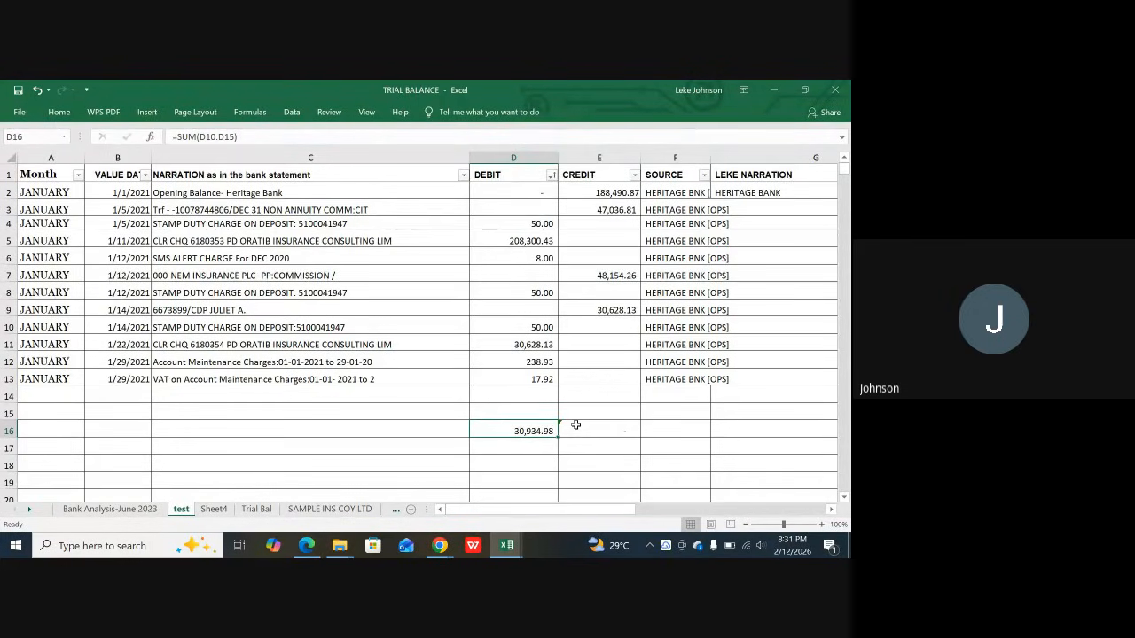
Step: Enter an opening curly bracket "{" in cell D18 below the debit total and indent it with leading spaces
scroll(531, 452, "down", 1)
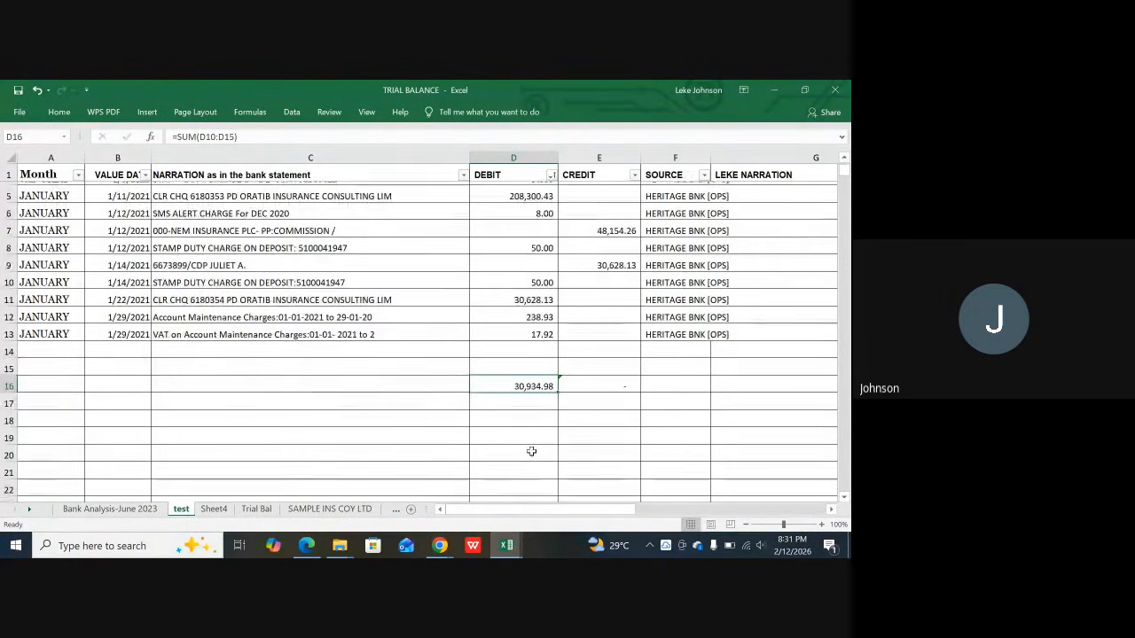
left_click(527, 416)
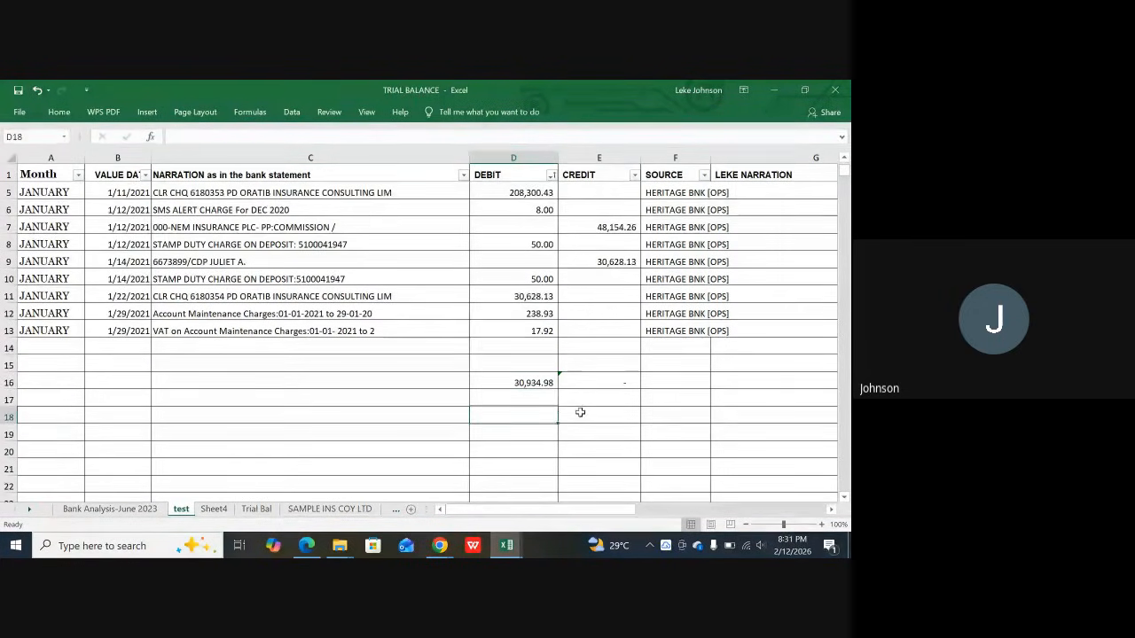
type("{")
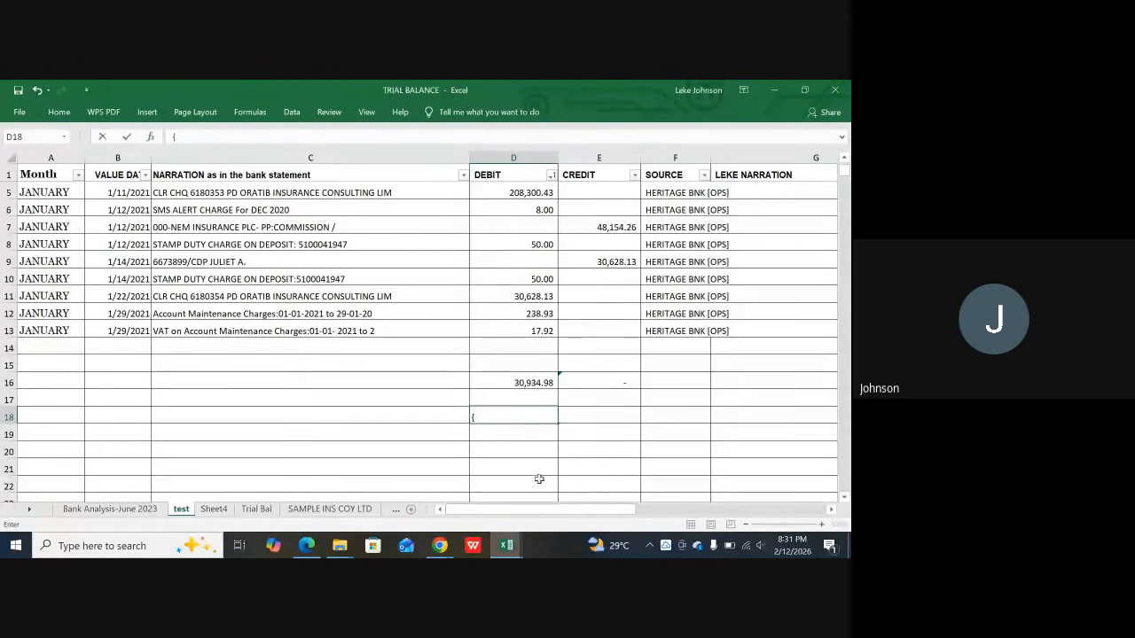
left_click(497, 435)
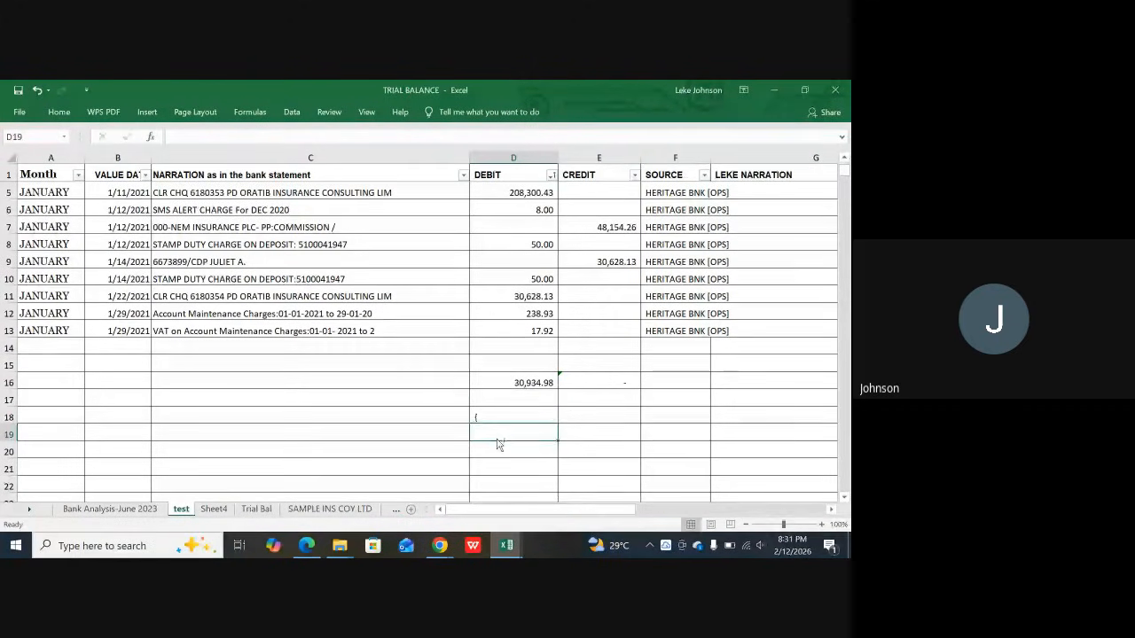
scroll(498, 443, "up", 5, "ctrl")
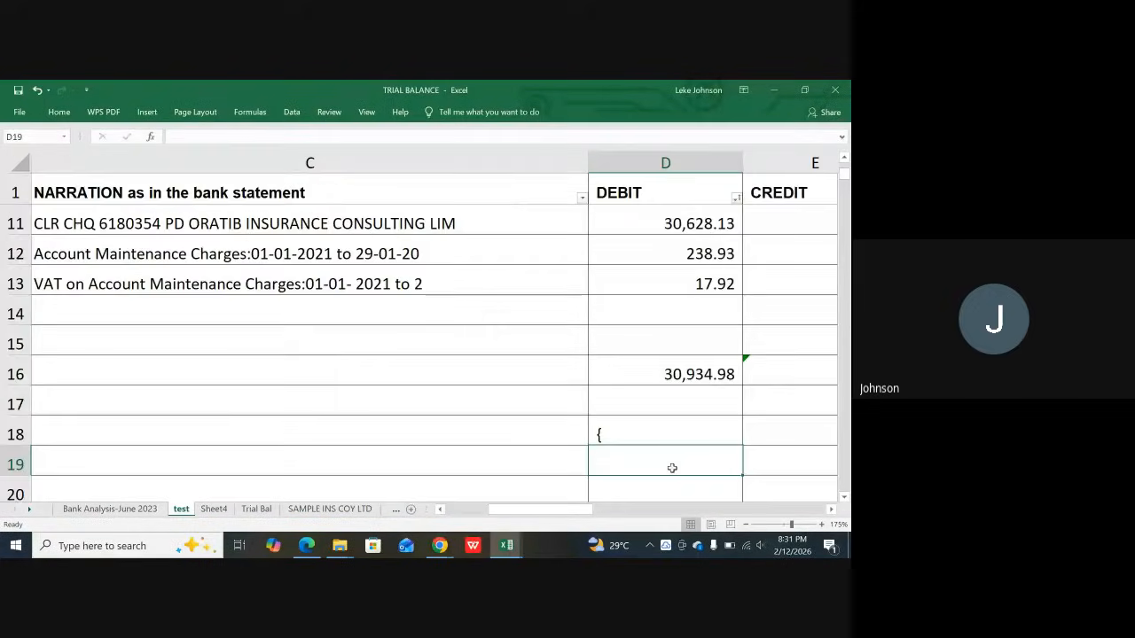
left_click(598, 434)
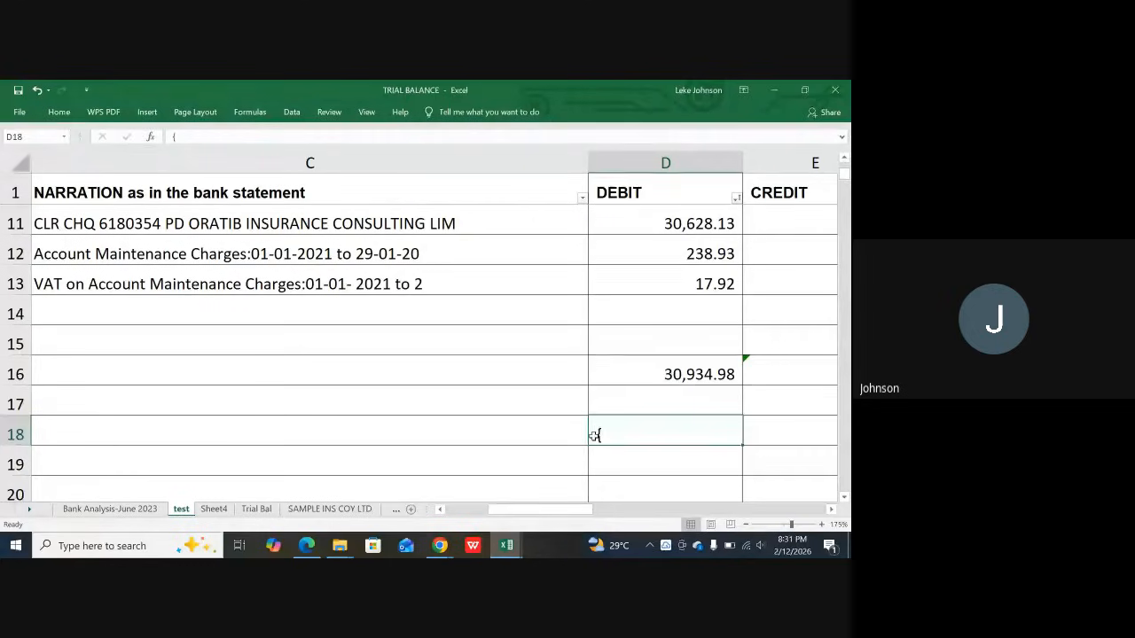
double_click(594, 434)
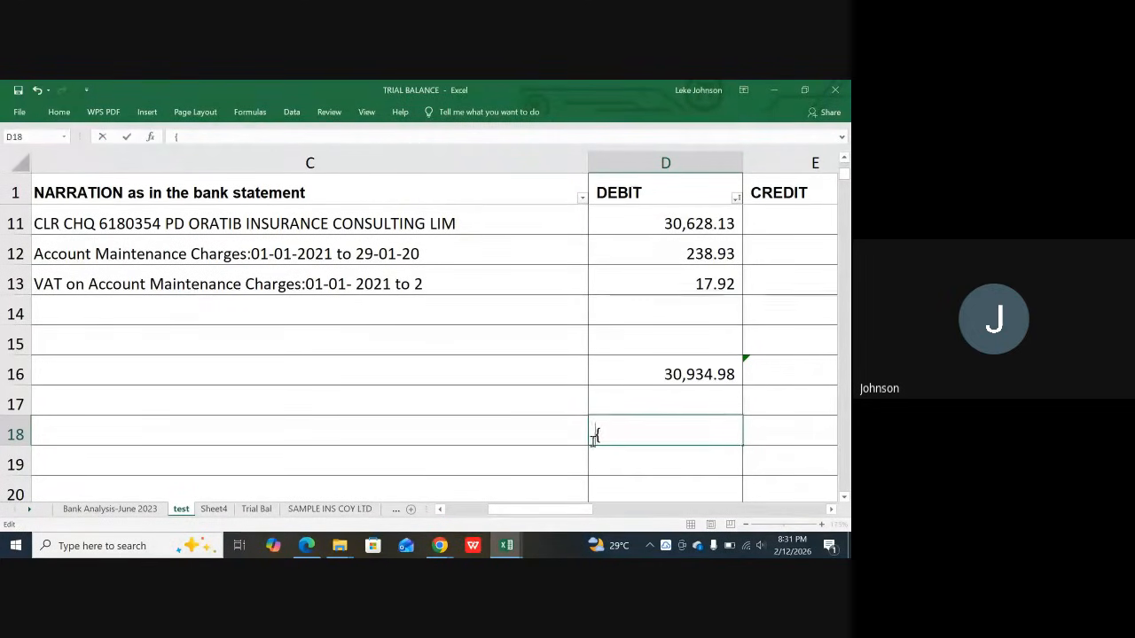
left_click(656, 466)
left_click(640, 433)
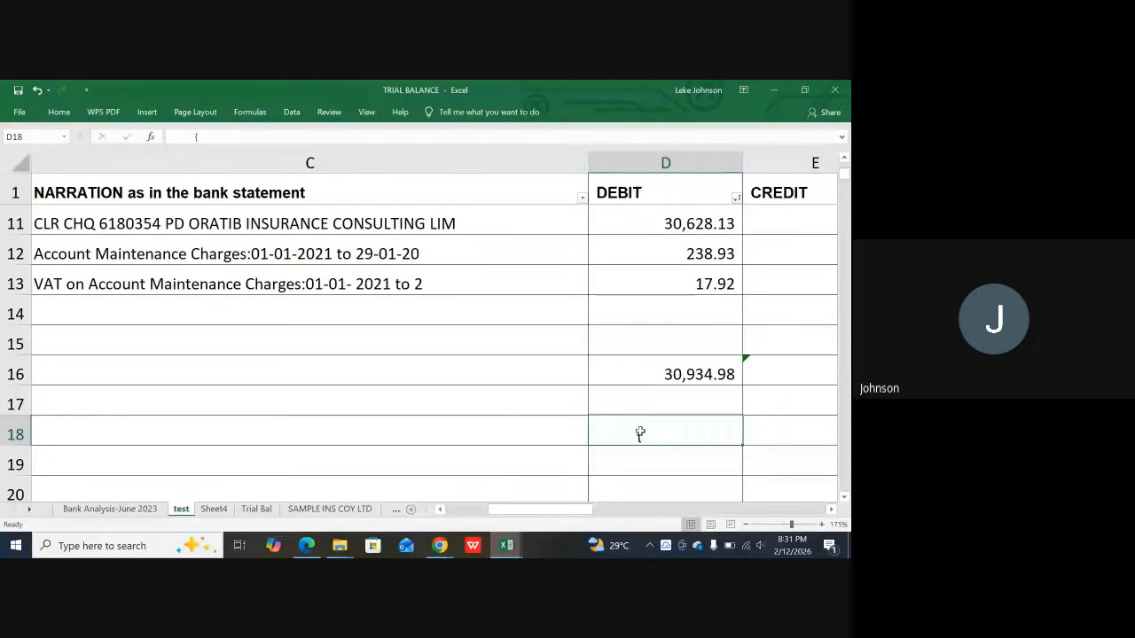
Step: Clear the curly bracket from cell D18
scroll(674, 446, "up", 2)
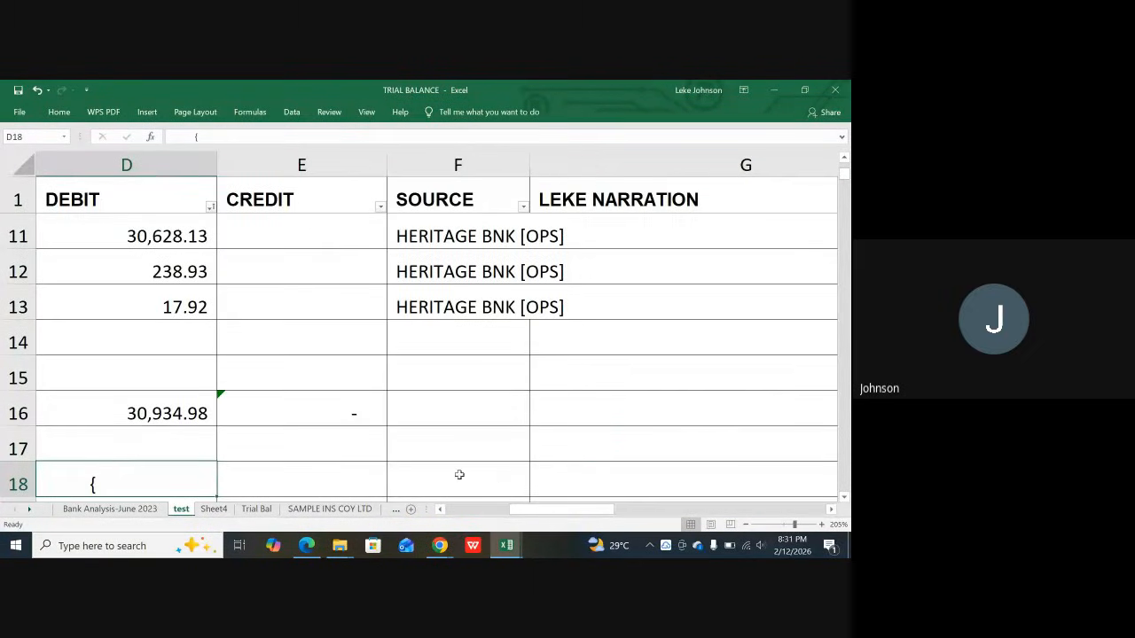
mouse_move(535, 504)
left_mouse_down()
mouse_move(508, 505)
mouse_move(535, 504)
left_mouse_up()
scroll(380, 446, "down", 1)
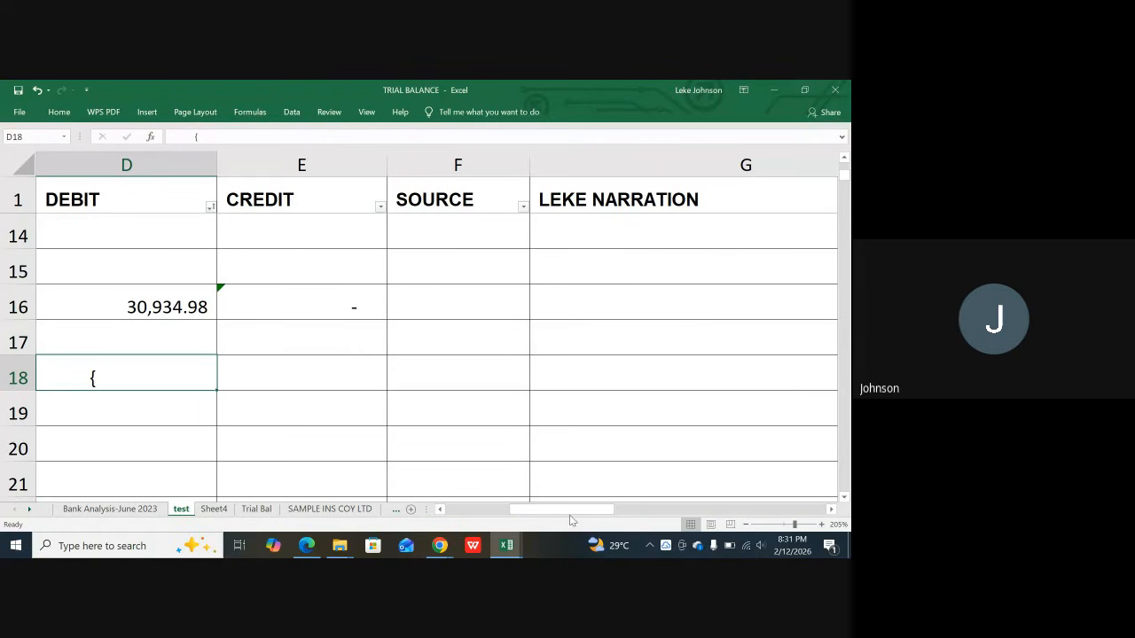
left_click_drag(571, 512, 569, 515)
key("BackSpace")
left_click(308, 326)
scroll(309, 325, "down", 5)
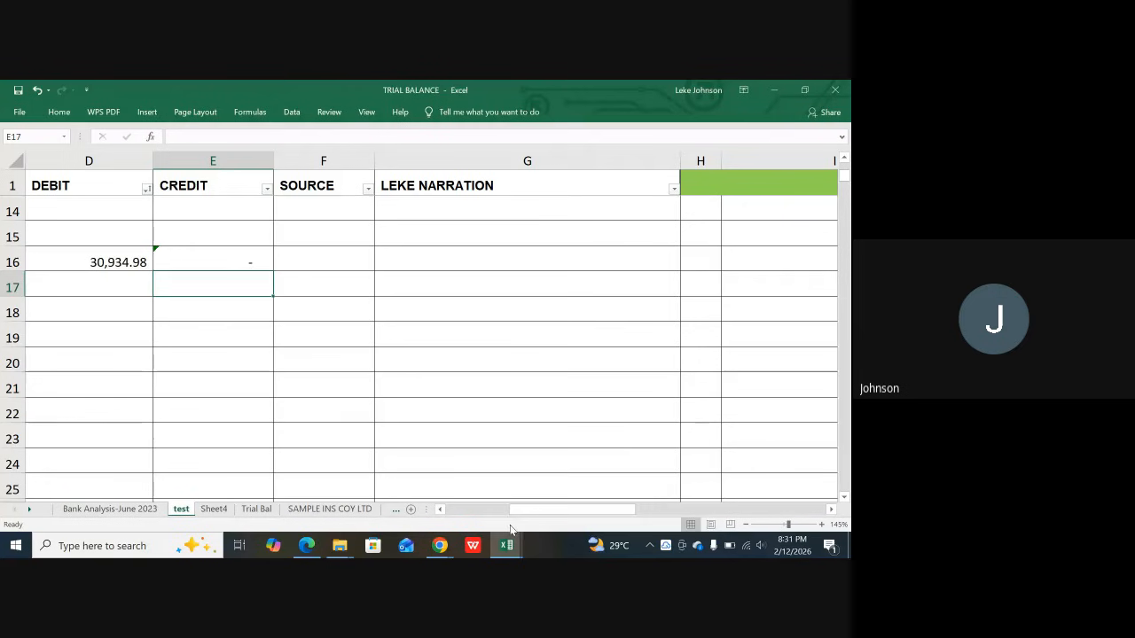
left_click_drag(527, 509, 385, 467)
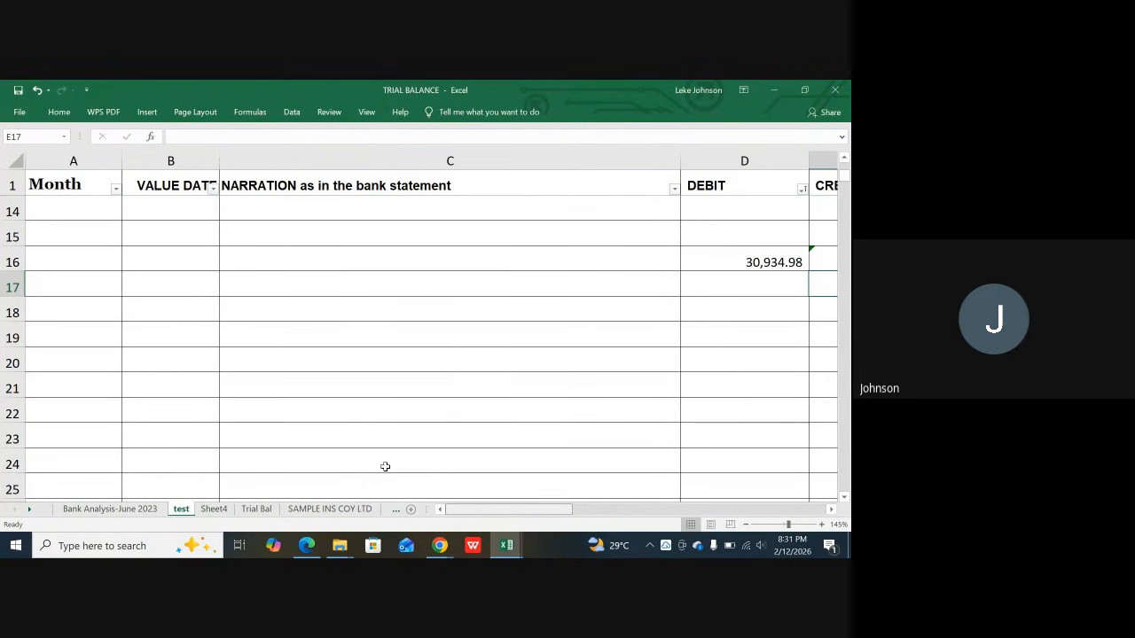
scroll(502, 372, "down", 2)
scroll(502, 372, "down", 1)
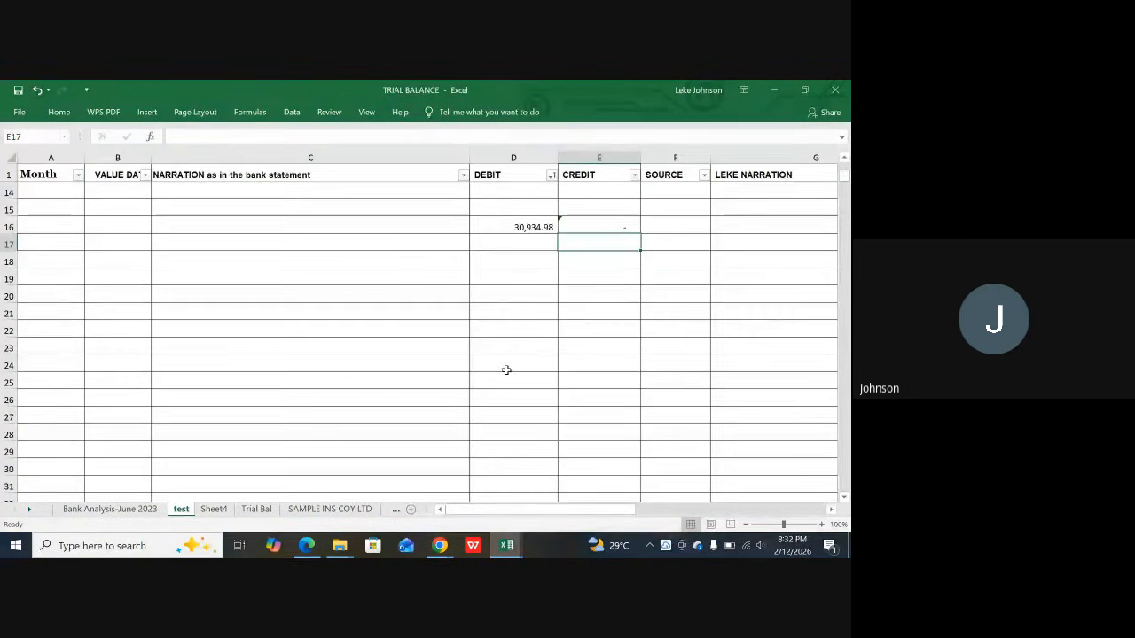
scroll(519, 357, "up", 5)
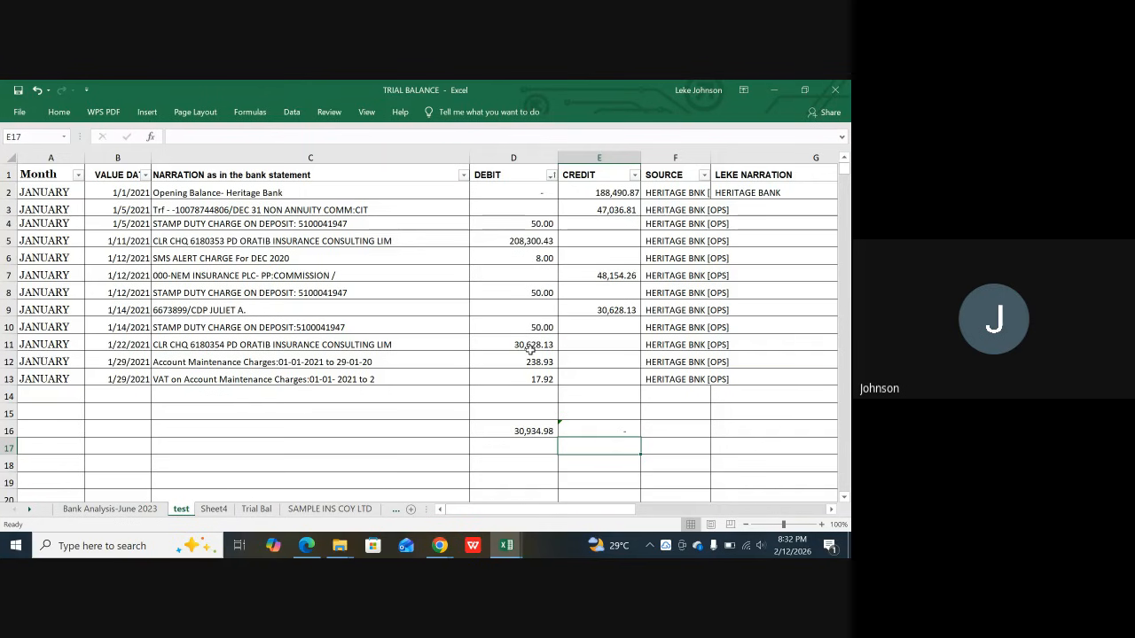
Step: Clear the debit and credit totals from cells D16 and E16
left_click(504, 429)
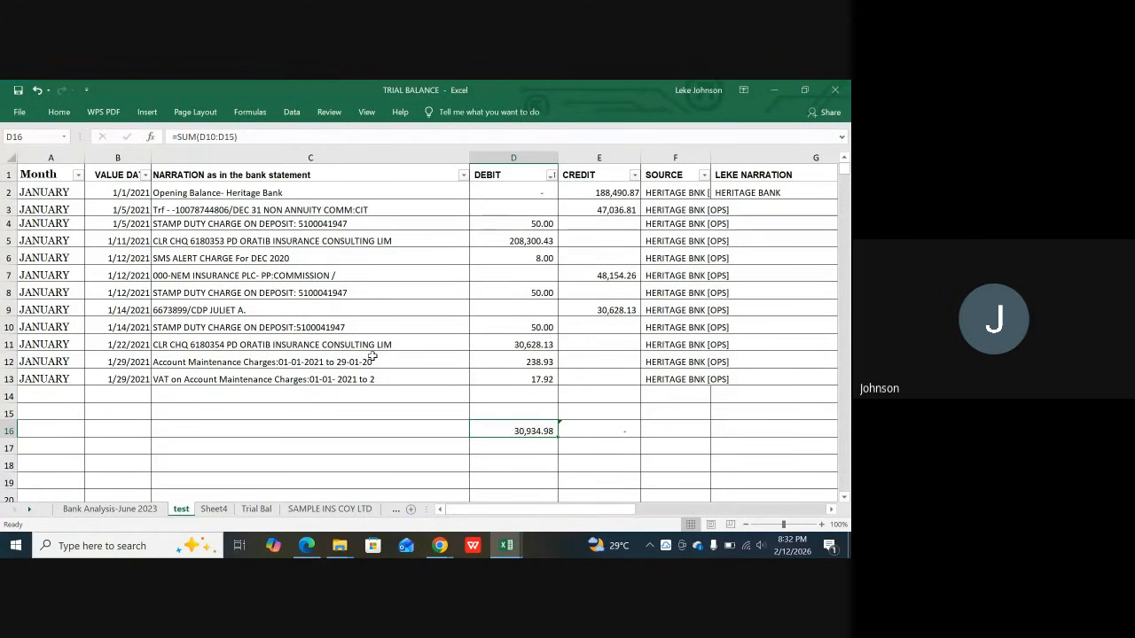
key("Delete")
key("shift+Right")
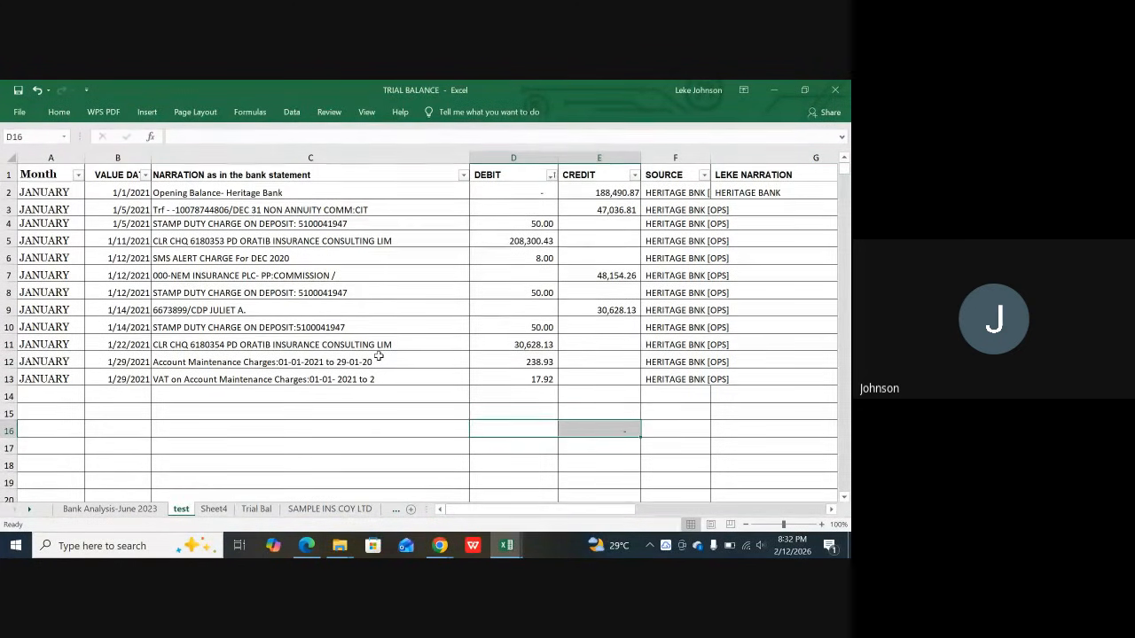
key("Tab")
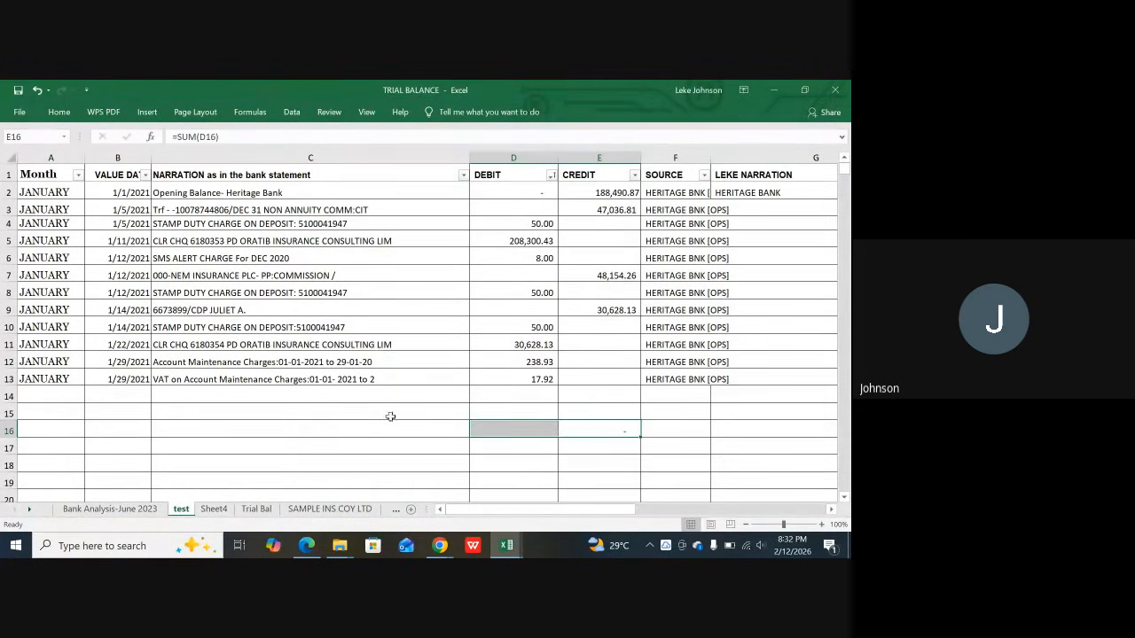
left_click(486, 468)
left_click_drag(510, 430, 574, 426)
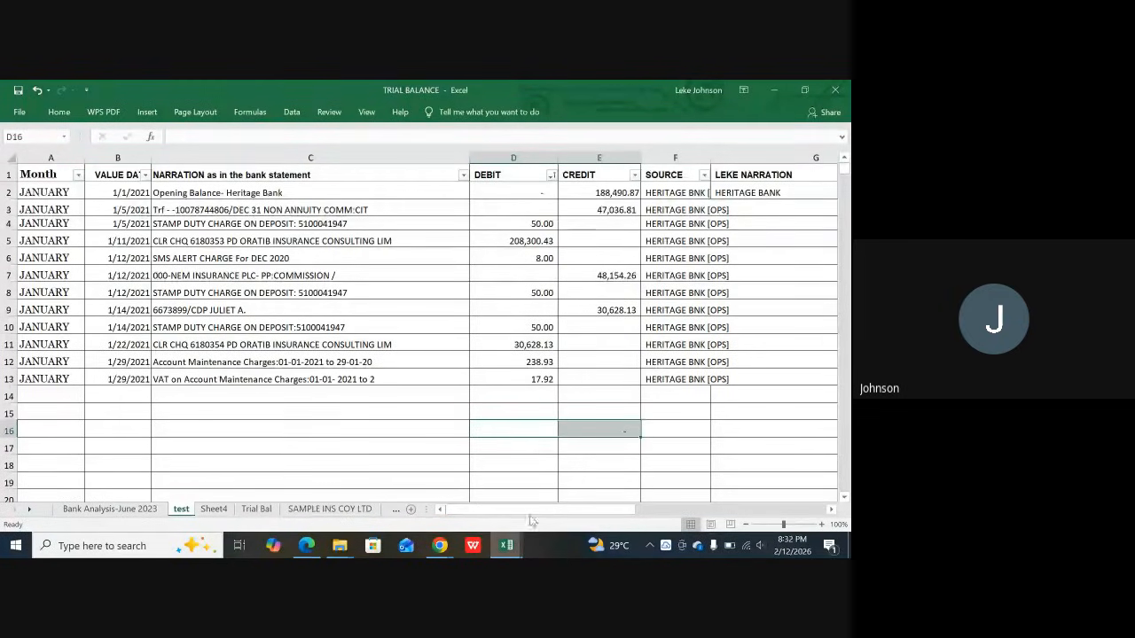
left_click(525, 474)
left_click(531, 427)
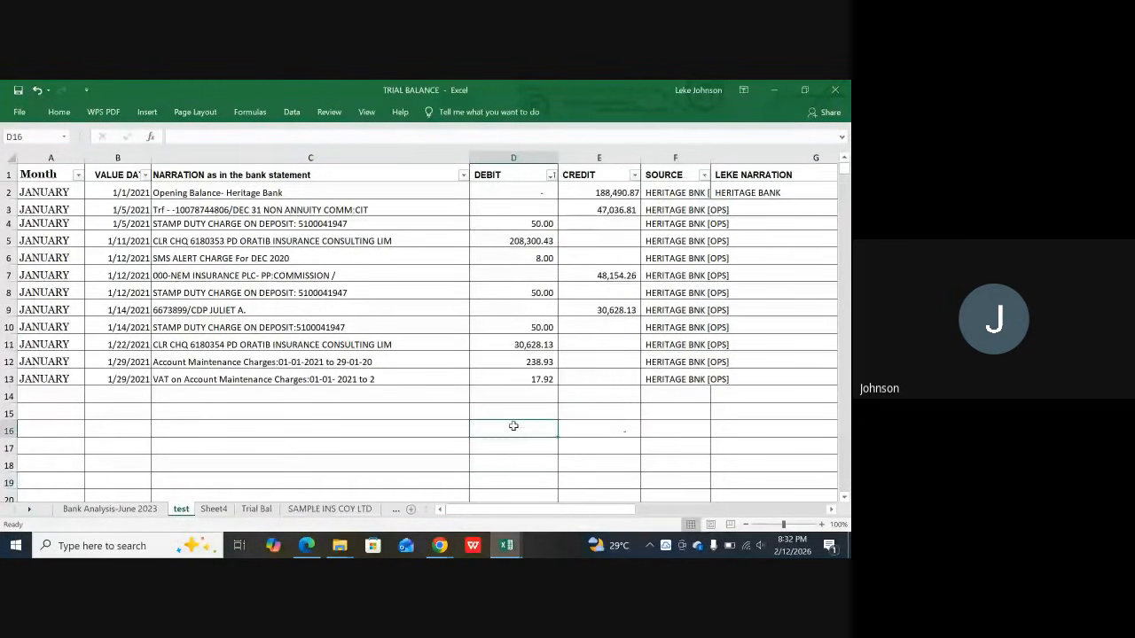
left_click(593, 426)
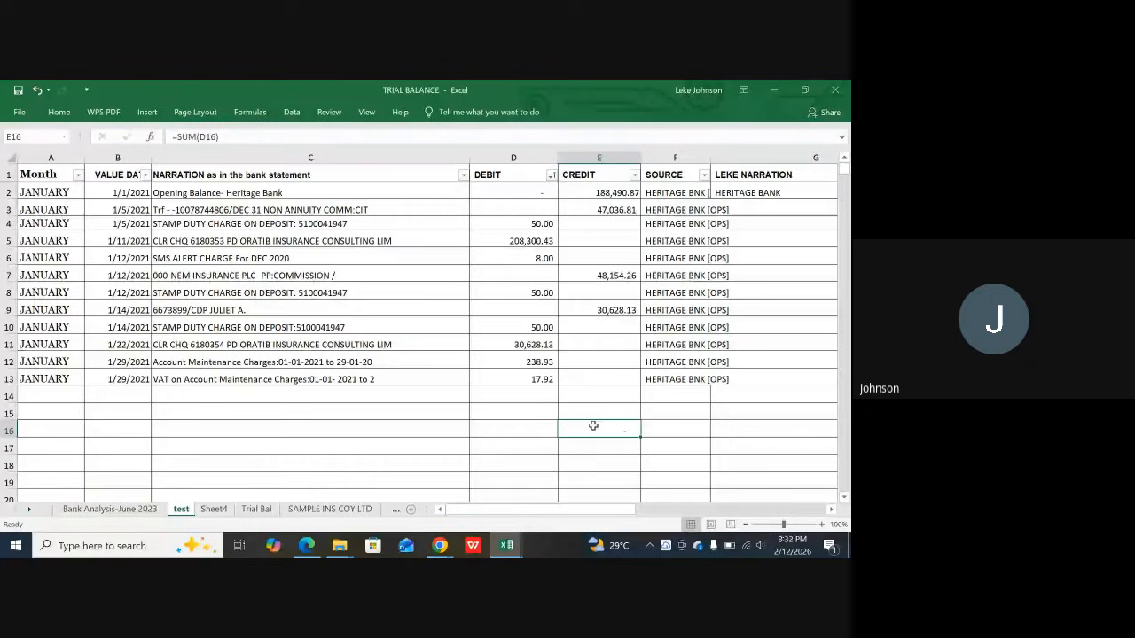
left_click(520, 442)
Step: Insert AutoSum totals in D16:E16 again and select the cells that the debit total's formula refers to
left_click_drag(513, 430, 581, 432)
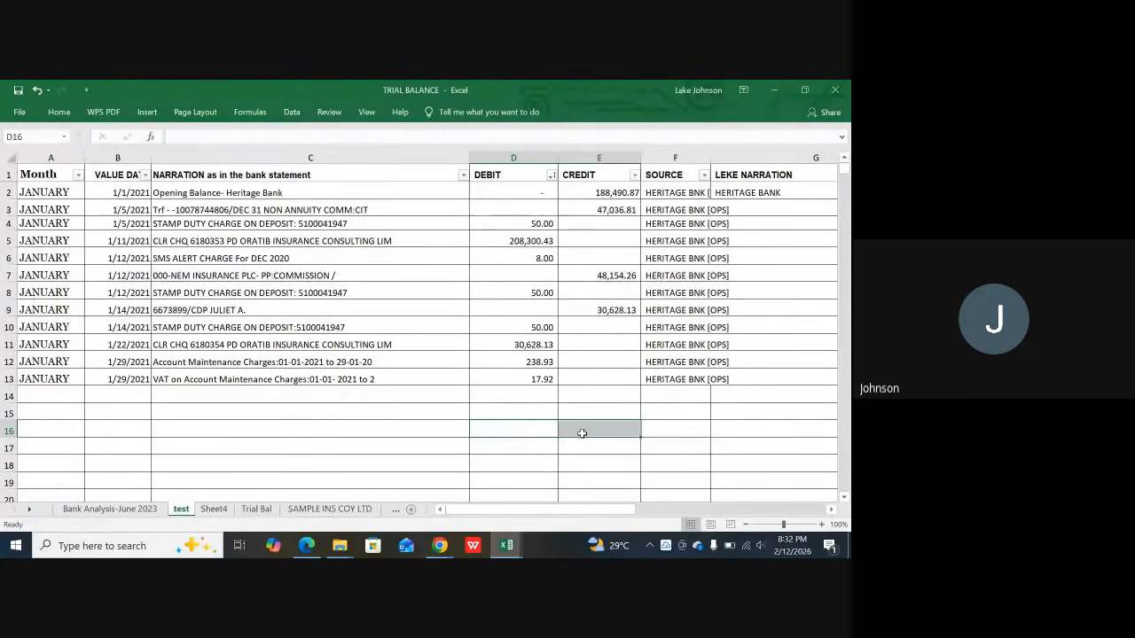
key("alt+equal")
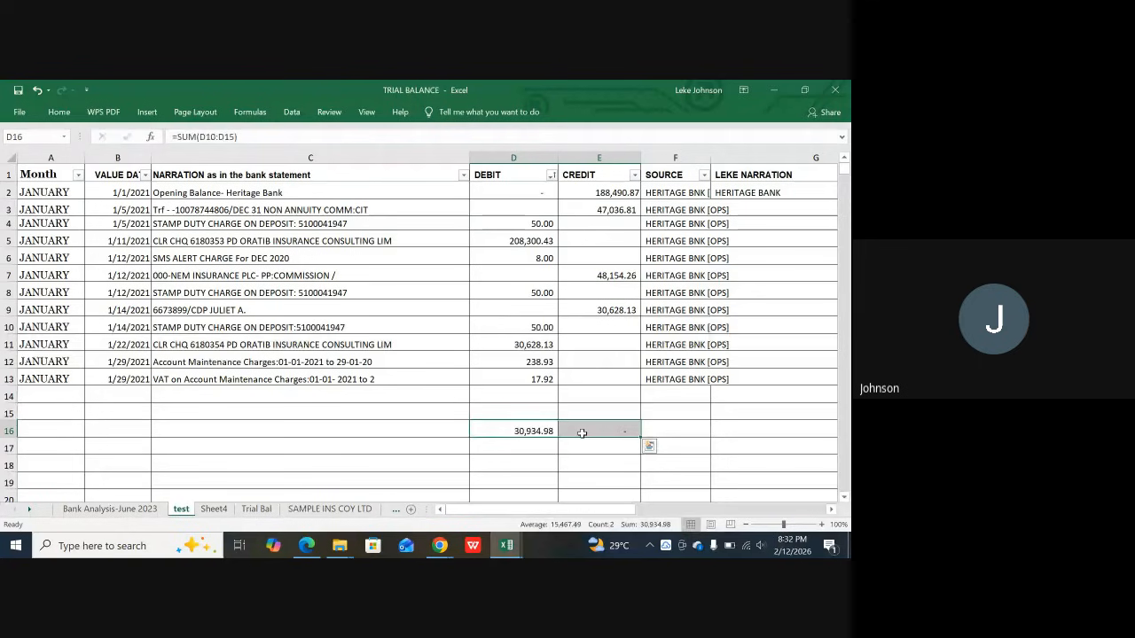
key("Down")
key("Down")
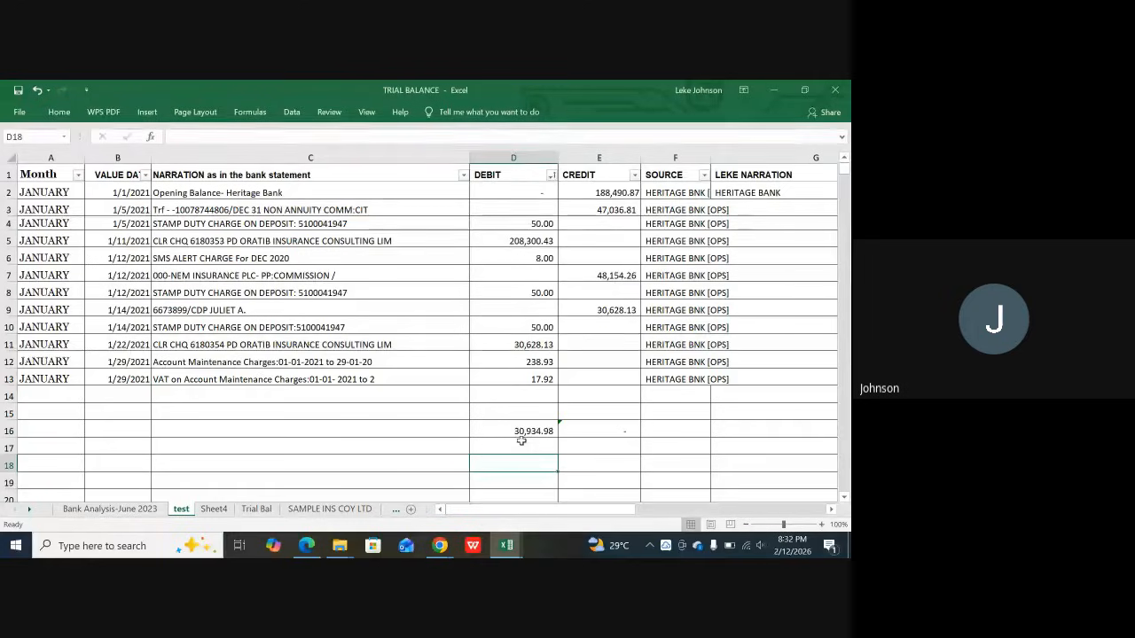
left_click(595, 429)
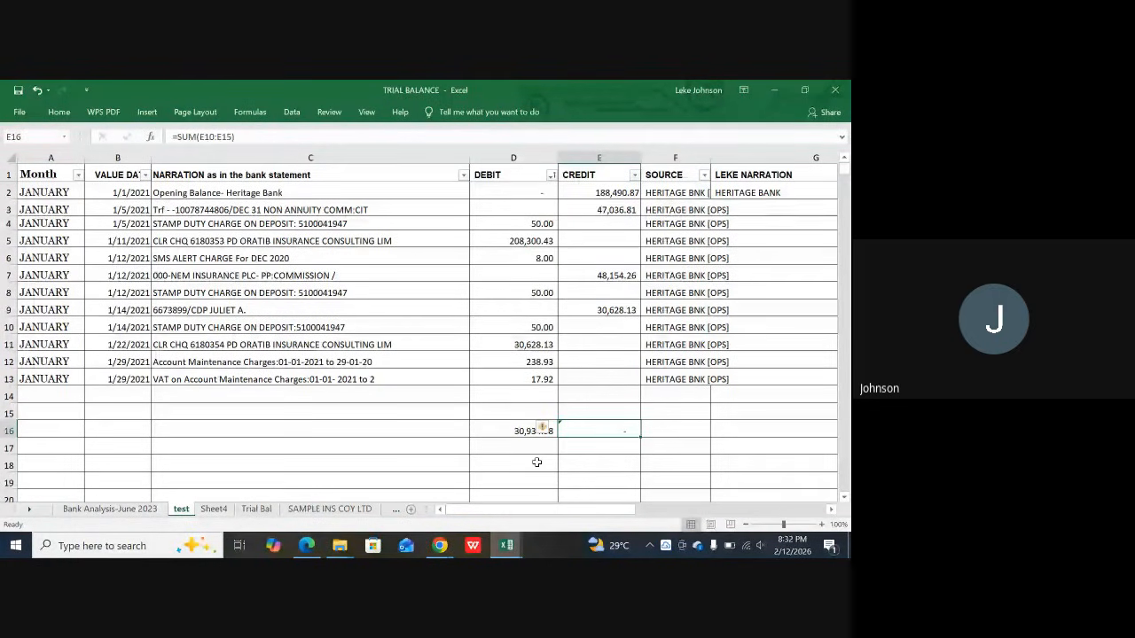
left_click(516, 434)
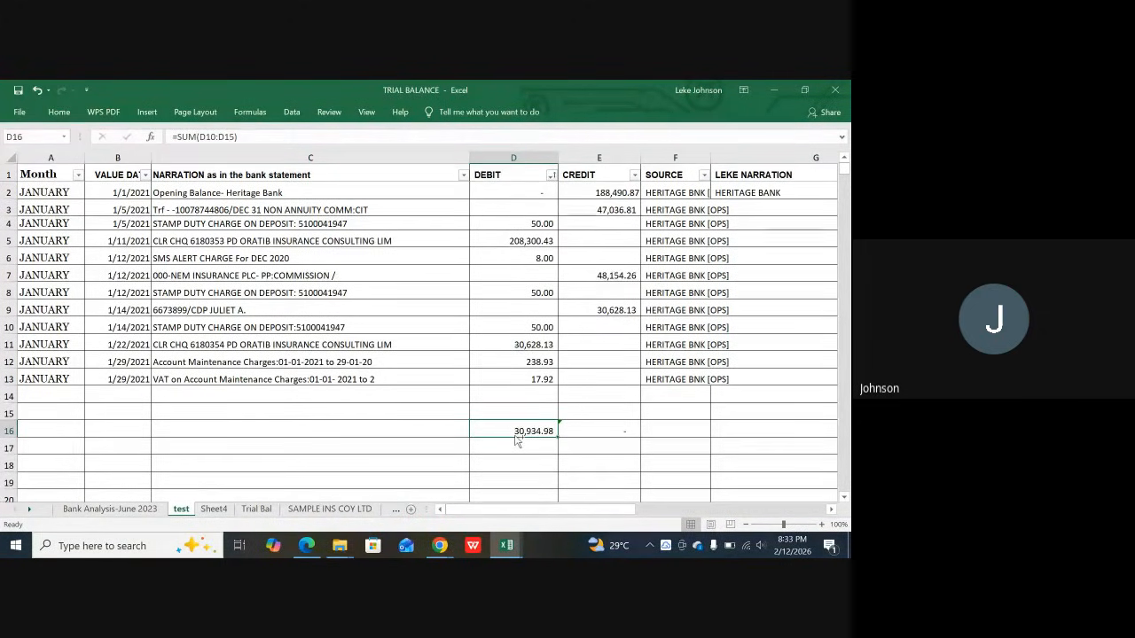
key("ctrl+bracketleft")
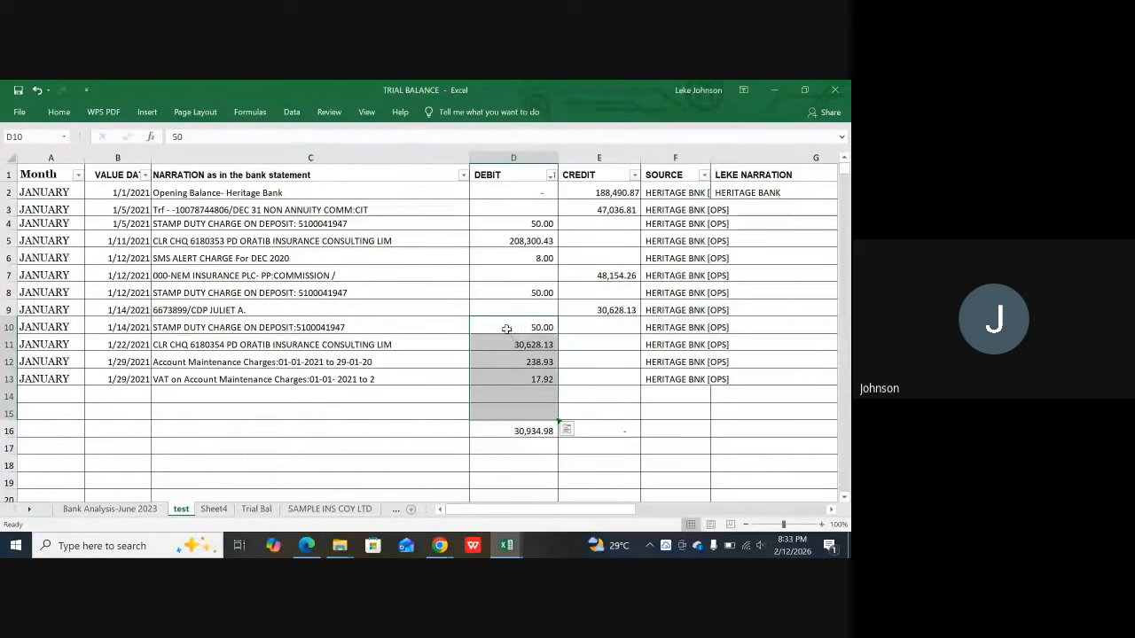
left_click(526, 430)
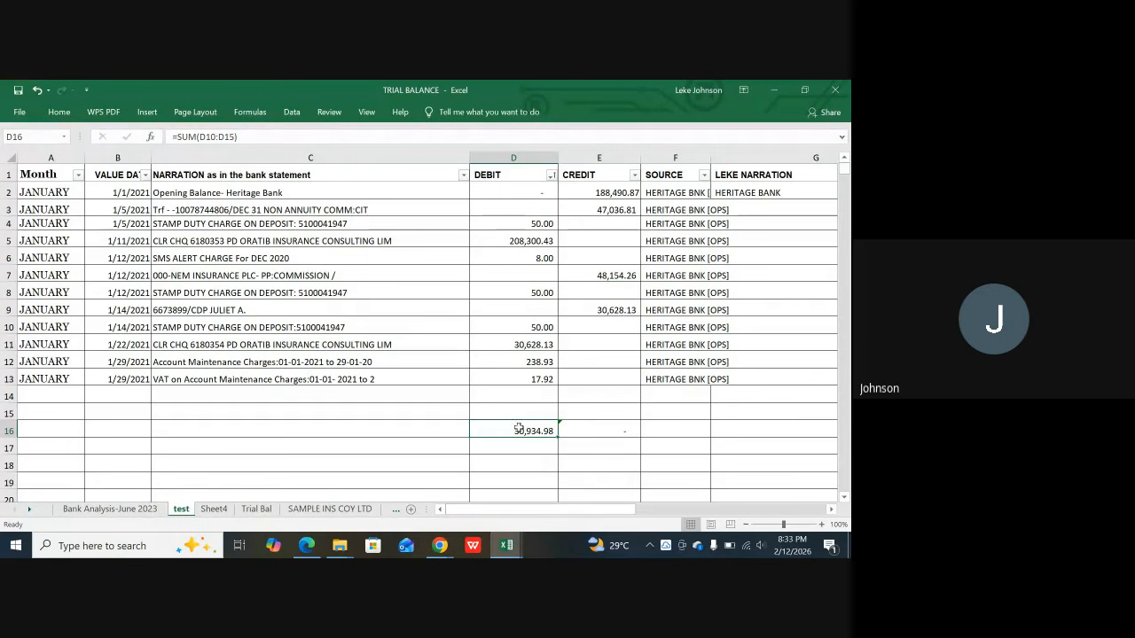
Step: Replace the range in D16's SUM formula with D2:D13 so it totals every debit transaction
left_click(235, 135)
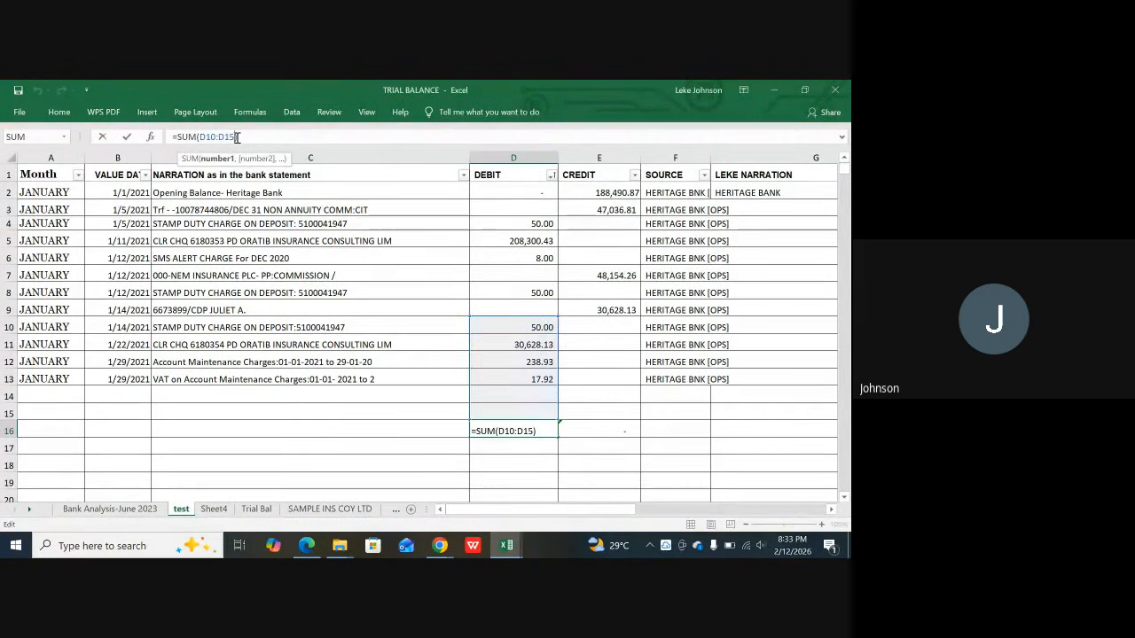
key("BackSpace")
key("BackSpace")
key("BackSpace")
key("BackSpace")
key("BackSpace")
key("BackSpace")
key("BackSpace")
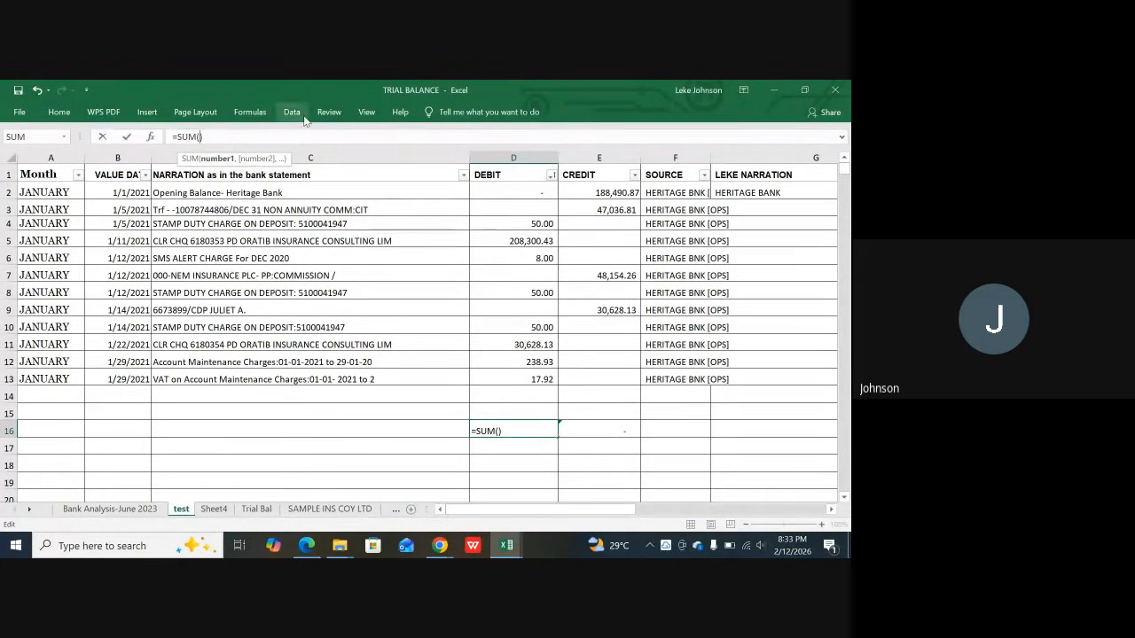
left_click(526, 192)
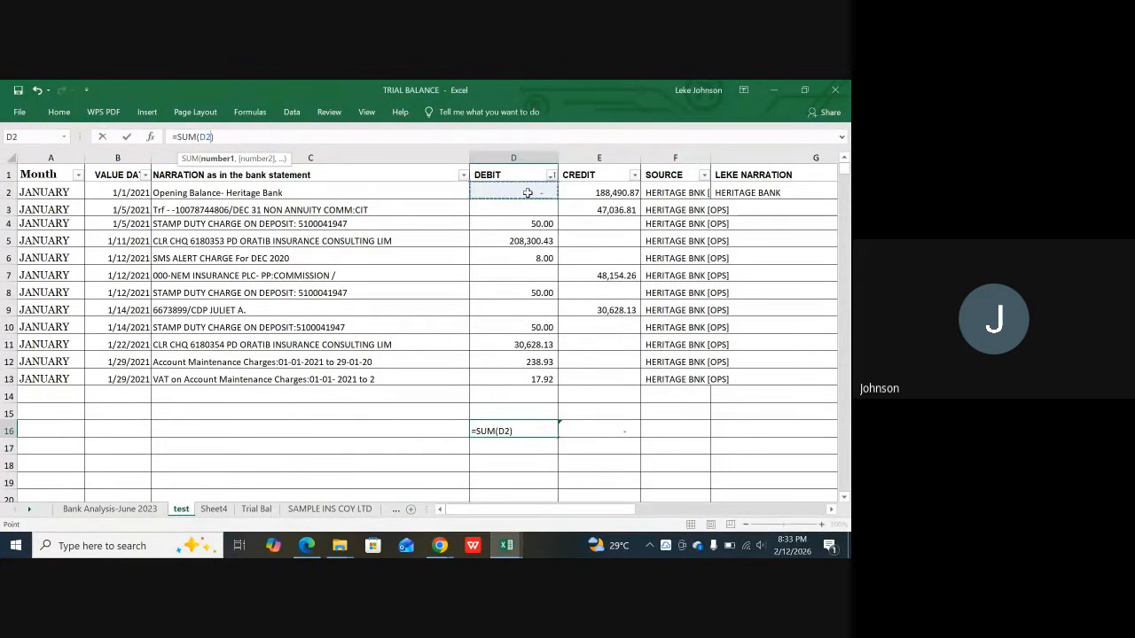
left_click_drag(527, 192, 515, 379)
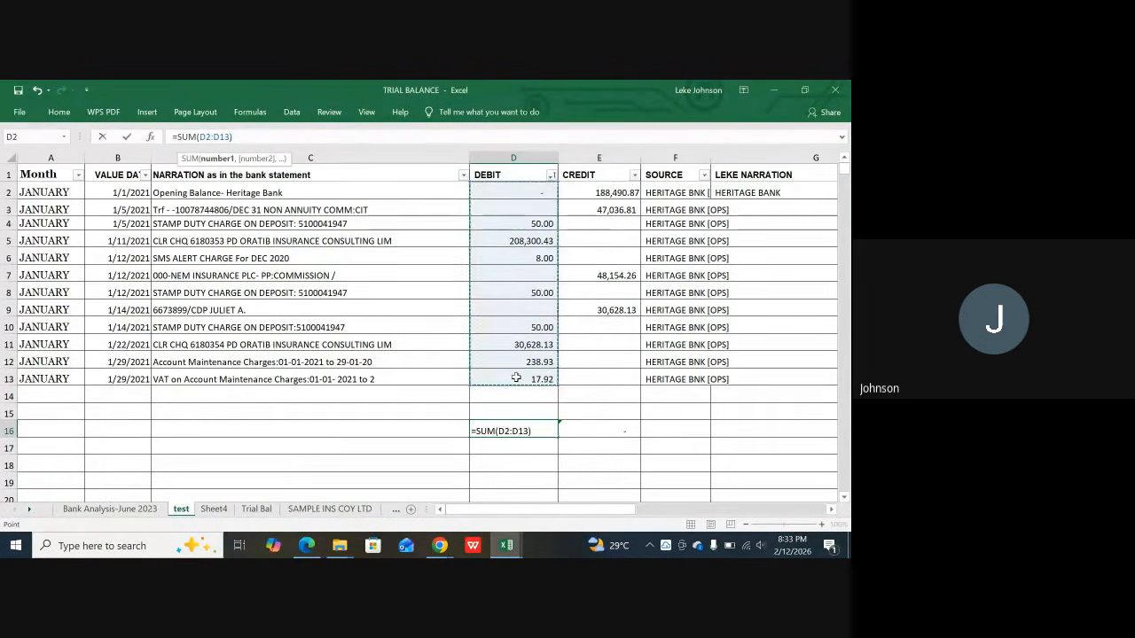
key("Return")
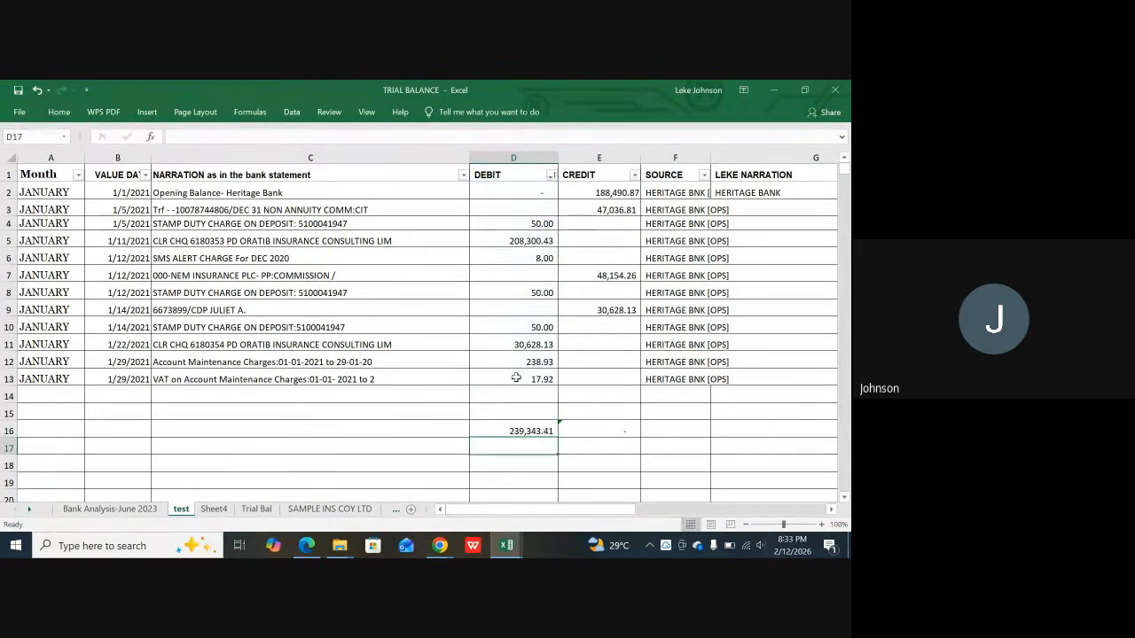
Step: Copy the debit total formula from D16 into the credit total cell E16
left_click(530, 431)
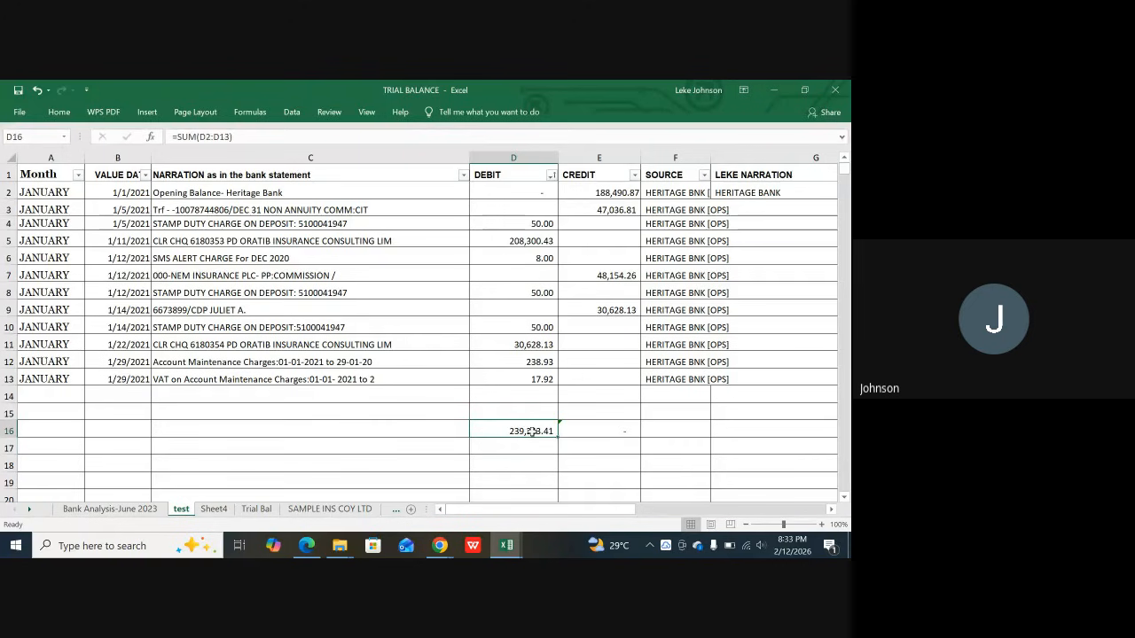
key("ctrl+c")
left_click(569, 434)
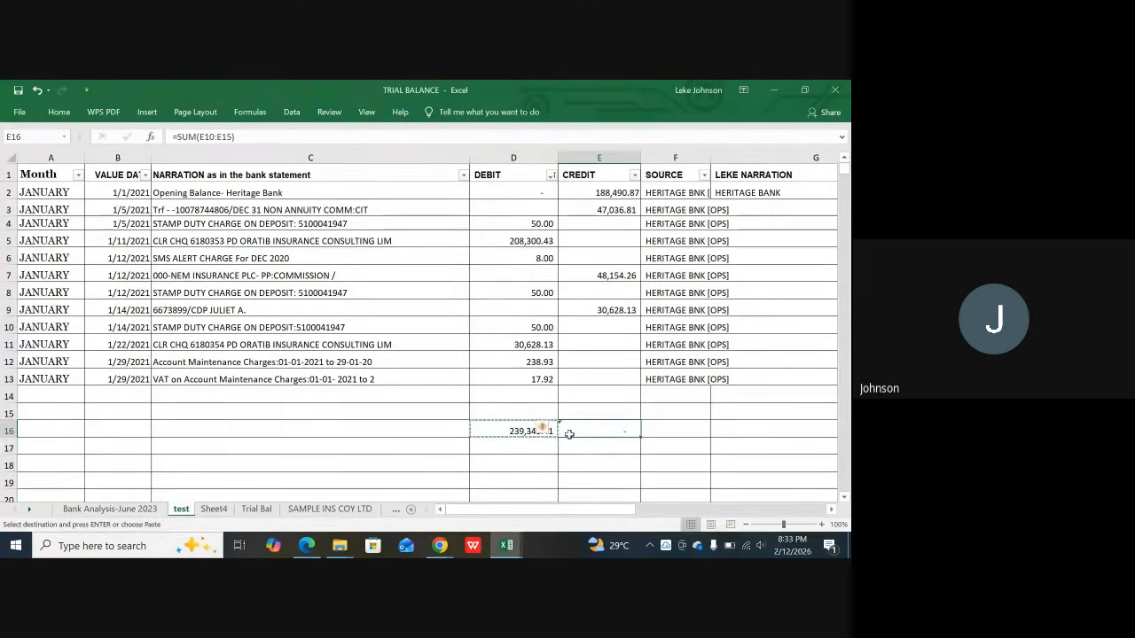
key("ctrl+v")
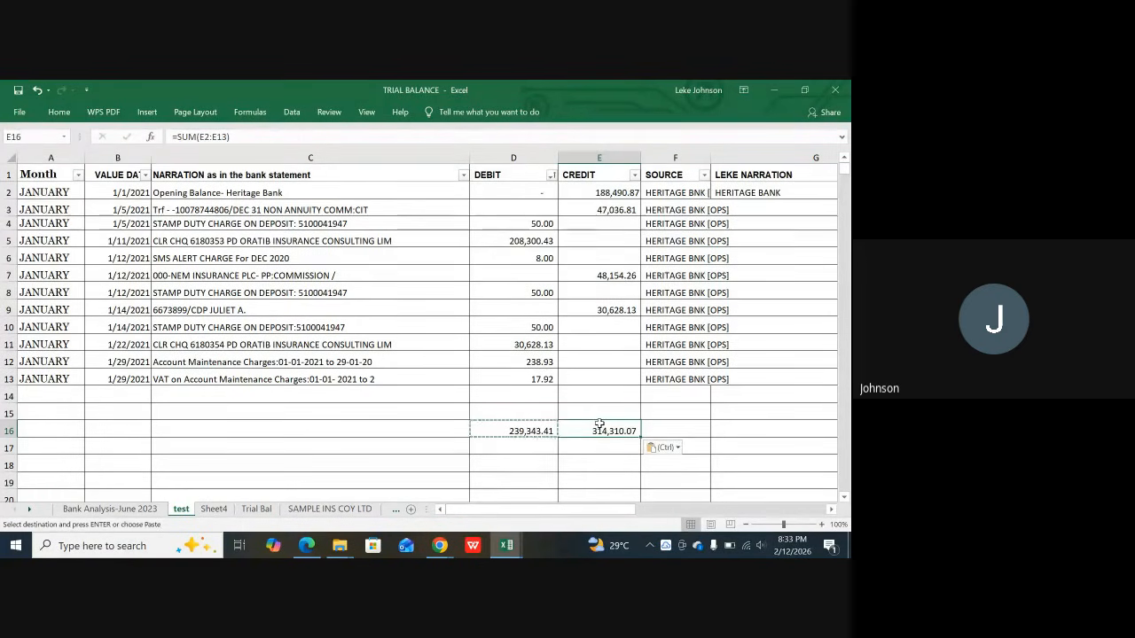
Step: Examine the credit cells summed by E16 and check the formulas of both column totals
double_click(599, 424)
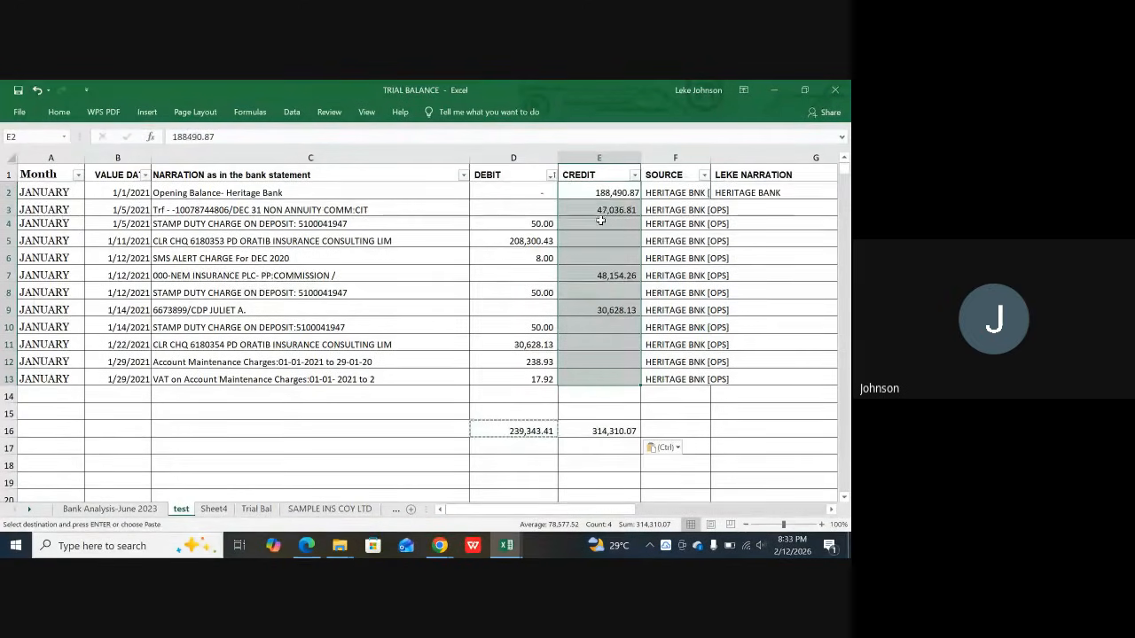
scroll(621, 381, "down", 1)
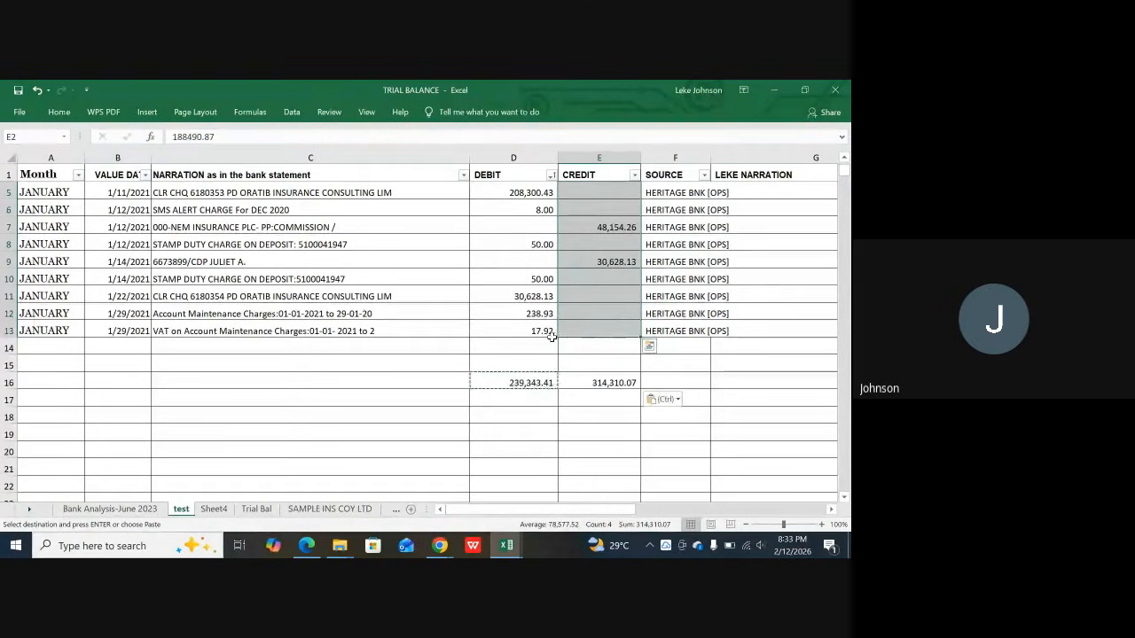
left_click(575, 427)
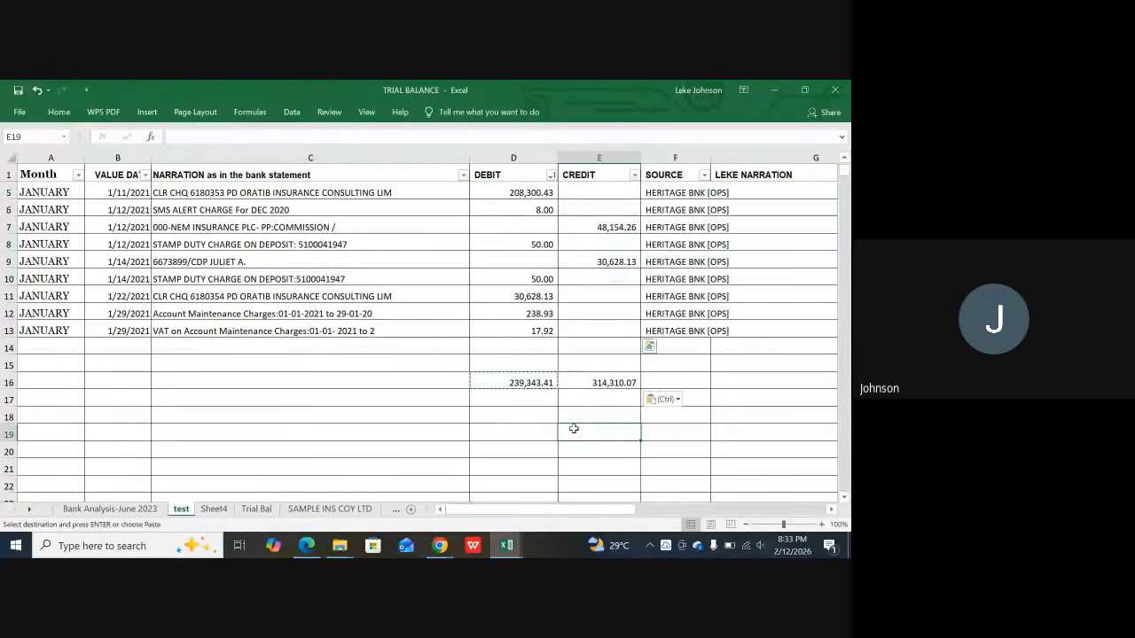
left_click(514, 401)
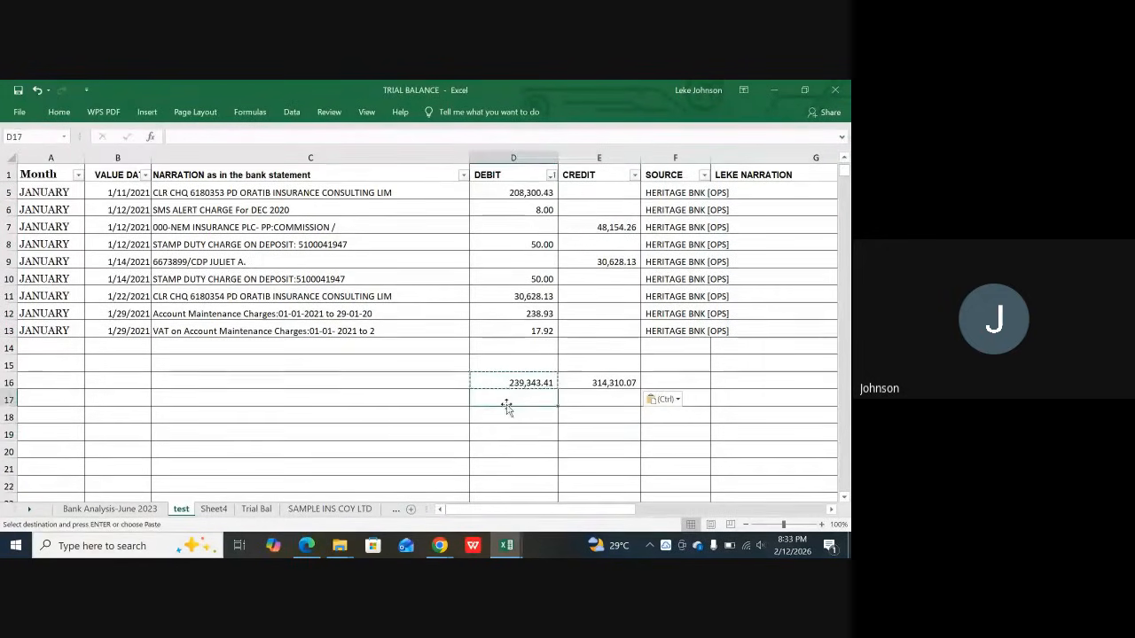
left_click(517, 382)
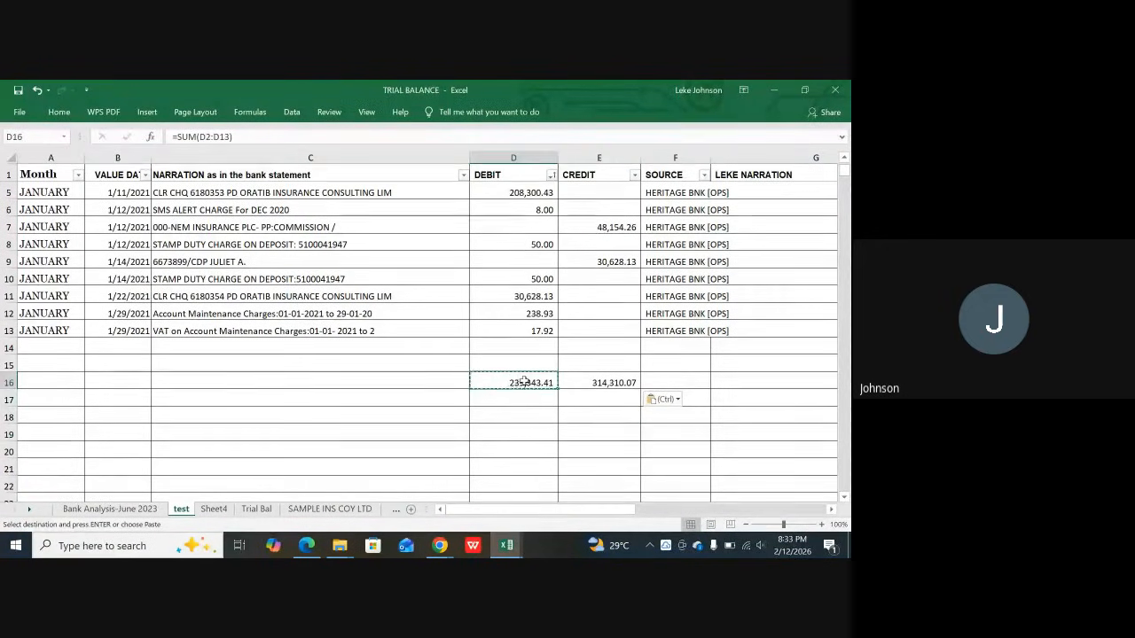
left_click(617, 388)
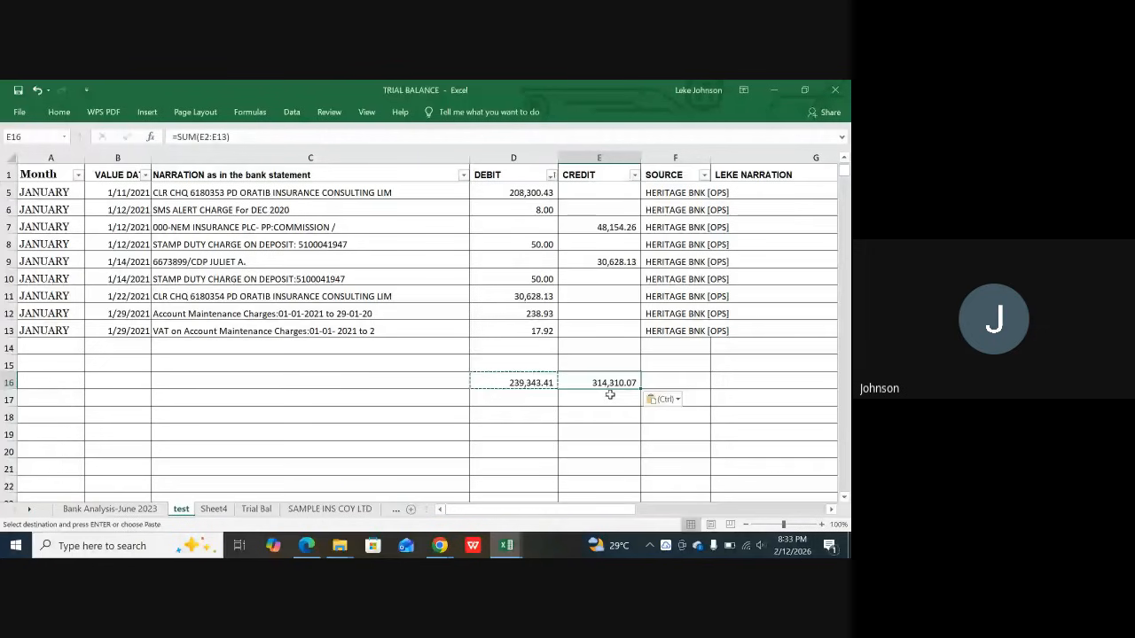
left_click(585, 429)
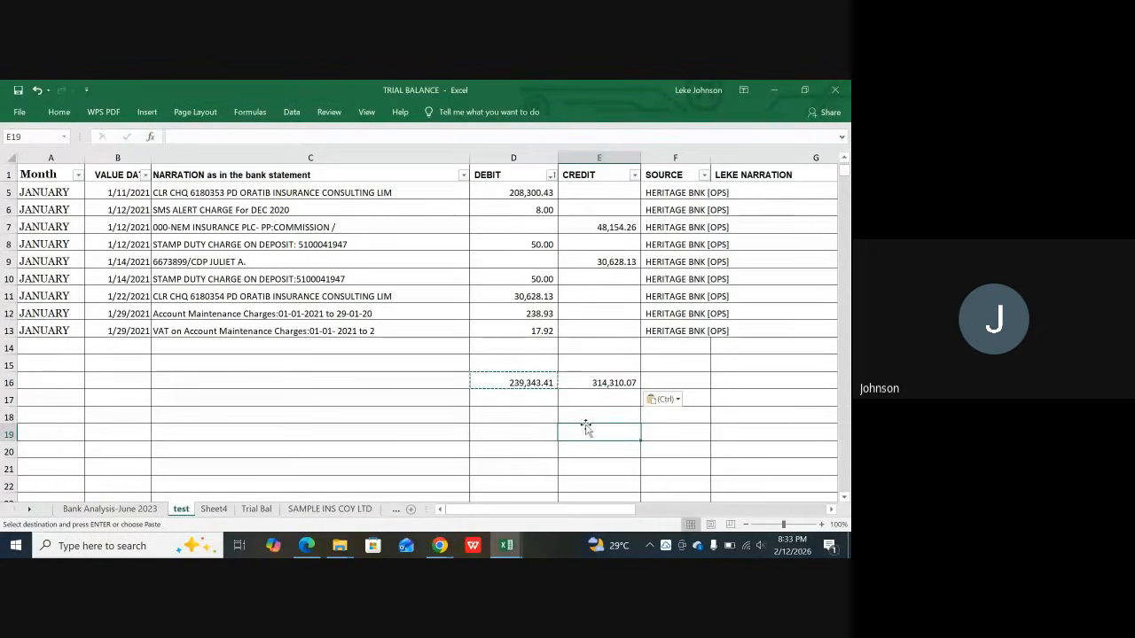
Step: Enter the formula =E16-D16 in cell E18 to subtract total debits from total credits
left_click(583, 415)
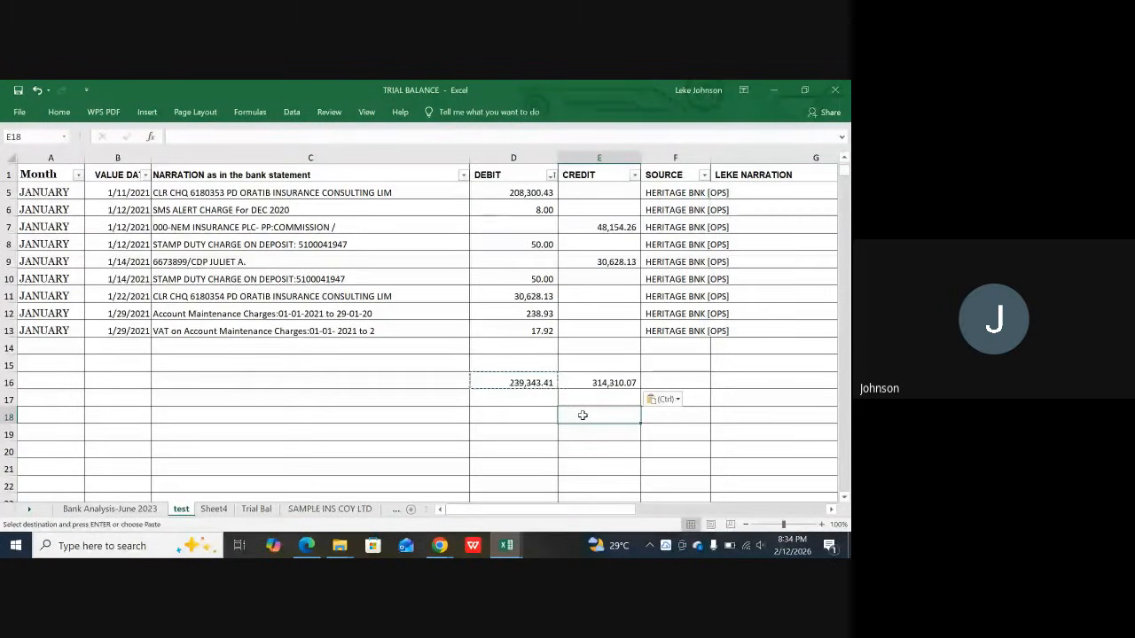
type("=")
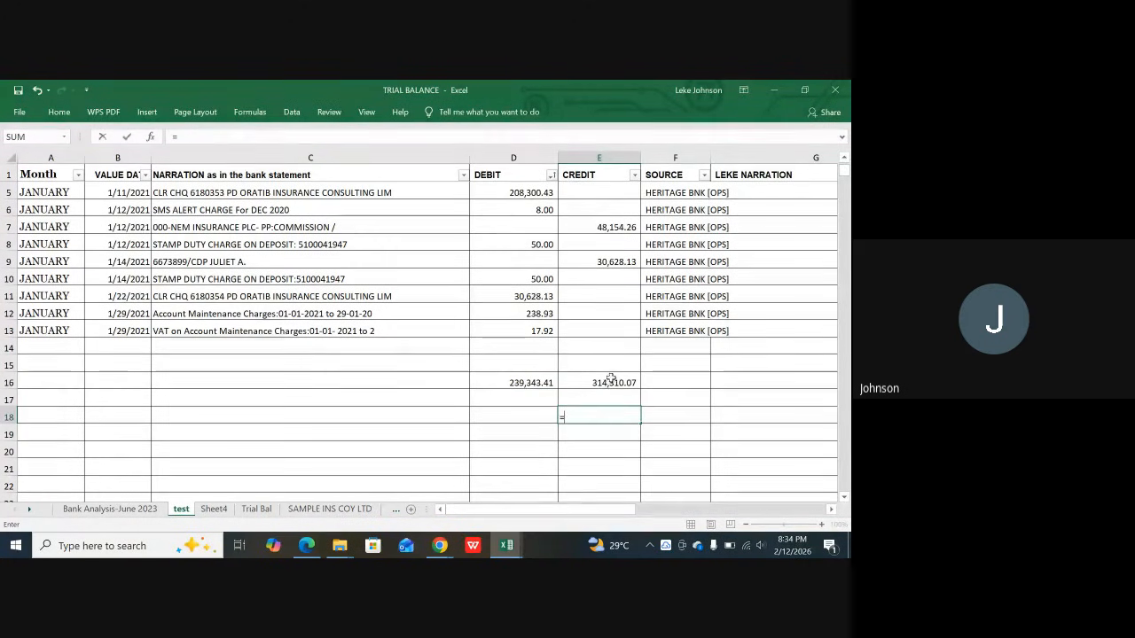
left_click(601, 383)
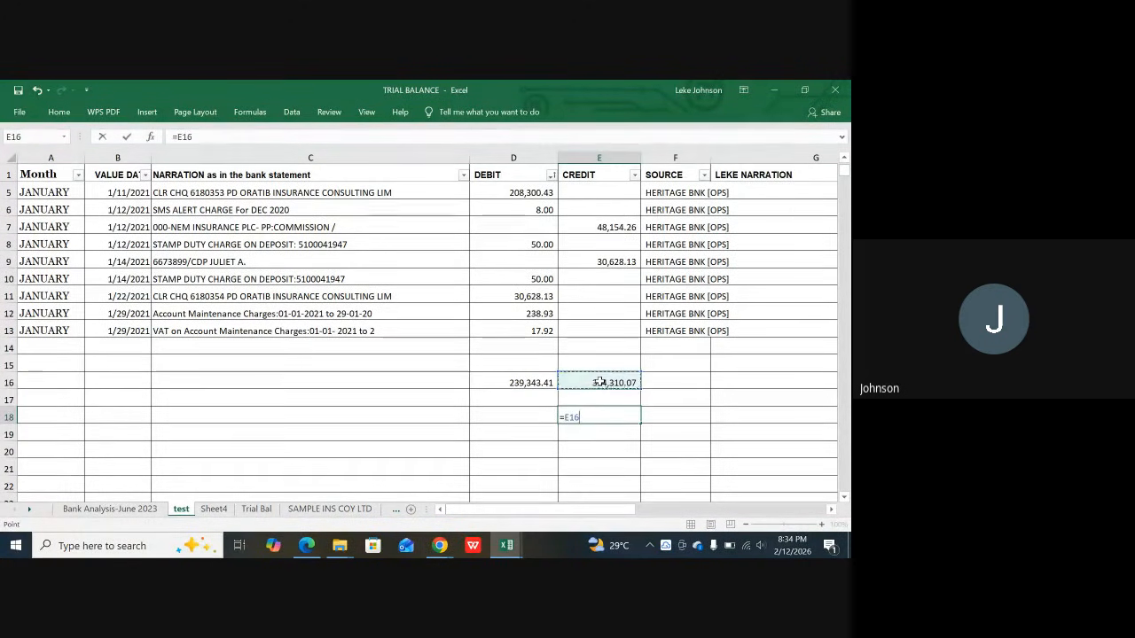
type("-")
left_click(530, 382)
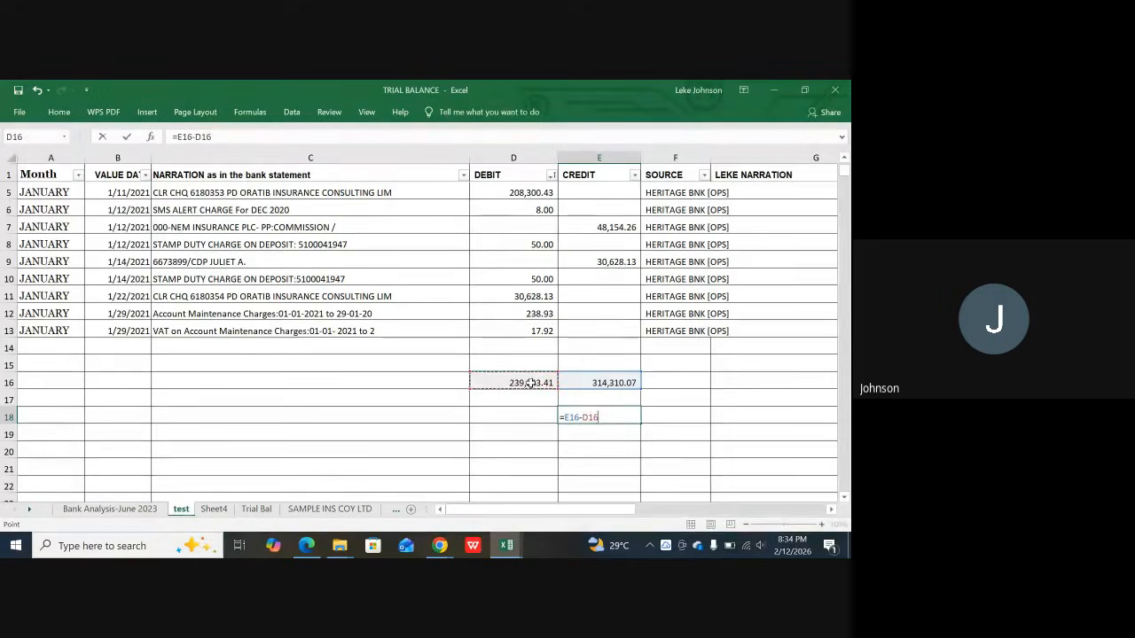
key("Return")
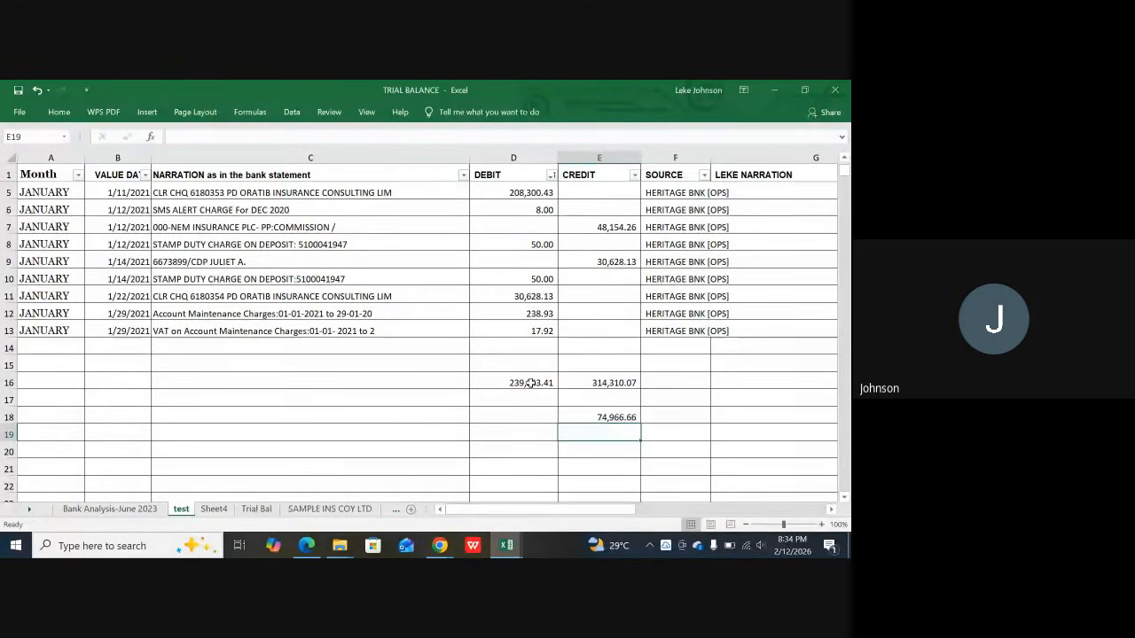
left_click(600, 383)
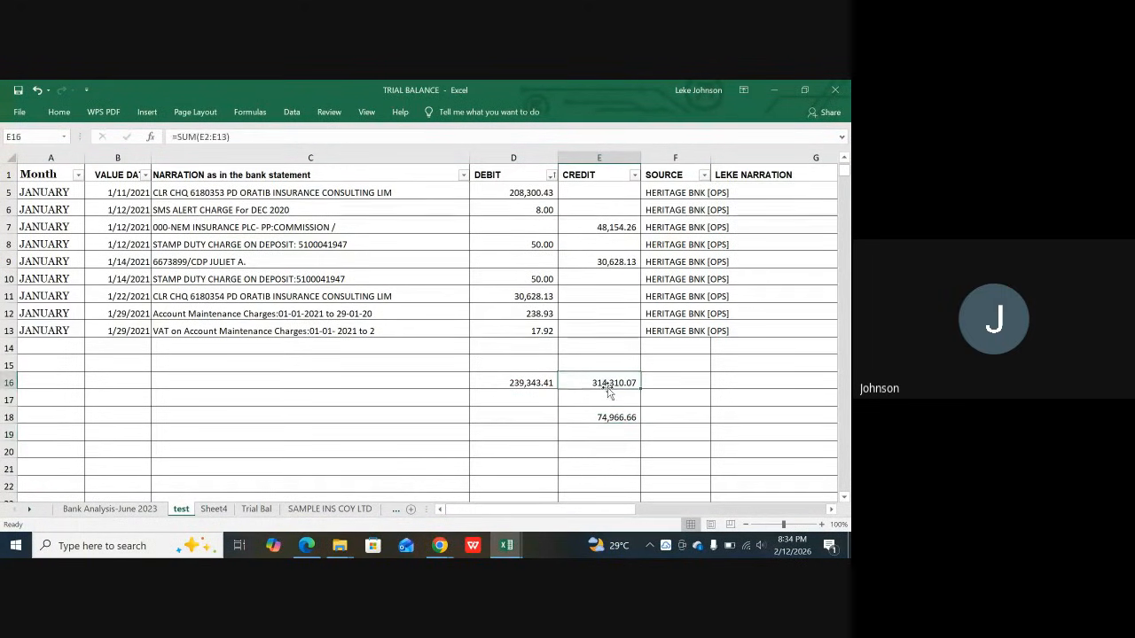
left_click(530, 382)
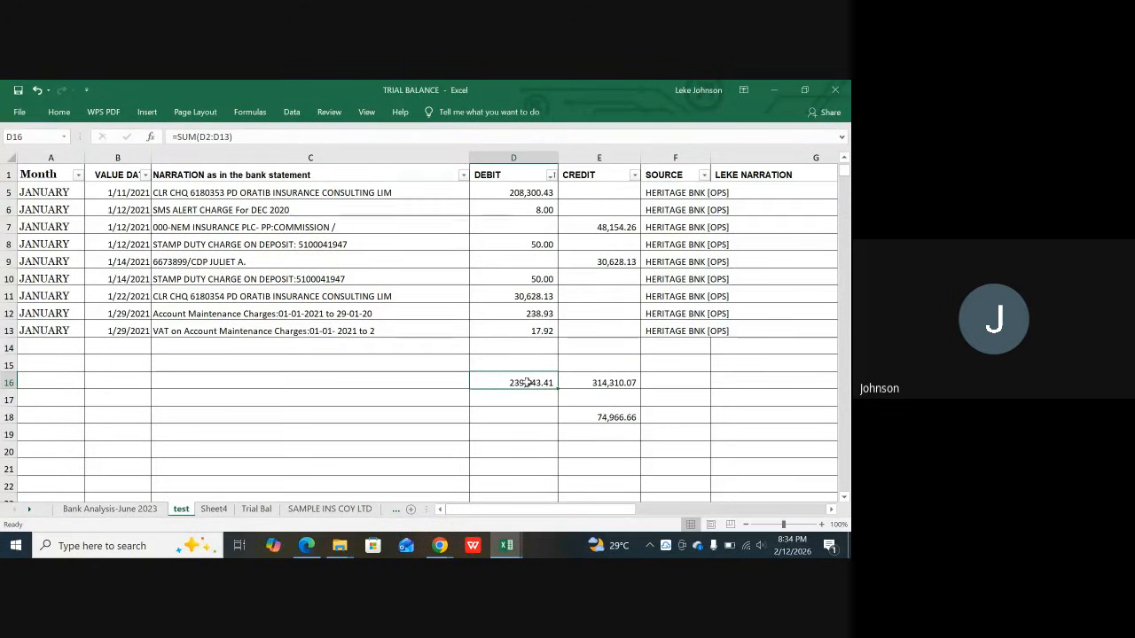
Step: Try pasting the balance from E18 into D14 as a value only and clear the cell again
left_click(590, 419)
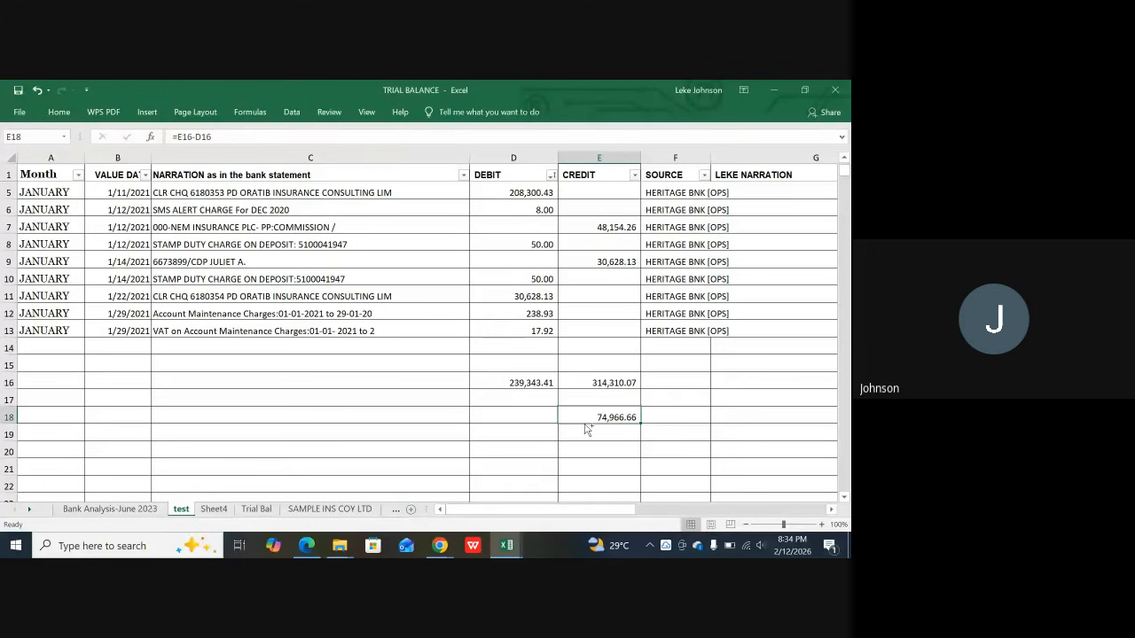
key("ctrl+c")
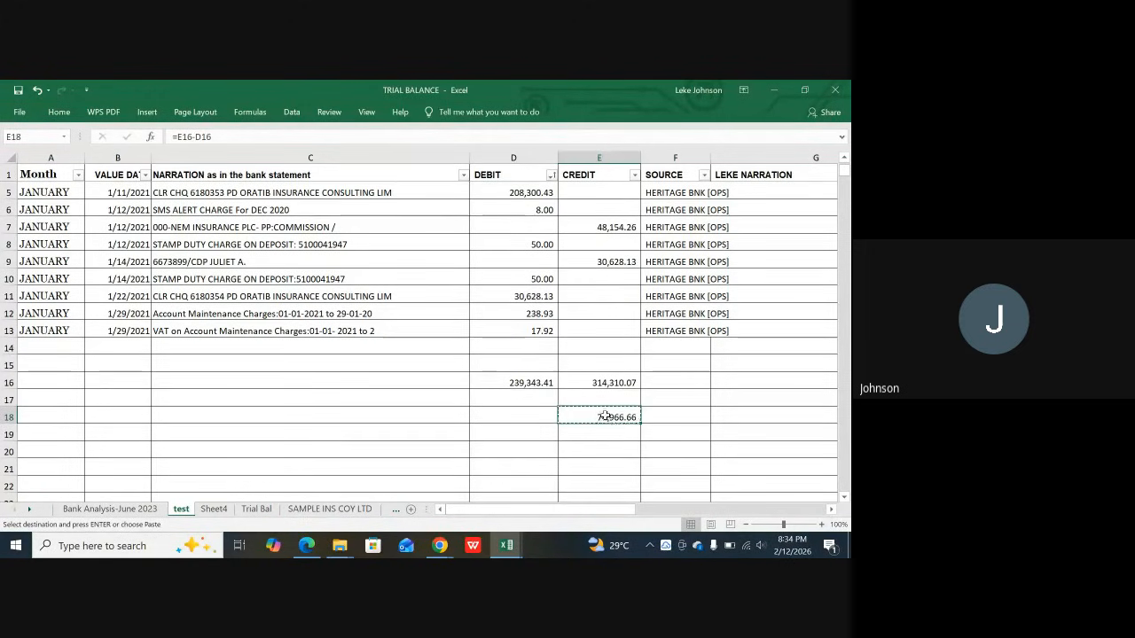
left_click(511, 345)
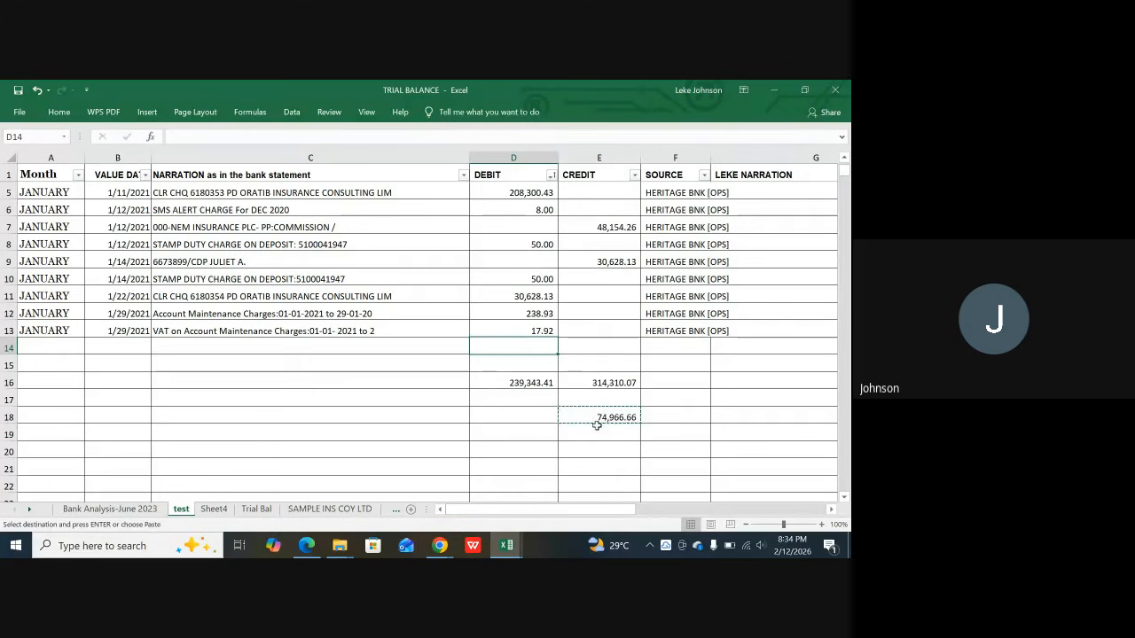
right_click(515, 355)
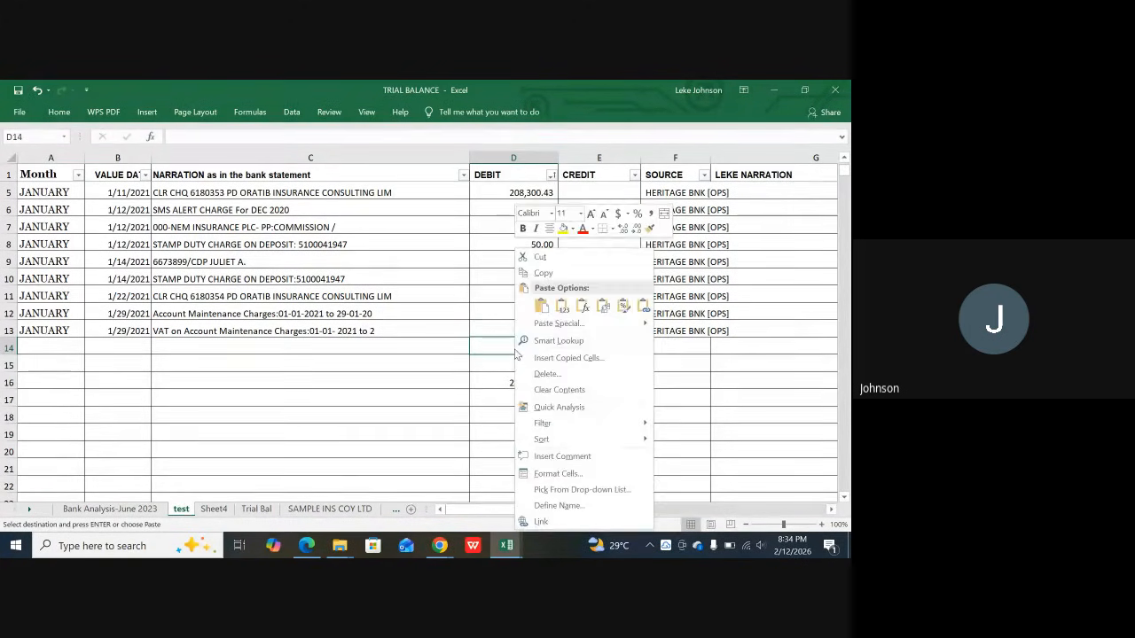
left_click(562, 306)
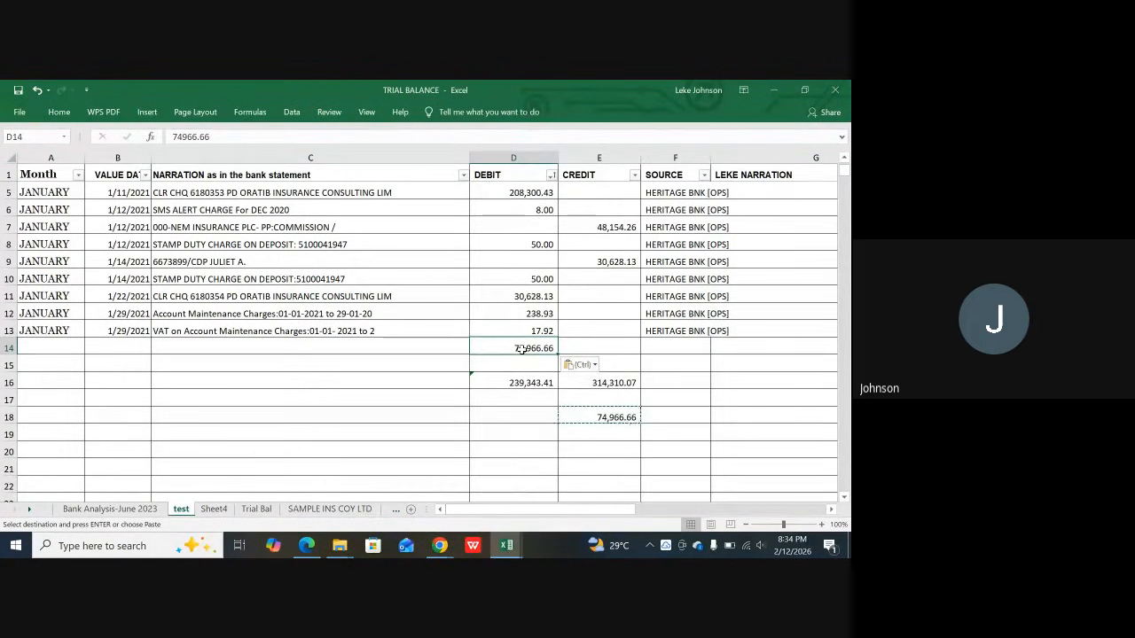
key("Delete")
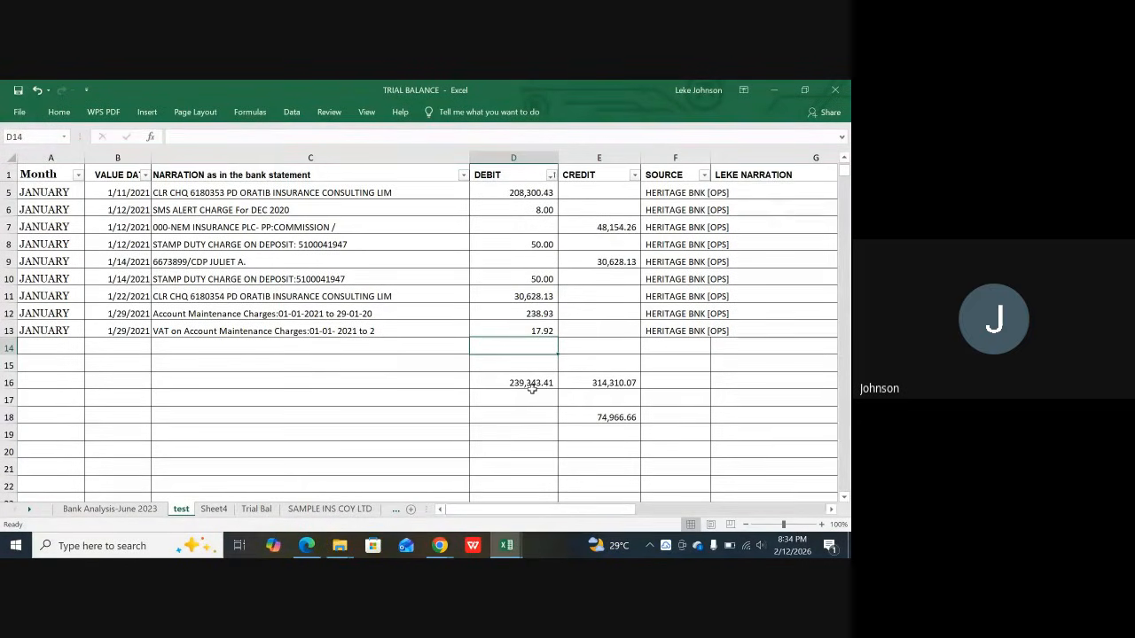
Step: Replace the range in D16's SUM formula with D2:D15 so the debit total includes the empty rows below the transactions
left_click(529, 382)
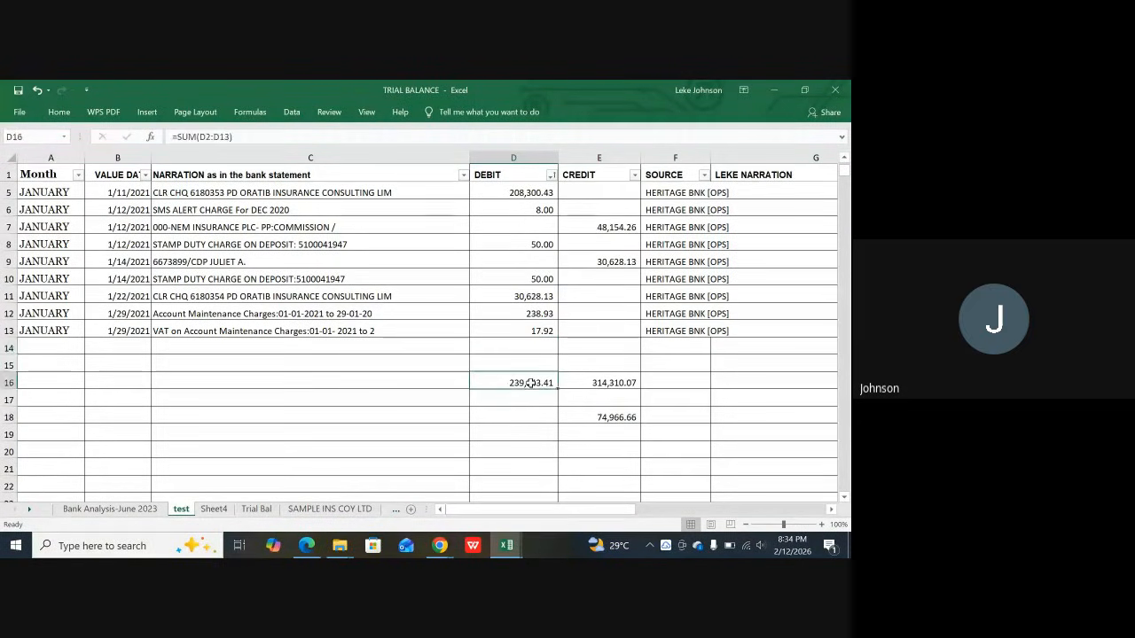
left_click(229, 135)
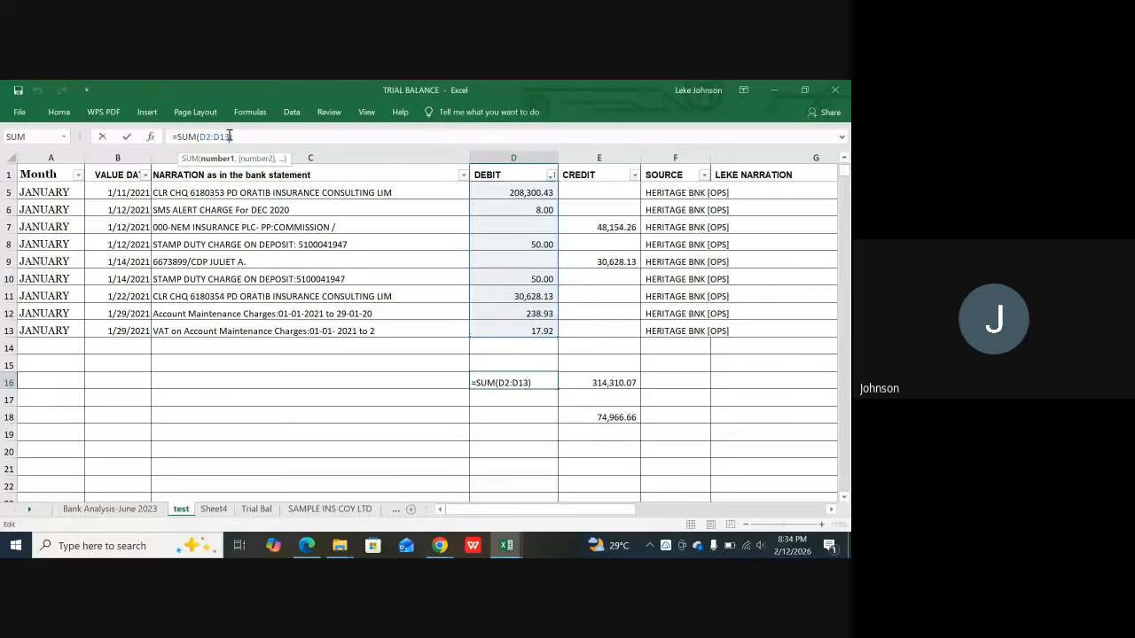
key("BackSpace")
key("BackSpace")
key("BackSpace")
key("BackSpace")
key("BackSpace")
key("BackSpace")
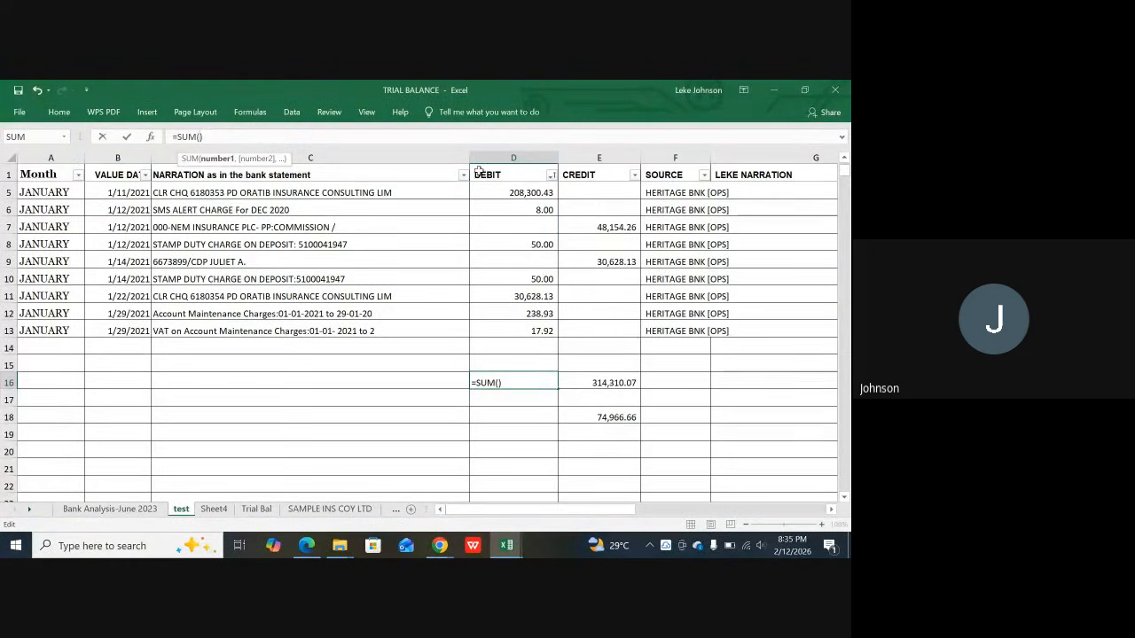
scroll(544, 205, "up", 1)
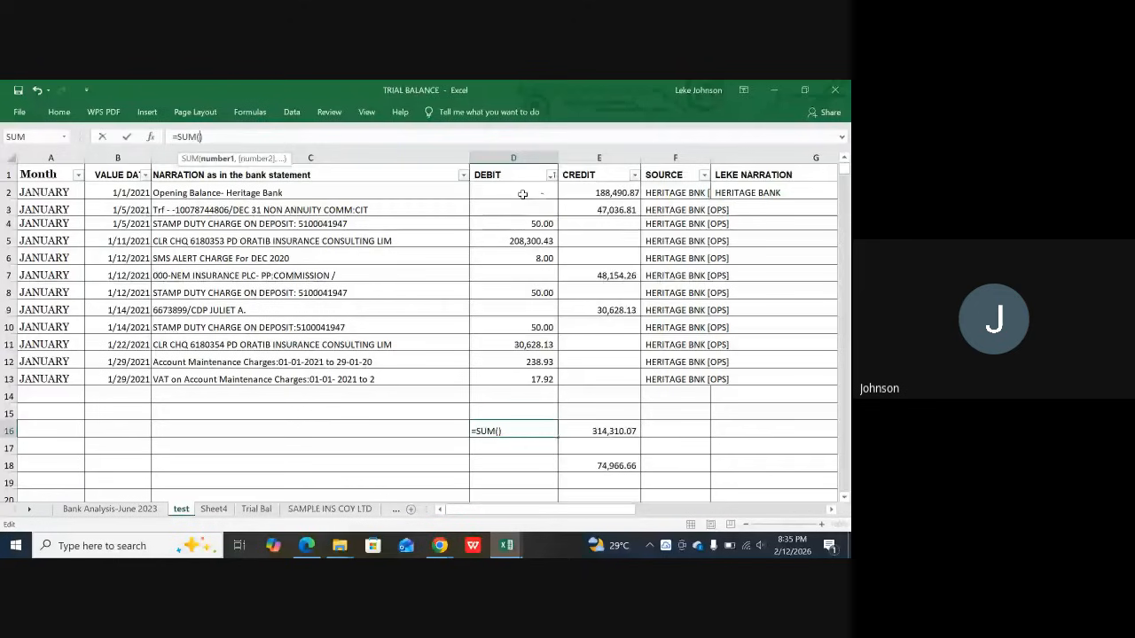
left_click_drag(525, 193, 509, 408)
key("Return")
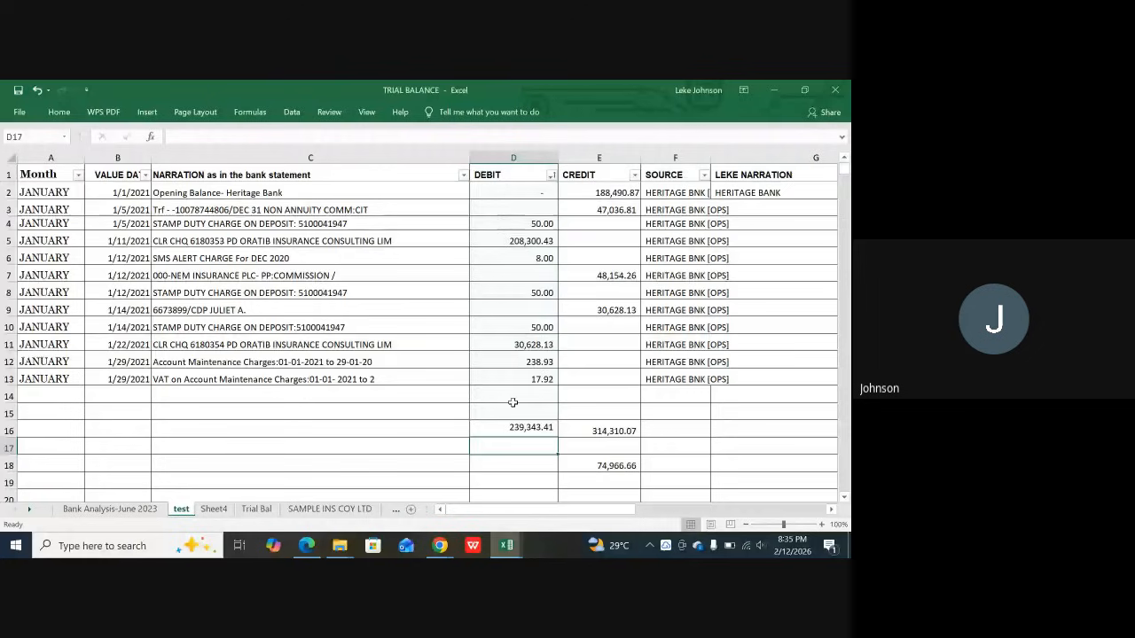
Step: Copy the extended debit total formula from D16 into the credit total cell E16
left_click(520, 431)
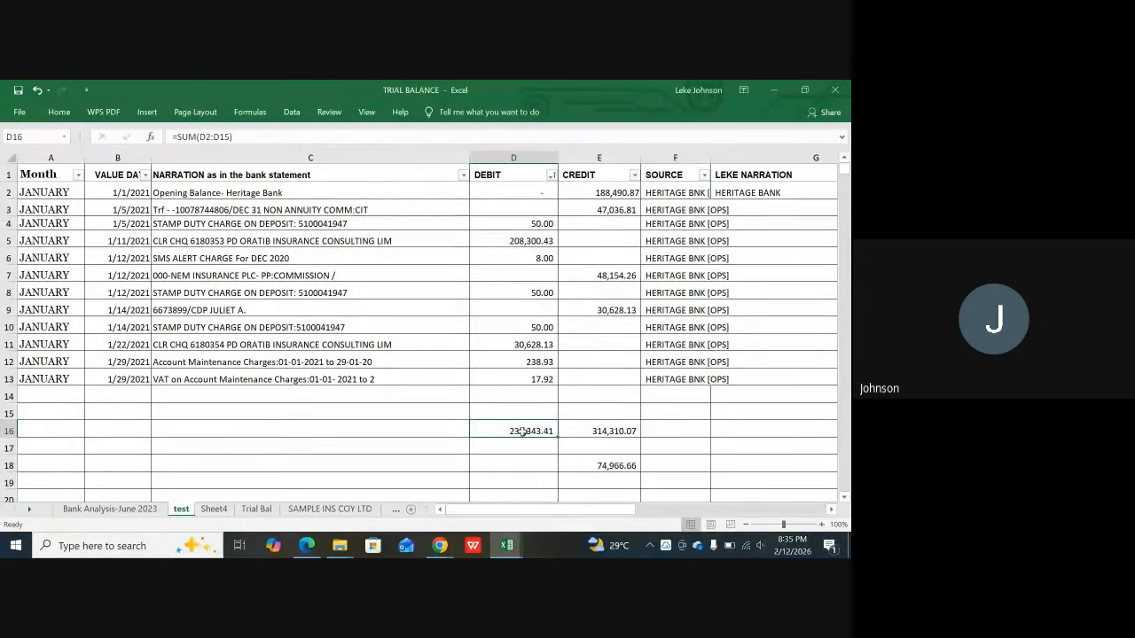
key("ctrl+c")
left_click(585, 431)
key("ctrl+v")
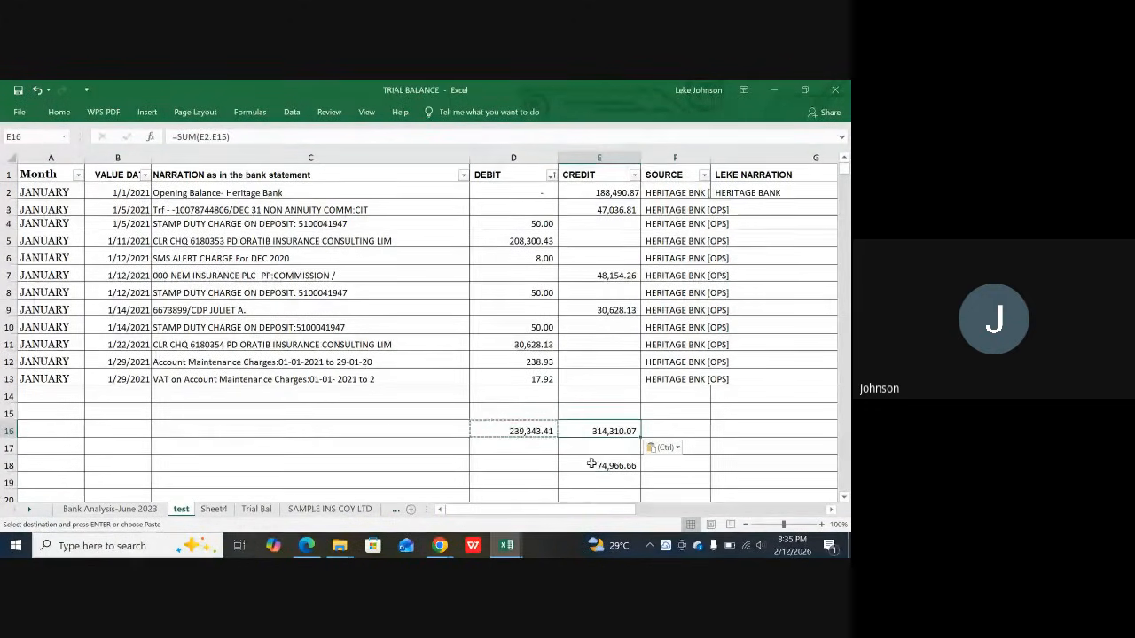
Step: Copy the balance in E18 and paste it as a value only into debit cell D14
left_click(590, 460)
key("ctrl+c")
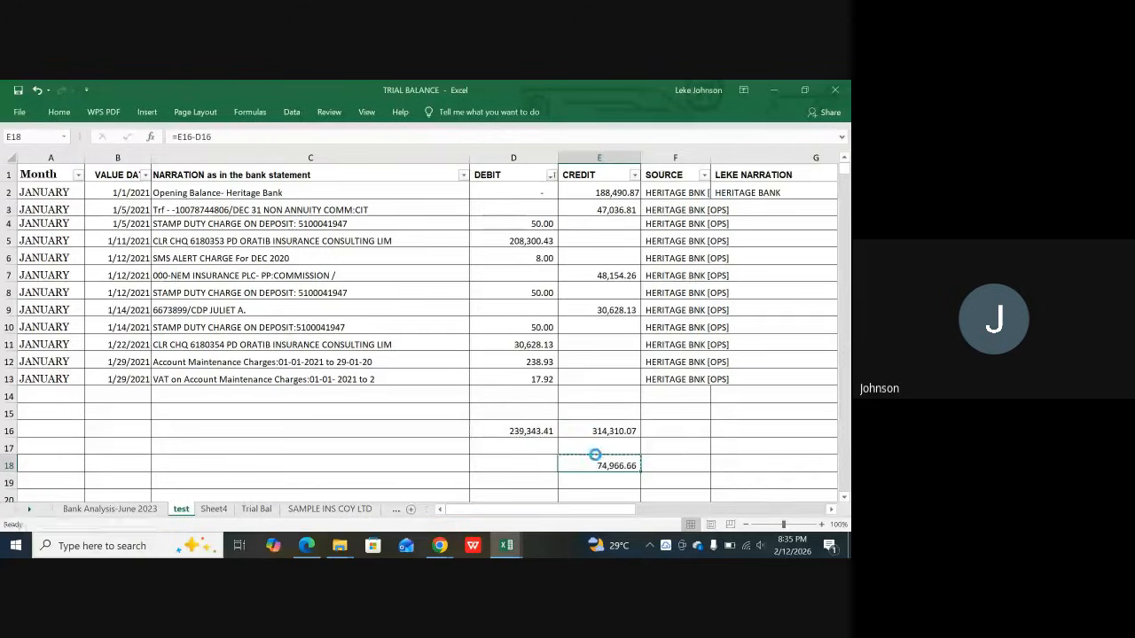
right_click(512, 396)
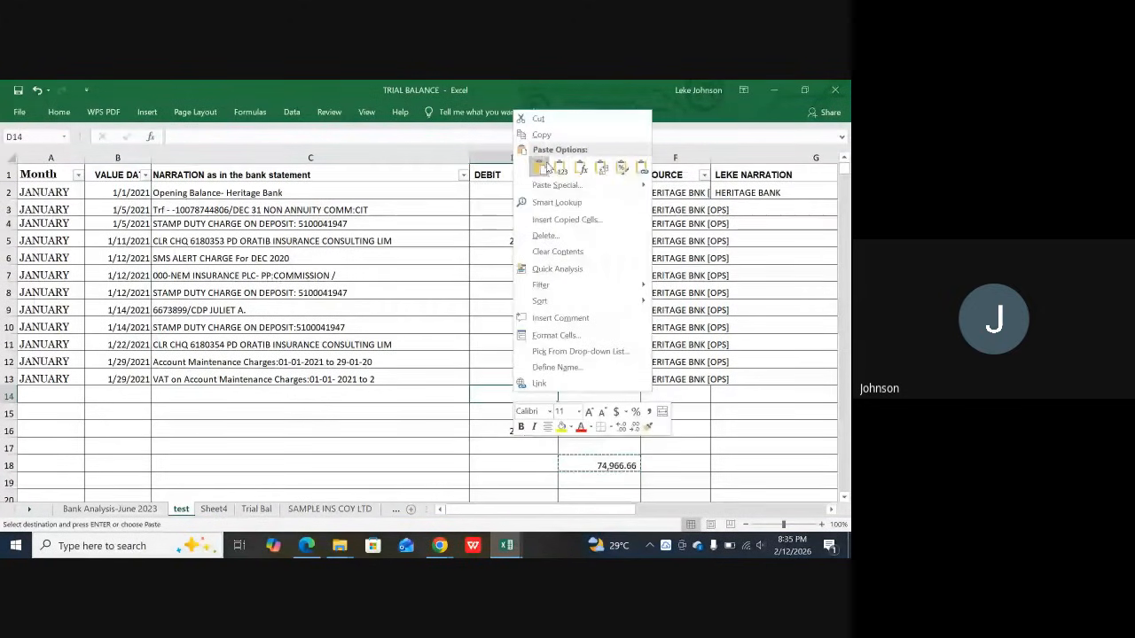
left_click(561, 168)
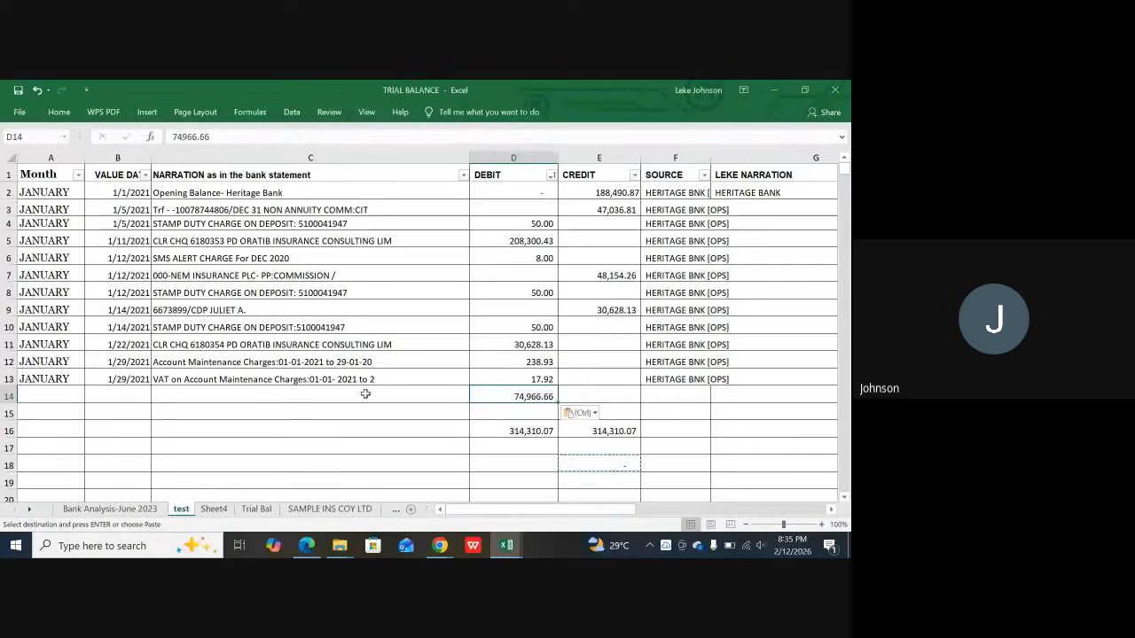
Step: Enter the narration "Closing Bal-Heritage Bank" in C14 for the closing balance row
left_click(187, 402)
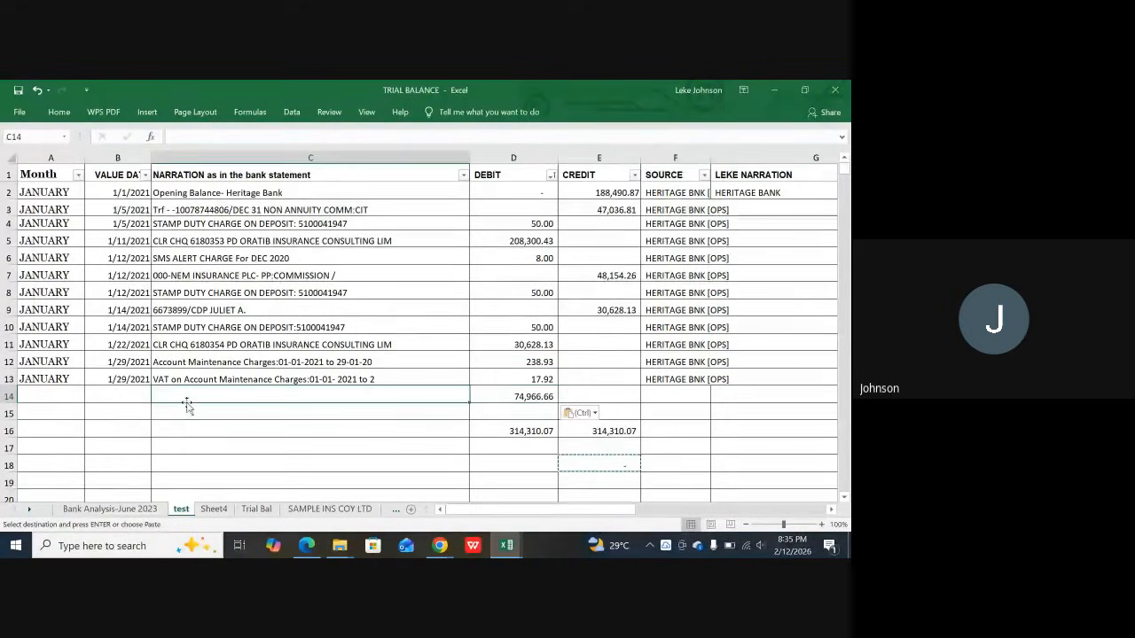
type("C")
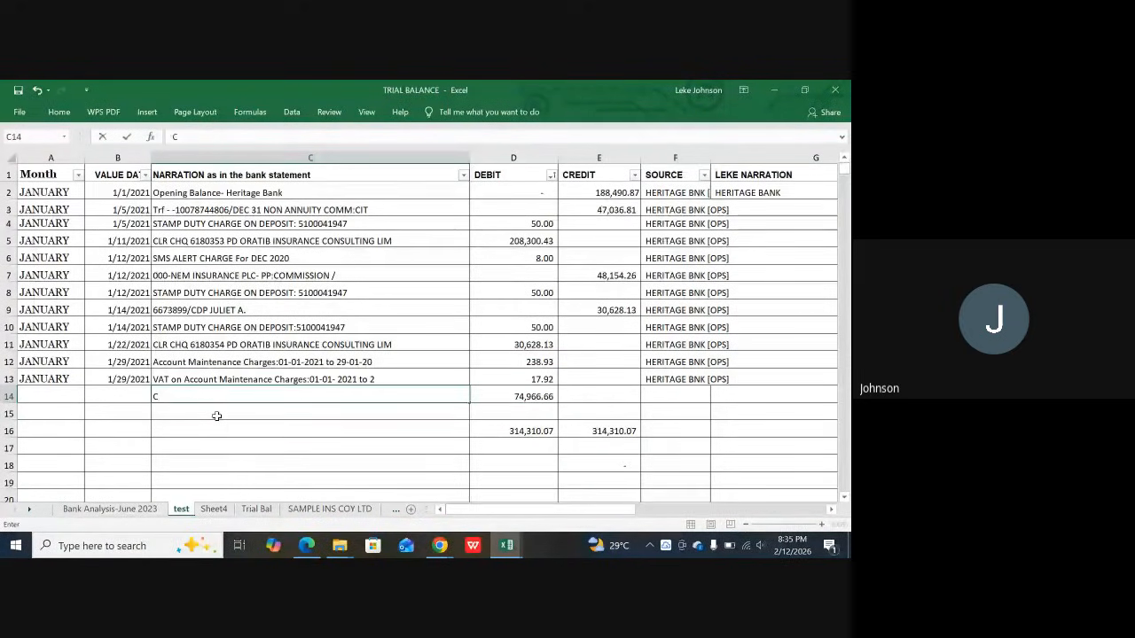
type("losing Bal")
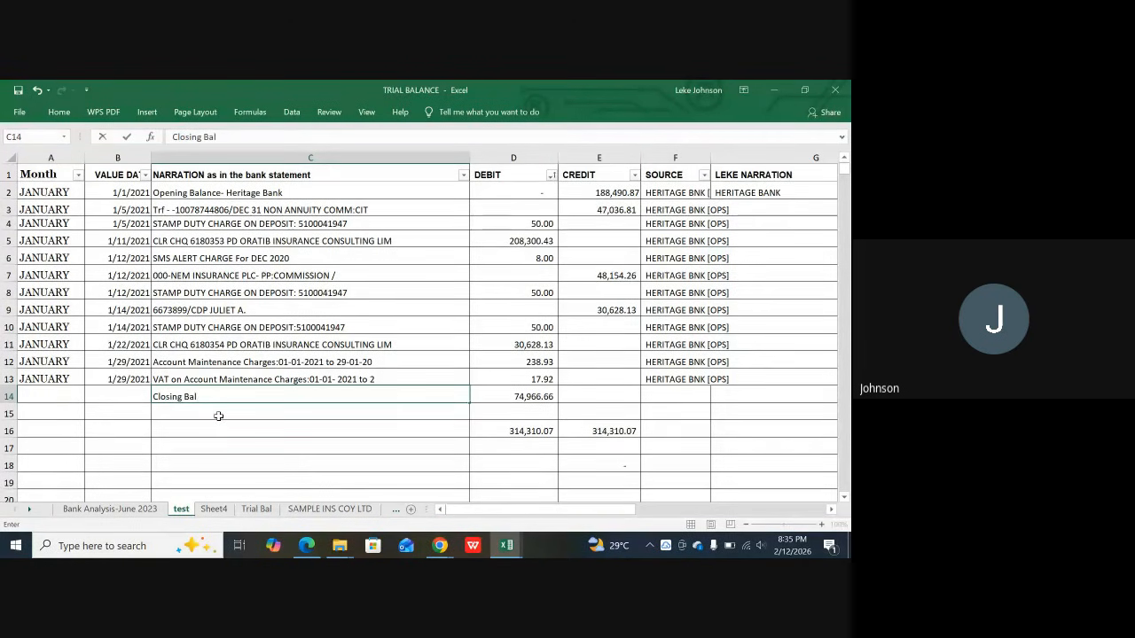
type("-Heritage Bank")
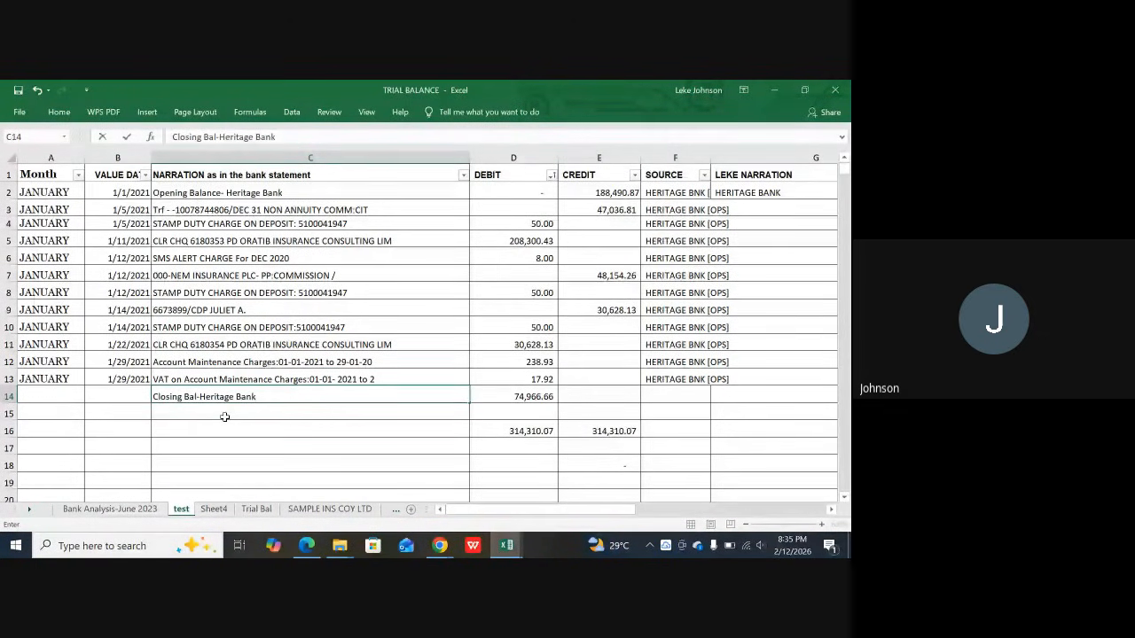
Step: Fill the source in F14 from the row above and enter HERITAGE BANK as the narration in G14
key("Tab")
key("Tab")
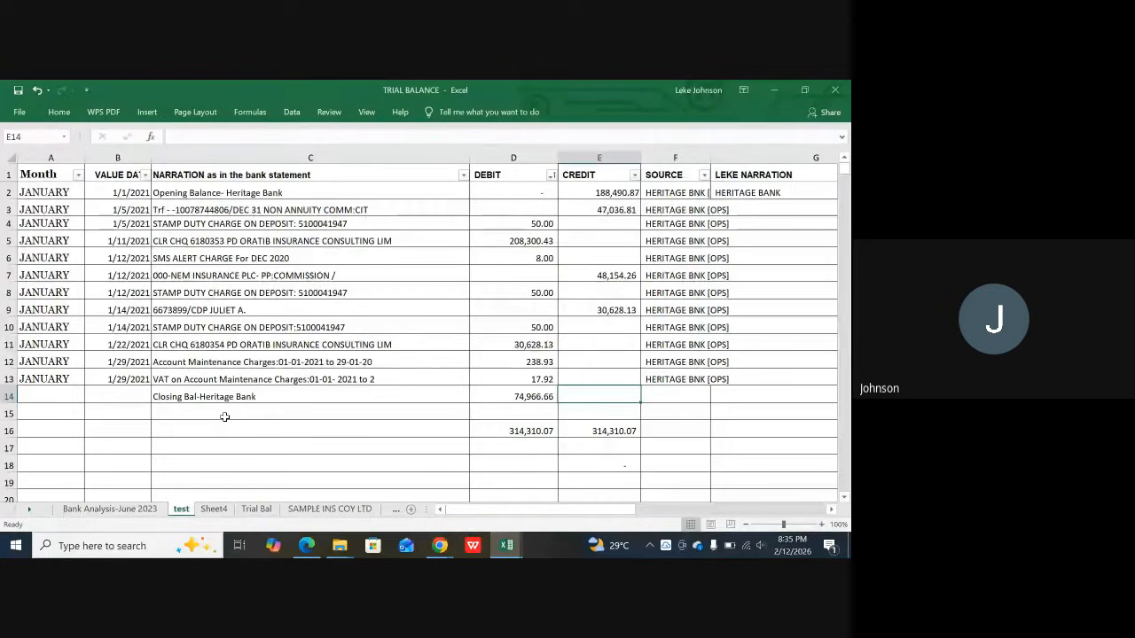
key("Tab")
key("ctrl+d")
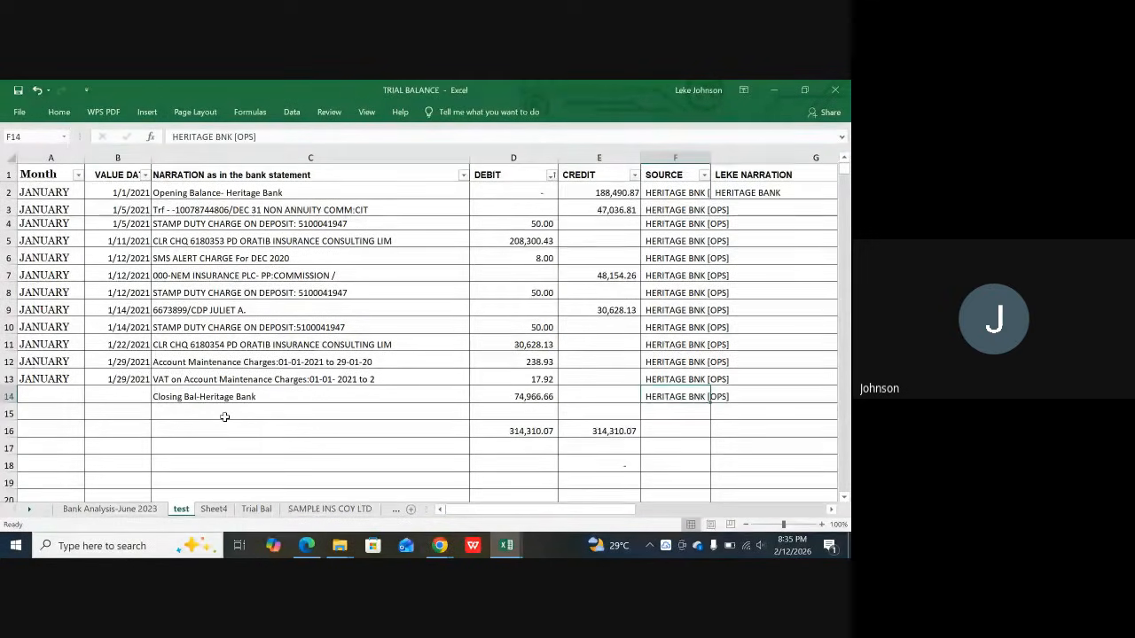
key("Tab")
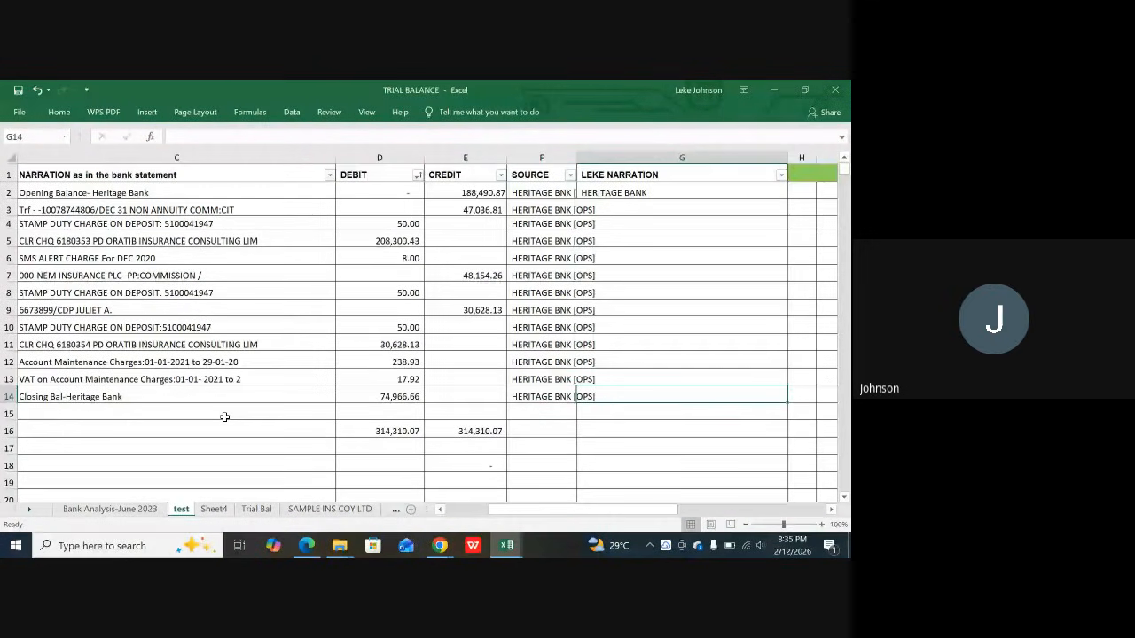
type("HERITAGE BANK")
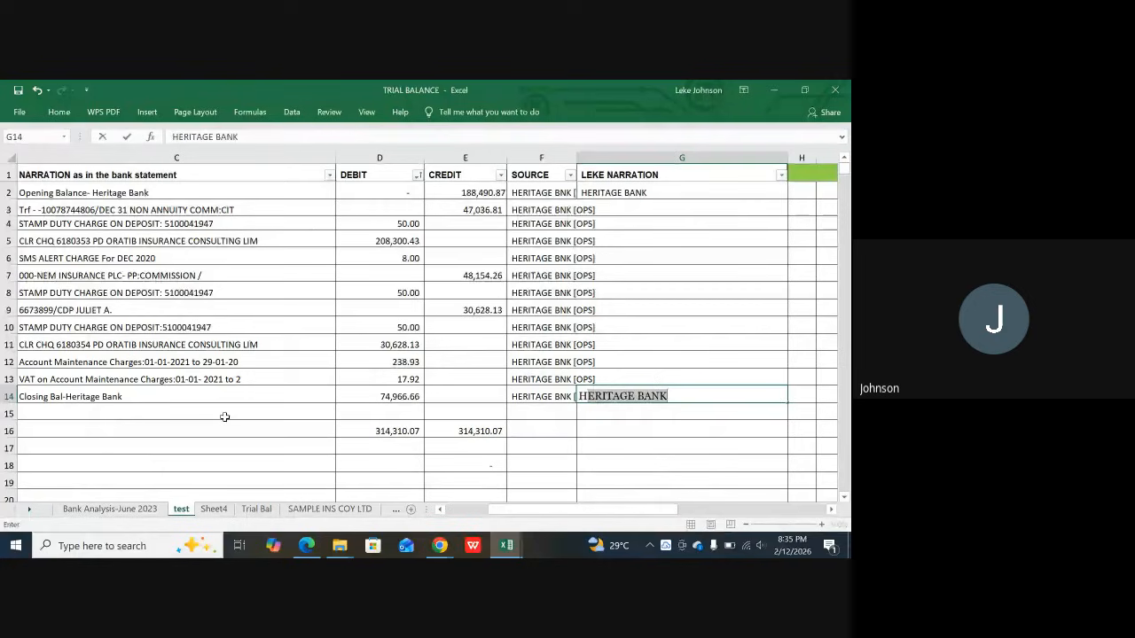
key("Return")
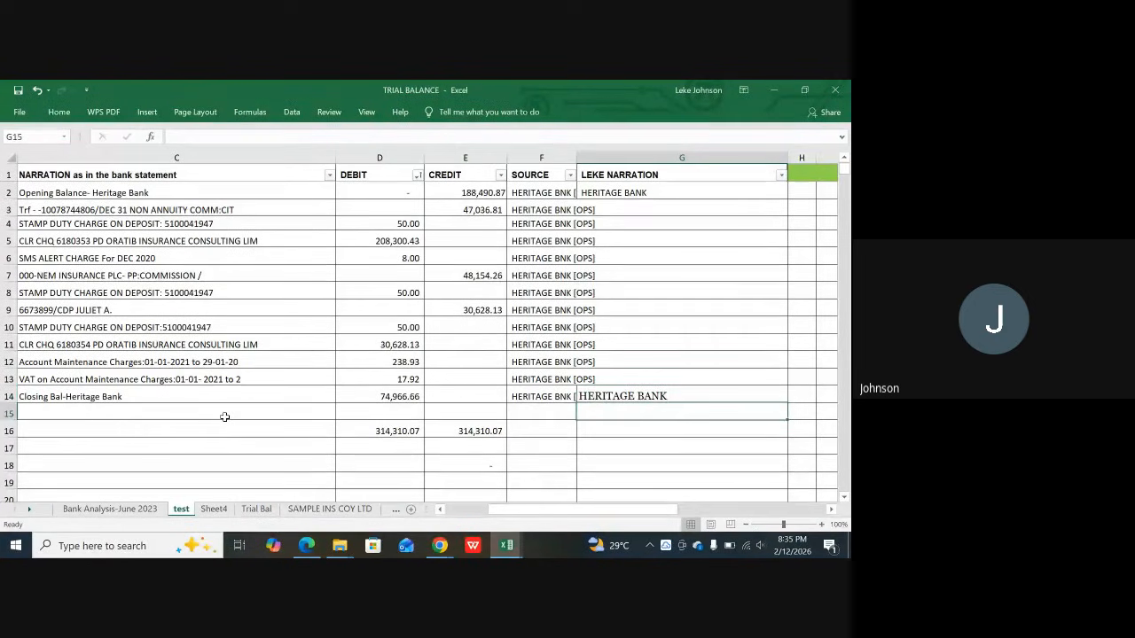
Step: Enter JANUARY as the month in A14 and 1/31/2021 as the value date in B14
left_click(279, 392)
key("Home")
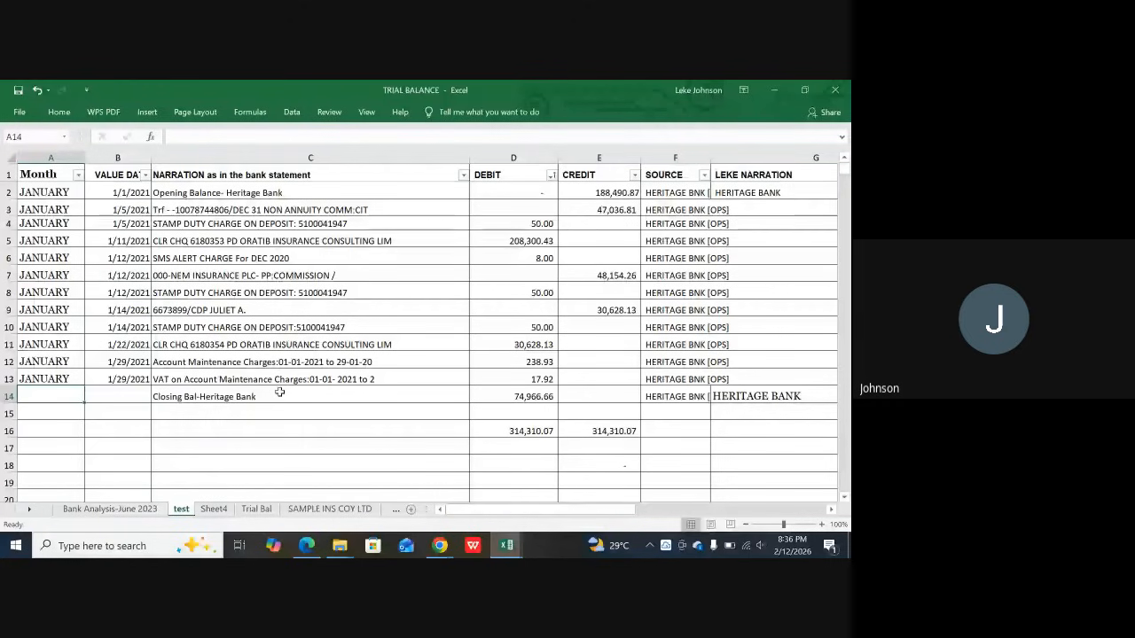
type("J")
key("Tab")
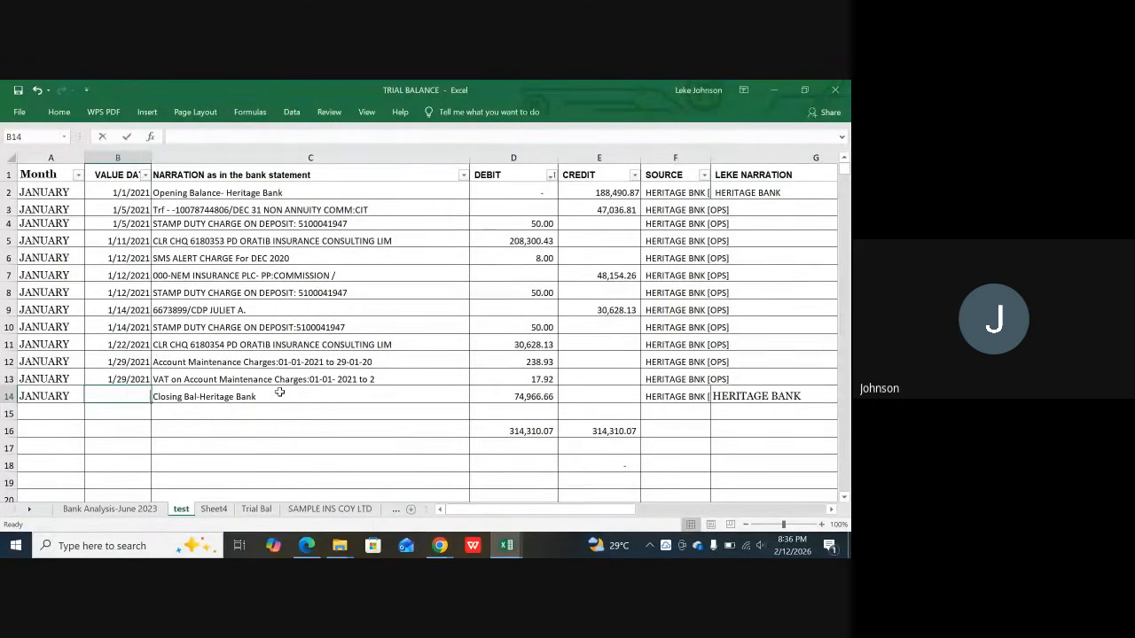
type("31")
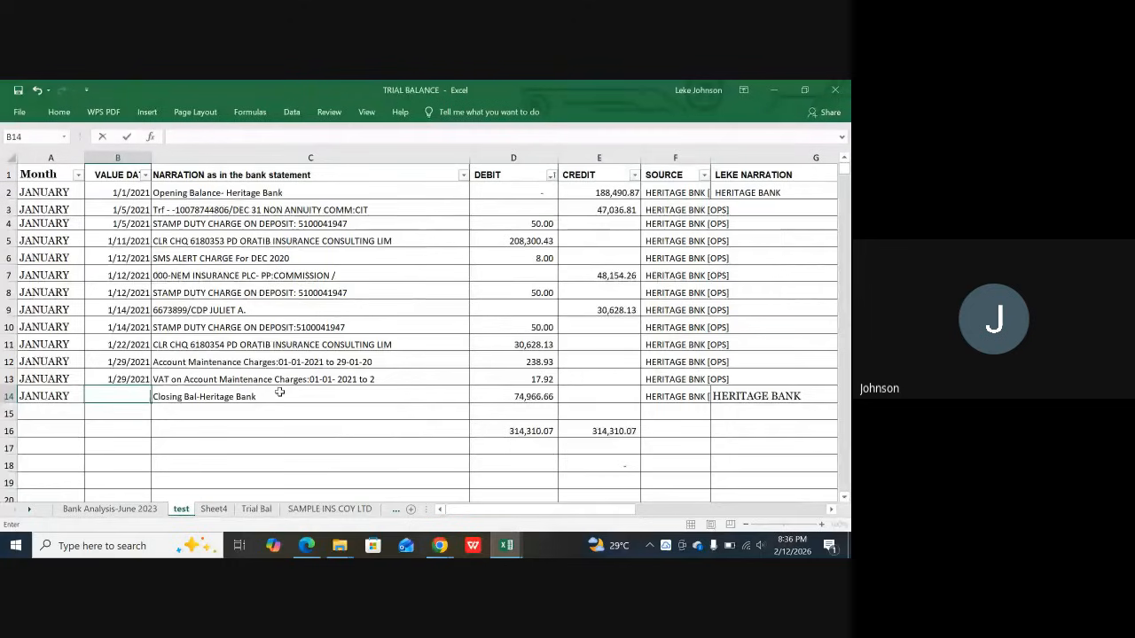
key("BackSpace")
key("BackSpace")
type("1/")
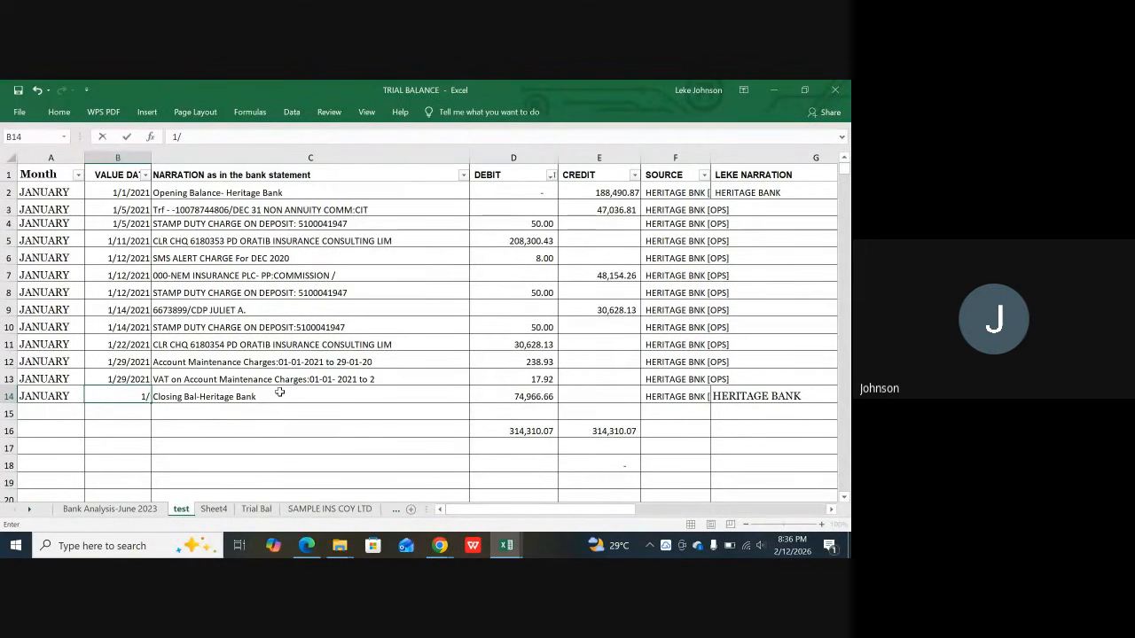
type("31")
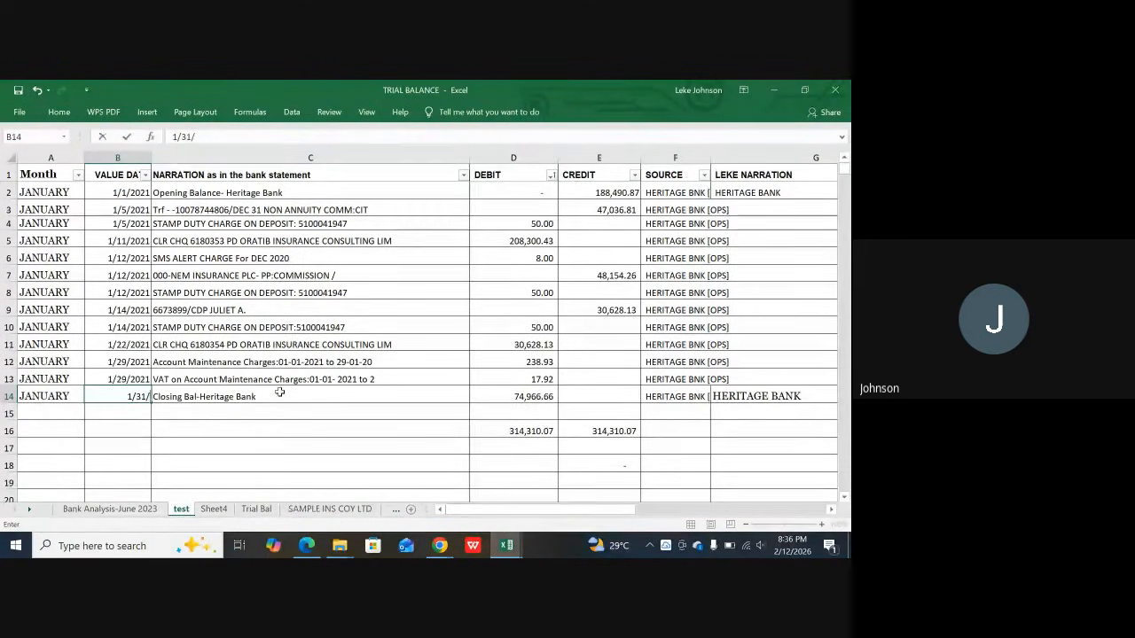
type("/2021")
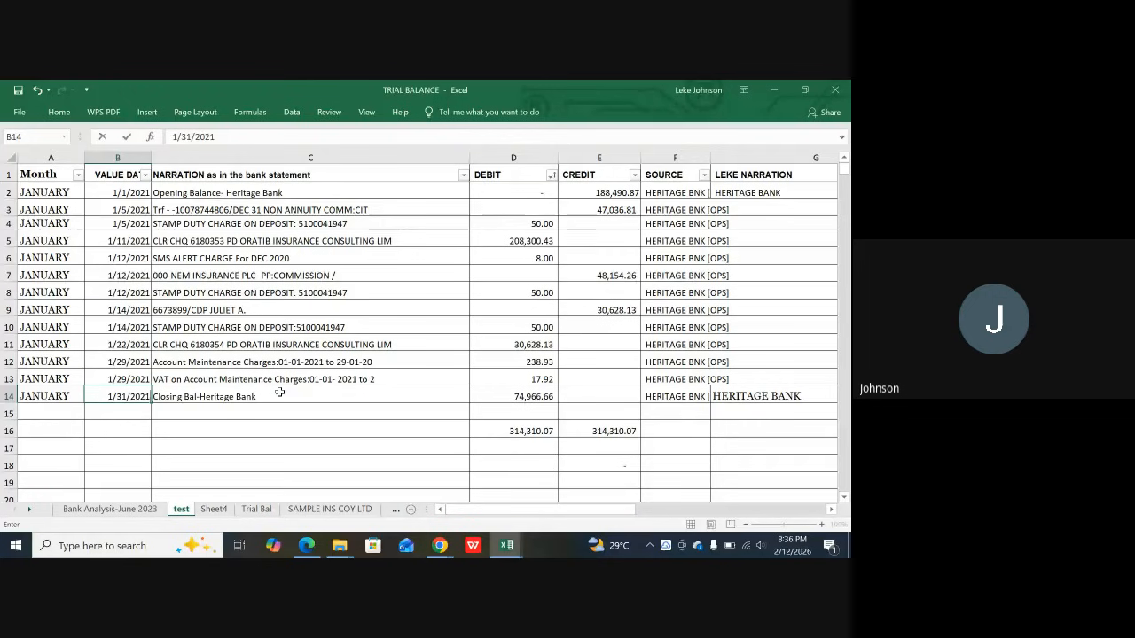
Step: Confirm the closing balance date in B14 and clear the totals and check figure in D16:E18
key("Tab")
key("Tab")
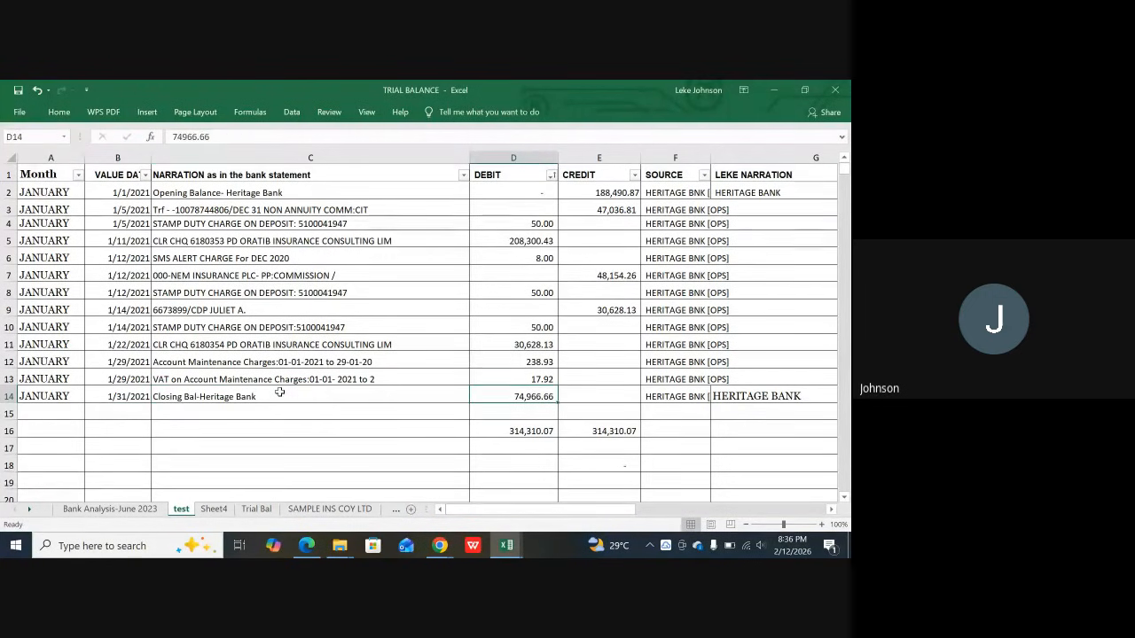
key("Tab")
key("Tab")
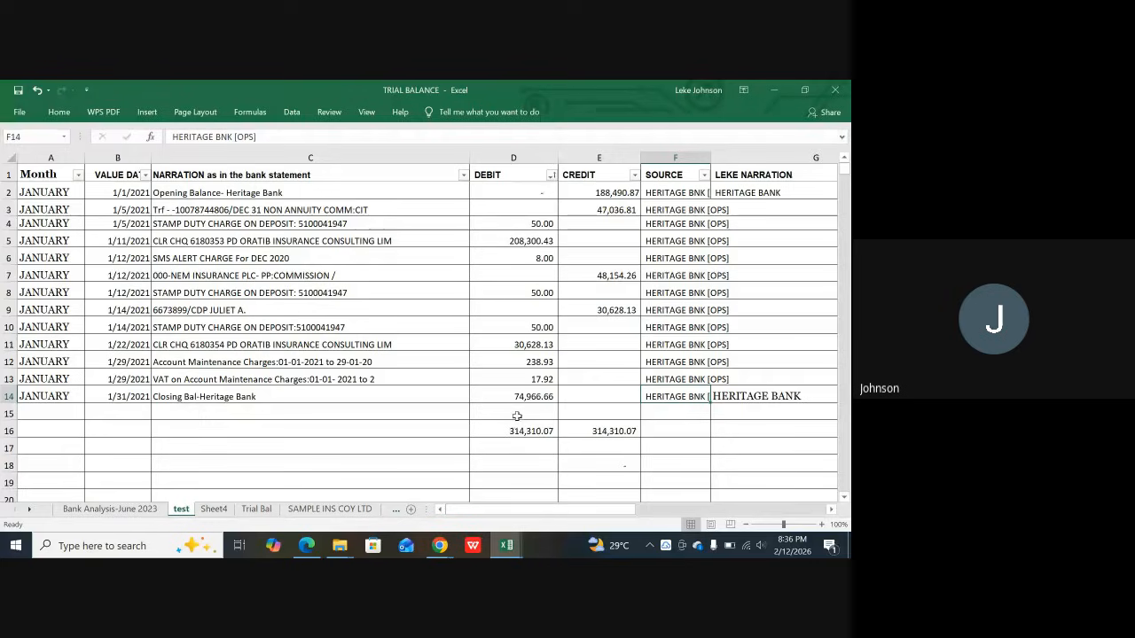
left_click_drag(517, 433, 637, 456)
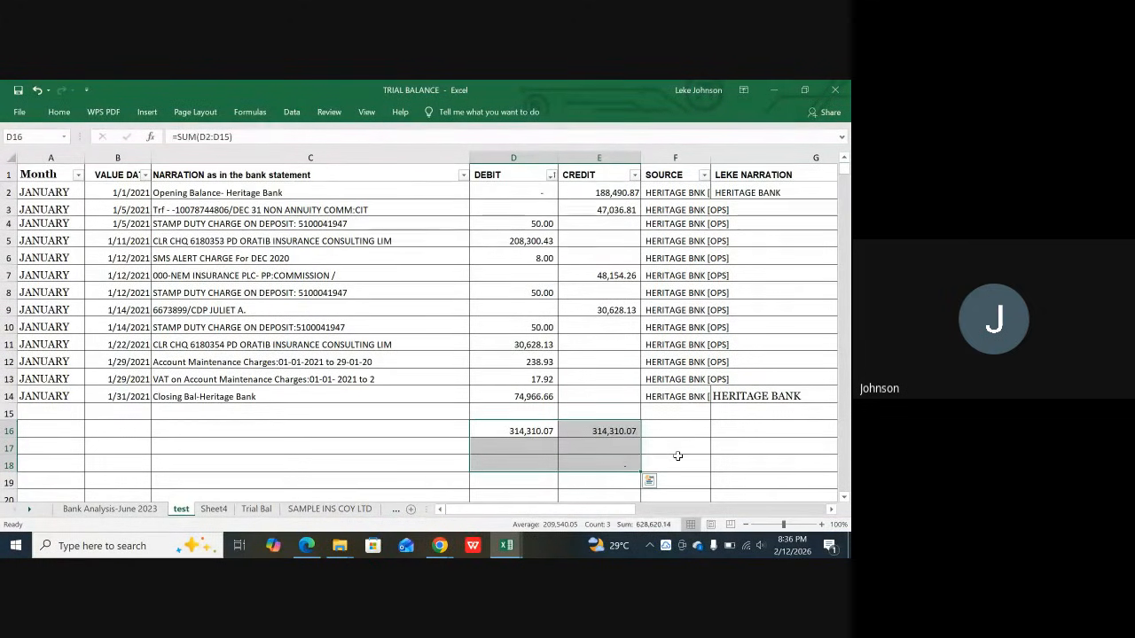
key("Delete")
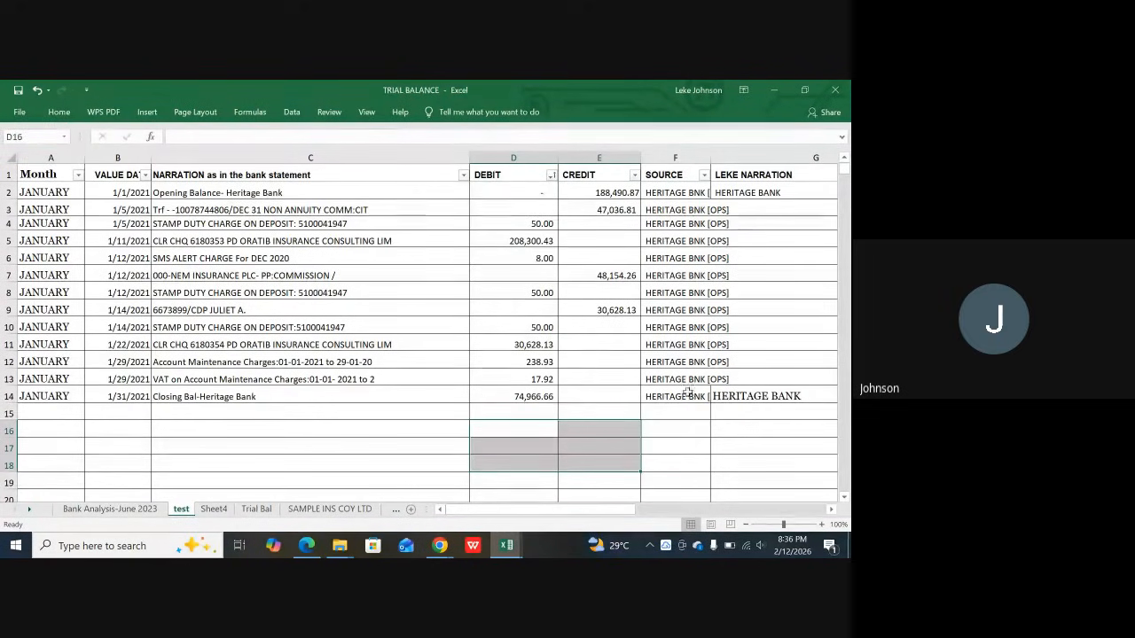
left_click(541, 380)
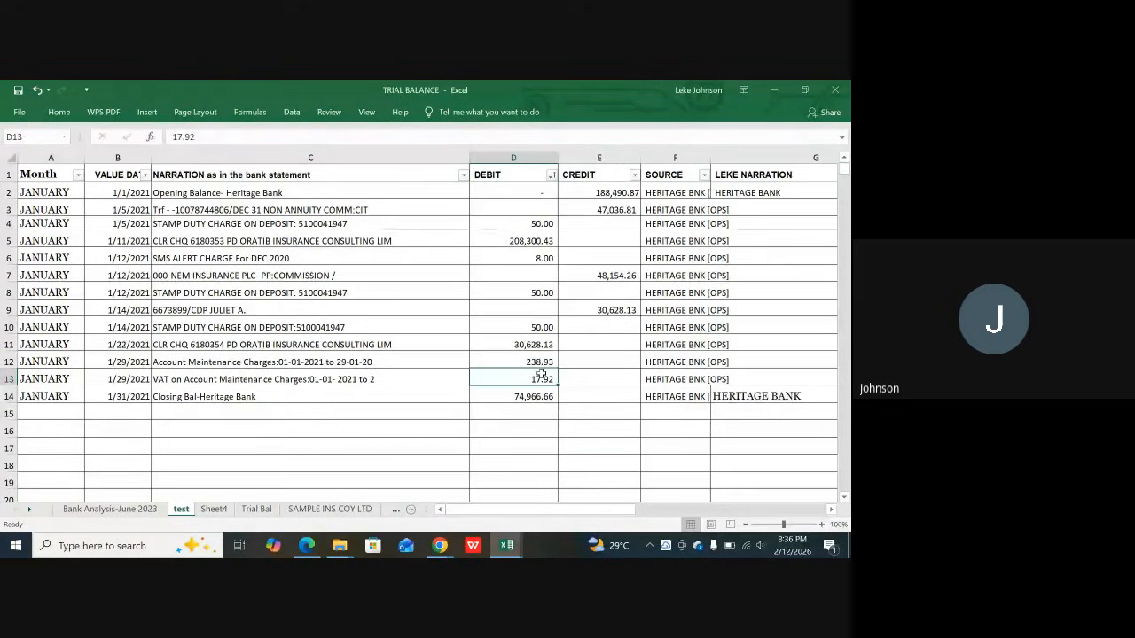
left_click(550, 175)
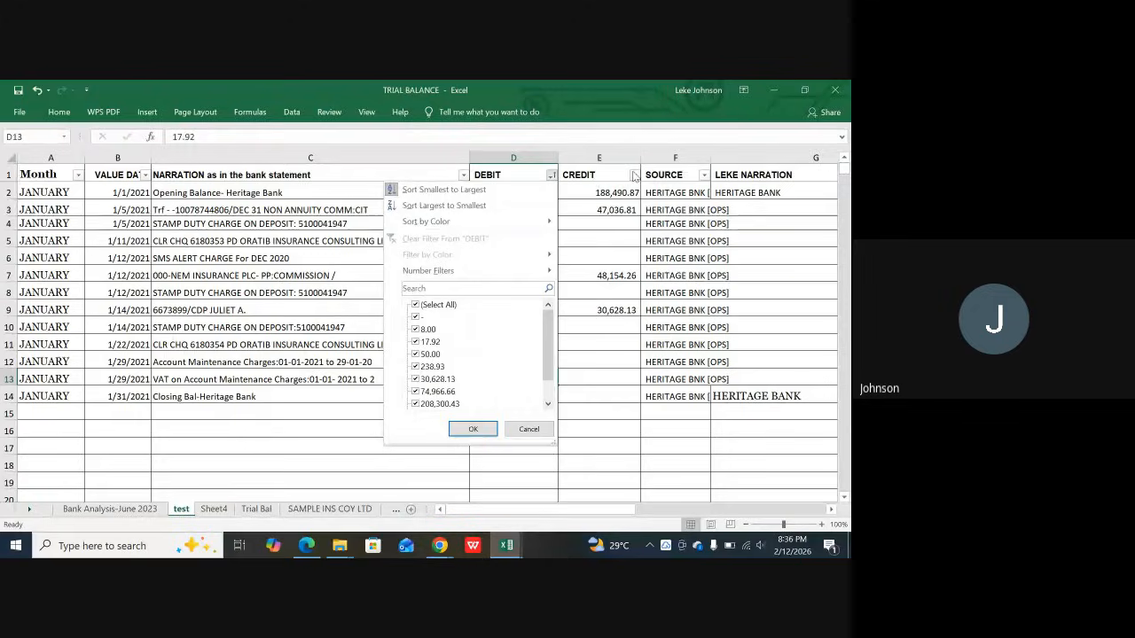
left_click(636, 175)
left_click(635, 175)
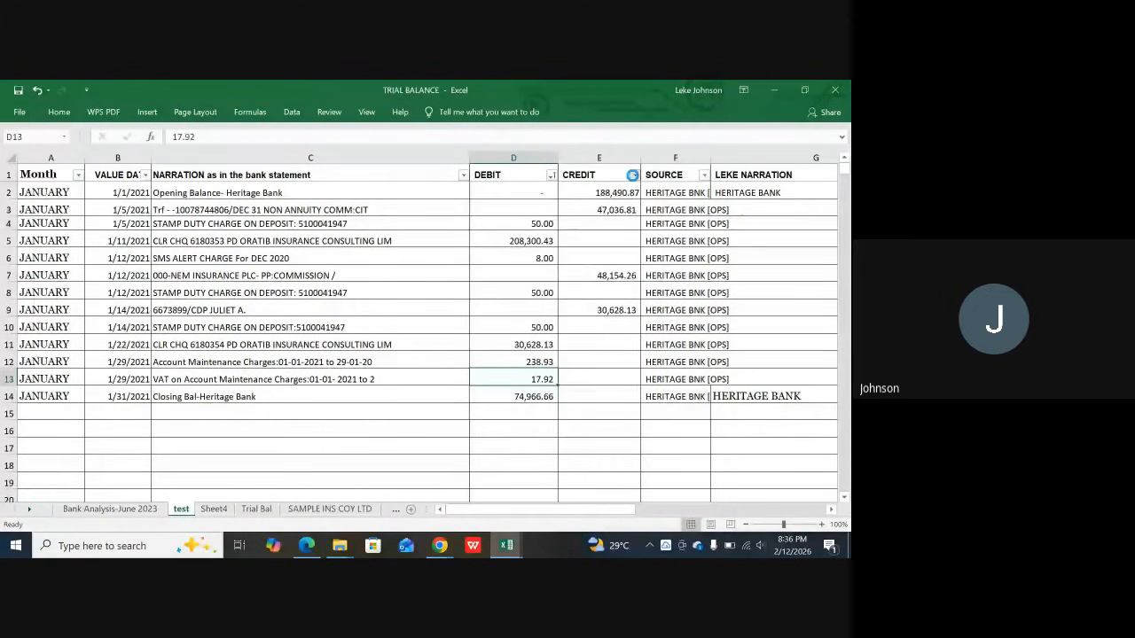
left_click(741, 284)
Step: Turn the filter off and back on for the header row A1:G1
left_click(59, 175)
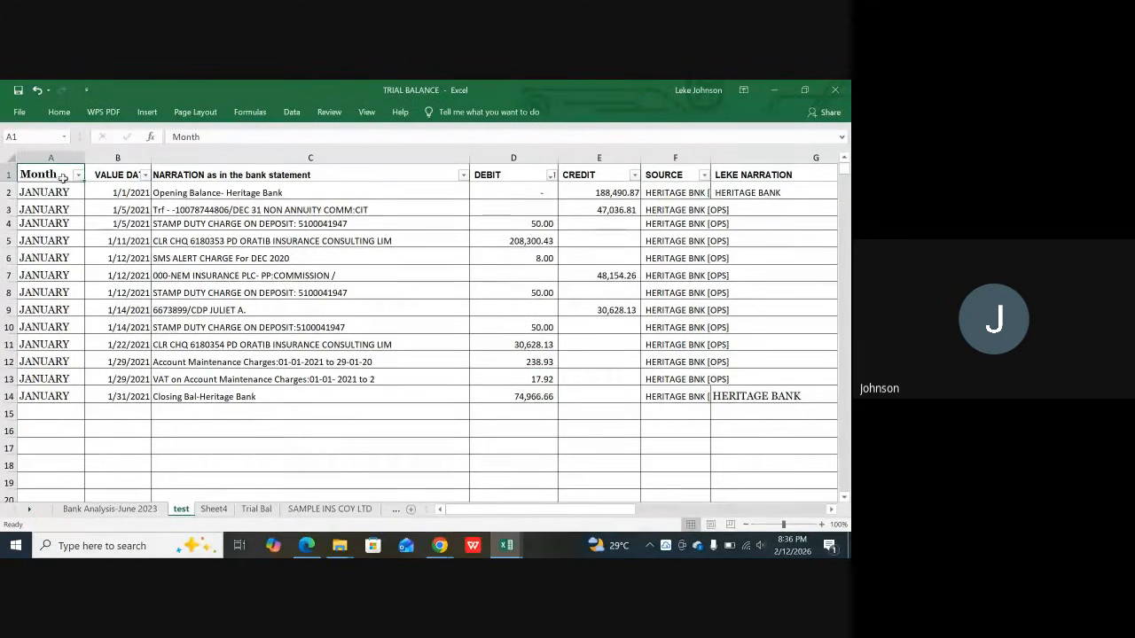
left_click_drag(80, 183, 85, 183)
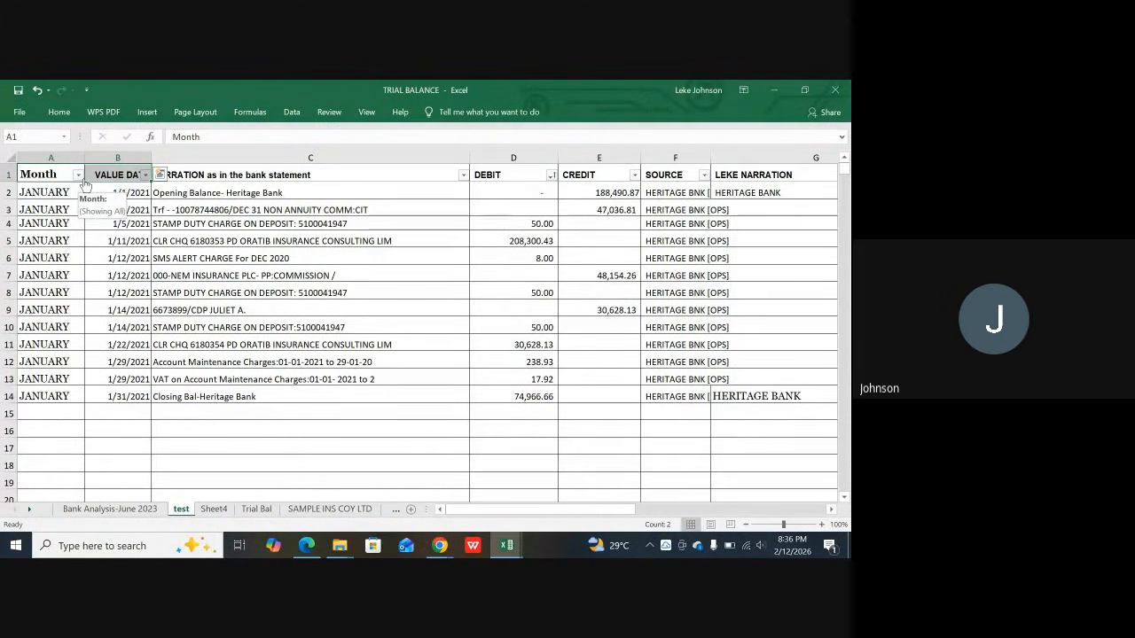
key("Left")
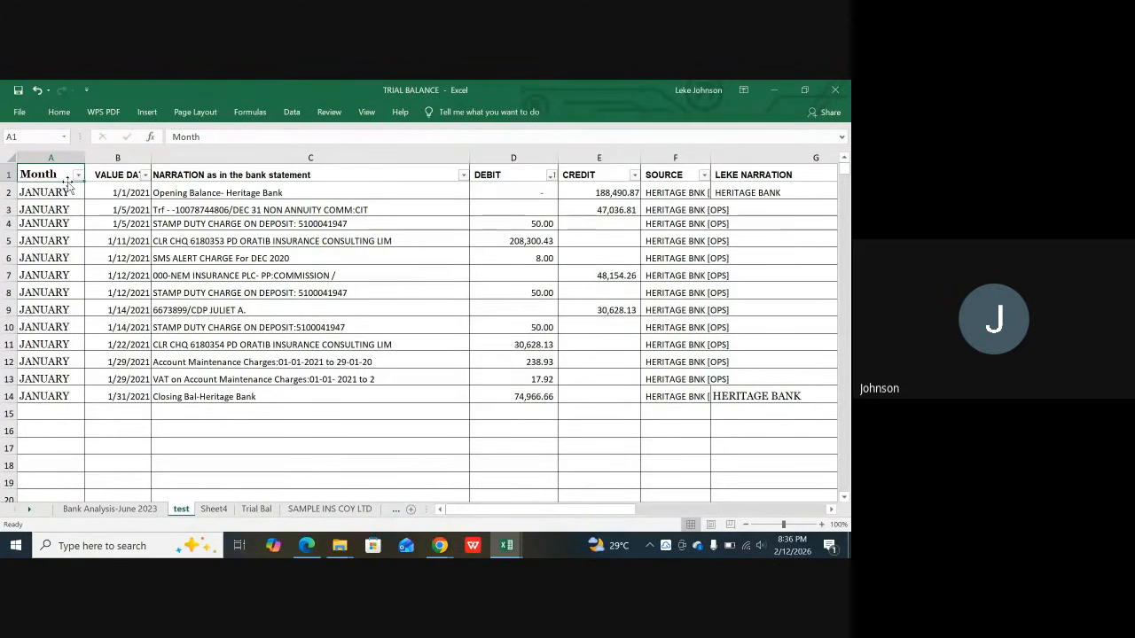
left_click_drag(56, 176, 599, 175)
key("shift+Right")
key("shift+Right")
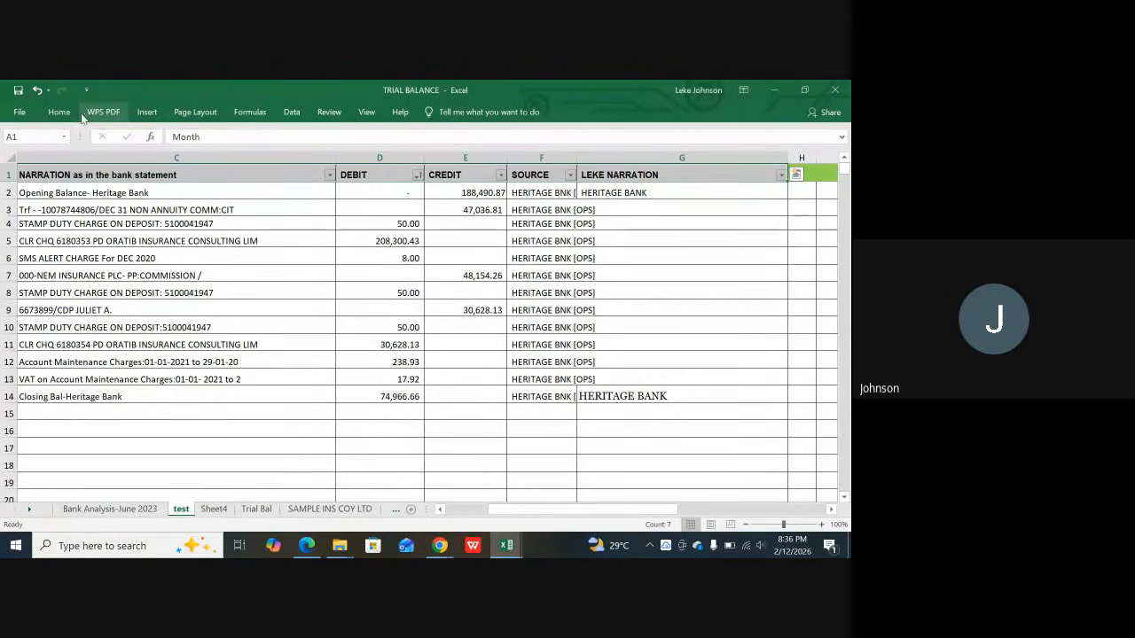
left_click(292, 112)
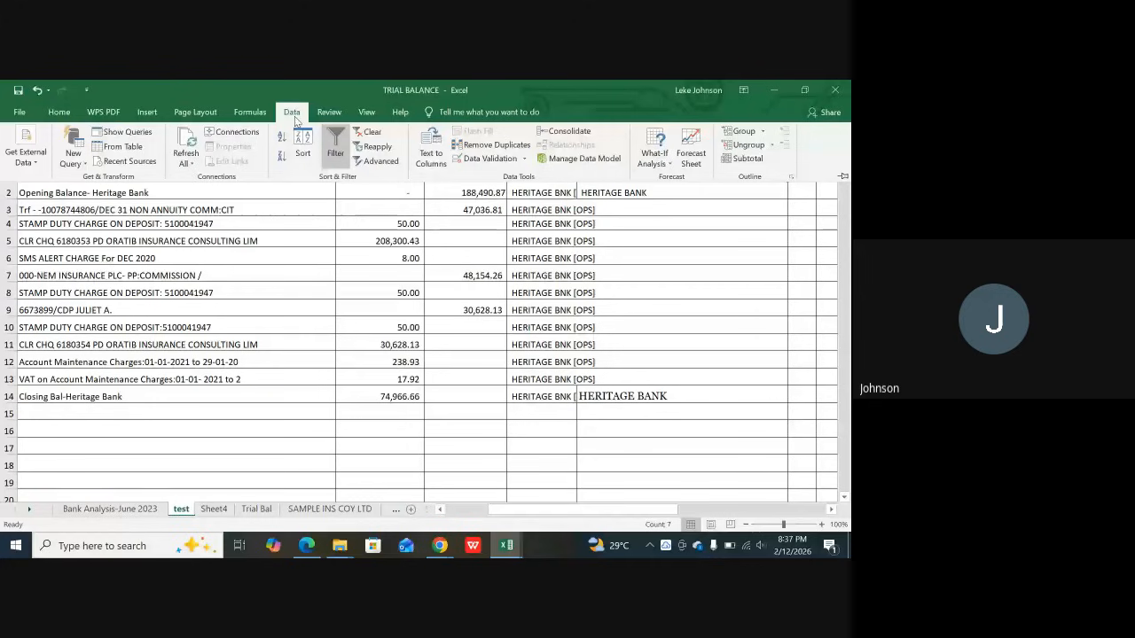
left_click(337, 142)
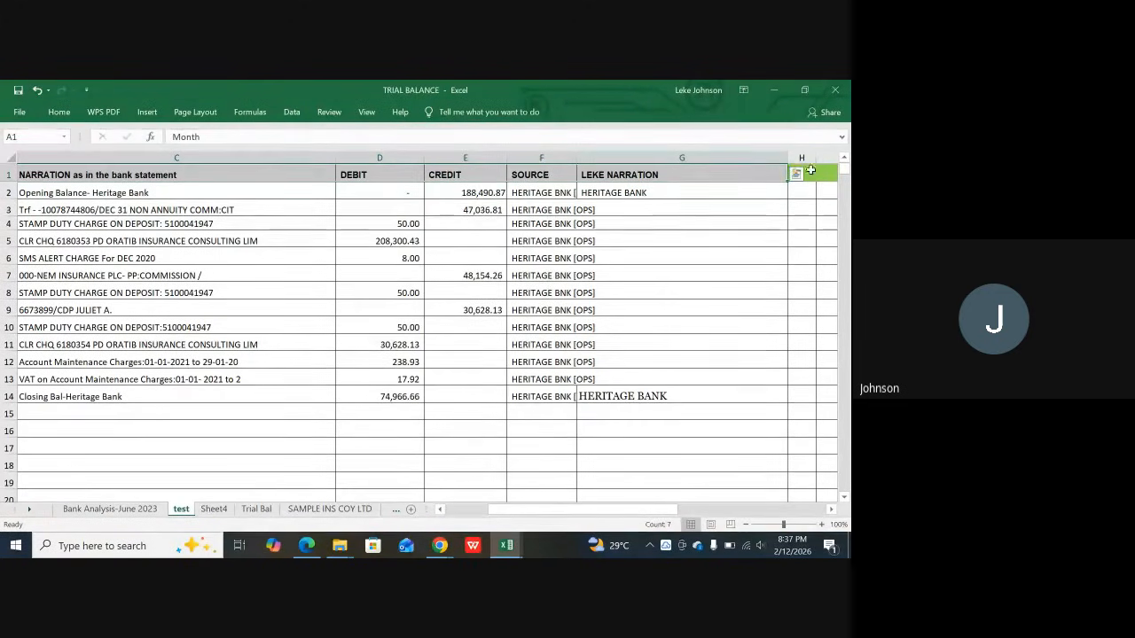
left_click(290, 114)
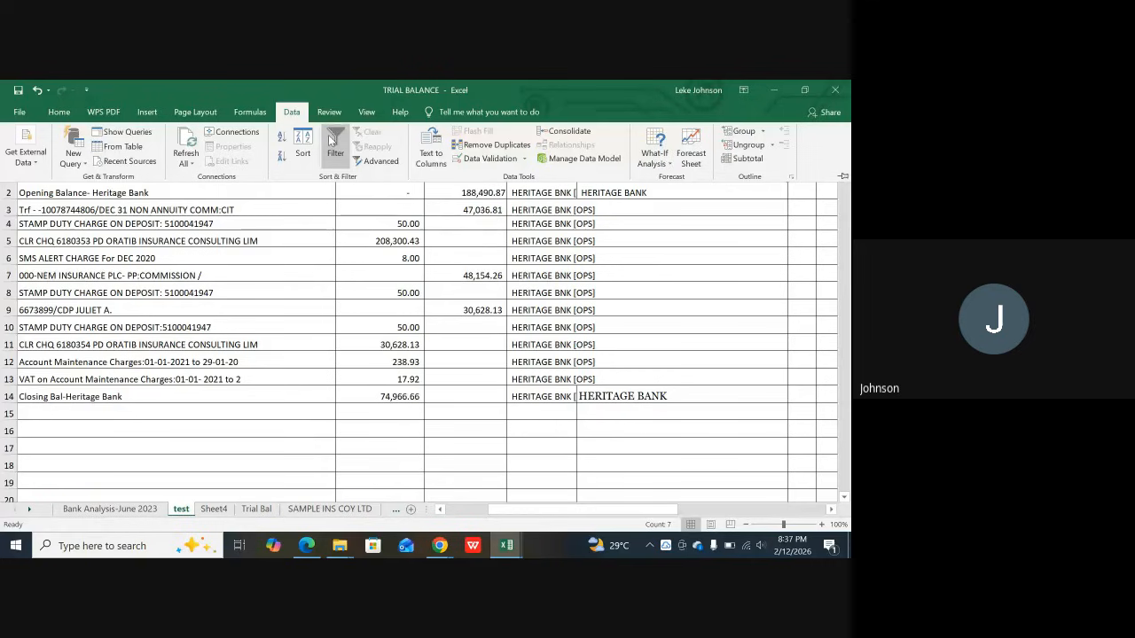
left_click(331, 142)
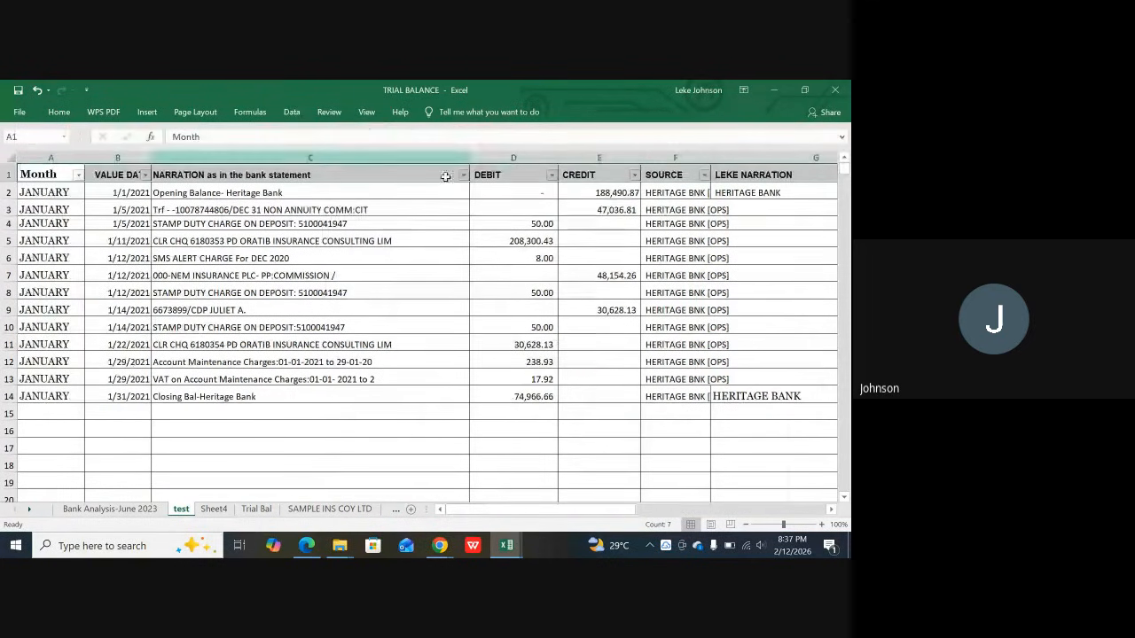
Step: Sort the table by DEBIT from smallest to largest, and by CREDIT from largest to smallest
left_click(628, 235)
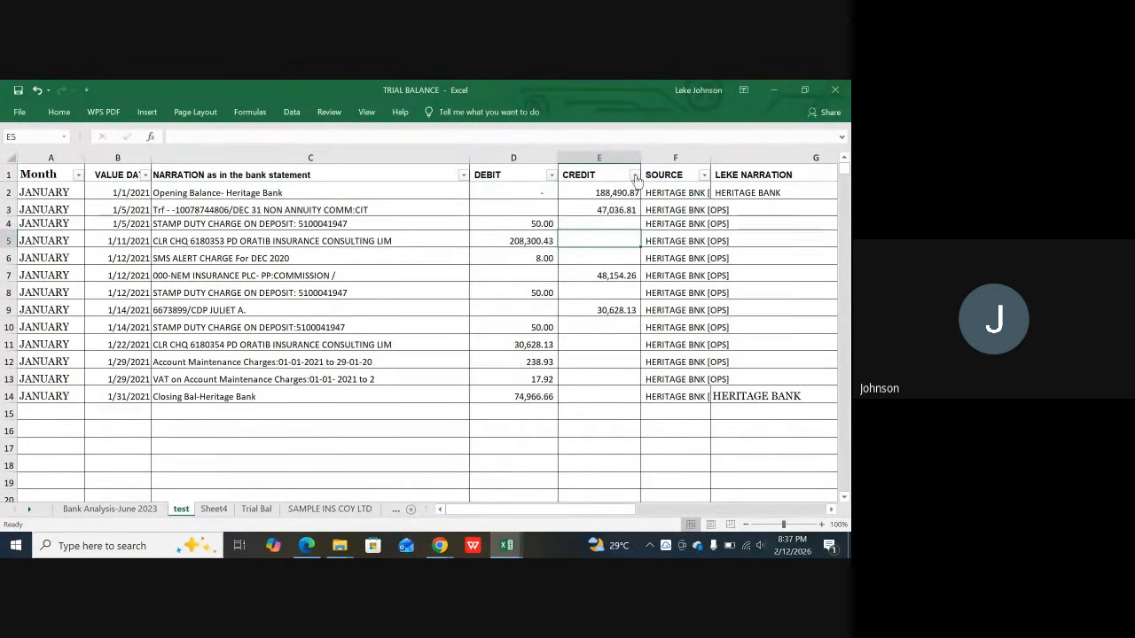
left_click(633, 177)
left_click(397, 267)
left_click(550, 175)
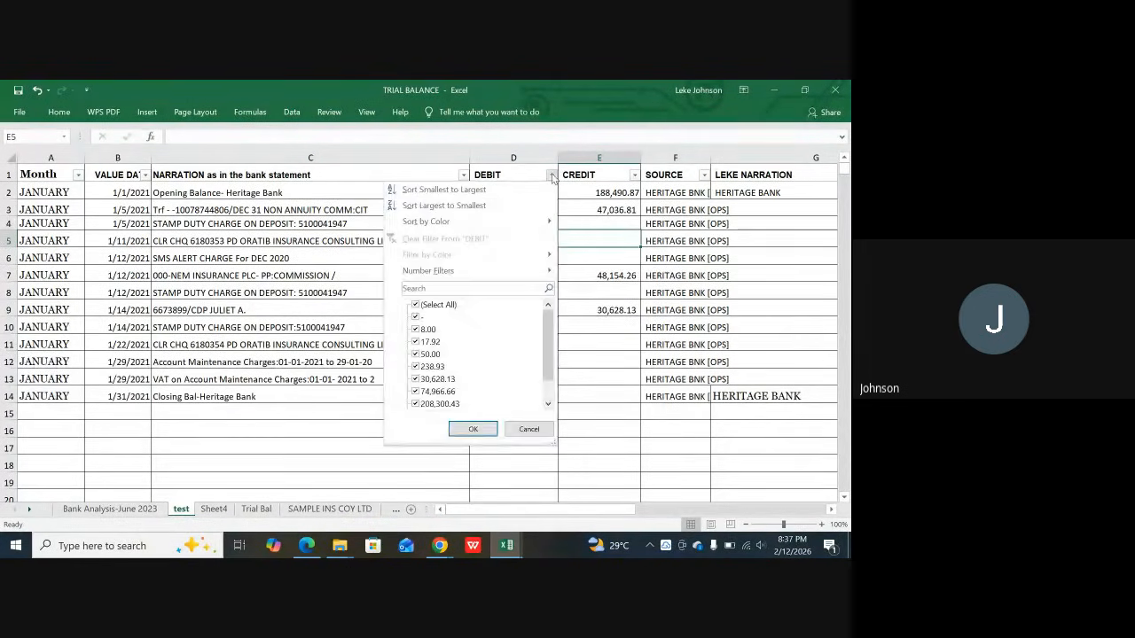
left_click(448, 191)
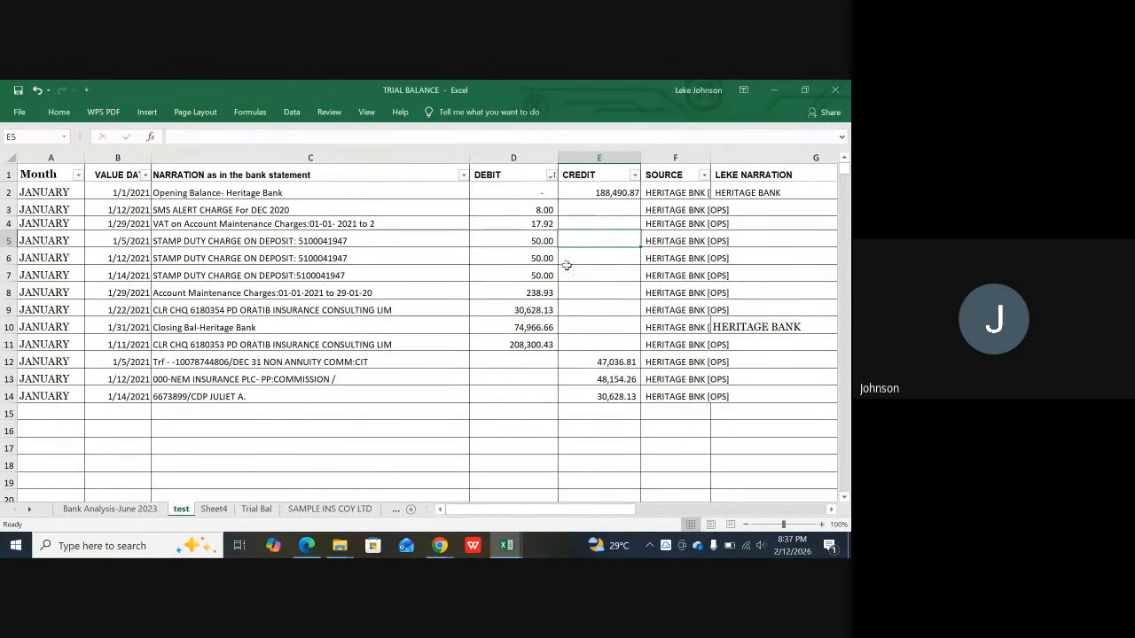
left_click(634, 175)
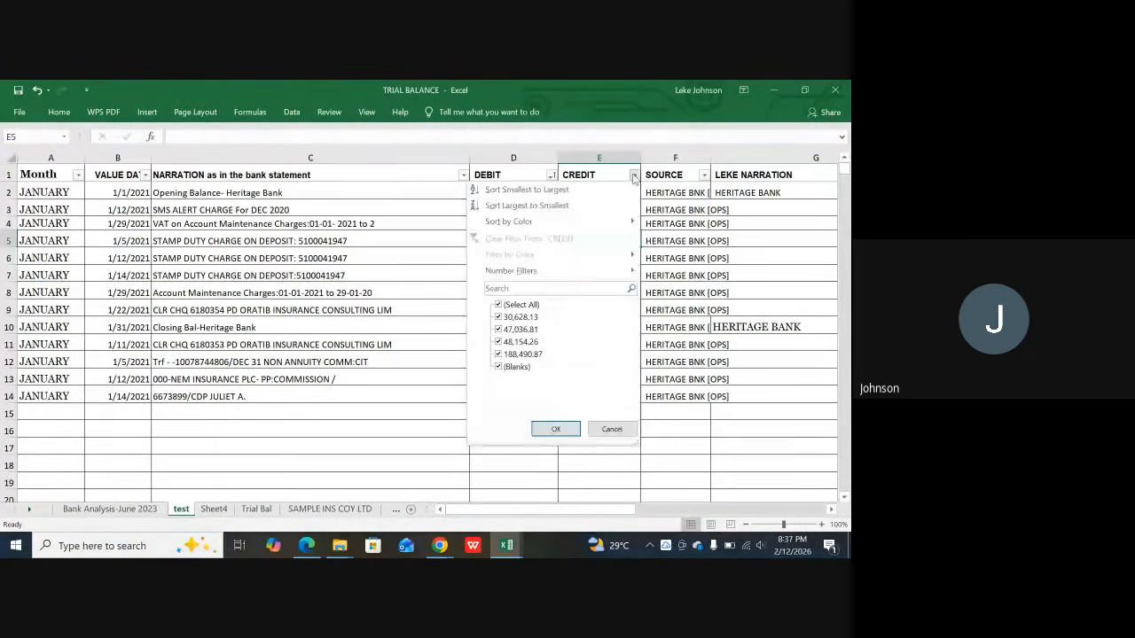
left_click(560, 206)
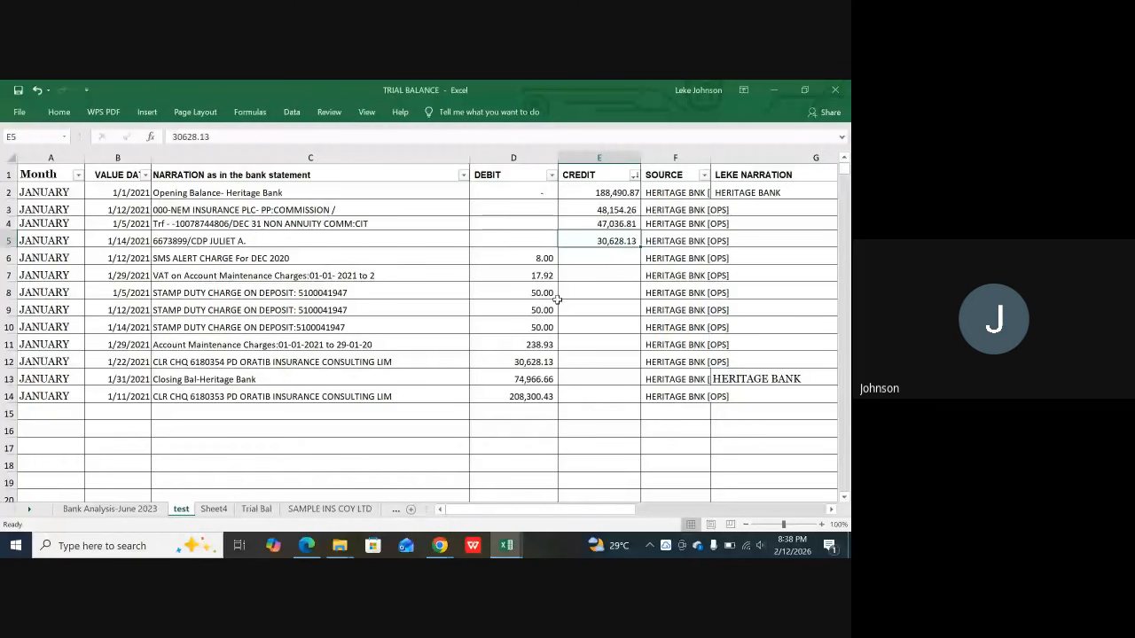
Step: Copy the zero from D2 into the empty DEBIT cells D3:D5 and the empty CREDIT cells E6:E14
left_click(518, 196)
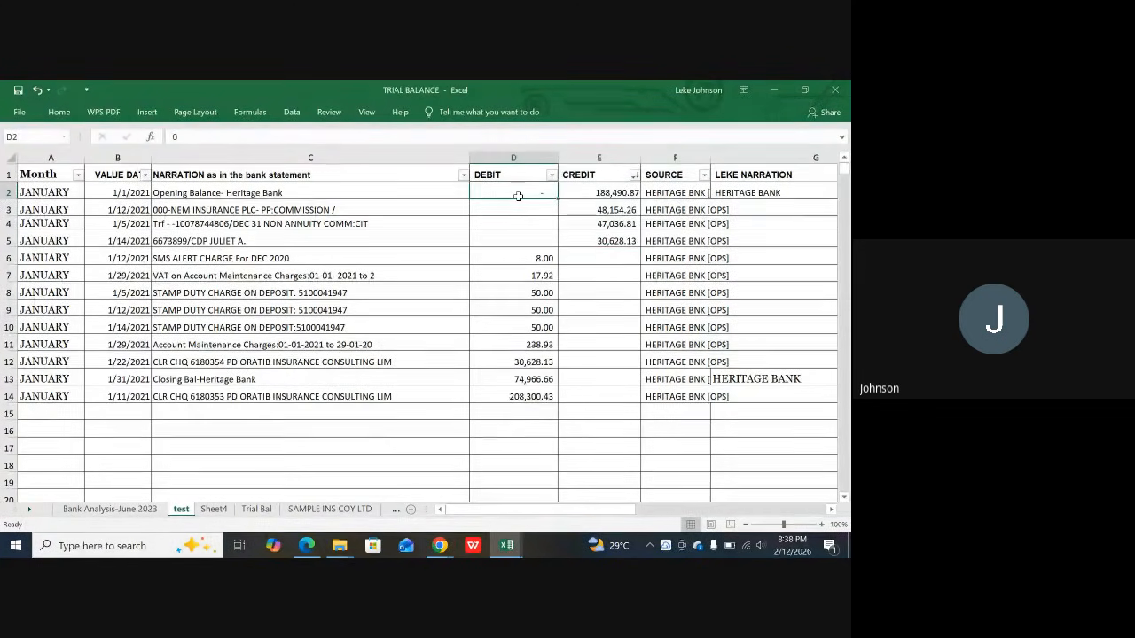
key("ctrl+c")
left_click(520, 211)
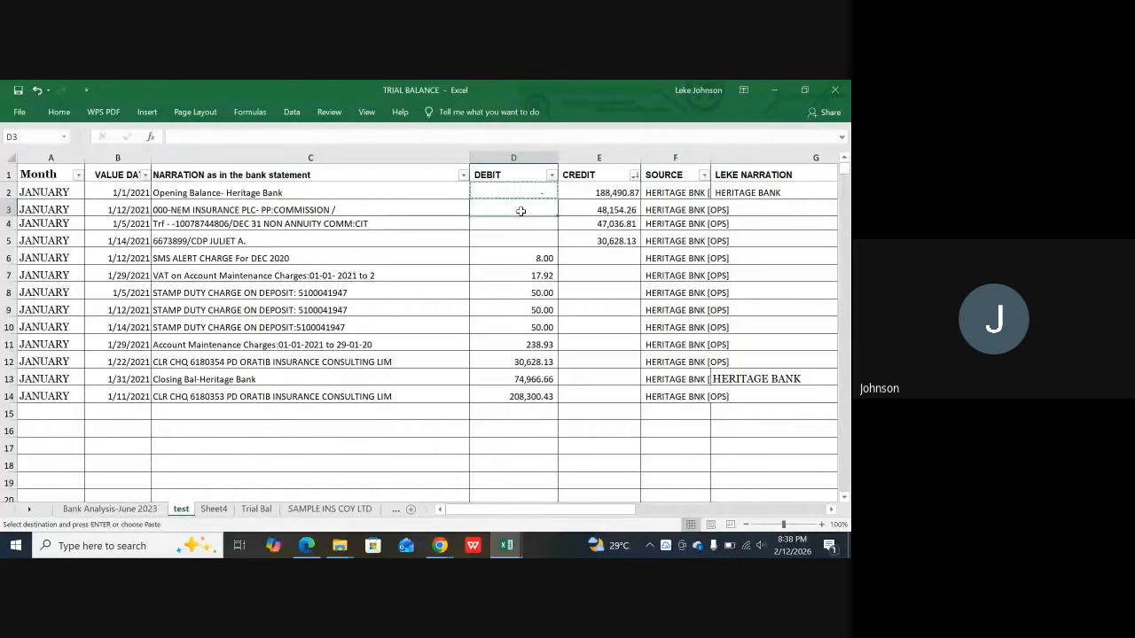
left_click_drag(520, 212, 524, 236)
key("ctrl+v")
left_click(595, 257)
left_click(624, 252)
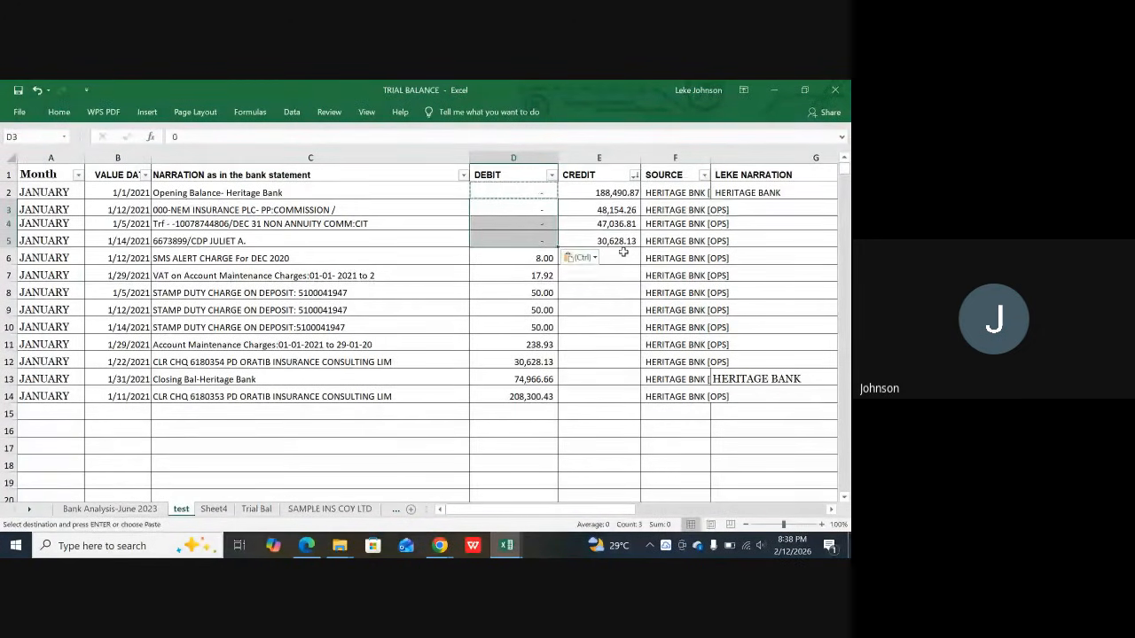
left_click_drag(620, 258, 626, 392)
key("ctrl+v")
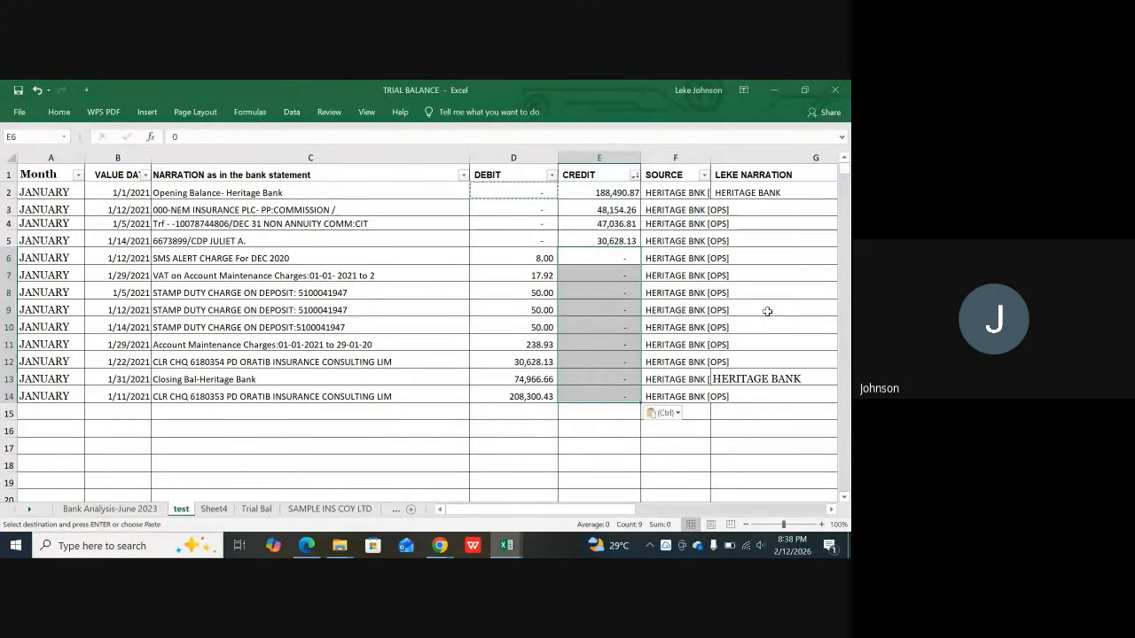
left_click(784, 263)
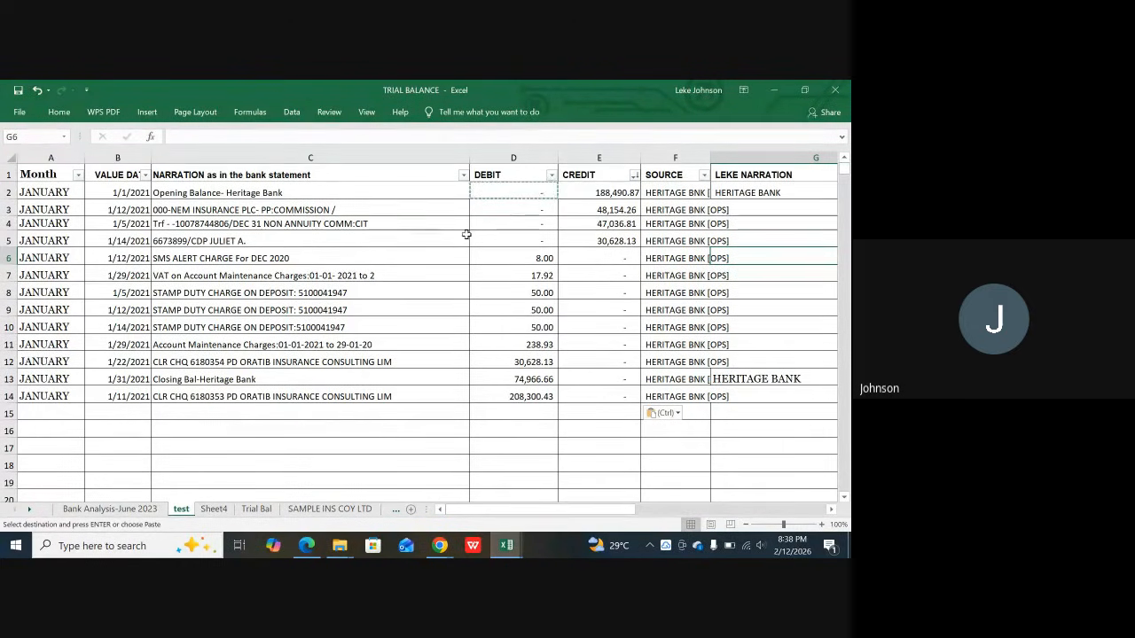
Step: Enter "sales" as the LEKE NARRATION in G3 and fill it down through G5
left_click(619, 195)
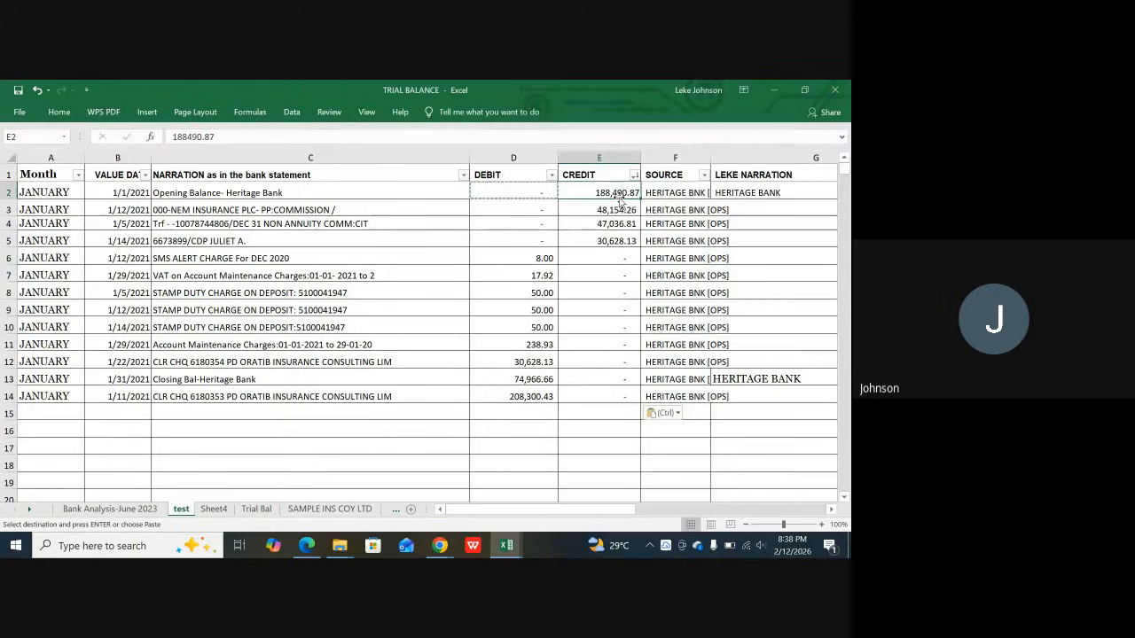
left_click(743, 192)
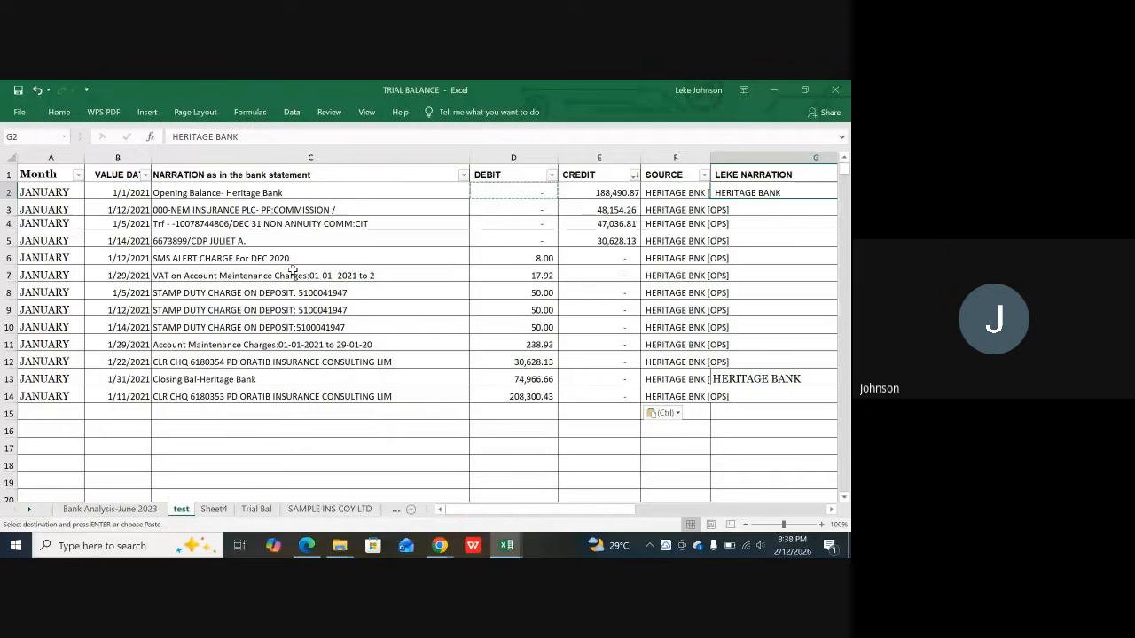
left_click(739, 211)
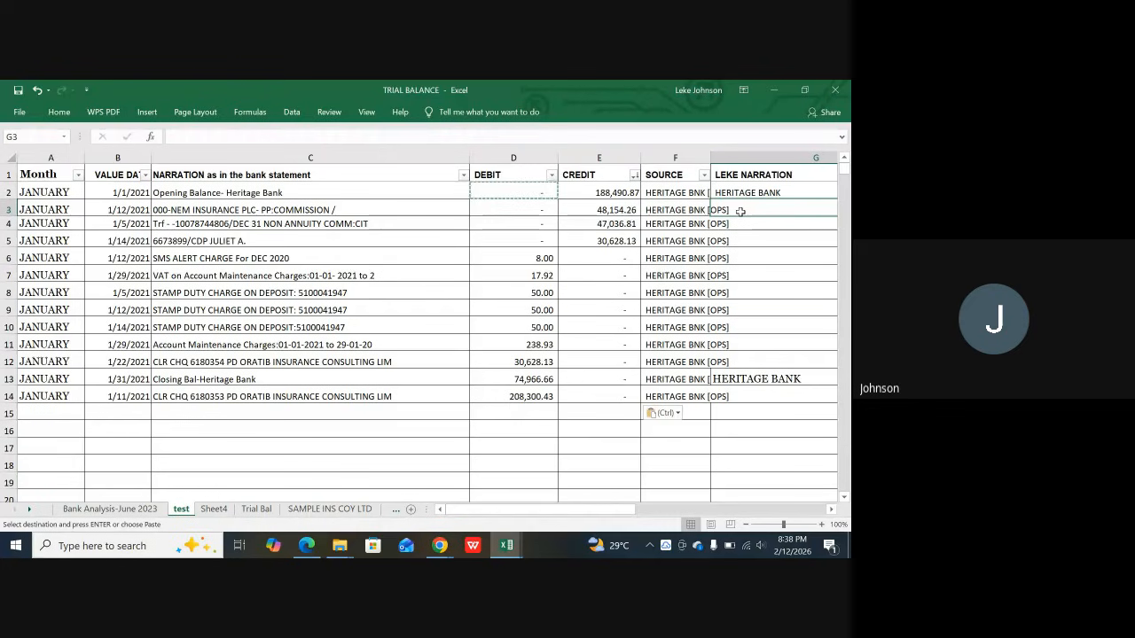
type("sal")
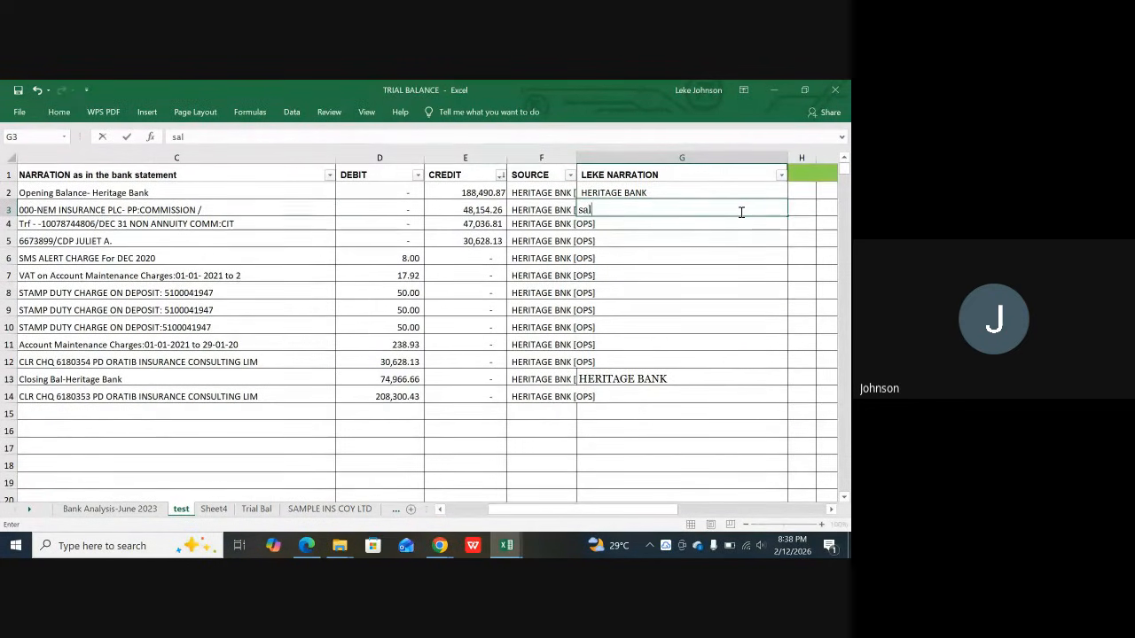
type("es")
key("Return")
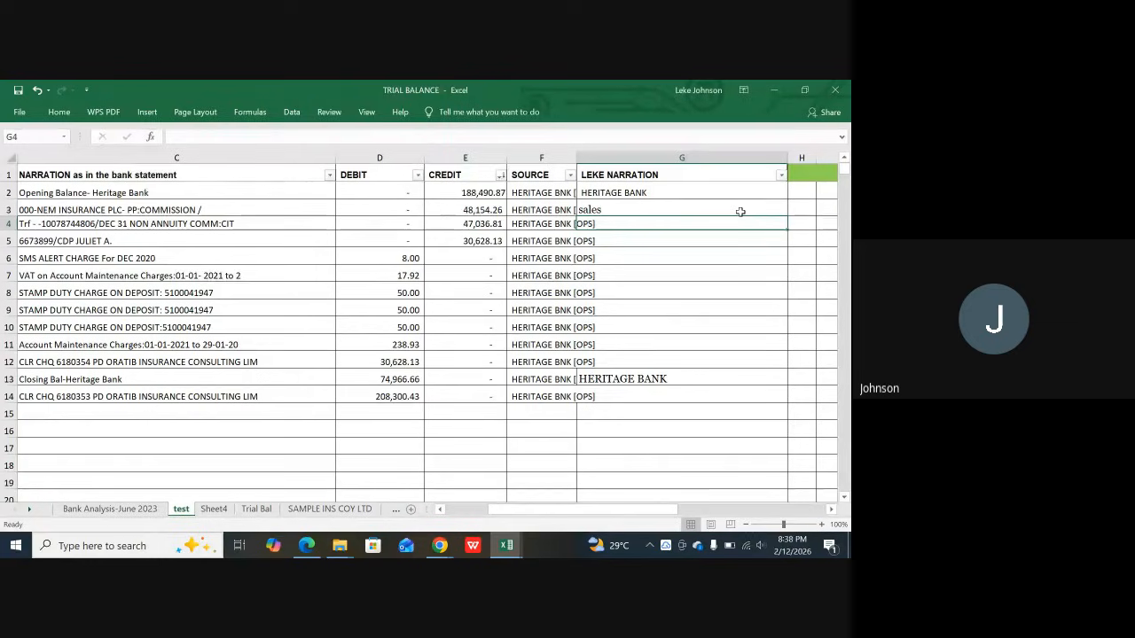
key("ctrl+d")
key("Return")
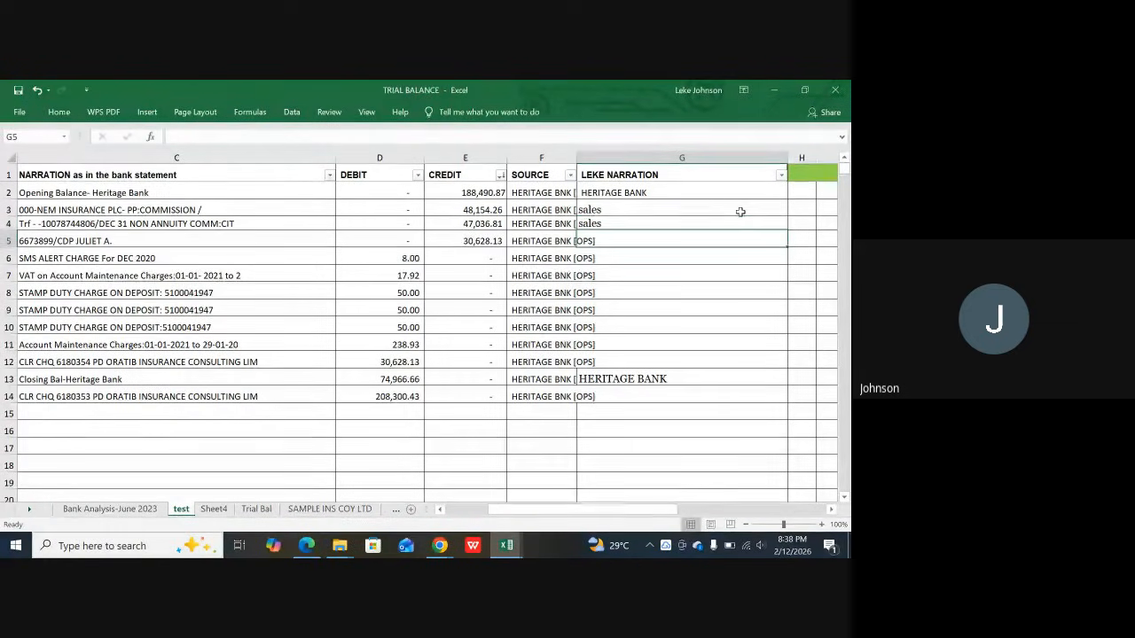
Step: Examine the bank statement narrations in column C for the opening balance and the credit rows
key("Left")
key("Left")
key("Left")
key("Left")
key("Left")
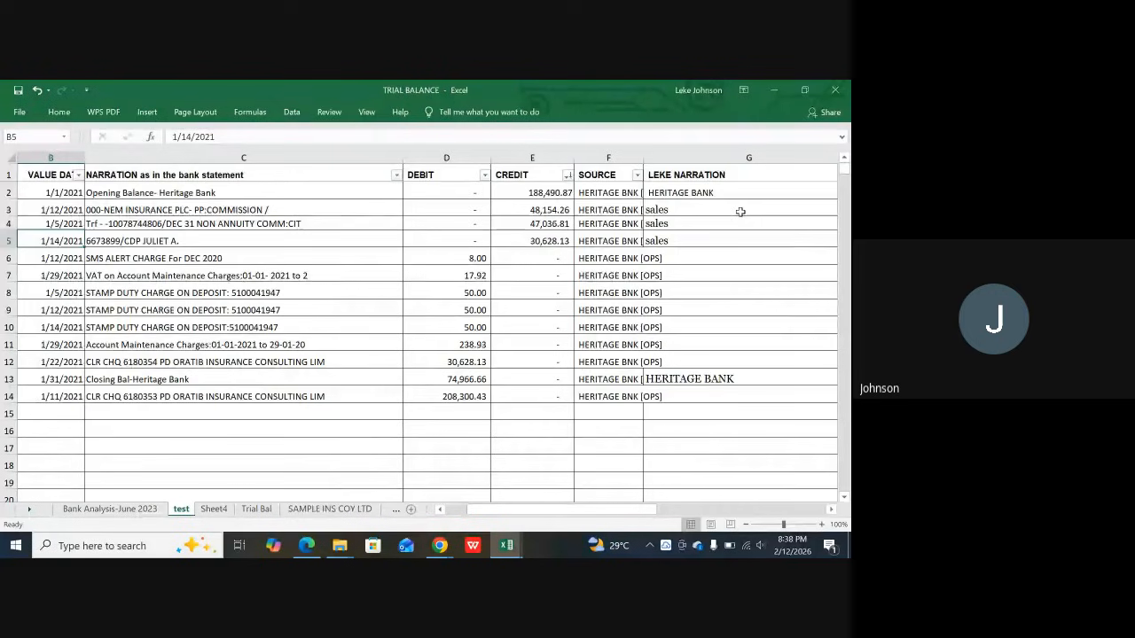
key("Right")
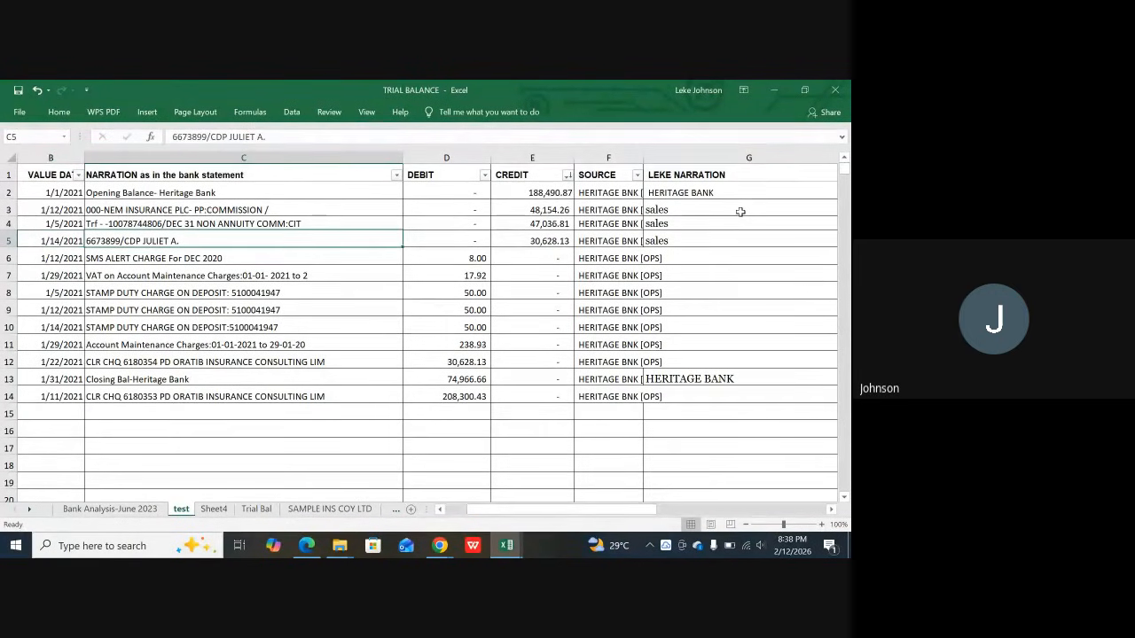
key("Up")
key("Up")
key("Up")
key("Up")
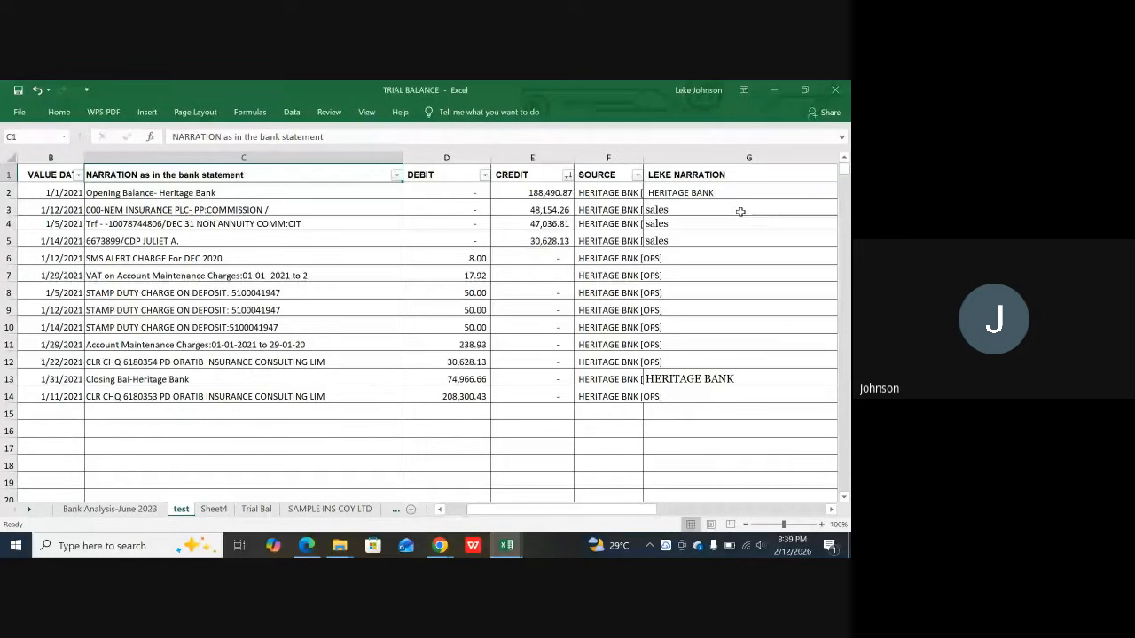
key("Down")
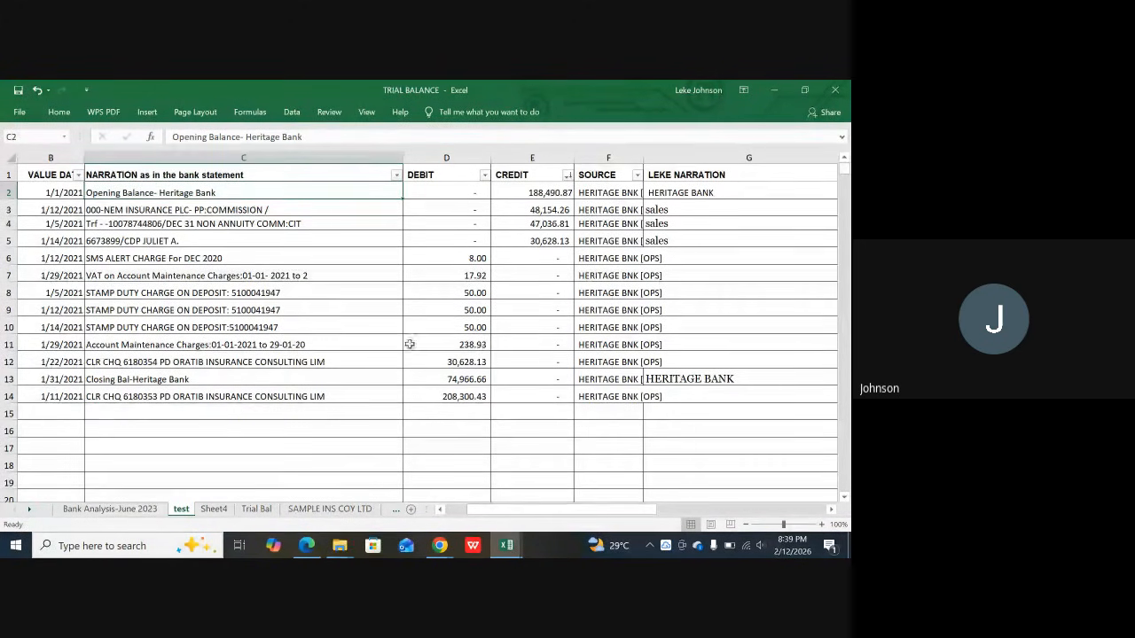
Step: Enter "Bank Charges" as the LEKE NARRATION in G6 for the SMS alert charge entry
left_click(174, 343)
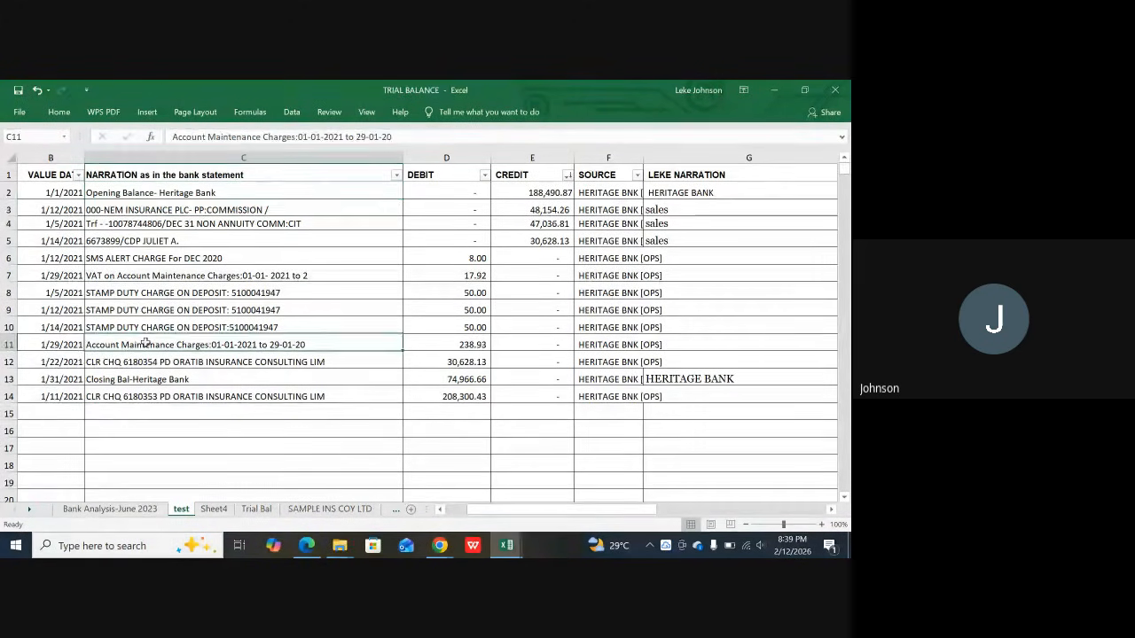
left_click(693, 263)
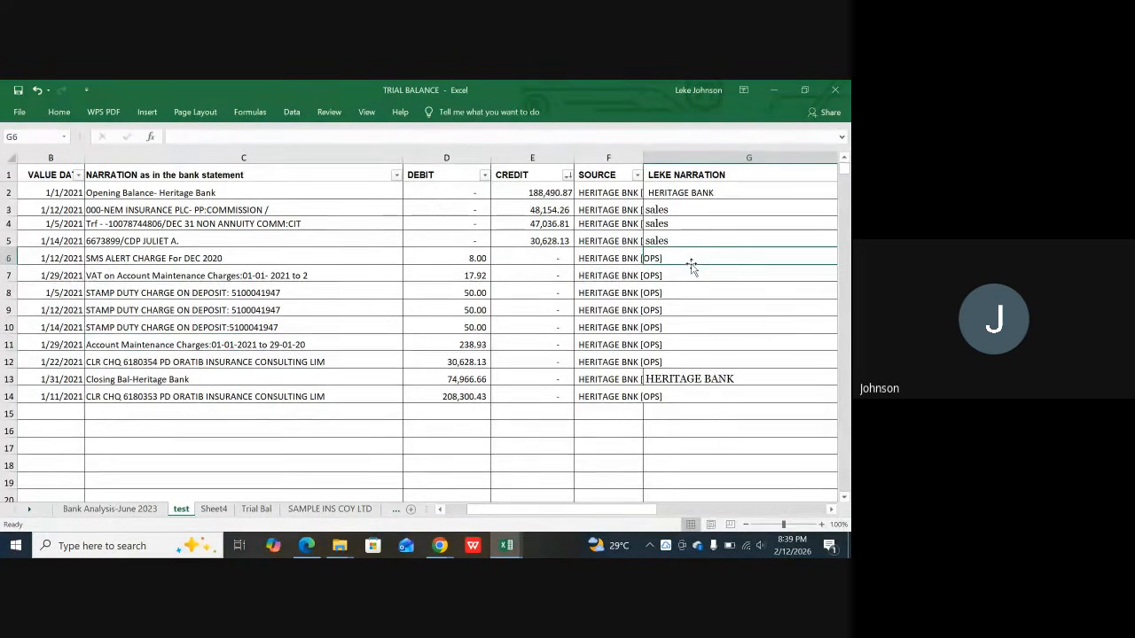
type("Bank")
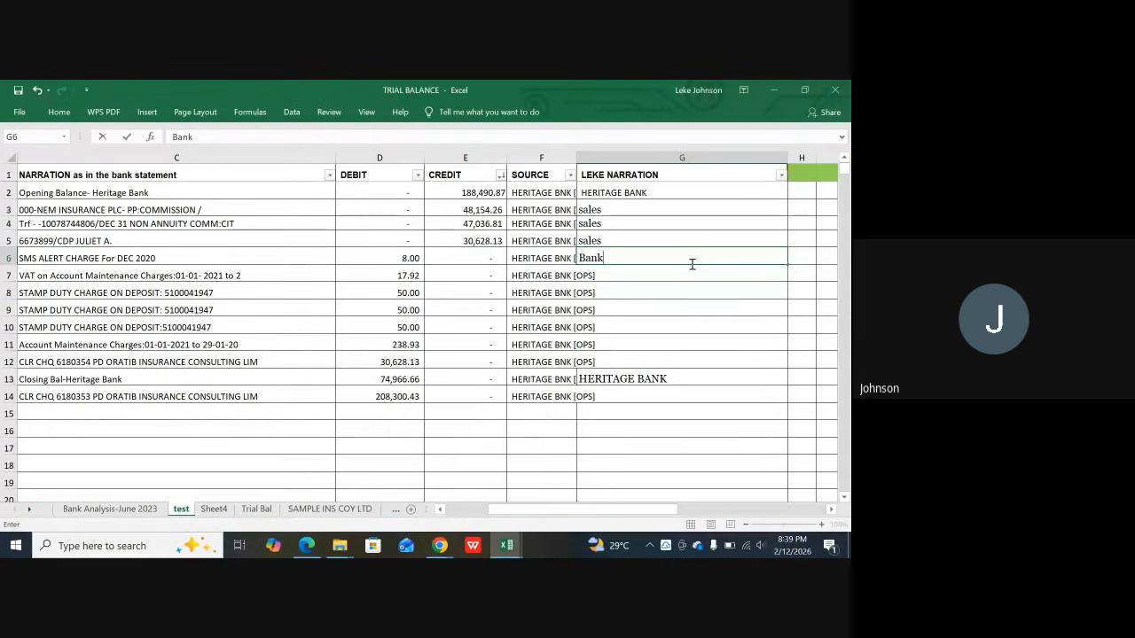
type(" Charg")
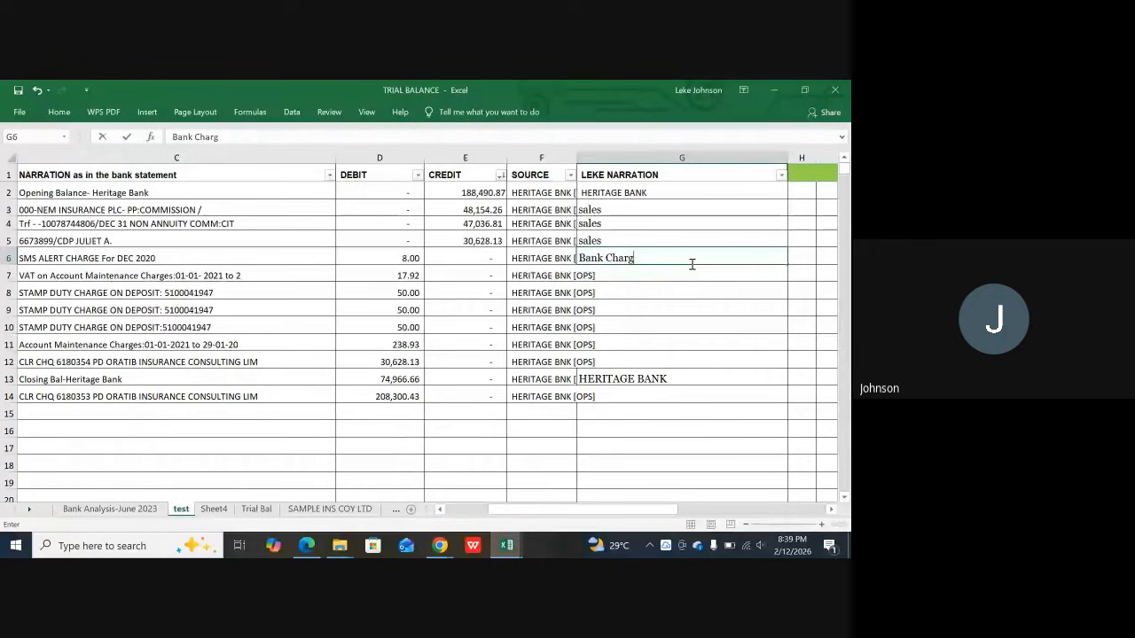
type("es")
key("Return")
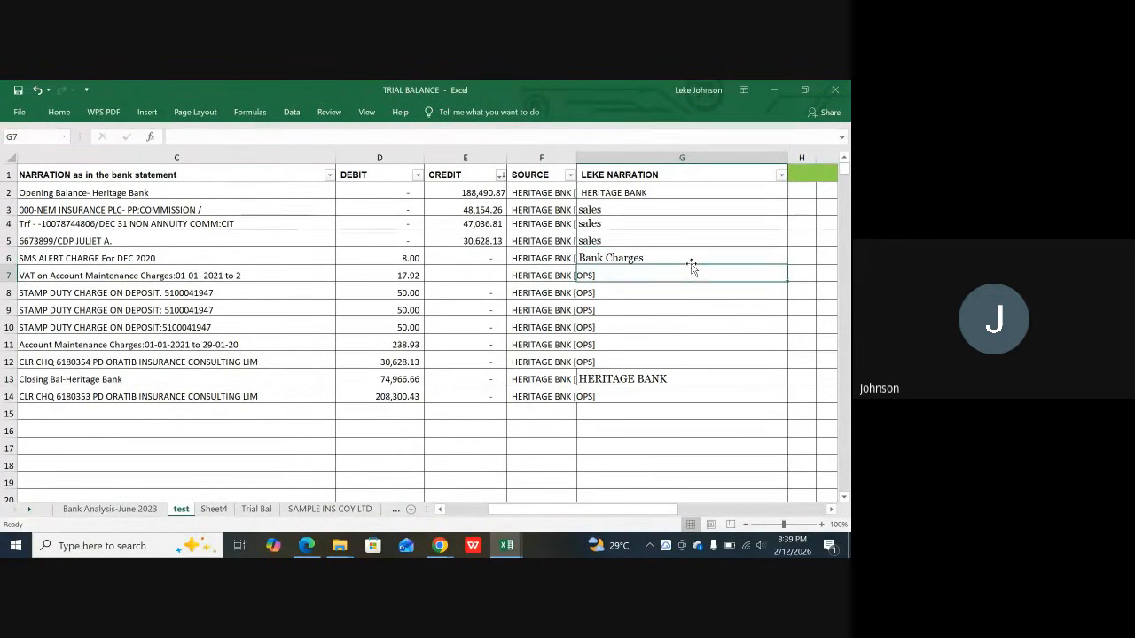
Step: Copy "Bank Charges" from G6 into G7:G11 for the VAT, stamp duty and account maintenance entries
left_click(691, 262)
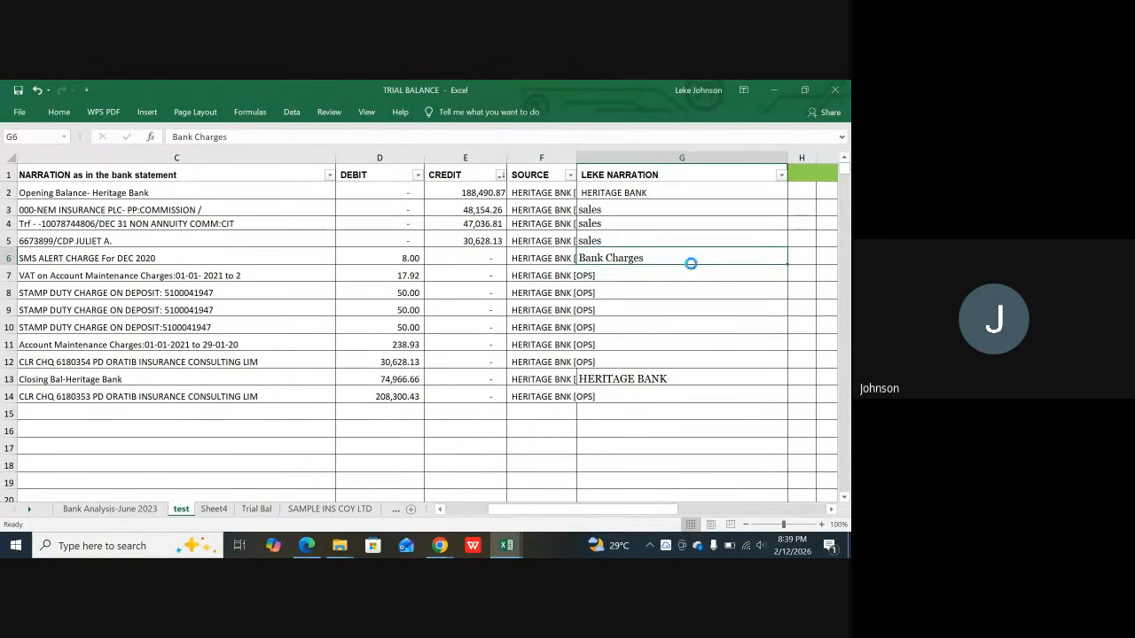
key("ctrl+c")
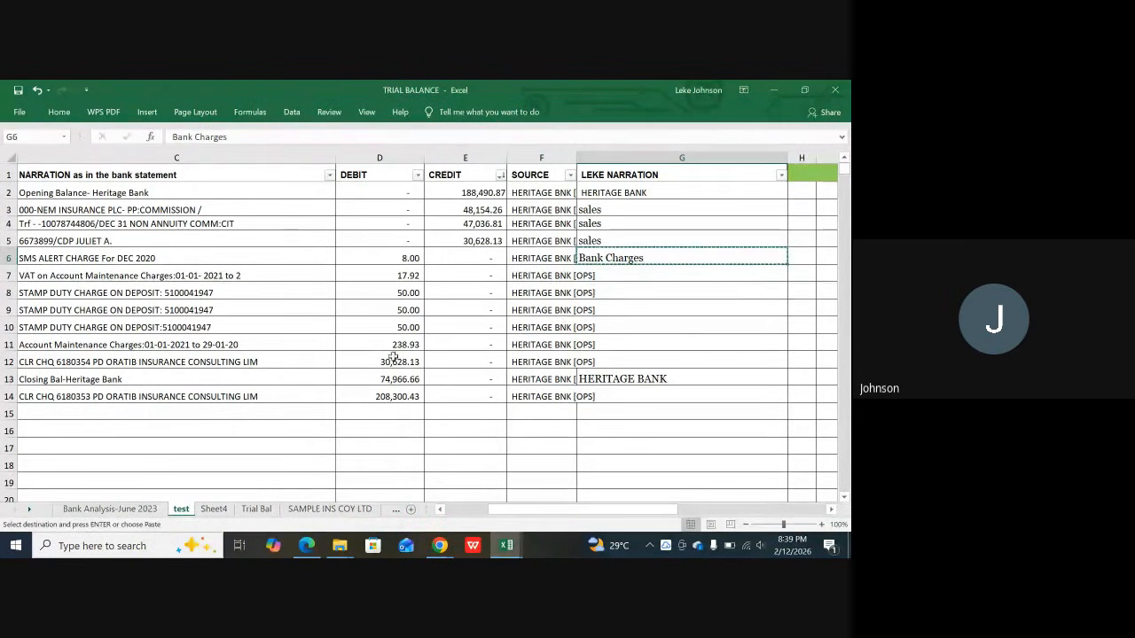
left_click_drag(606, 276, 605, 344)
key("ctrl+v")
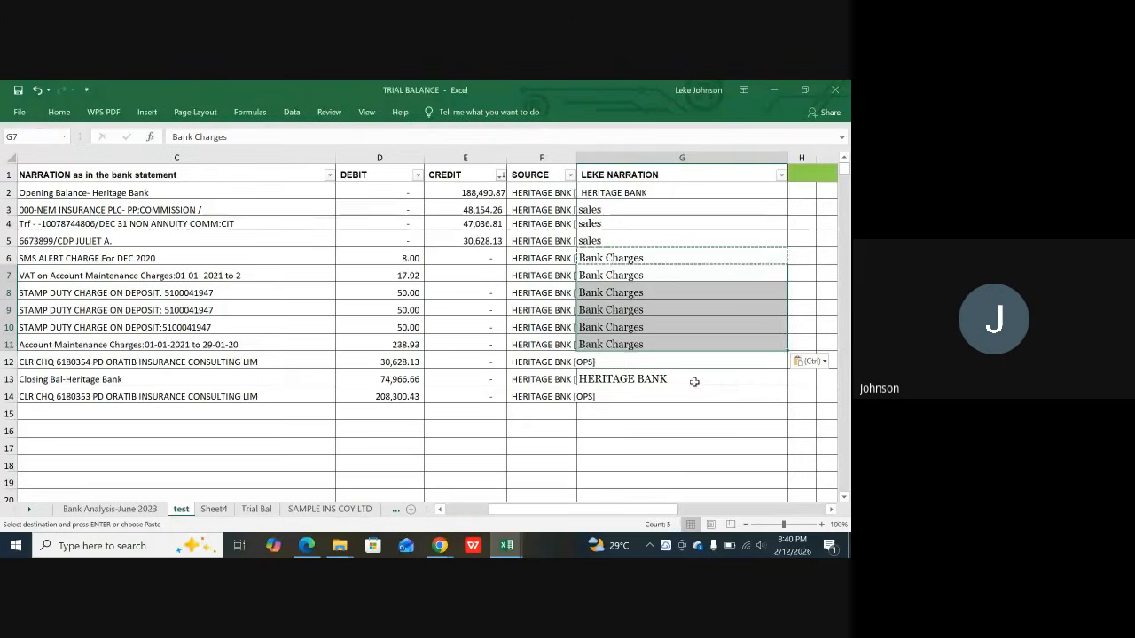
Step: Enter "Commission Expense" as the LEKE NARRATION in G12 for the cleared cheque to the insurance consultant
left_click(599, 362)
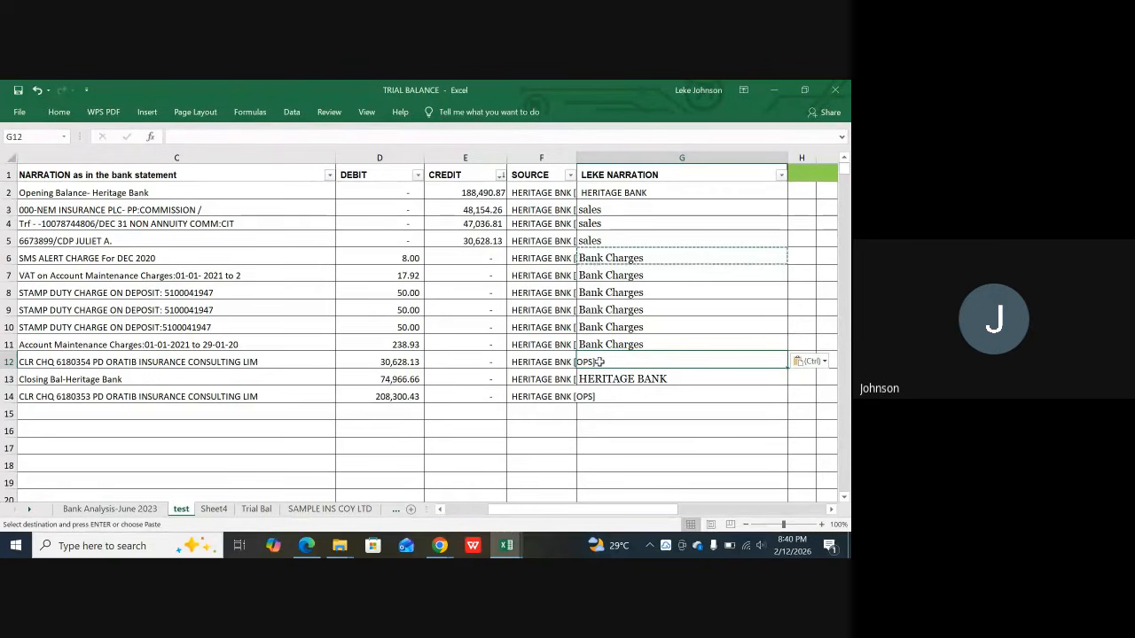
type("Co")
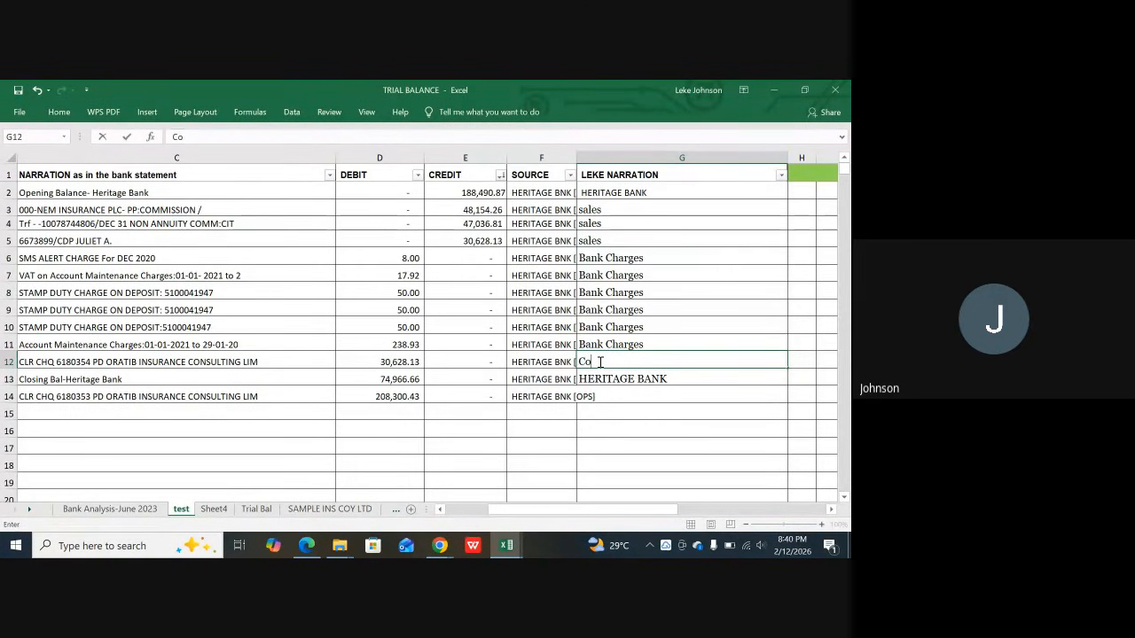
type("mmissio")
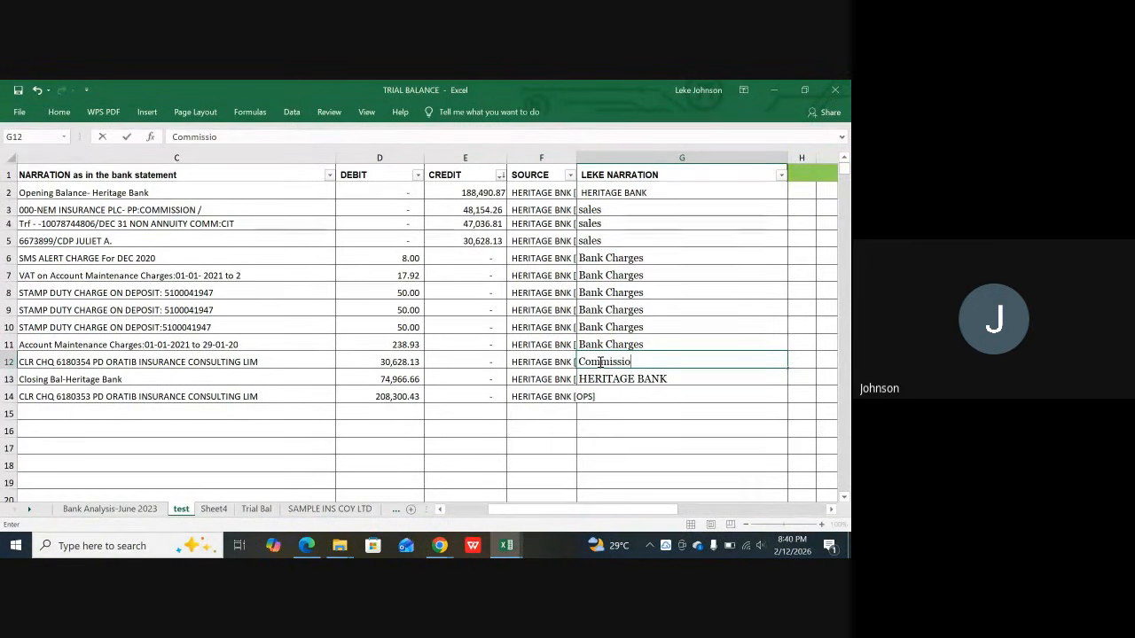
type("n Ex")
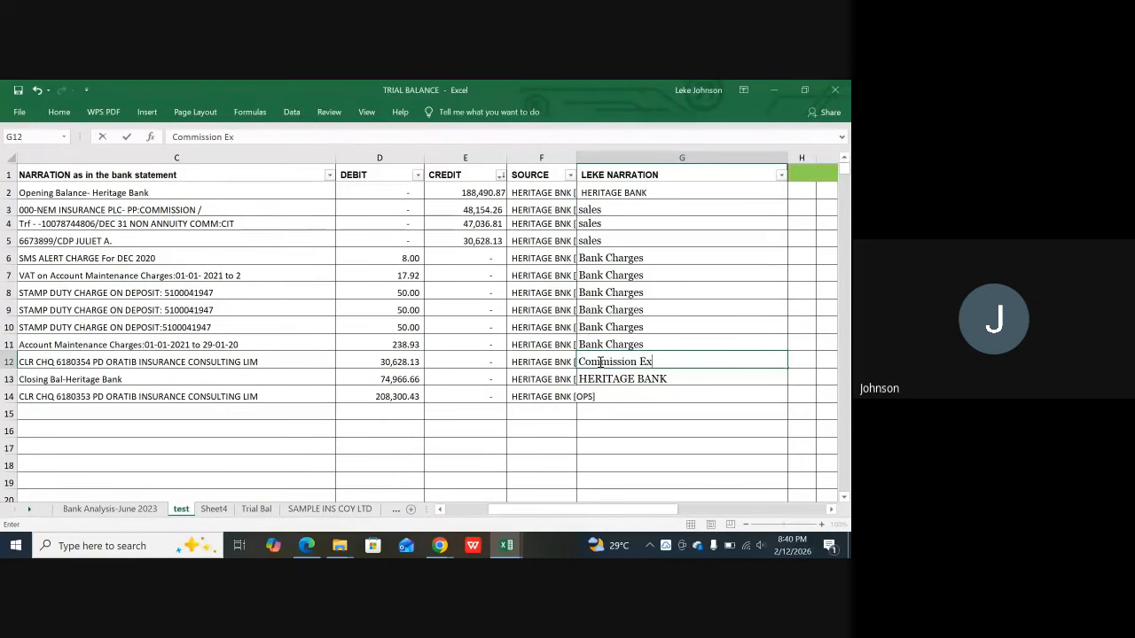
type("p")
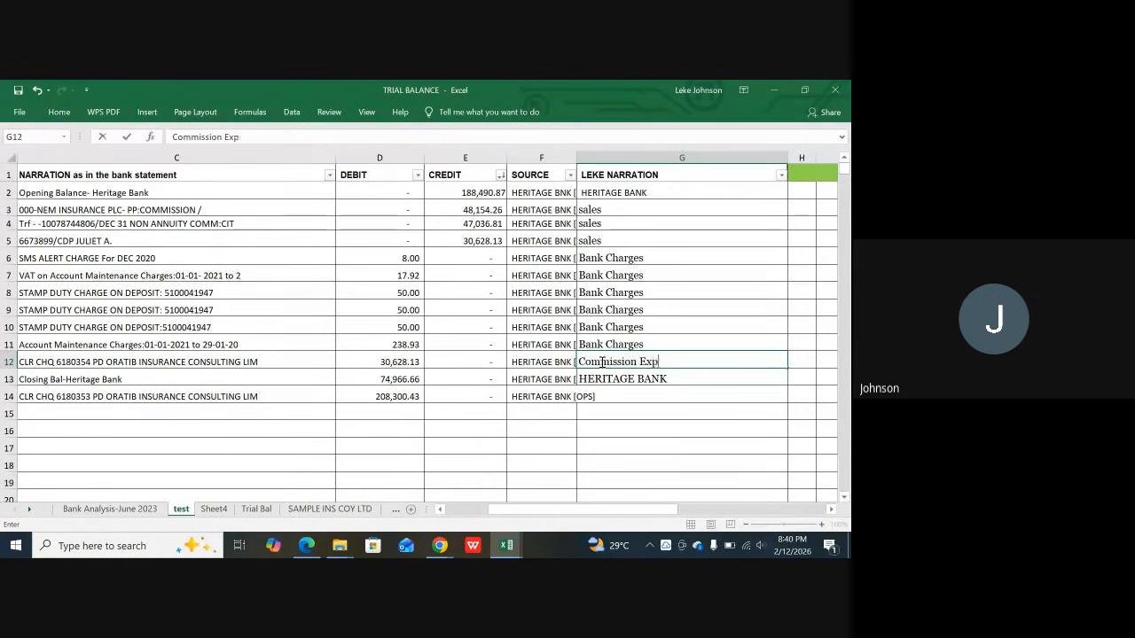
type("ense")
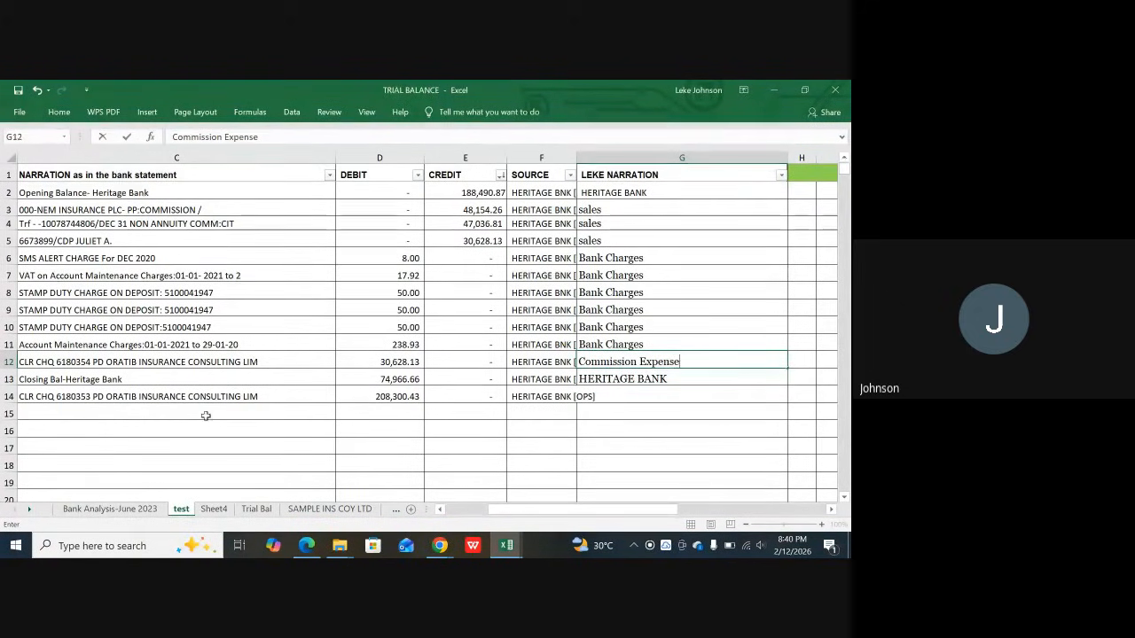
Step: Copy "Commission Expense" from G12 into G14 for the second cleared cheque
left_click(626, 397)
key("ctrl+v")
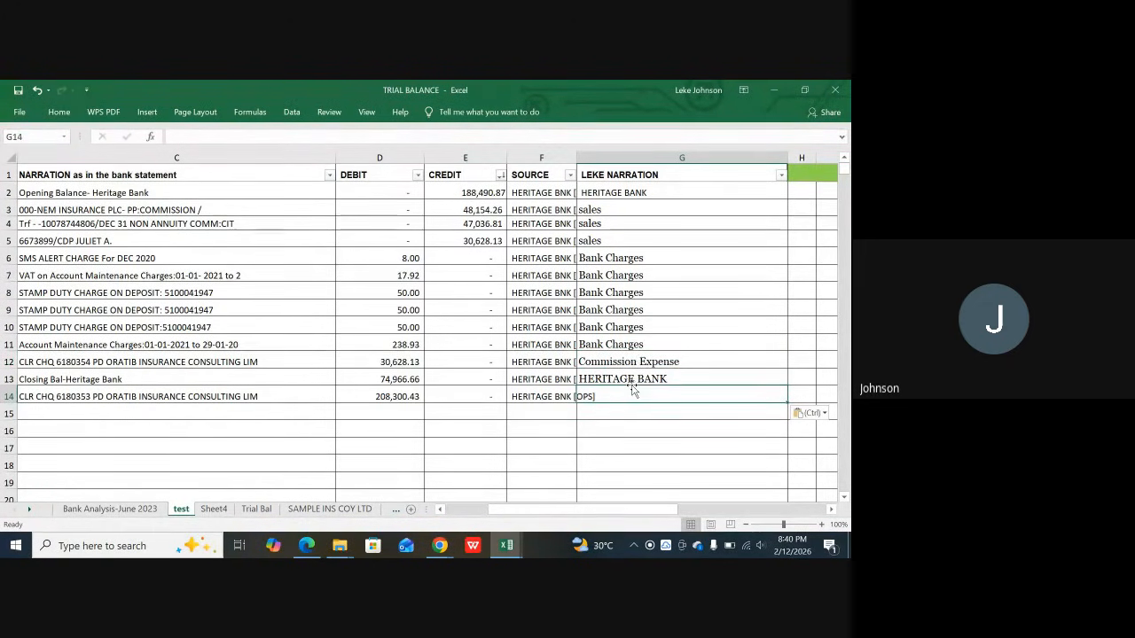
left_click(633, 364)
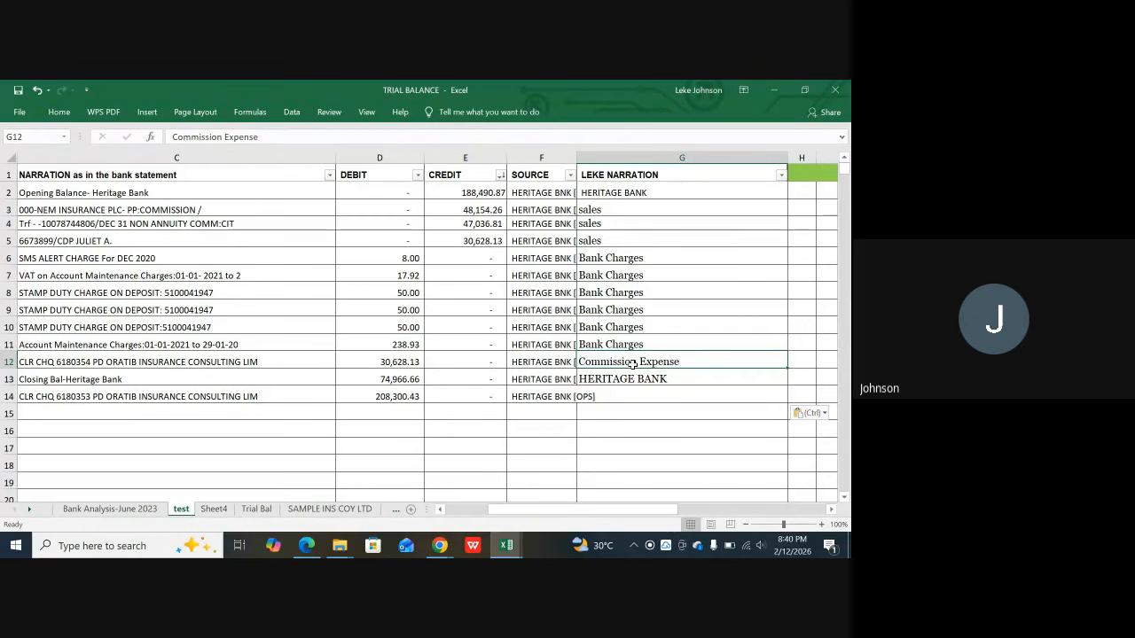
key("ctrl+c")
left_click(612, 396)
key("ctrl+v")
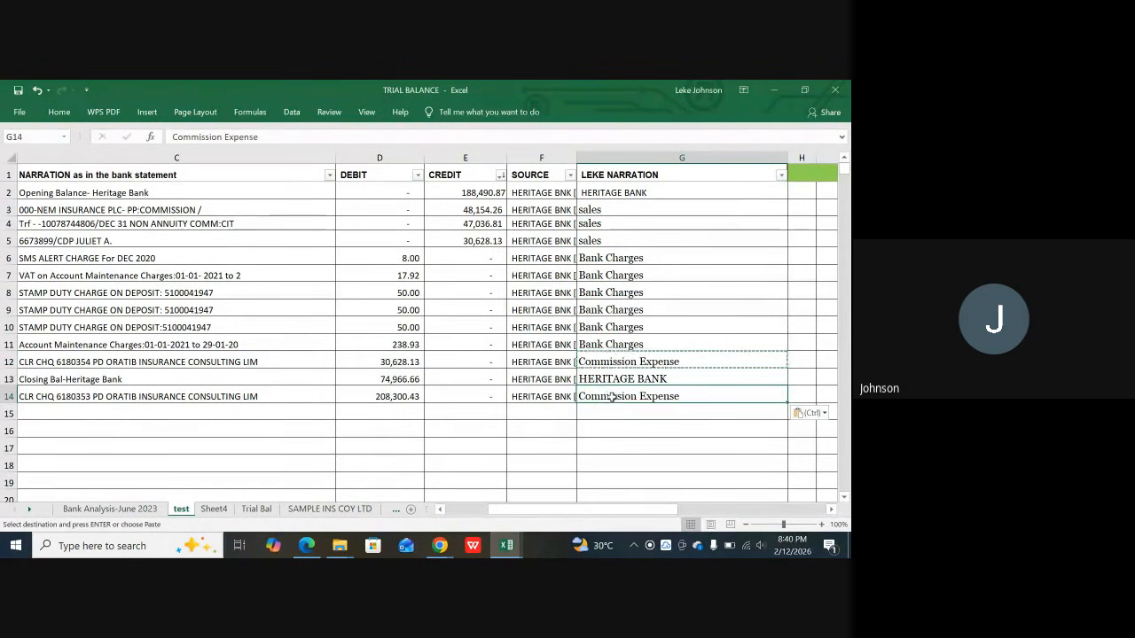
Step: Replace the LEKE NARRATION "sales" in G3 with "COMMISSION", without any trailing character
left_click(604, 210)
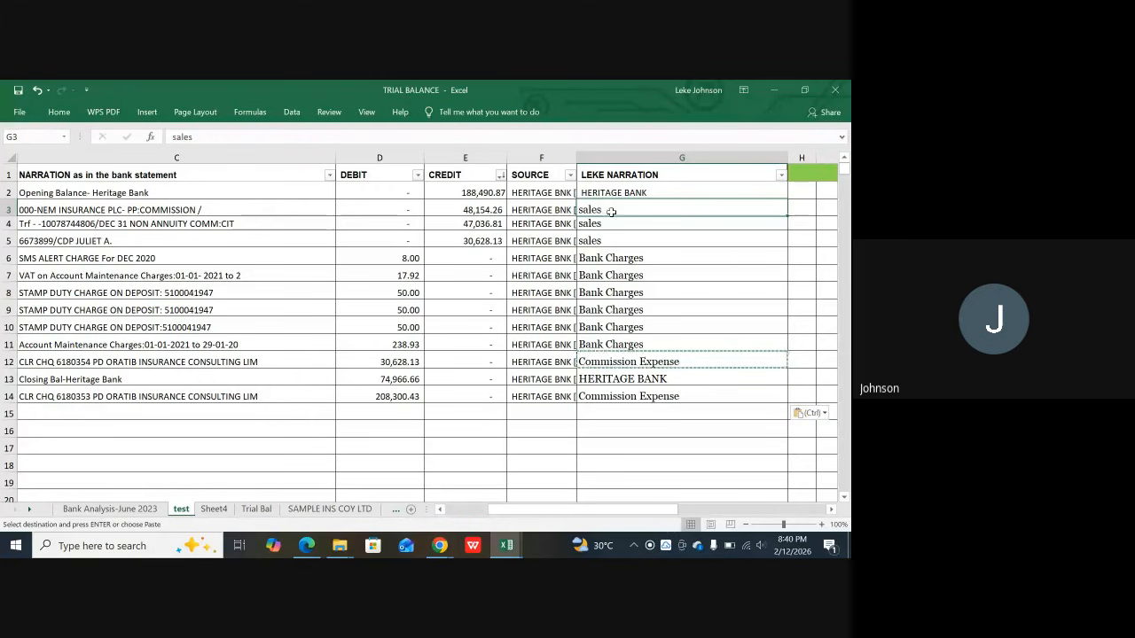
type("CO")
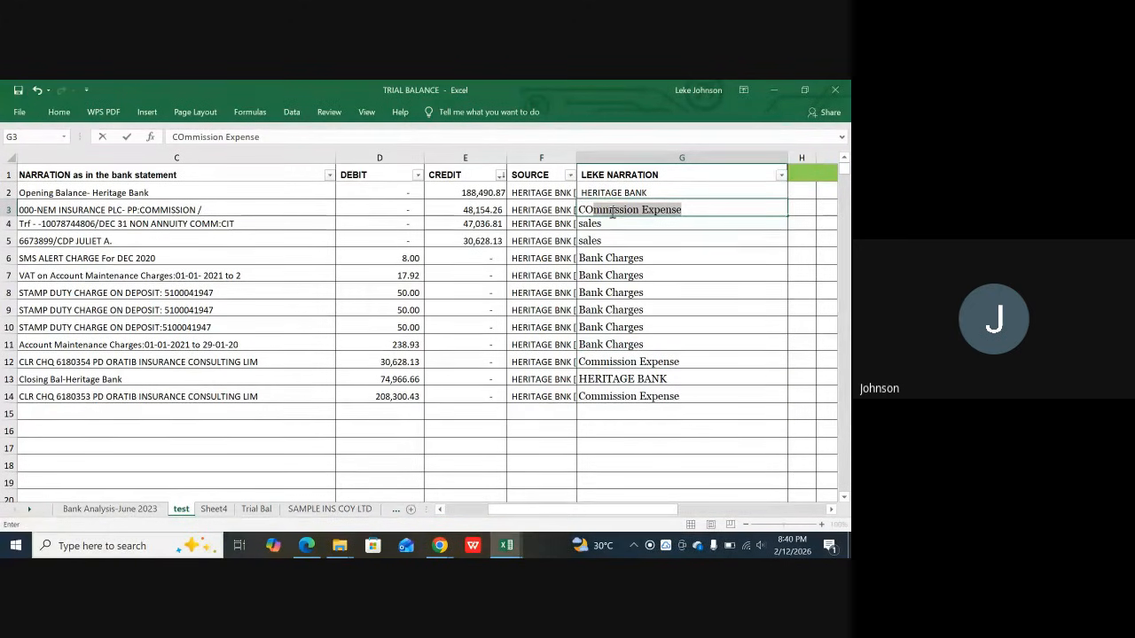
type("MM")
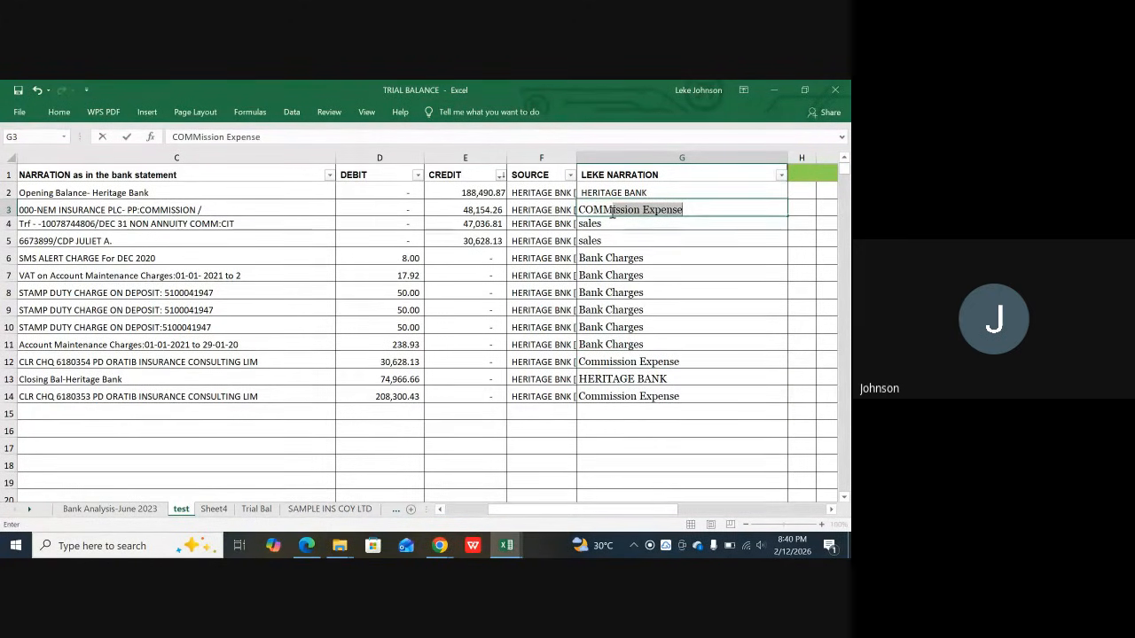
type("ISSIO")
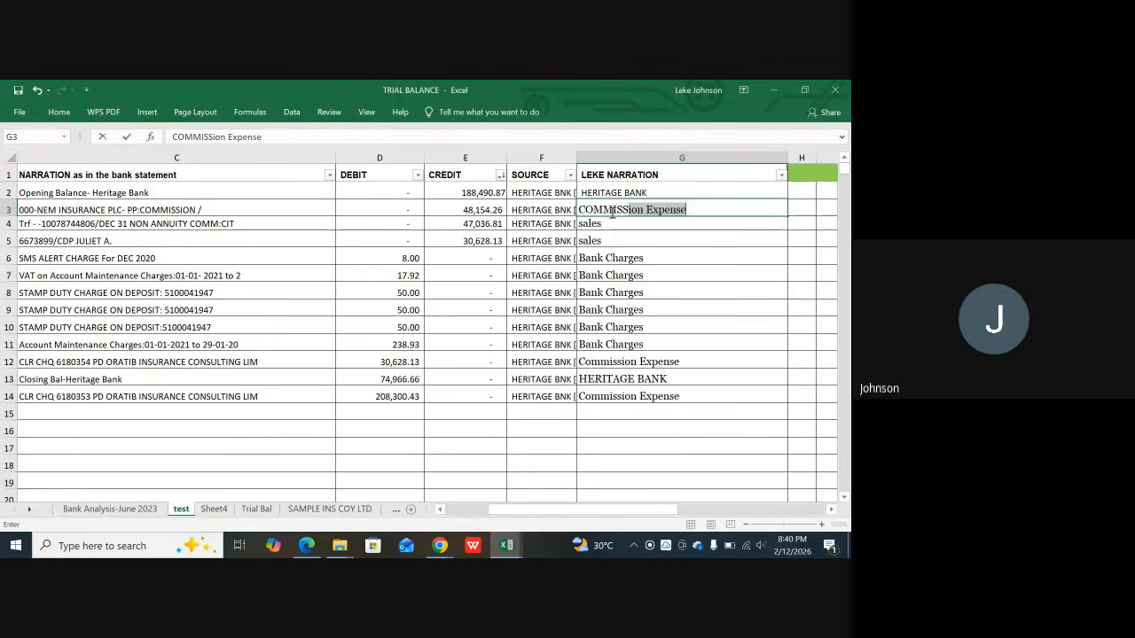
type("N>")
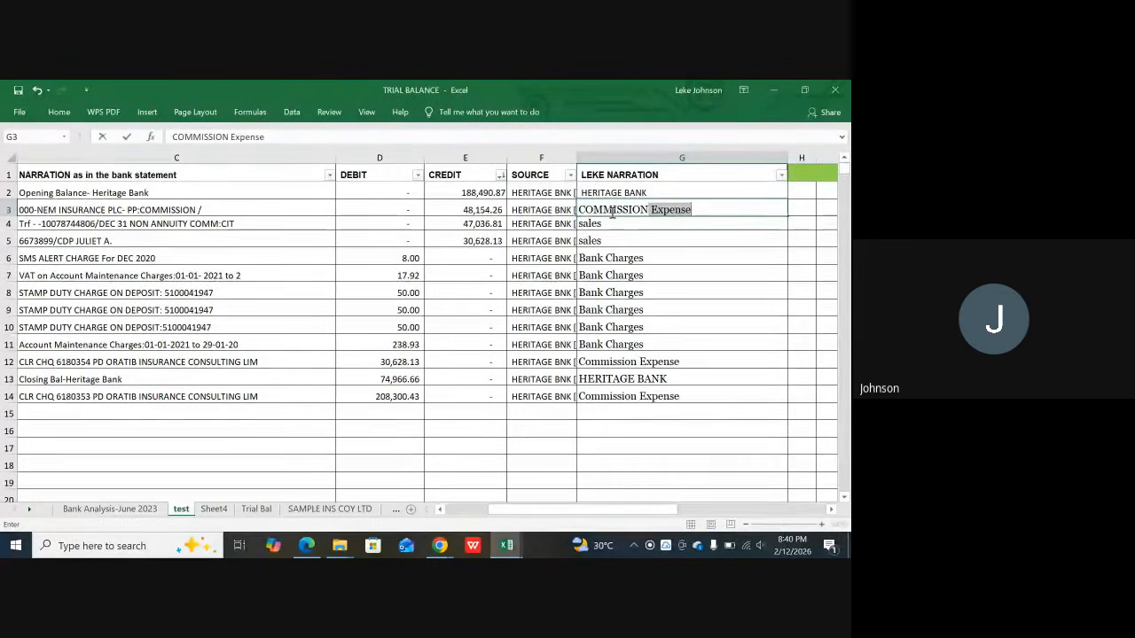
key("Return")
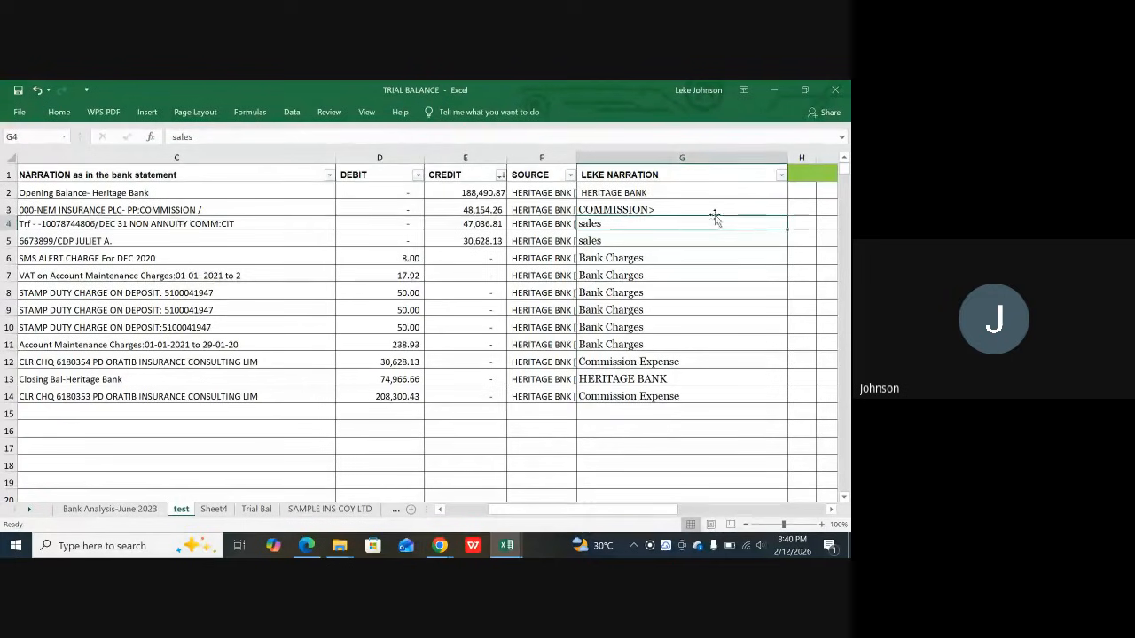
double_click(678, 207)
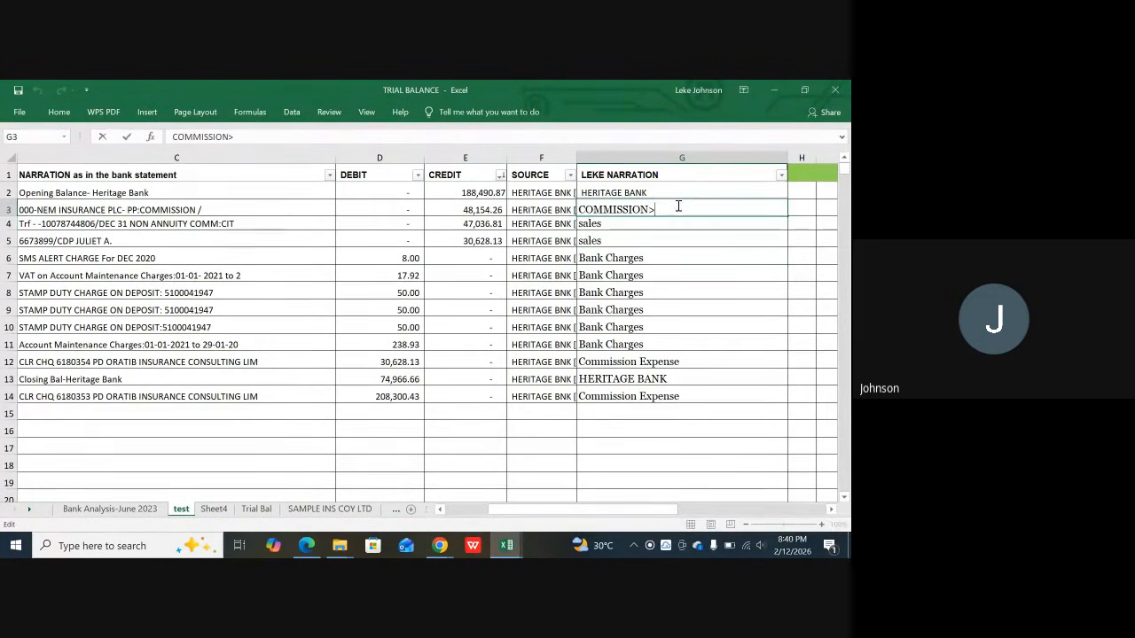
key("BackSpace")
key("Return")
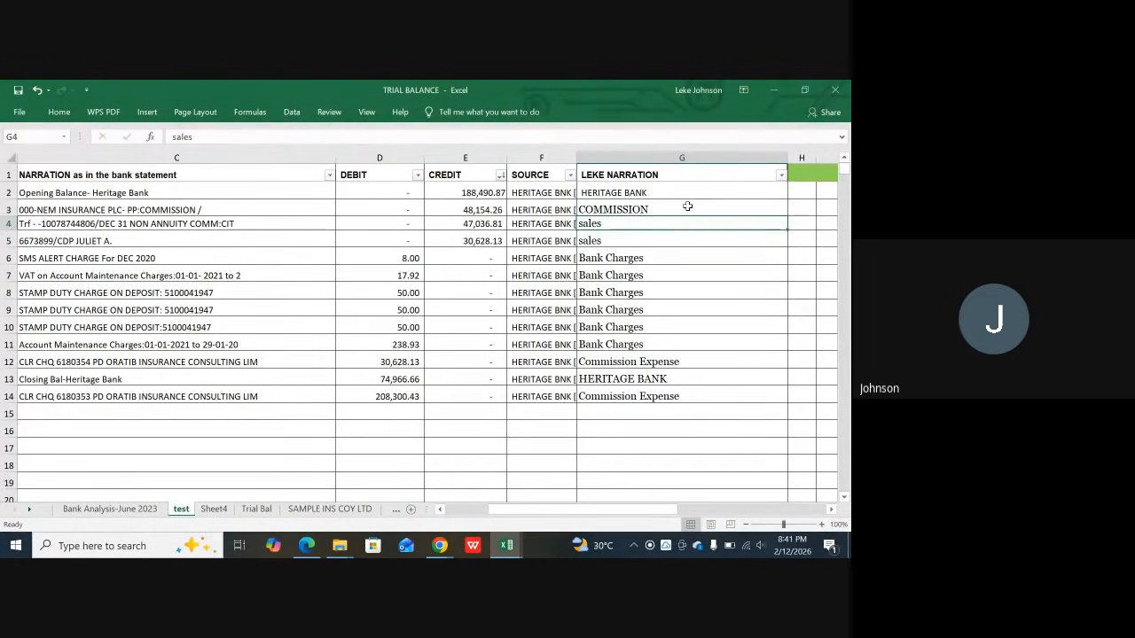
Step: Fill "COMMISSION" down from G3 into G4 and G5, replacing the remaining "sales" narrations
key("ctrl+d")
key("Down")
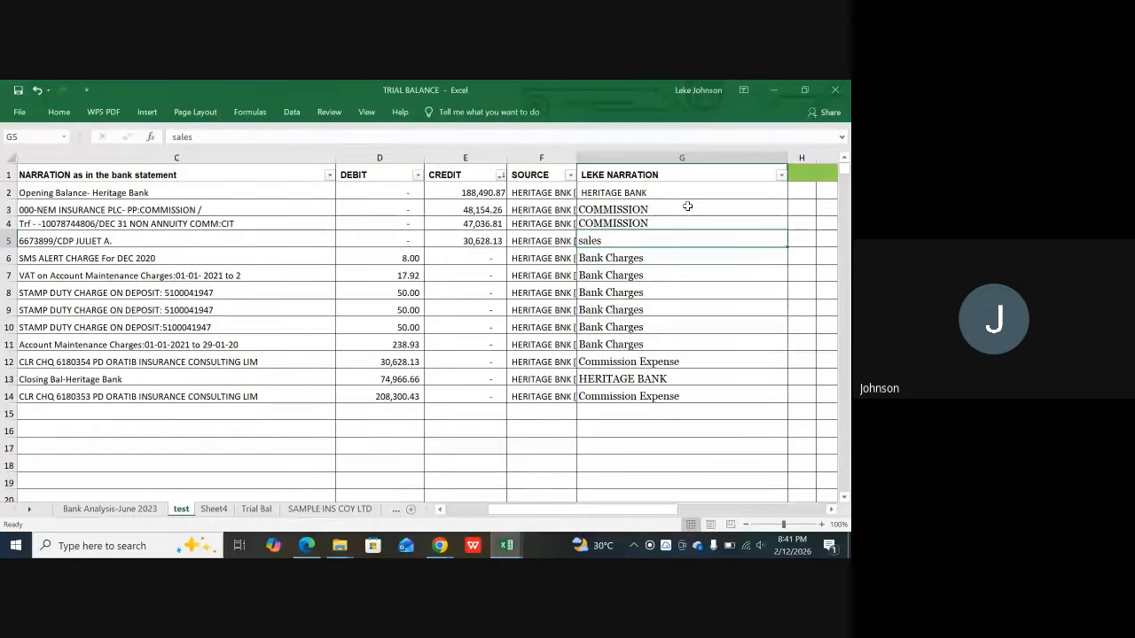
key("ctrl+d")
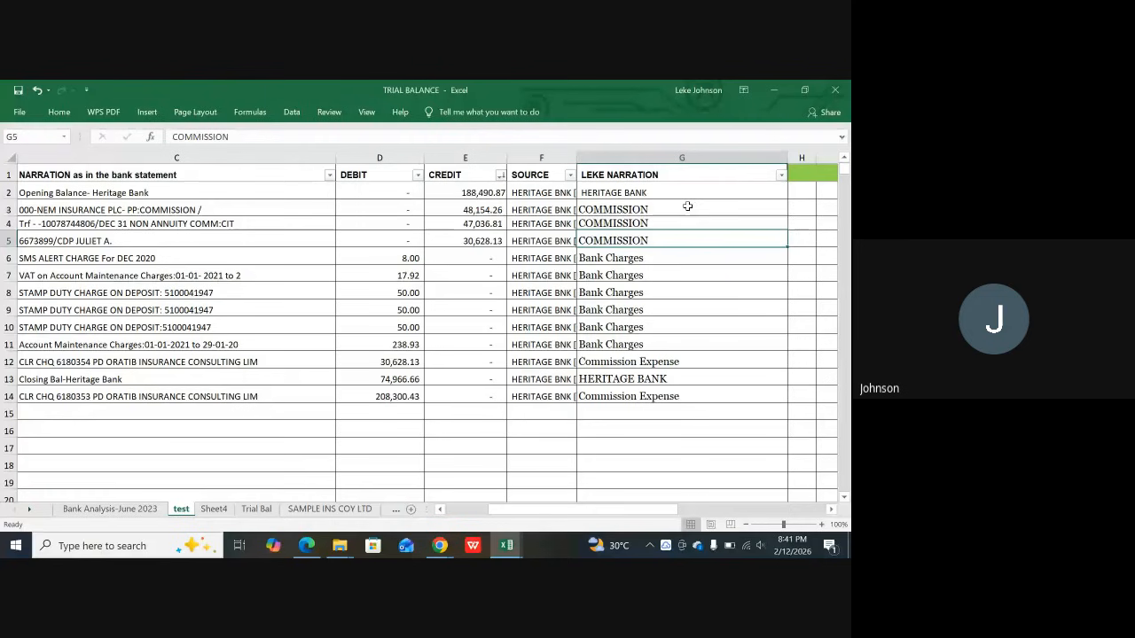
Step: Examine the Trial Bal sheet's account descriptions, account types and DR, CR and closing balance columns down to the totals row
left_click(217, 512)
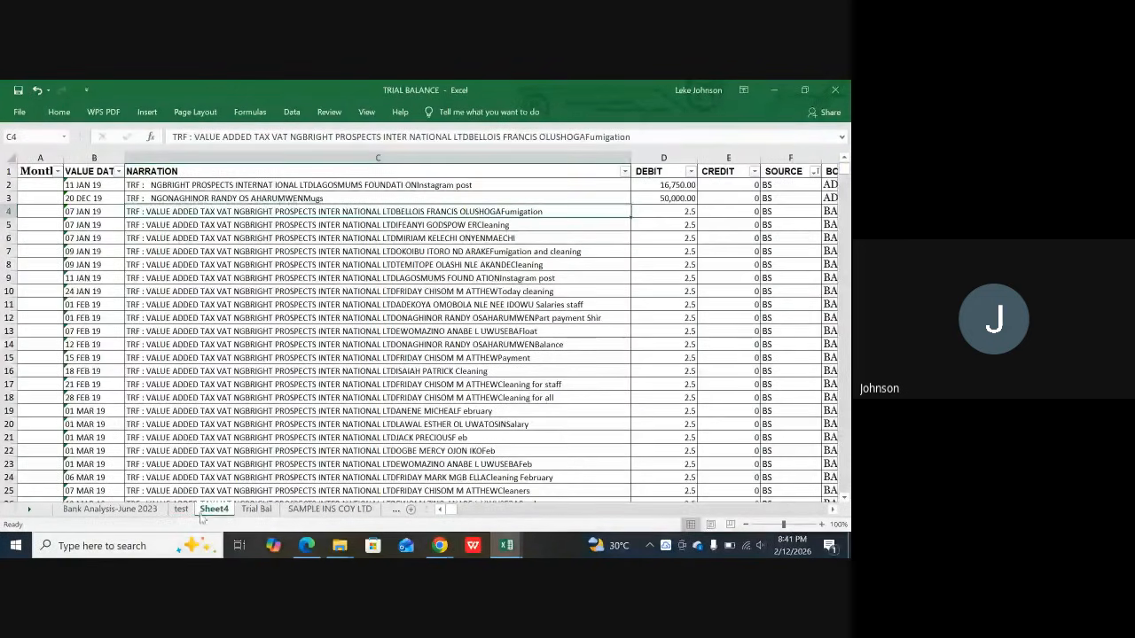
left_click(186, 512)
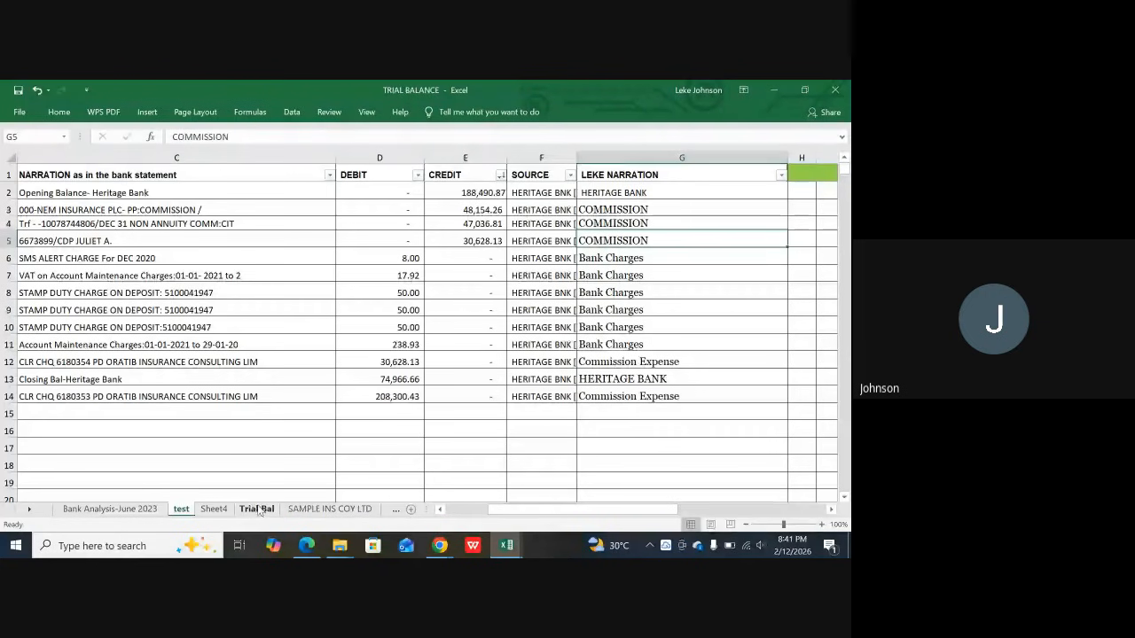
left_click(255, 510)
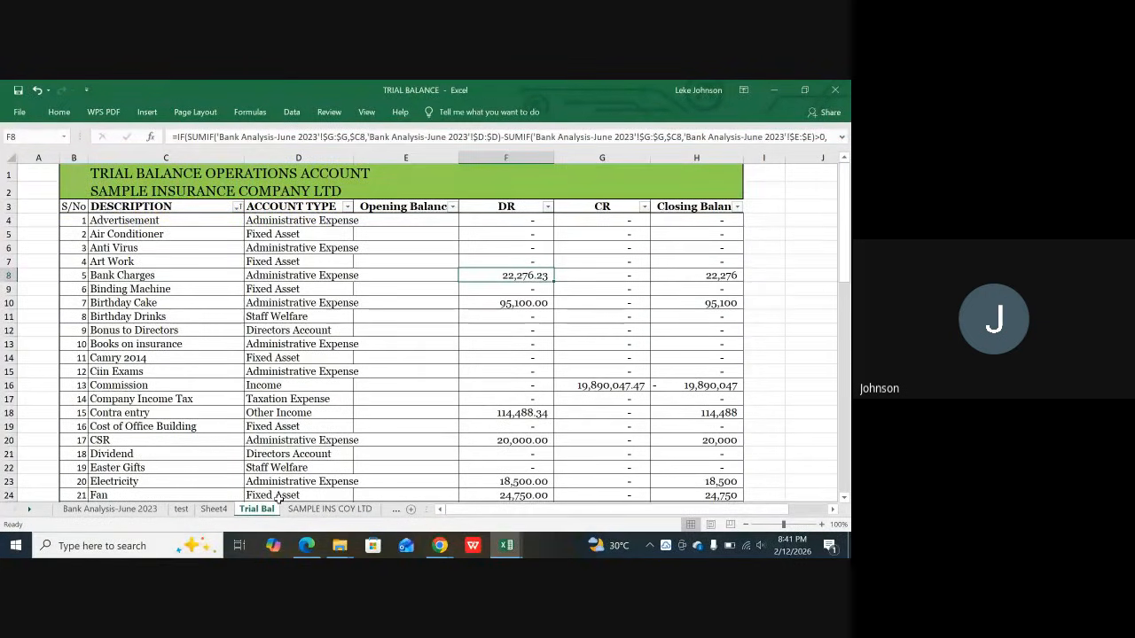
scroll(296, 295, "down", 14)
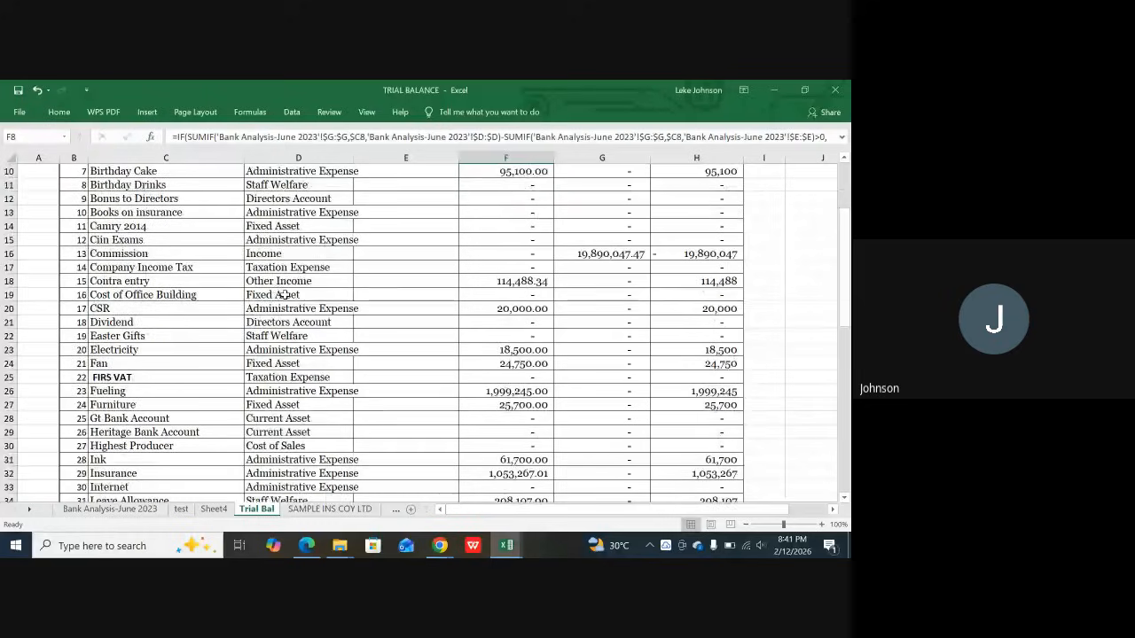
scroll(297, 295, "down", 5)
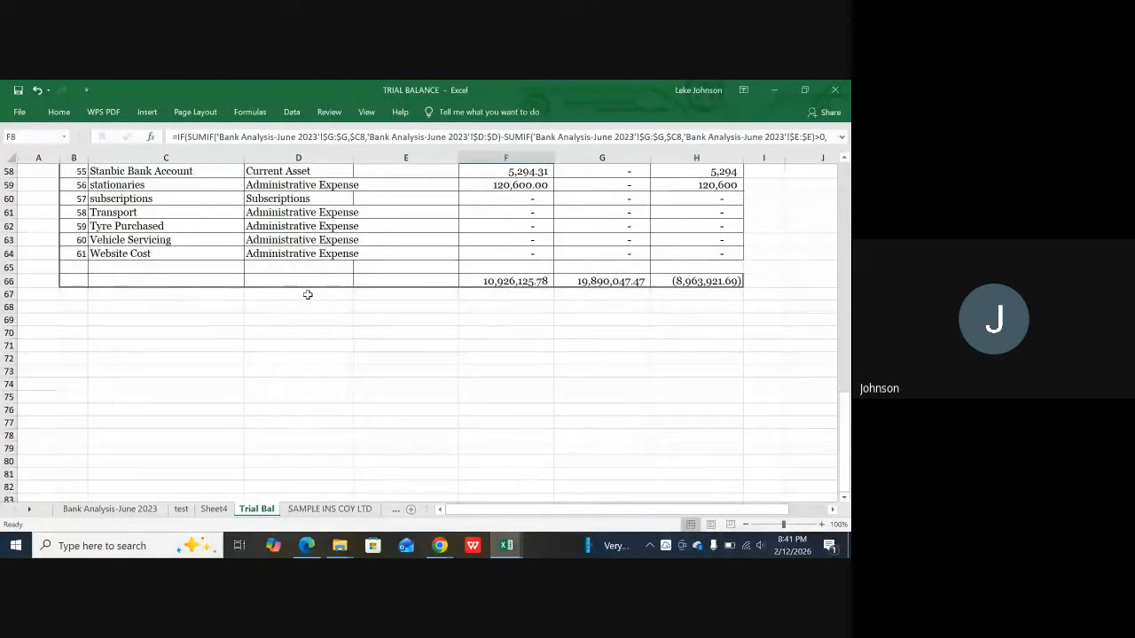
scroll(302, 294, "up", 6)
scroll(354, 275, "up", 13)
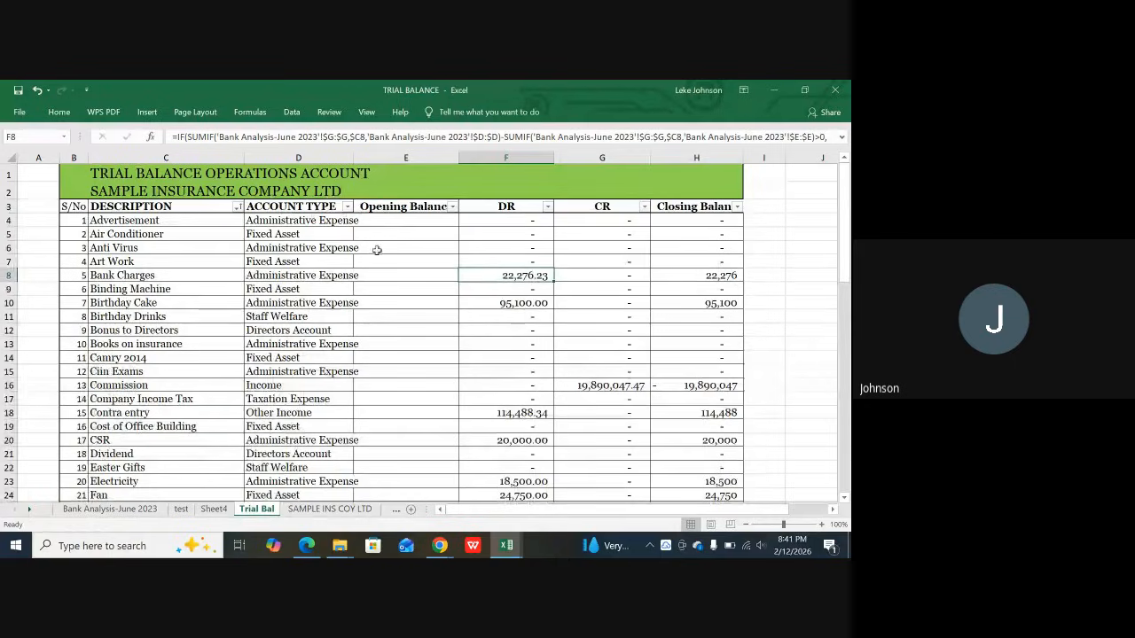
Step: Compare the SAMPLE INS COY LTD trial balance with the test, Sheet4 and Trial Bal sheets, examining descriptions and account types
left_click(319, 512)
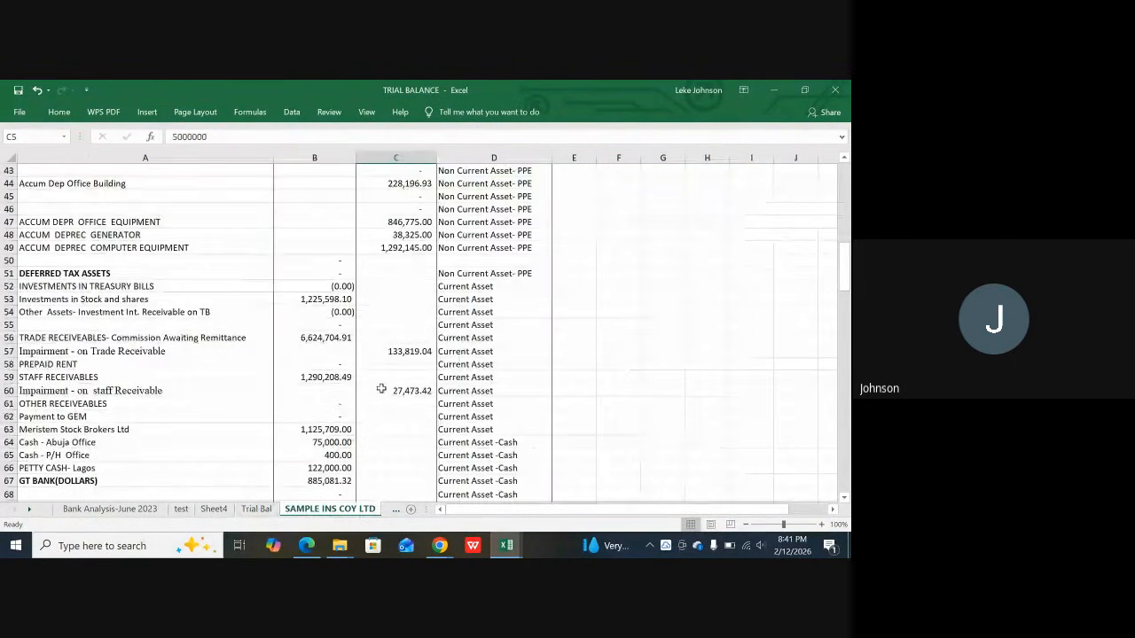
scroll(380, 387, "up", 9)
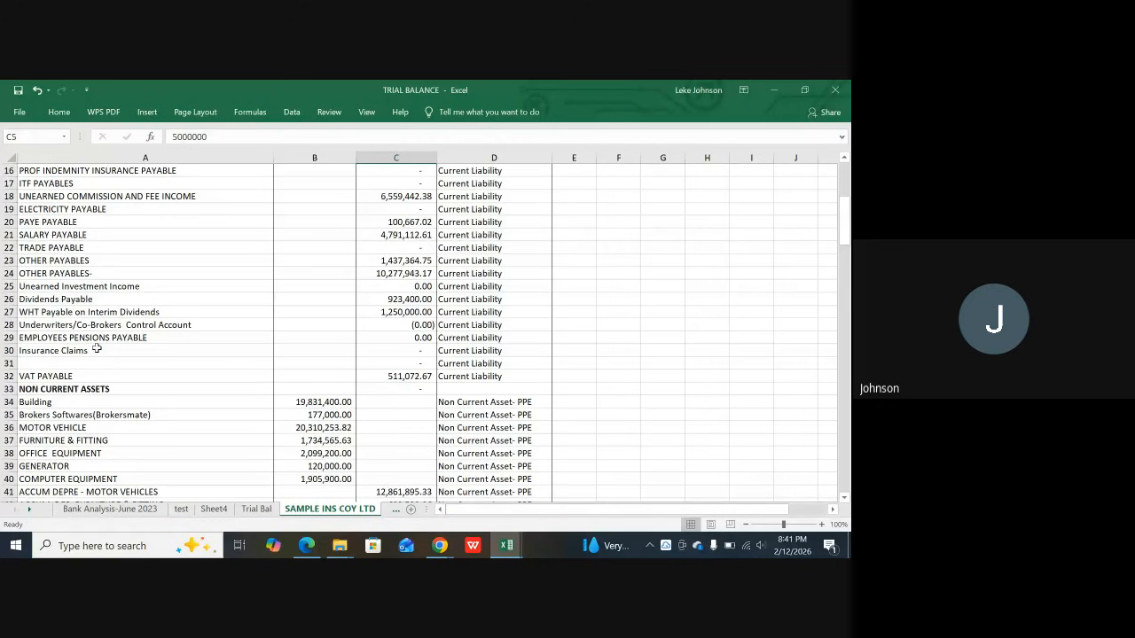
scroll(97, 349, "up", 5)
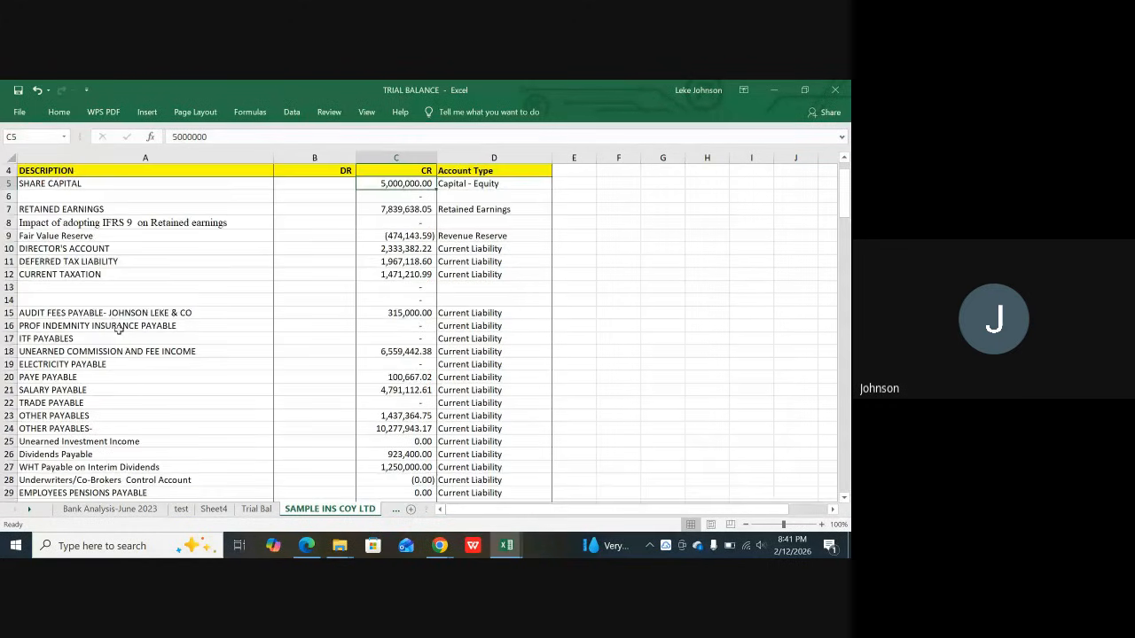
left_click(180, 510)
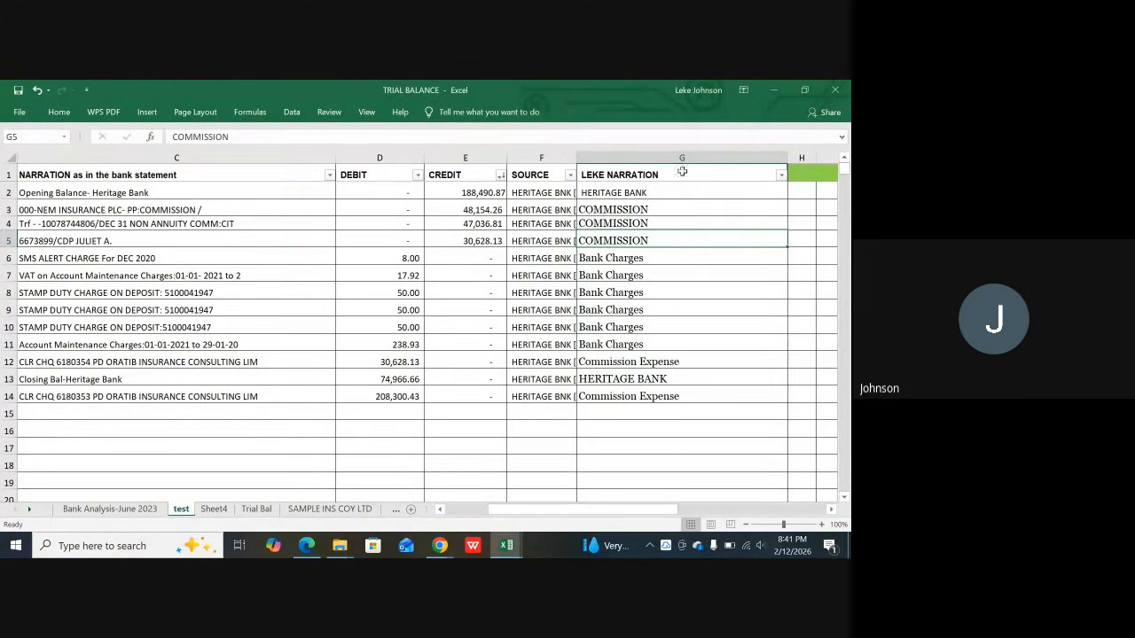
left_click(332, 512)
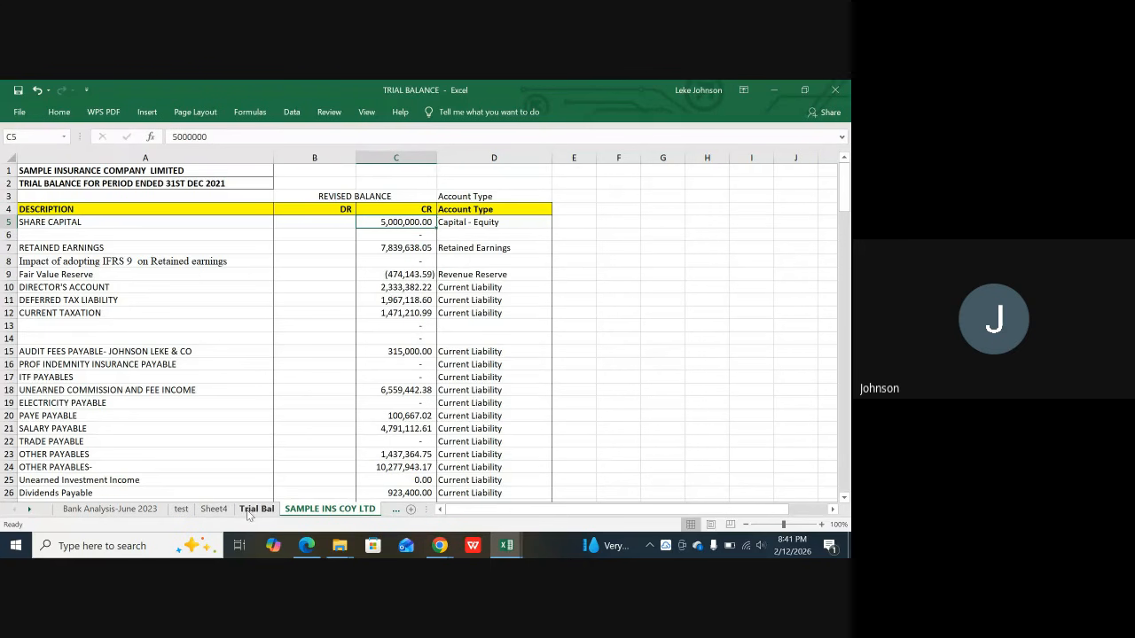
left_click(213, 510)
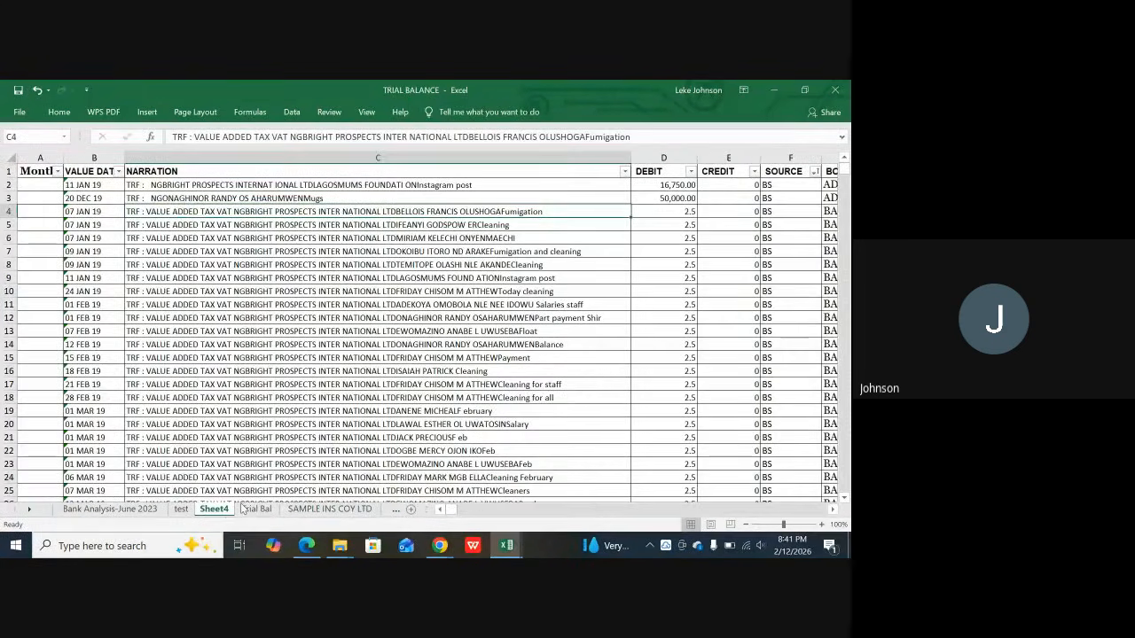
left_click(244, 509)
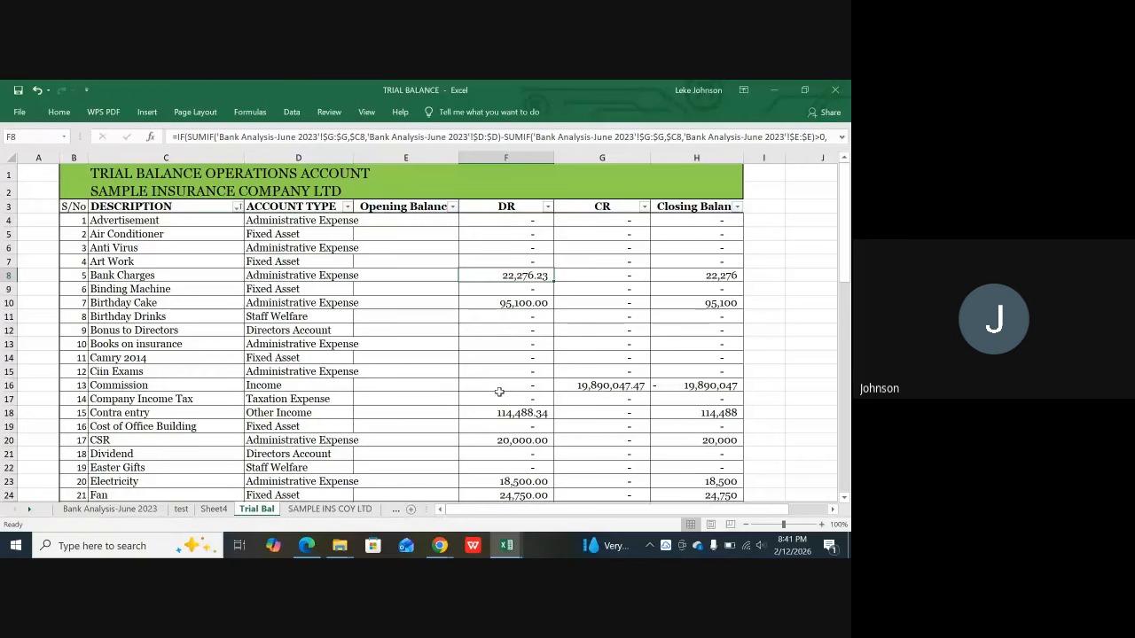
Step: Examine the Bank Analysis-June 2023 sheet's narrations, debits, credits, sources and LEKE NARRATION classifications up to the first rows
left_click(102, 511)
scroll(241, 391, "up", 8)
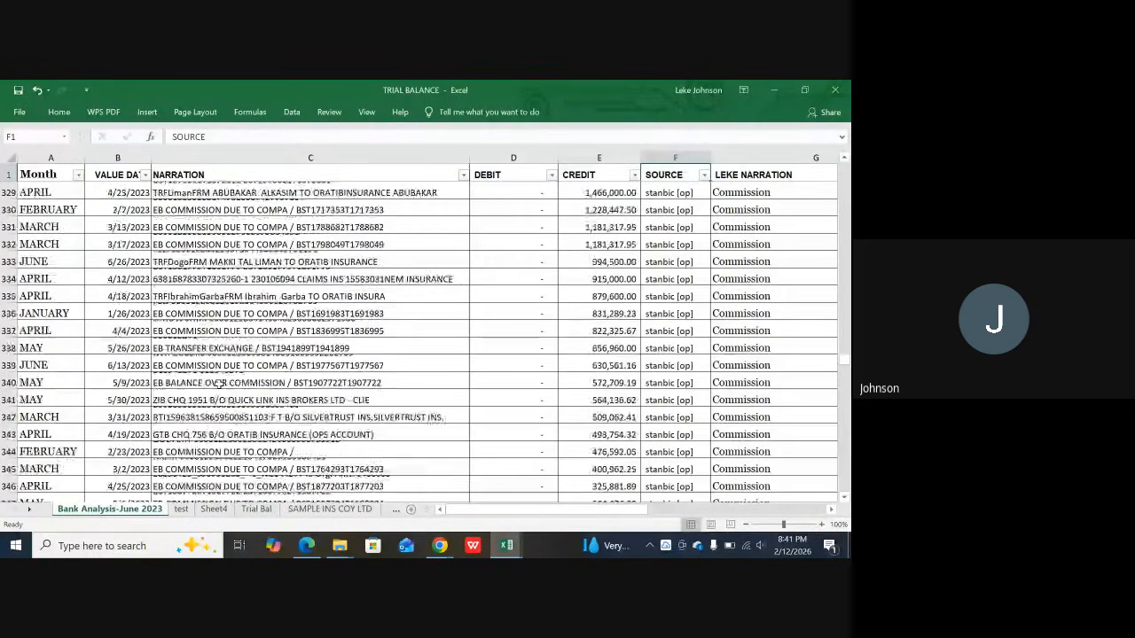
scroll(219, 385, "up", 17)
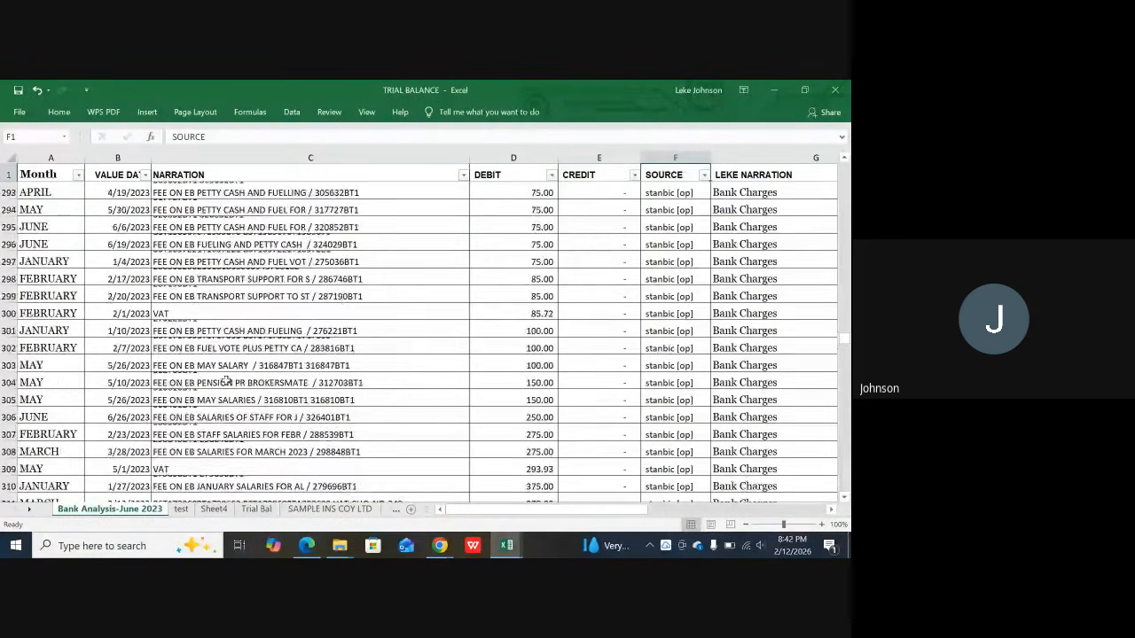
scroll(235, 376, "up", 20)
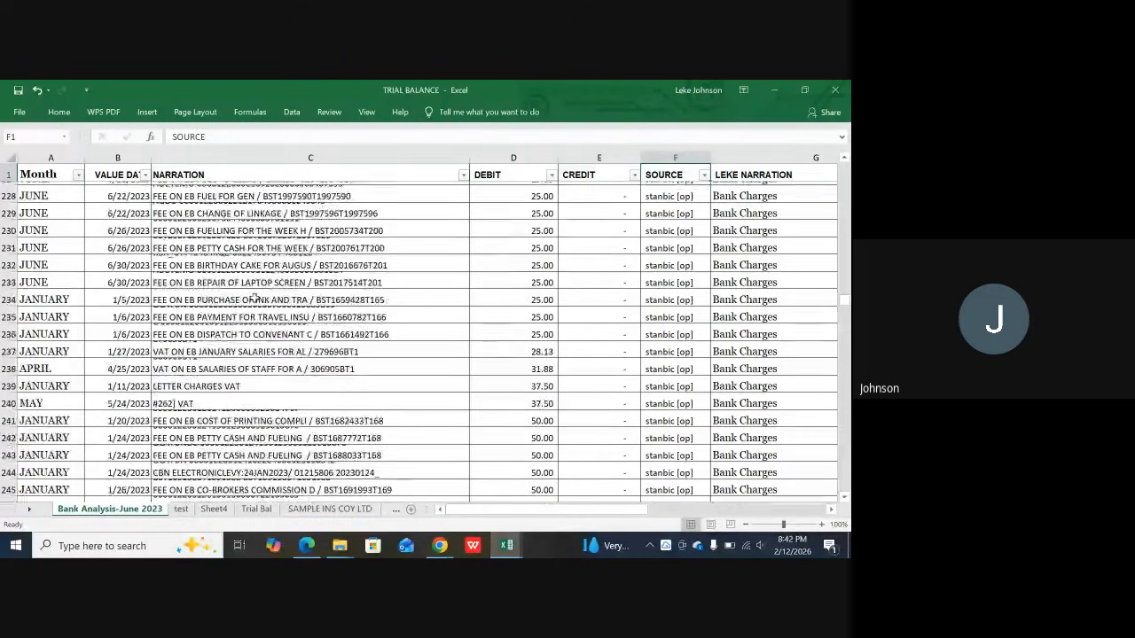
scroll(417, 246, "up", 20)
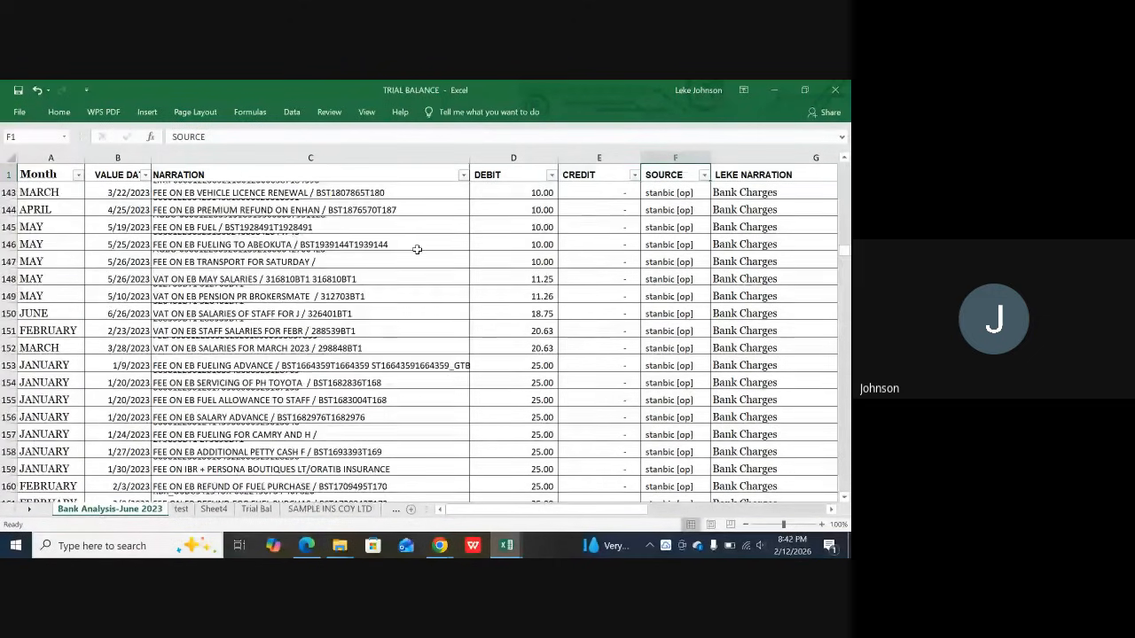
scroll(422, 248, "up", 20)
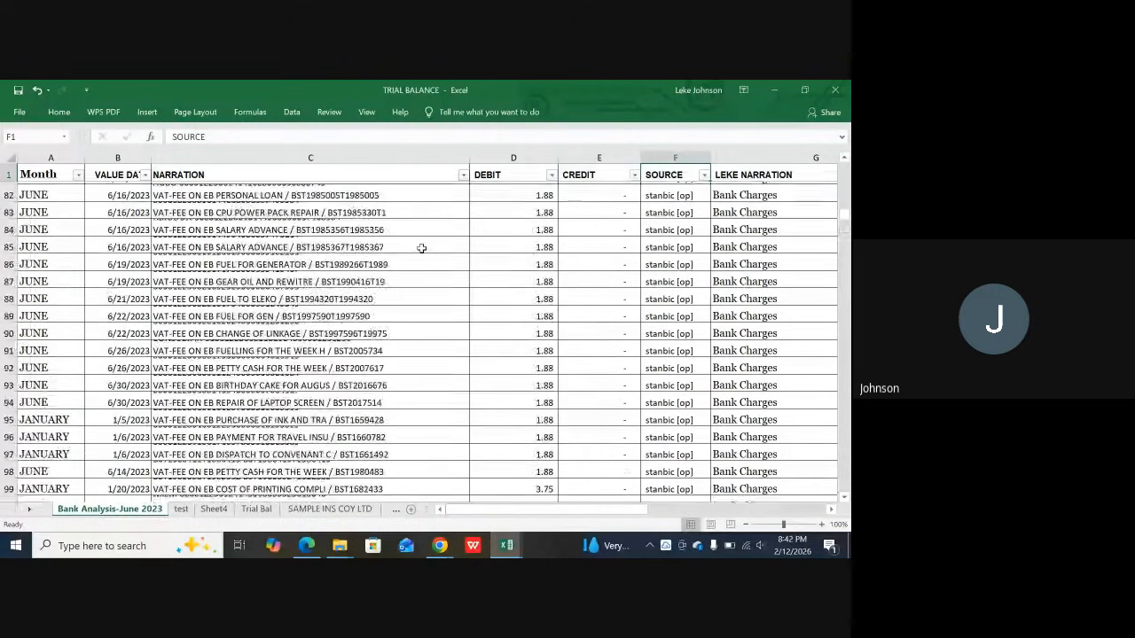
scroll(419, 249, "up", 11)
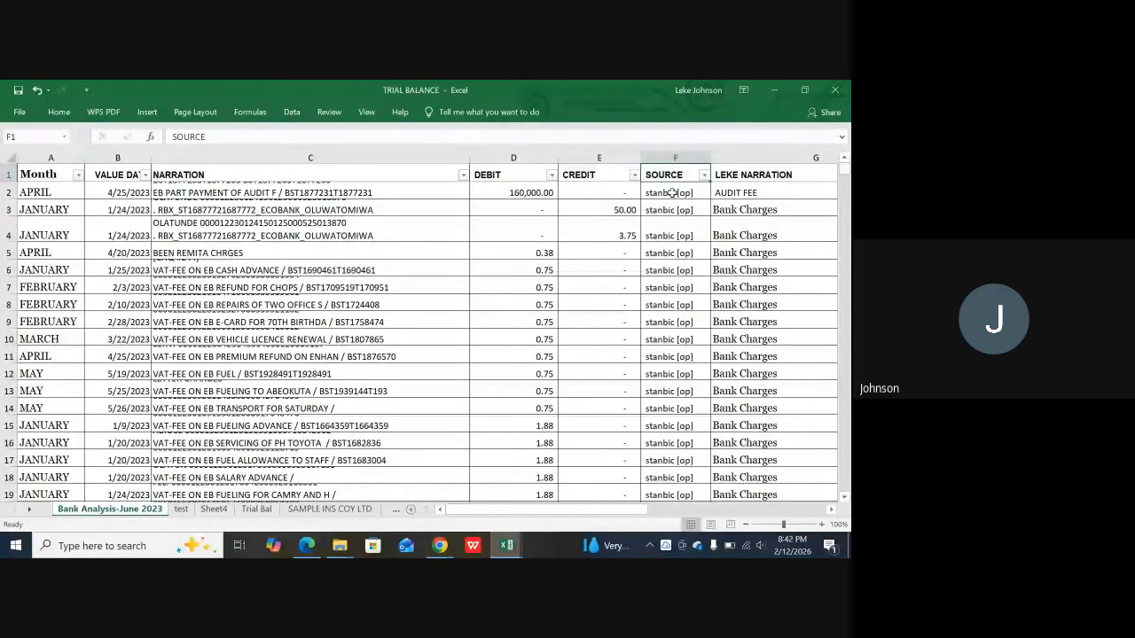
scroll(674, 193, "down", 6)
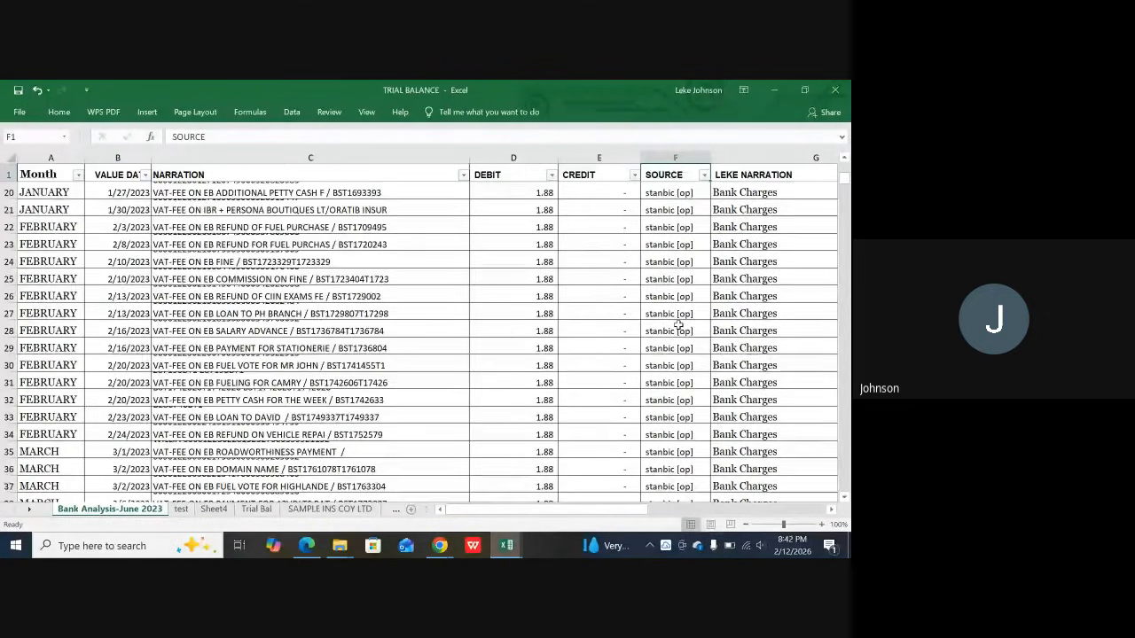
Step: Check the SOURCE column's filter choices with all sources kept selected, and review the entries in the bank analysis
left_click(704, 176)
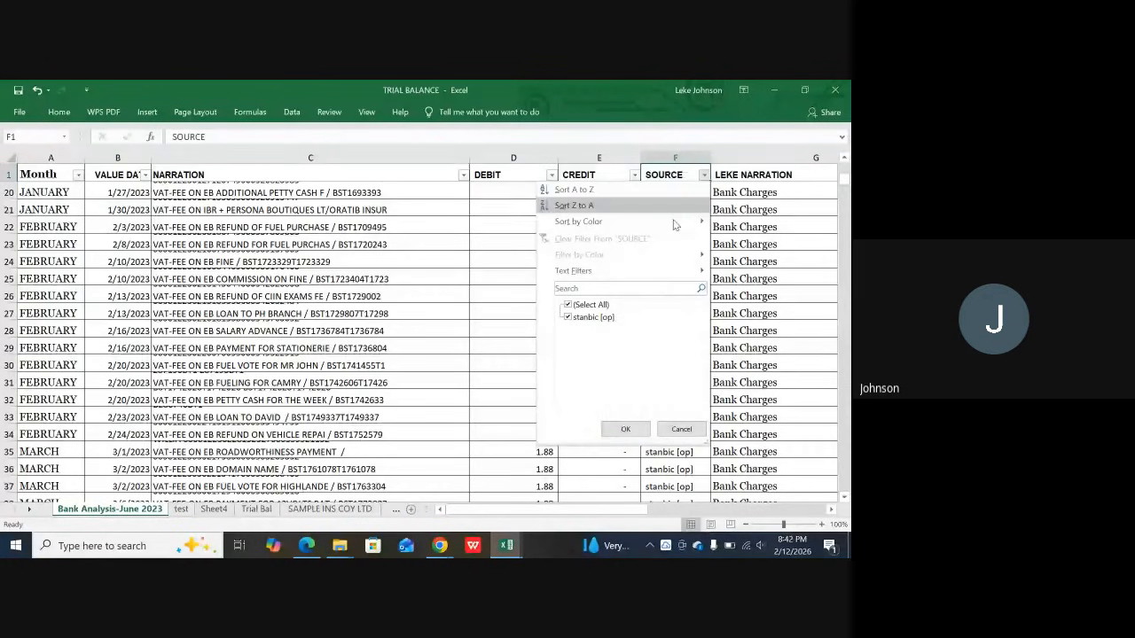
left_click(620, 431)
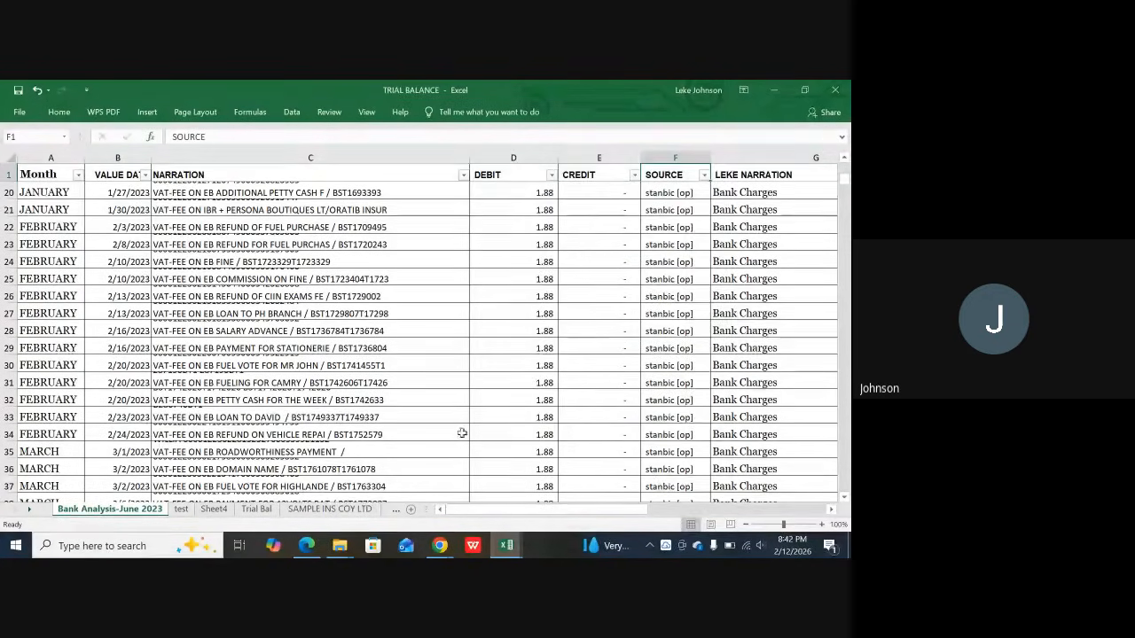
scroll(601, 260, "up", 6)
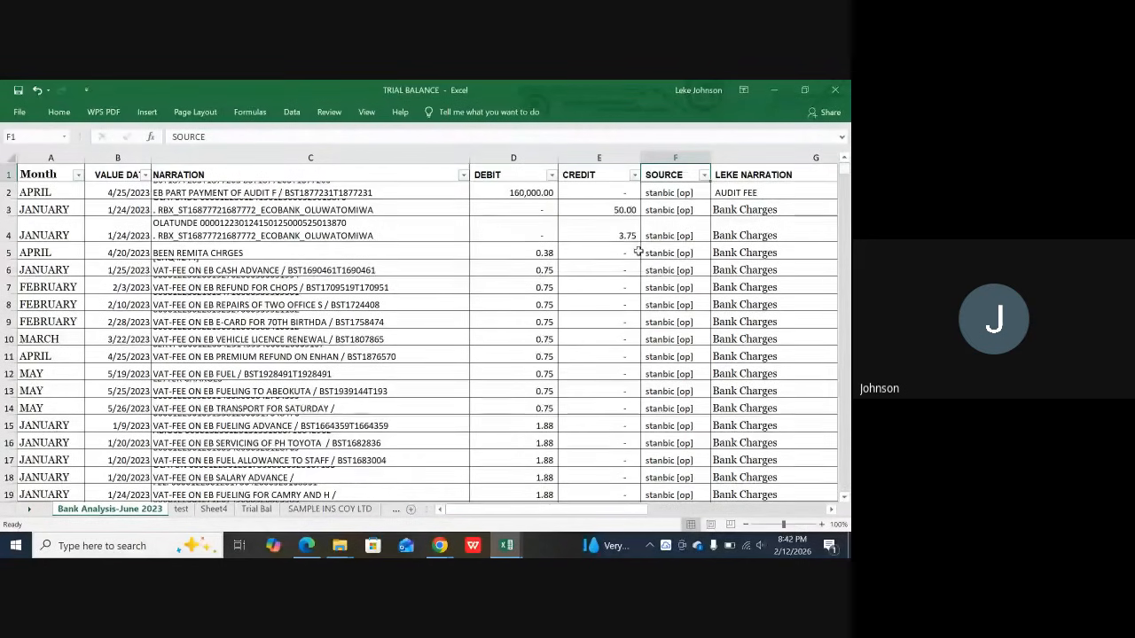
scroll(640, 266, "down", 20)
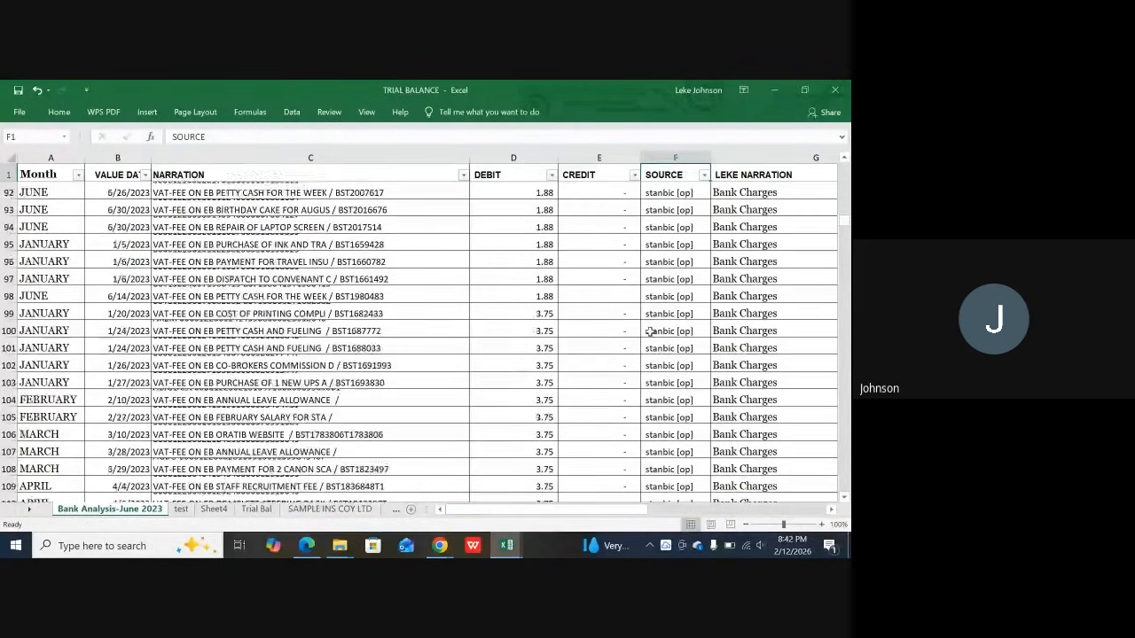
scroll(650, 330, "down", 9)
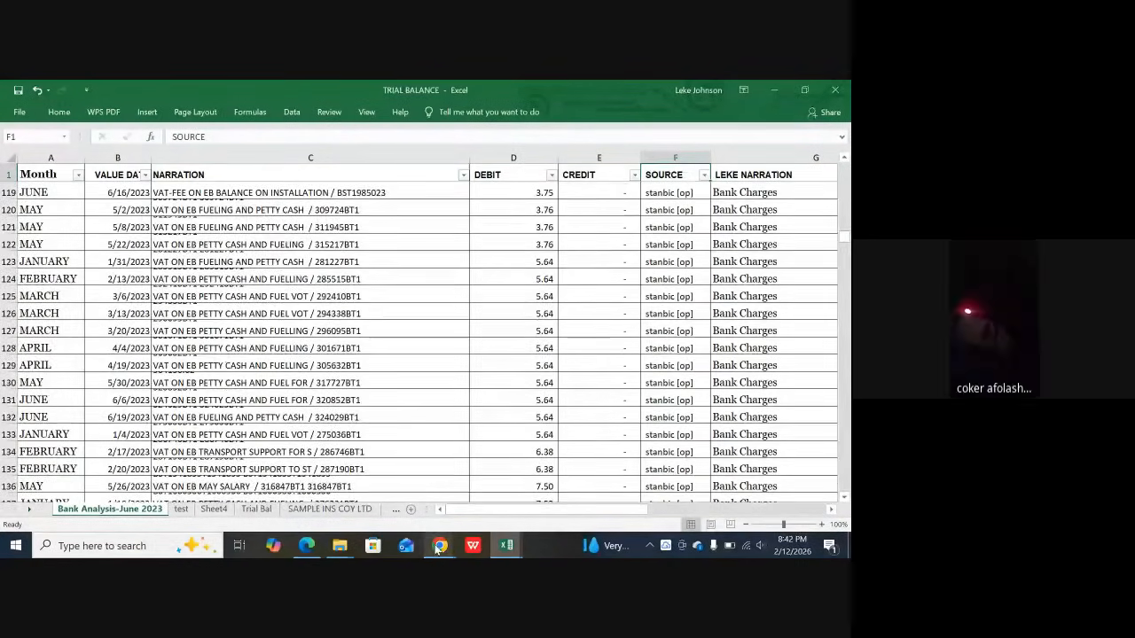
Step: Switch to the Google Meet call in Chrome and mute the participant whose microphone is open for everyone
mouse_move(439, 548)
left_click(417, 506)
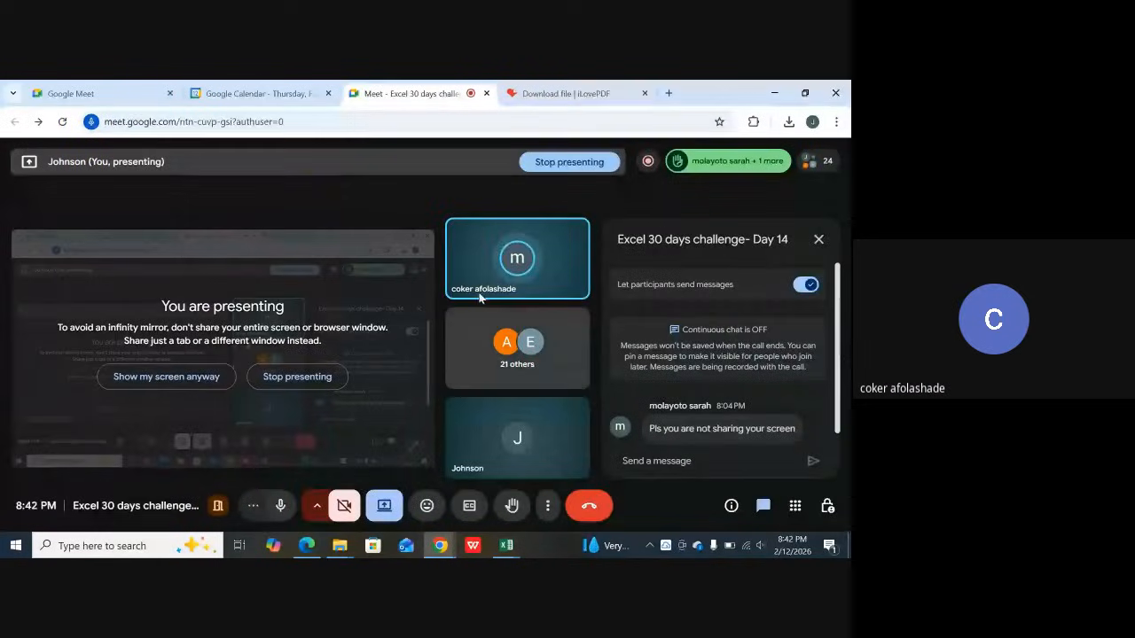
left_click(519, 258)
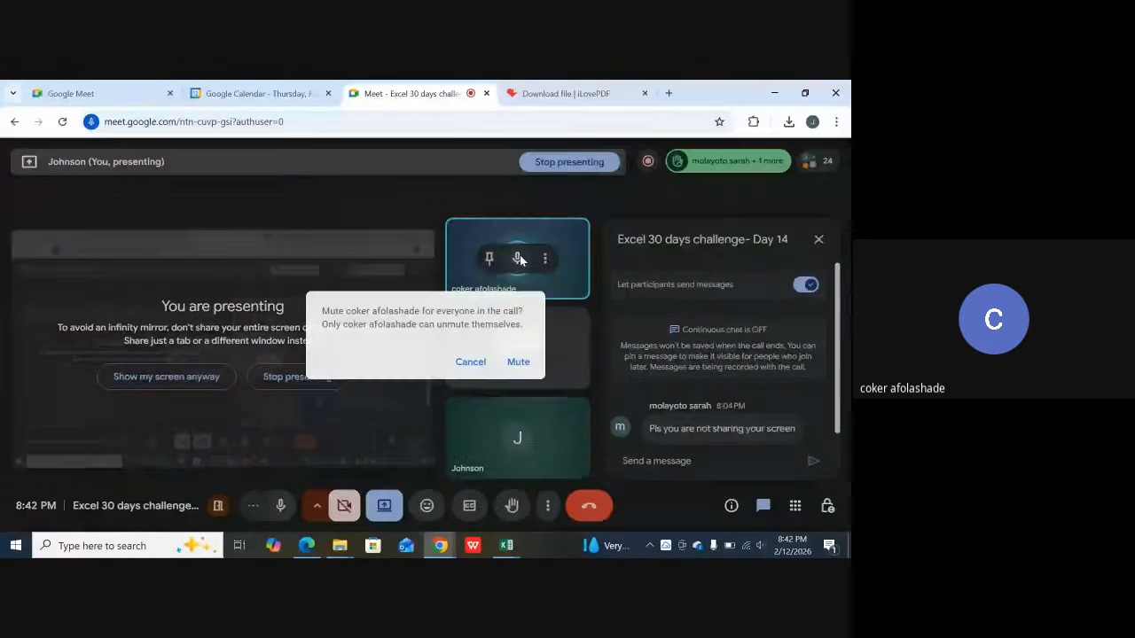
left_click(517, 362)
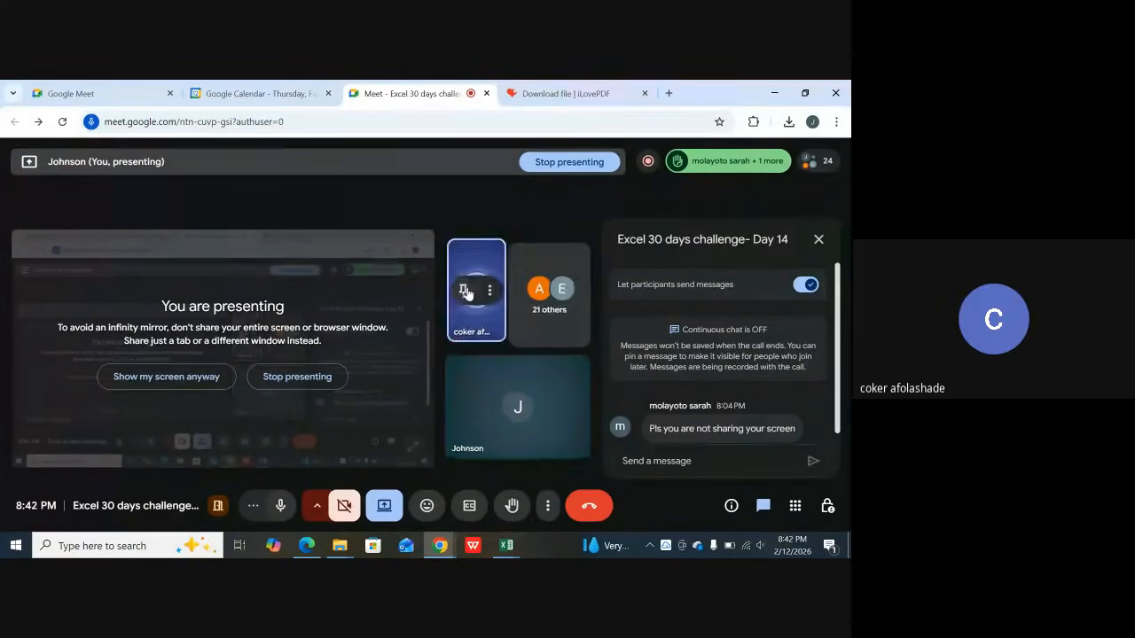
left_click(534, 231)
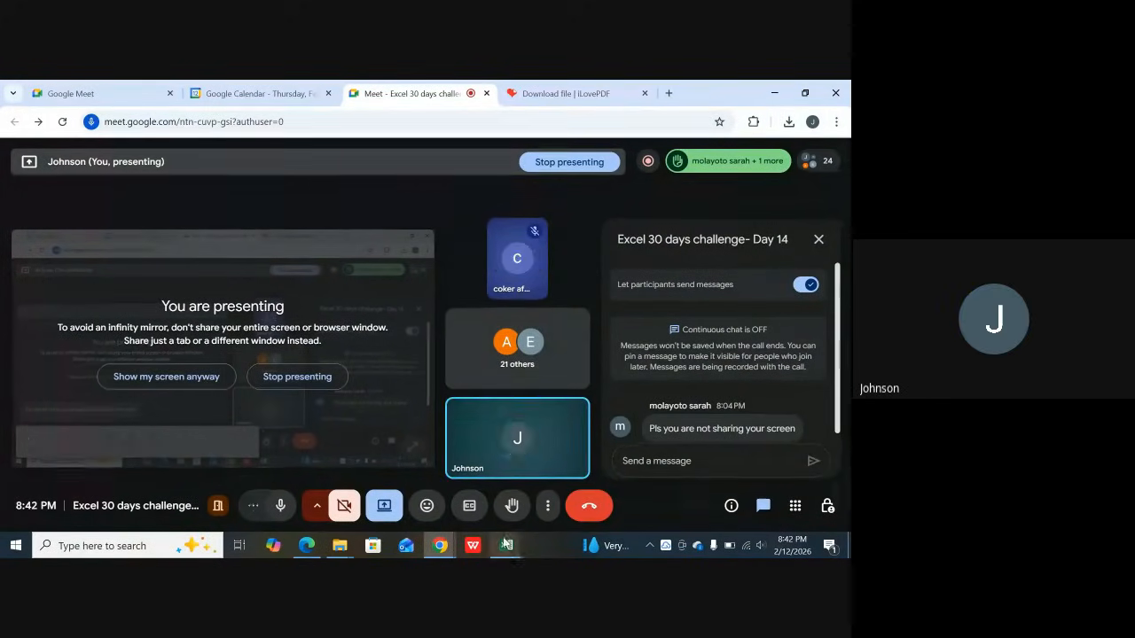
Step: Switch back to the TRIAL BALANCE workbook in Excel and compare the test sheet's classified entries with those in Bank Analysis-June 2023
mouse_move(506, 545)
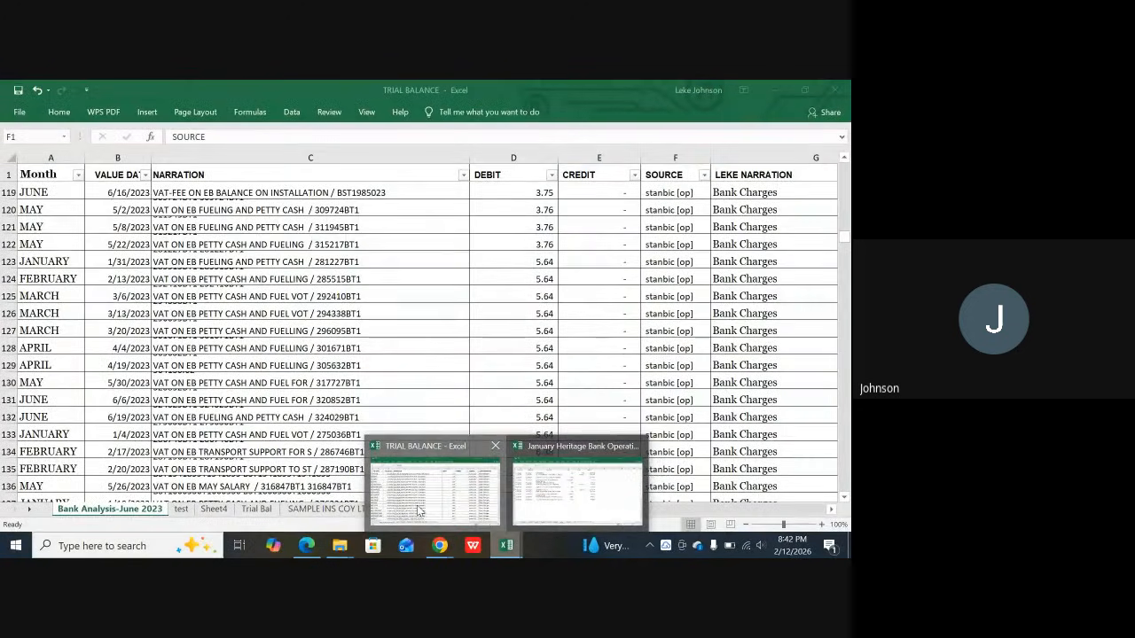
left_click(421, 511)
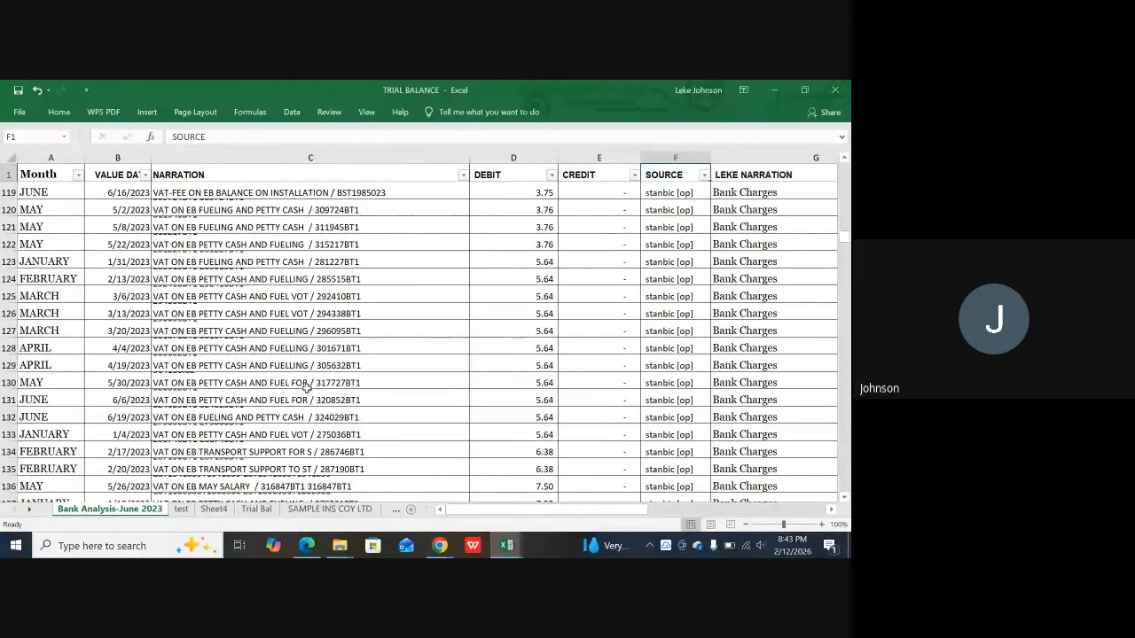
left_click(181, 511)
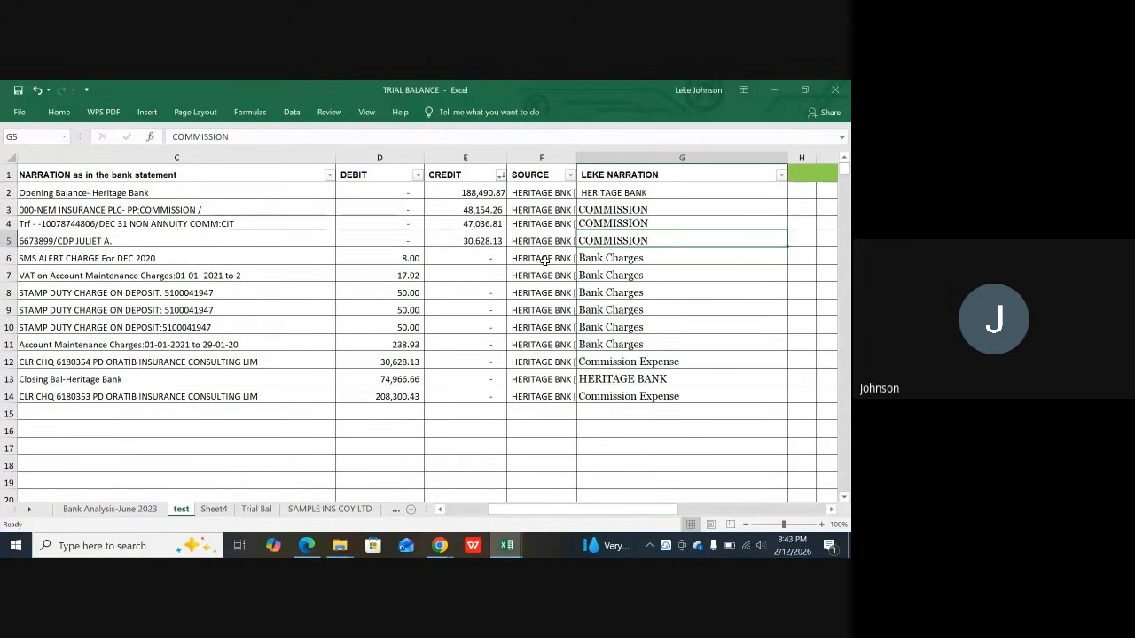
left_click(115, 510)
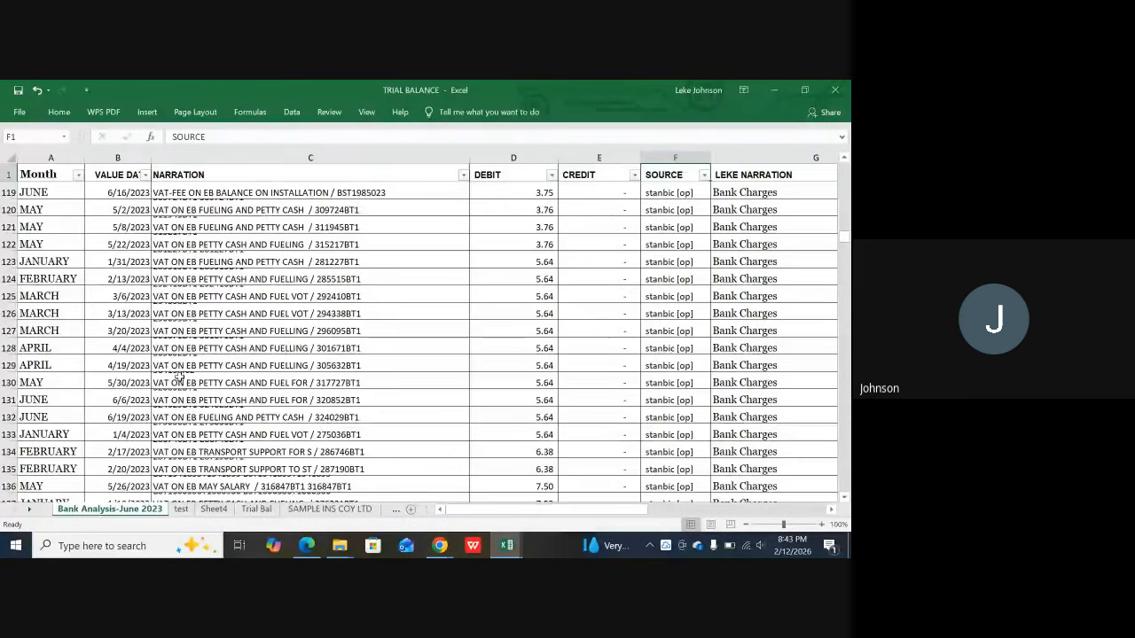
scroll(621, 217, "up", 8)
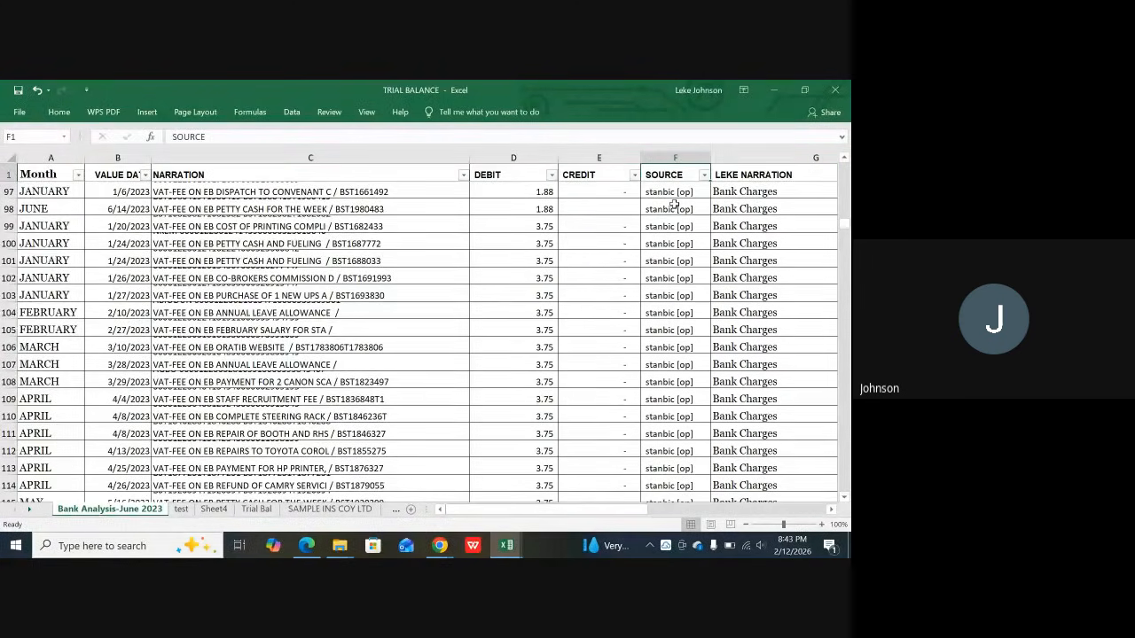
scroll(499, 244, "up", 19)
scroll(530, 229, "up", 4)
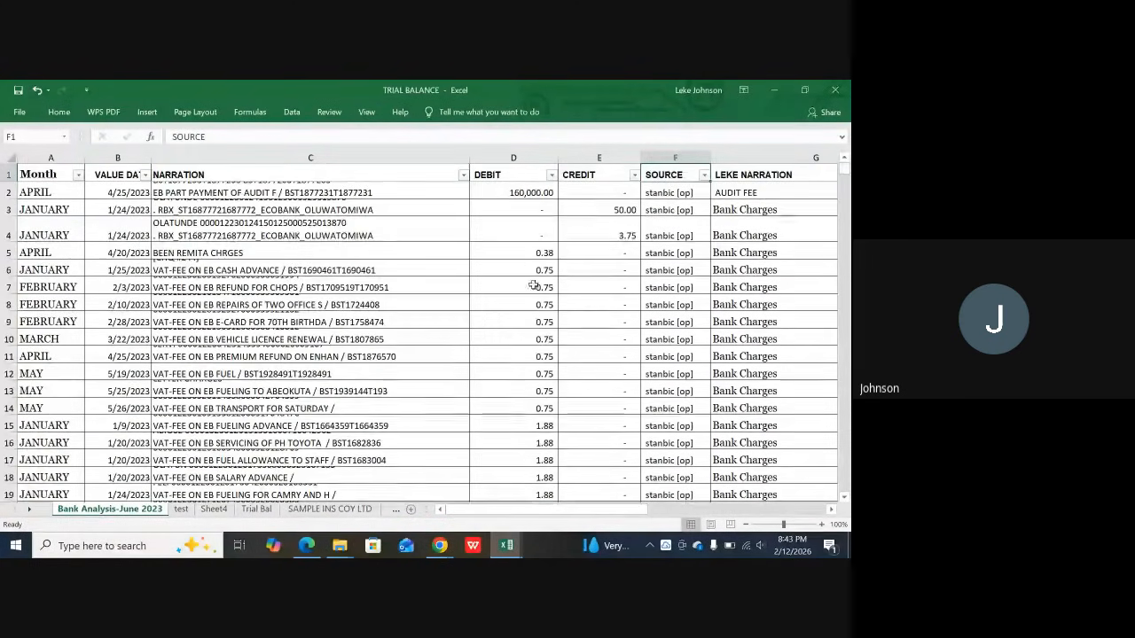
scroll(537, 292, "down", 2)
scroll(538, 302, "down", 19)
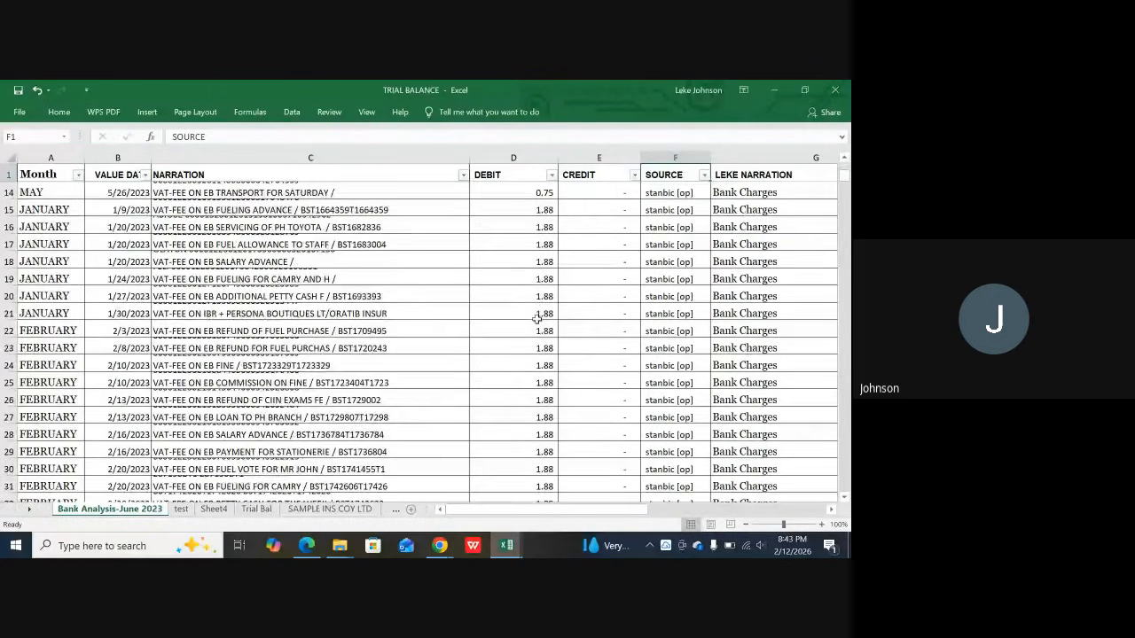
scroll(537, 324, "down", 14)
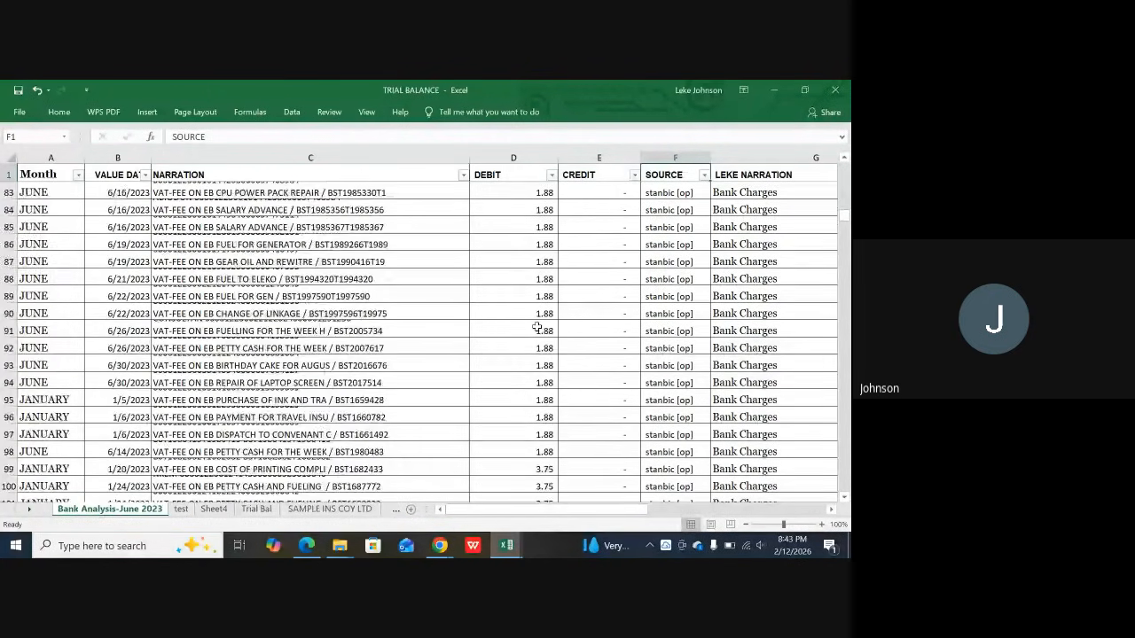
Step: Sort the Bank Analysis-June 2023 entries by DEBIT from smallest to largest and review the credit entries
scroll(543, 302, "up", 14)
scroll(544, 283, "up", 20)
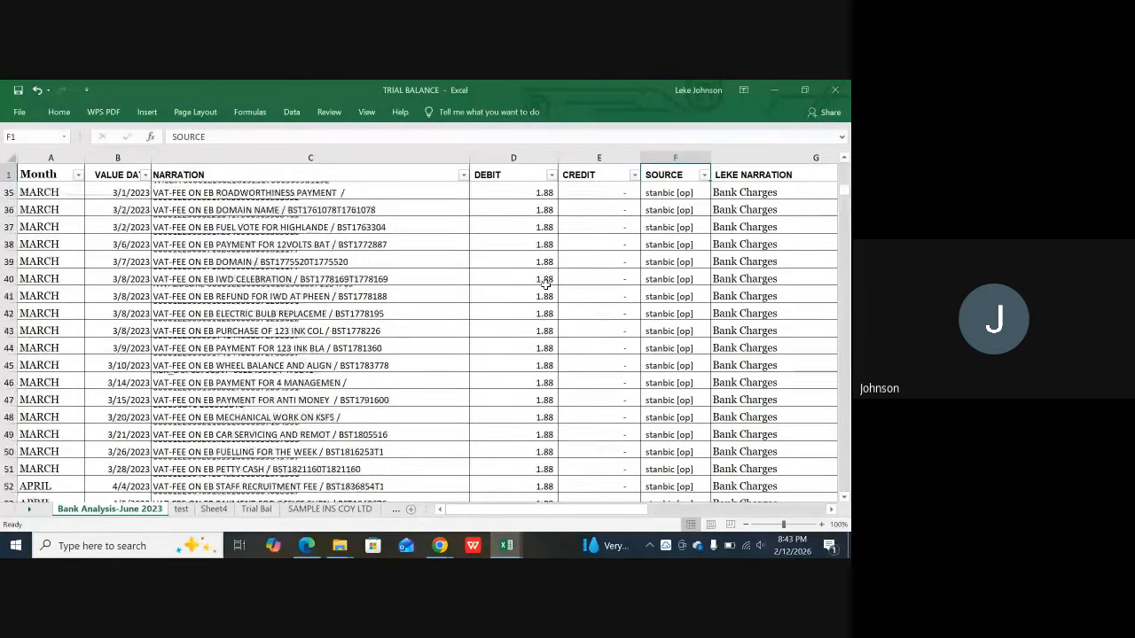
left_click(551, 175)
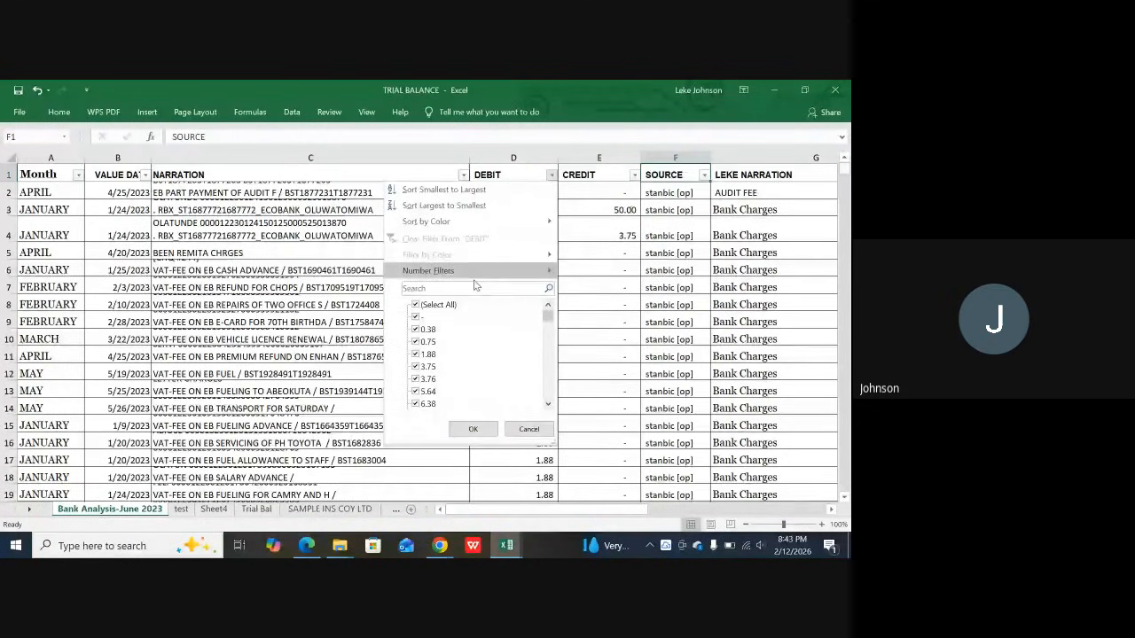
left_click(439, 190)
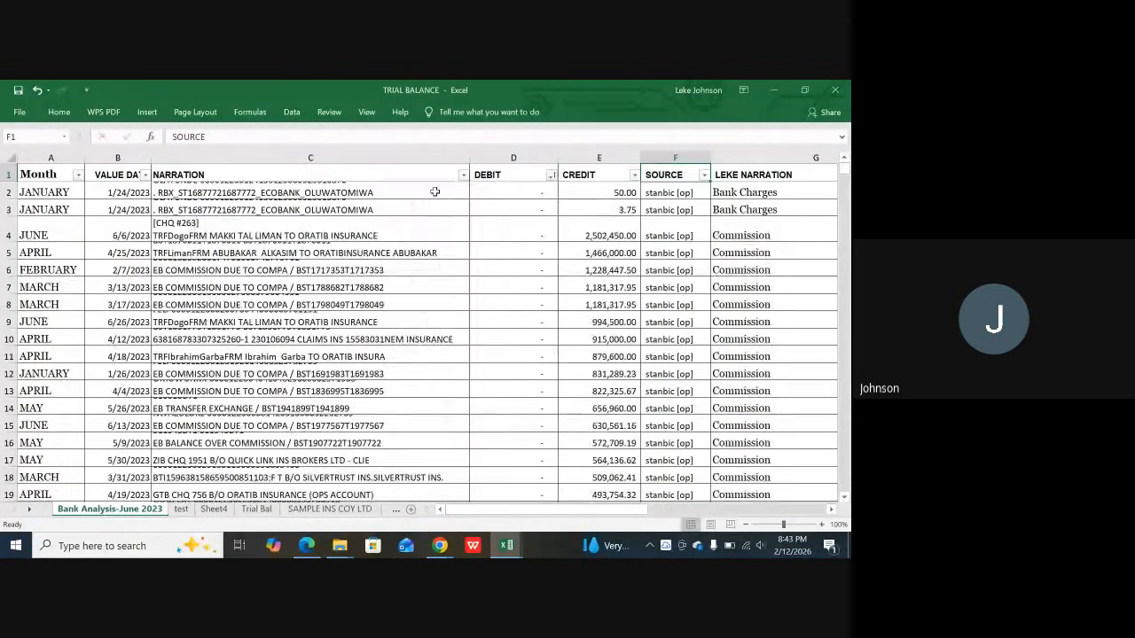
scroll(573, 207, "down", 18)
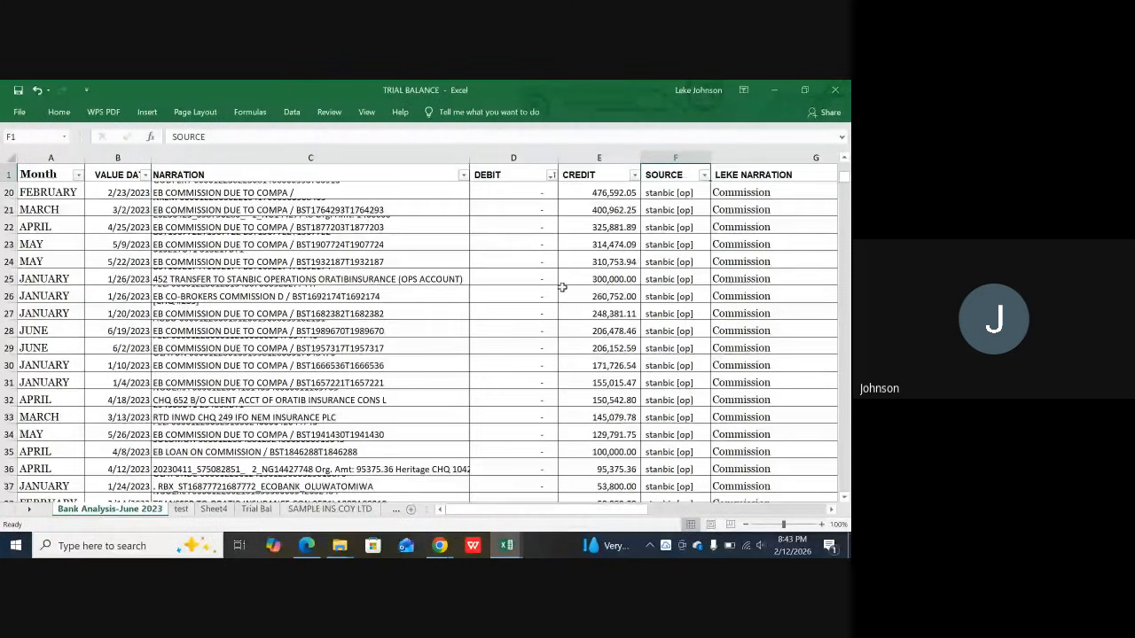
Step: Examine the smallest debit entries in Bank Analysis-June 2023 and their Bank Charges classification, through to the January account maintenance fee
scroll(549, 286, "up", 1)
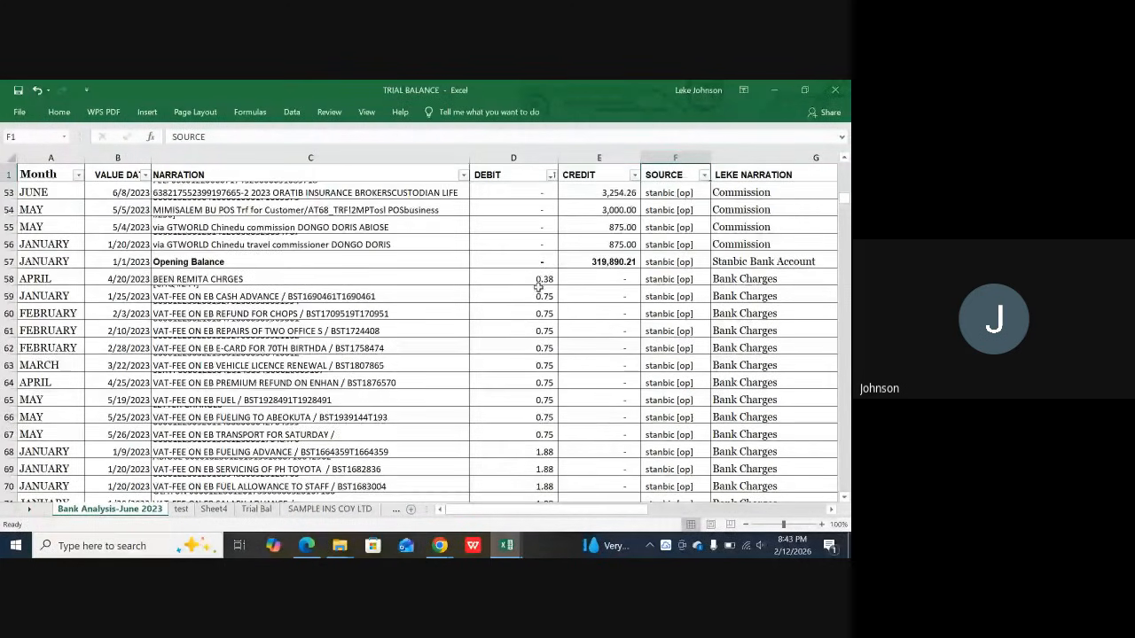
scroll(541, 341, "down", 4)
scroll(540, 350, "down", 1)
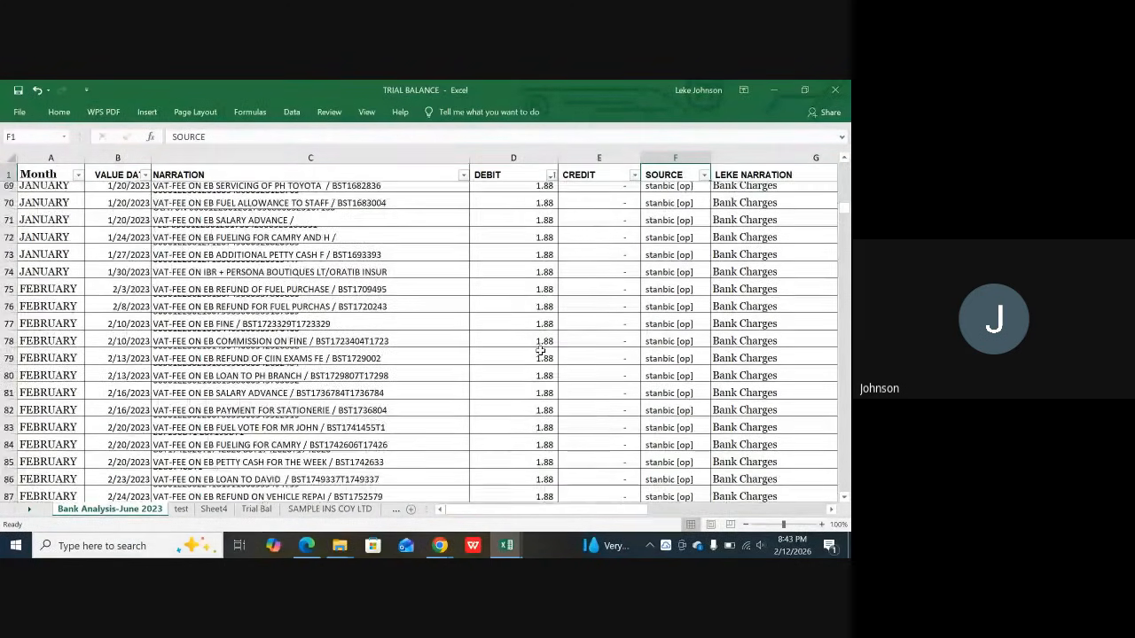
scroll(544, 301, "up", 5)
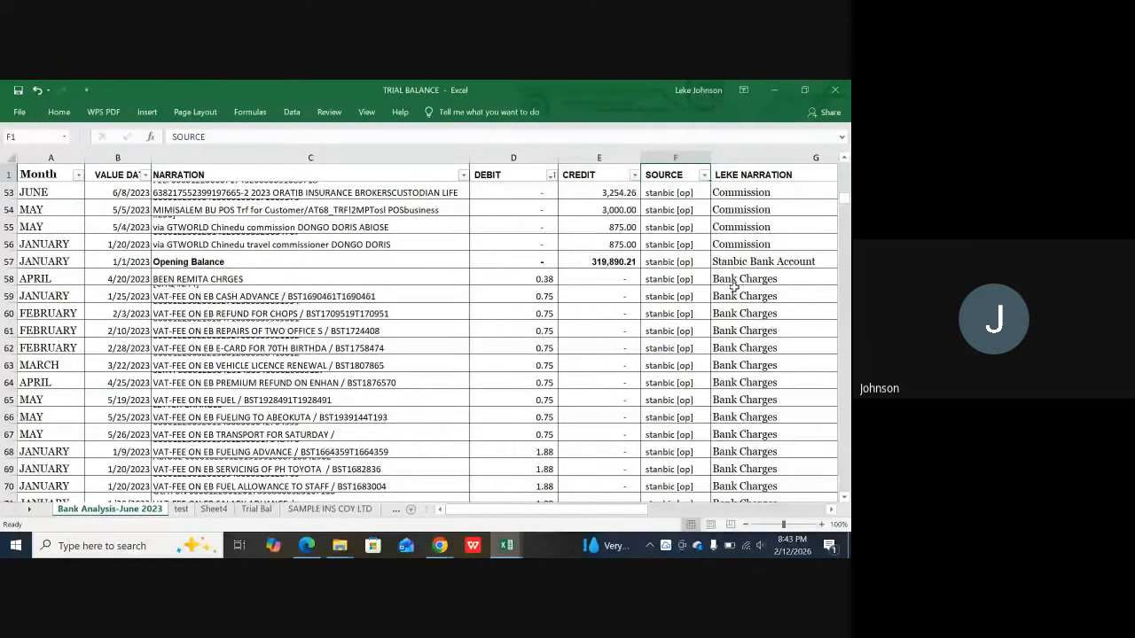
scroll(734, 286, "down", 16)
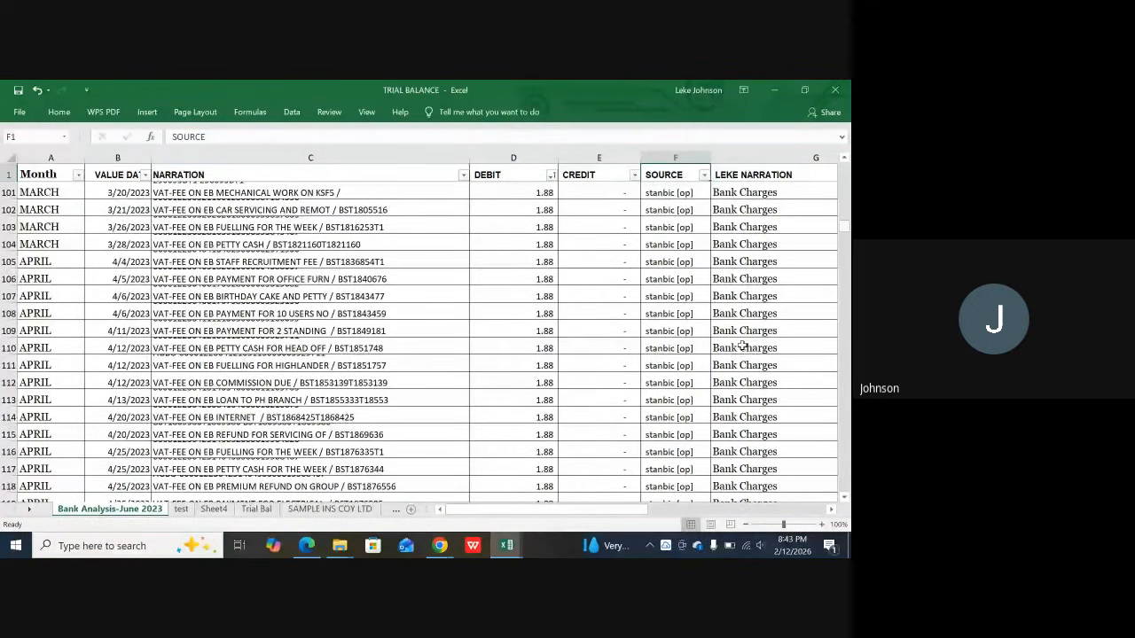
scroll(743, 347, "down", 20)
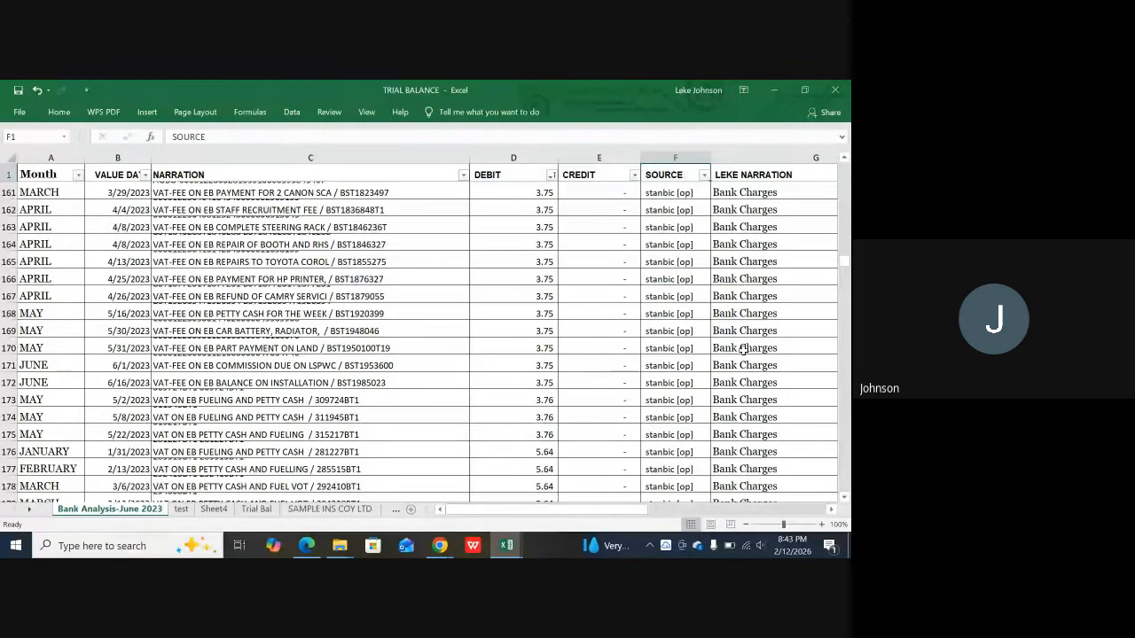
scroll(743, 348, "down", 19)
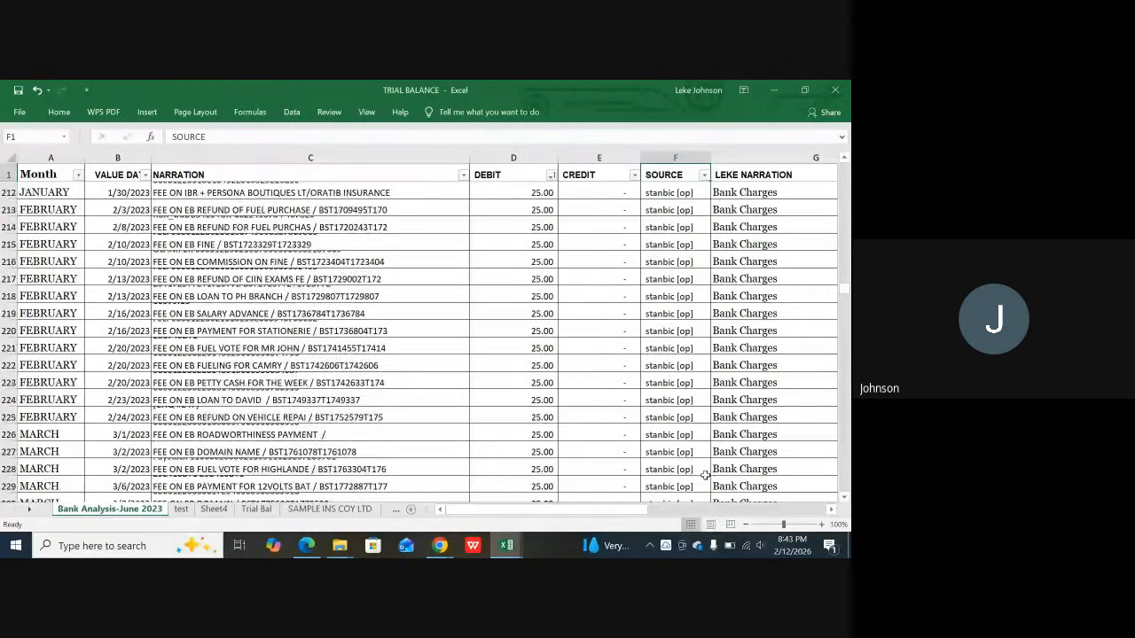
scroll(696, 482, "down", 7)
scroll(703, 476, "down", 20)
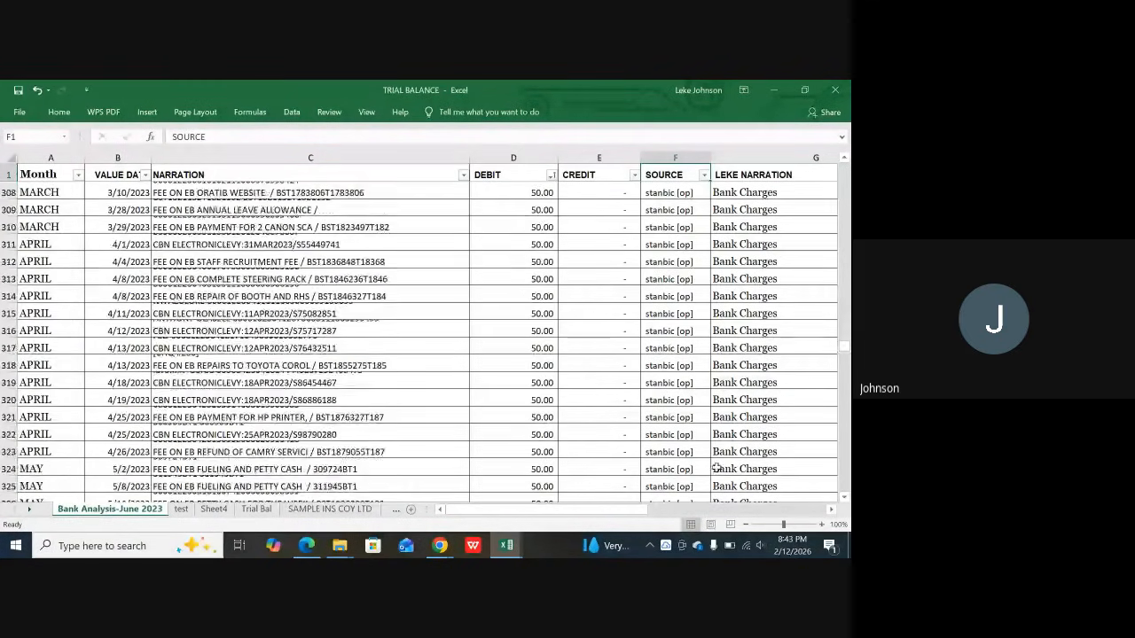
scroll(720, 463, "up", 6)
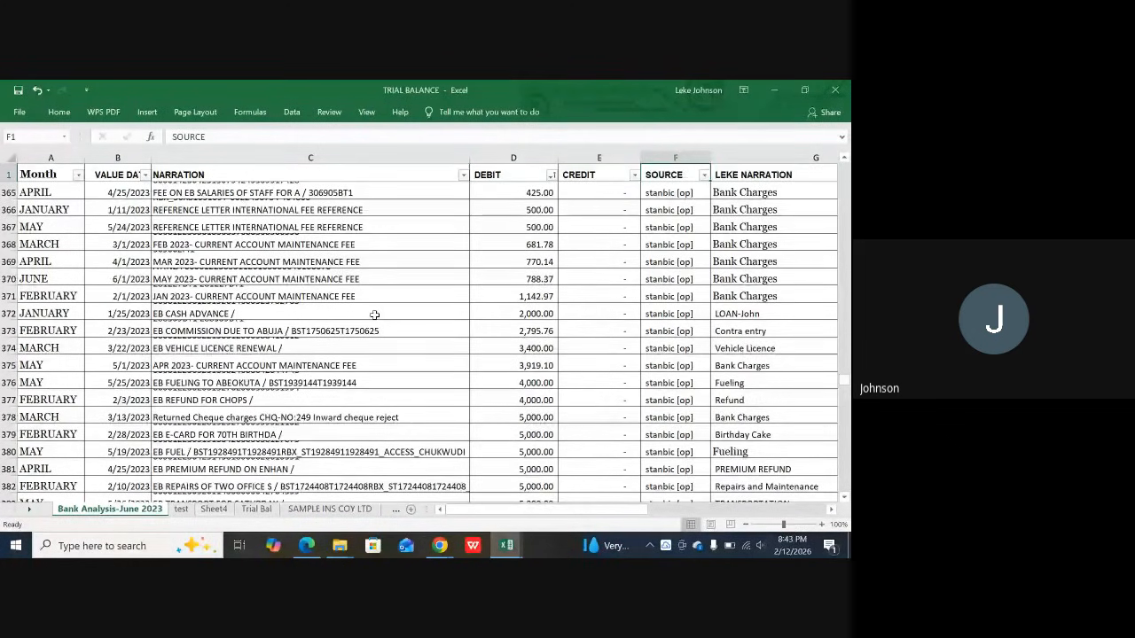
left_click(250, 297)
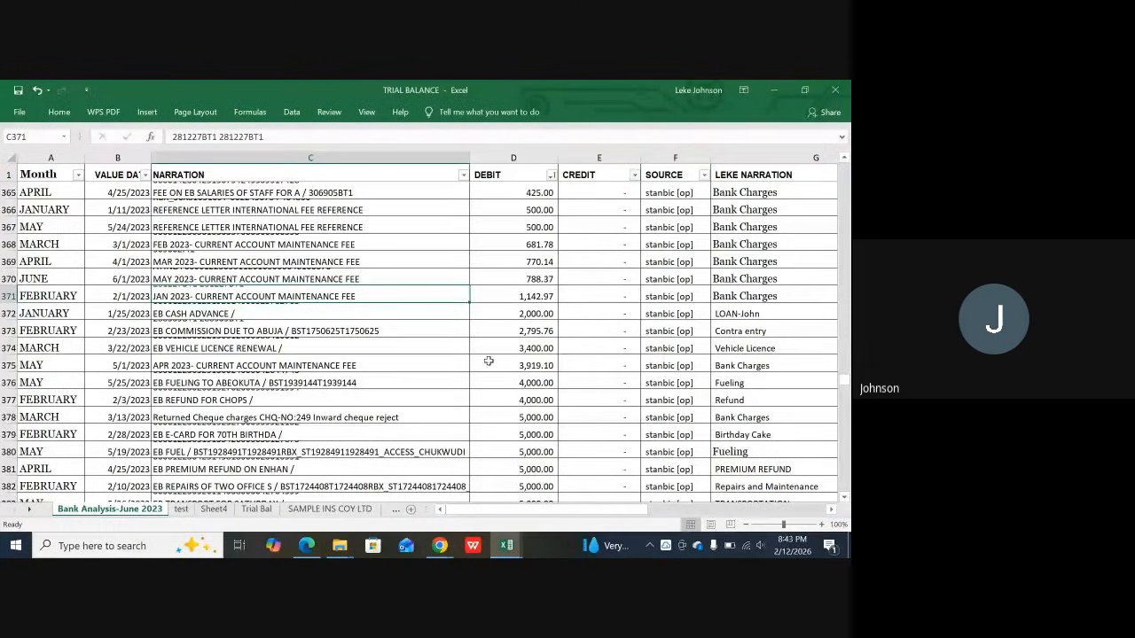
Step: Examine how the larger debit entries are classified under LEKE NARRATION, through to the depreciation and tax journal entries at the end
scroll(809, 373, "down", 5)
scroll(809, 373, "down", 4)
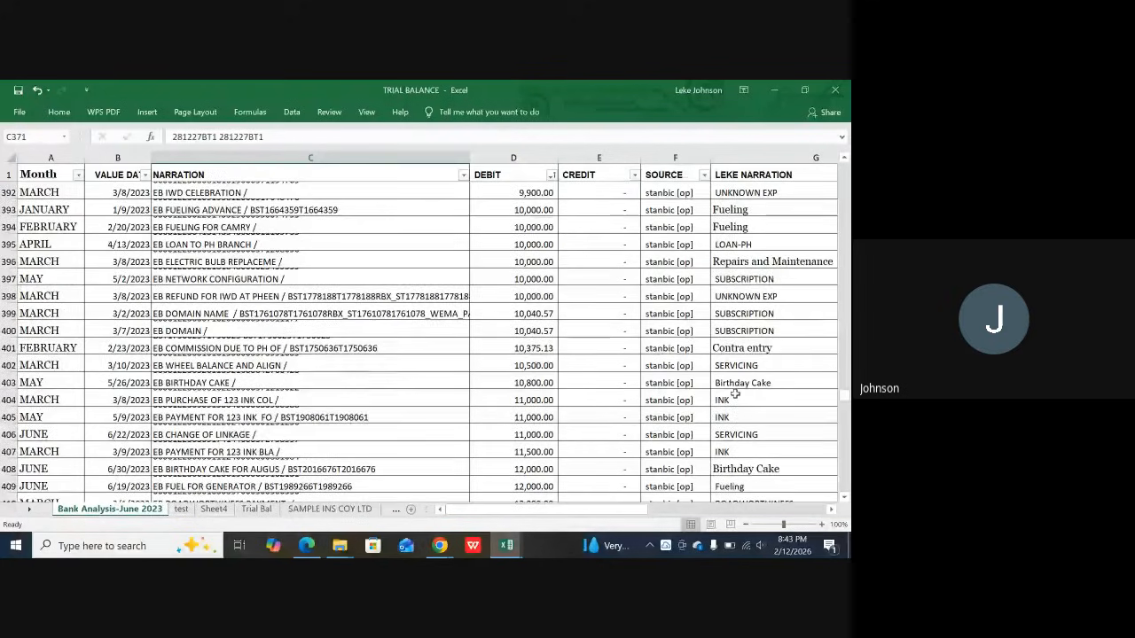
scroll(736, 391, "down", 17)
scroll(737, 391, "down", 20)
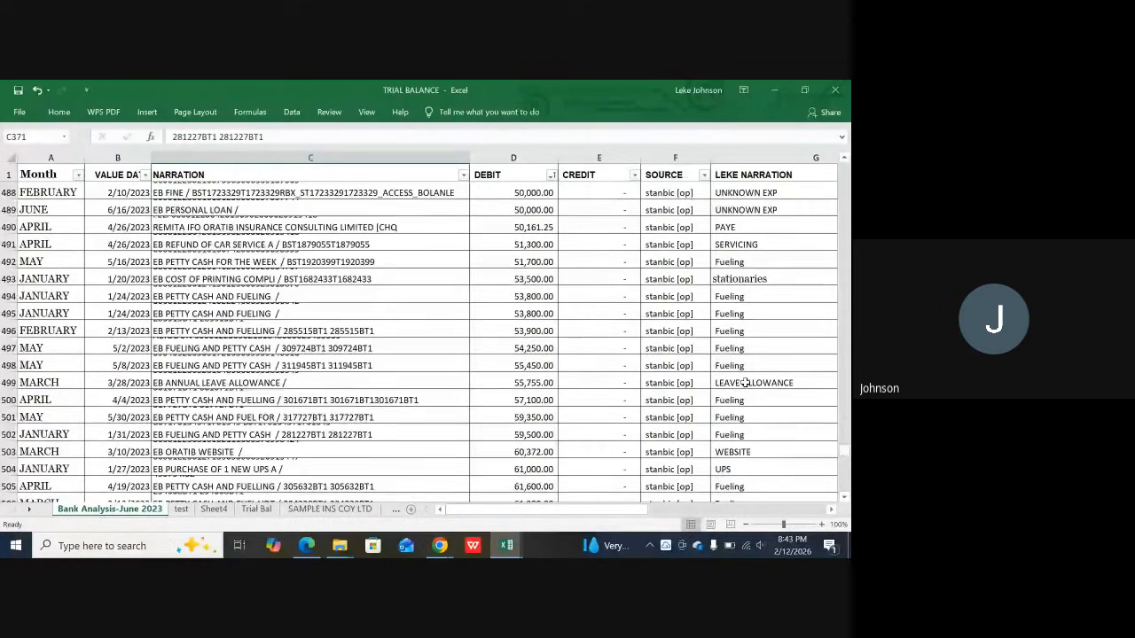
scroll(744, 382, "down", 15)
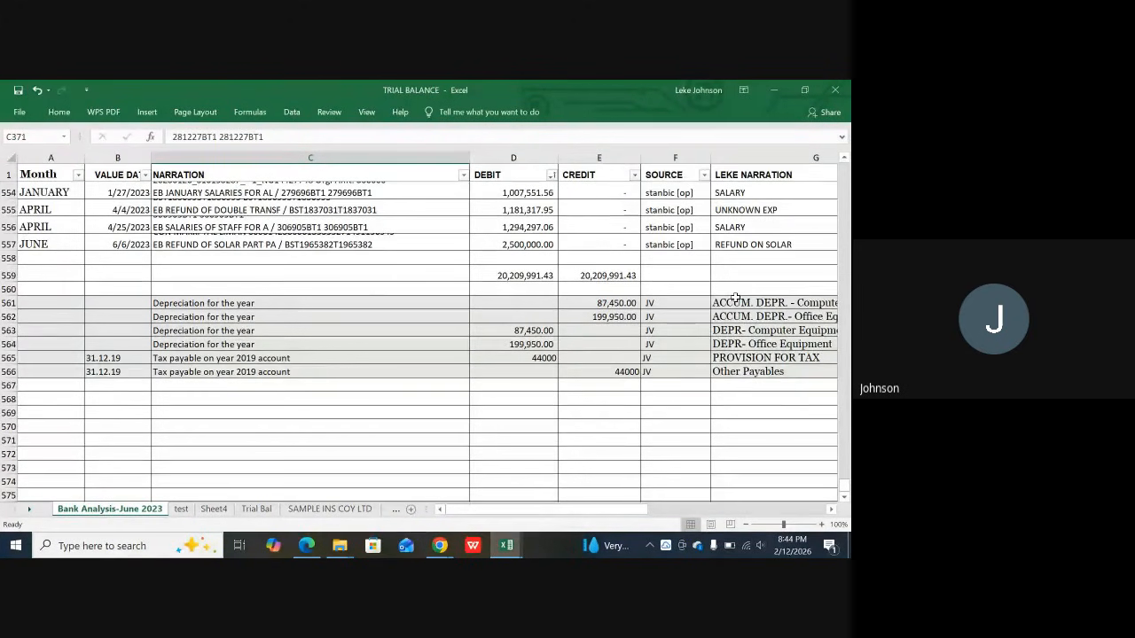
Step: Review the debit classifications in reverse order, from the highest amounts back to the smallest bank charges
scroll(734, 294, "up", 3)
scroll(735, 297, "up", 10)
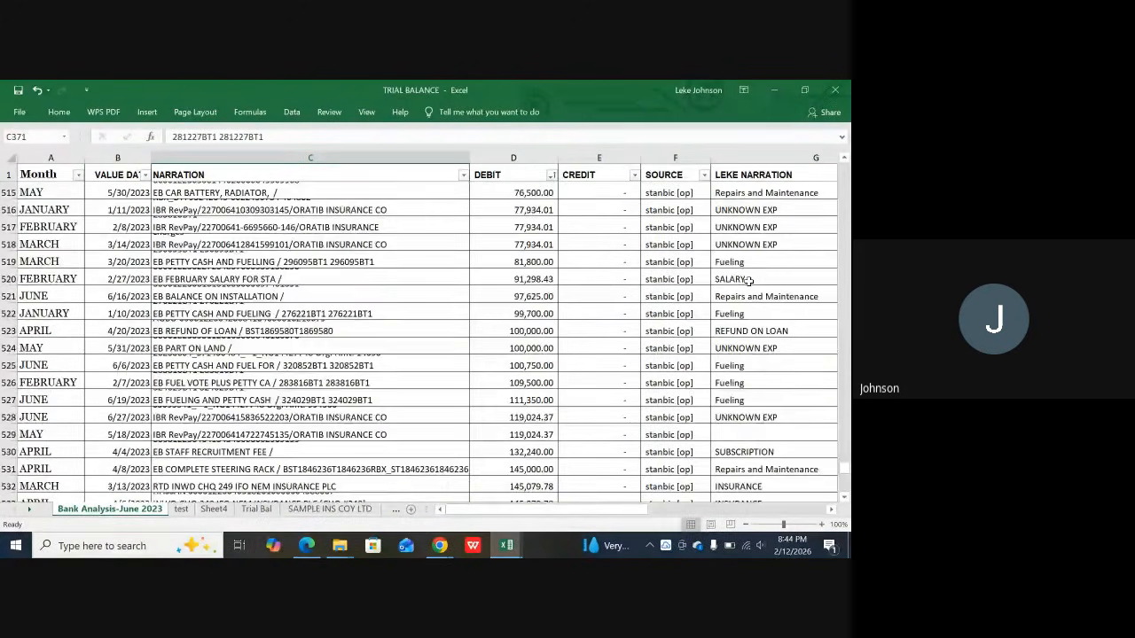
scroll(749, 281, "up", 20)
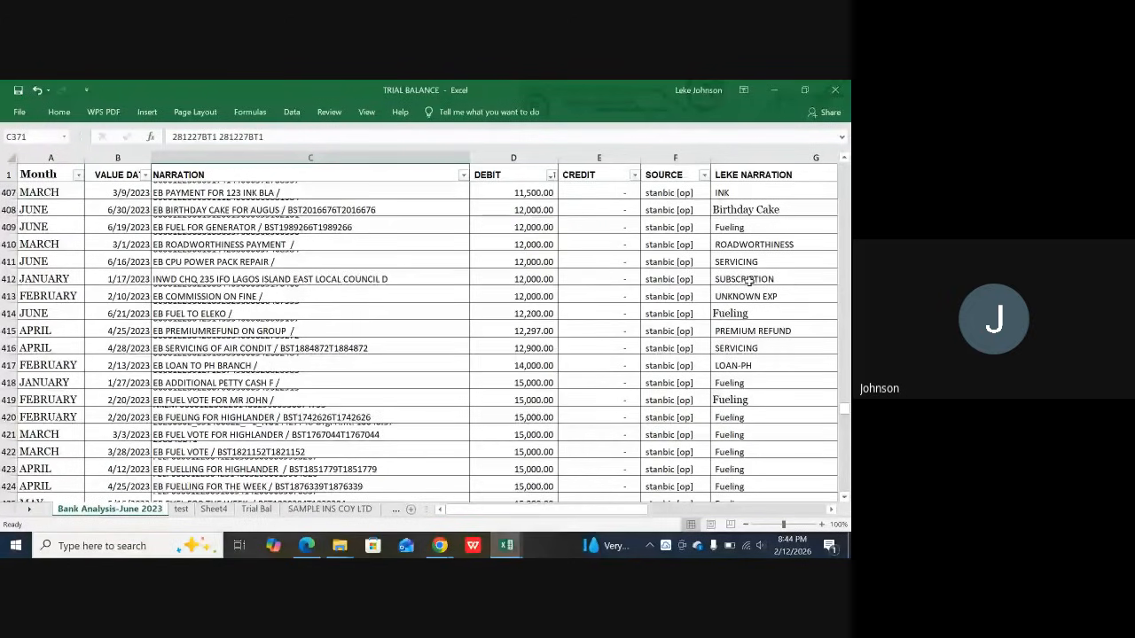
scroll(764, 270, "up", 20)
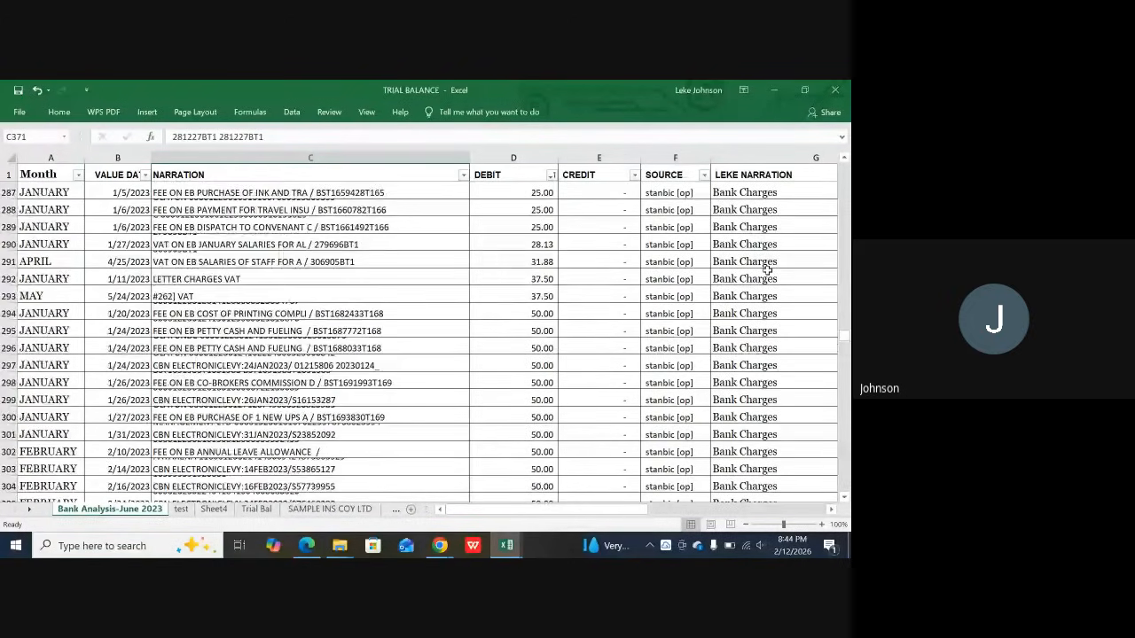
scroll(771, 266, "up", 7)
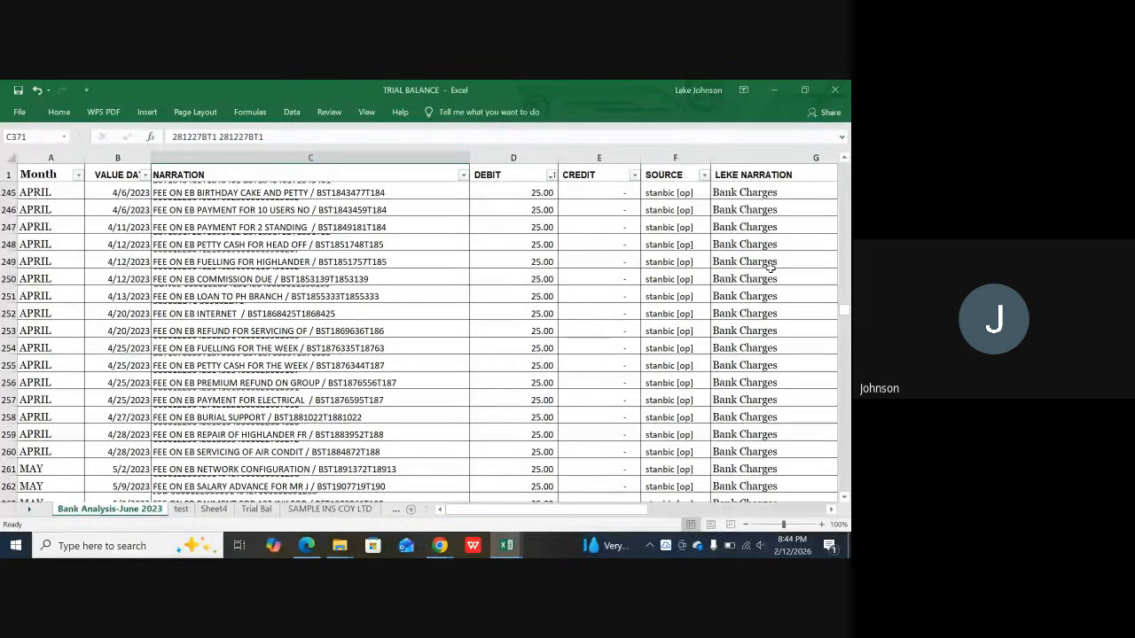
scroll(770, 266, "up", 8)
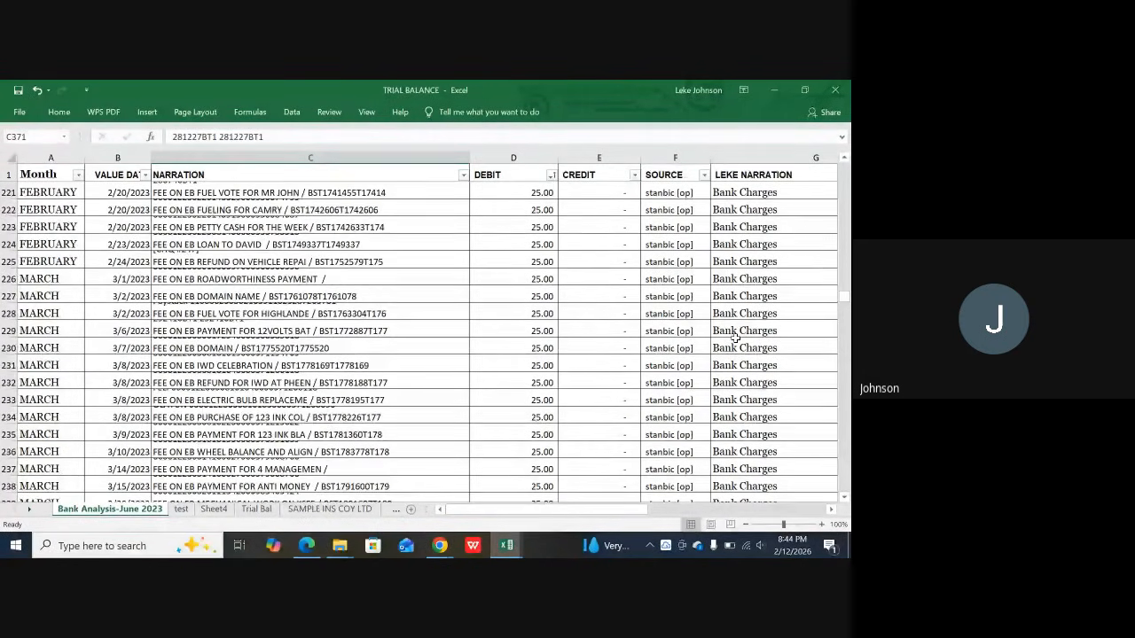
scroll(735, 337, "up", 20)
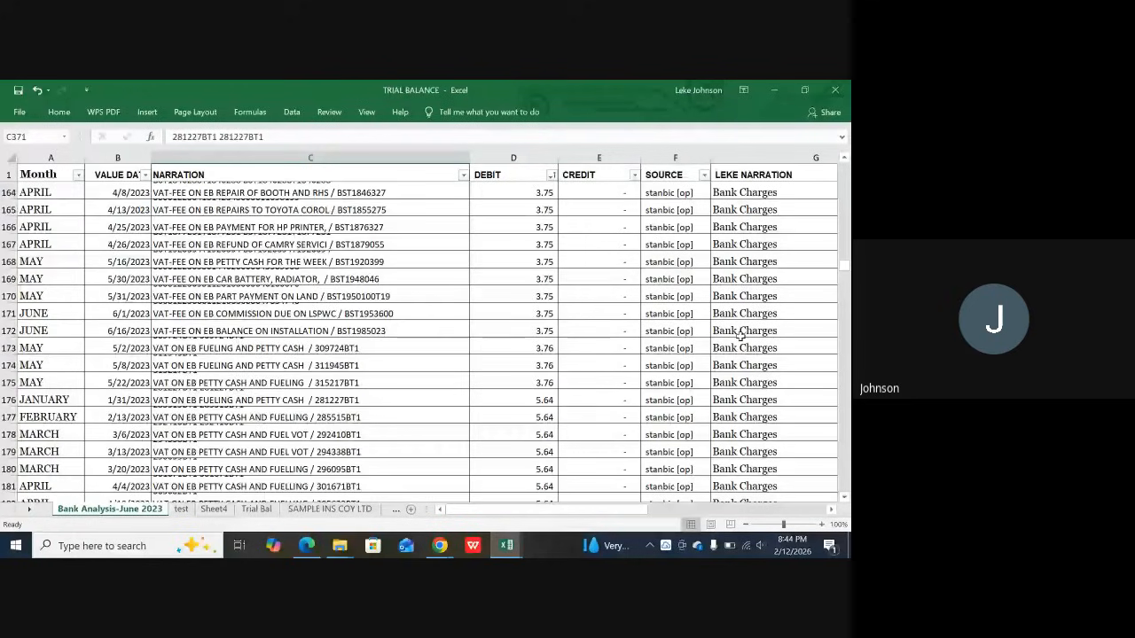
scroll(745, 330, "down", 6)
scroll(746, 330, "up", 6)
scroll(745, 331, "up", 16)
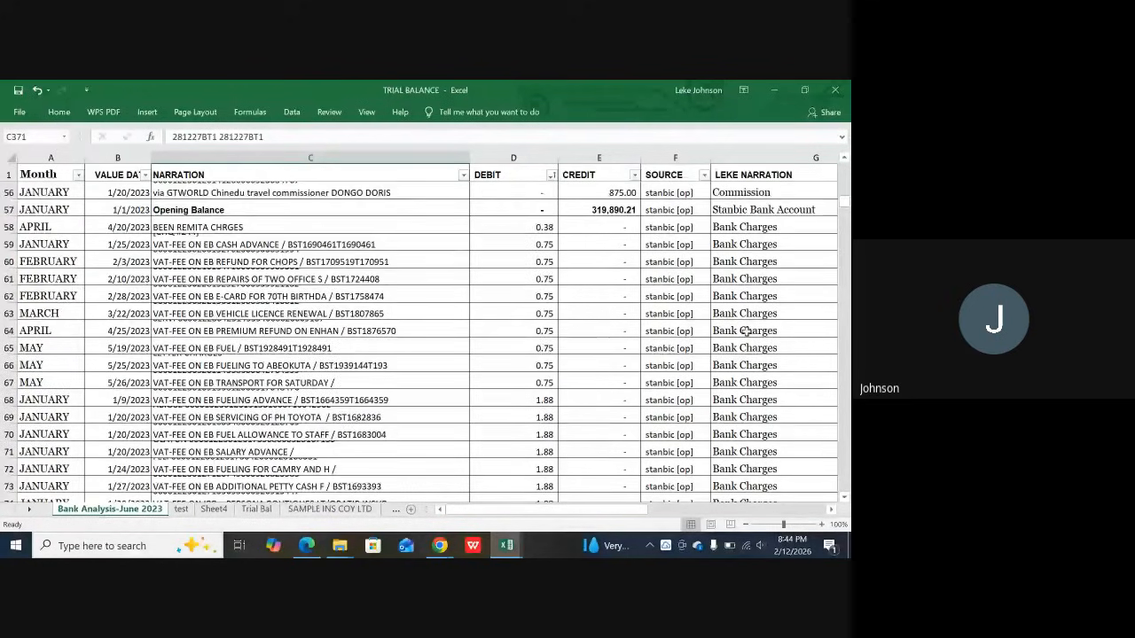
Step: Review the credit entries classified as Commission and select the Opening Balance narration in the bank analysis
scroll(746, 331, "up", 4)
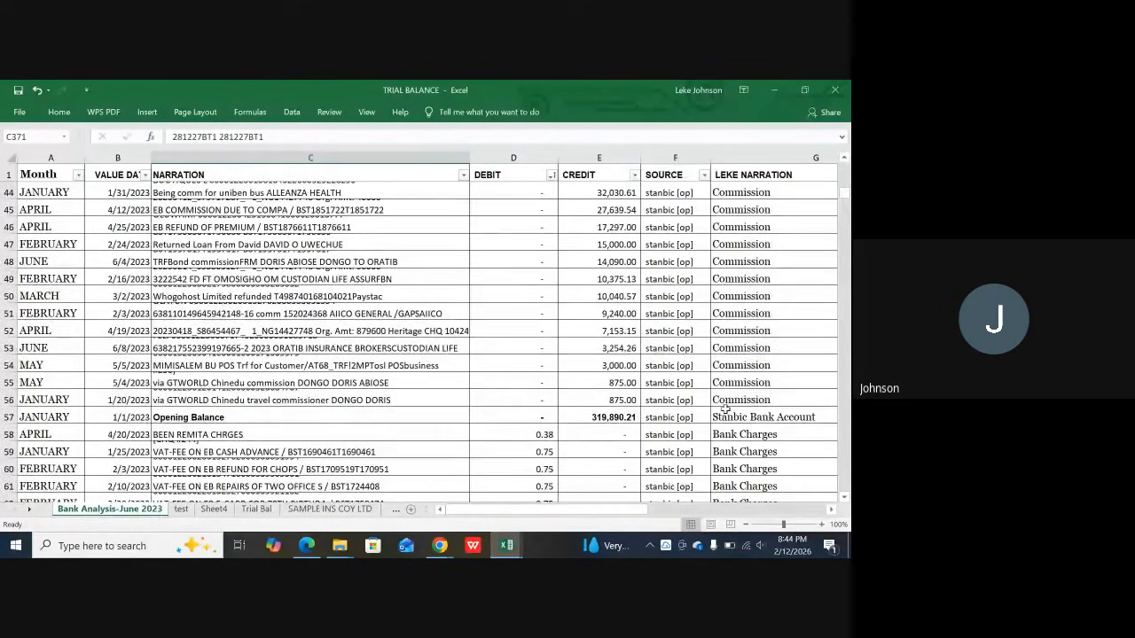
scroll(692, 430, "up", 11)
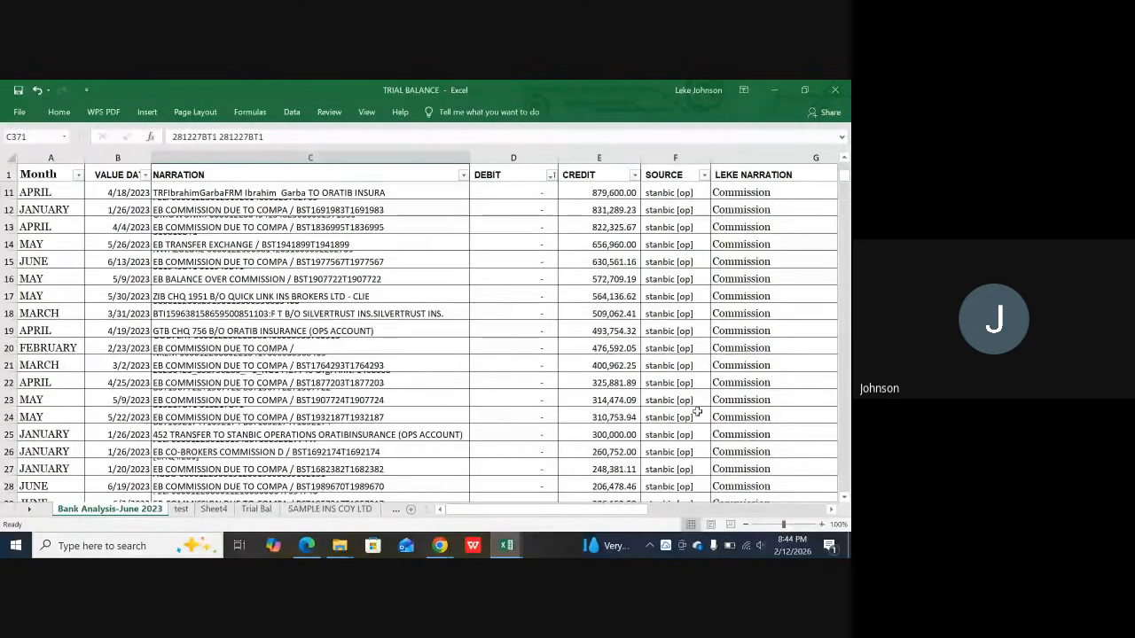
scroll(697, 411, "up", 3)
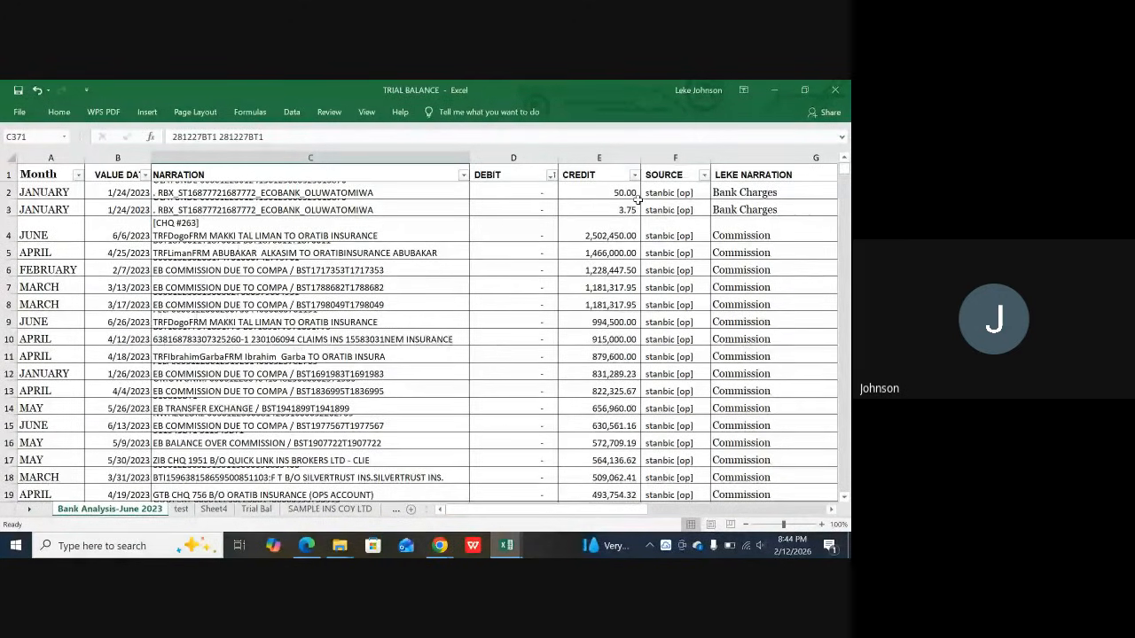
scroll(626, 208, "down", 20)
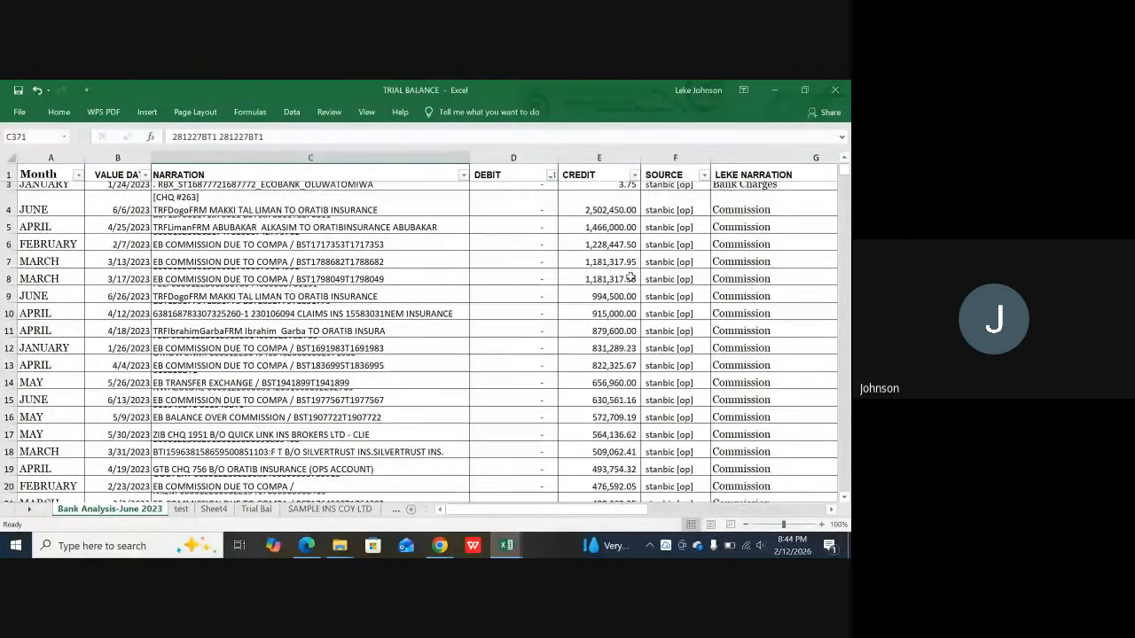
scroll(614, 373, "up", 8)
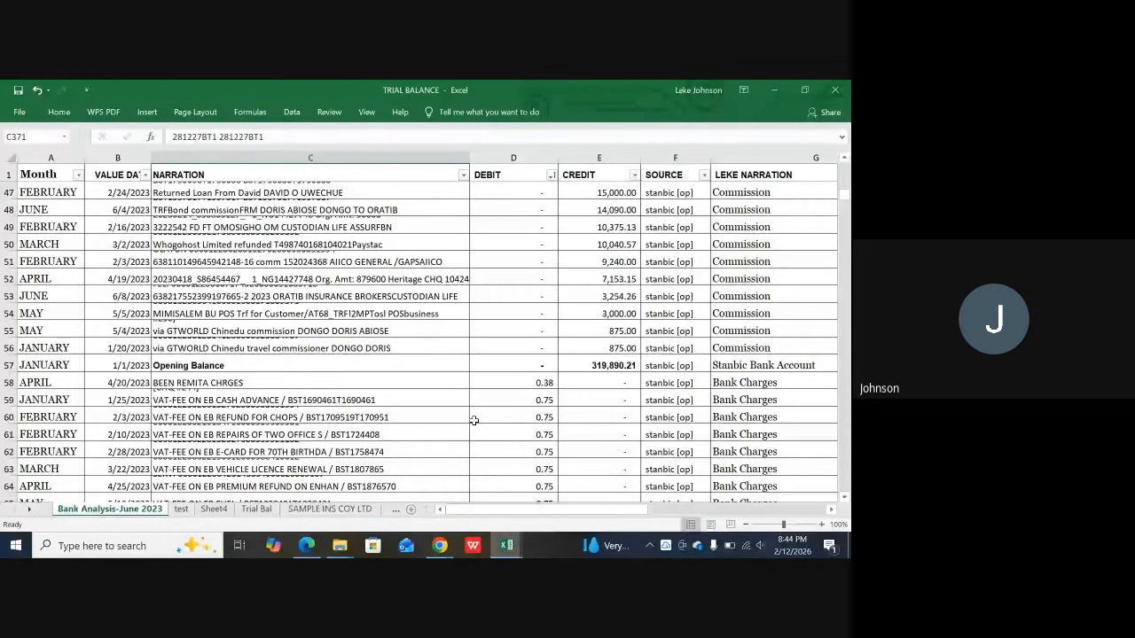
left_click(269, 367)
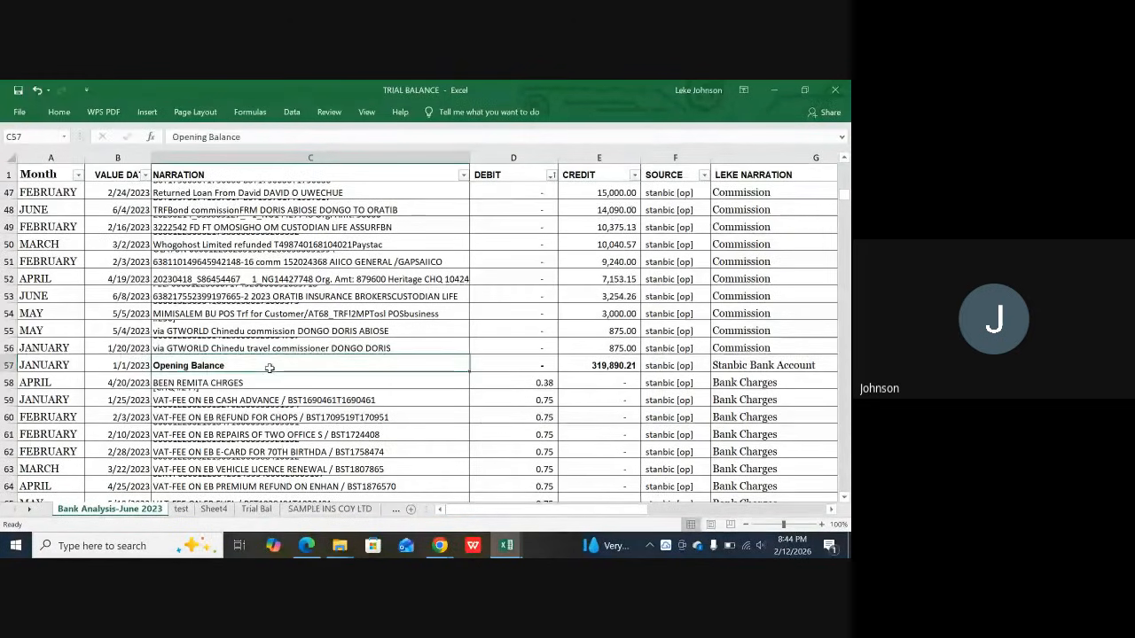
Step: Open the test sheet and look at where the PivotTable command is found, without inserting a table
left_click(181, 510)
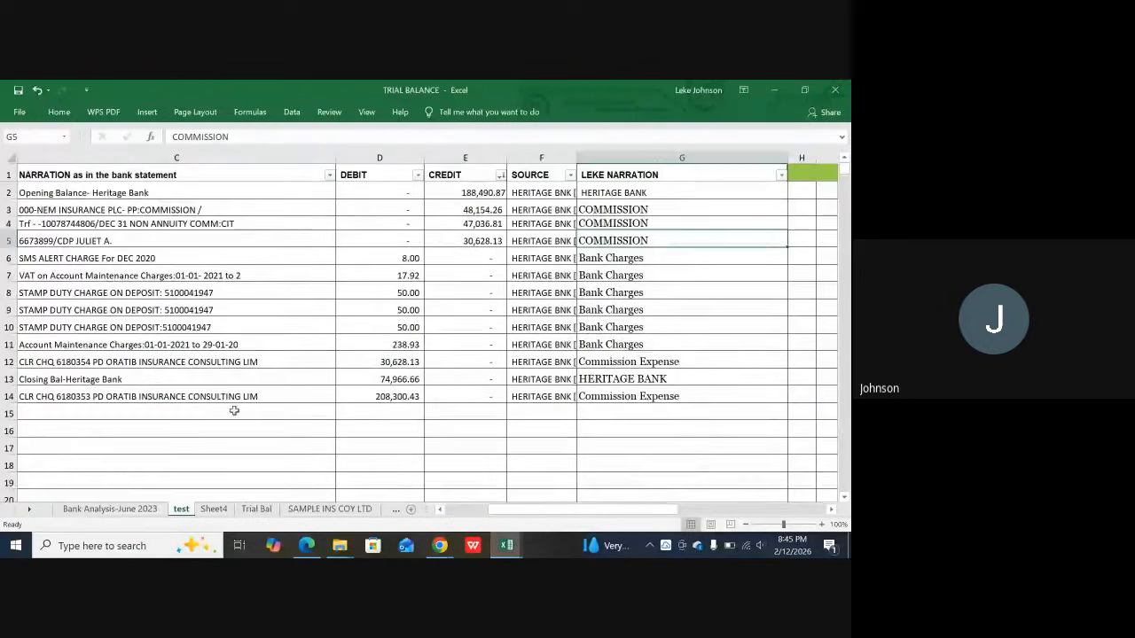
left_click(189, 244)
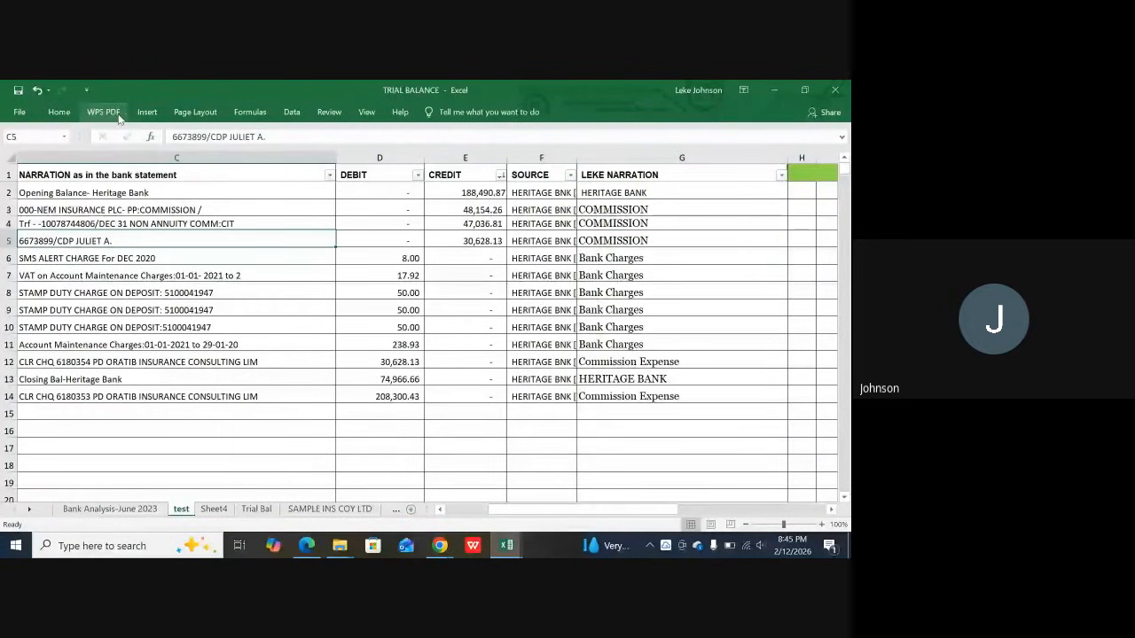
left_click(147, 113)
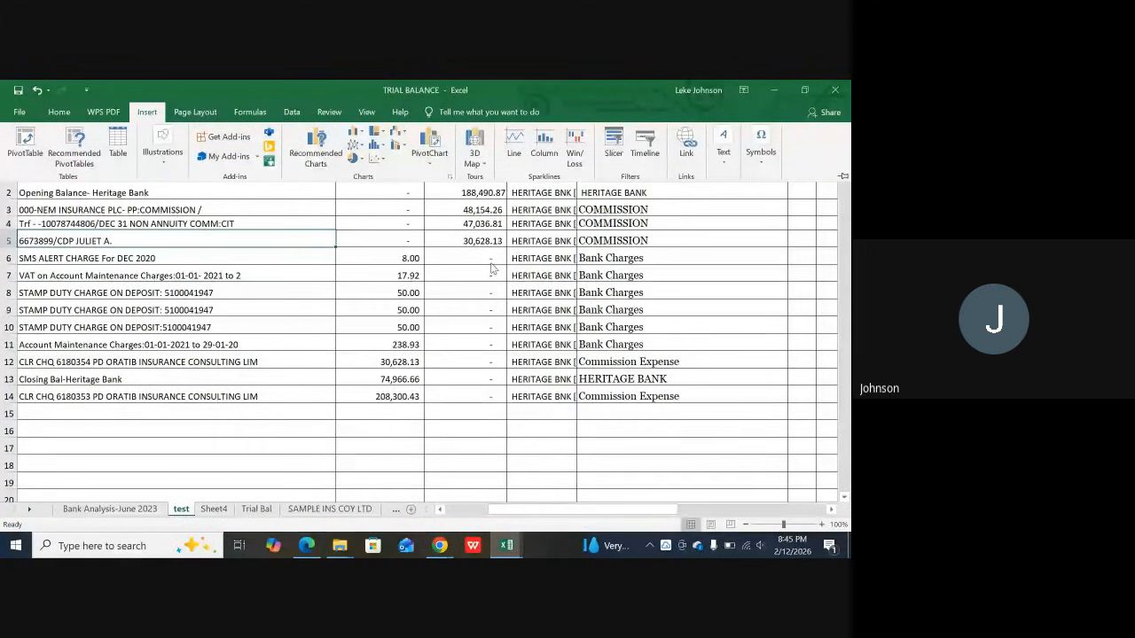
left_click(278, 307)
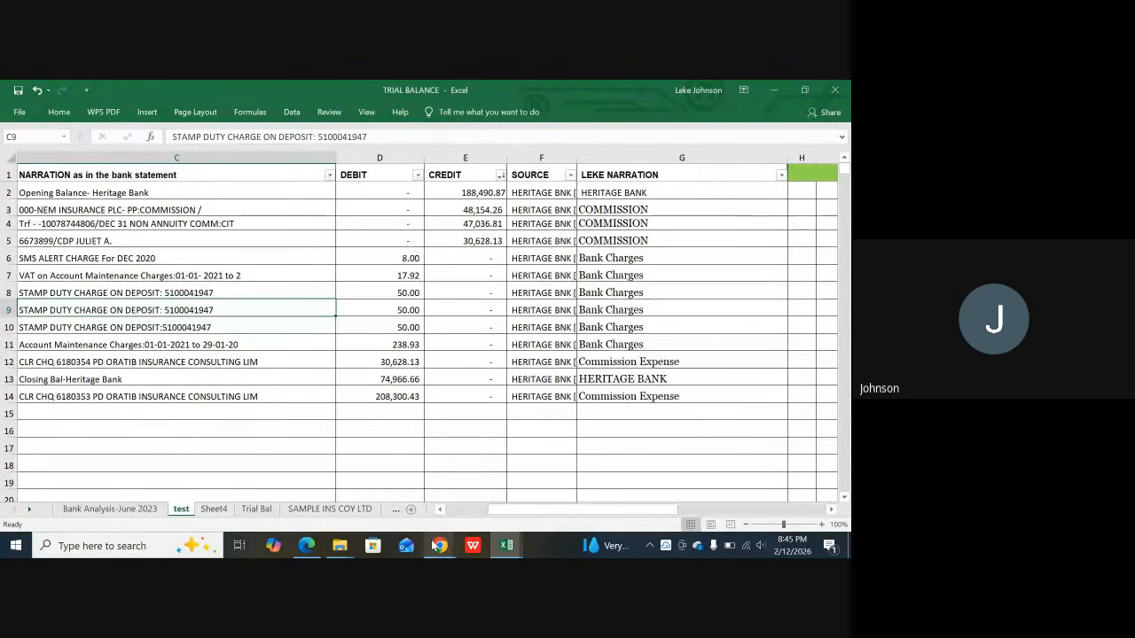
Step: Switch to the Google Meet call in Chrome and check the participants' raised hands and chat
mouse_move(442, 547)
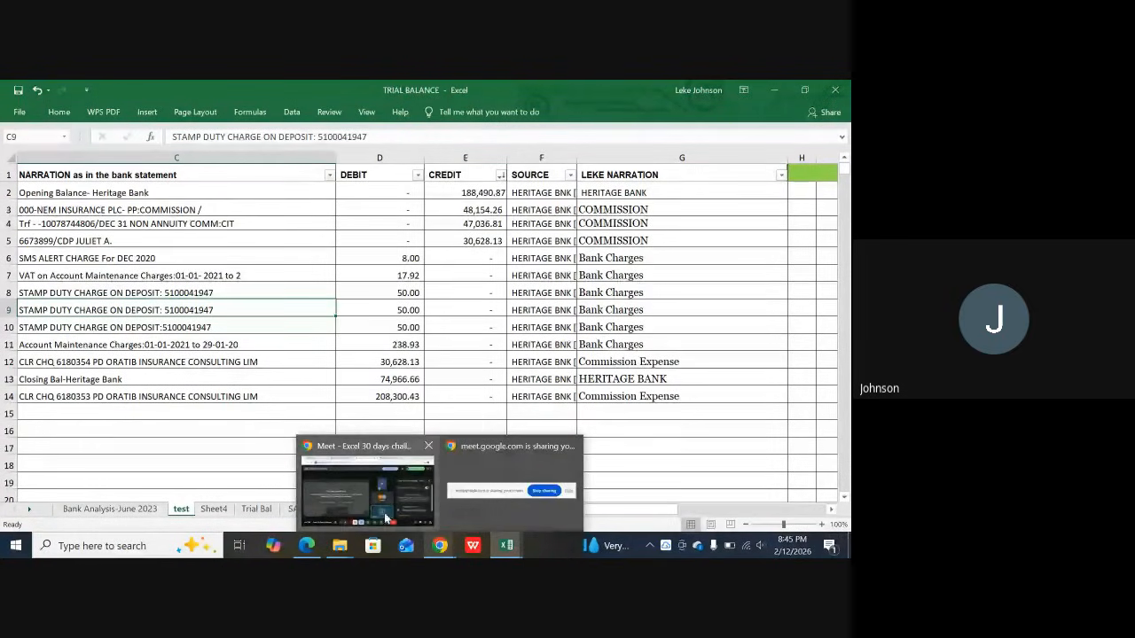
left_click(357, 493)
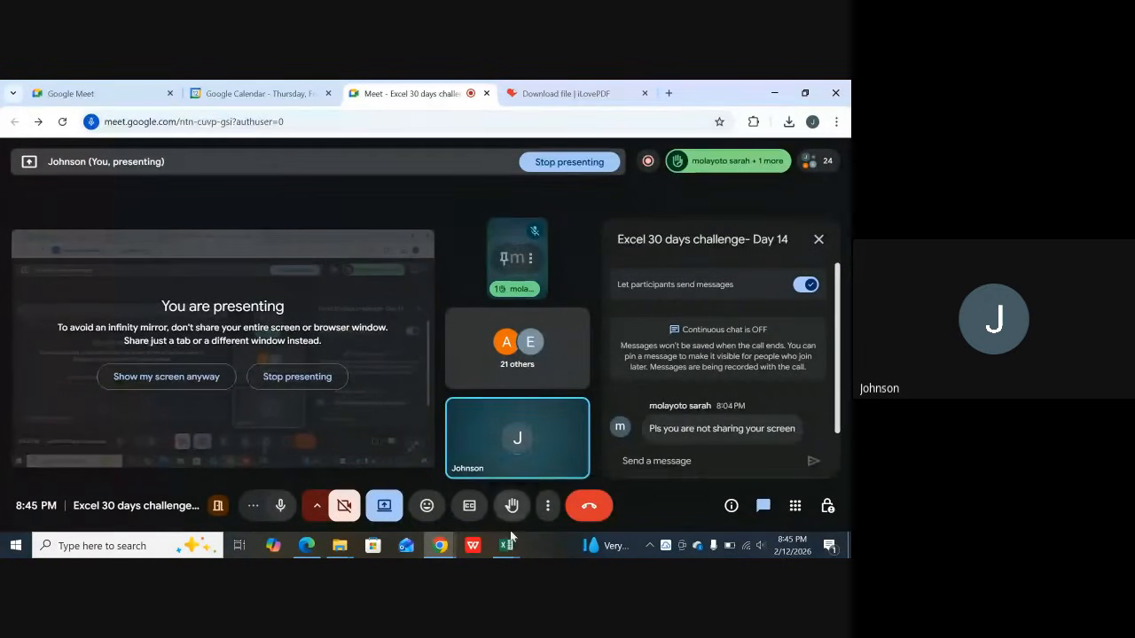
Step: Switch back to the TRIAL BALANCE workbook in Excel and review the test sheet from the Month column, selecting the 30,628.13 cheque payment's narration
mouse_move(511, 550)
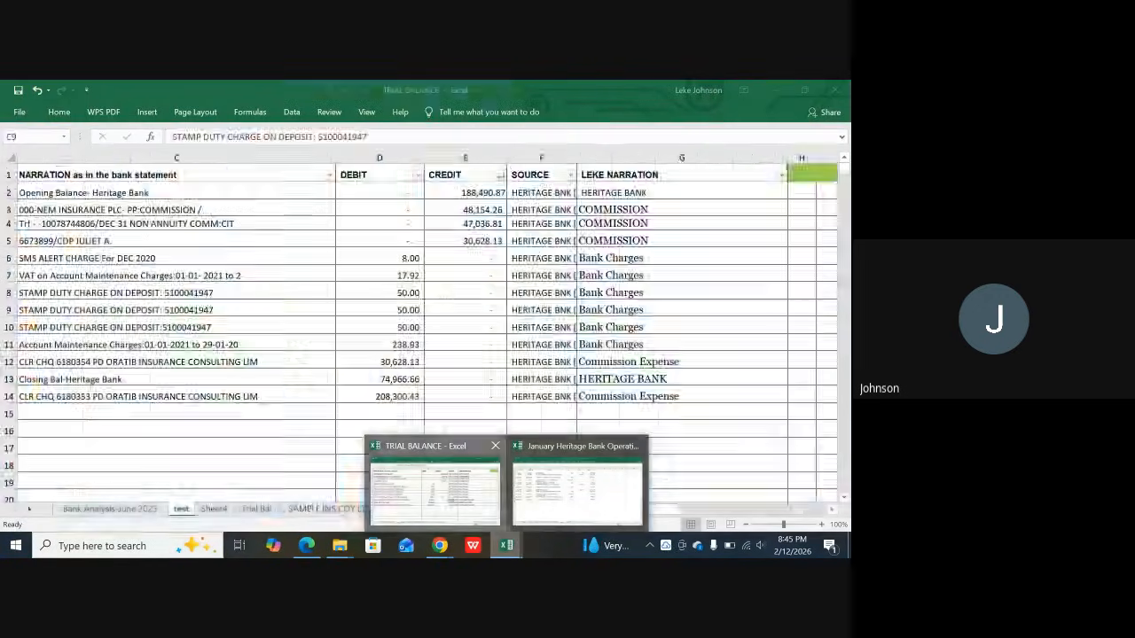
left_click(434, 486)
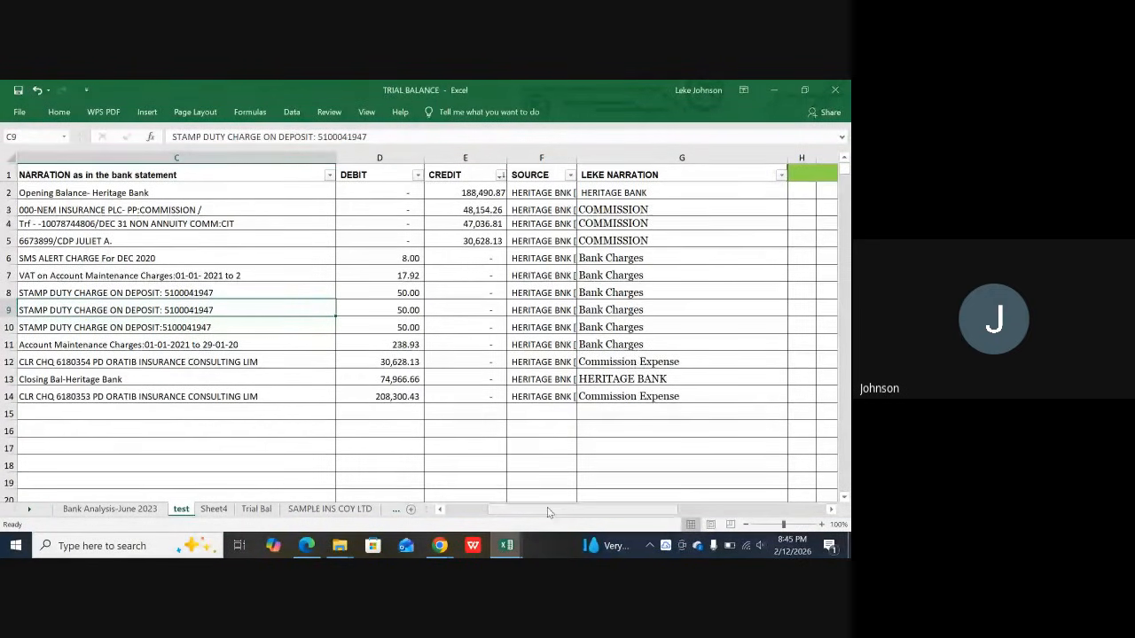
left_click_drag(546, 509, 496, 509)
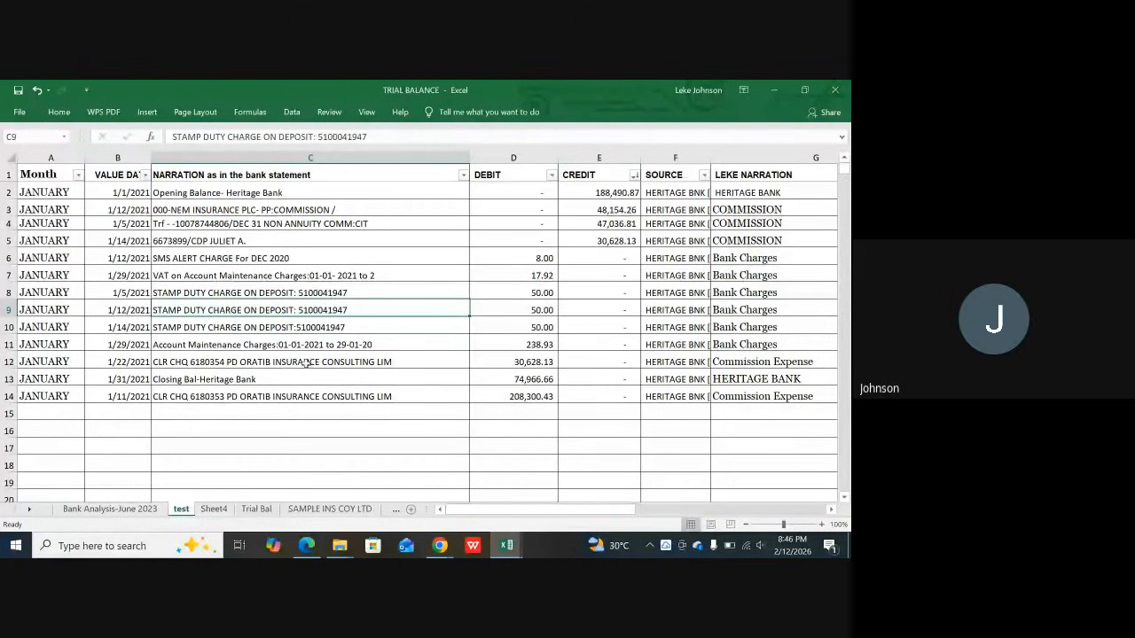
left_click(306, 364)
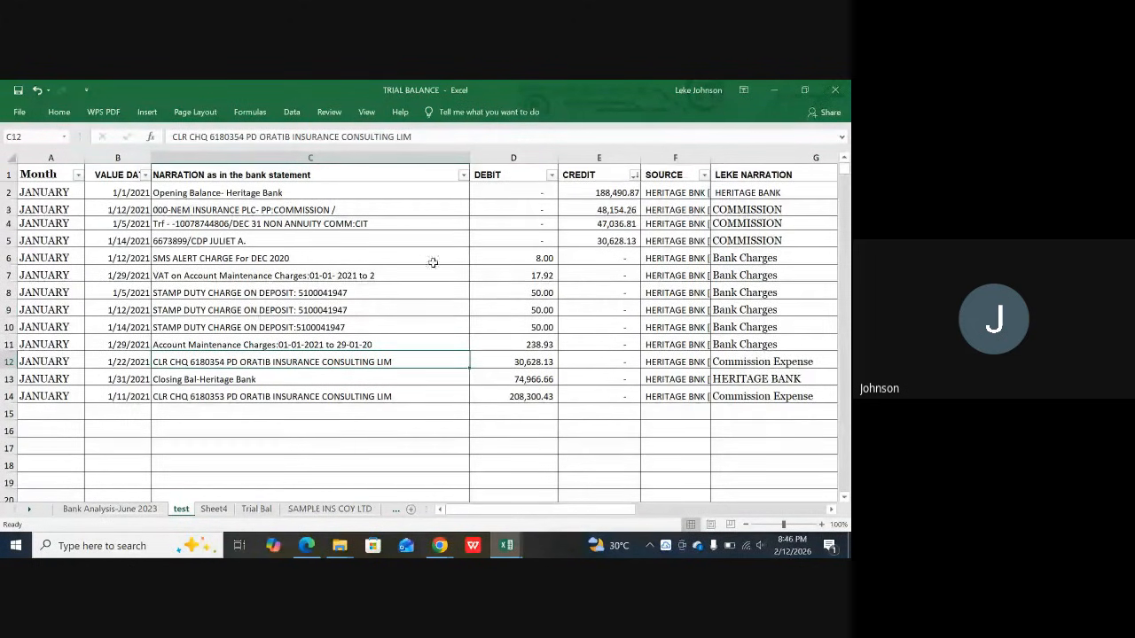
Step: Create a PivotTable on a new worksheet from the test sheet's data range A1:G14
left_click(341, 289)
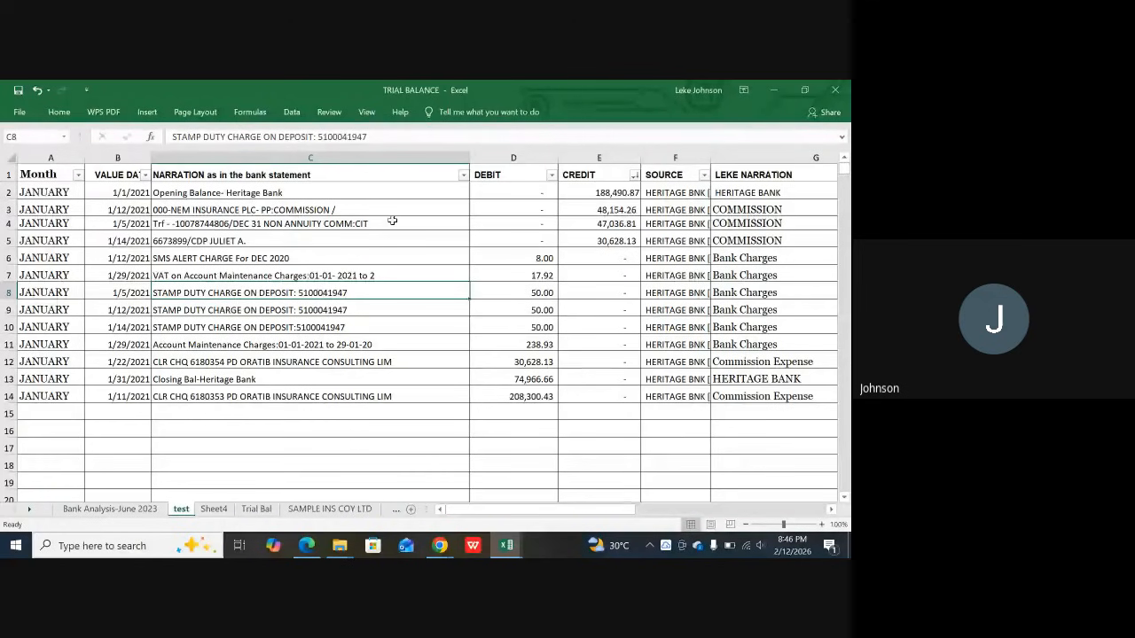
left_click(147, 112)
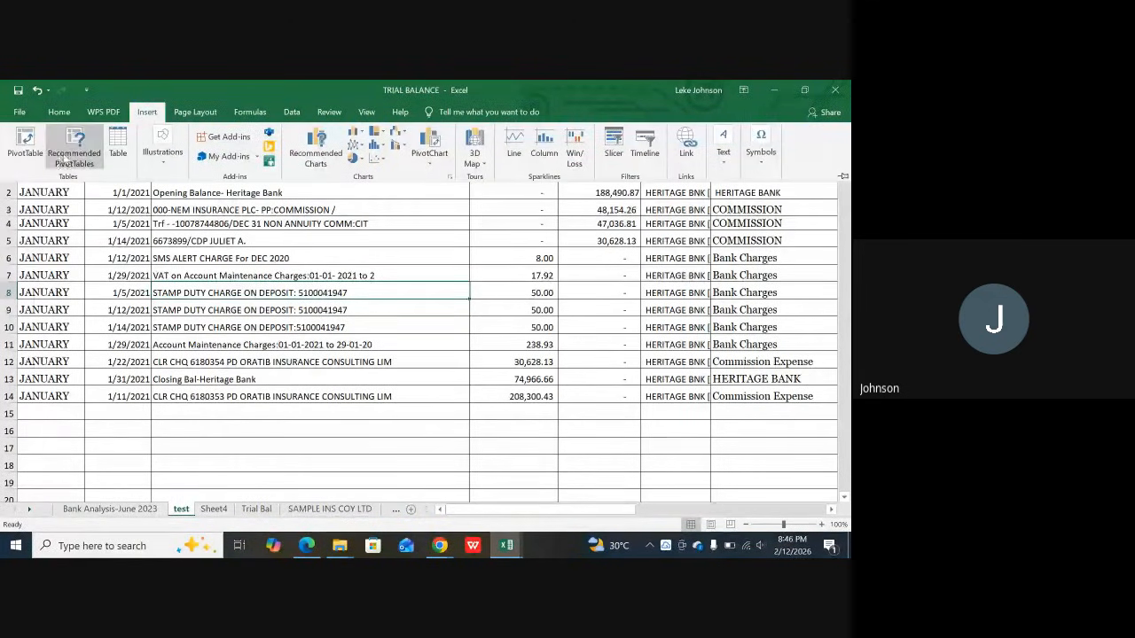
left_click(15, 153)
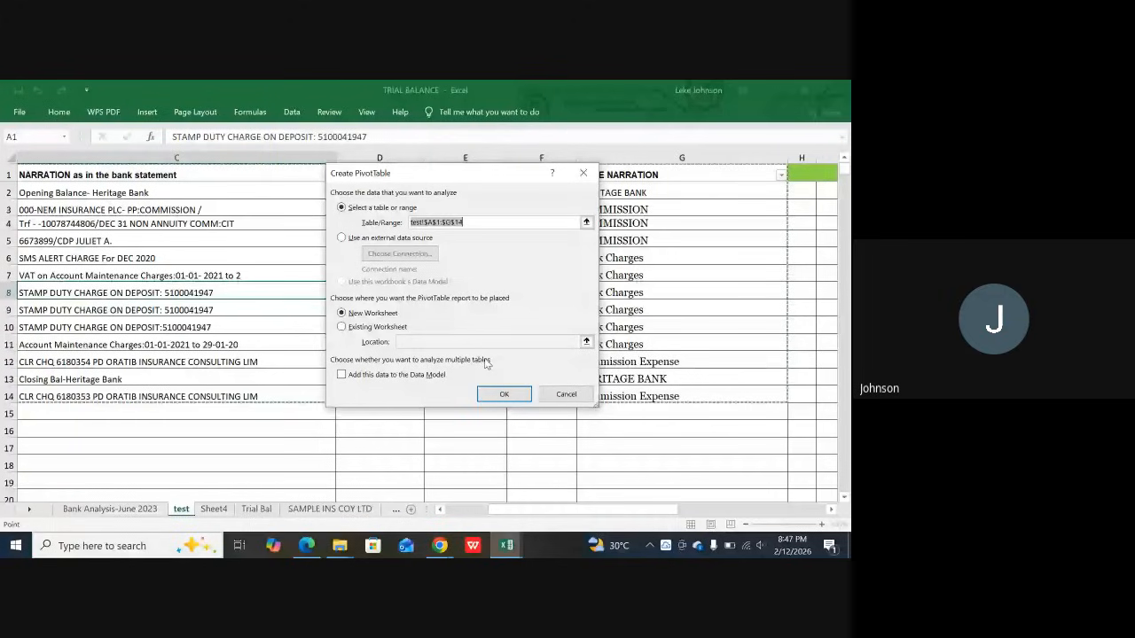
left_click(502, 393)
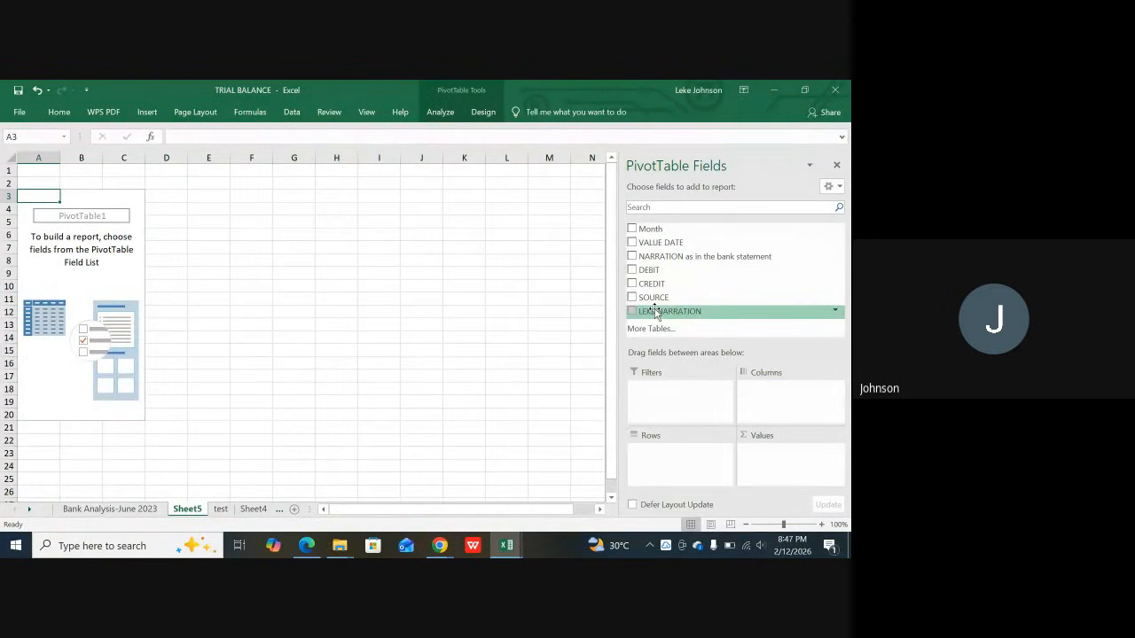
Step: Lay out the PivotTable with LEKE NARRATION as rows and the sums of DEBIT and CREDIT as values
left_click_drag(655, 309, 672, 467)
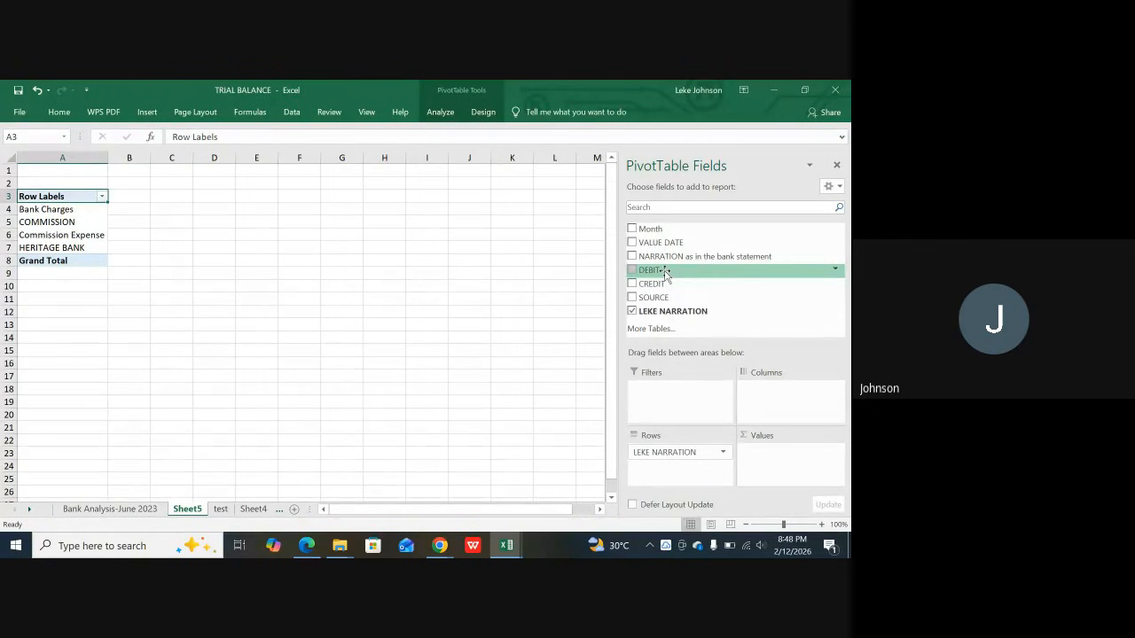
left_click_drag(667, 275, 782, 469)
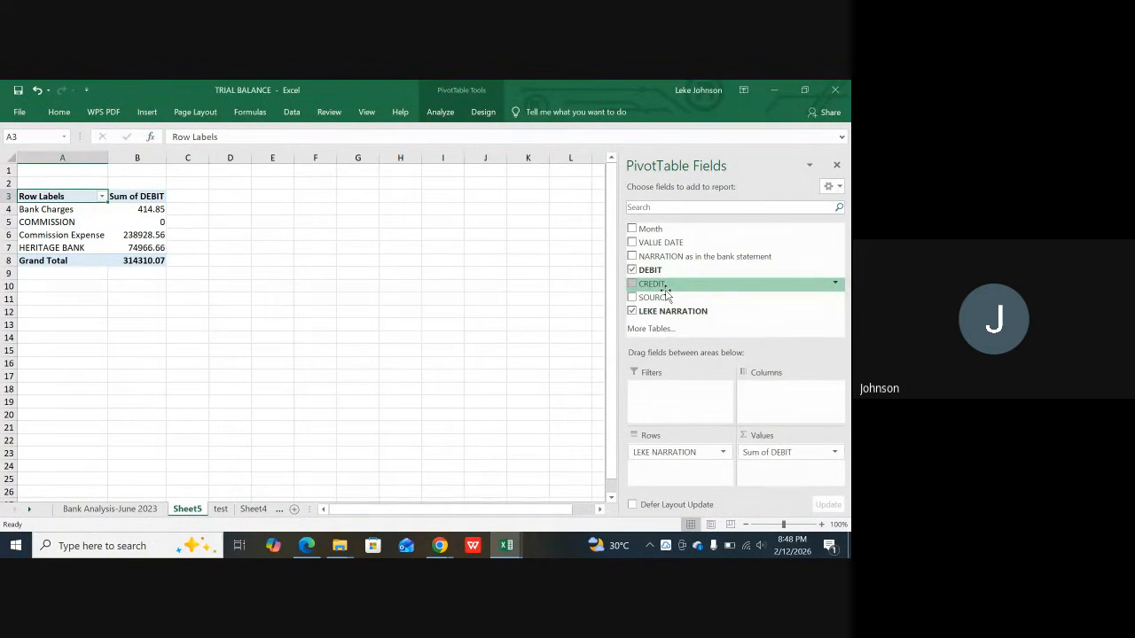
left_click_drag(665, 293, 781, 480)
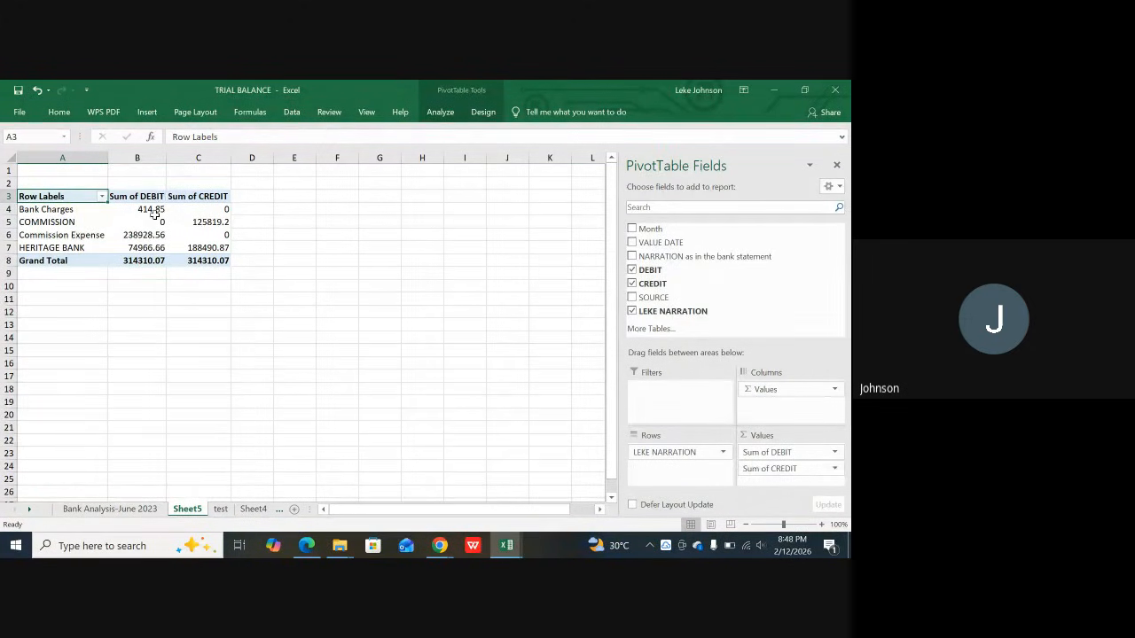
mouse_move(203, 211)
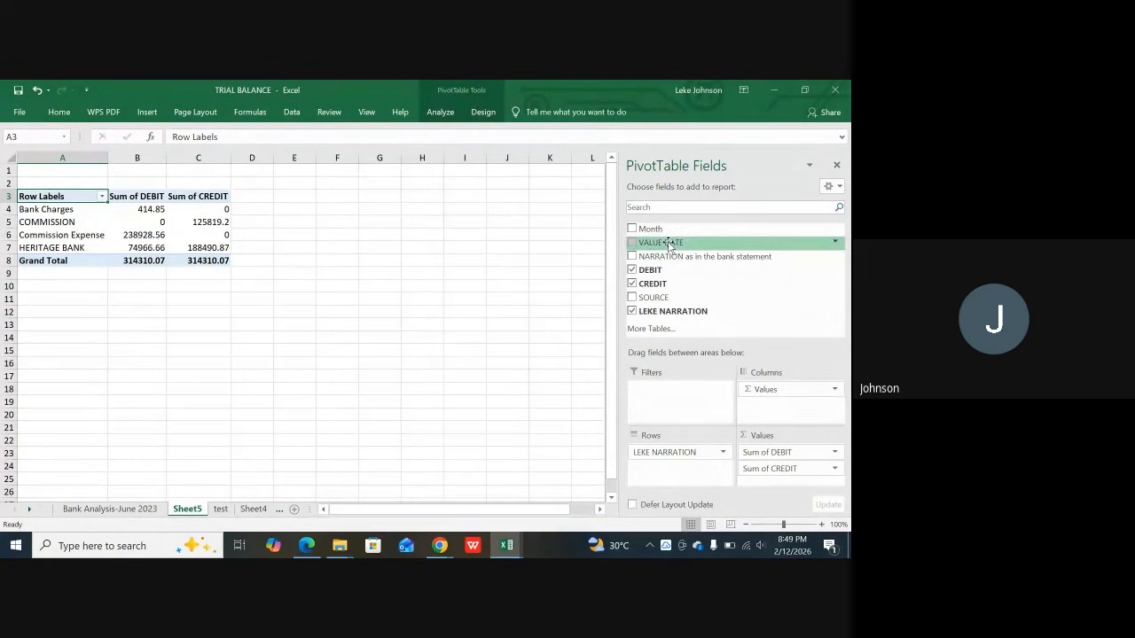
Step: Add VALUE DATE as a report filter to the PivotTable and show only 1/5/2021
left_click_drag(668, 243, 677, 412)
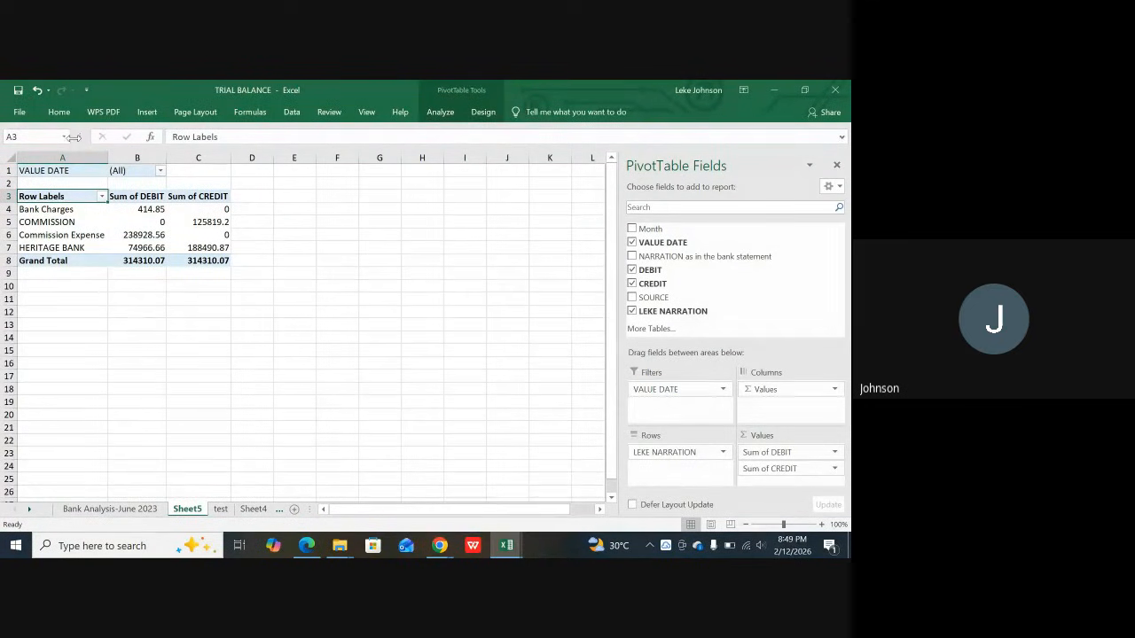
left_click(160, 170)
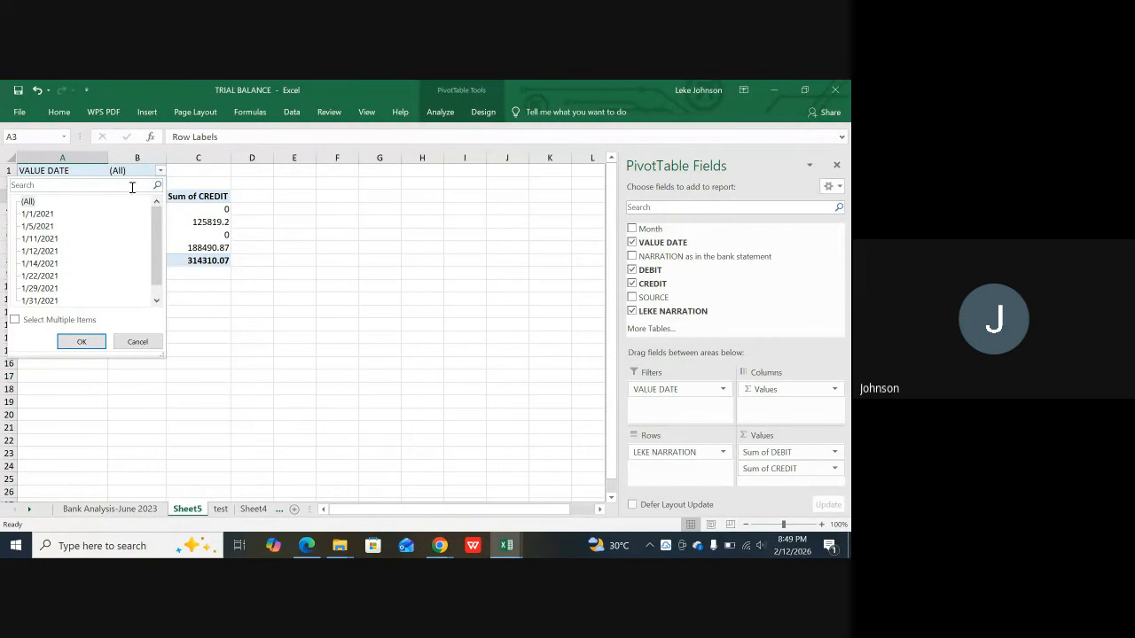
scroll(62, 296, "down", 1)
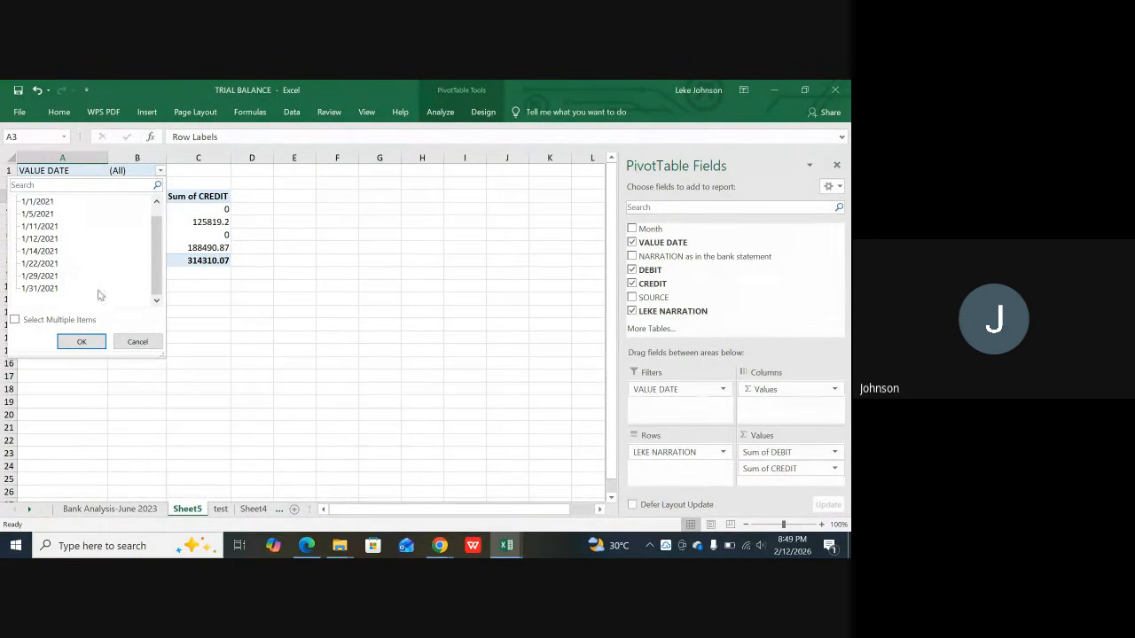
scroll(110, 274, "up", 1)
scroll(107, 262, "down", 1)
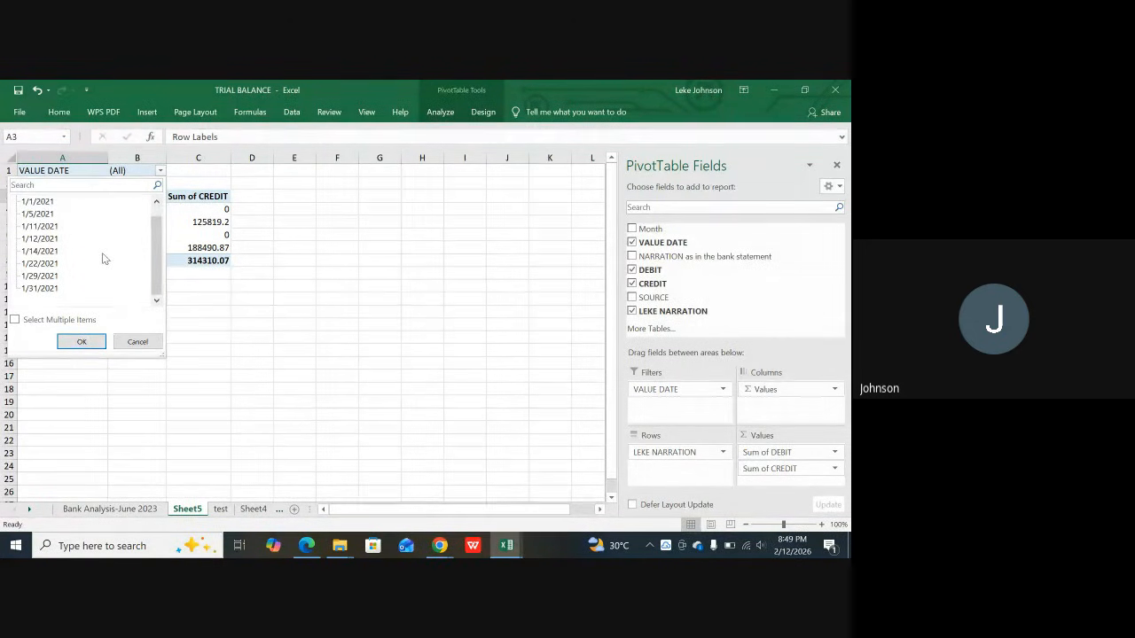
scroll(104, 257, "up", 1)
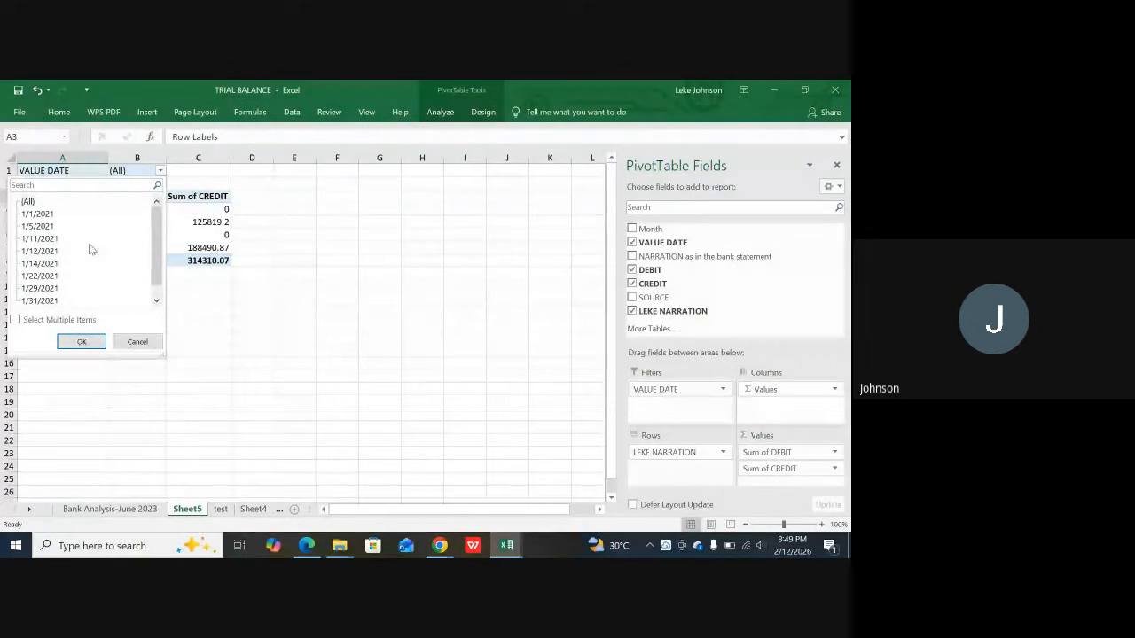
left_click(40, 227)
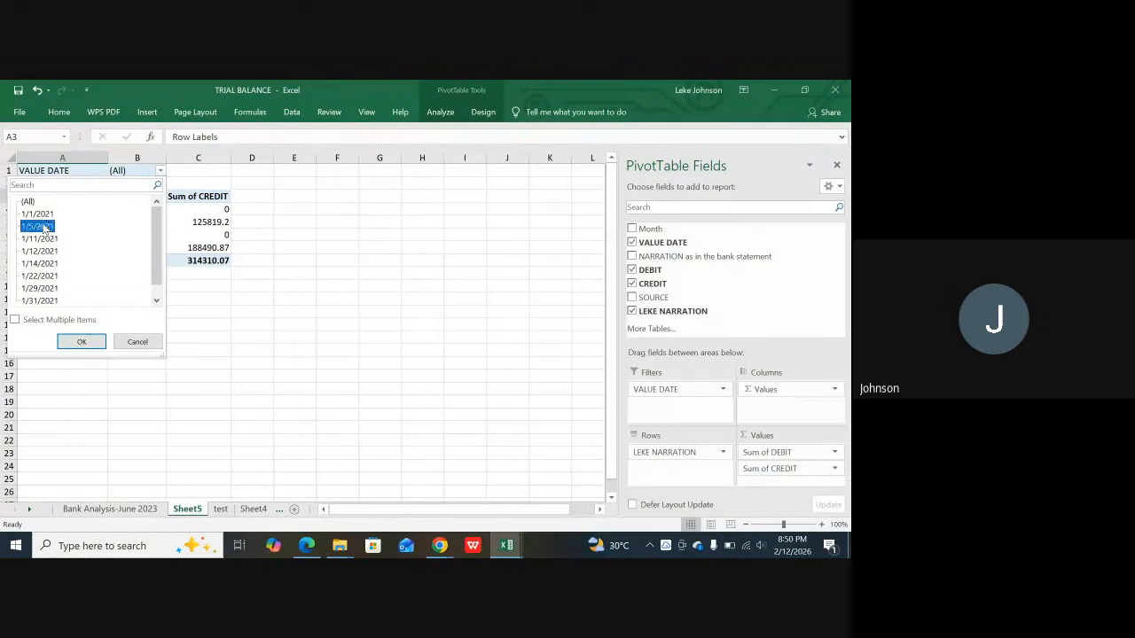
left_click(82, 342)
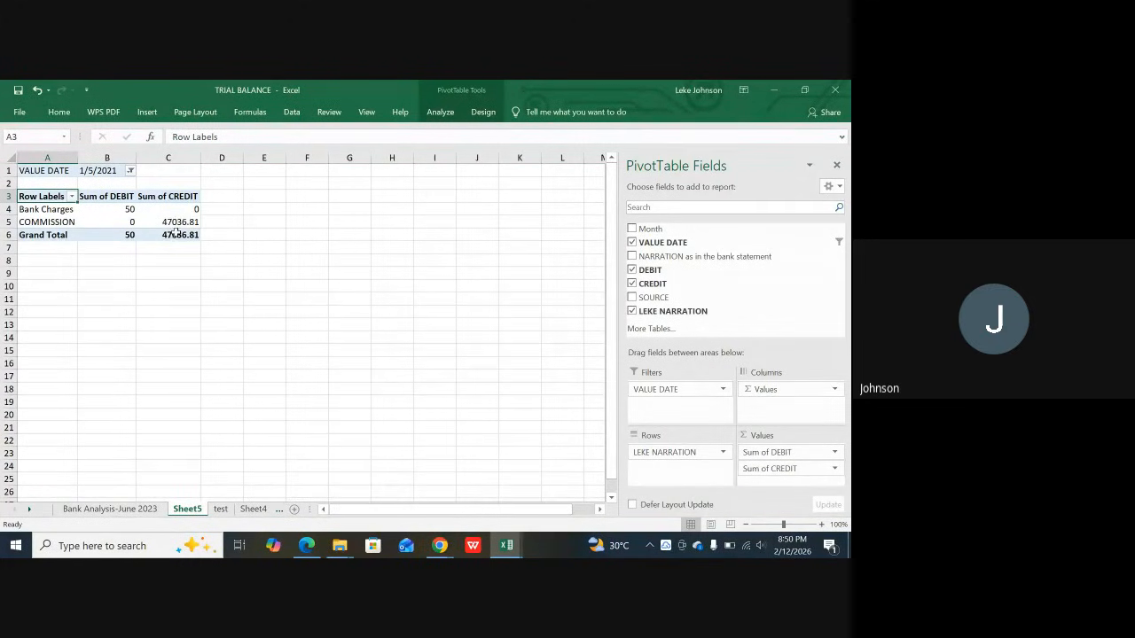
Step: Undo the 1/5/2021 date filter and close the TRIAL BALANCE workbook without saving its changes
mouse_move(170, 209)
key("ctrl+z")
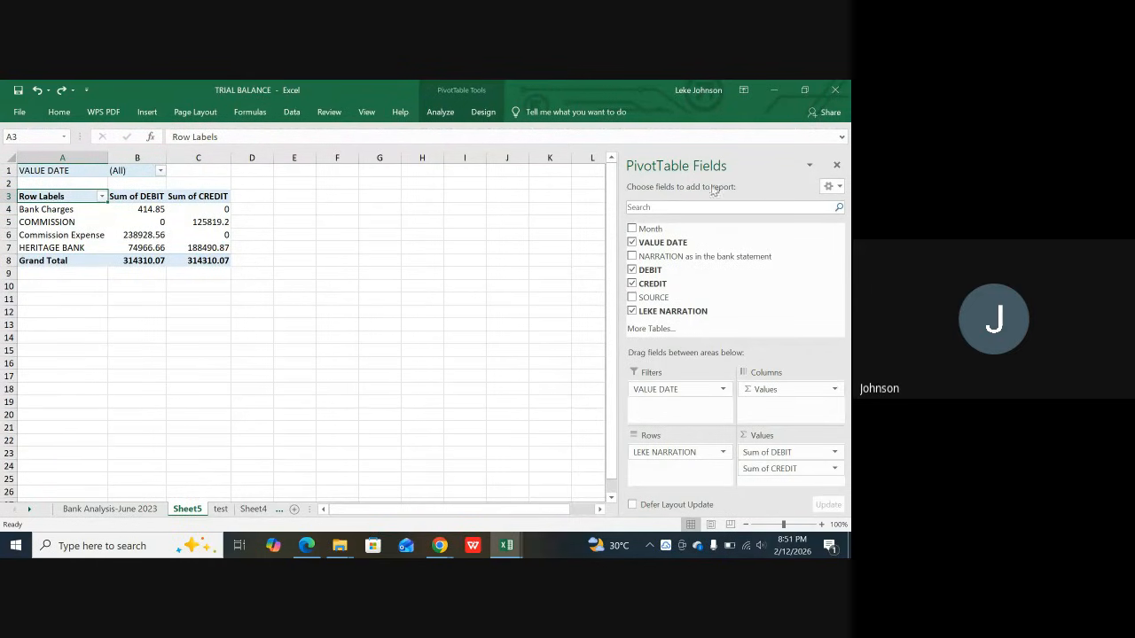
left_click(837, 91)
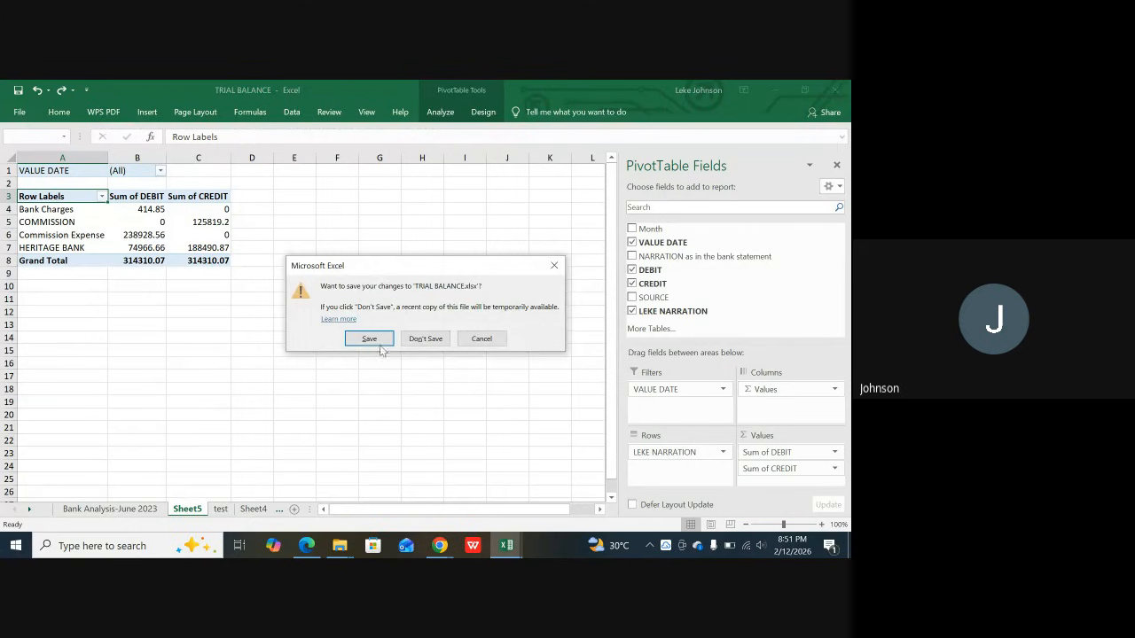
left_click(415, 341)
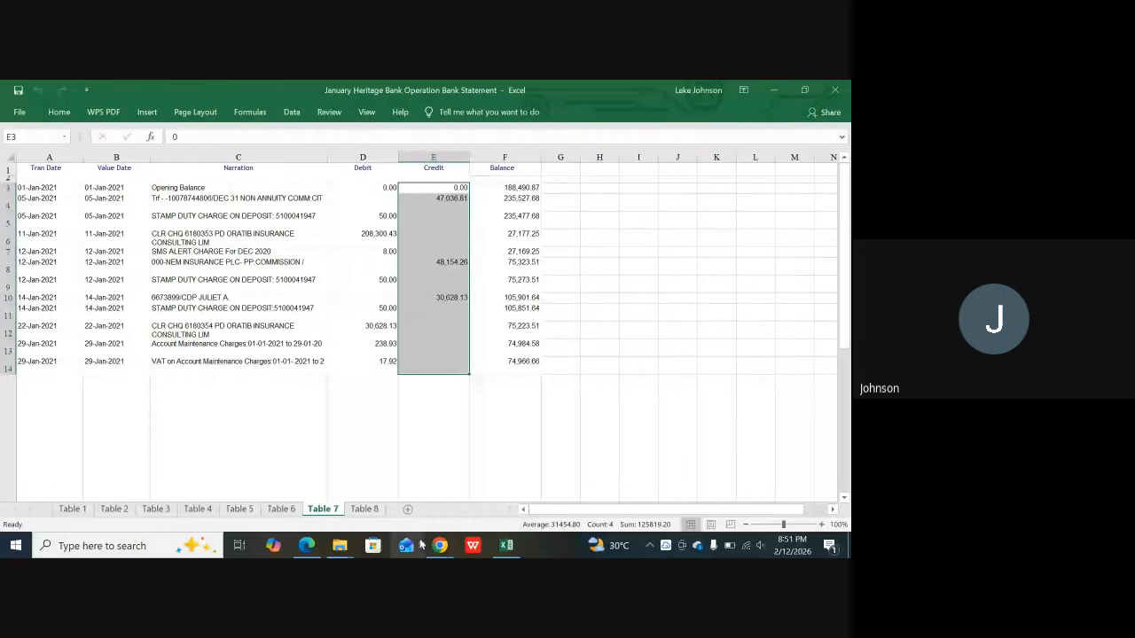
Step: Switch to File Explorer and reopen the TRIAL BALANCE workbook from the Desktop folder with Excel
left_click(506, 547)
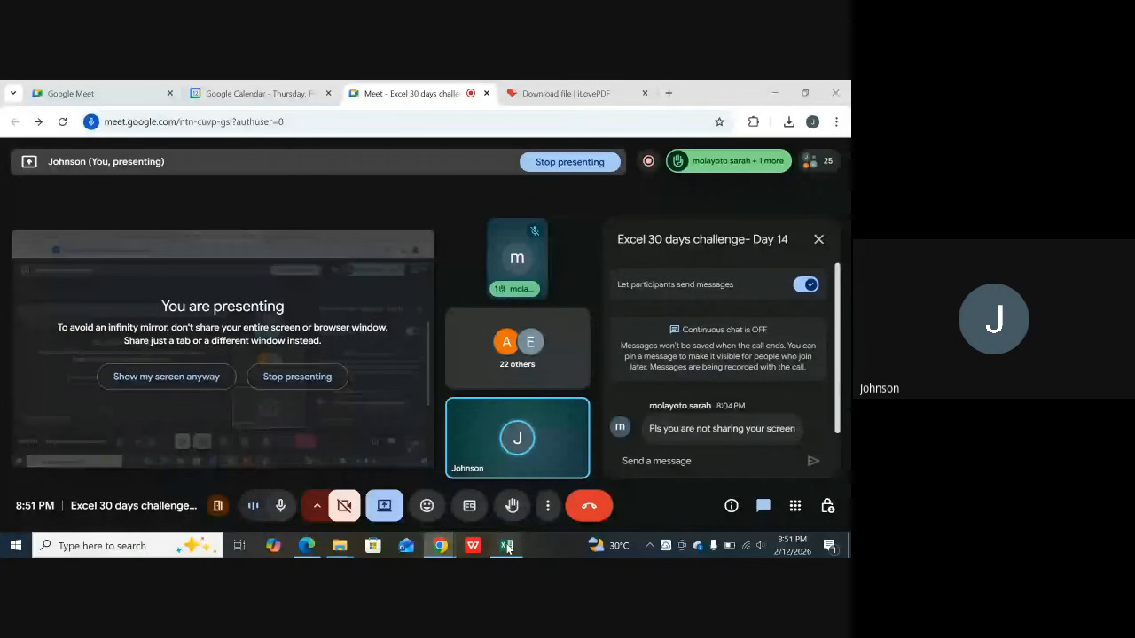
left_click(508, 548)
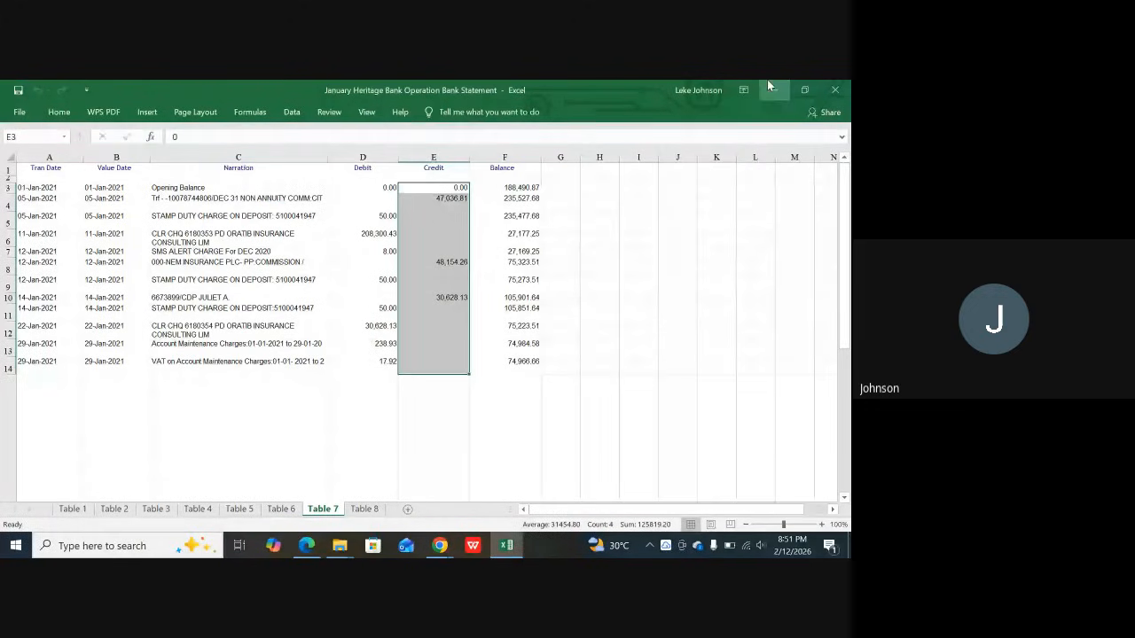
left_click(339, 545)
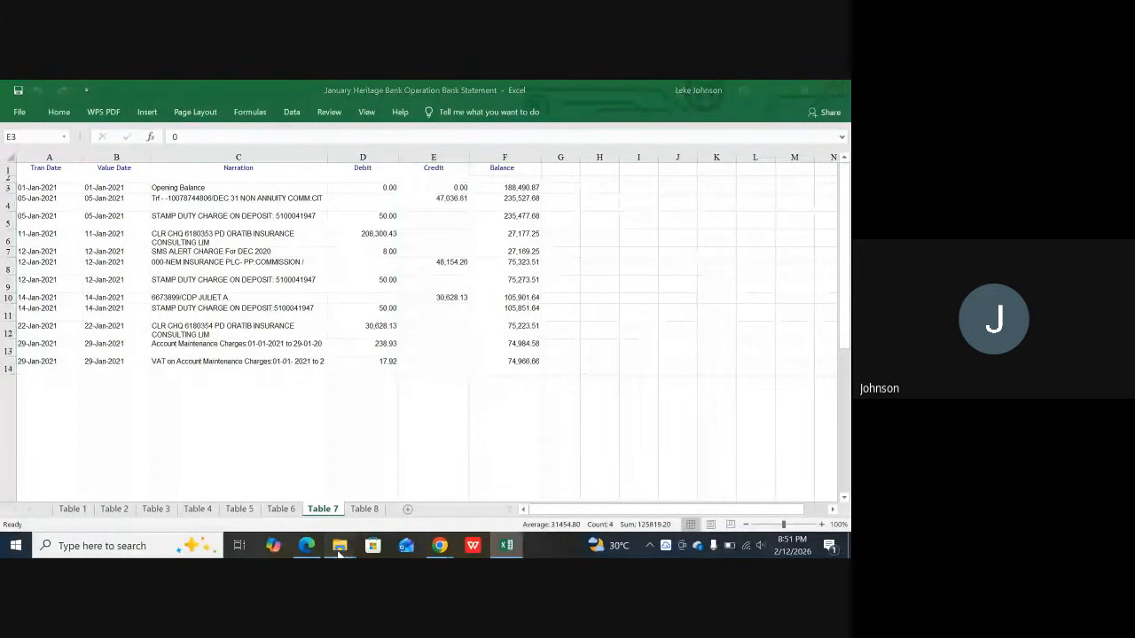
left_click(330, 501)
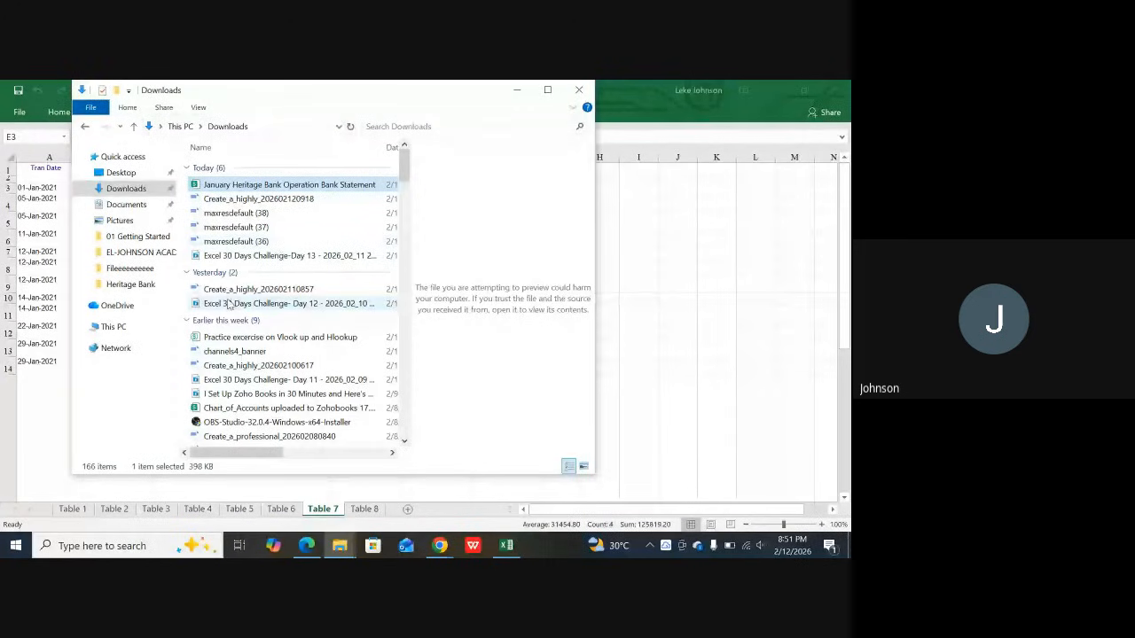
left_click(119, 174)
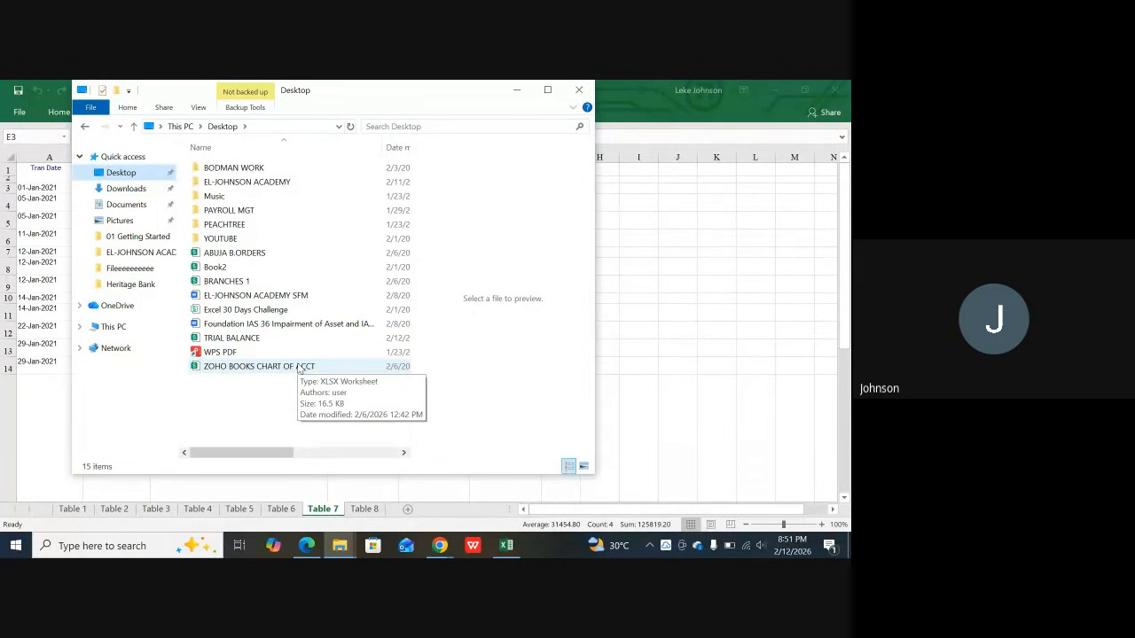
left_click(227, 339)
right_click(227, 339)
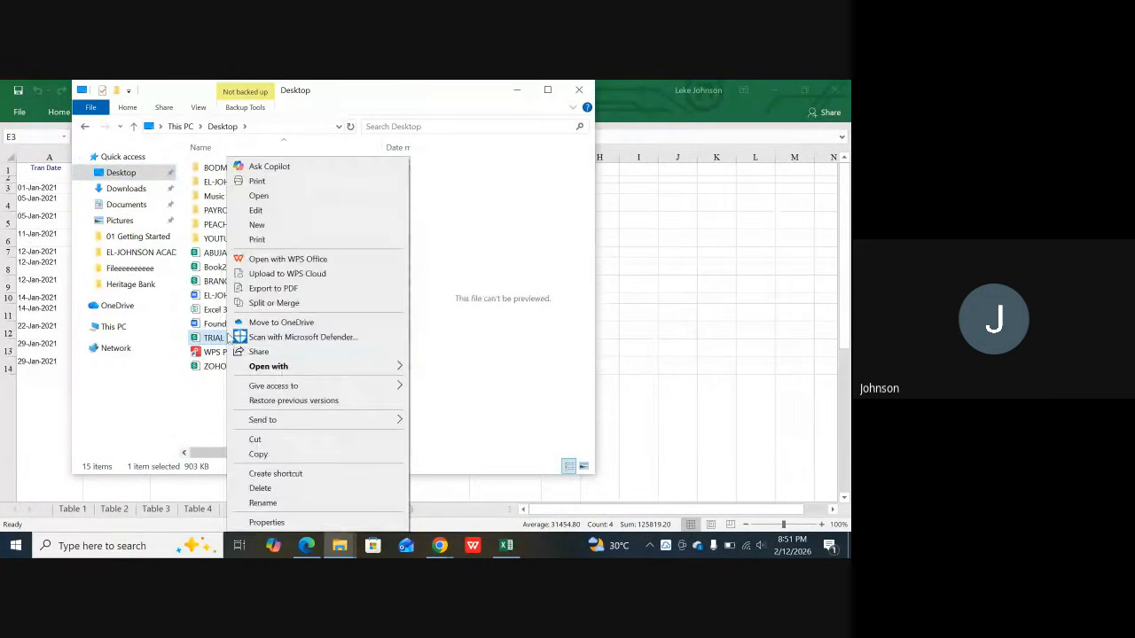
mouse_move(393, 369)
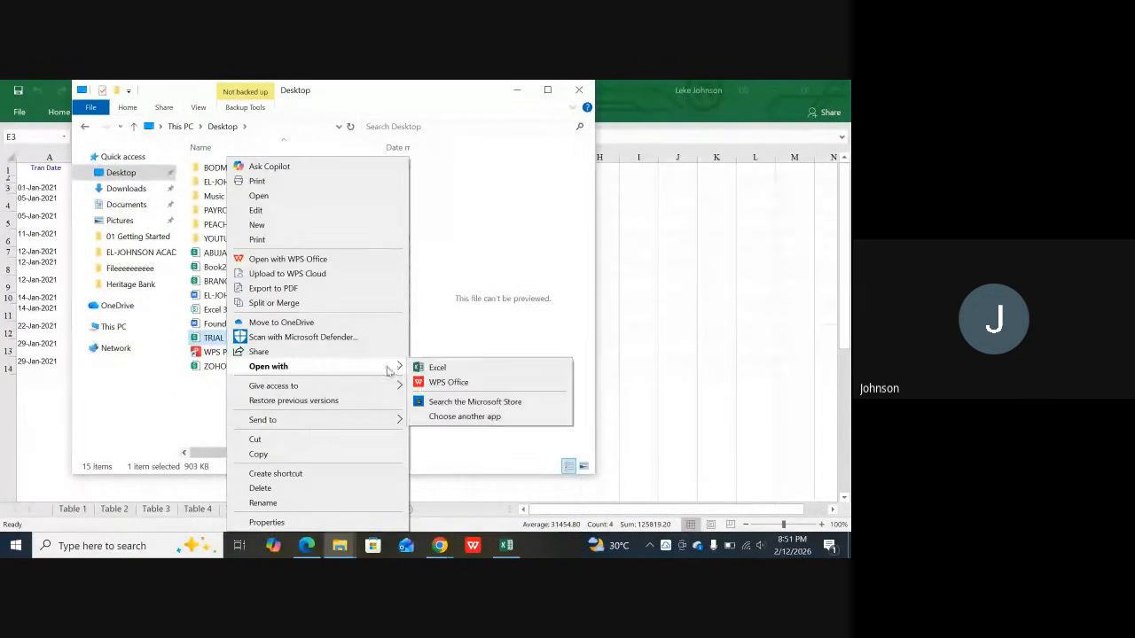
left_click(435, 367)
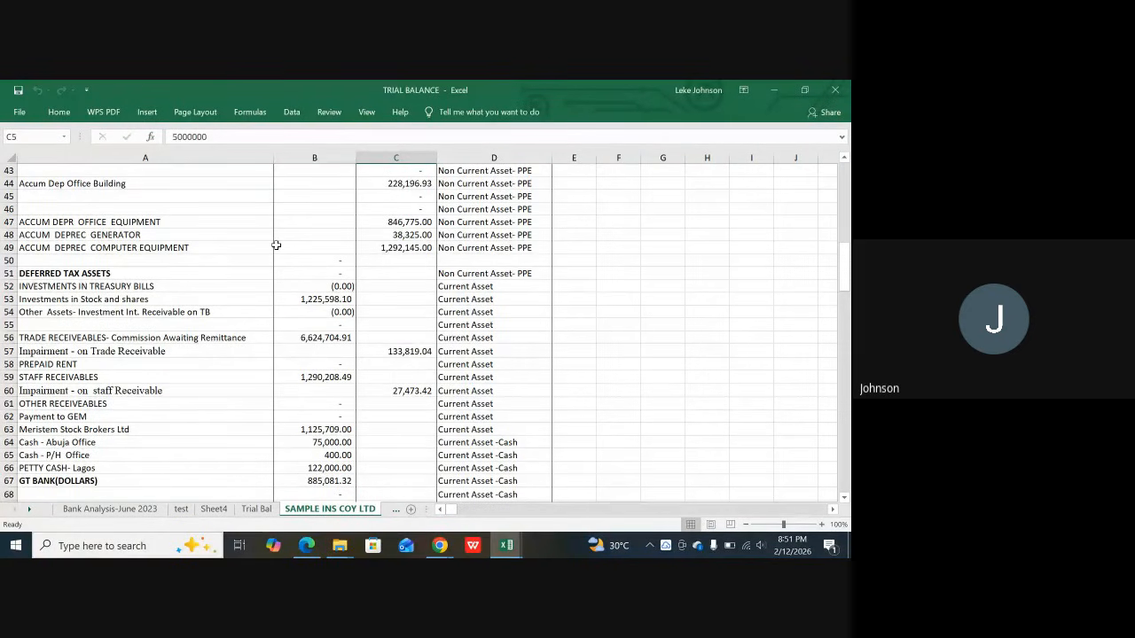
Step: Open the Bank Analysis-June 2023 sheet and examine its classified entries down to the debit and credit totals and depreciation journals
left_click(102, 510)
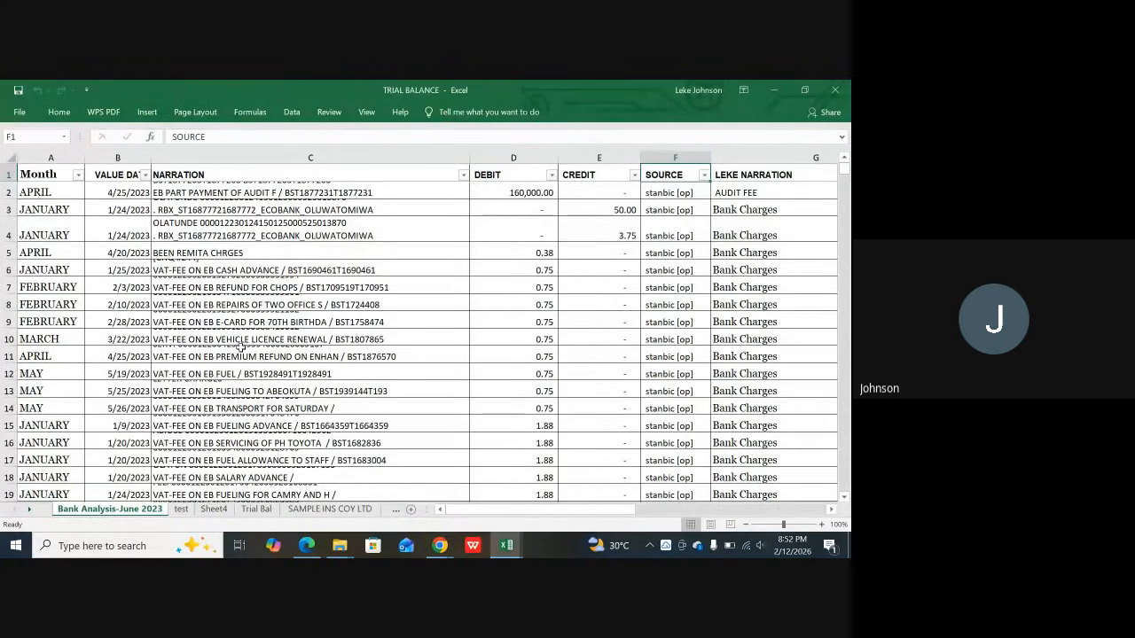
scroll(586, 307, "down", 11)
scroll(584, 309, "down", 16)
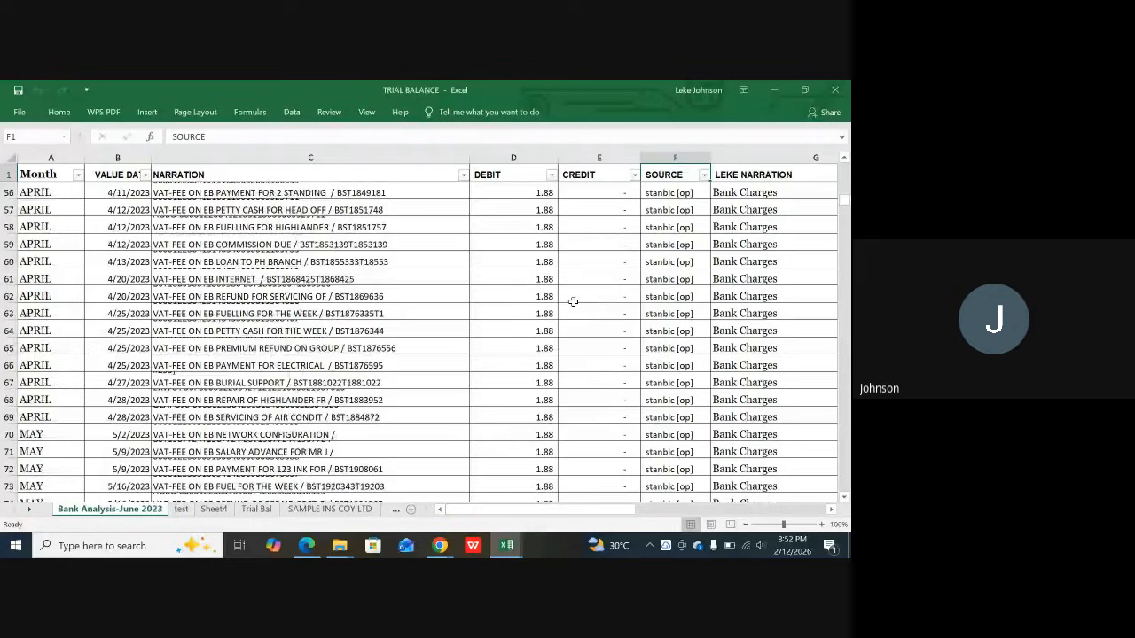
scroll(579, 310, "down", 20)
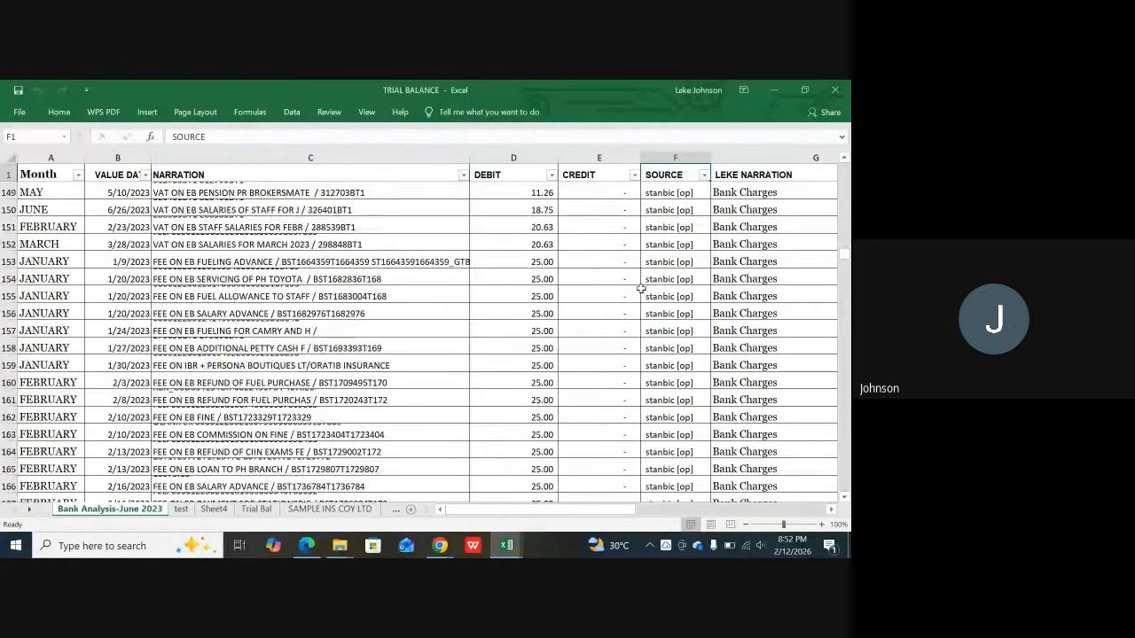
scroll(671, 292, "down", 20)
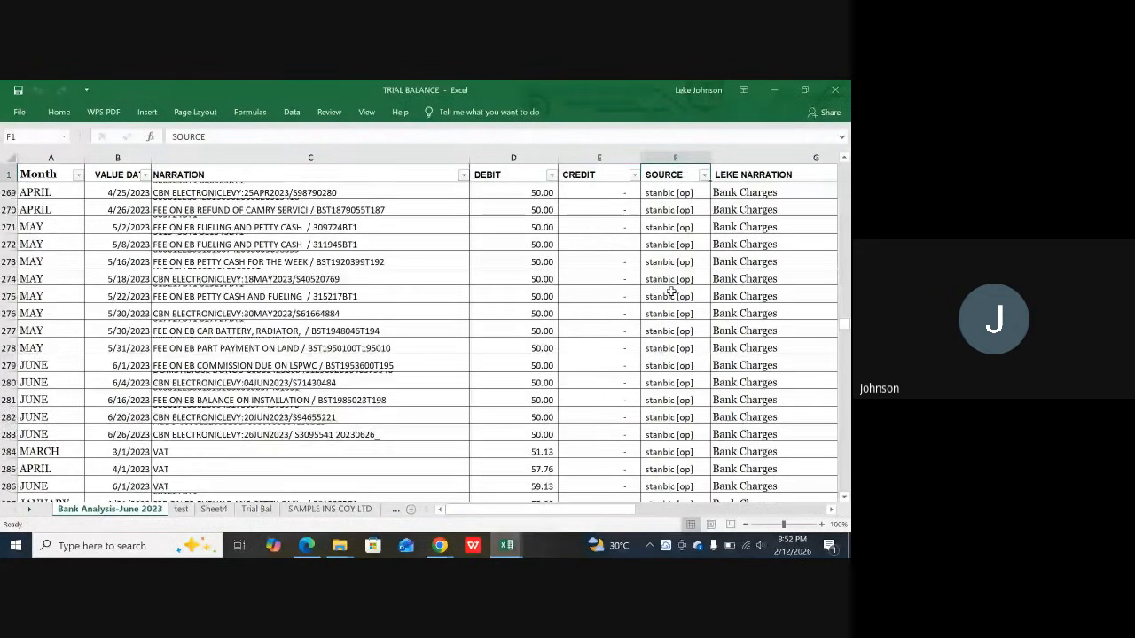
scroll(698, 292, "down", 20)
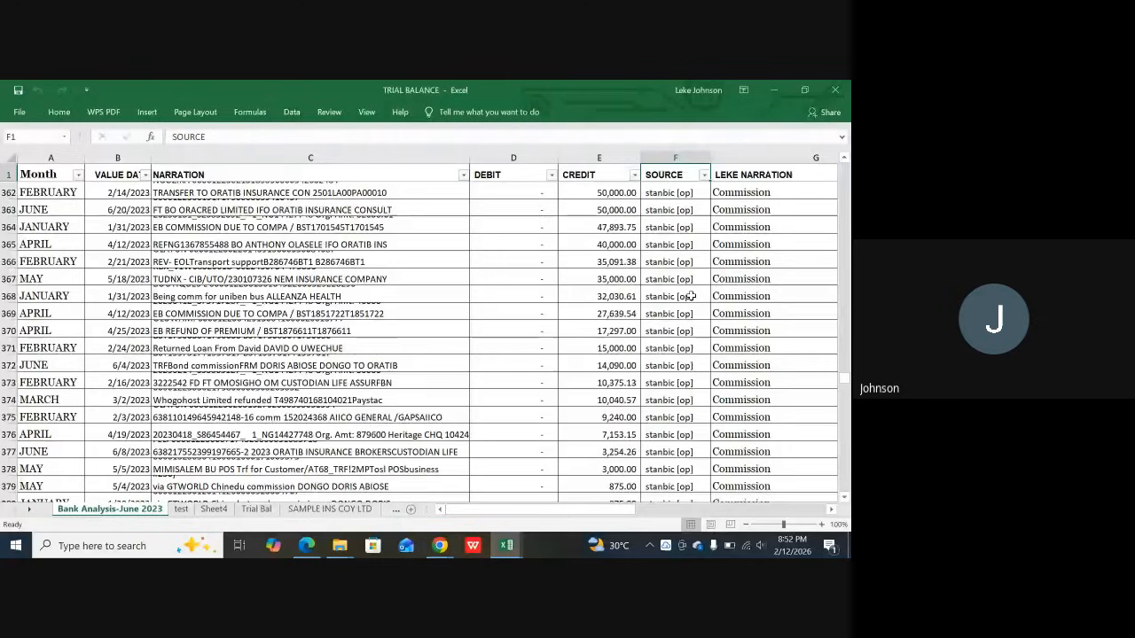
scroll(645, 328, "down", 20)
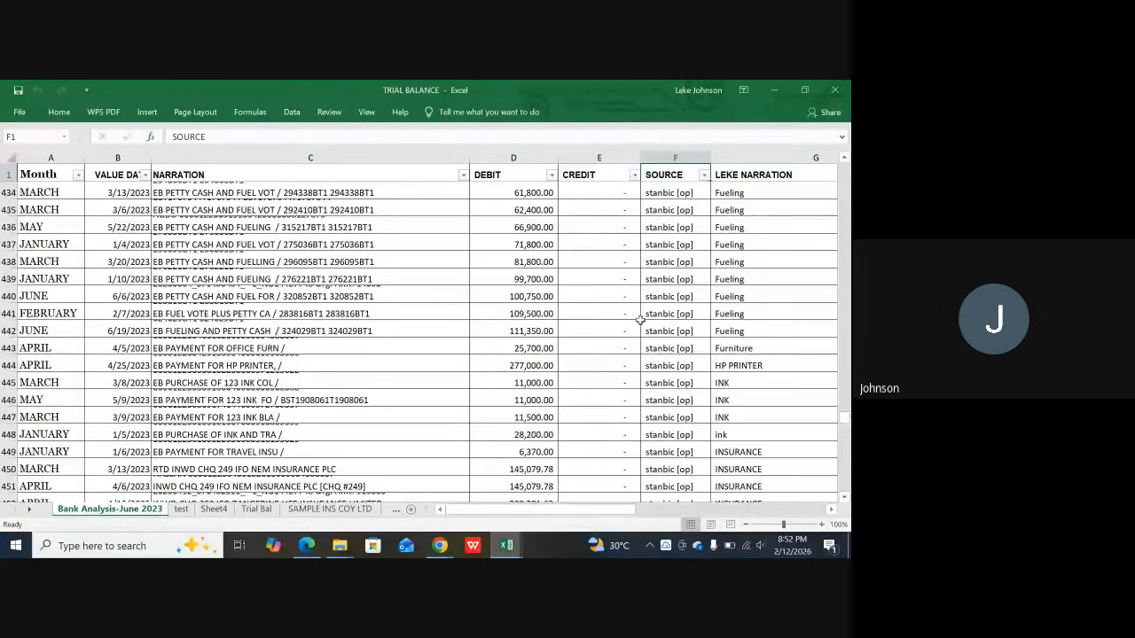
scroll(609, 352, "down", 20)
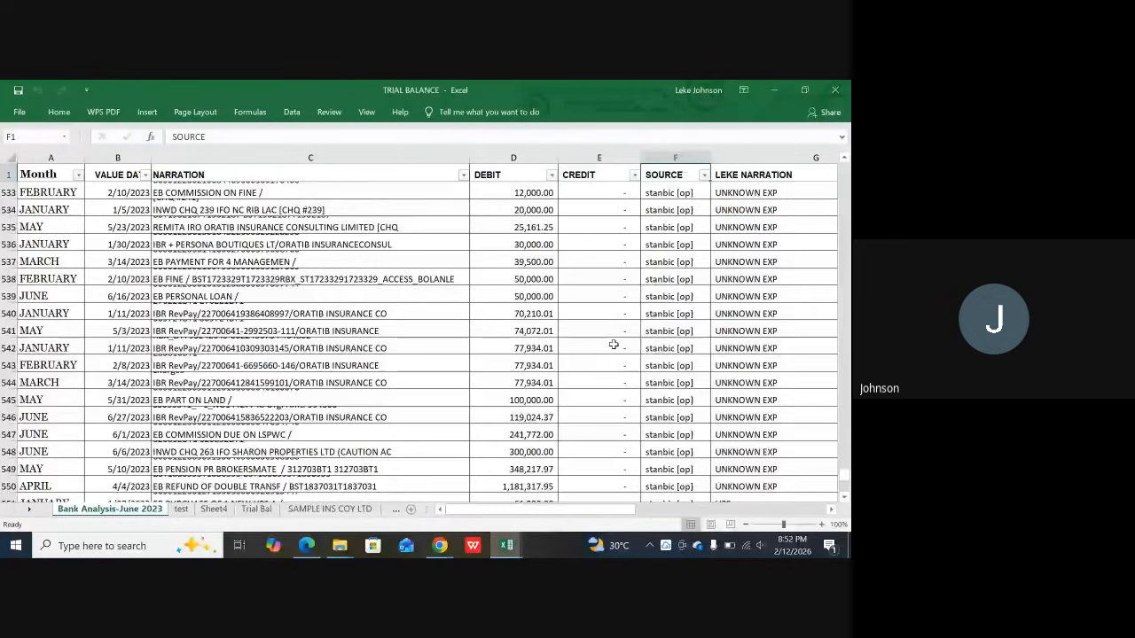
scroll(614, 344, "down", 7)
scroll(616, 343, "up", 4)
scroll(618, 342, "down", 4)
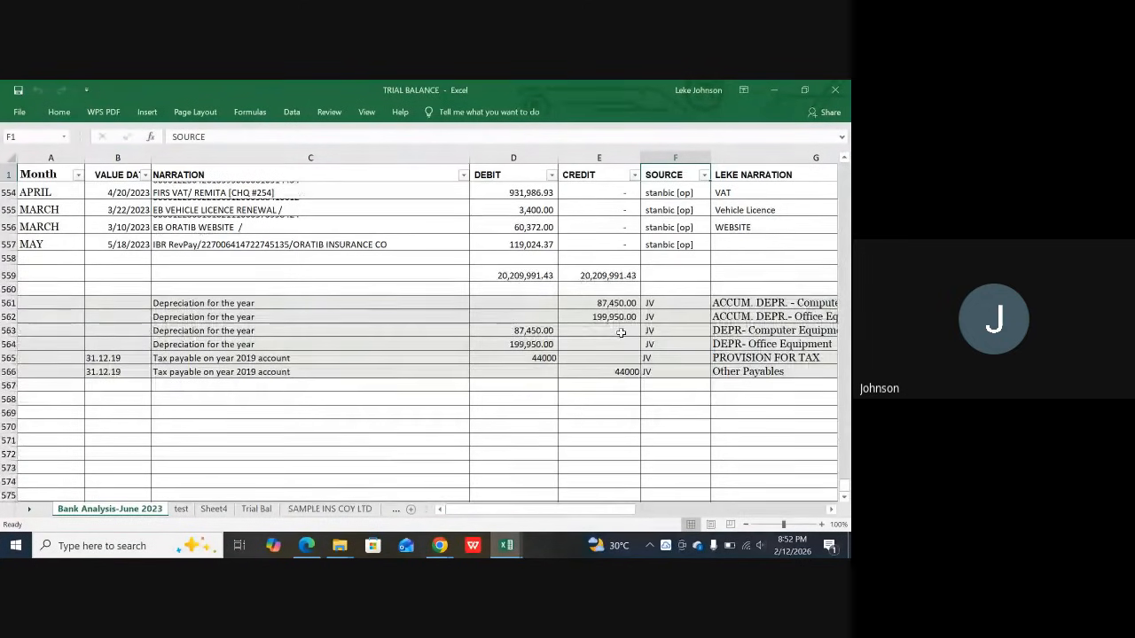
scroll(622, 333, "up", 8)
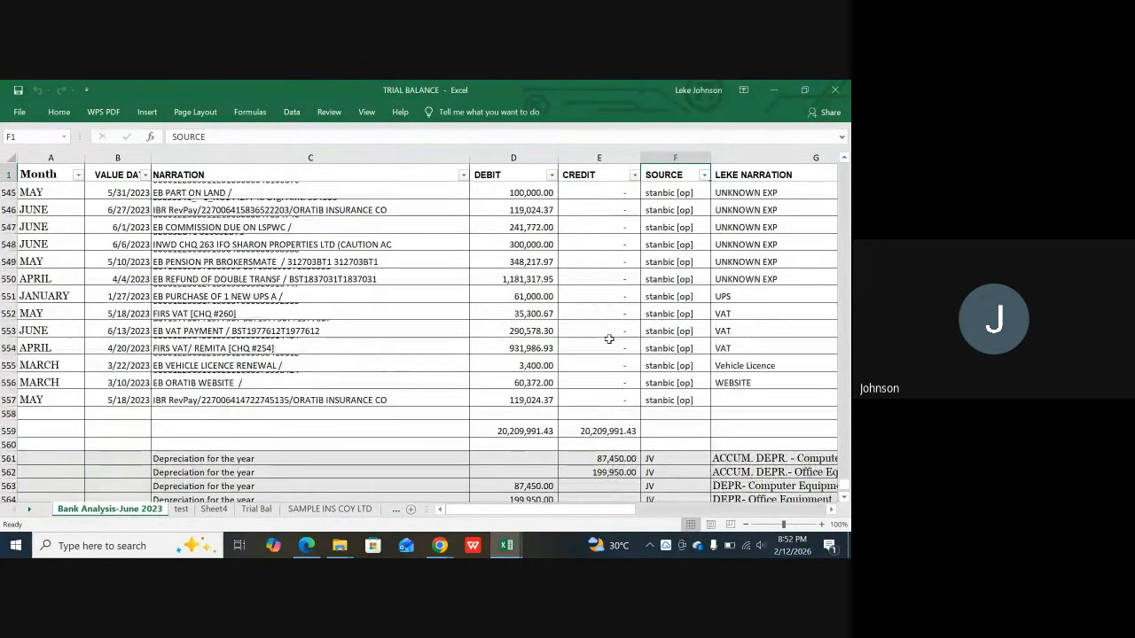
Step: Create a PivotTable on a new worksheet from range A1:G557 of the Bank Analysis-June 2023 sheet
scroll(550, 302, "up", 10)
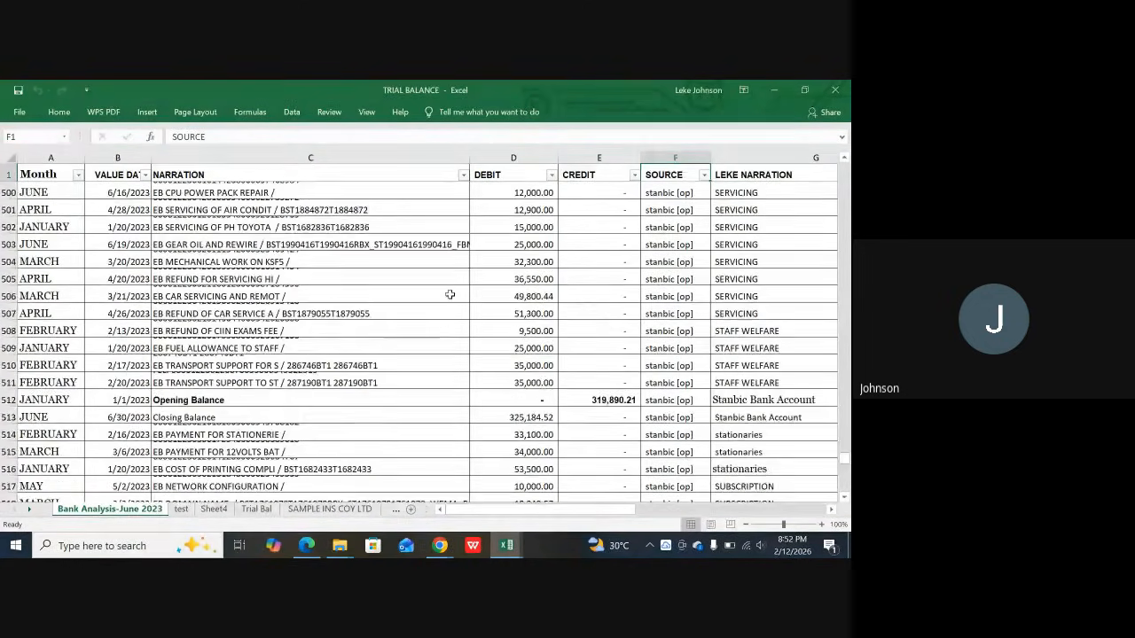
left_click(377, 279)
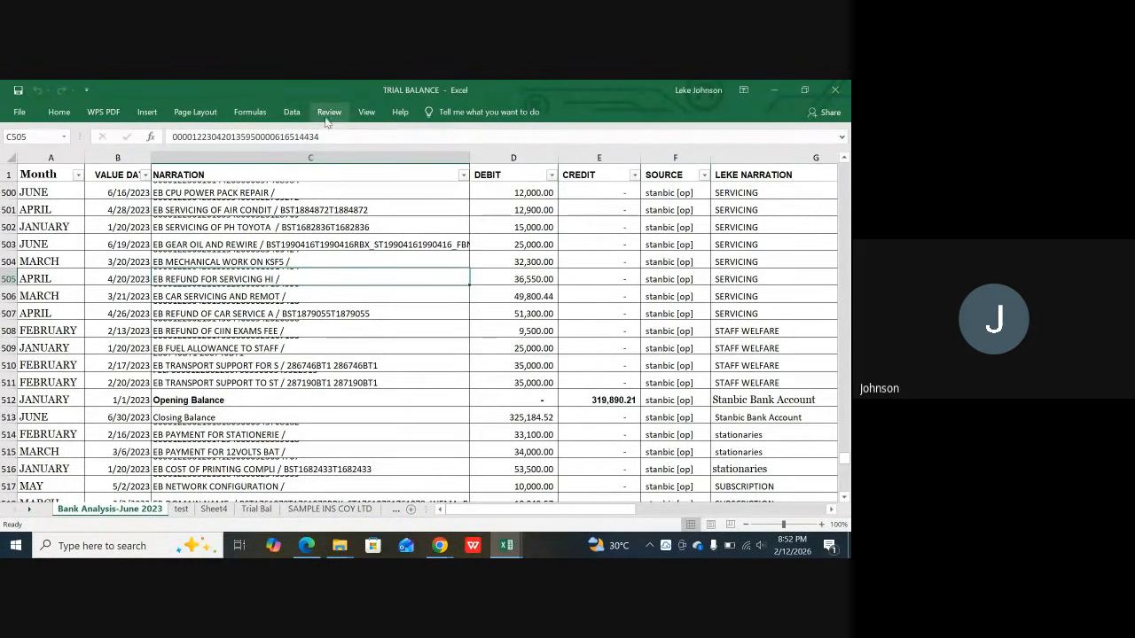
left_click(150, 113)
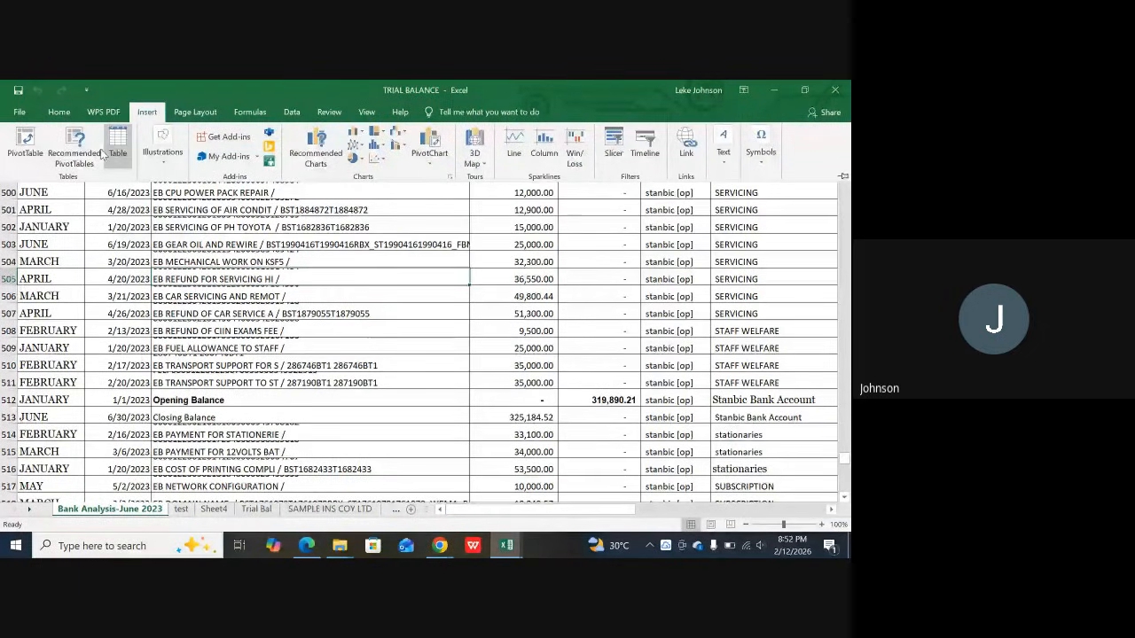
left_click(27, 146)
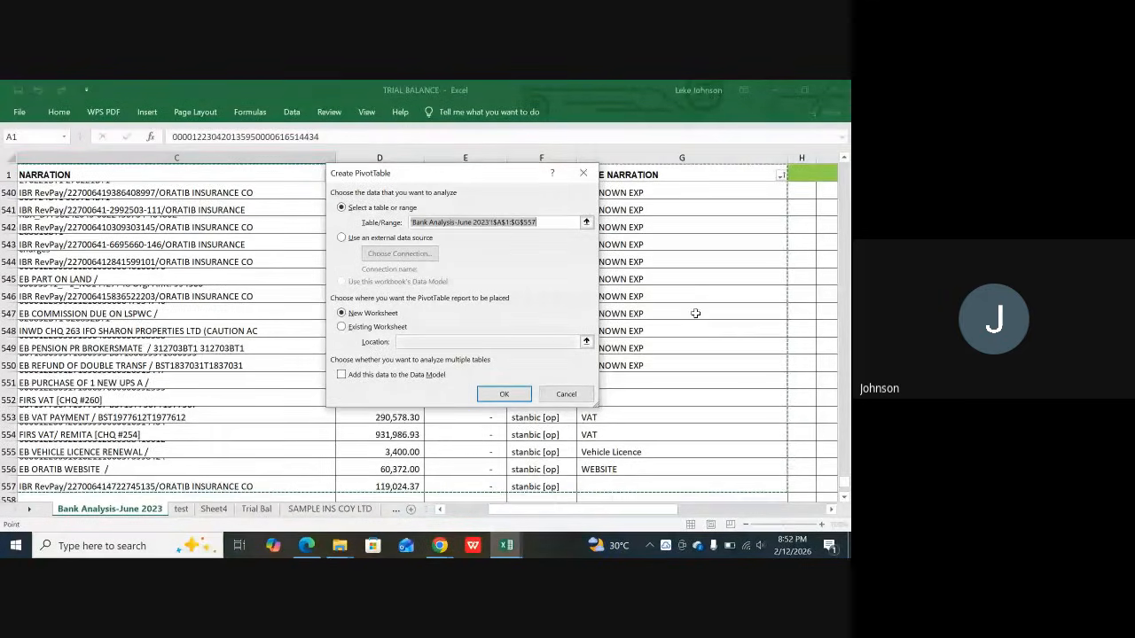
scroll(674, 339, "down", 4)
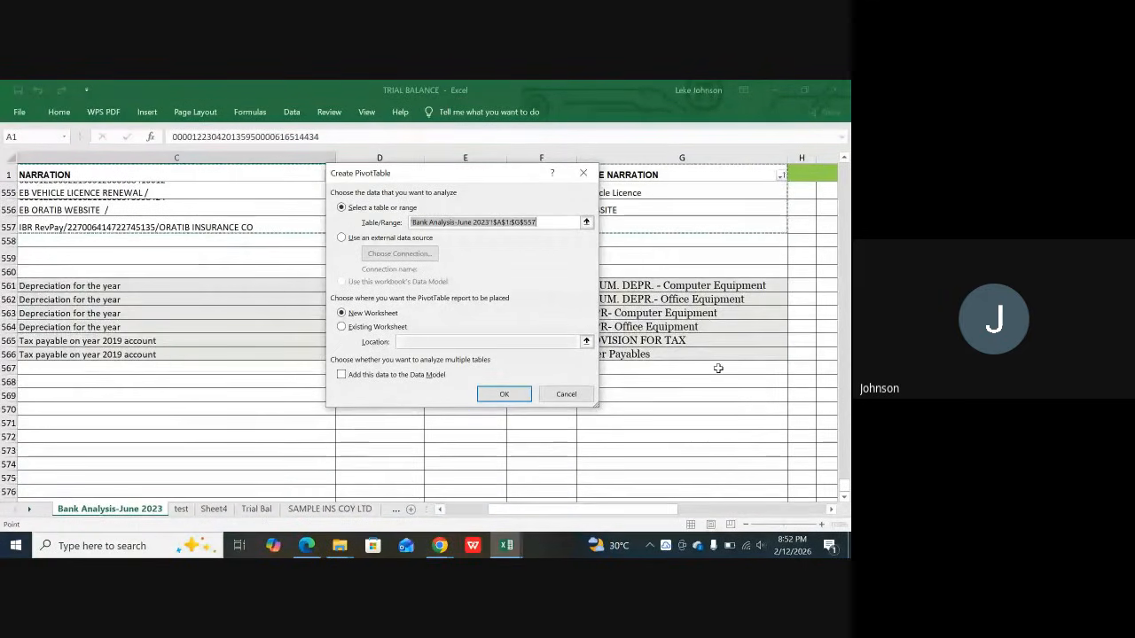
scroll(718, 364, "up", 1)
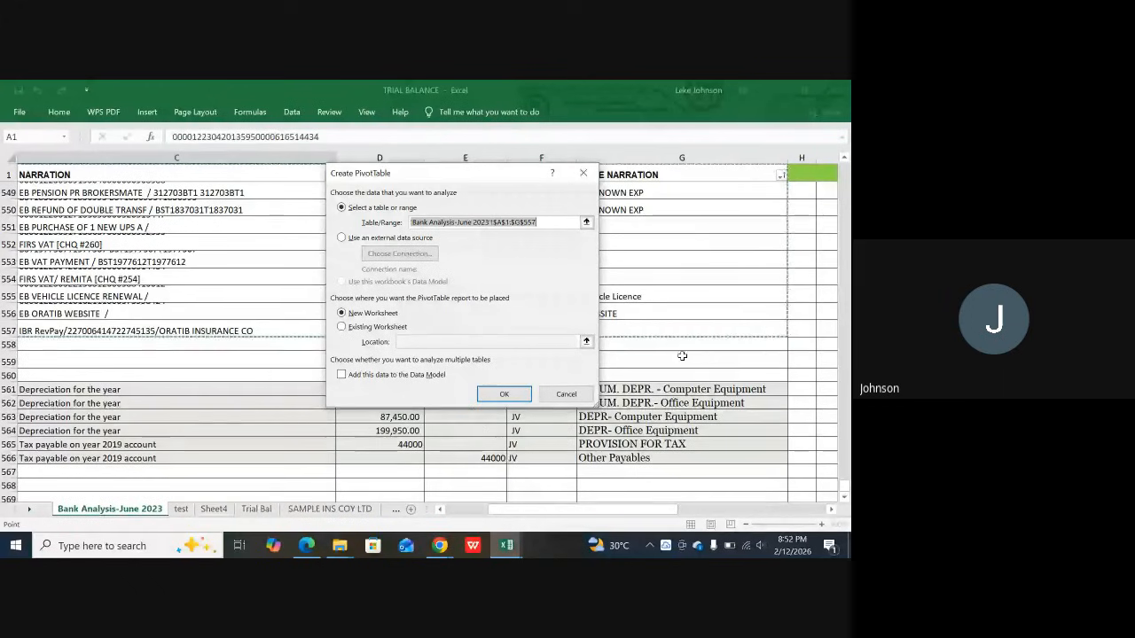
scroll(679, 357, "up", 2)
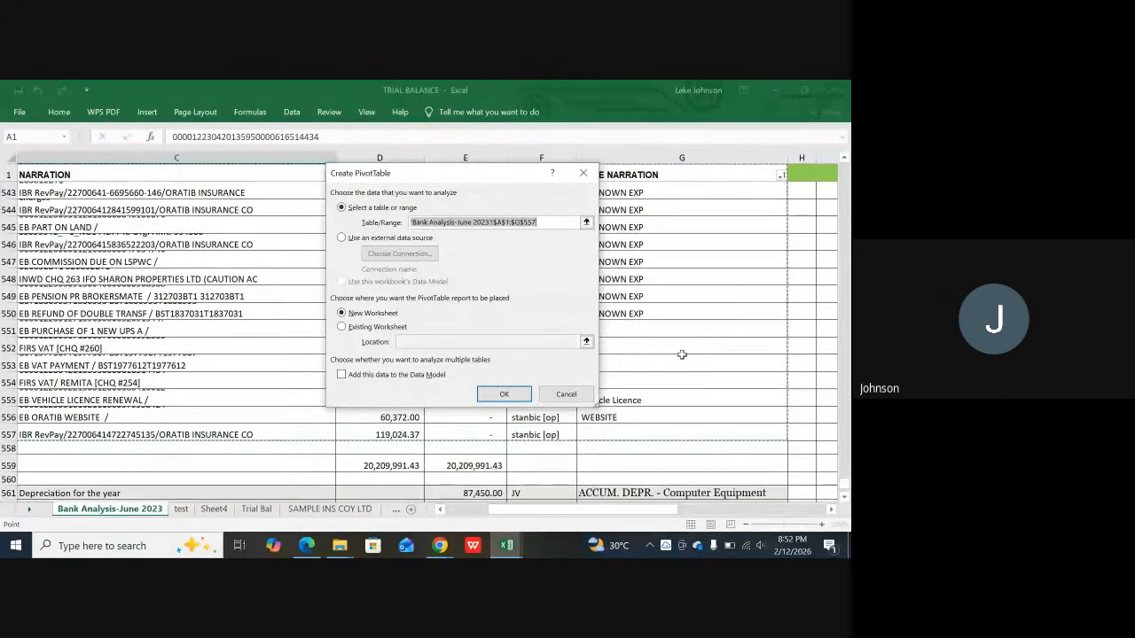
scroll(682, 355, "down", 2)
scroll(691, 350, "up", 8)
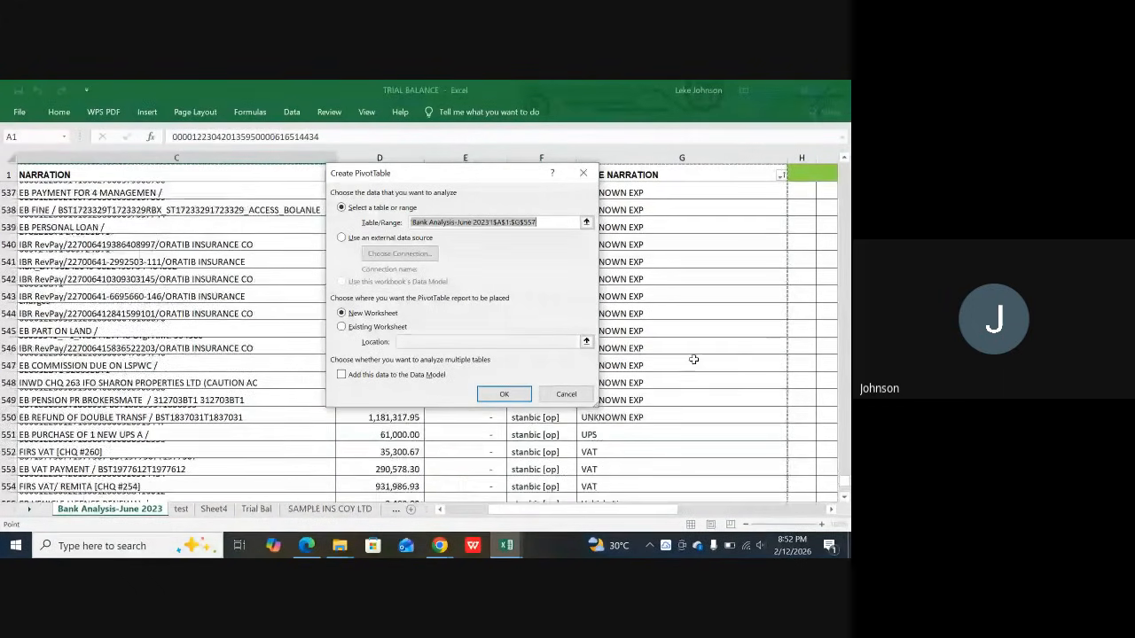
scroll(700, 346, "up", 10)
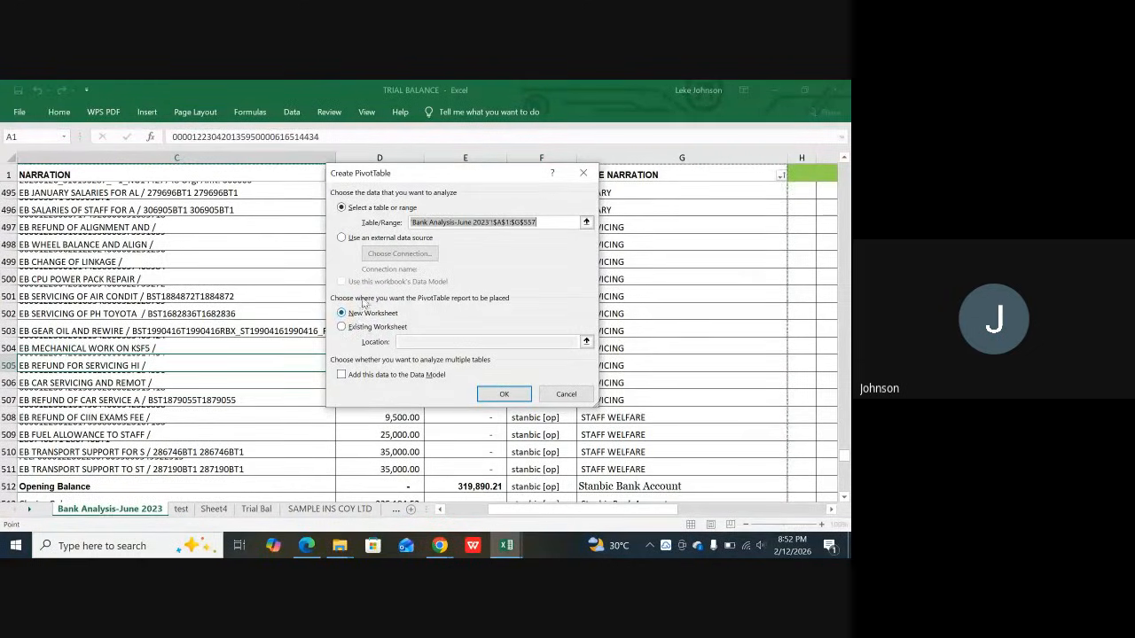
left_click(503, 395)
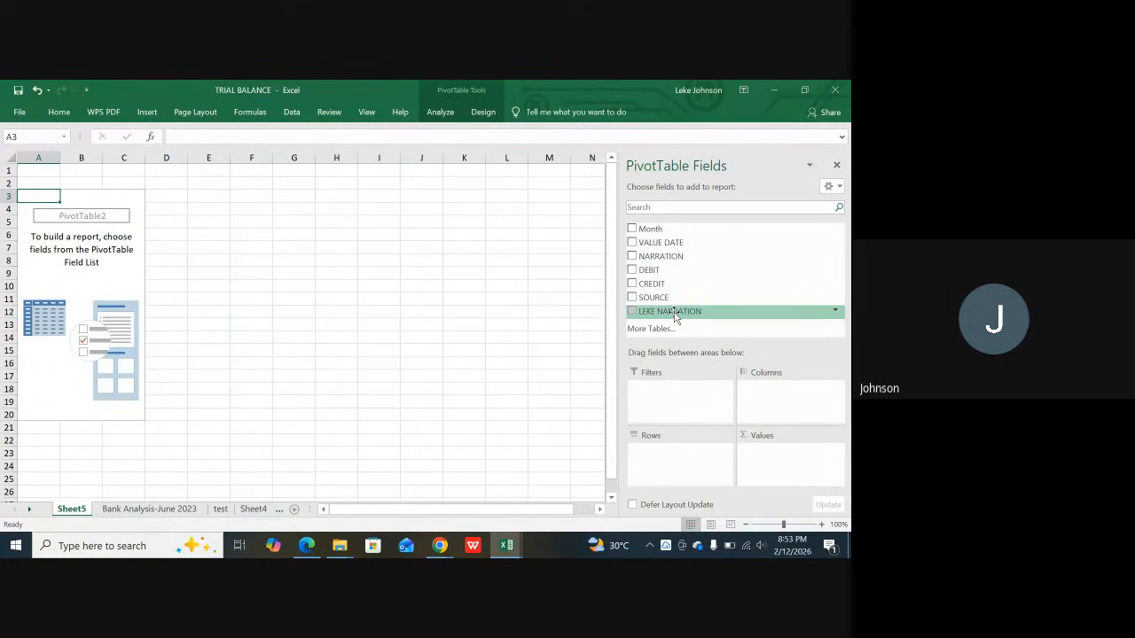
Step: Add the classified narration field from column G to the PivotTable rows and review the listed categories through to Commission
left_click_drag(674, 317, 681, 468)
left_click_drag(678, 471, 666, 464)
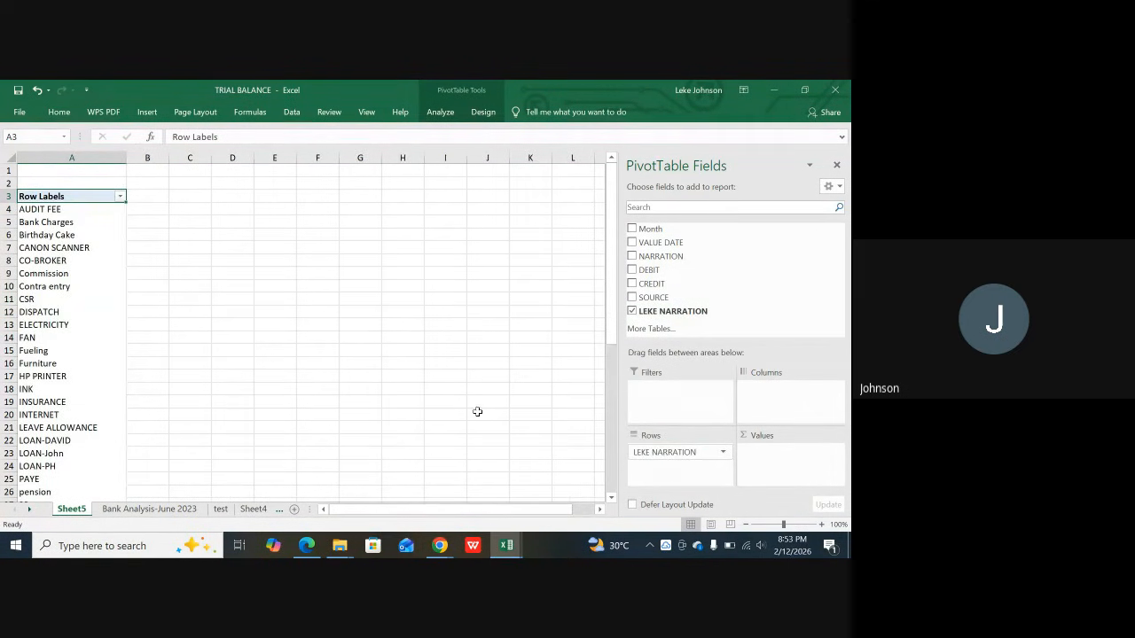
scroll(224, 442, "down", 4)
scroll(224, 441, "down", 7)
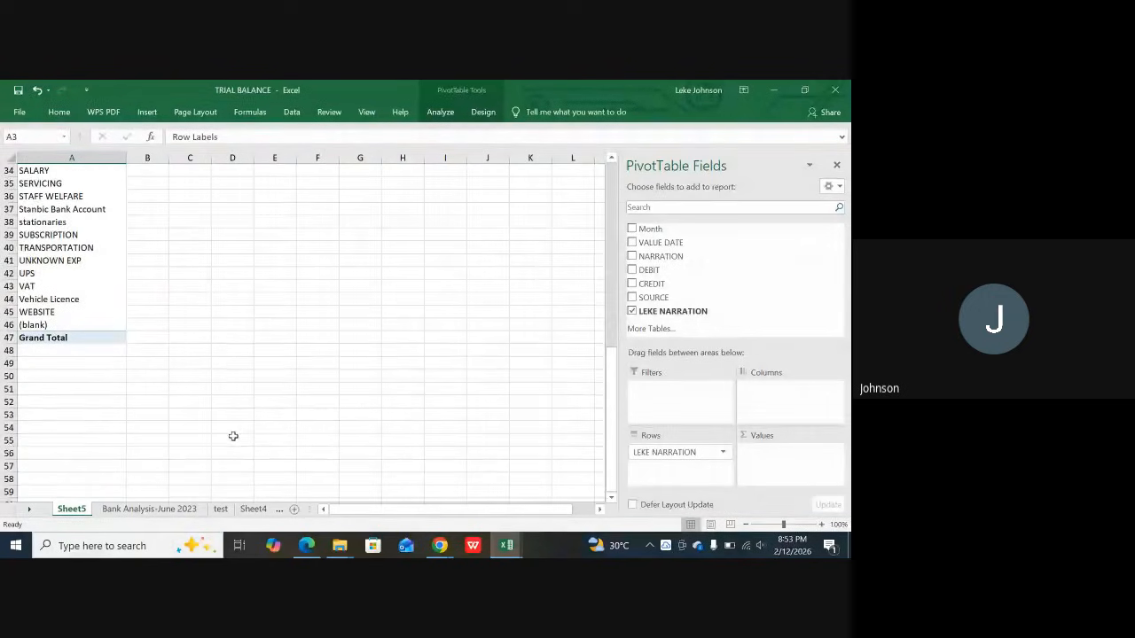
scroll(233, 436, "up", 5)
scroll(243, 428, "down", 3)
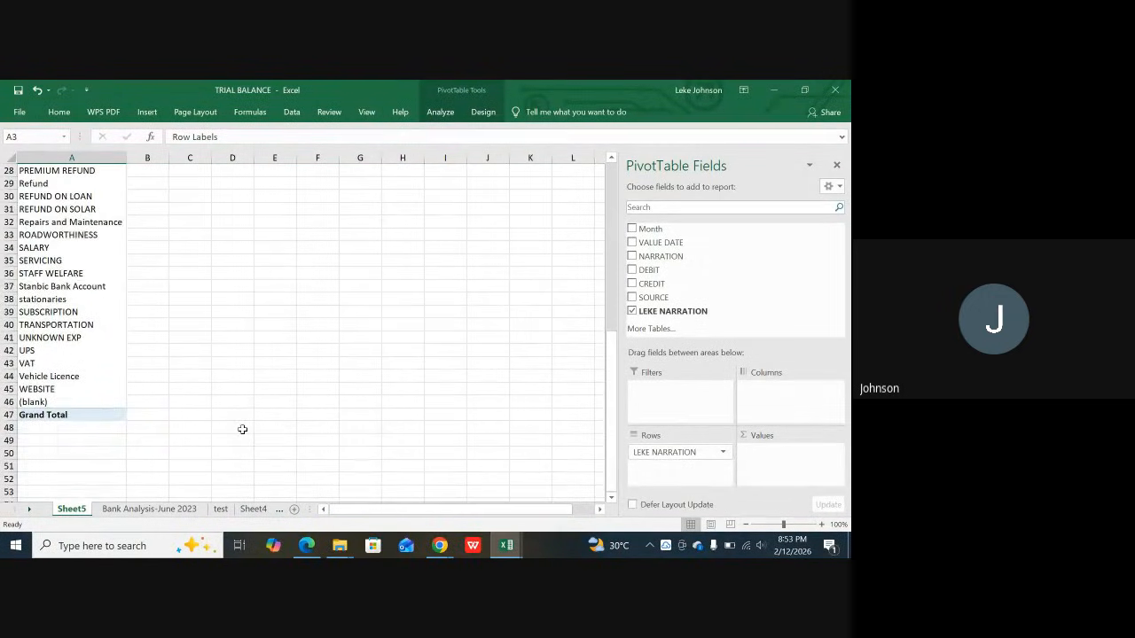
scroll(242, 429, "up", 9)
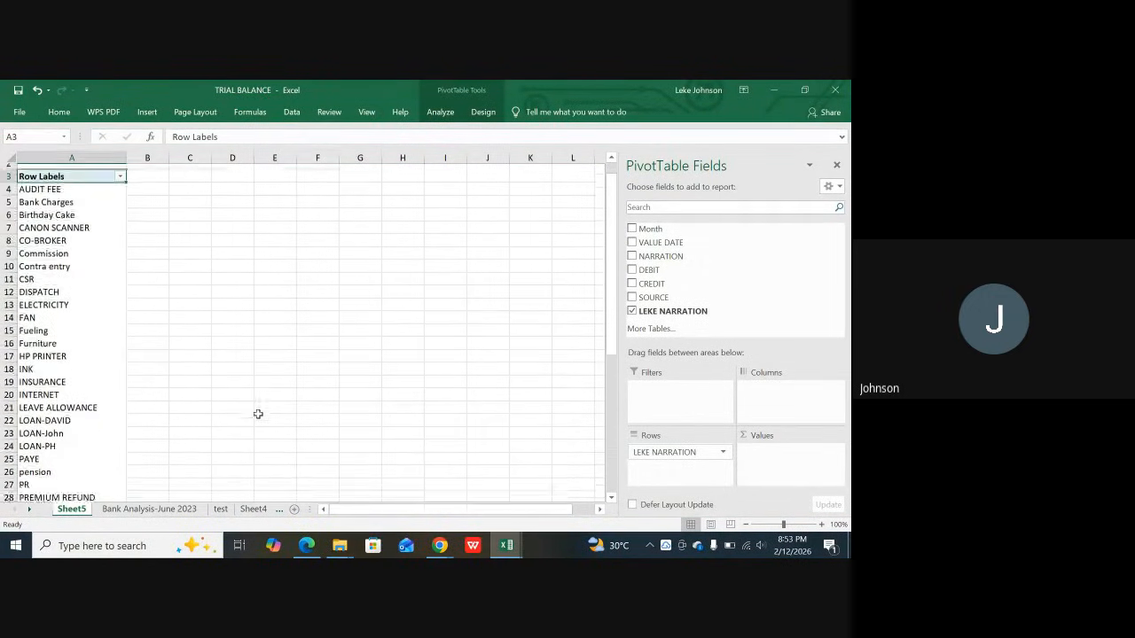
scroll(258, 414, "down", 9)
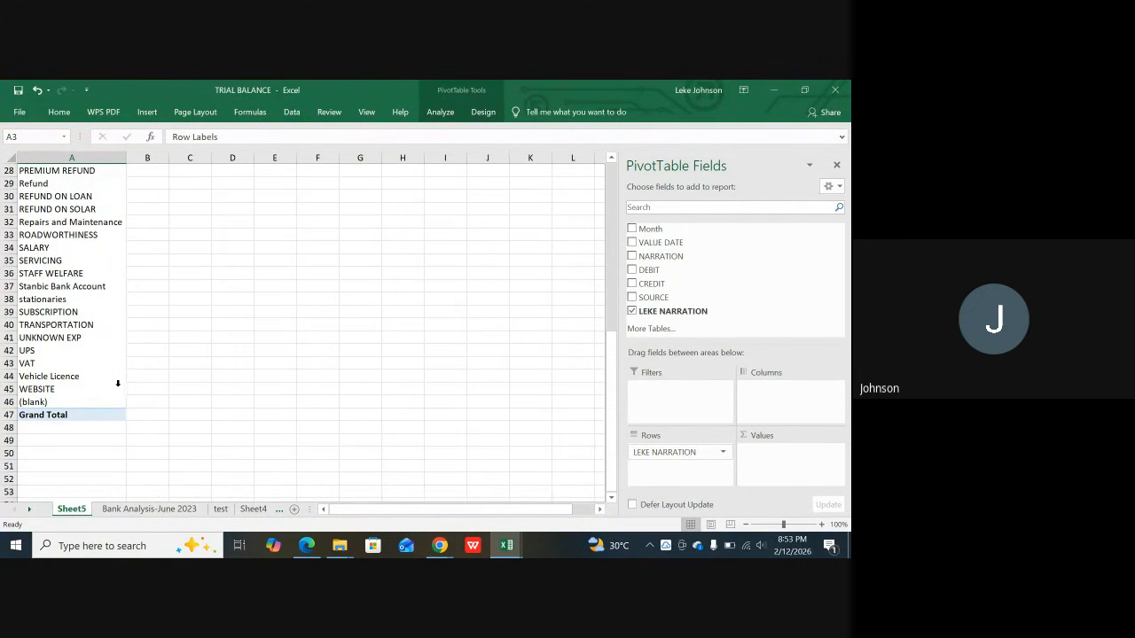
scroll(124, 395, "up", 9)
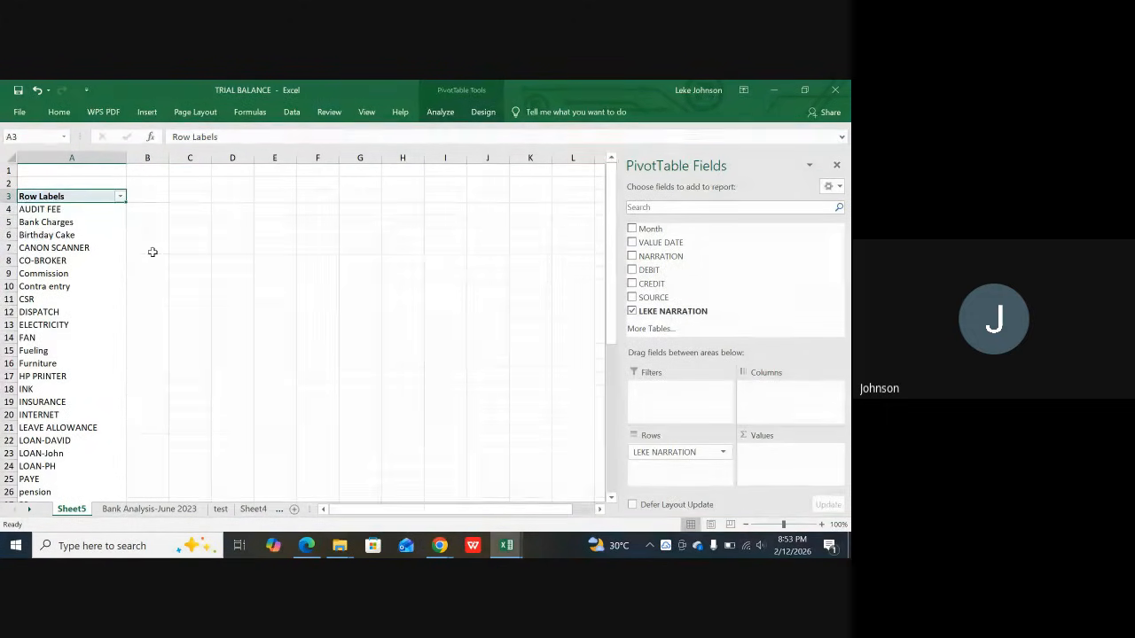
left_click(53, 274)
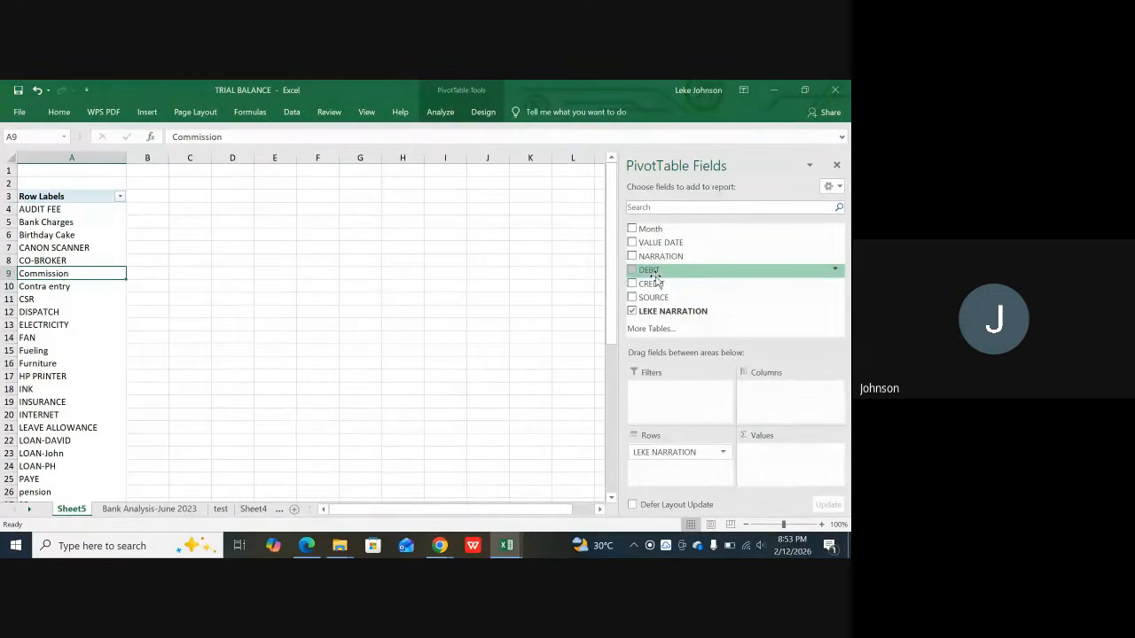
Step: Add DEBIT and CREDIT to the PivotTable as summed values for each narration category
left_click_drag(655, 276, 778, 453)
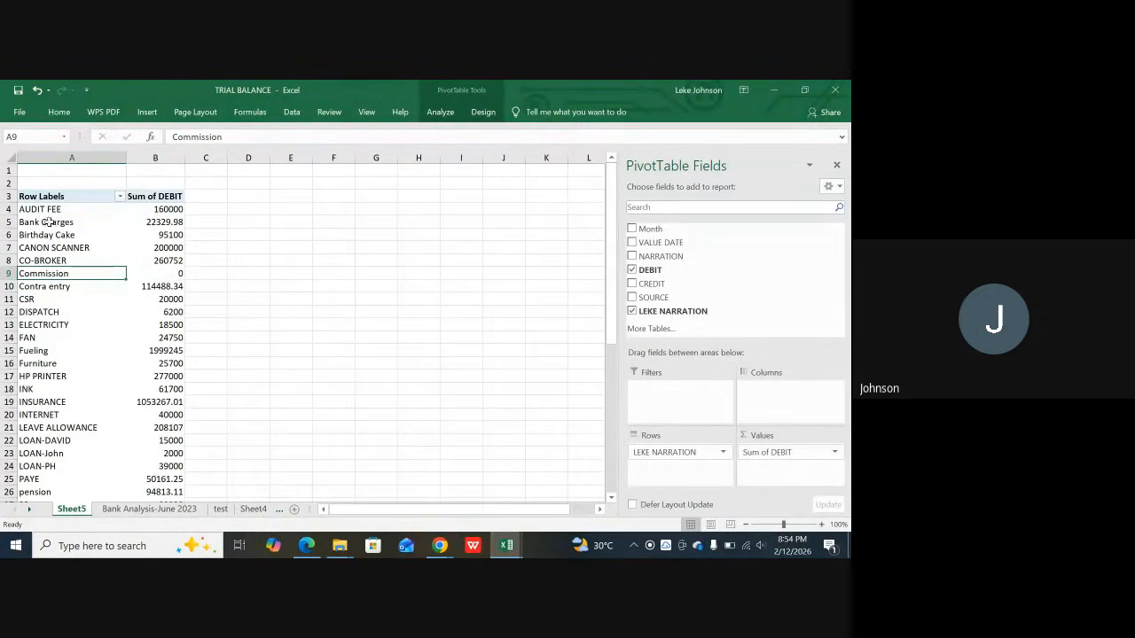
scroll(143, 267, "down", 1)
scroll(143, 267, "down", 9)
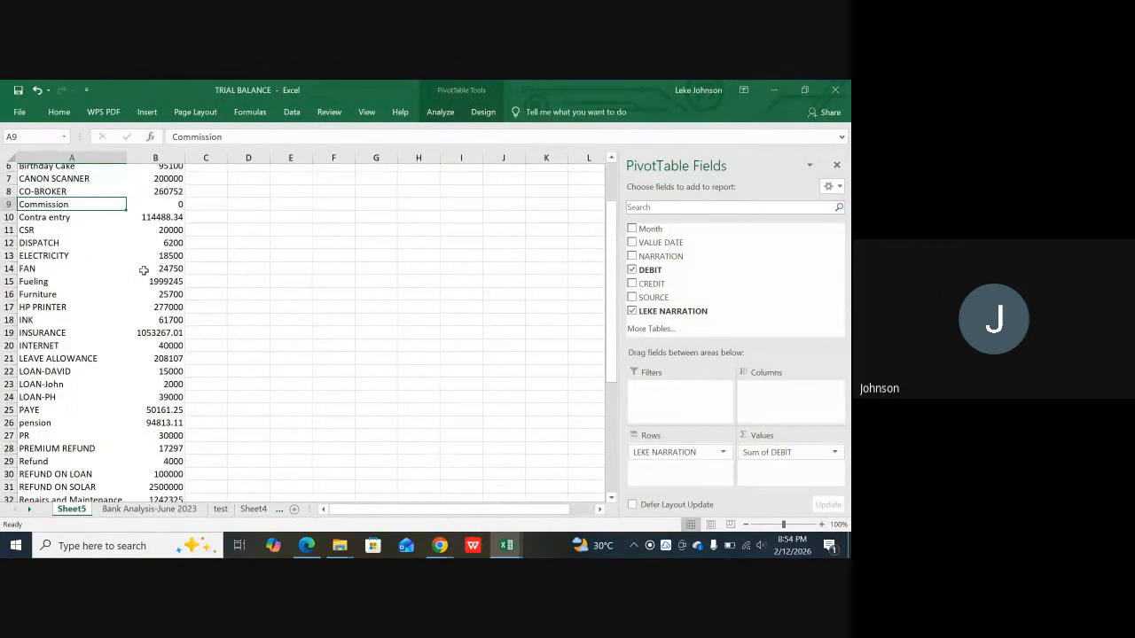
scroll(144, 273, "up", 10)
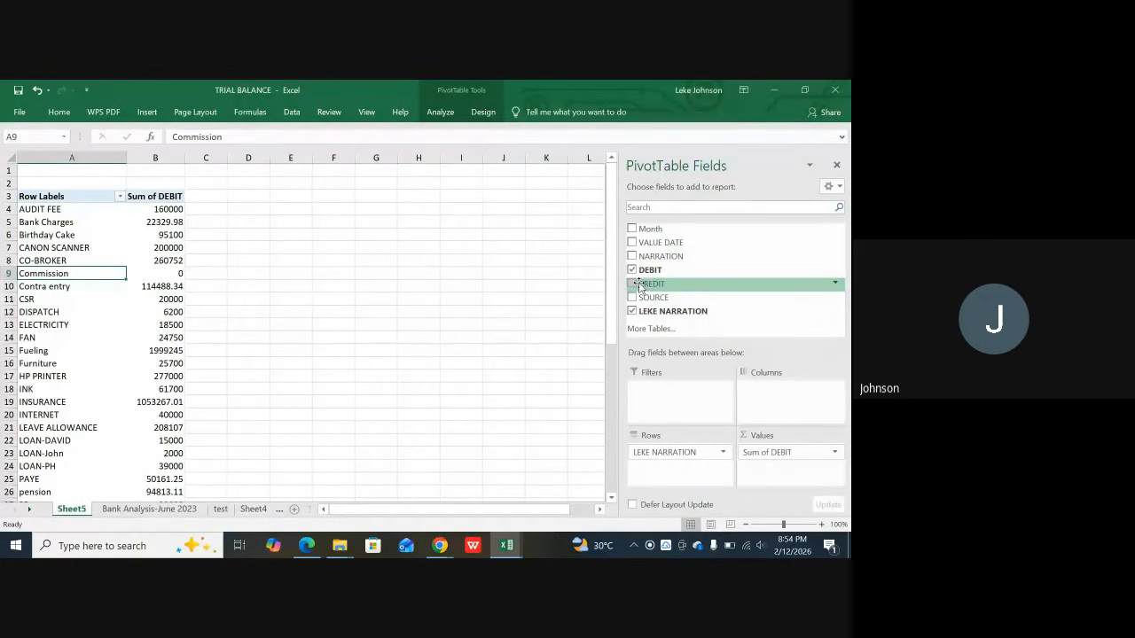
left_click_drag(639, 285, 763, 473)
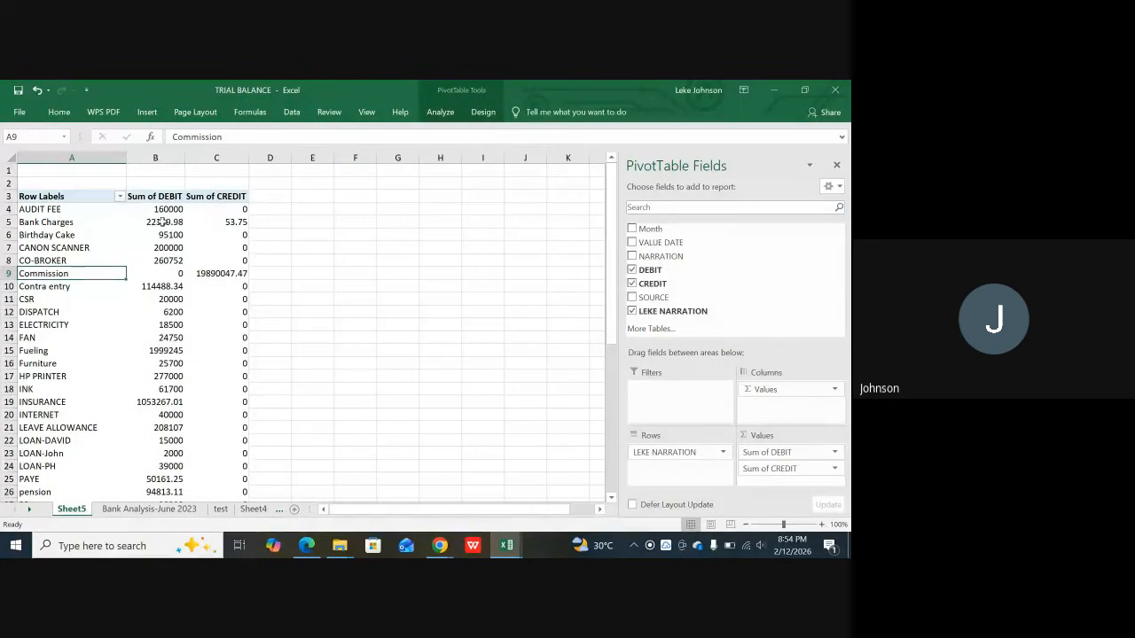
Step: Examine the summed debits and credits of every narration category down to the Grand Total row
scroll(245, 242, "down", 1)
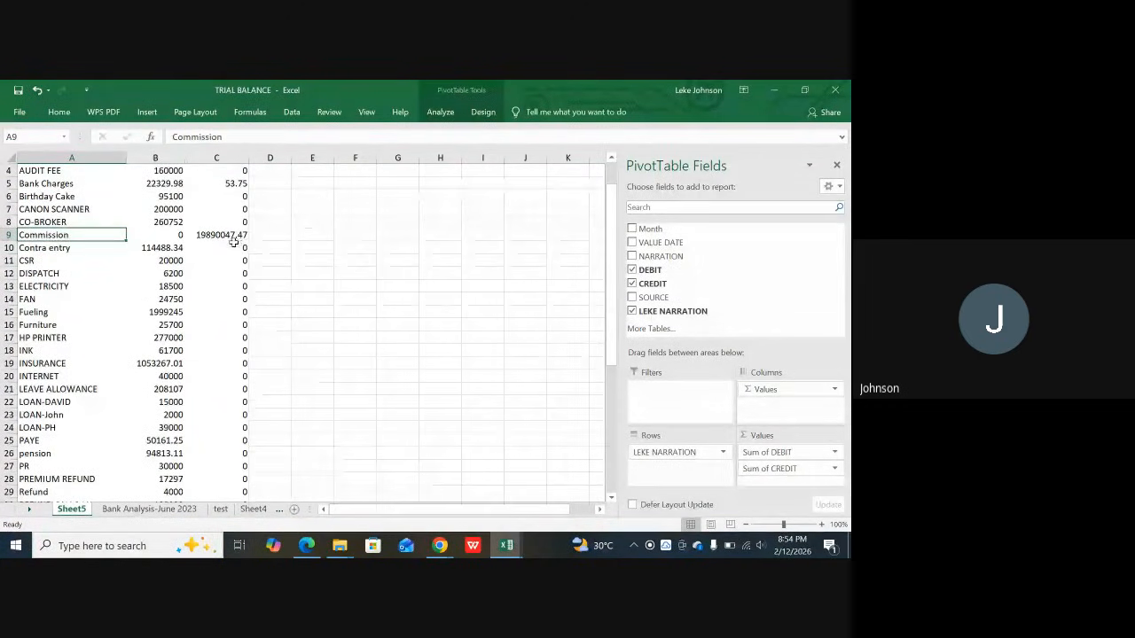
scroll(255, 233, "down", 6)
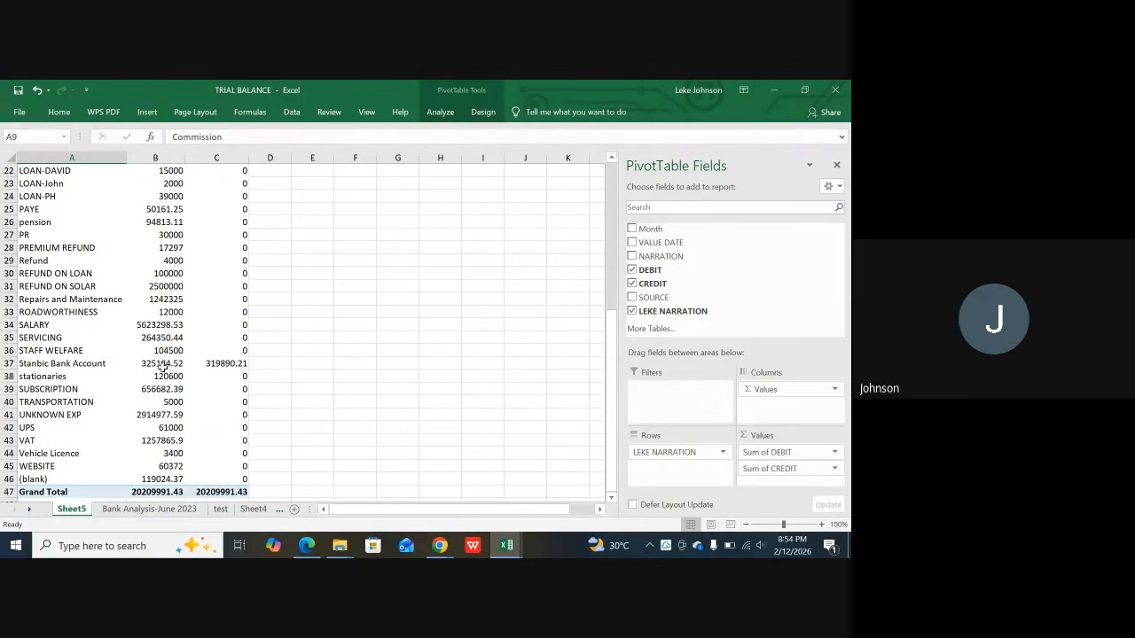
scroll(285, 390, "down", 3)
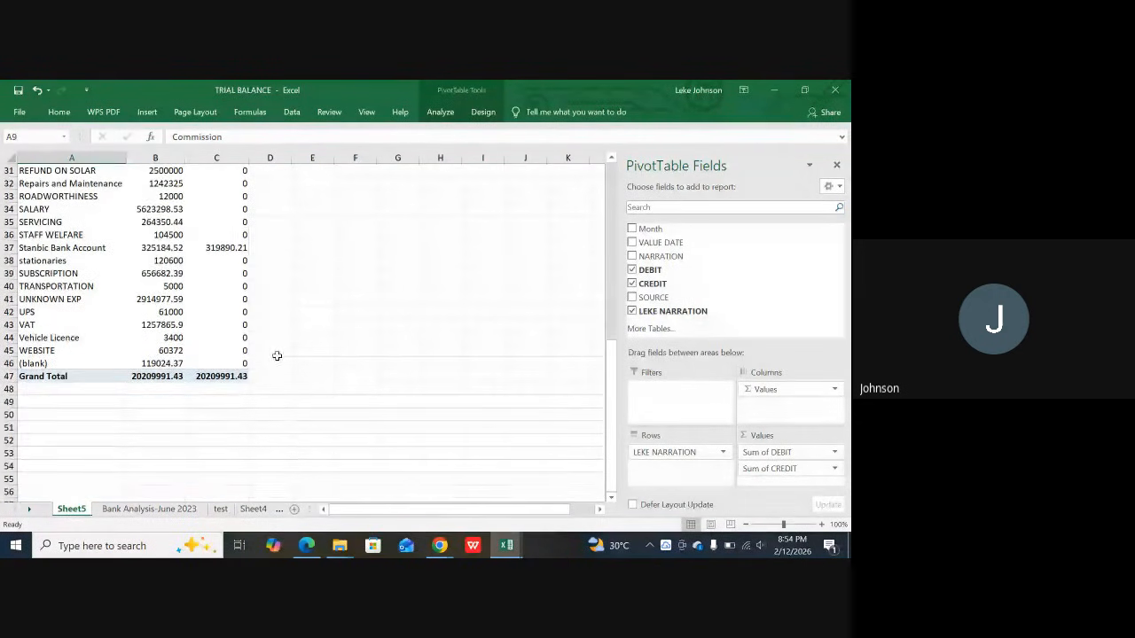
scroll(274, 355, "up", 3)
scroll(275, 356, "up", 7)
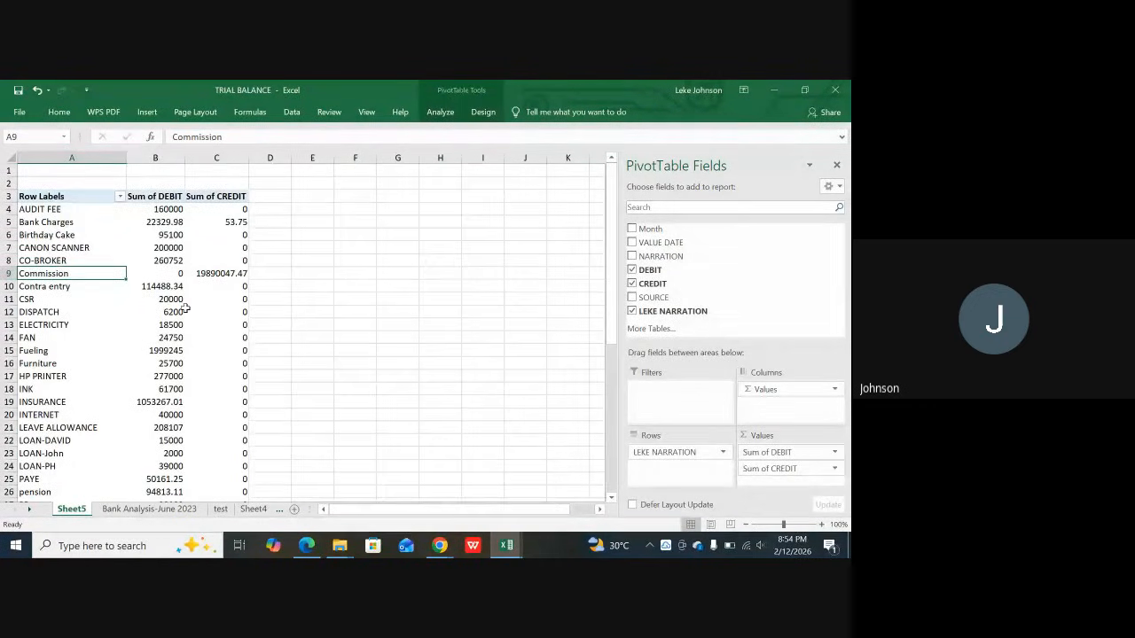
scroll(253, 252, "down", 1)
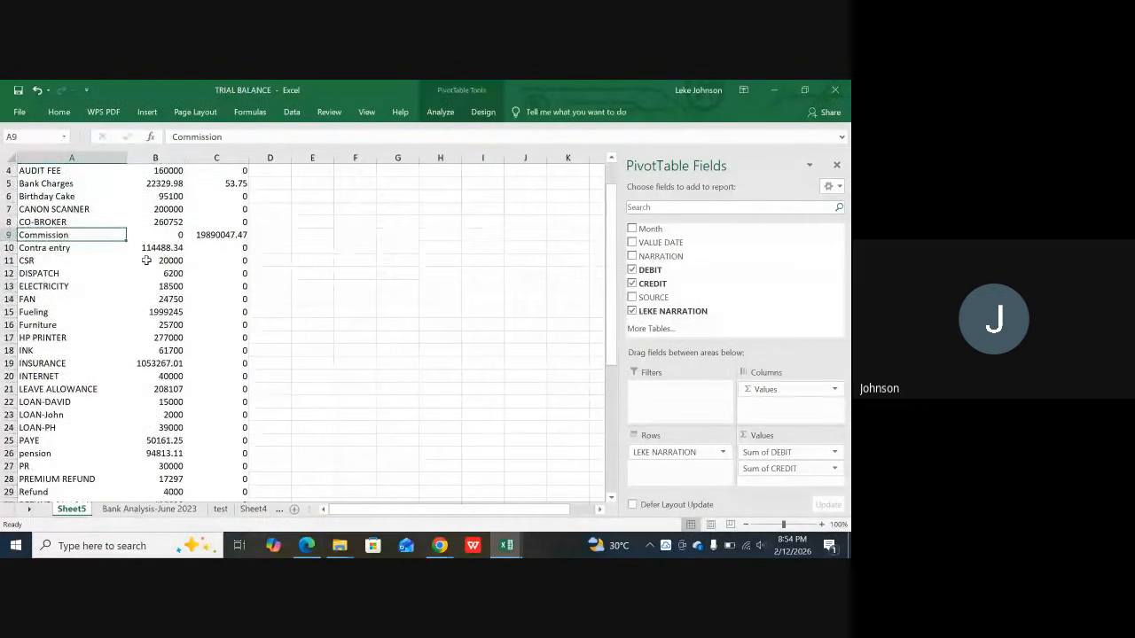
scroll(253, 248, "up", 1)
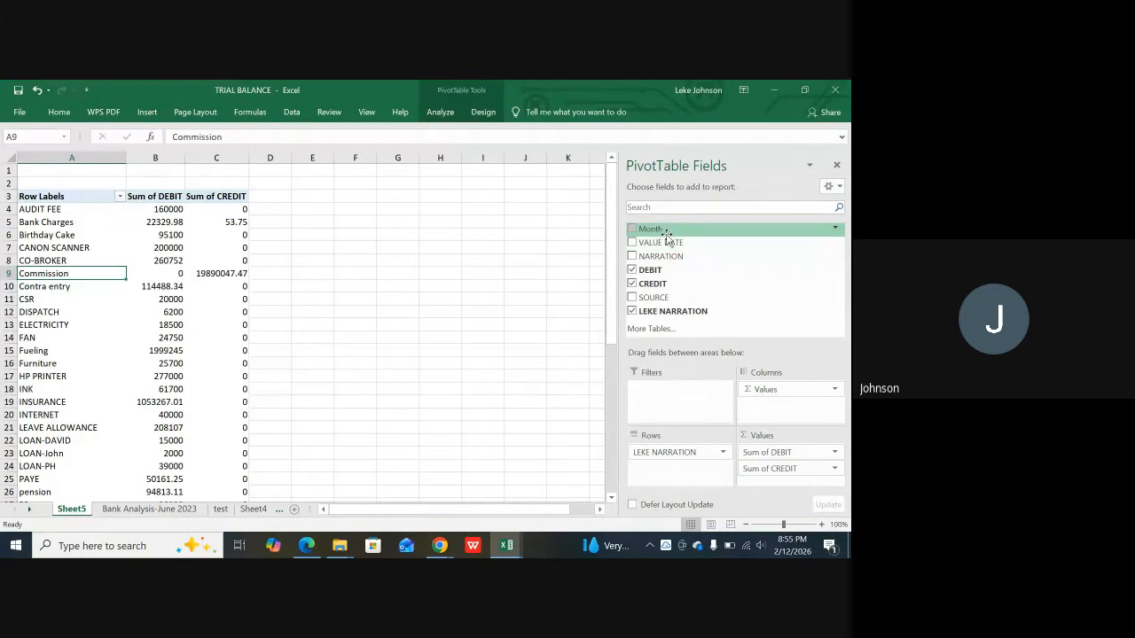
Step: Add Month as a report filter to the PivotTable and show only JANUARY
left_click_drag(661, 235, 700, 412)
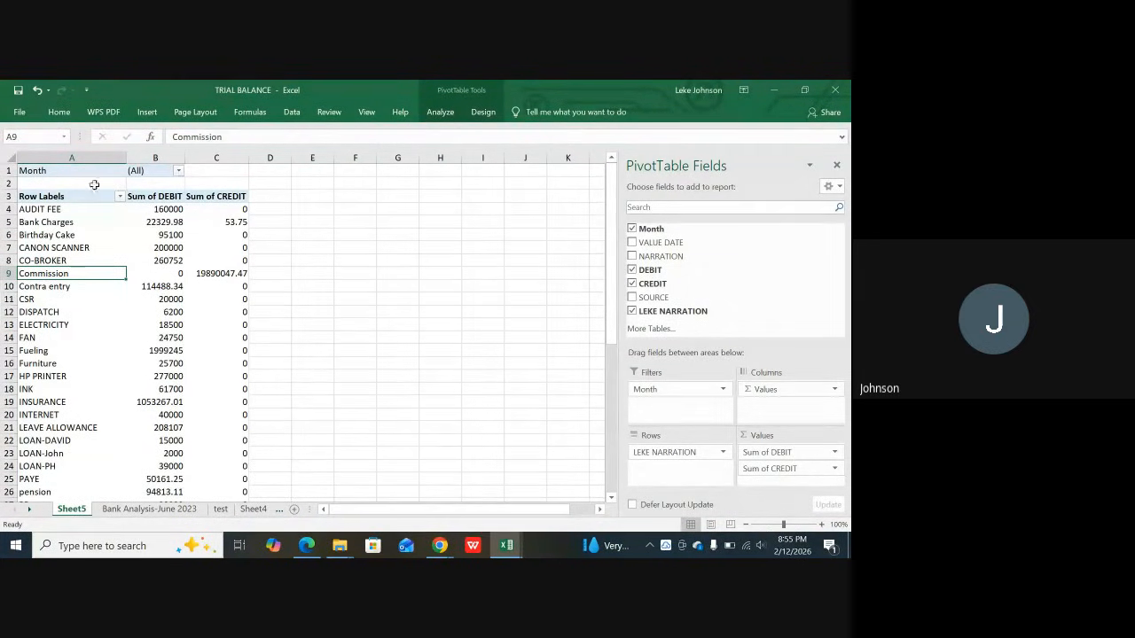
left_click(177, 172)
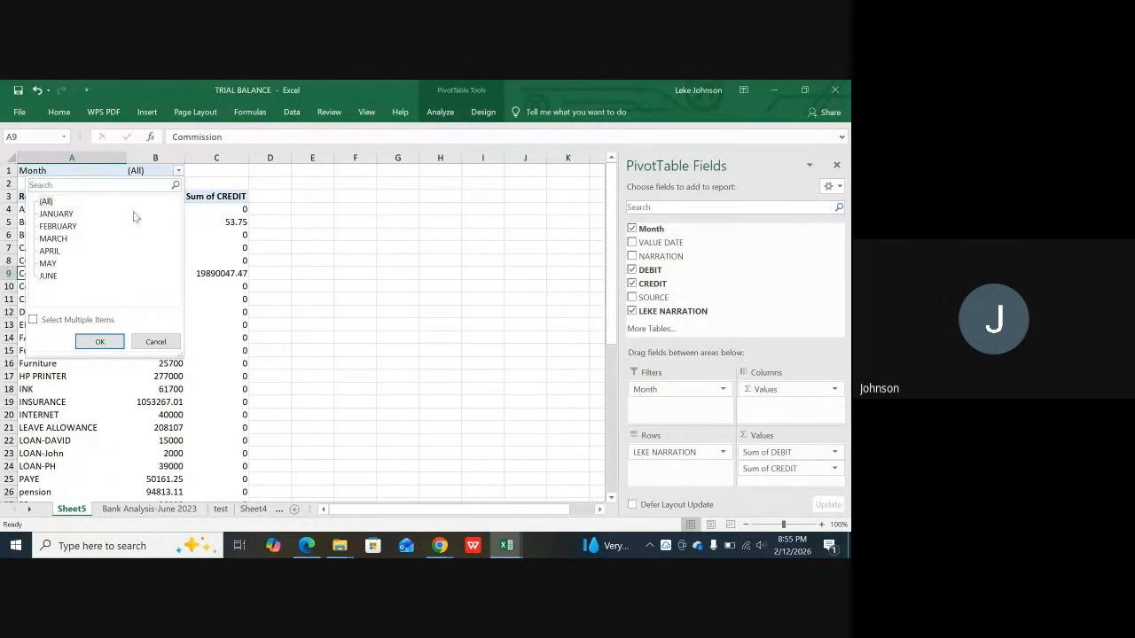
left_click(70, 218)
left_click(100, 342)
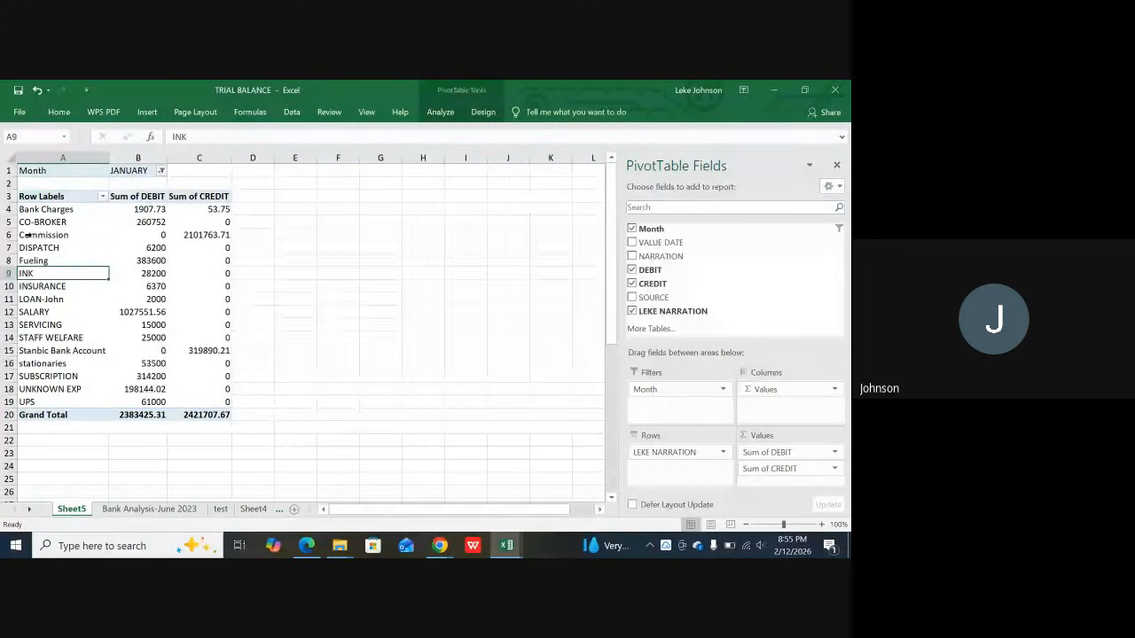
Step: Examine the January debit and credit sums, including Commission, Bank Charges and the Grand Total
left_click(203, 234)
left_click(77, 227)
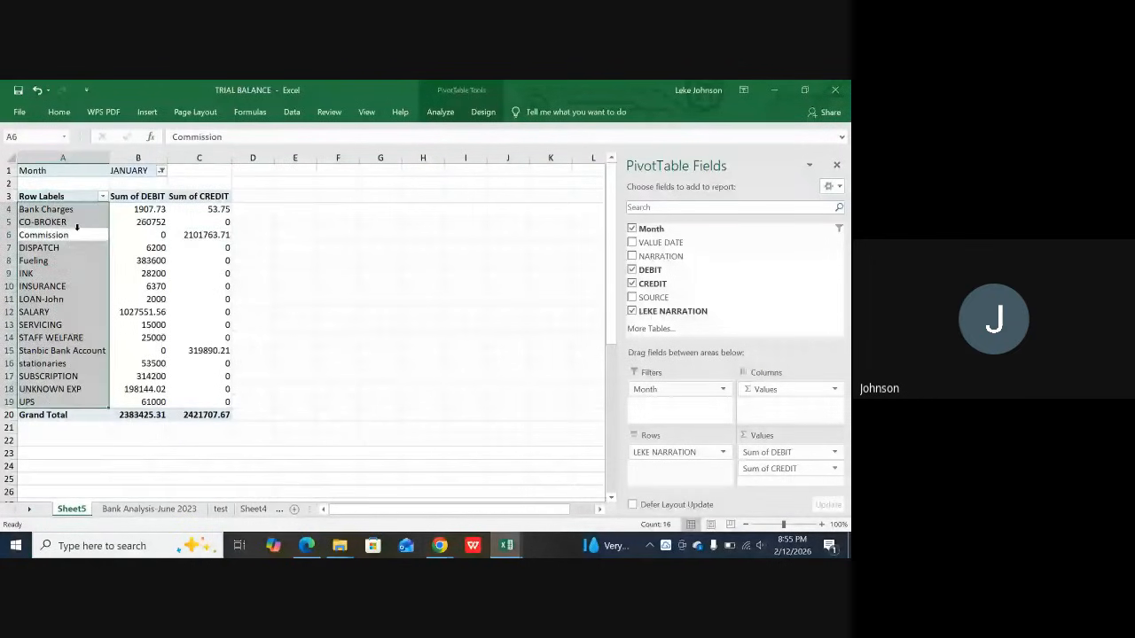
left_click(302, 222)
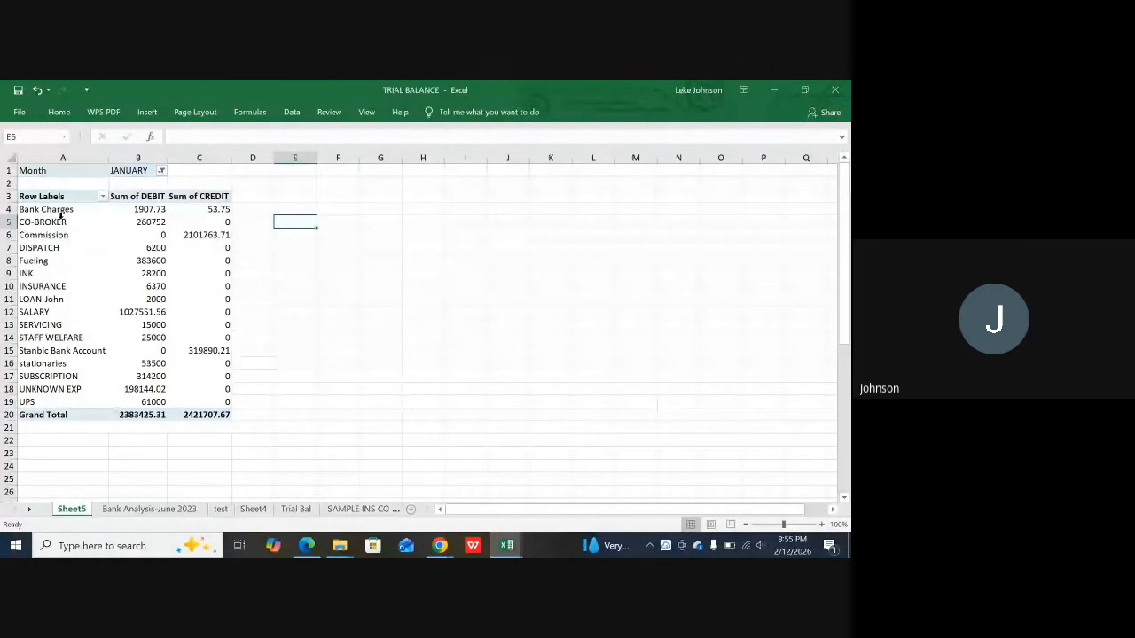
left_click(207, 210)
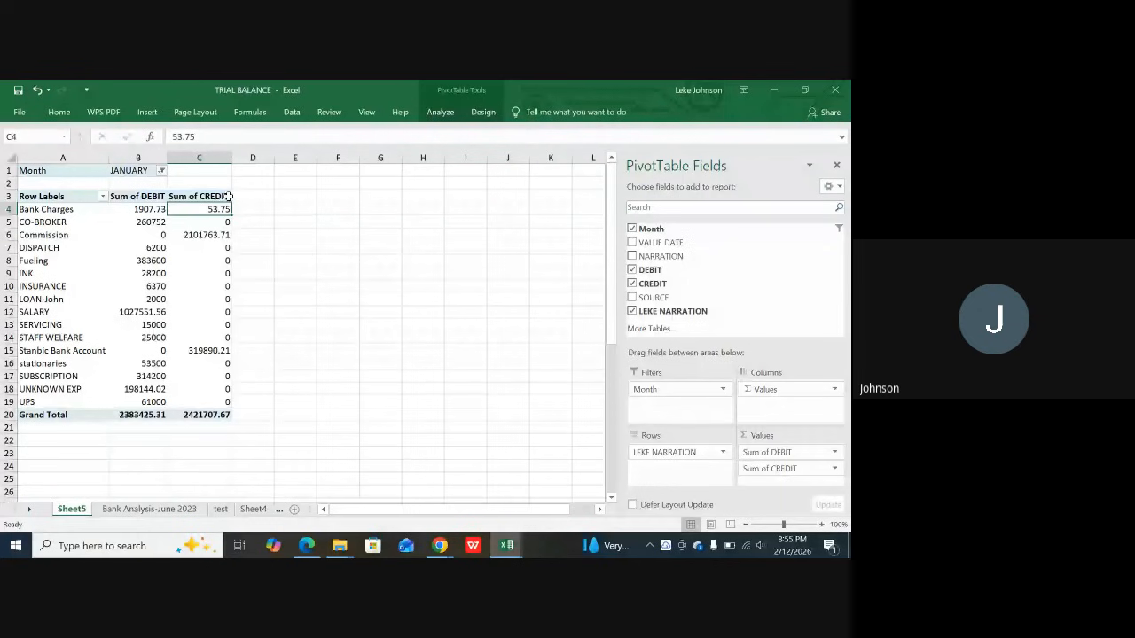
scroll(143, 311, "down", 1)
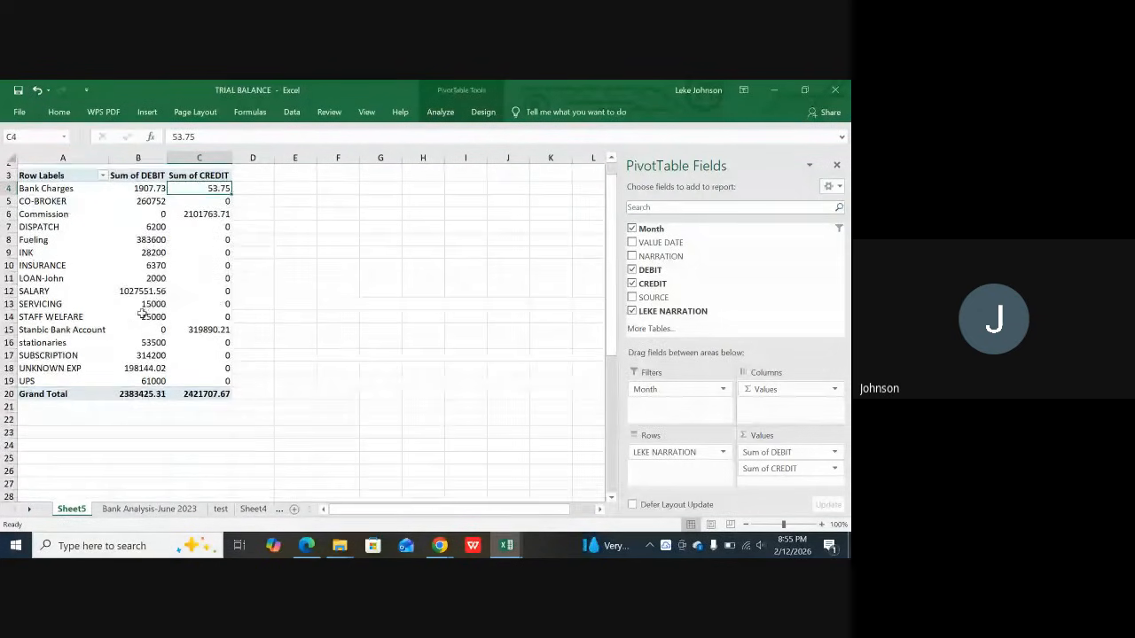
scroll(151, 316, "up", 1)
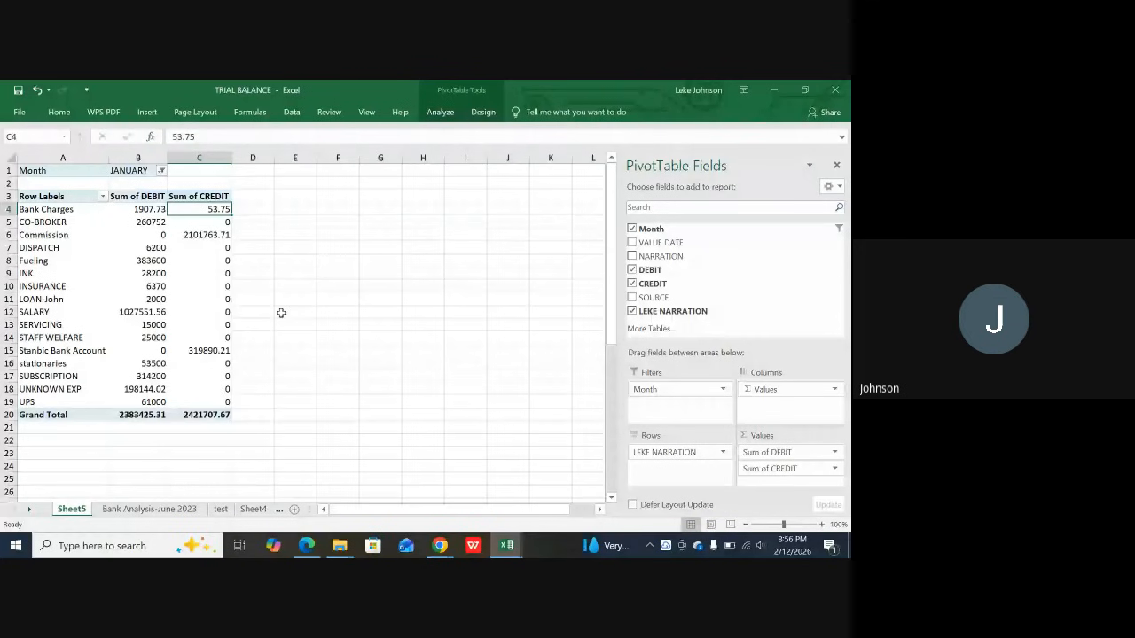
Step: Filter the PivotTable's Month to FEBRUARY and view its debit and credit sums down to the Grand Total
left_click(160, 170)
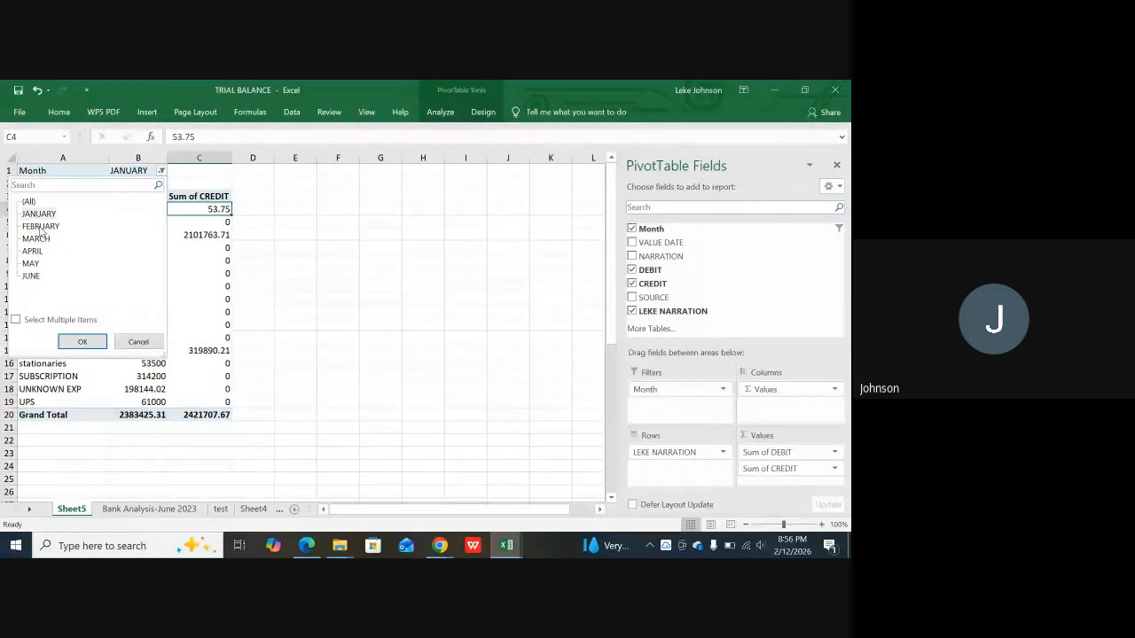
left_click(82, 342)
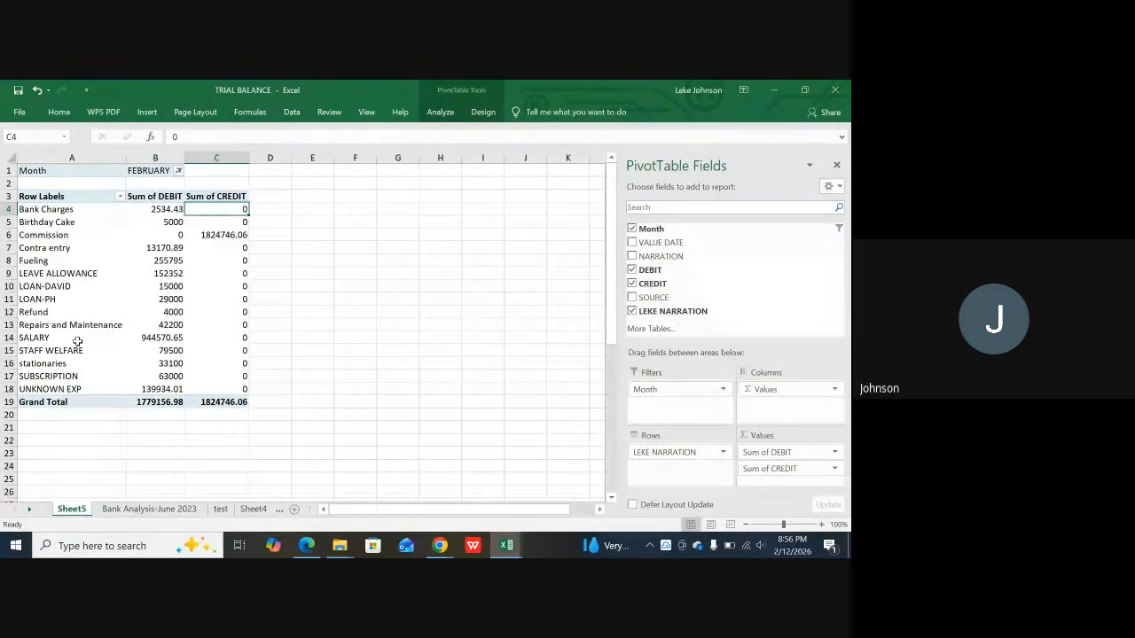
scroll(228, 266, "down", 1)
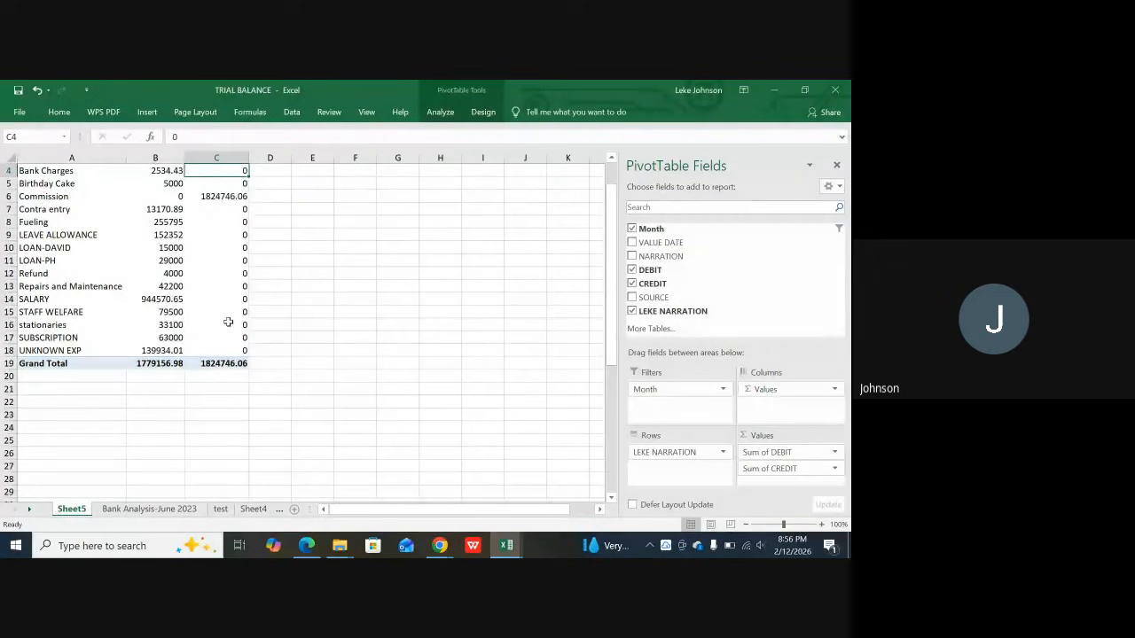
scroll(228, 323, "up", 1)
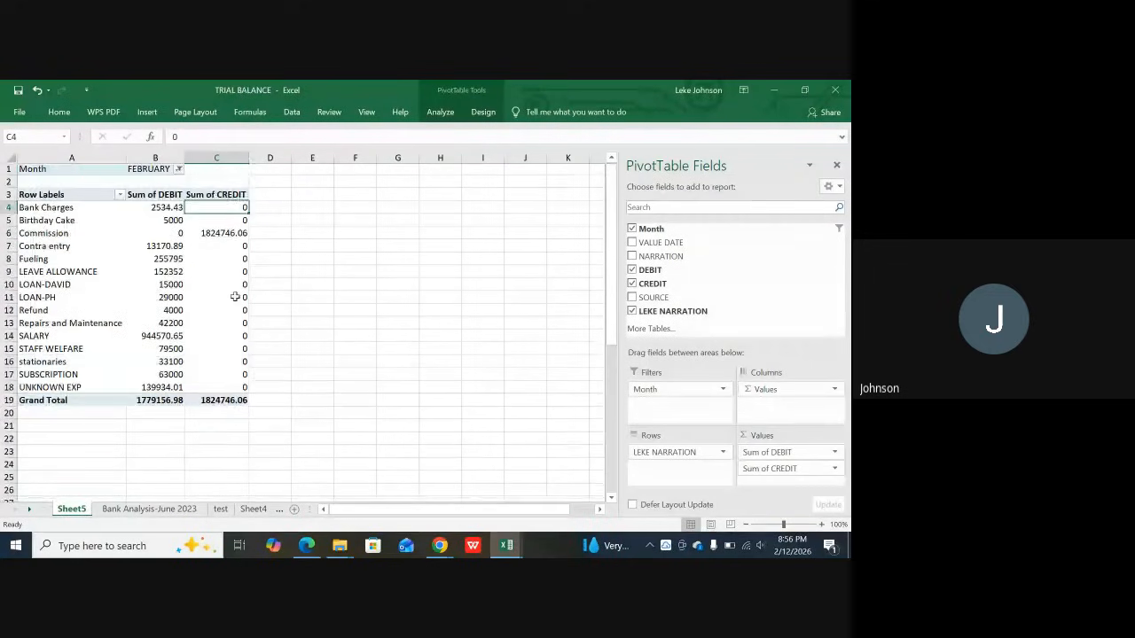
Step: Filter the PivotTable's Month to MARCH to view that month's debits and credits by category
left_click(178, 171)
left_click(55, 238)
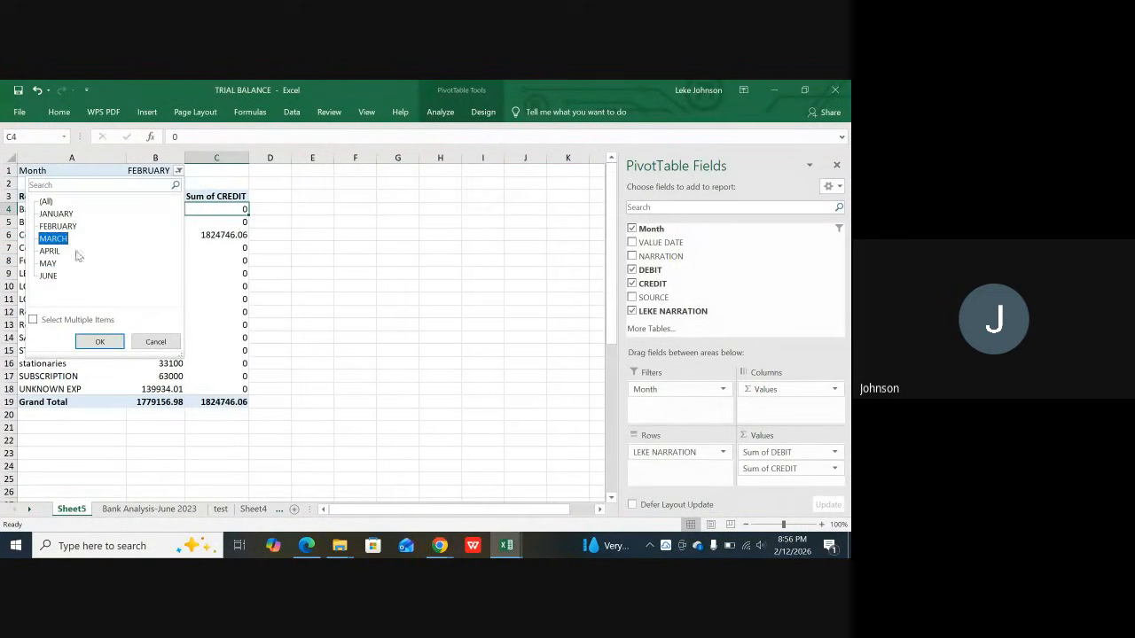
left_click(101, 340)
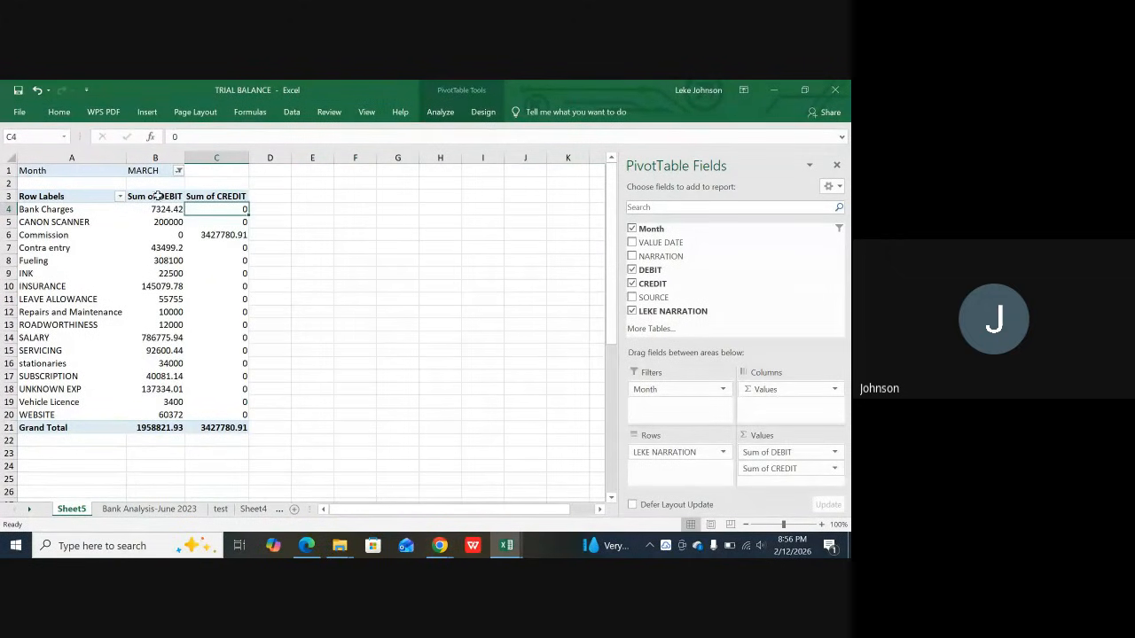
Step: Switch the PivotTable's Month filter to APRIL and look through the category sums down to the Grand Total
left_click(180, 172)
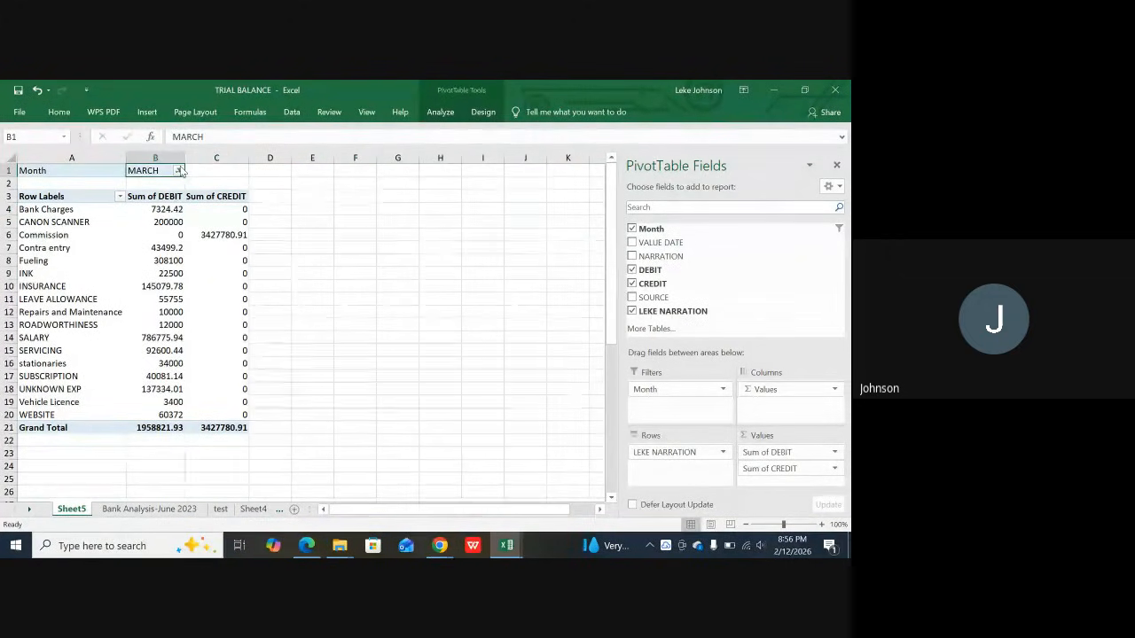
left_click(179, 171)
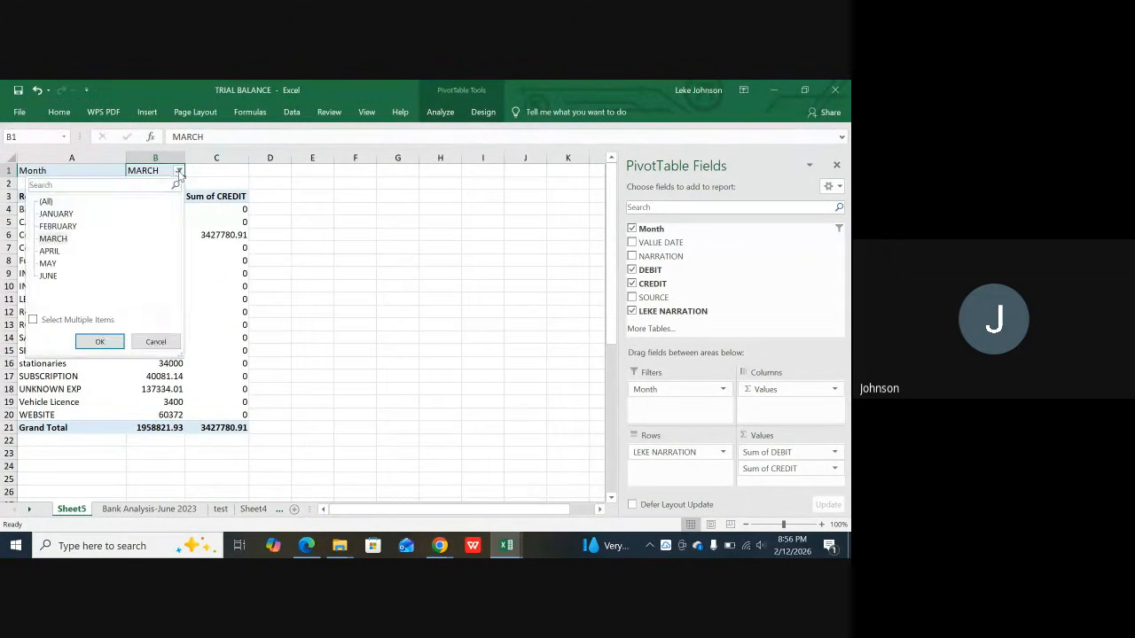
left_click(51, 252)
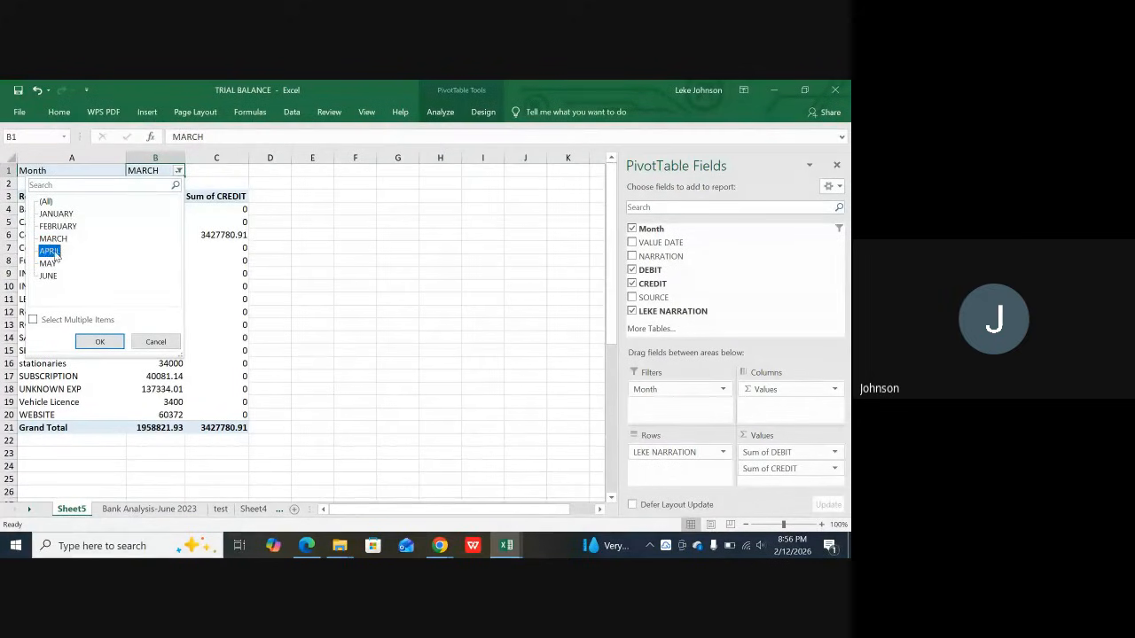
left_click(99, 342)
scroll(297, 330, "down", 3)
scroll(277, 330, "up", 3)
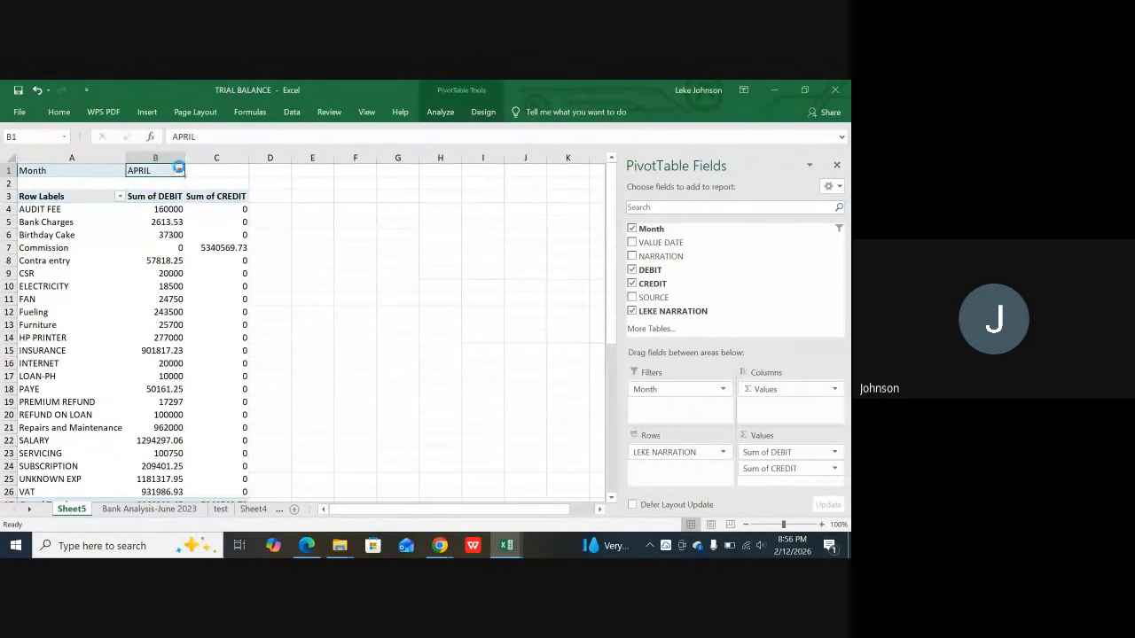
Step: Show only MAY in the PivotTable through the Month filter
left_click(180, 172)
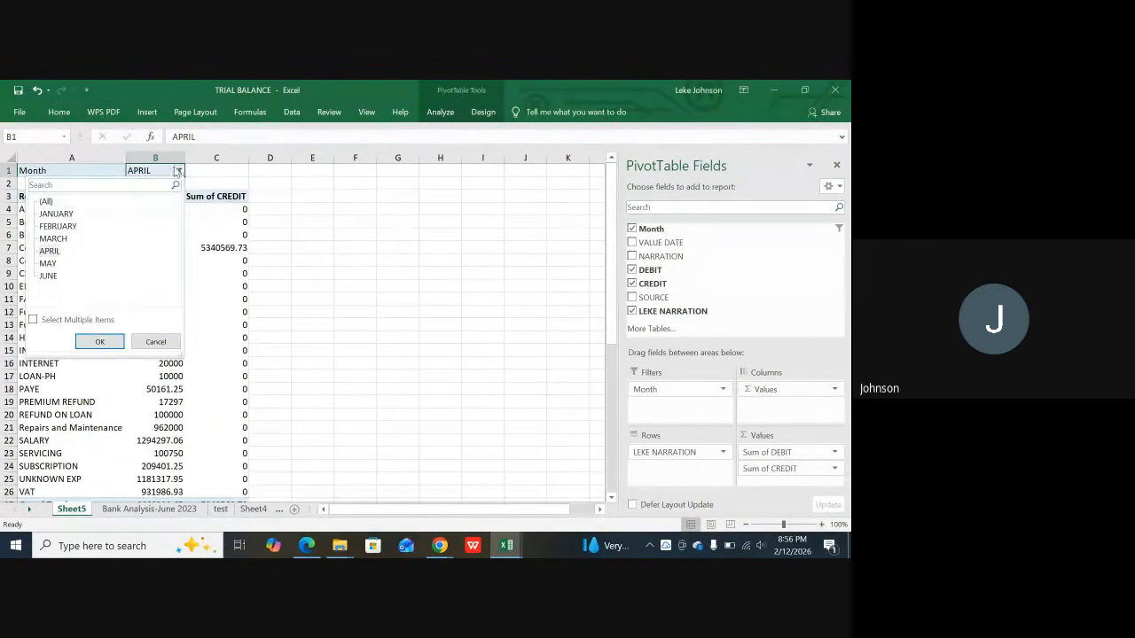
left_click(49, 263)
left_click(100, 342)
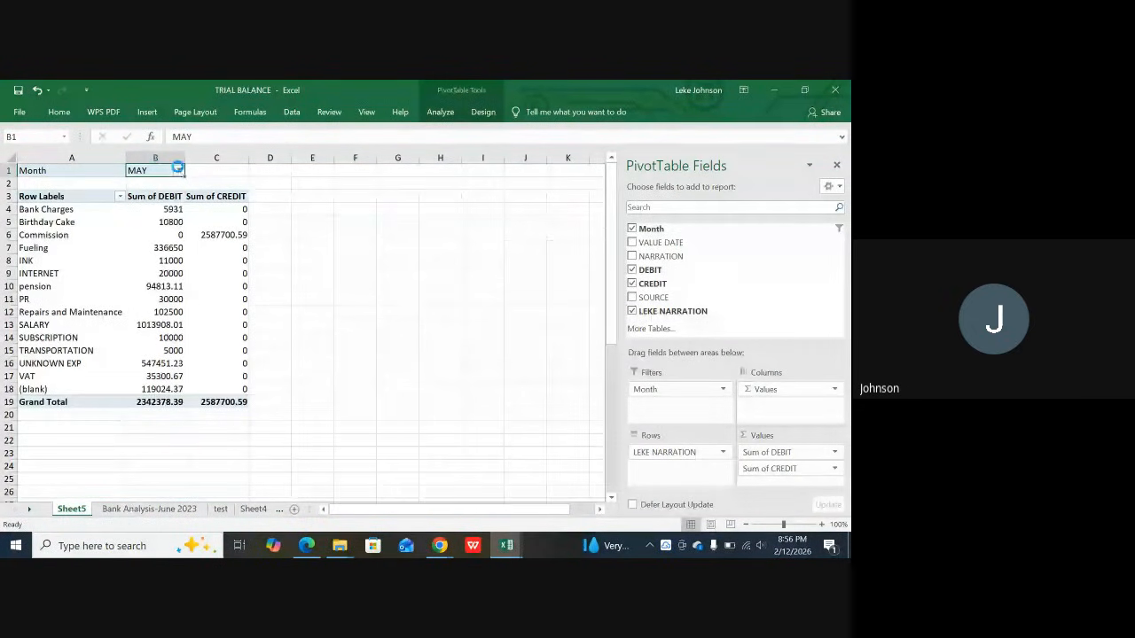
Step: Set the PivotTable's Month filter to JUNE and review the Sum of DEBIT and Sum of CREDIT columns
left_click(179, 170)
left_click(48, 276)
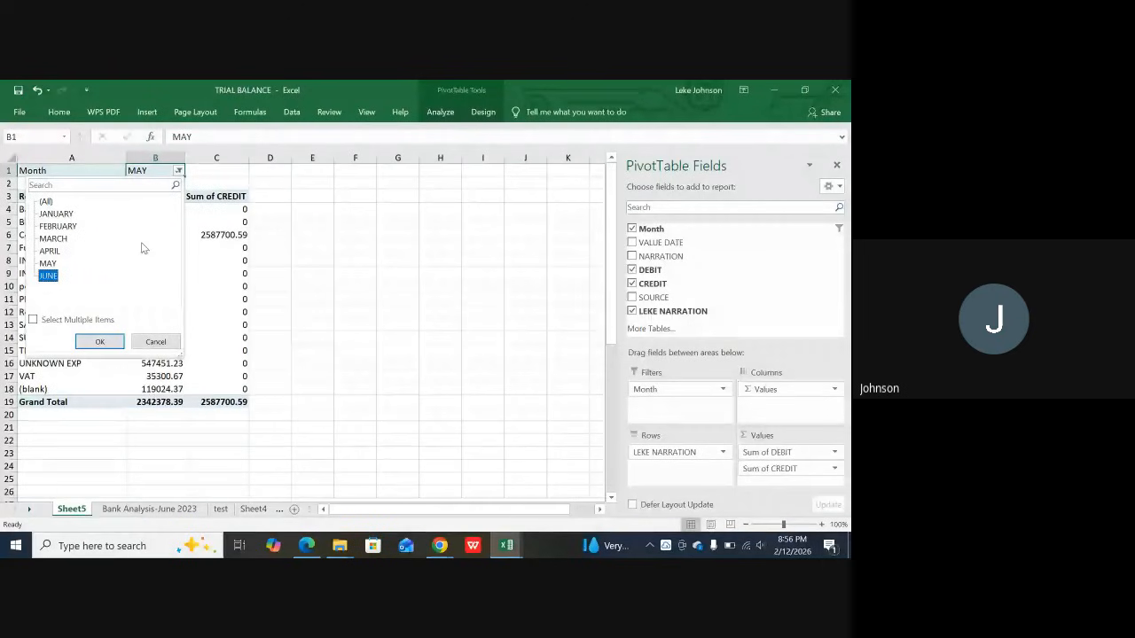
left_click(100, 342)
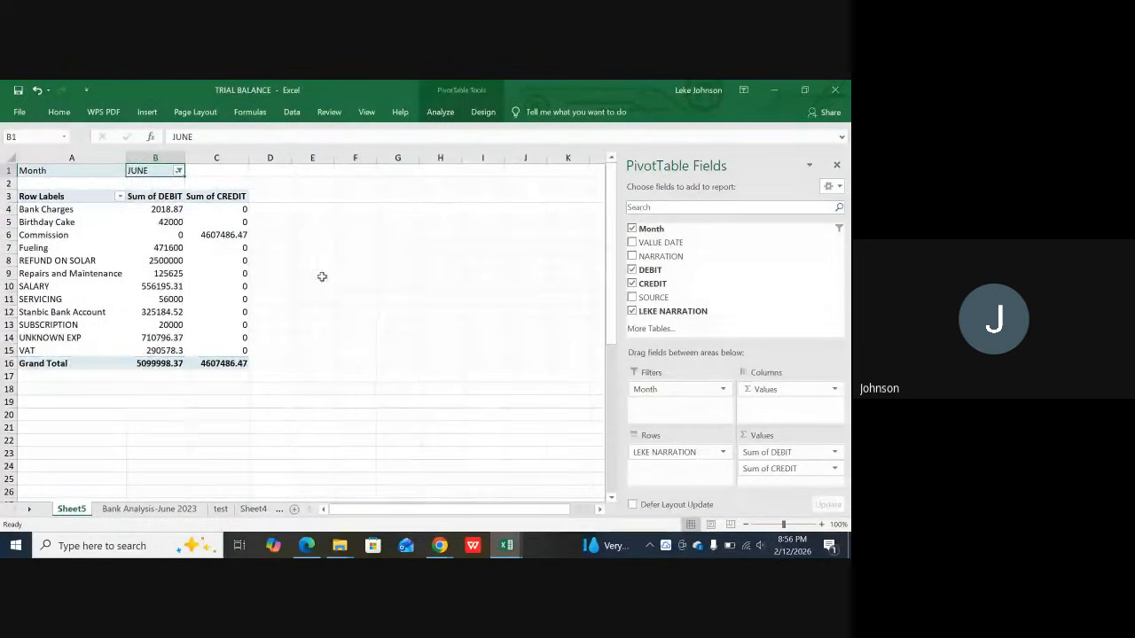
scroll(342, 276, "down", 2)
scroll(351, 266, "up", 2)
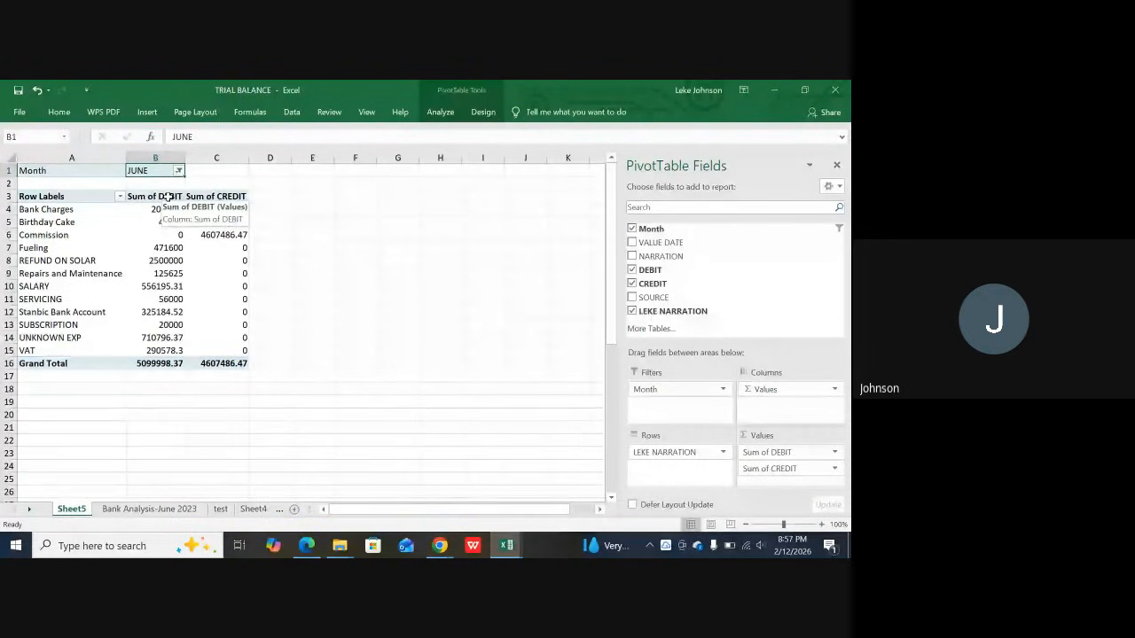
left_click(139, 200)
left_click(210, 197)
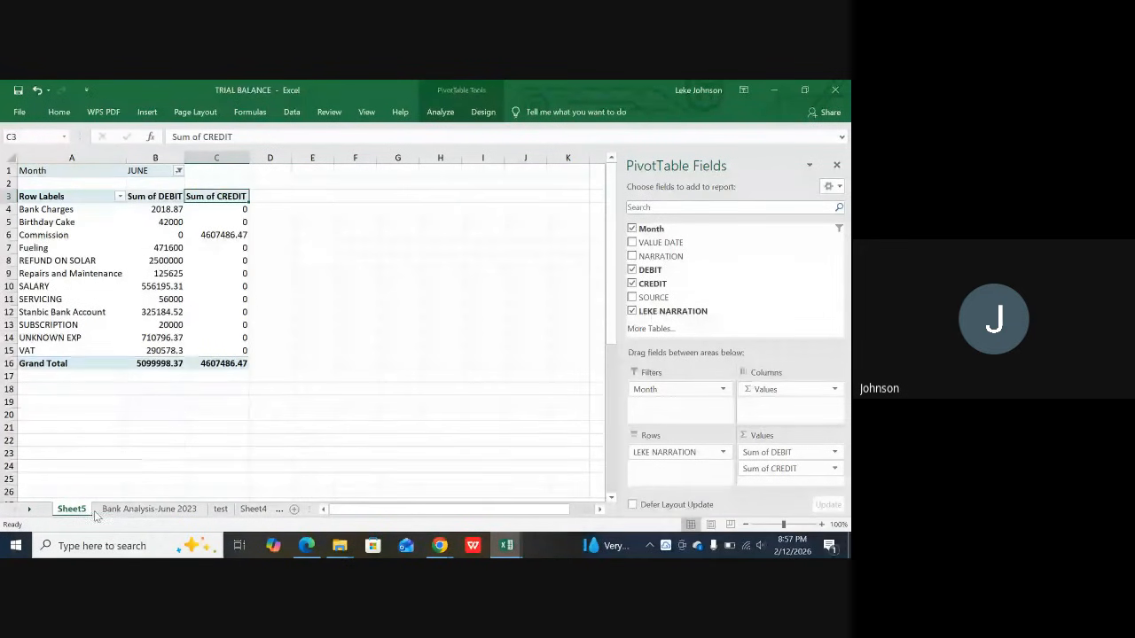
Step: View the Bank Analysis-June 2023 sheet, and inspect the credit and debit total formulas in E11 and D11 of the test sheet
left_click(149, 508)
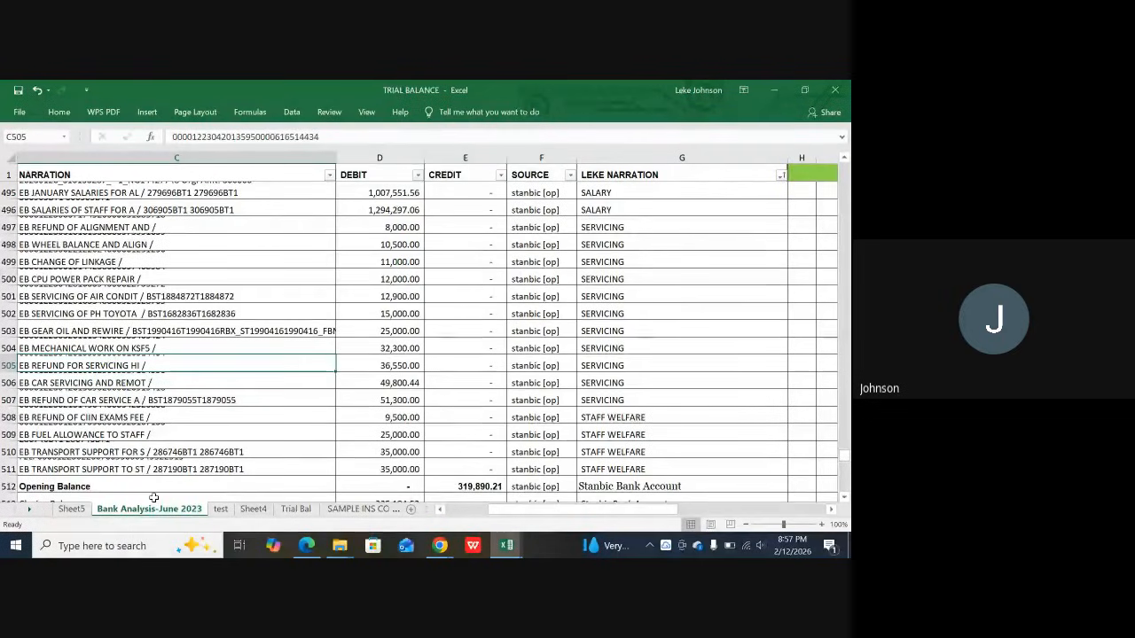
left_click(221, 510)
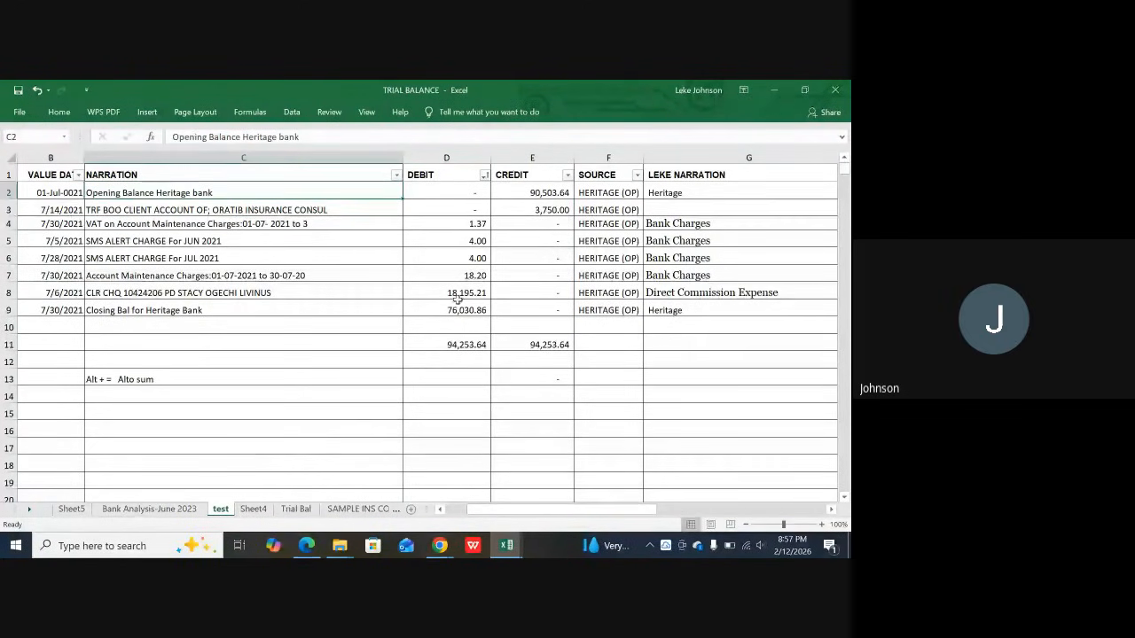
left_click(498, 343)
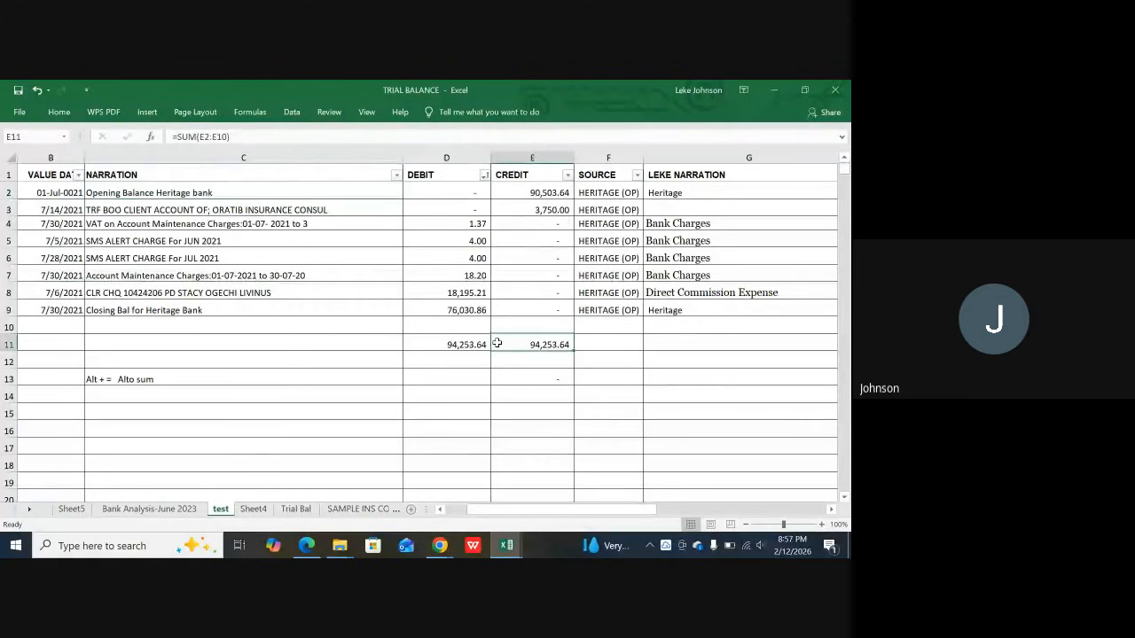
left_click(459, 344)
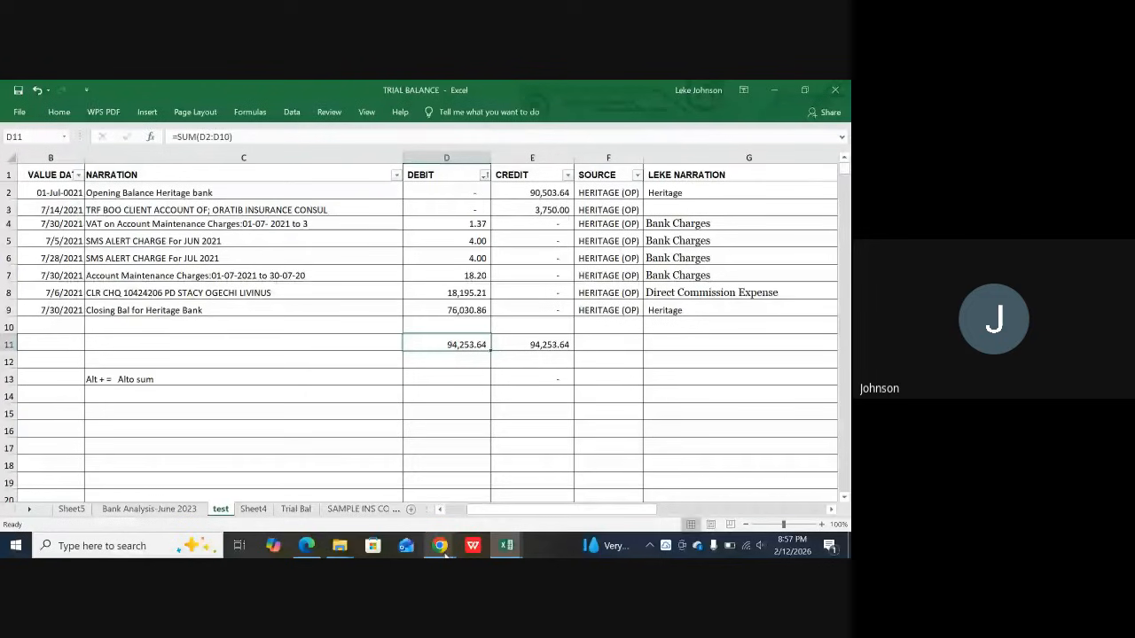
Step: Switch to the Google Meet call in Chrome and show the list of raised hands
mouse_move(444, 547)
left_click(362, 499)
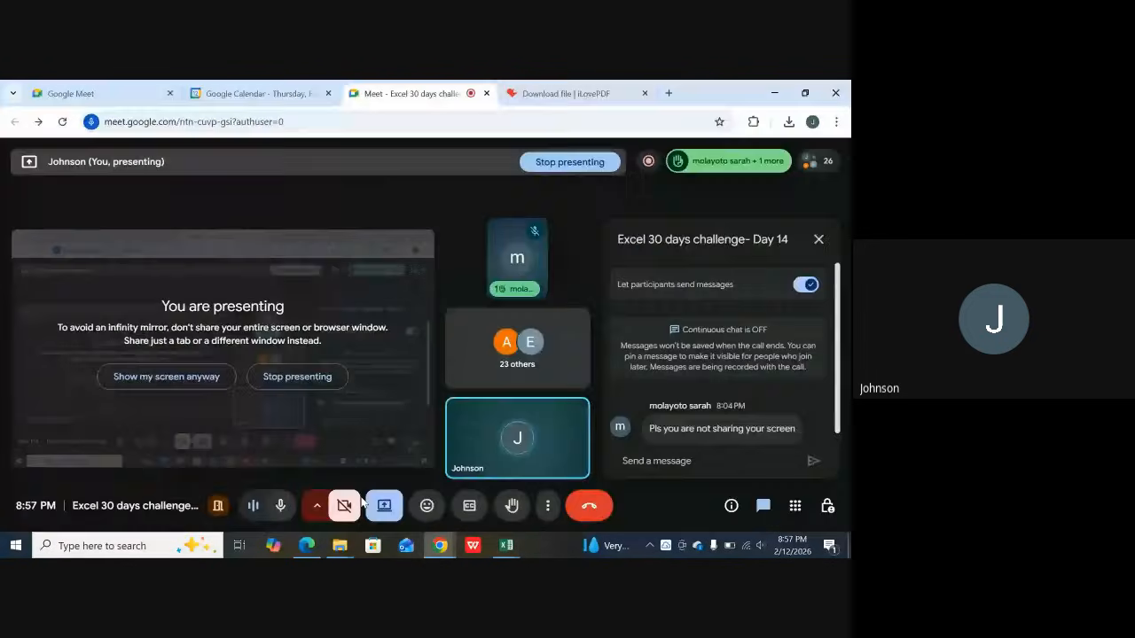
mouse_move(480, 427)
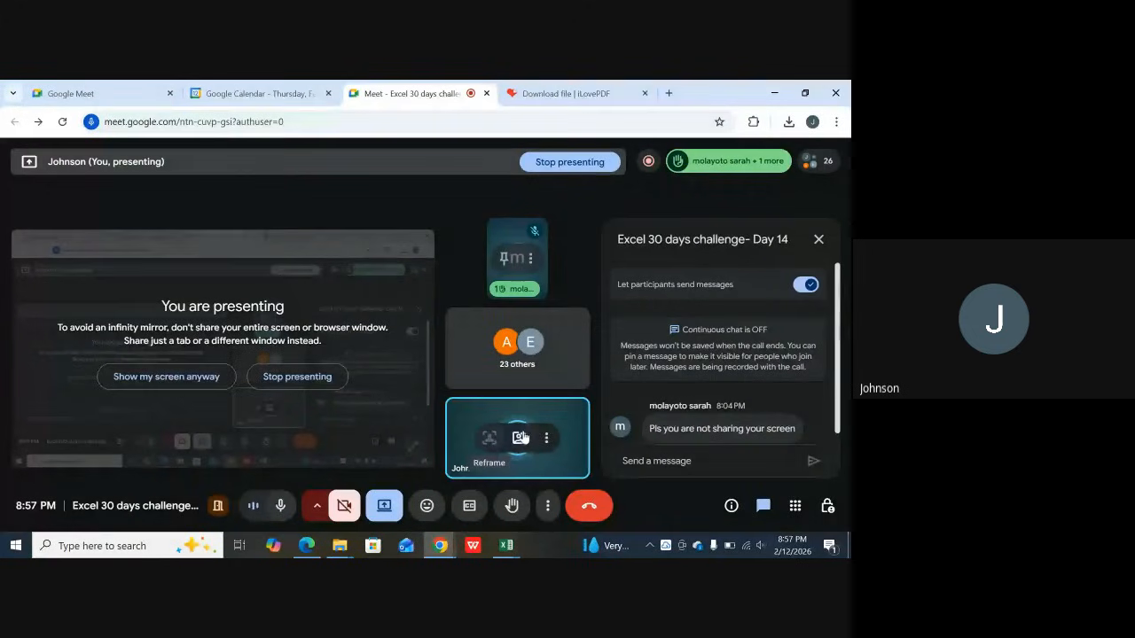
scroll(678, 407, "down", 2)
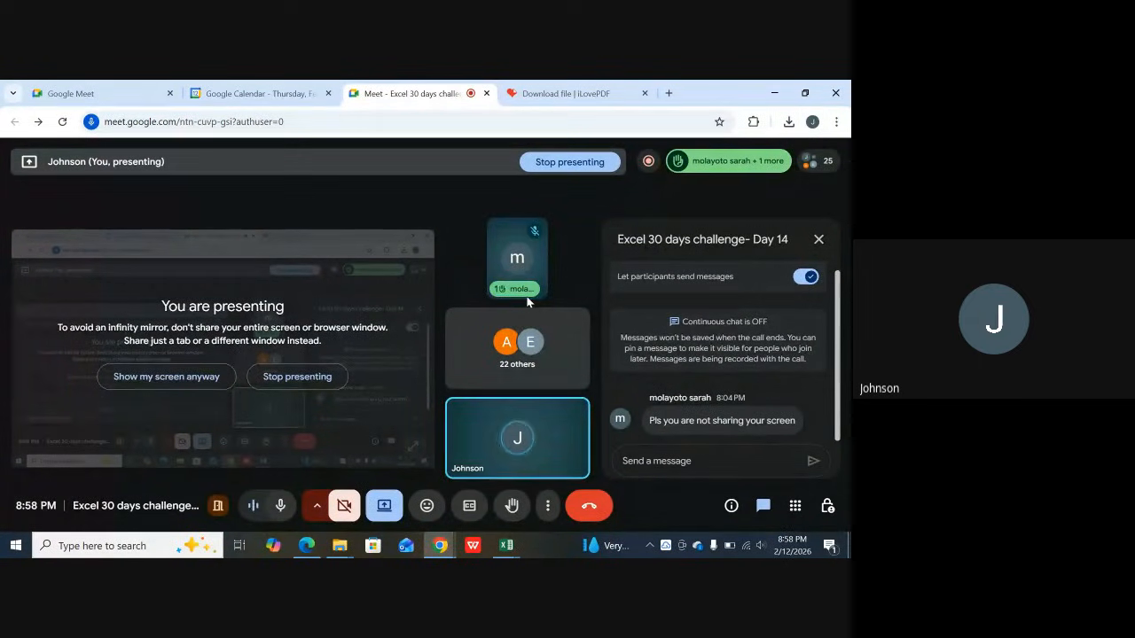
left_click(712, 164)
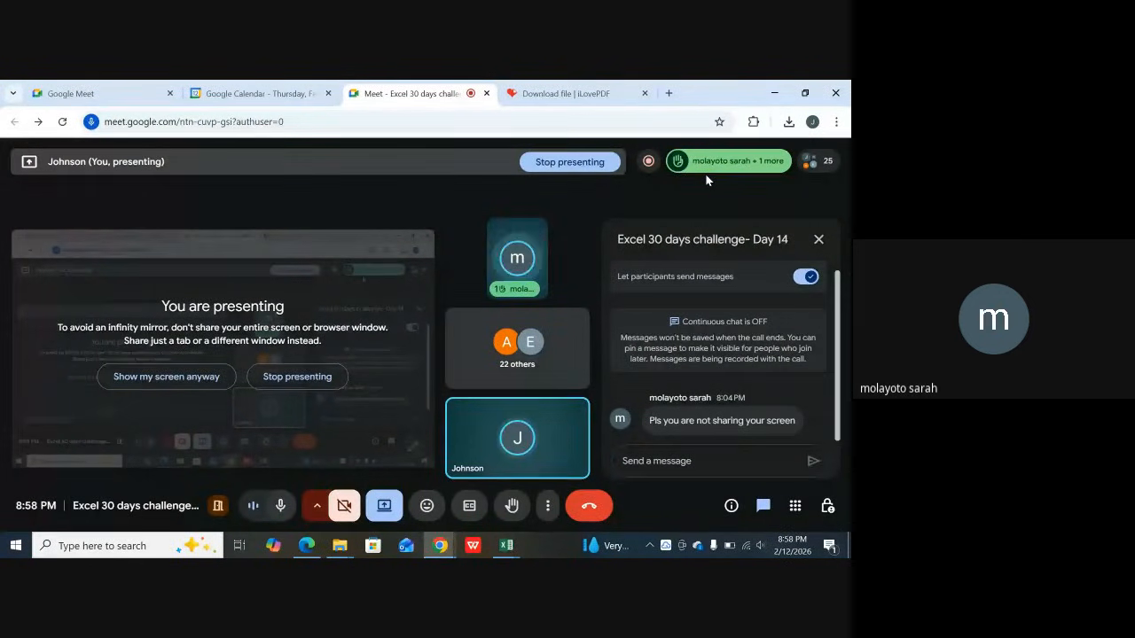
mouse_move(707, 178)
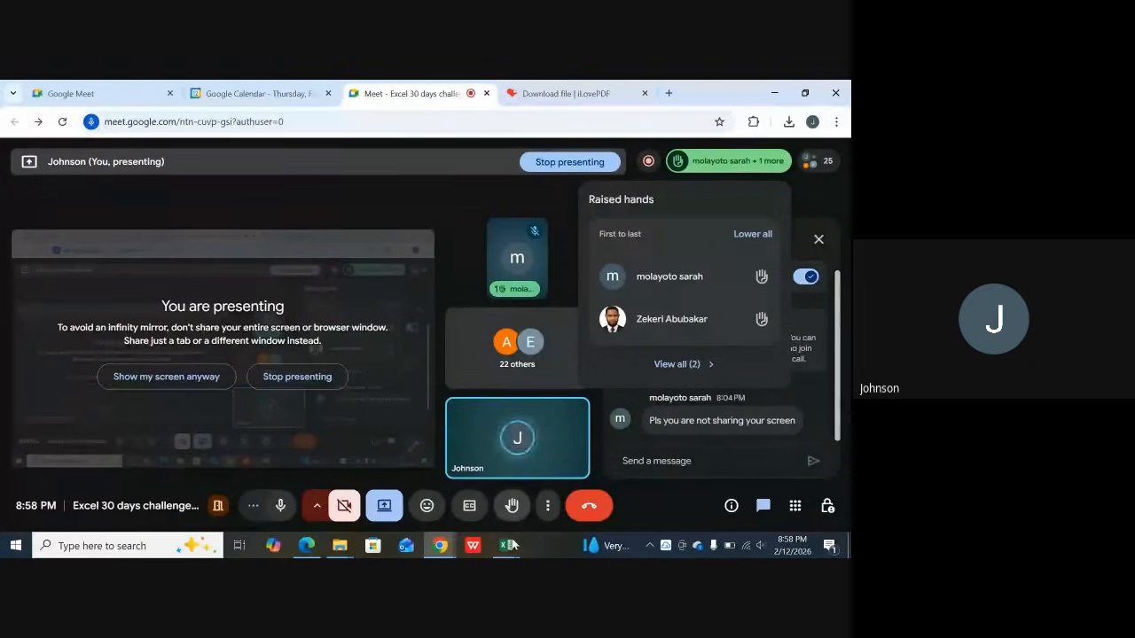
Step: View the January Heritage Bank Operation Bank Statement workbook in Excel, and return to the Bank Analysis-June 2023 sheet of the TRIAL BALANCE workbook
mouse_move(509, 544)
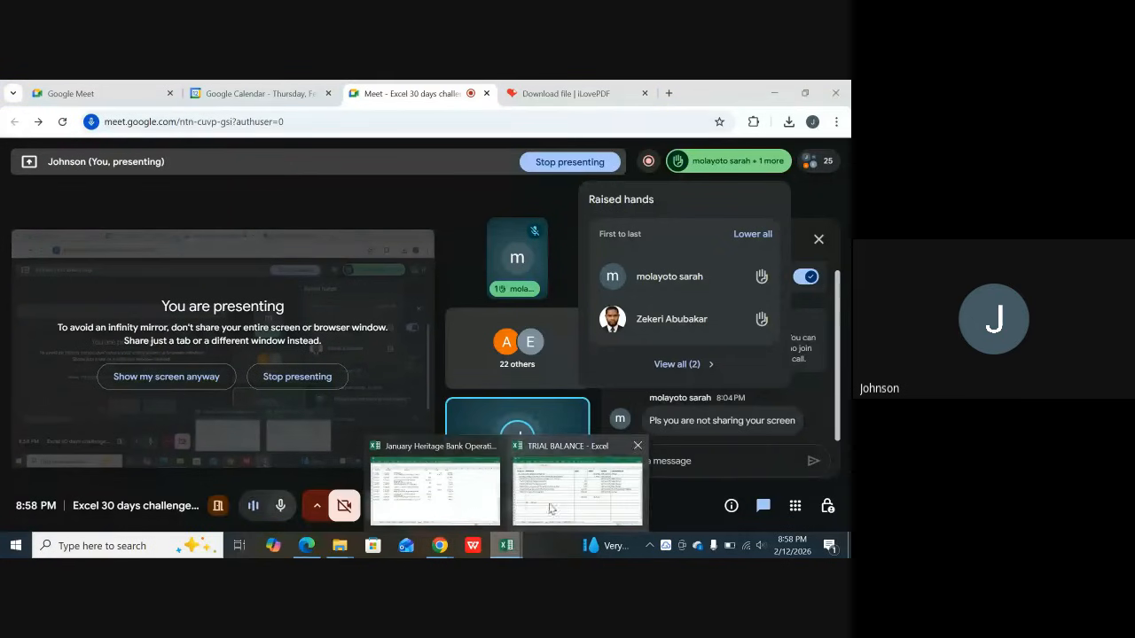
left_click(432, 501)
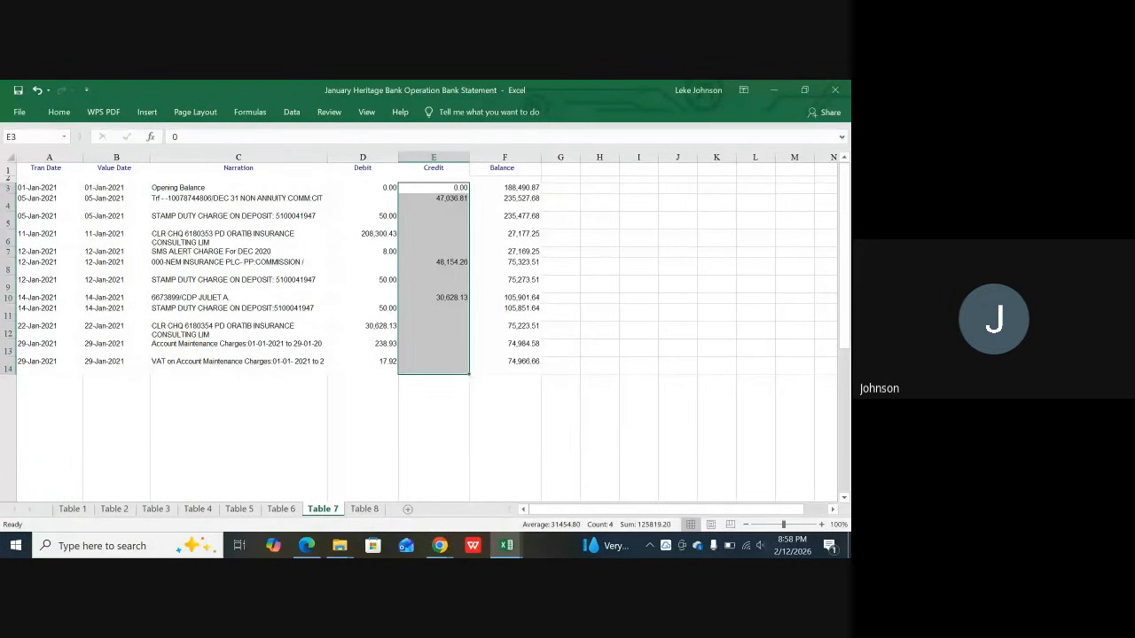
left_click(506, 545)
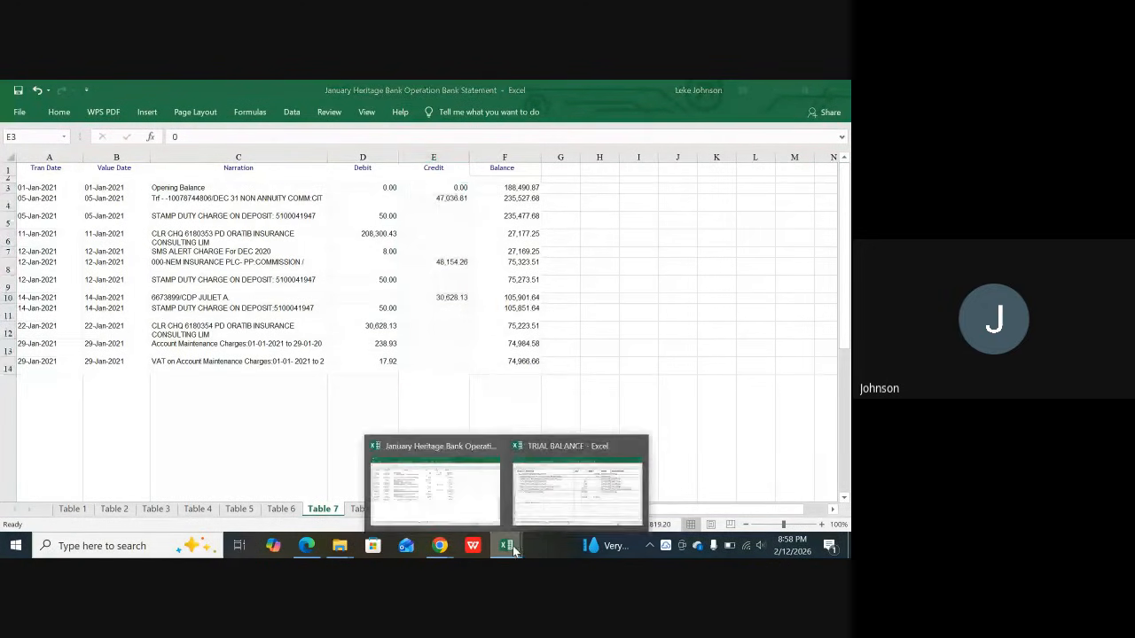
mouse_move(564, 506)
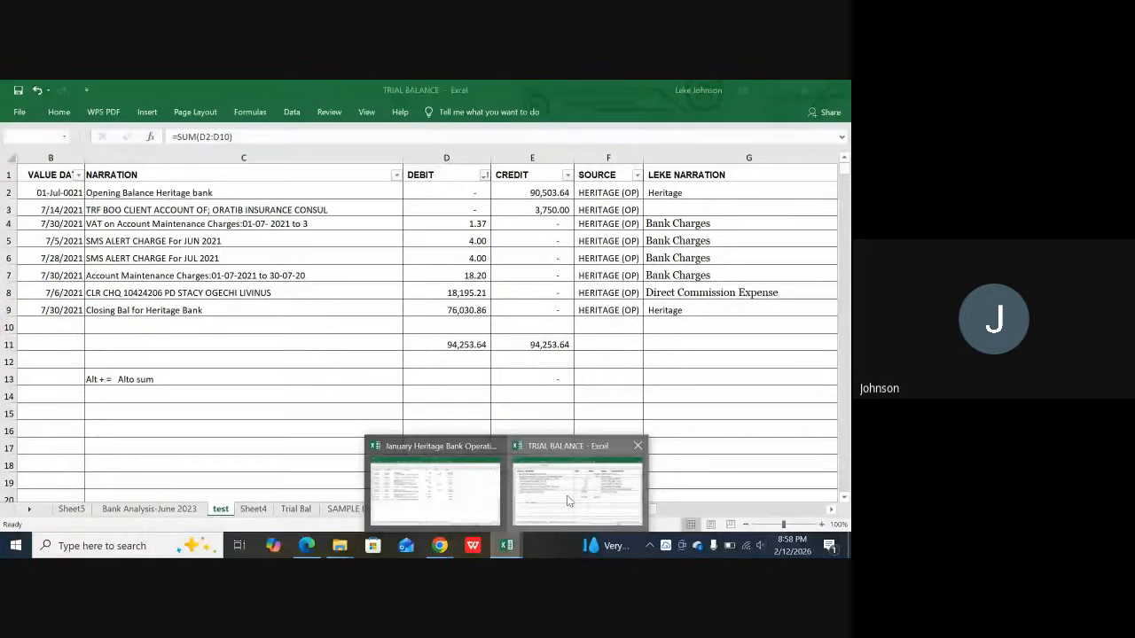
left_click(568, 502)
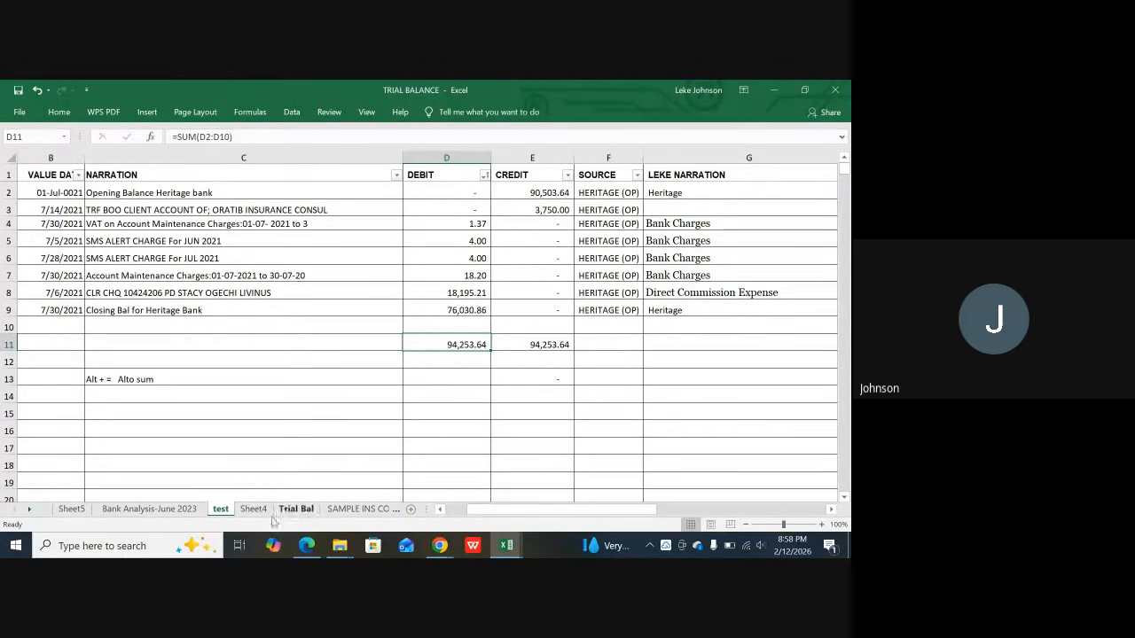
left_click(161, 510)
scroll(557, 245, "up", 3)
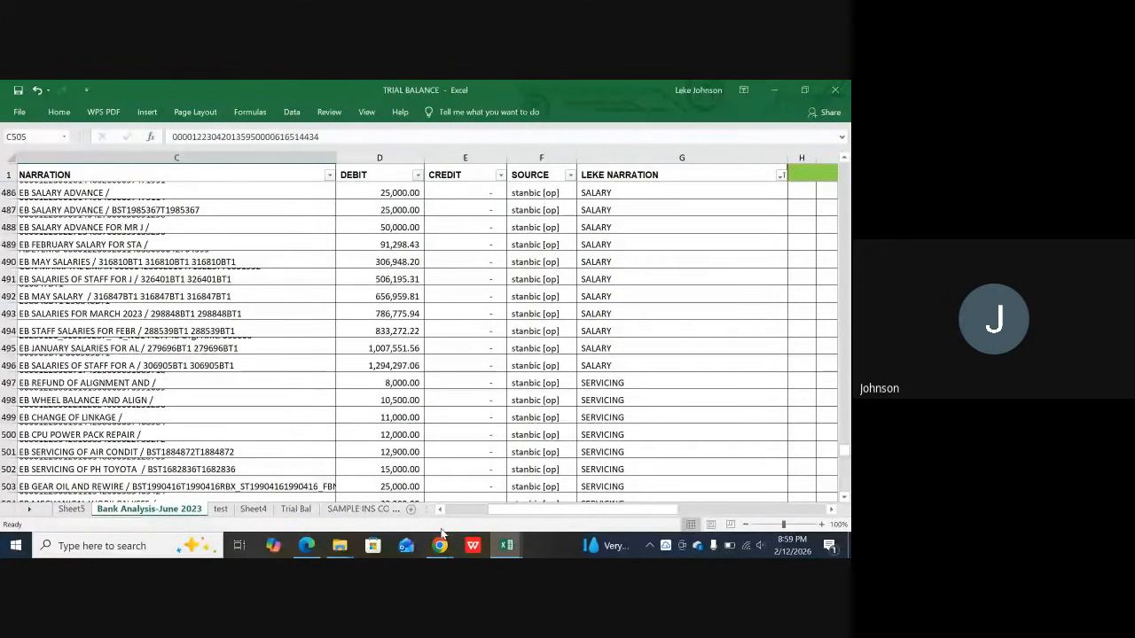
Step: Check the Google Meet call in Chrome and return to the TRIAL BALANCE workbook in Excel
mouse_move(440, 545)
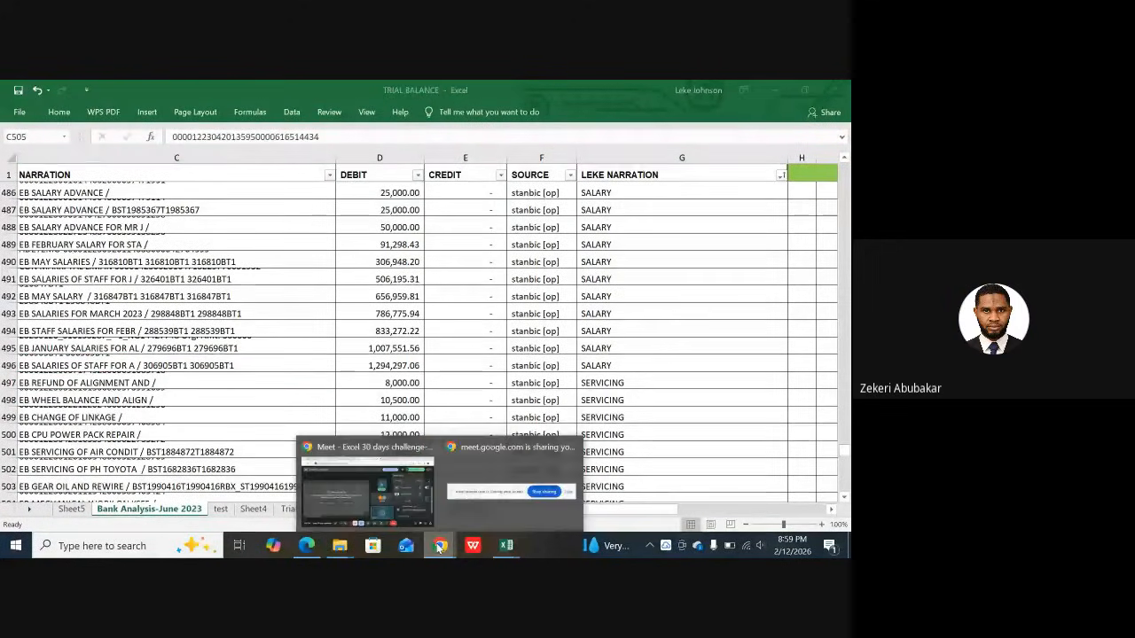
left_click(370, 505)
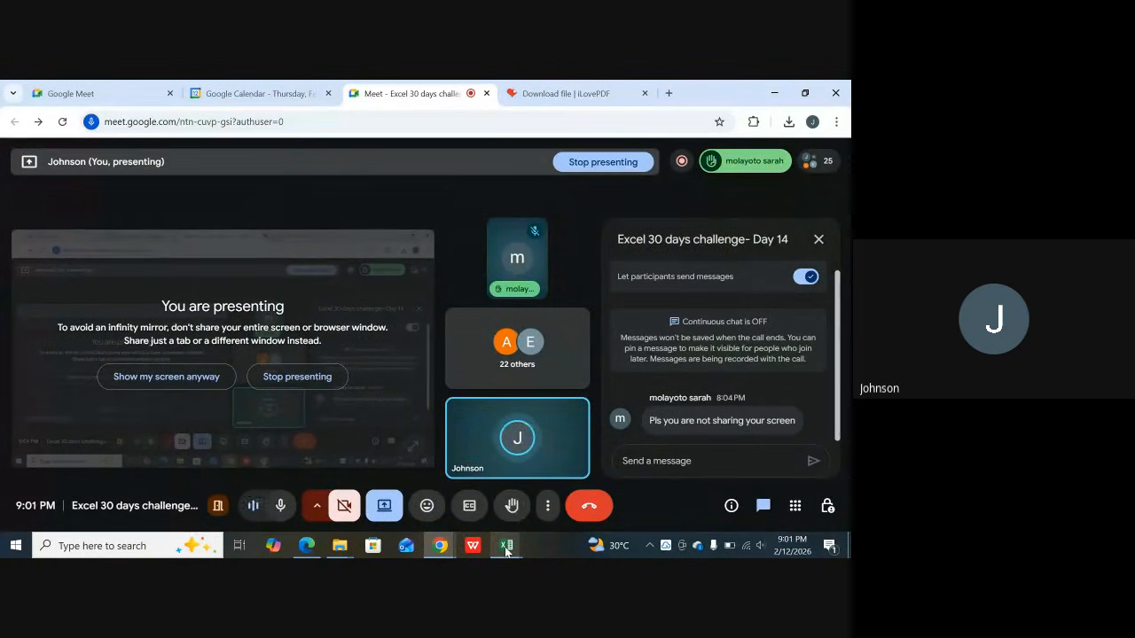
mouse_move(507, 543)
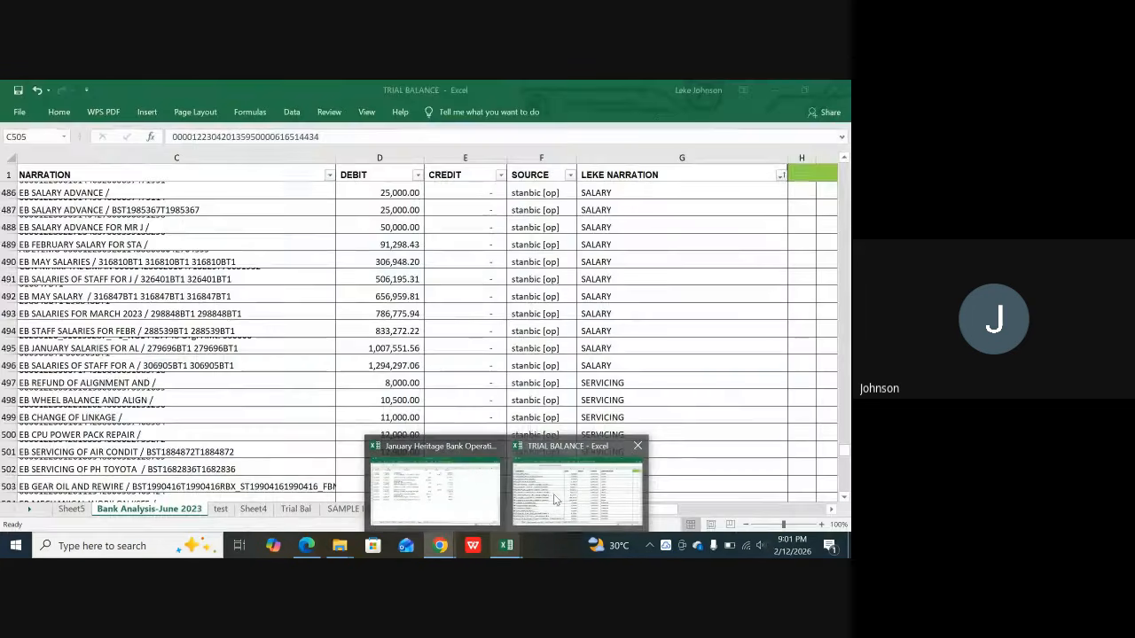
left_click(554, 494)
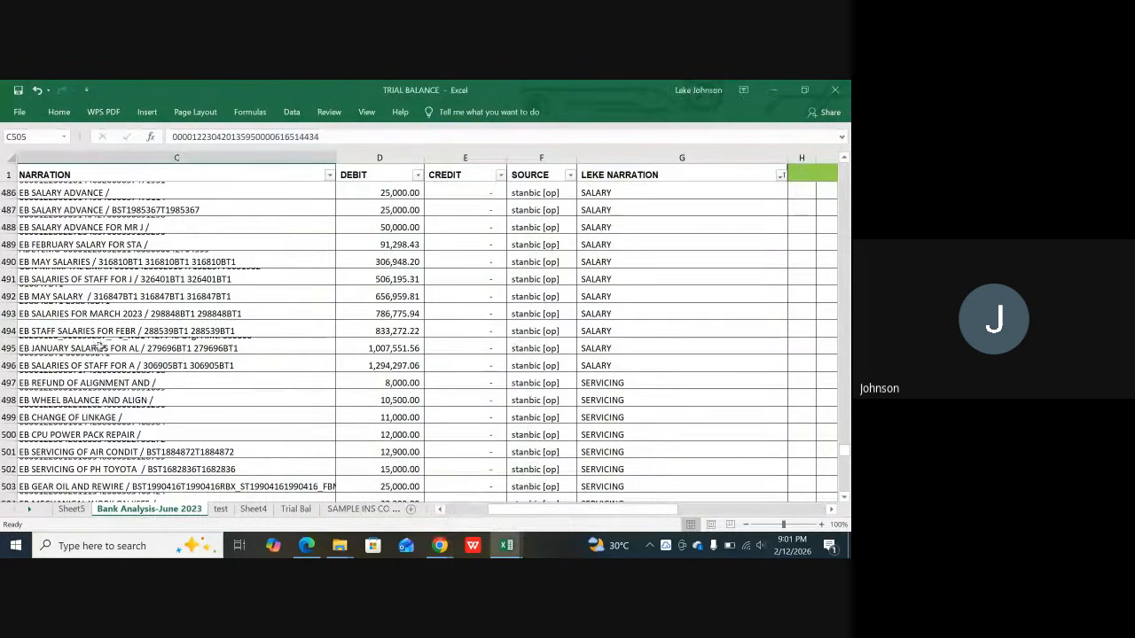
Step: Review the debits, credits and assigned narrations in the Bank Analysis-June 2023 sheet, from the salary rows back up to the bank charges
scroll(387, 282, "up", 2)
scroll(387, 282, "up", 7)
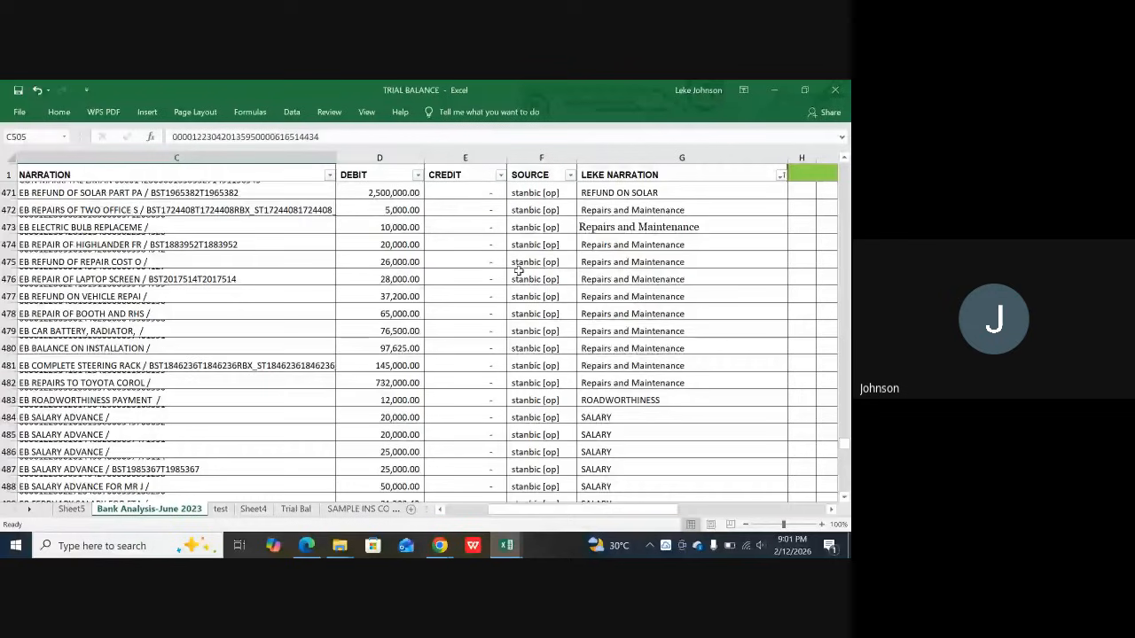
scroll(527, 269, "up", 9)
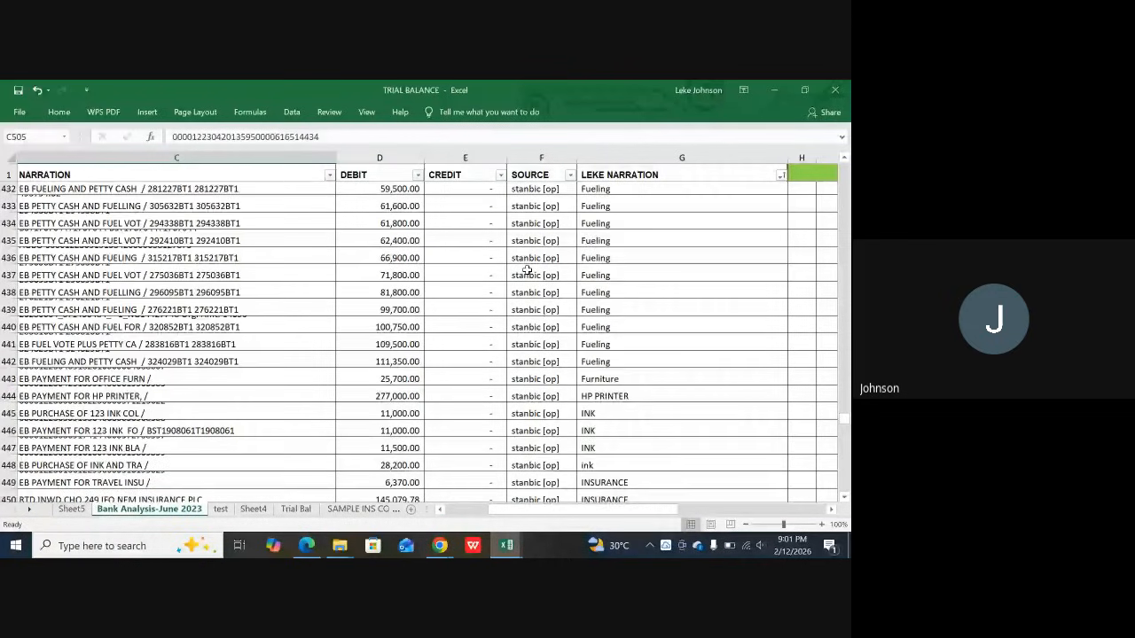
scroll(526, 269, "up", 11)
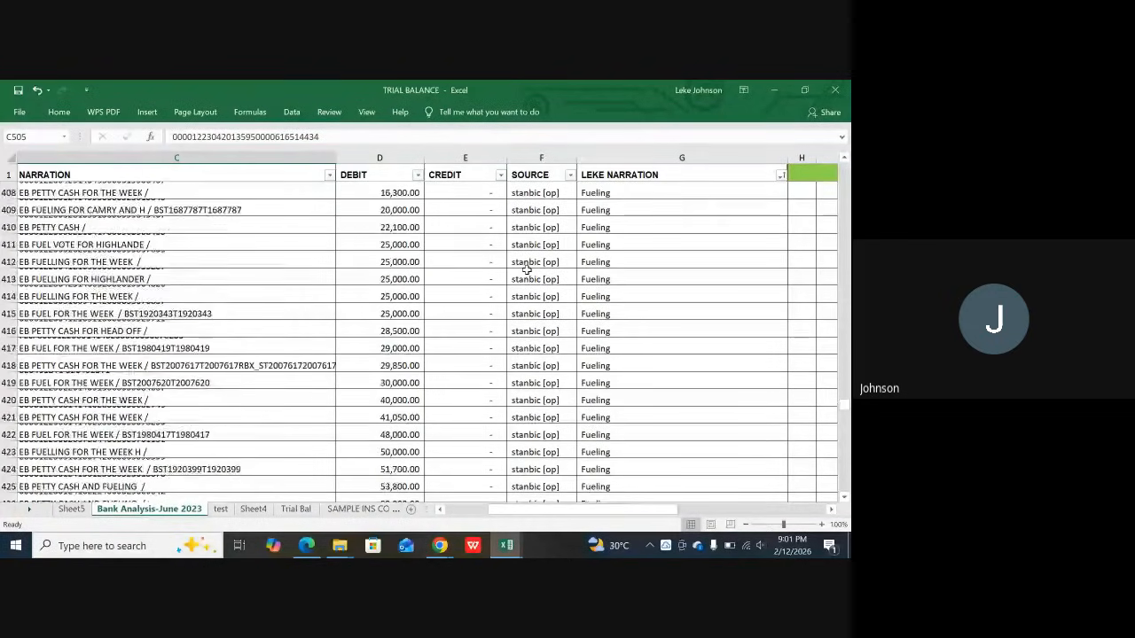
scroll(545, 266, "up", 8)
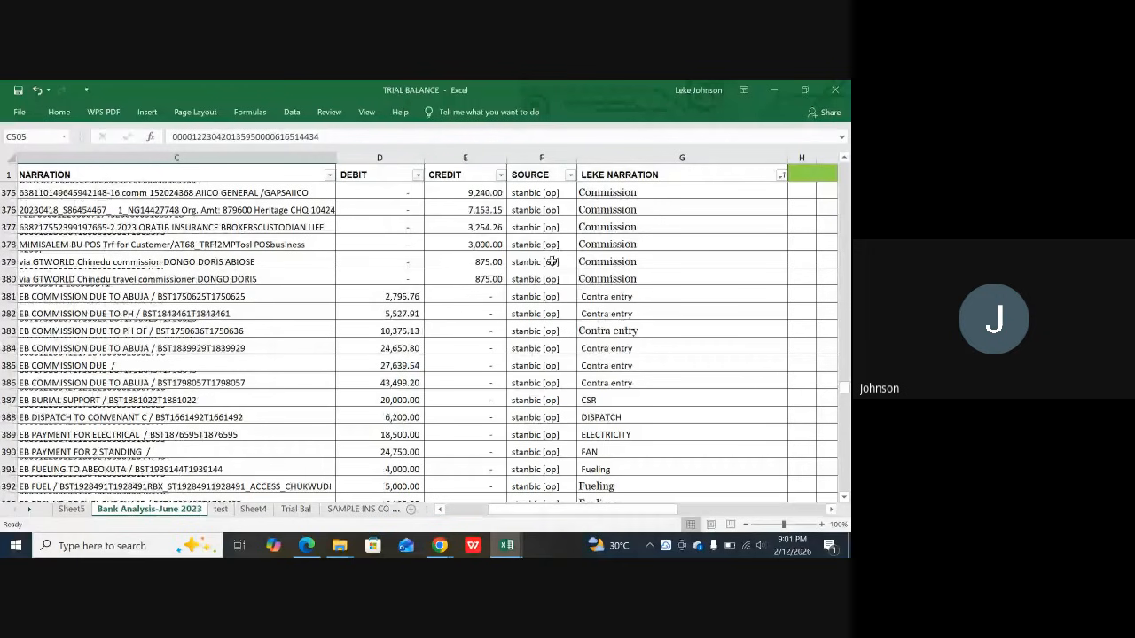
scroll(552, 262, "up", 20)
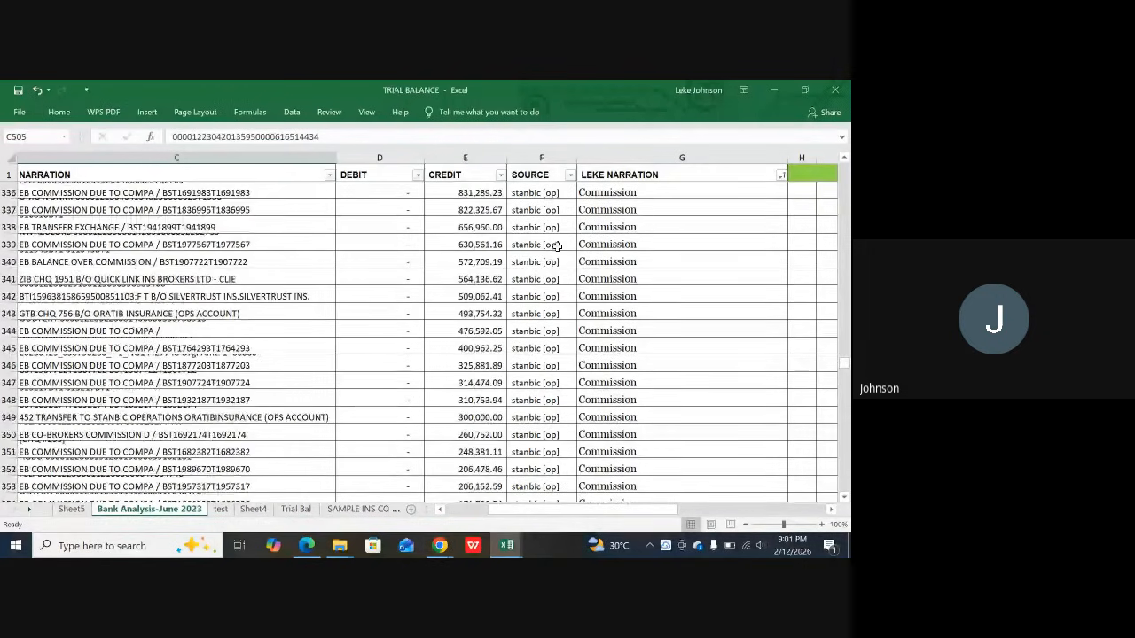
scroll(556, 246, "up", 20)
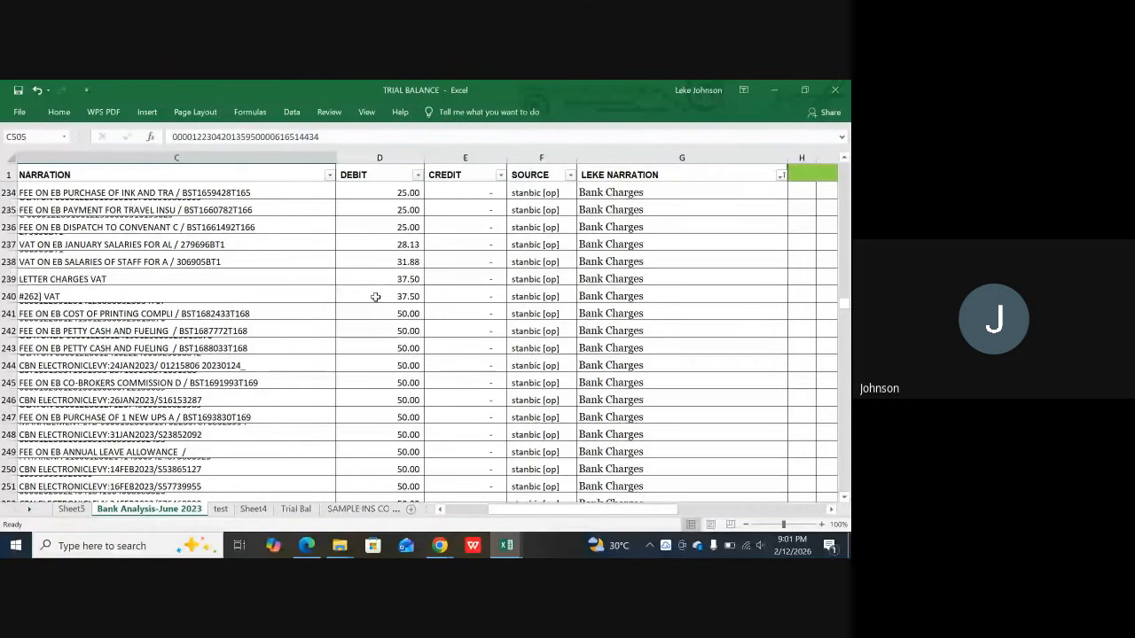
scroll(700, 242, "up", 8)
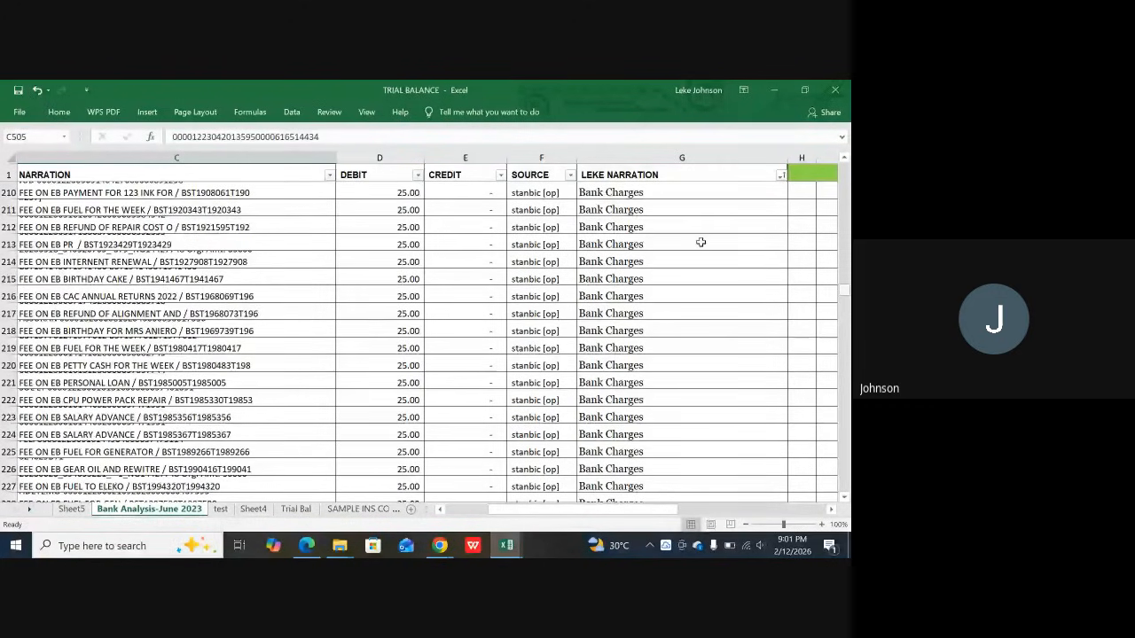
scroll(620, 235, "up", 8)
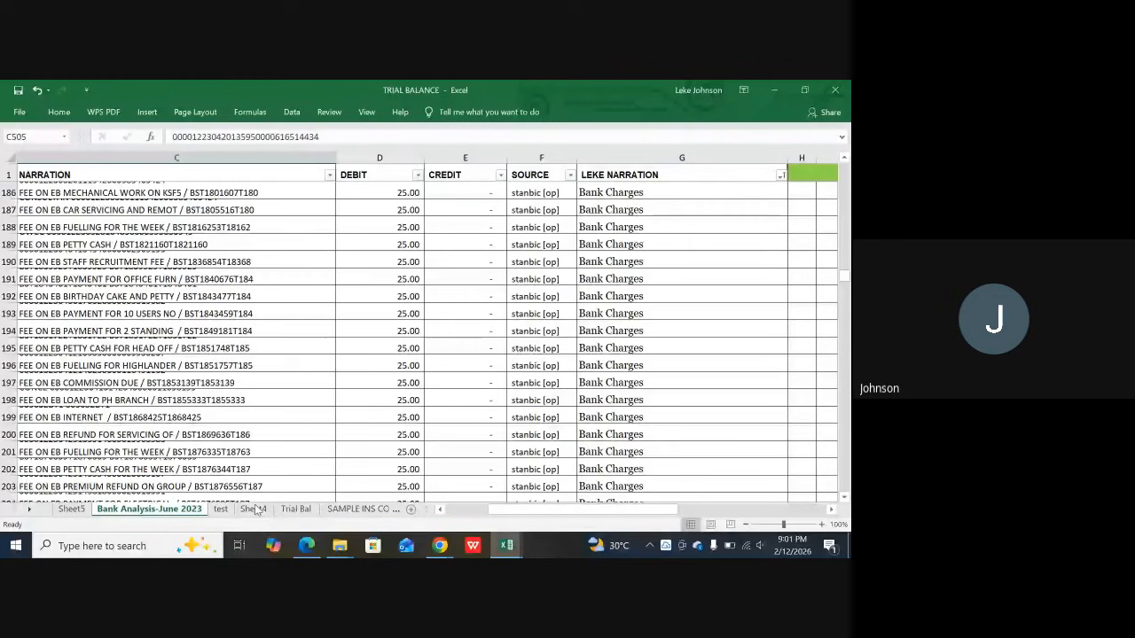
Step: Inspect the DR formula for Advertisement in F4 of the Trial Bal sheet, and return to the Bank Analysis-June 2023 sheet
left_click(294, 511)
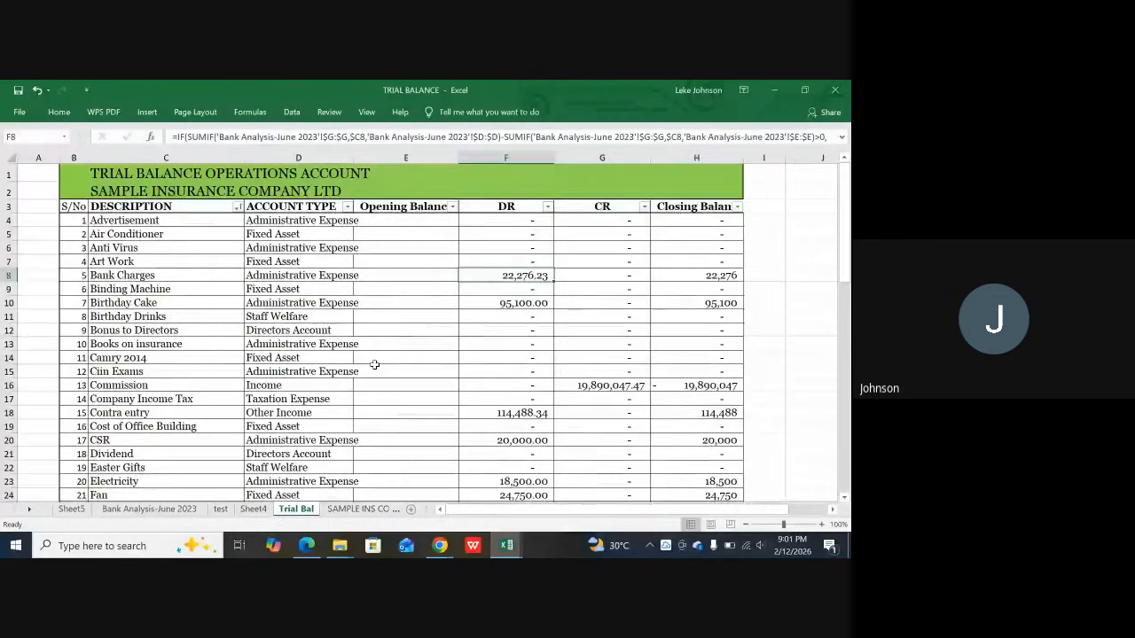
left_click(501, 221)
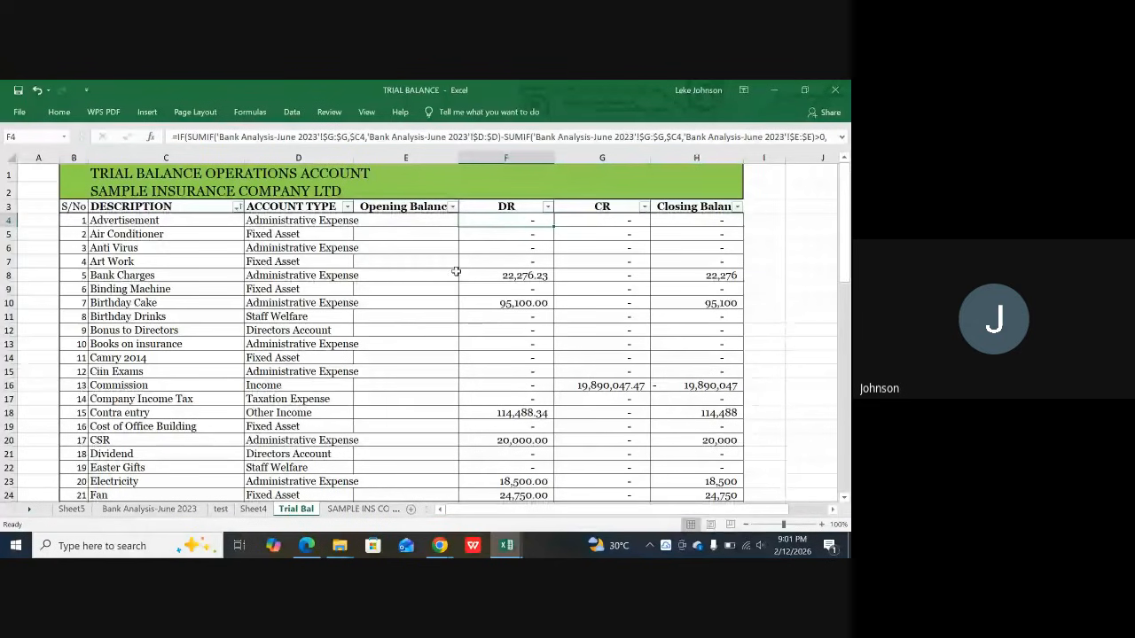
left_click(165, 512)
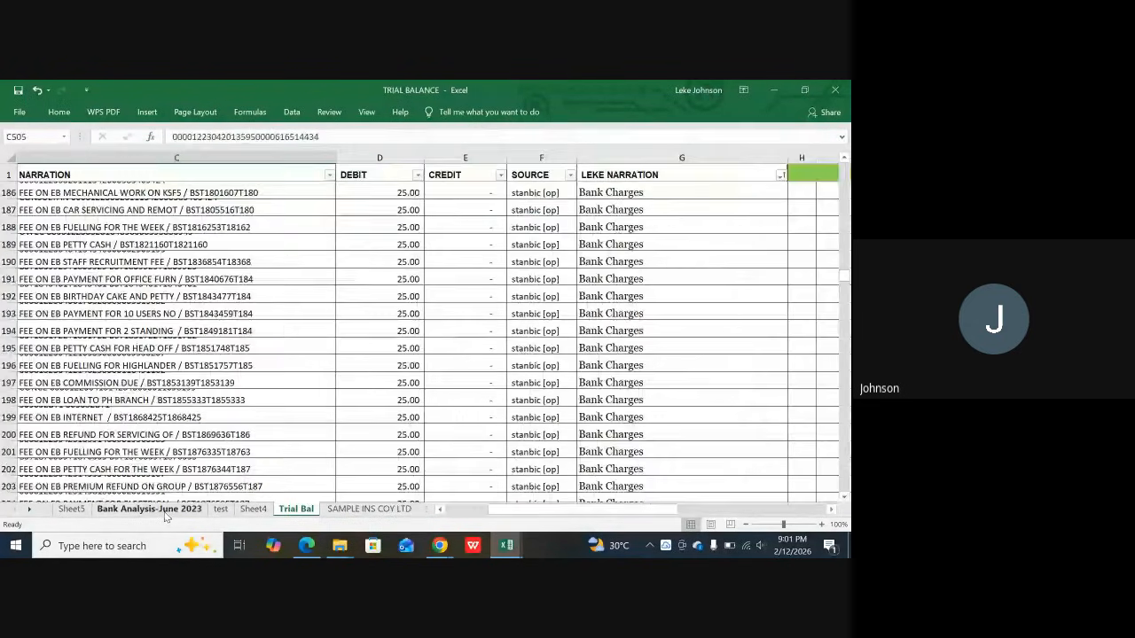
Step: Start a SUMIF formula in cell J4 of the Trial Bal sheet
left_click(294, 511)
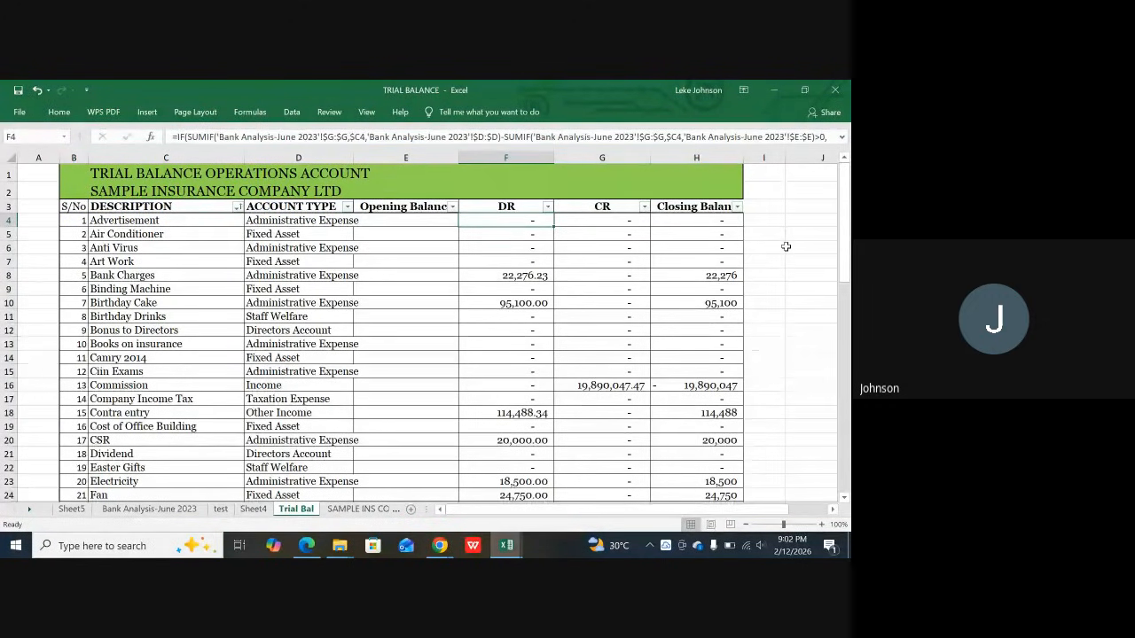
left_click(767, 223)
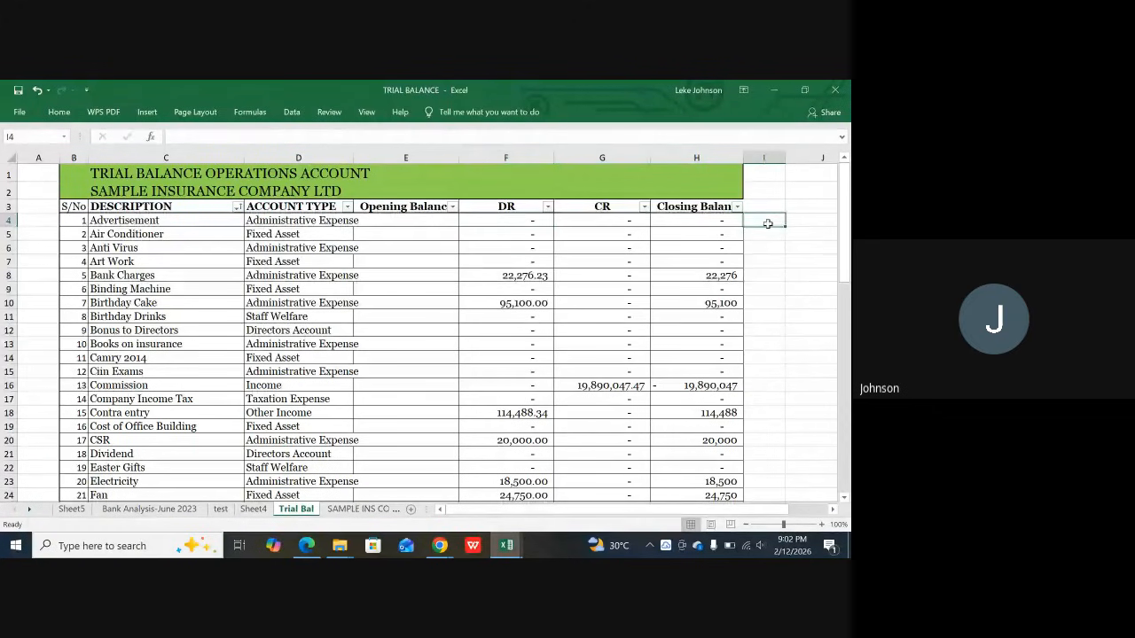
key("Right")
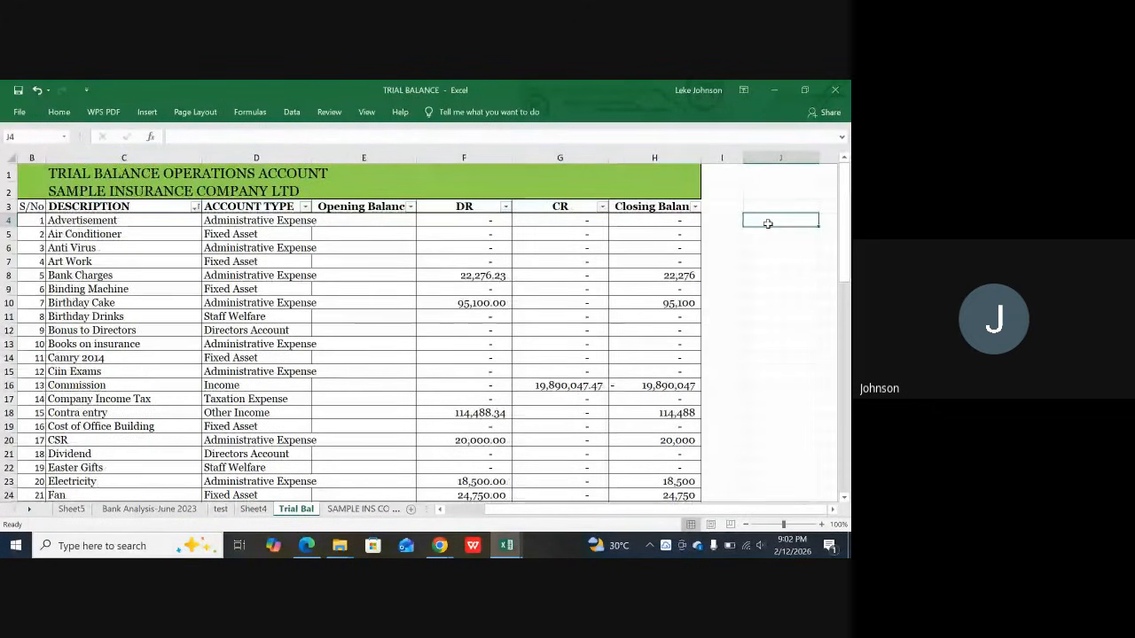
type("=u")
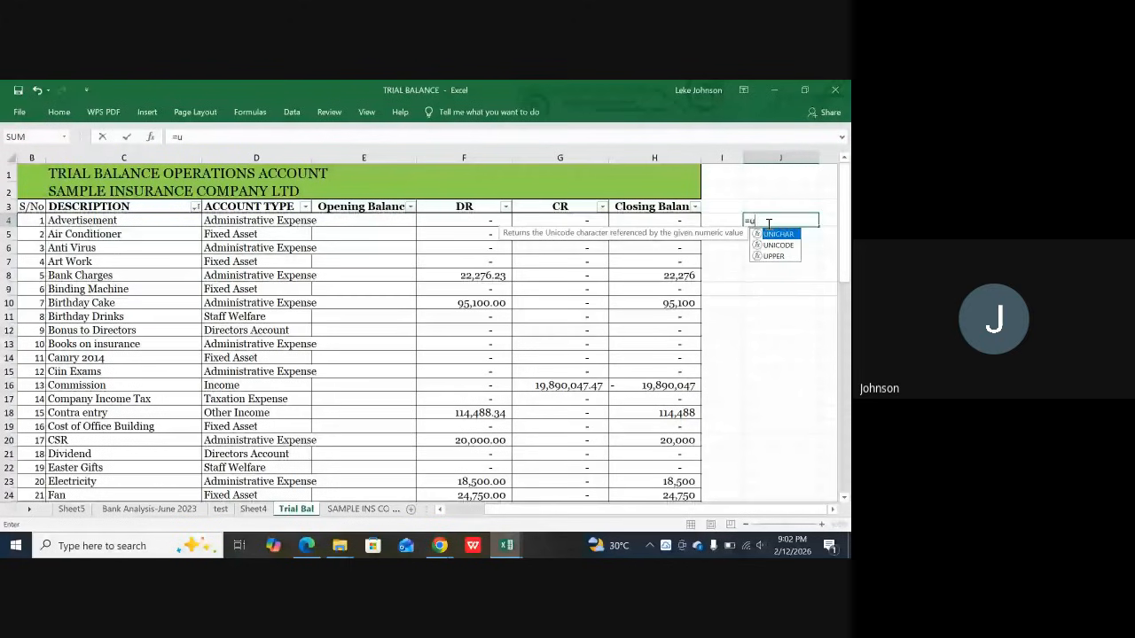
key("BackSpace")
type("sum")
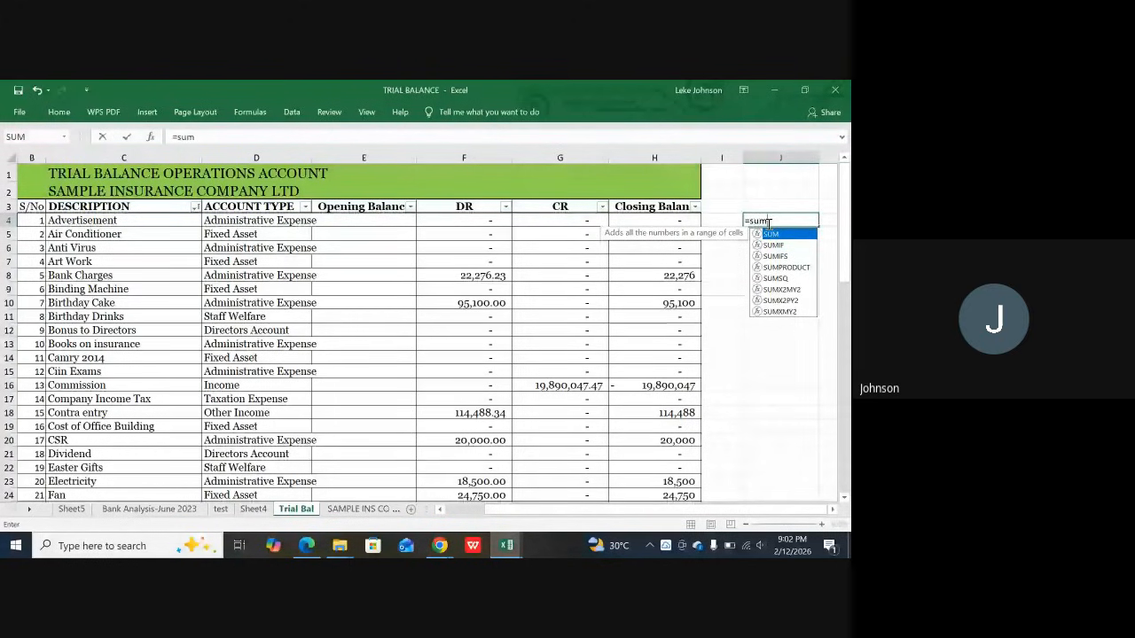
type("if")
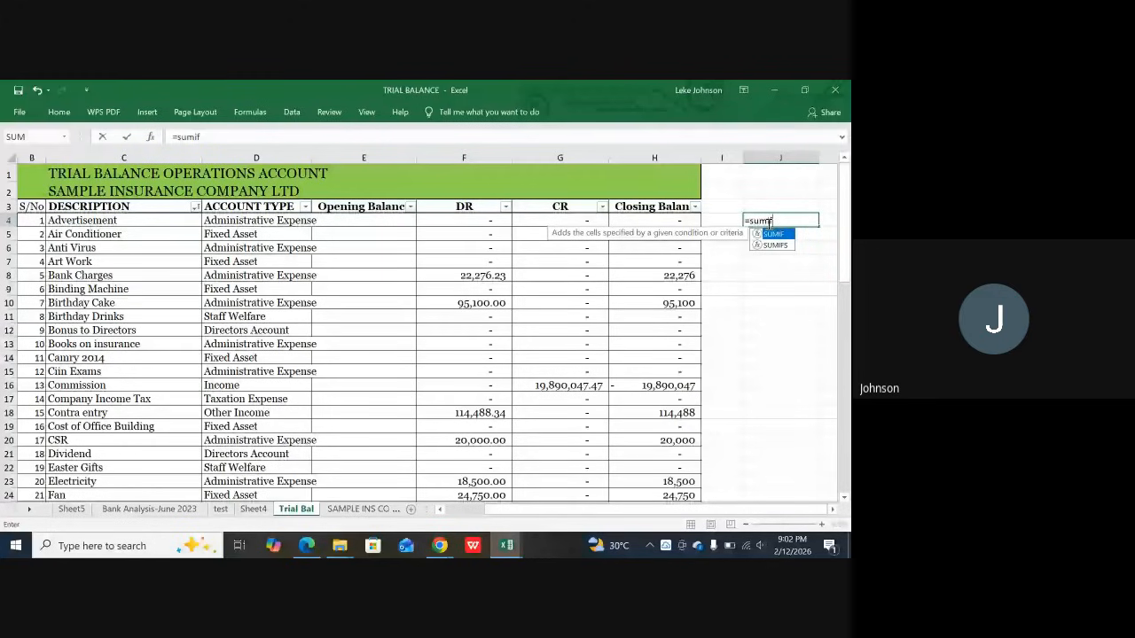
type("(")
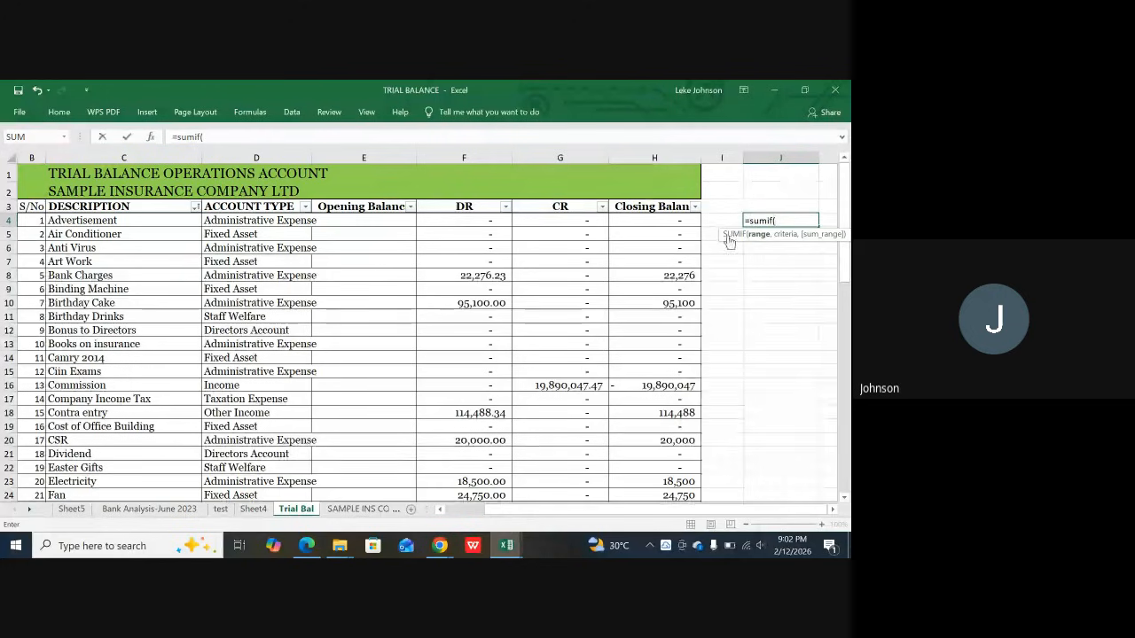
Step: Set the SUMIF range to column $G:$G of the Bank Analysis-June 2023 sheet as an absolute reference, ending with a comma
left_click(154, 511)
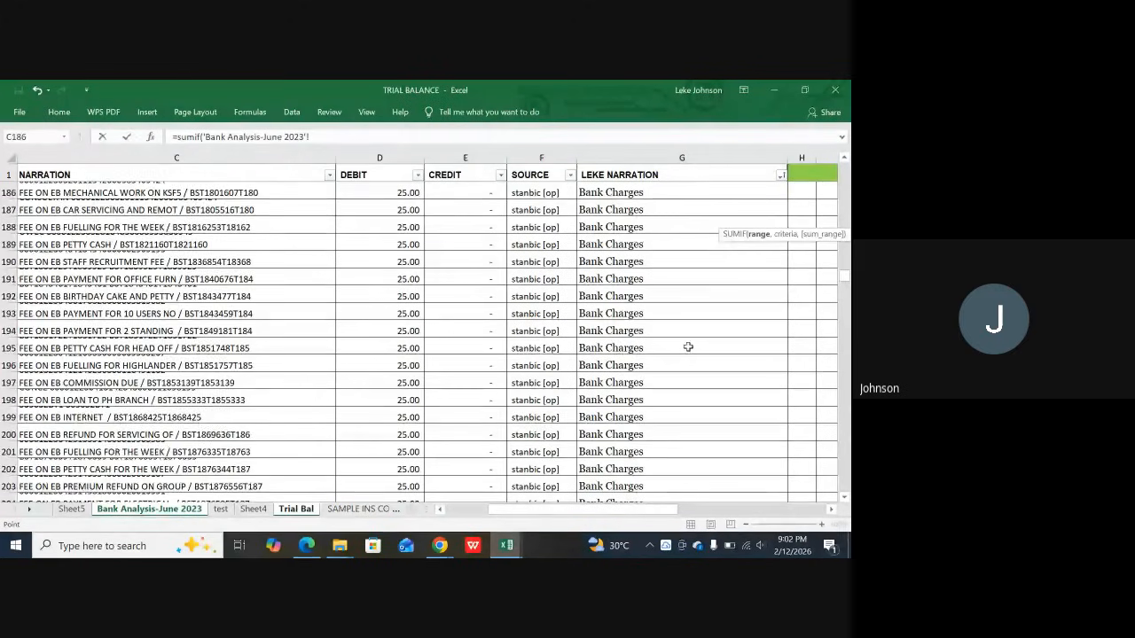
scroll(681, 325, "up", 13)
scroll(685, 295, "up", 20)
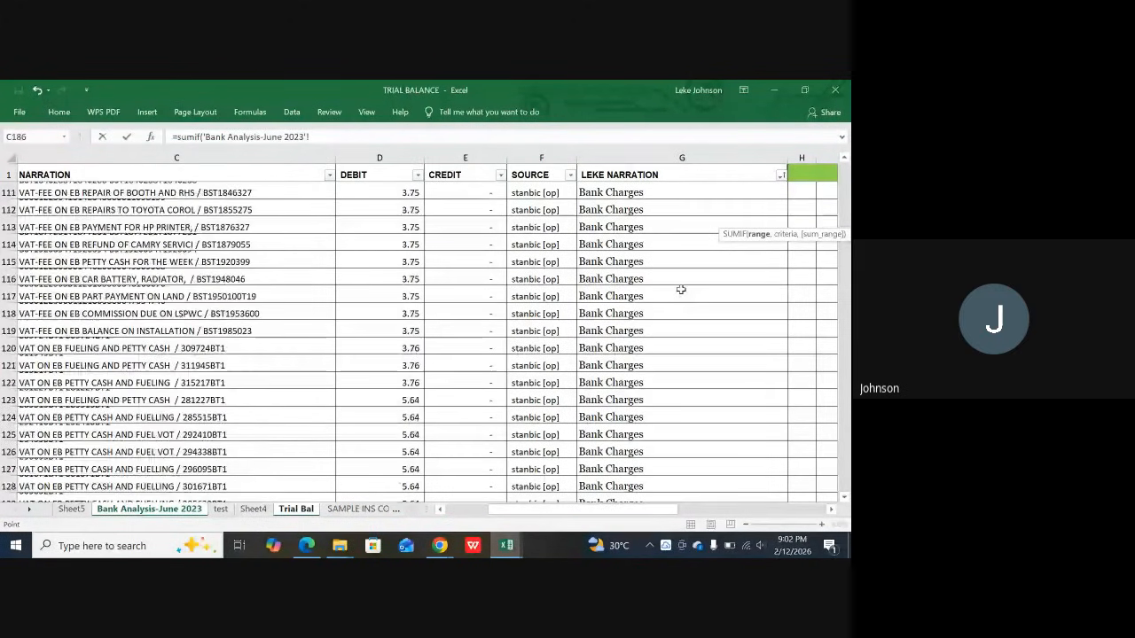
left_click(663, 150)
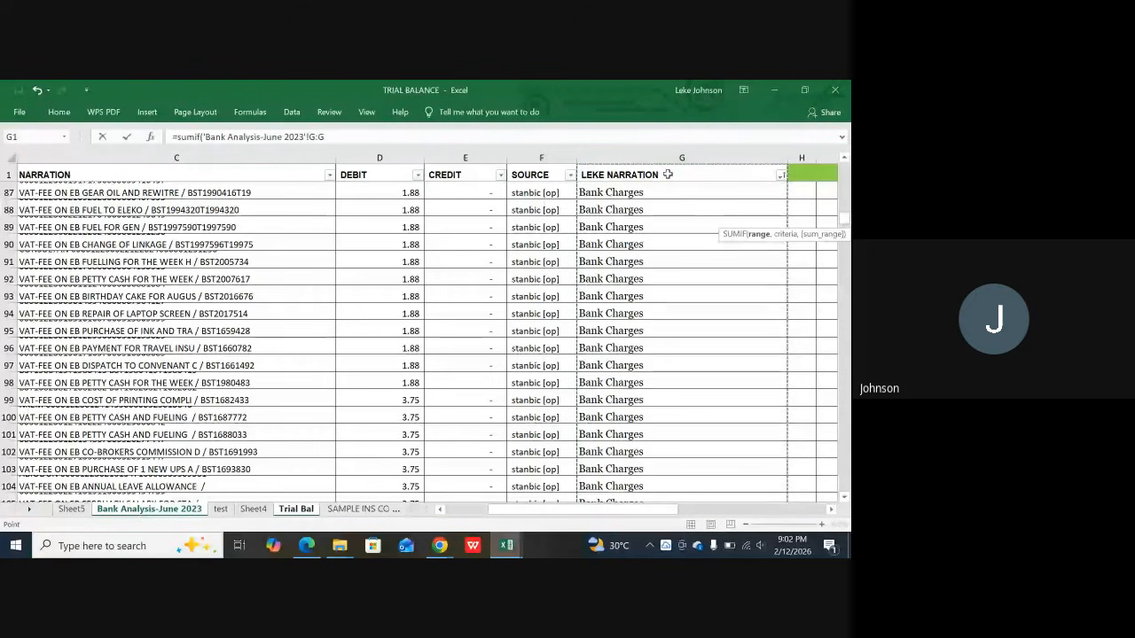
left_click(321, 136)
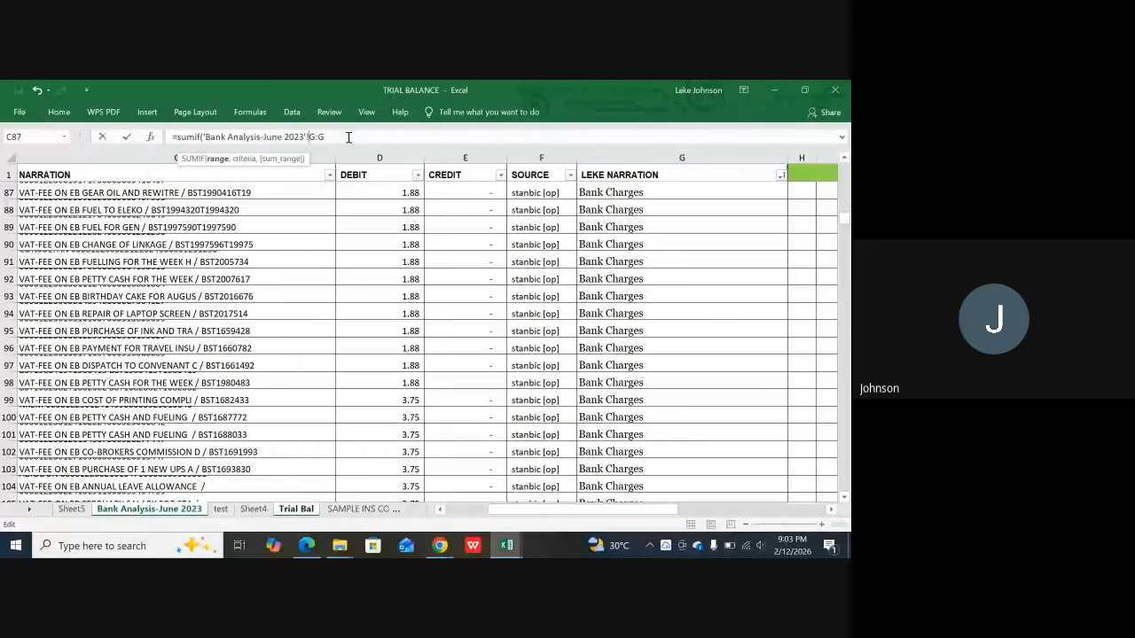
key("F4")
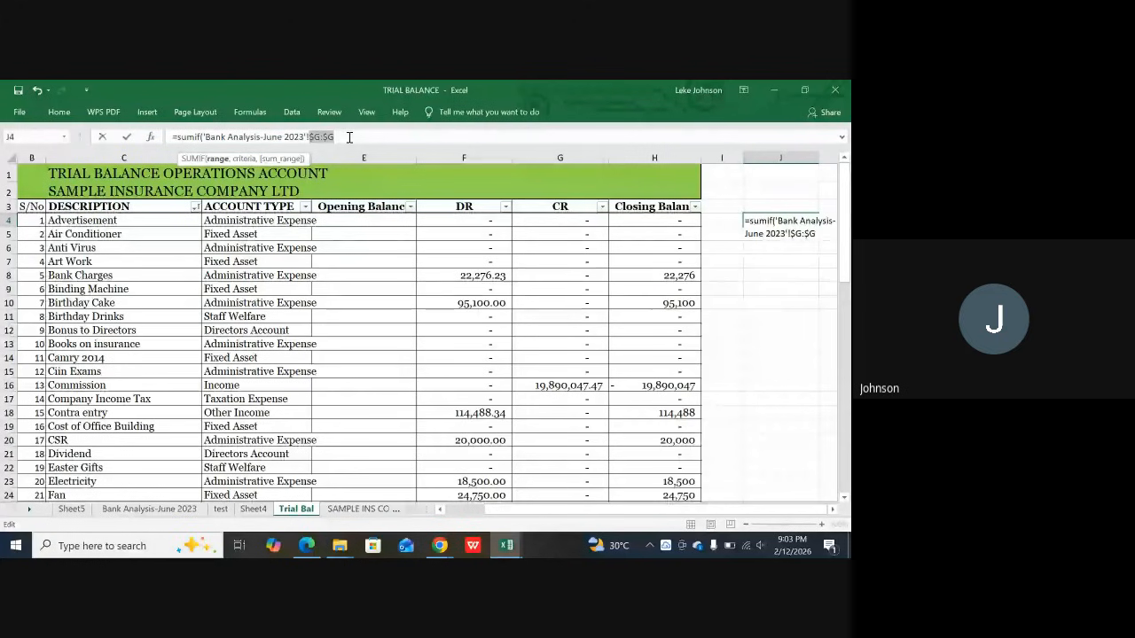
type(",")
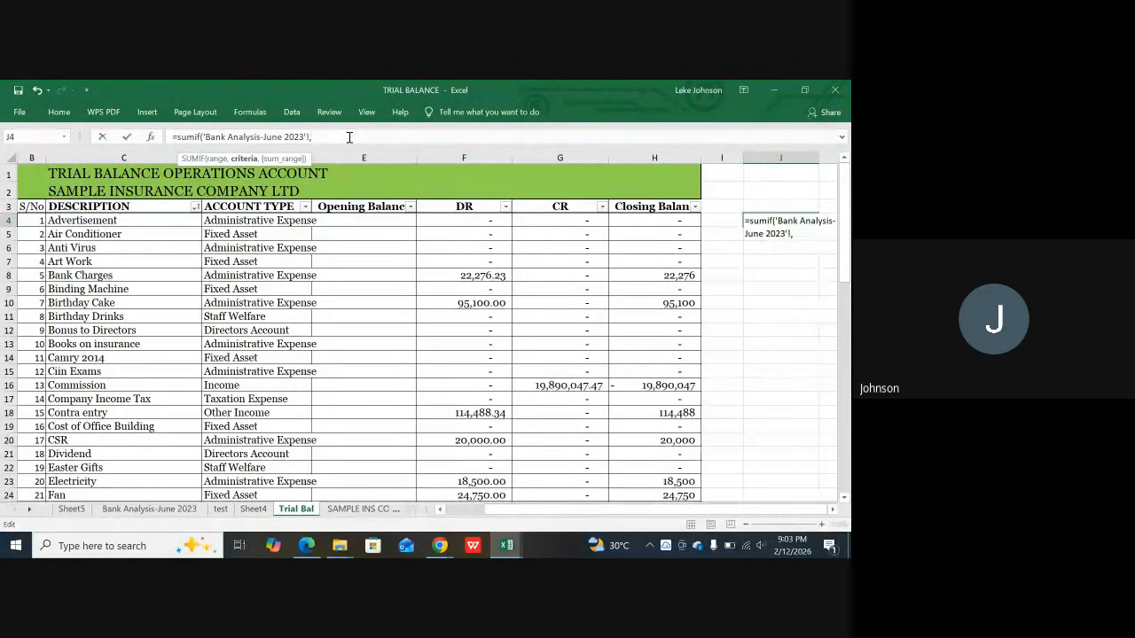
key("ctrl+z")
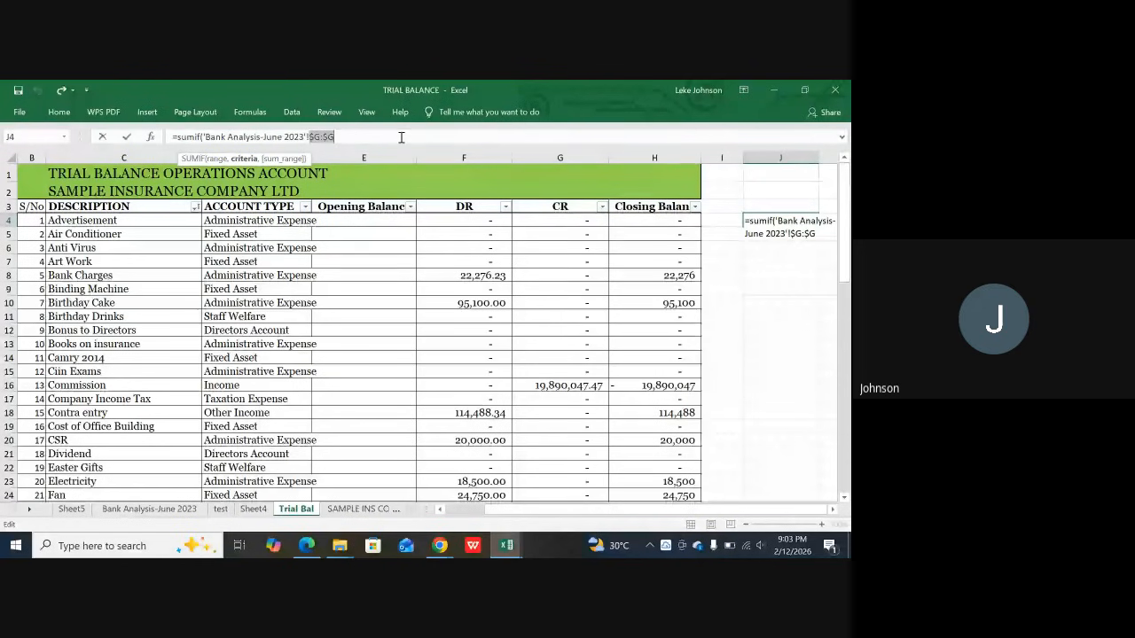
left_click(401, 136)
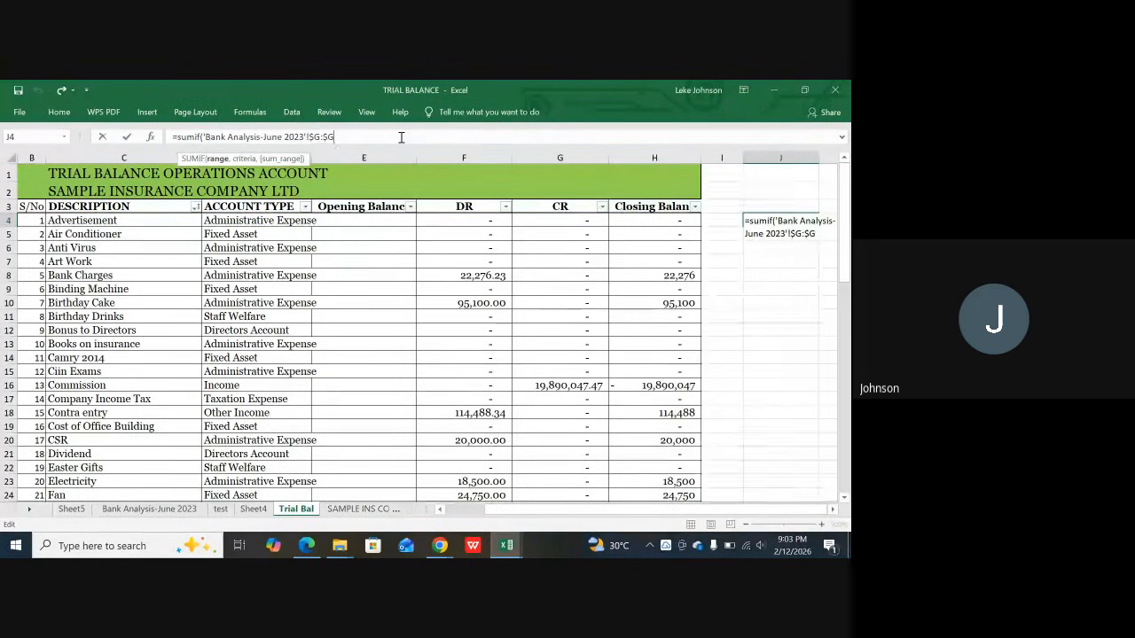
type(",")
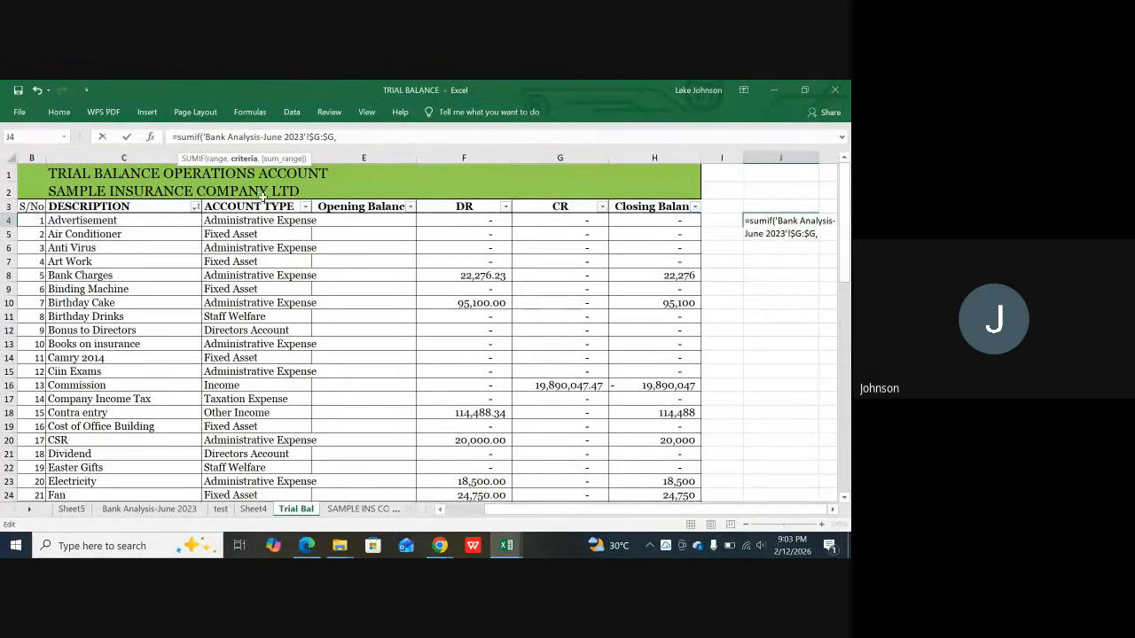
Step: Use the Advertisement description in C4 as the SUMIF criterion, and remove the 'Trial Bal'! sheet prefix from the reference
left_click(83, 222)
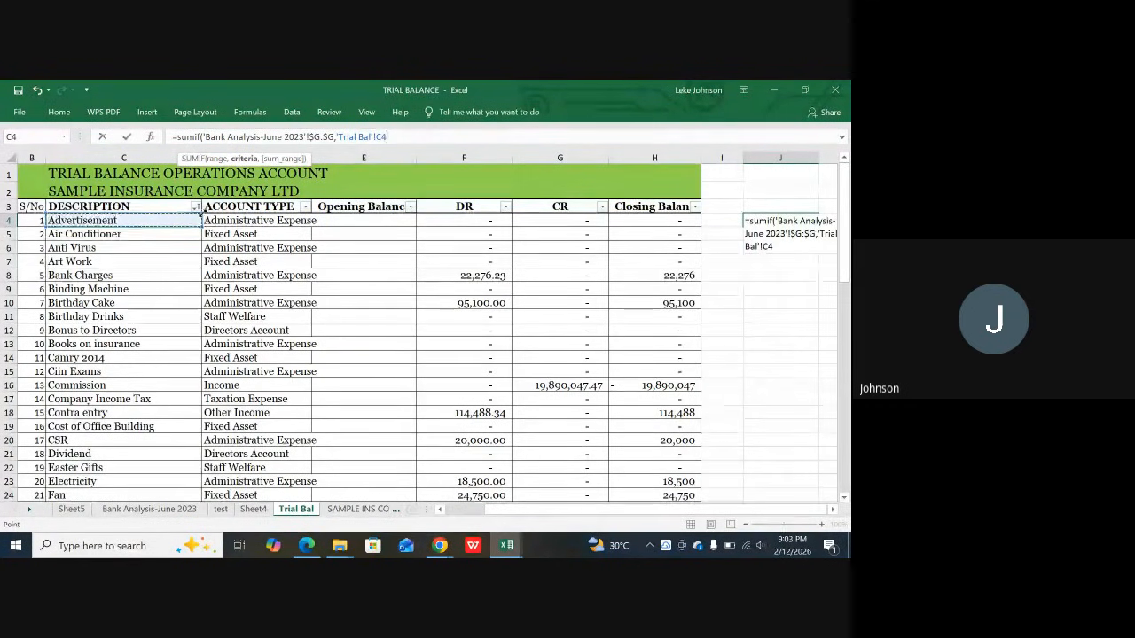
left_click(372, 137)
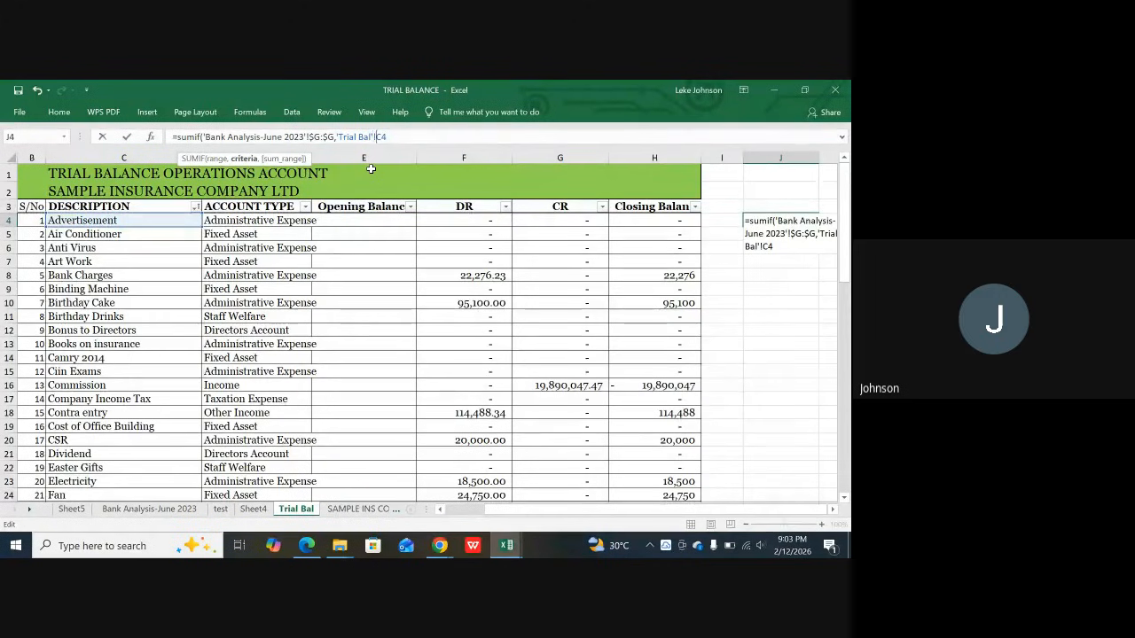
key("BackSpace")
key("BackSpace")
key("BackSpace")
key("BackSpace")
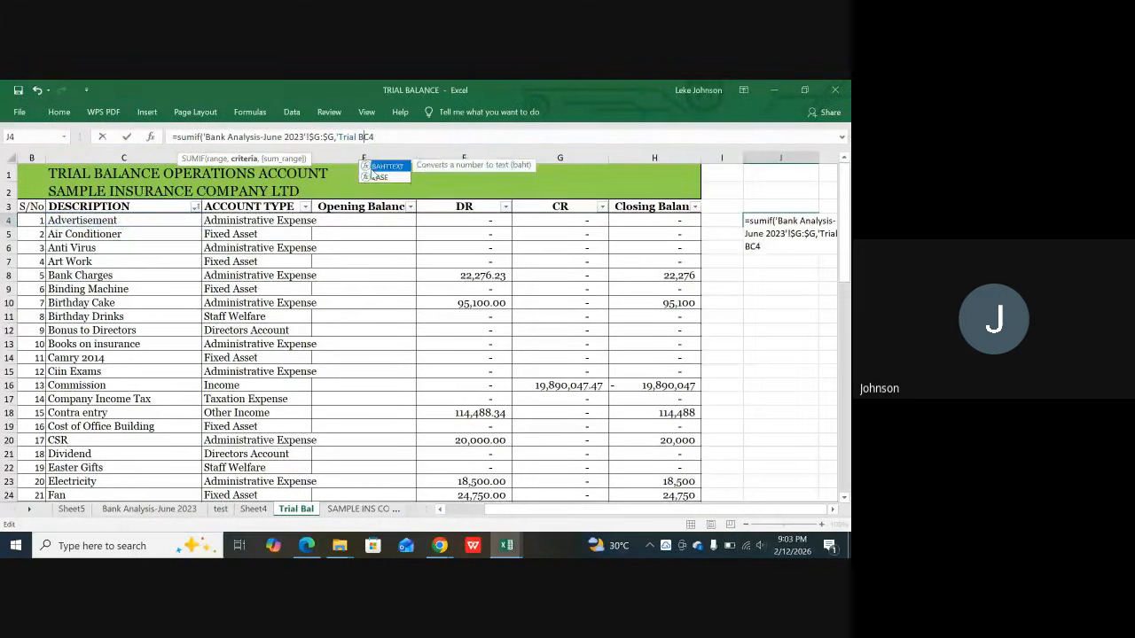
key("BackSpace")
key("BackSpace")
key("BackSpace")
key("BackSpace")
key("BackSpace")
key("BackSpace")
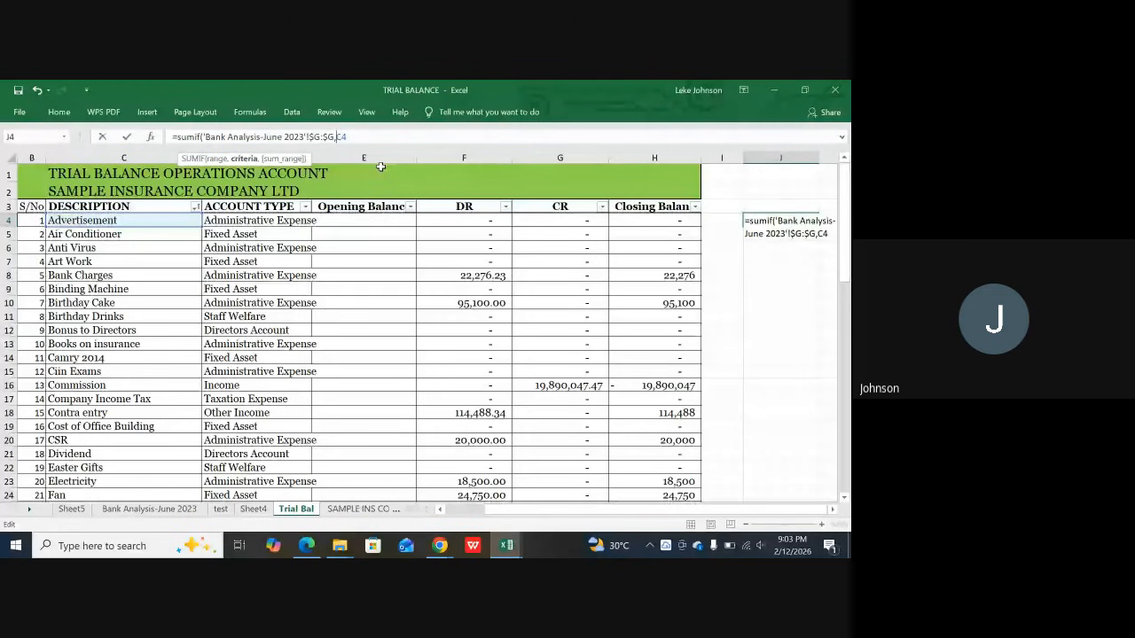
Step: Try to lock the C4 criterion reference and continue to the sum range argument
key("F4")
key("F4")
type(",")
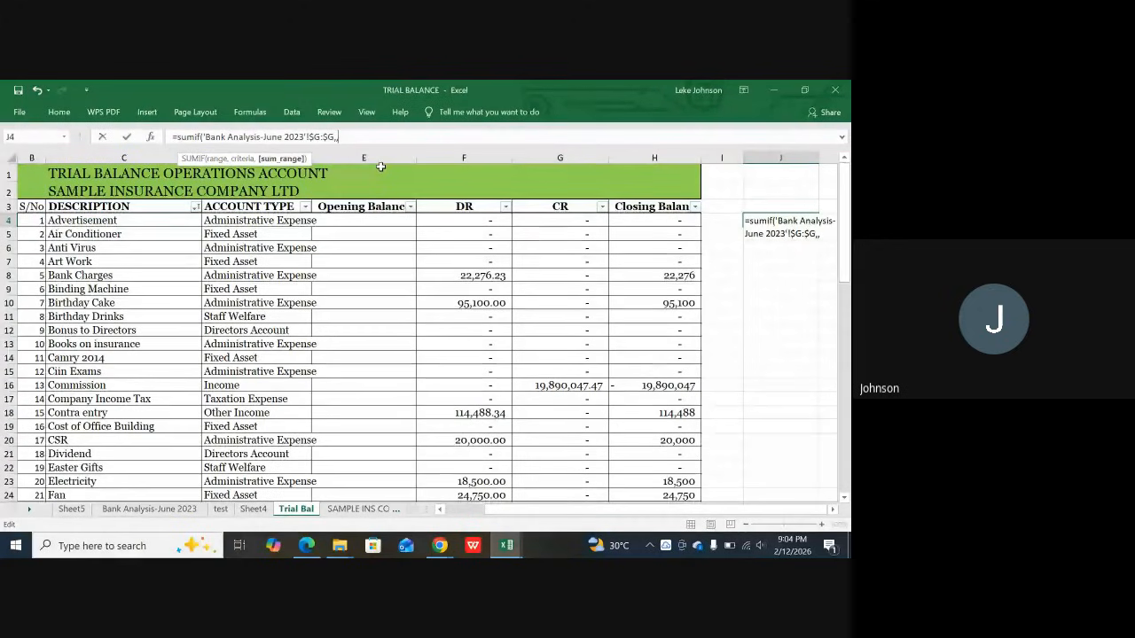
key("BackSpace")
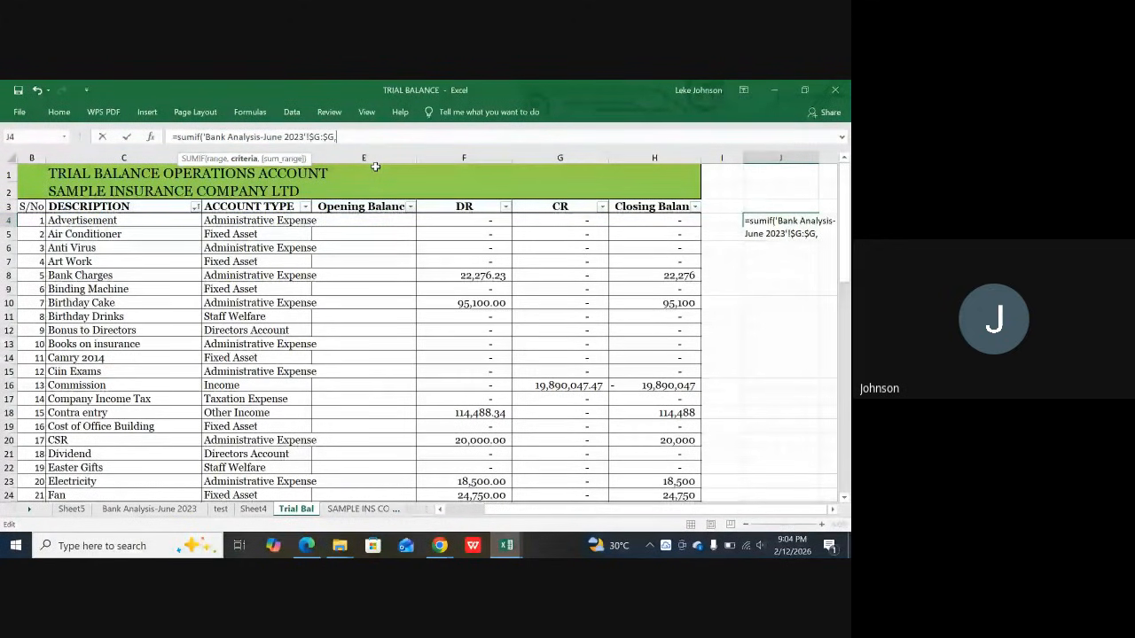
Step: Try to complete the SUMIF in J4 with the DEBIT column $D:$D of Bank Analysis-June 2023 as an absolute reference right after the range
left_click(158, 511)
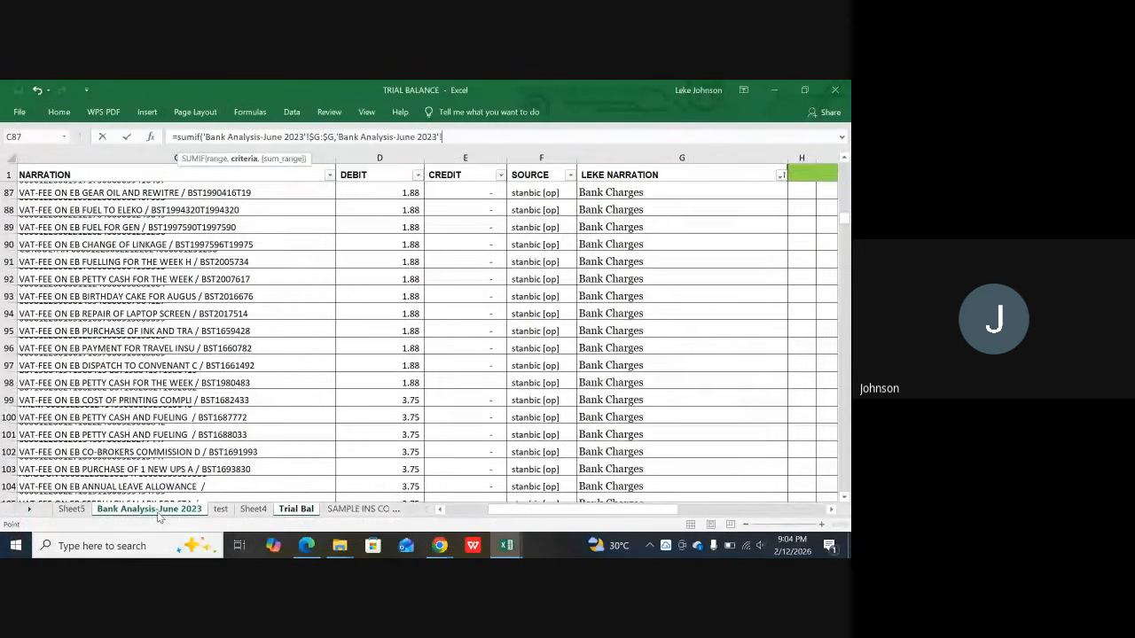
left_click(387, 157)
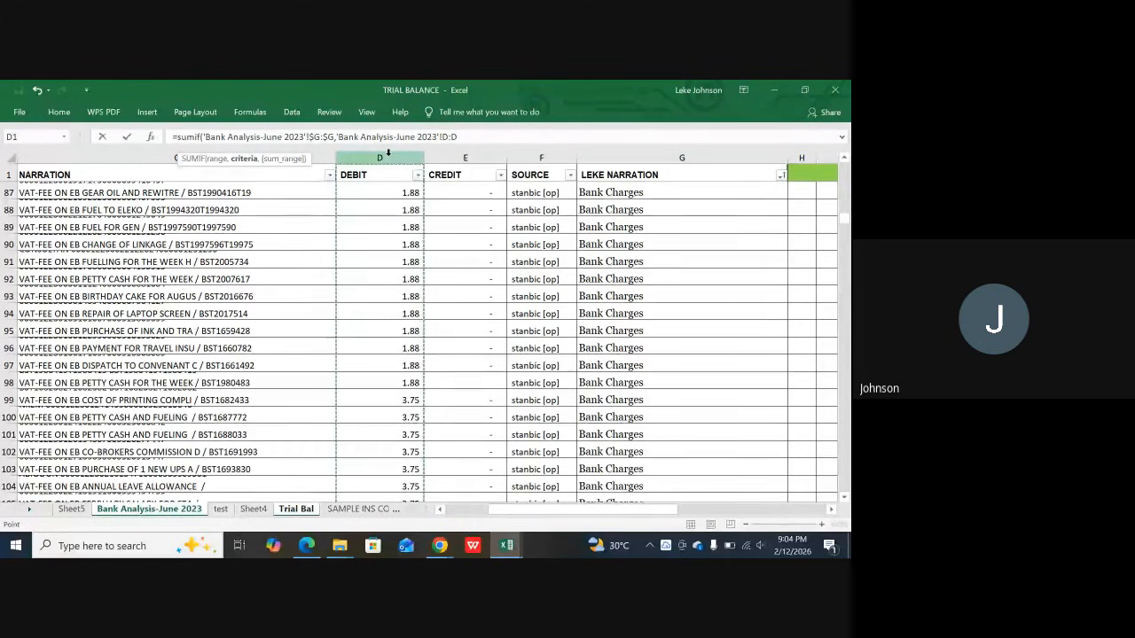
left_click(444, 137)
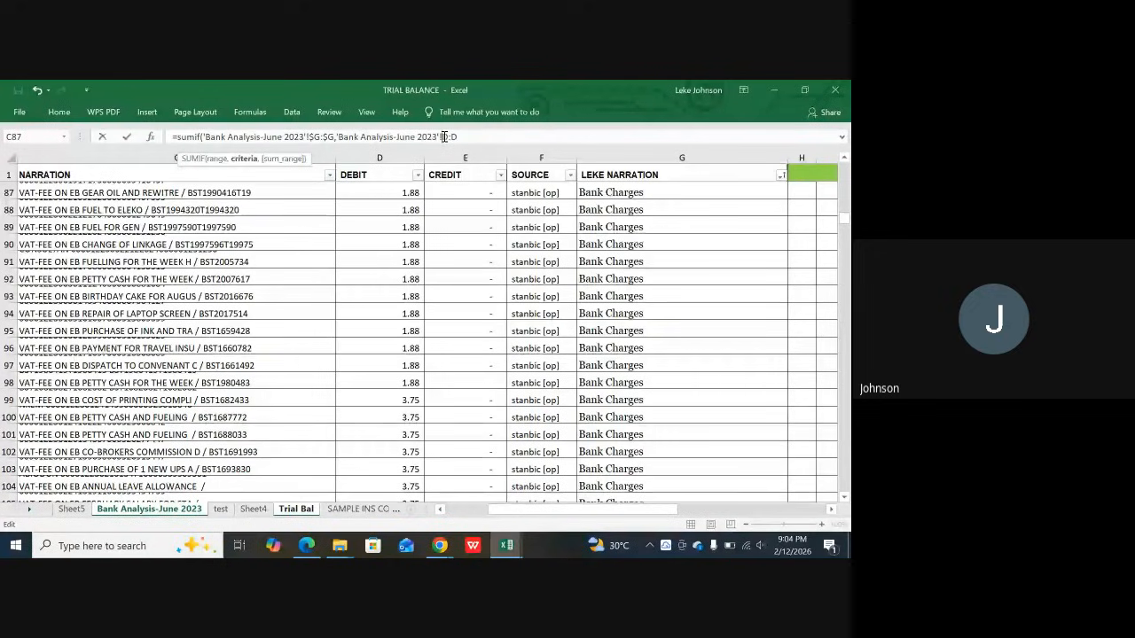
key("F4")
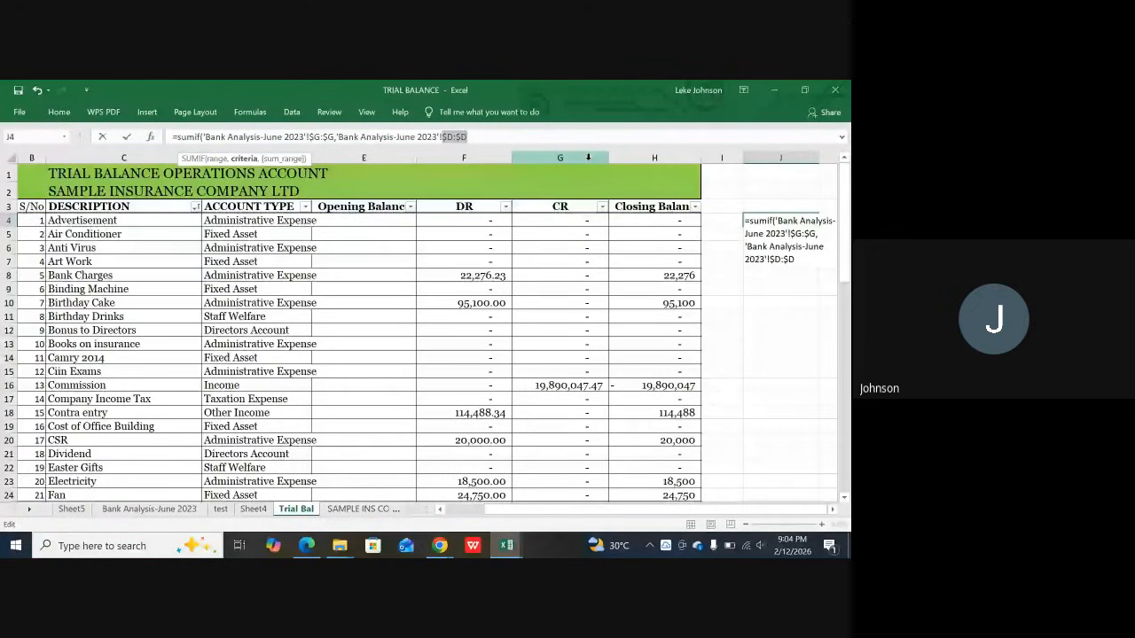
left_click(512, 139)
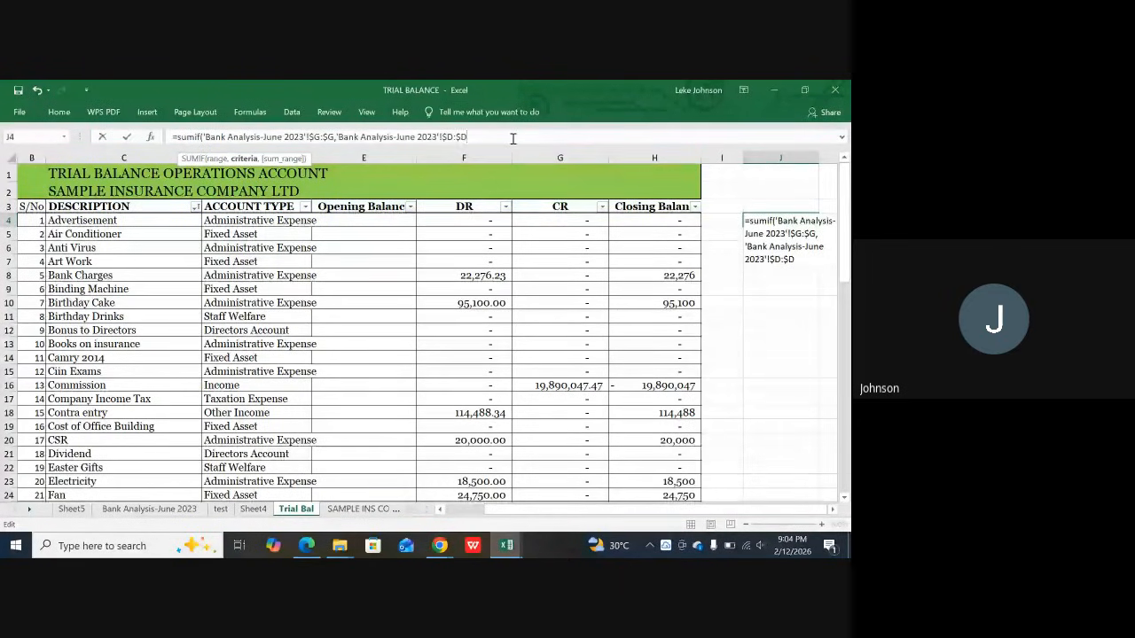
type(")")
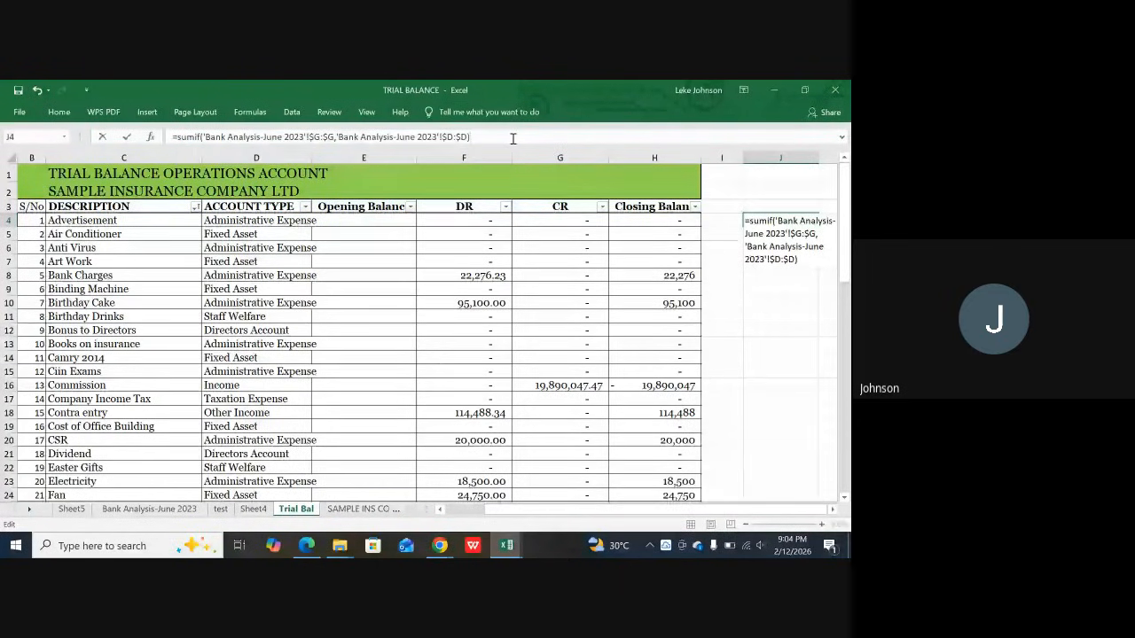
key("Return")
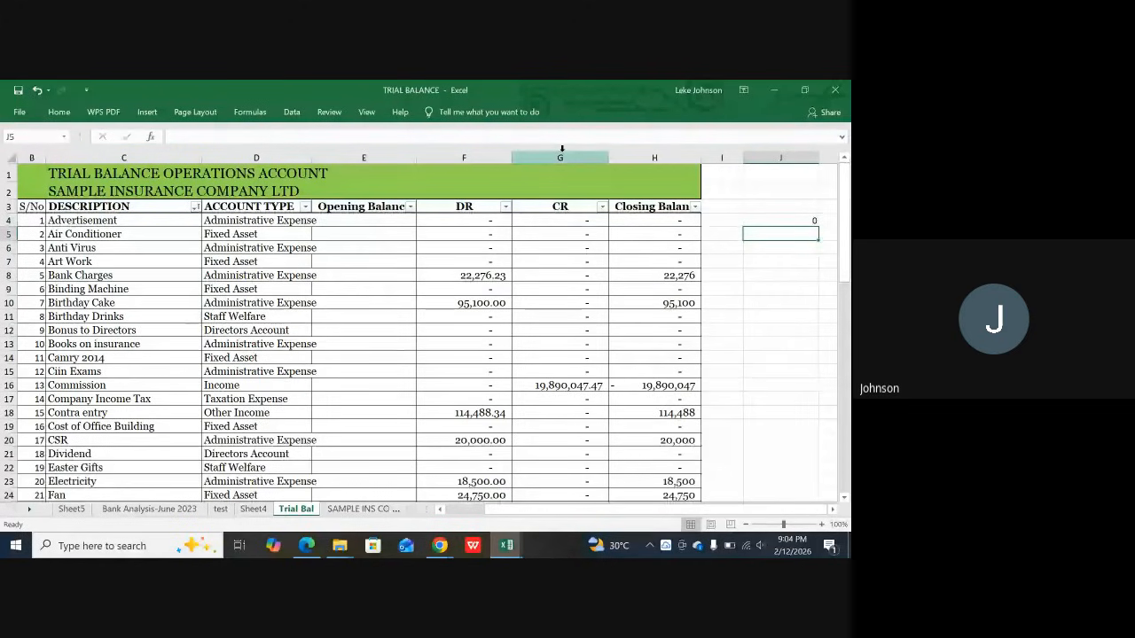
Step: Review the SUMIF formula in J4 against the LEKE NARRATION and DEBIT columns of Bank Analysis-June 2023 and the Advertisement description in C4
left_click(758, 220)
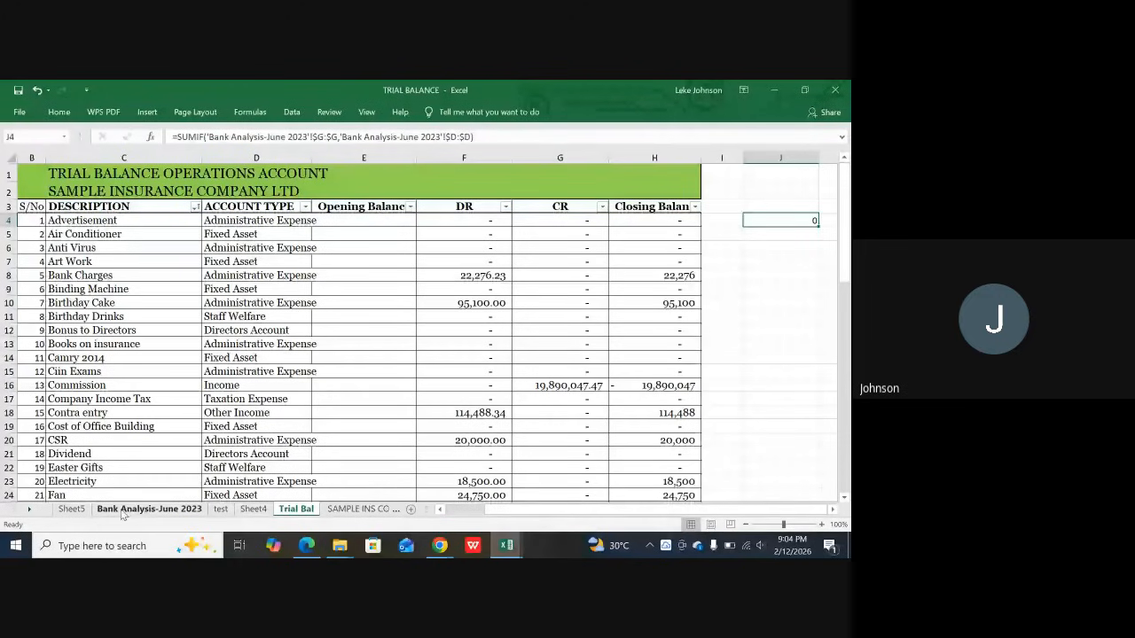
left_click(182, 511)
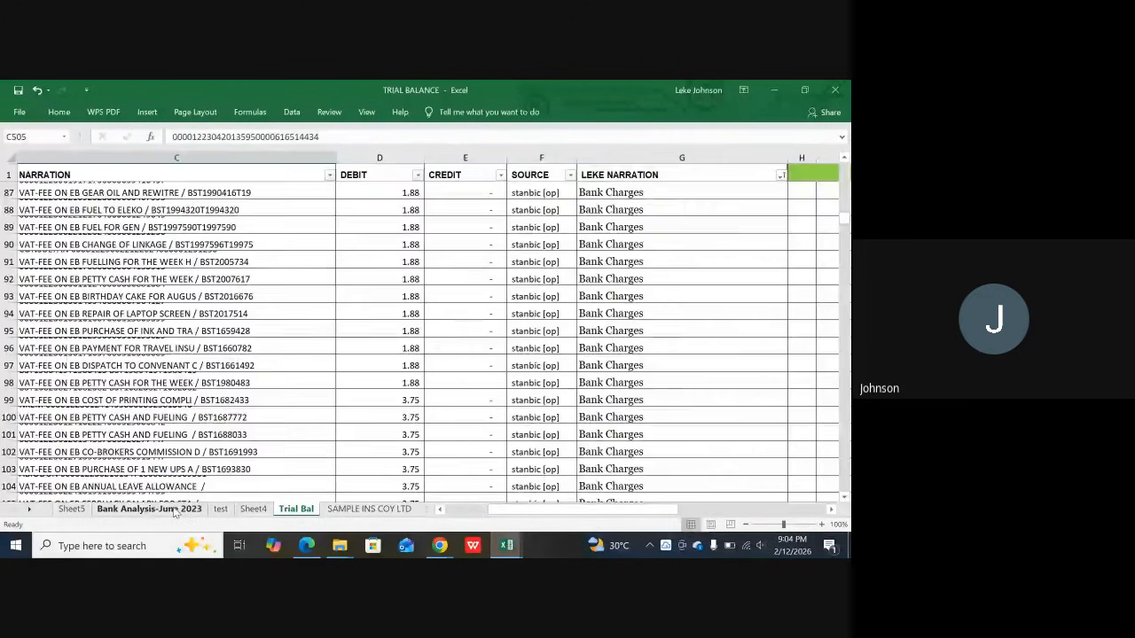
scroll(292, 305, "up", 2)
scroll(292, 305, "up", 20)
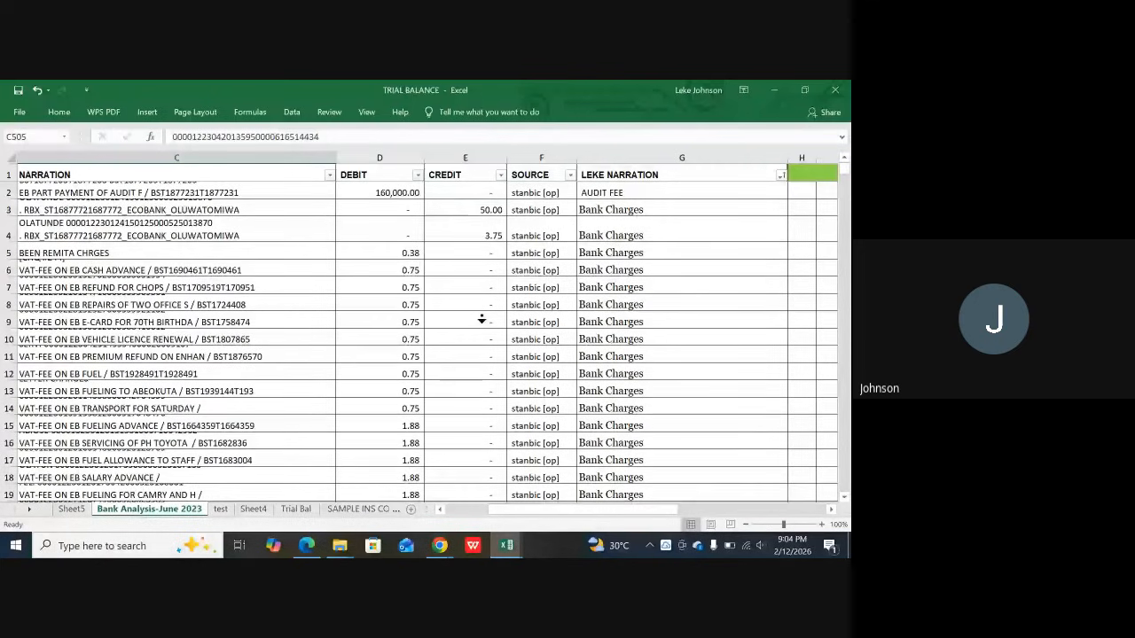
left_click(693, 156)
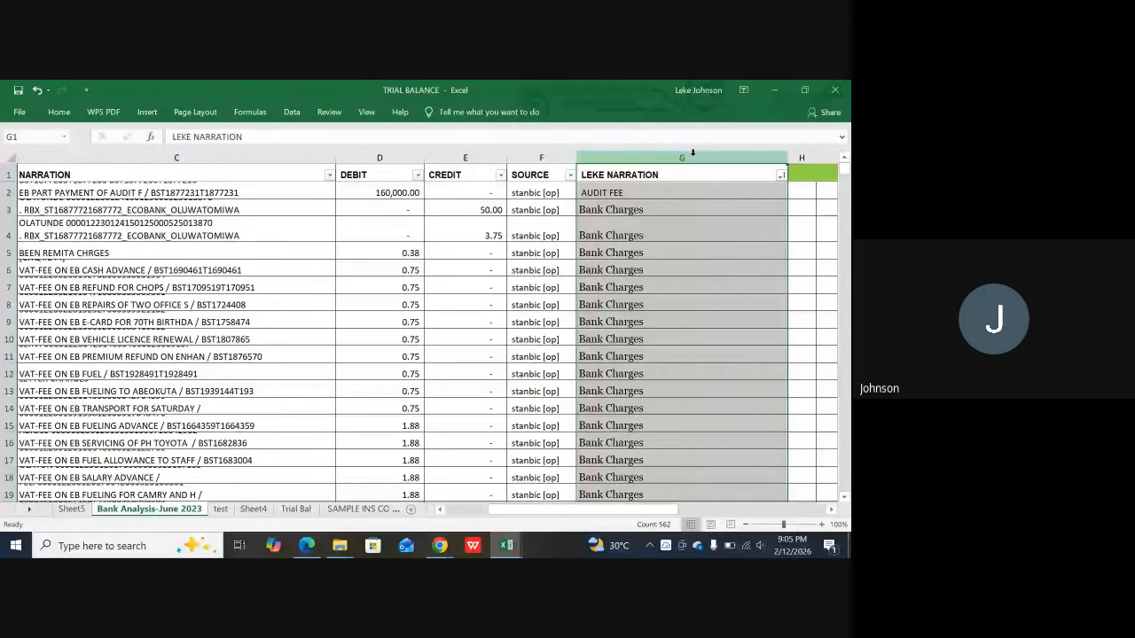
left_click(288, 513)
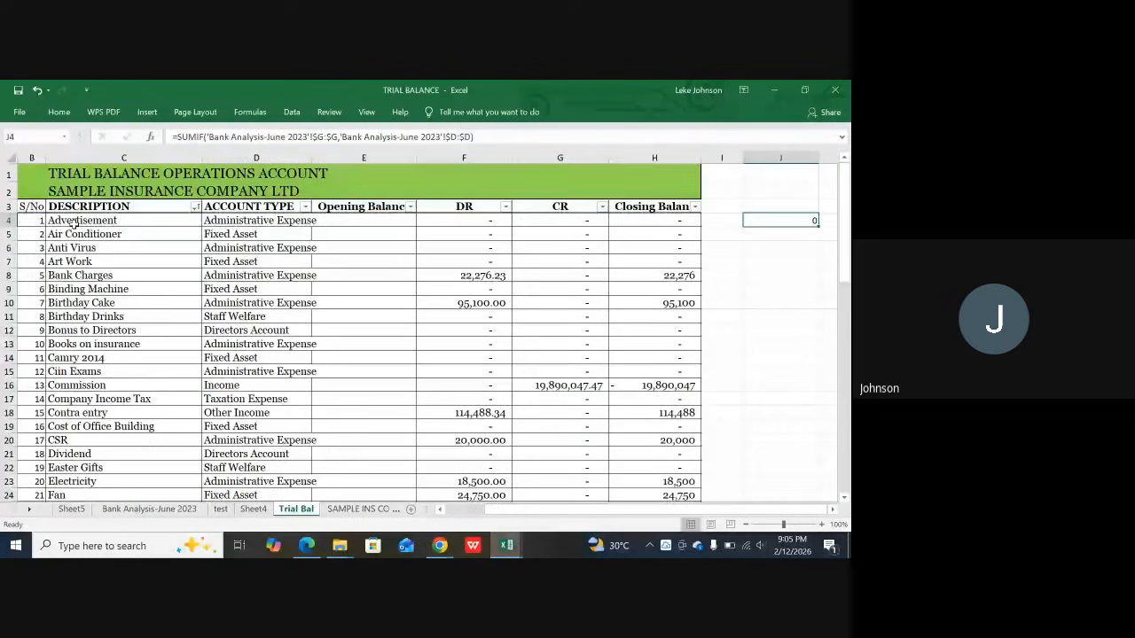
left_click(74, 223)
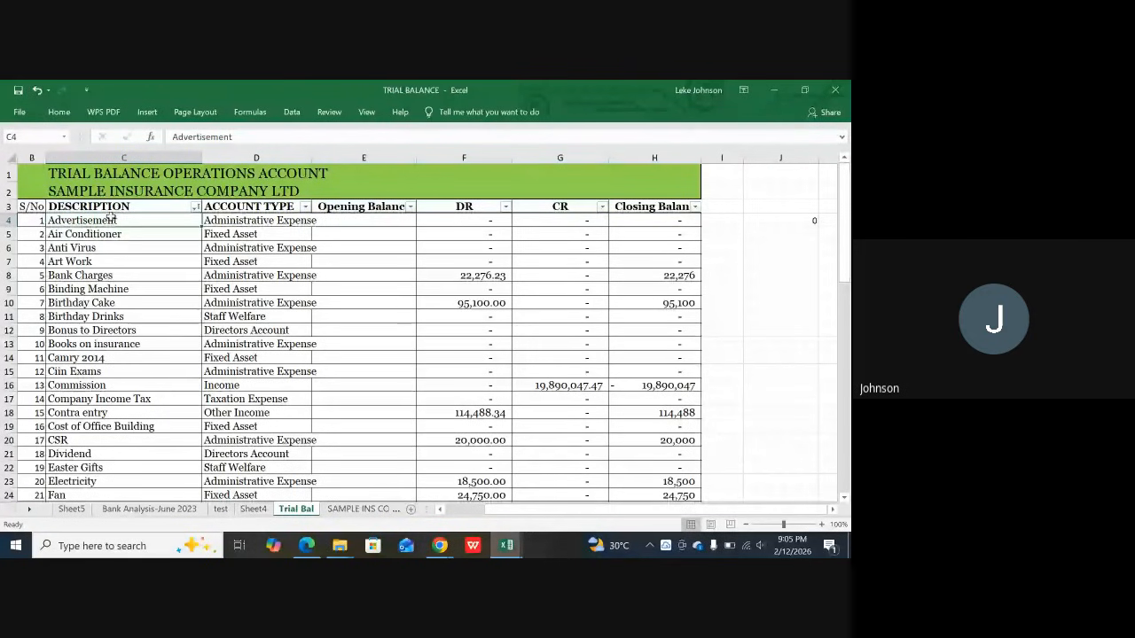
left_click(147, 511)
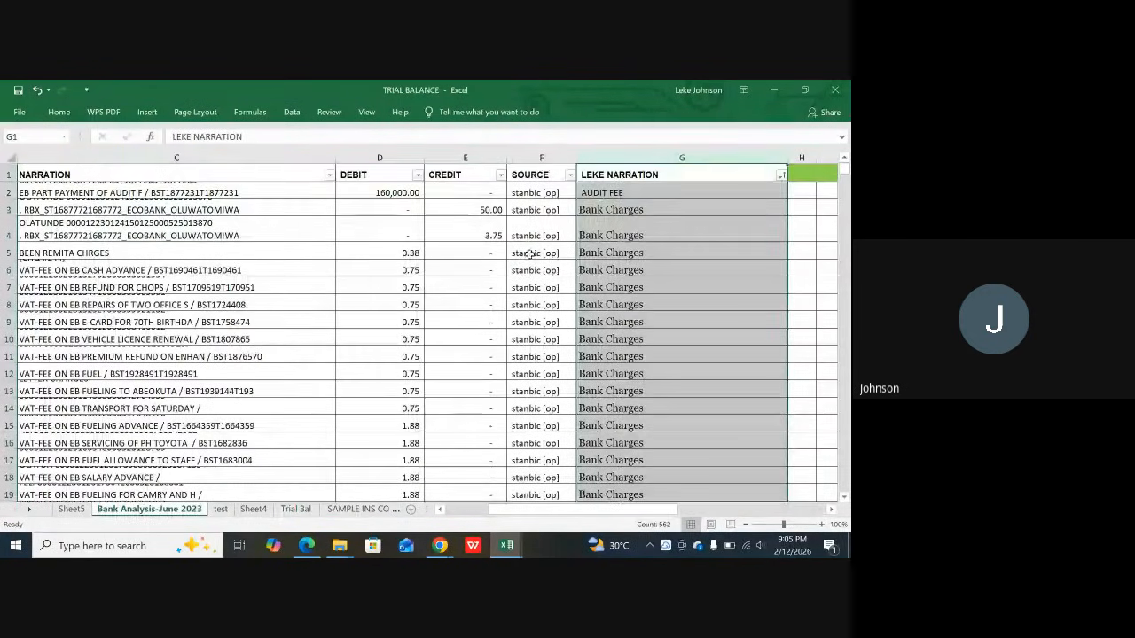
left_click(372, 158)
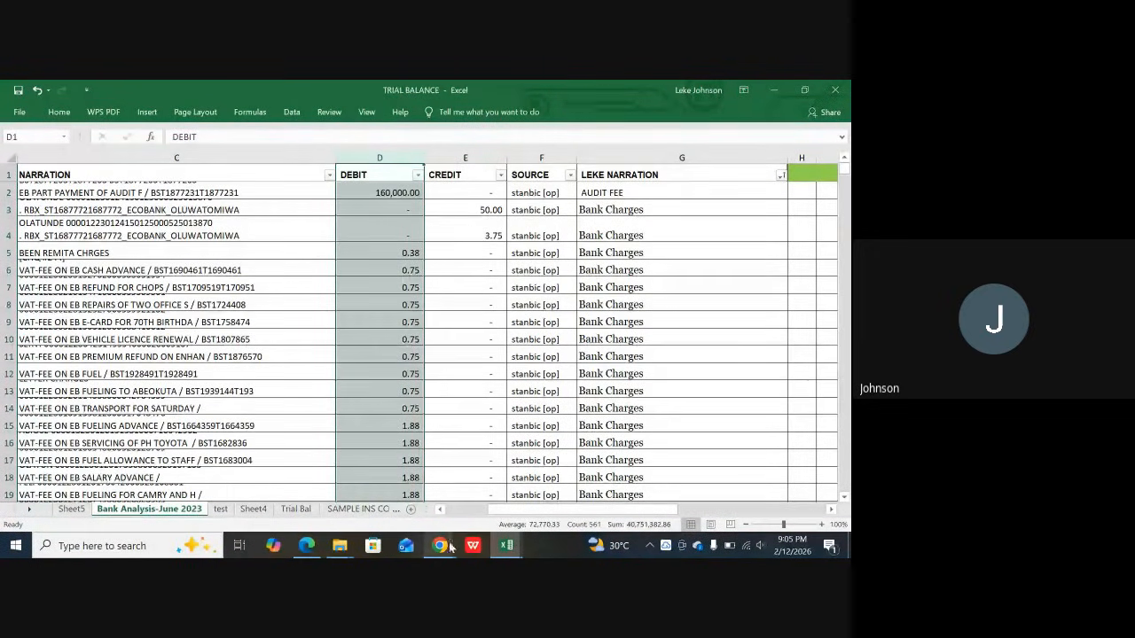
Step: Switch to the Google Meet call to check on the participants and chat, and return to the TRIAL BALANCE workbook in Excel
mouse_move(441, 547)
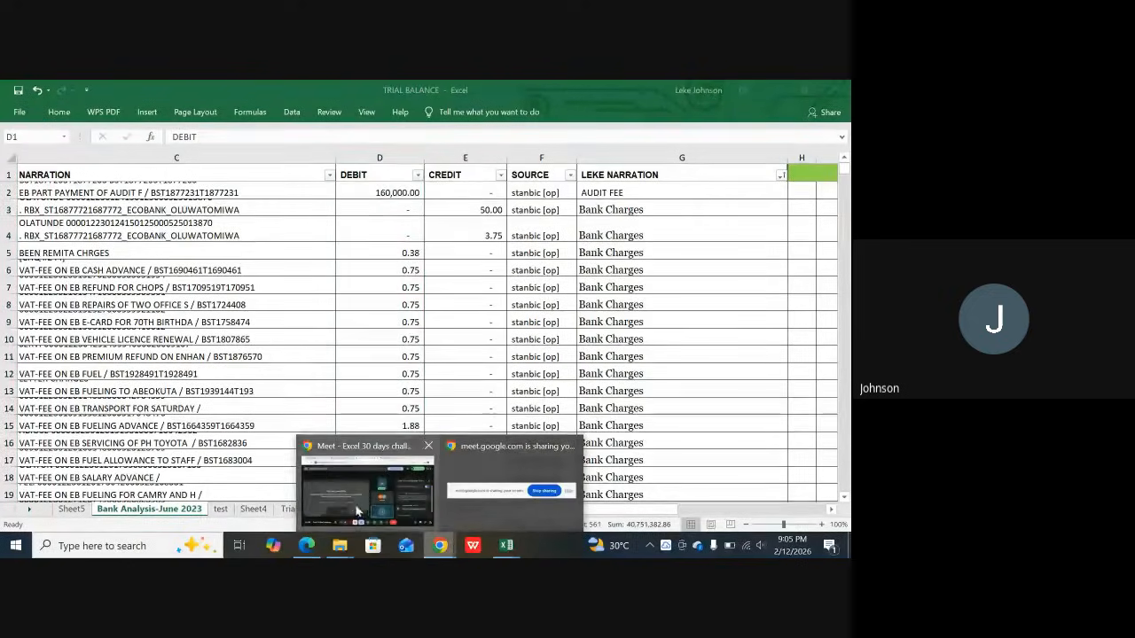
left_click(352, 506)
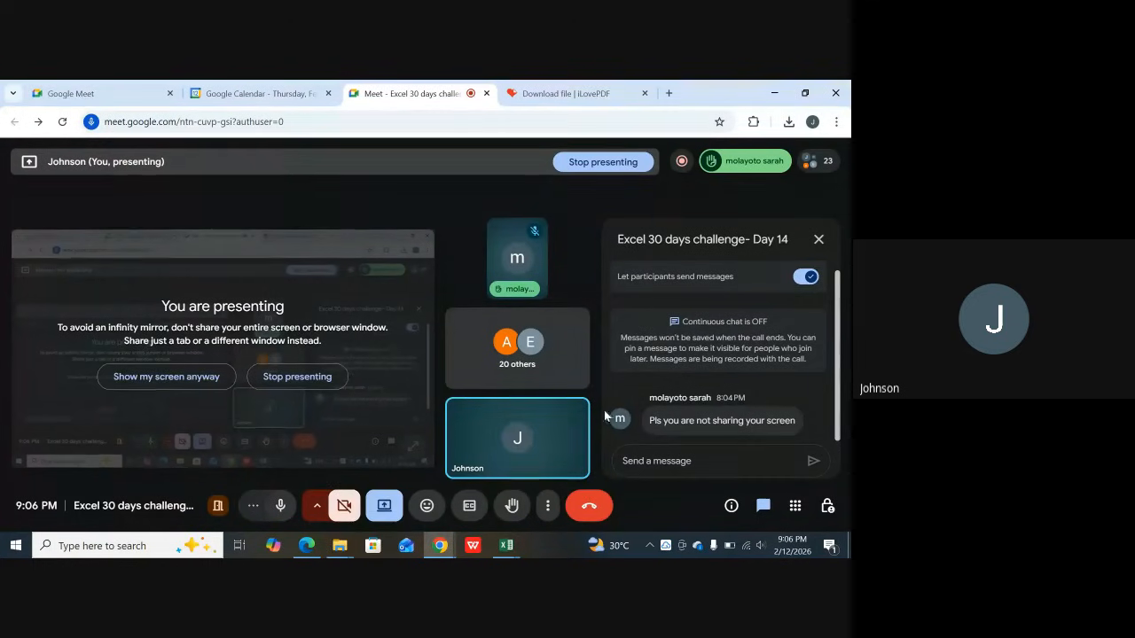
mouse_move(535, 441)
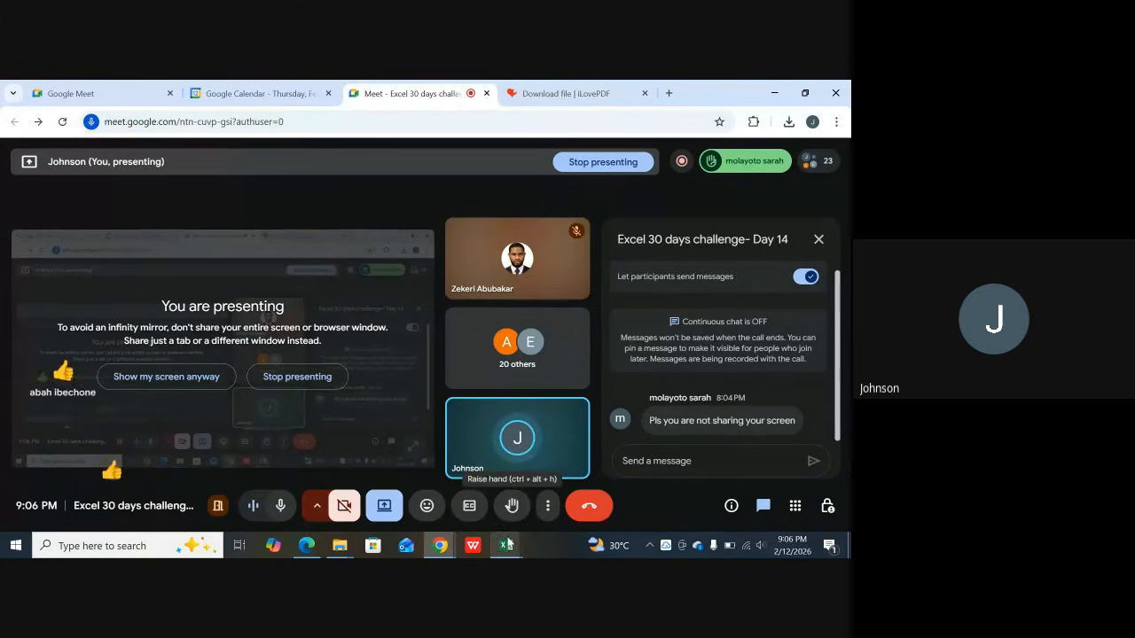
mouse_move(510, 545)
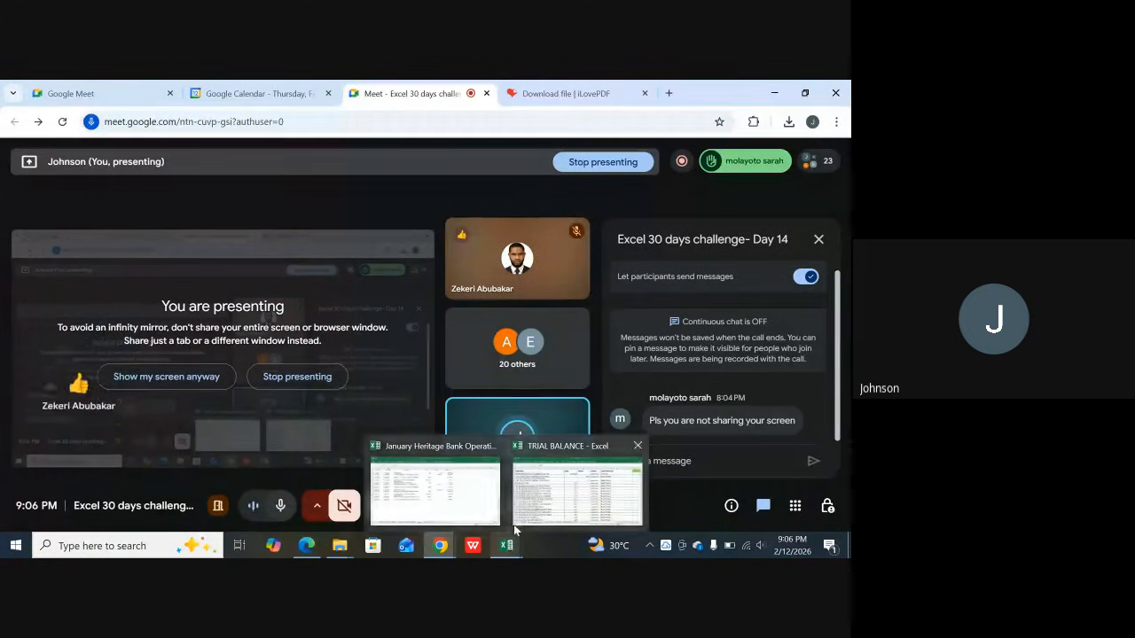
left_click(575, 485)
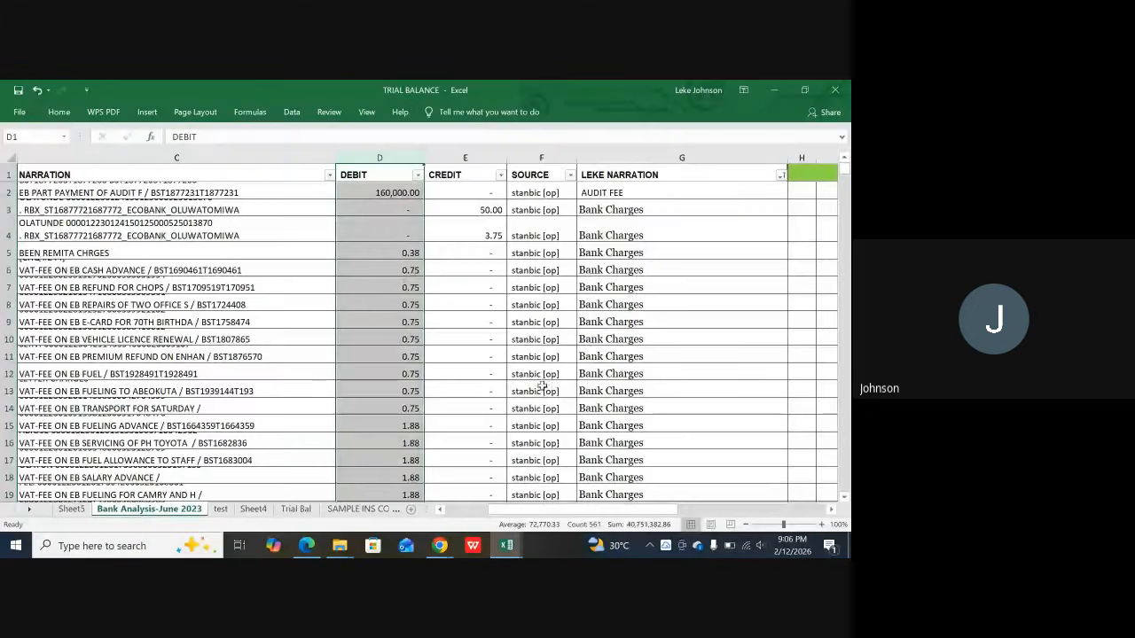
Step: Clear the formula in J4 of the Trial Bal sheet and start a new SUMIF formula there
left_click(304, 510)
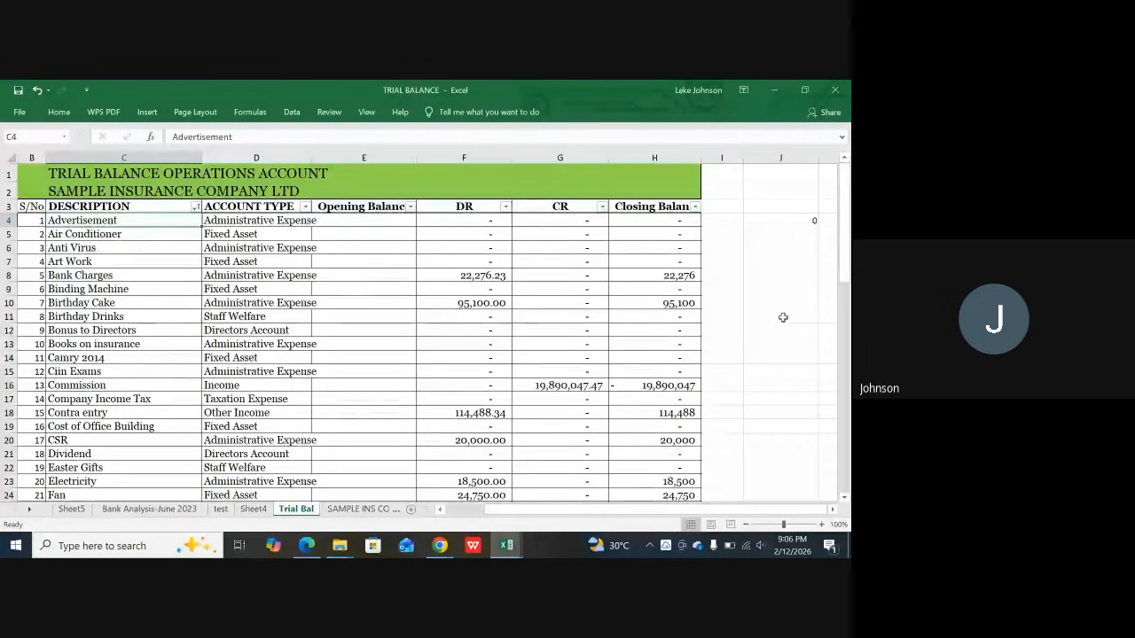
left_click(783, 220)
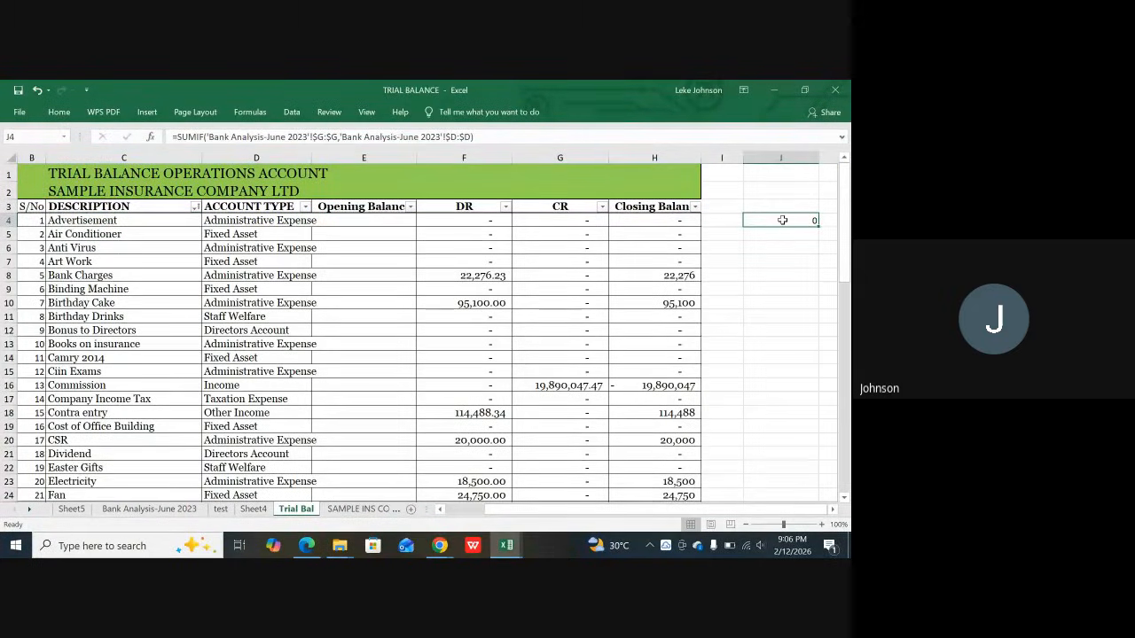
key("Delete")
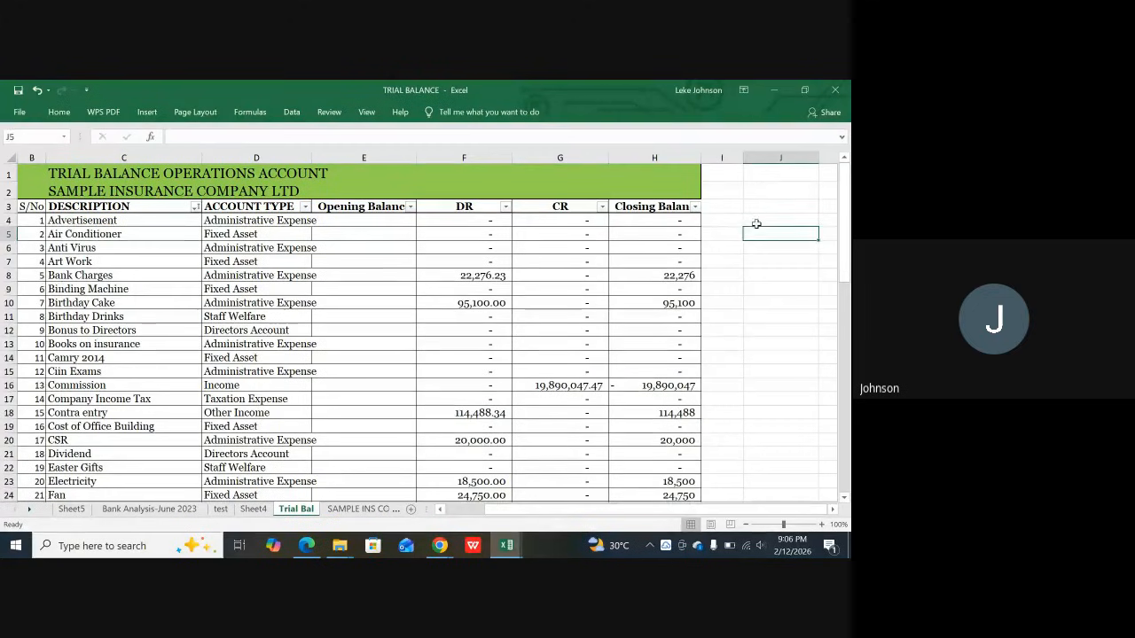
type("=")
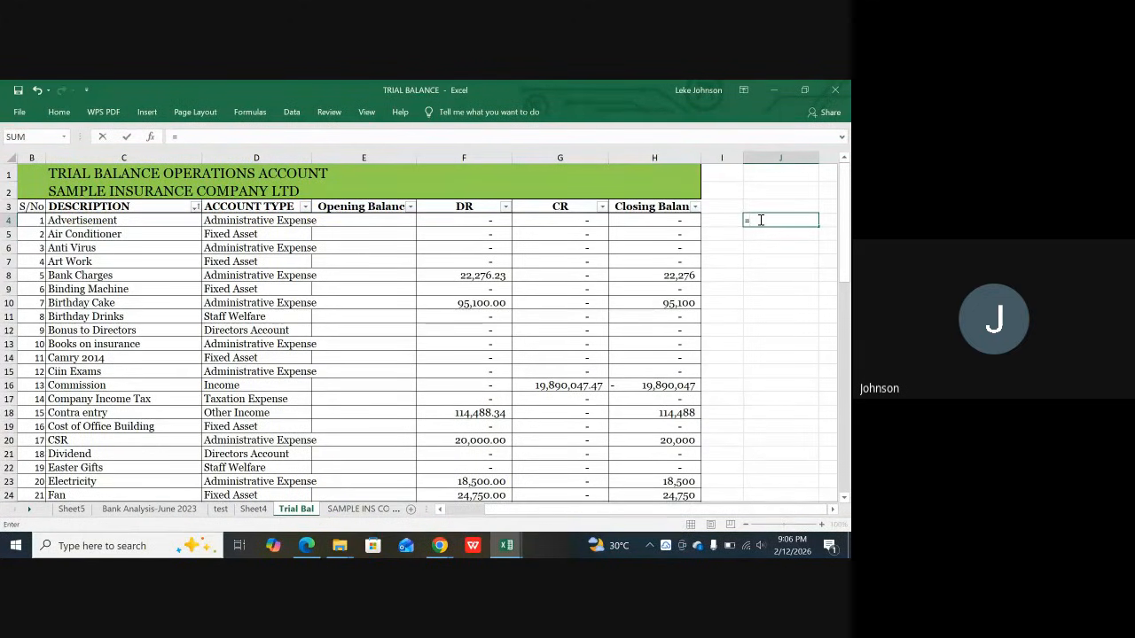
type("sum")
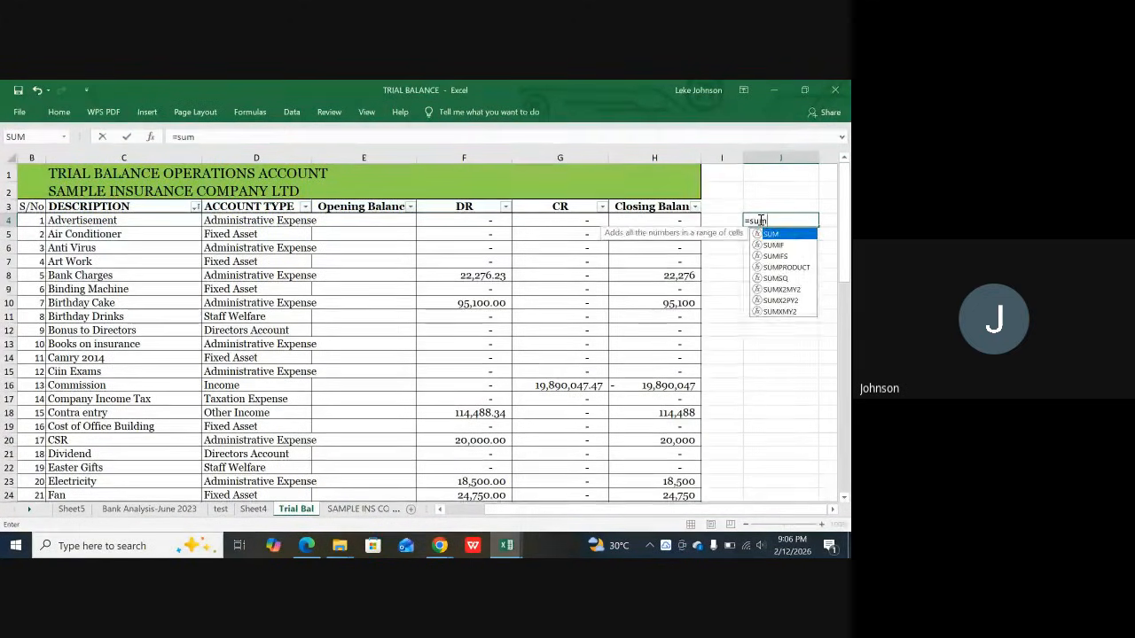
type("if(")
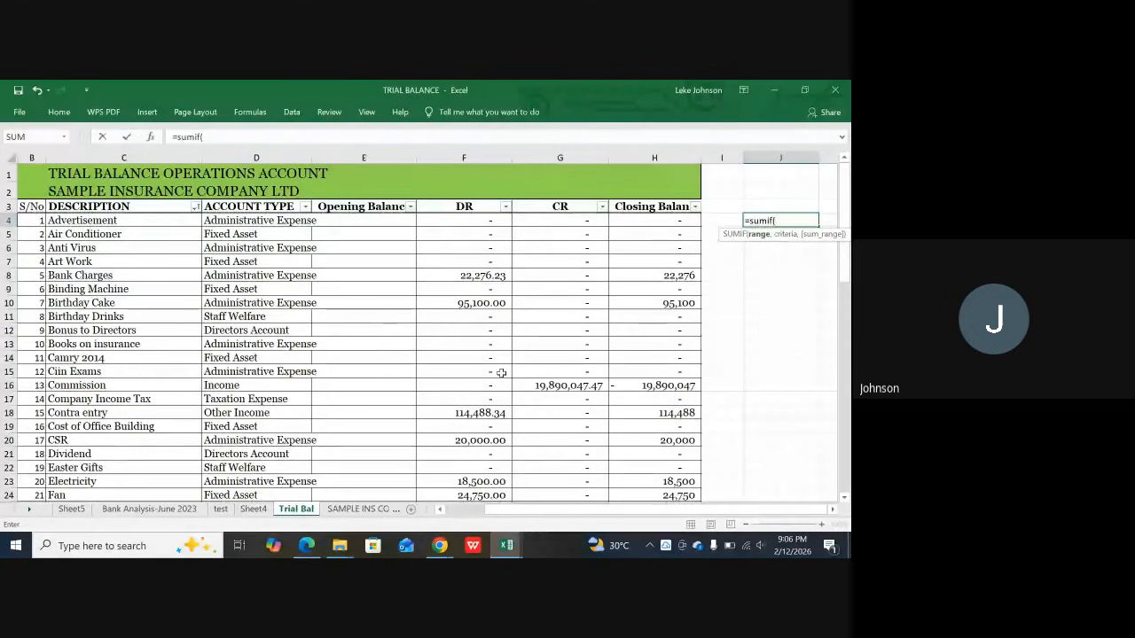
Step: Set the SUMIF range to the LEKE NARRATION column $G:$G of Bank Analysis-June 2023 as an absolute reference, followed by a comma
left_click(148, 509)
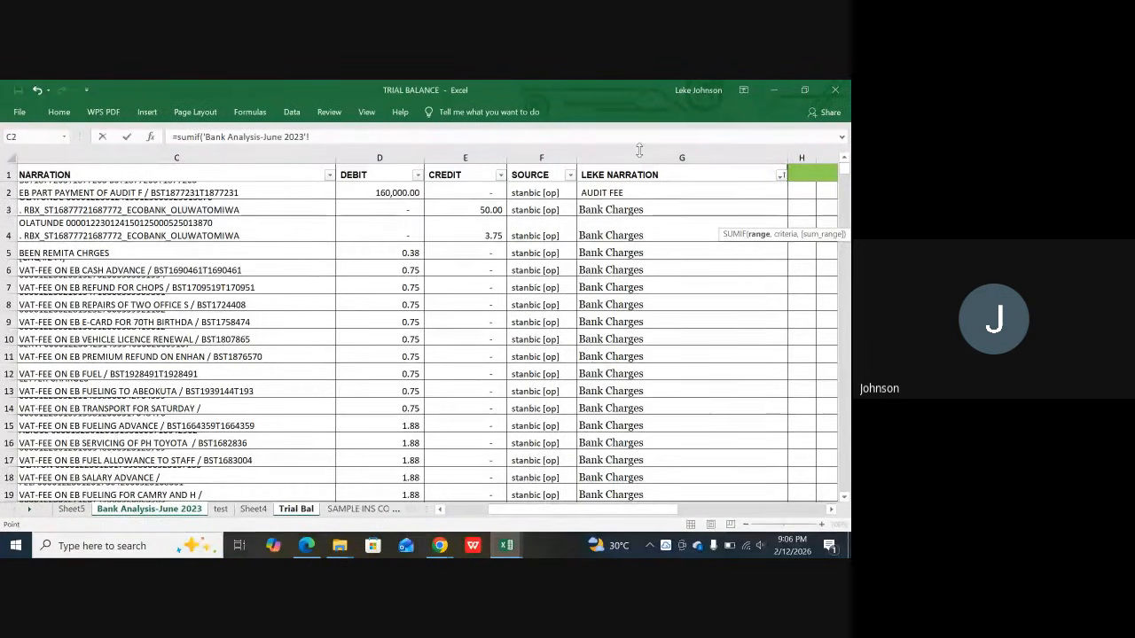
left_click(637, 151)
left_click(636, 151)
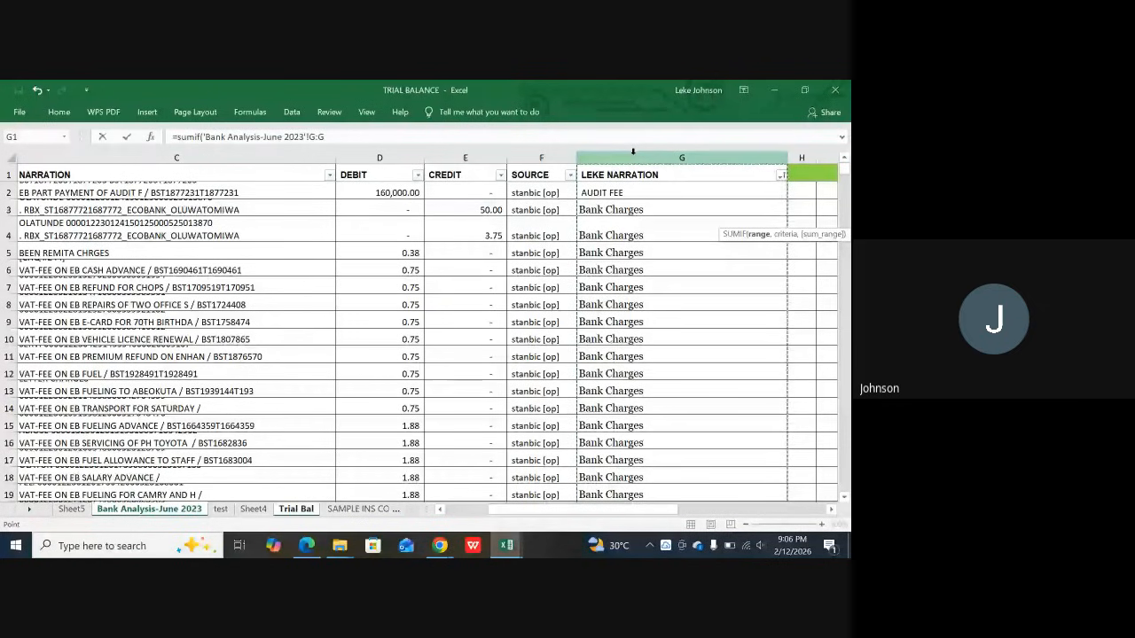
left_click(311, 137)
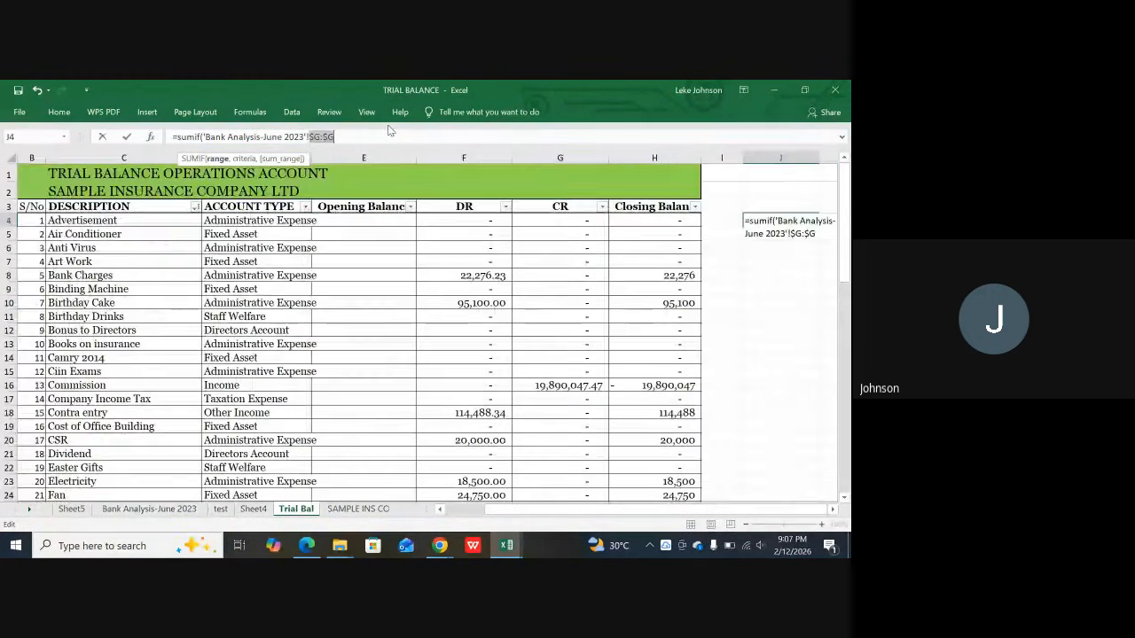
key("F4")
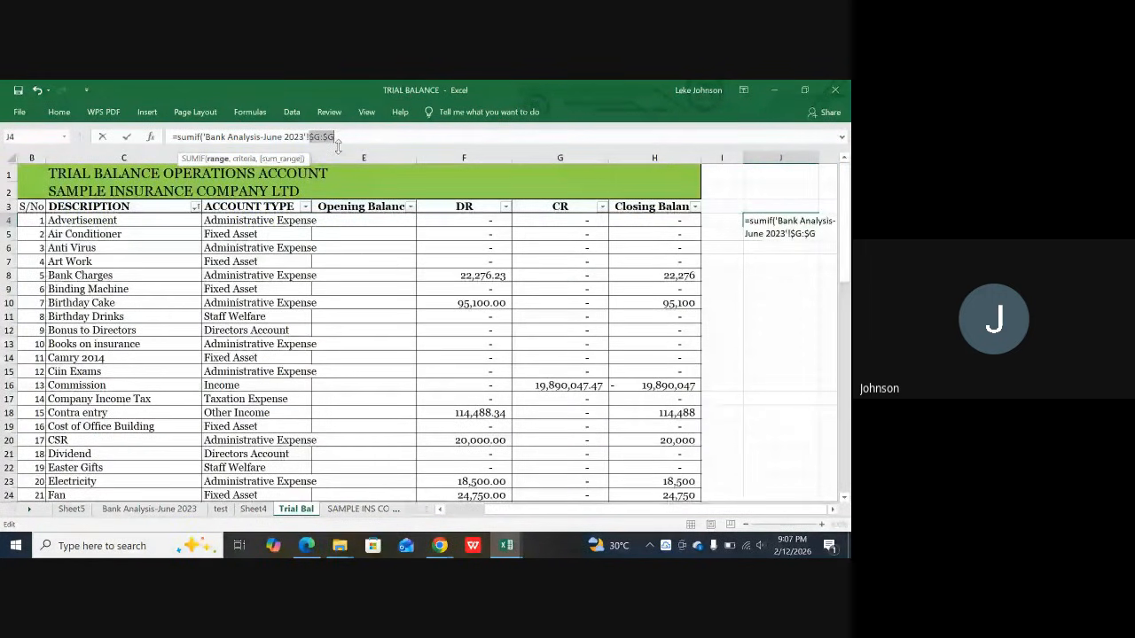
left_click(363, 137)
type(",")
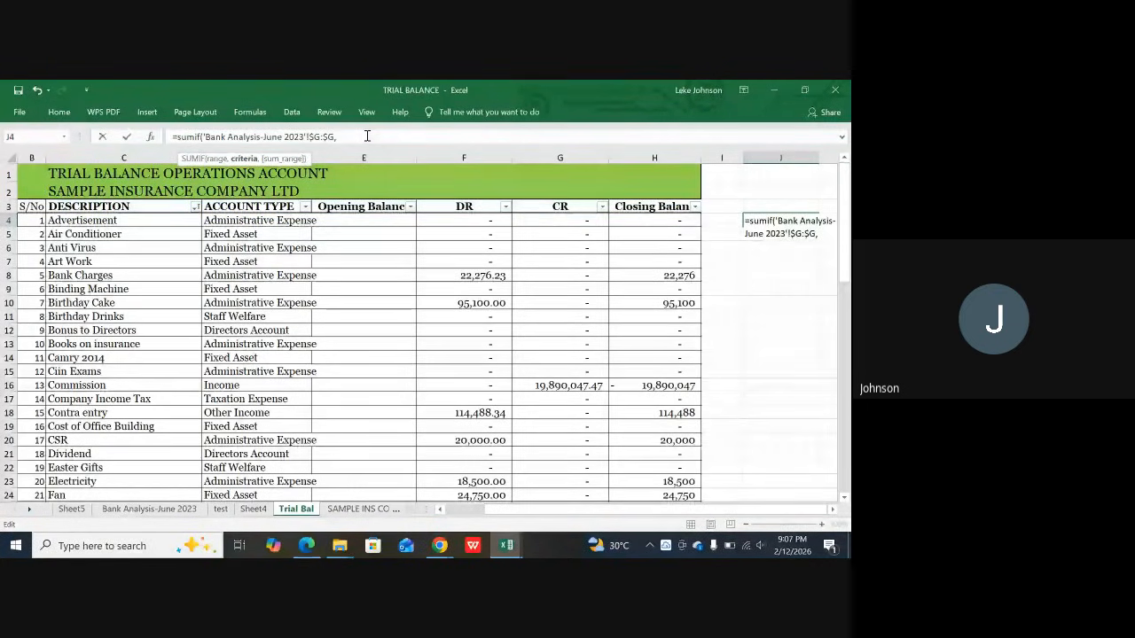
Step: Complete the J4 SUMIF with Trial Bal C4 as the criterion and the DEBIT column $D:$D of Bank Analysis-June 2023 as the absolute sum range
left_click(127, 222)
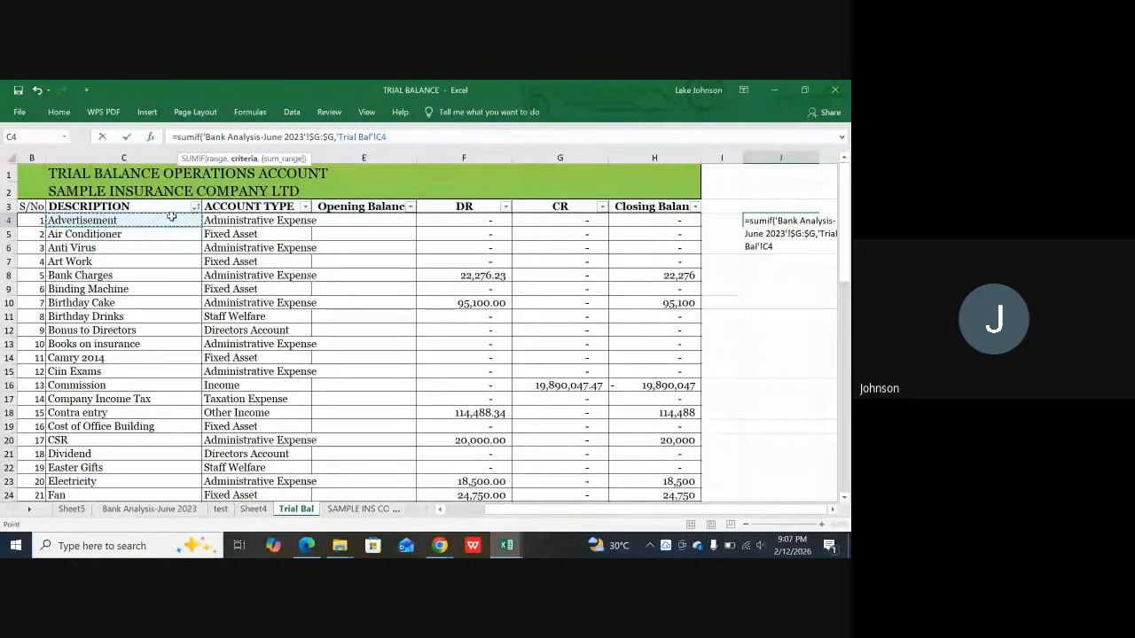
type(",")
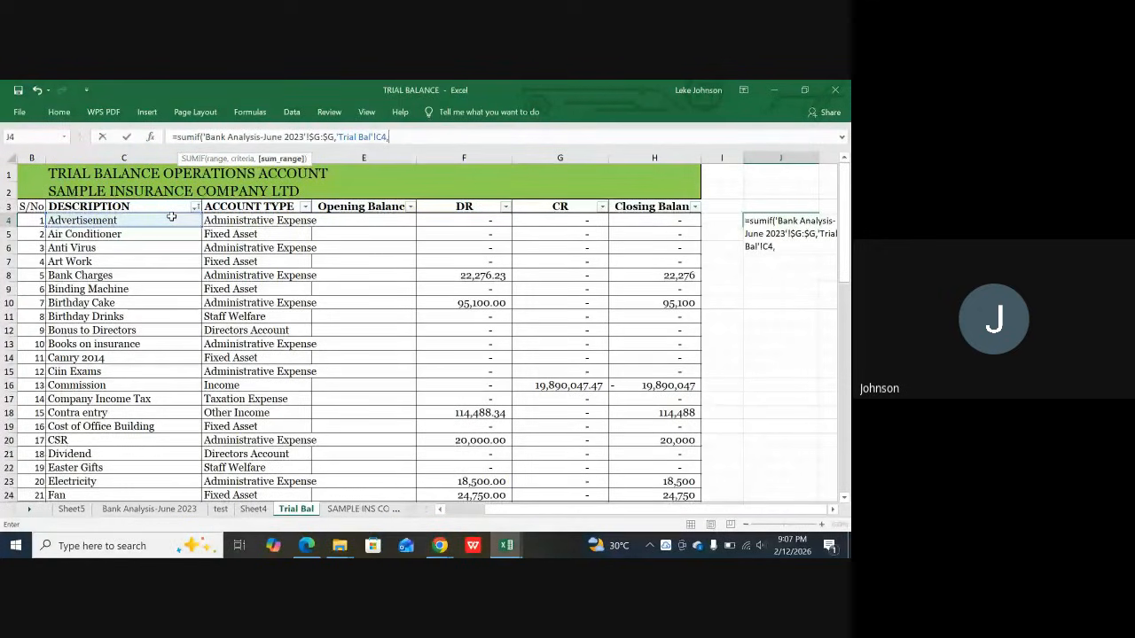
left_click(168, 513)
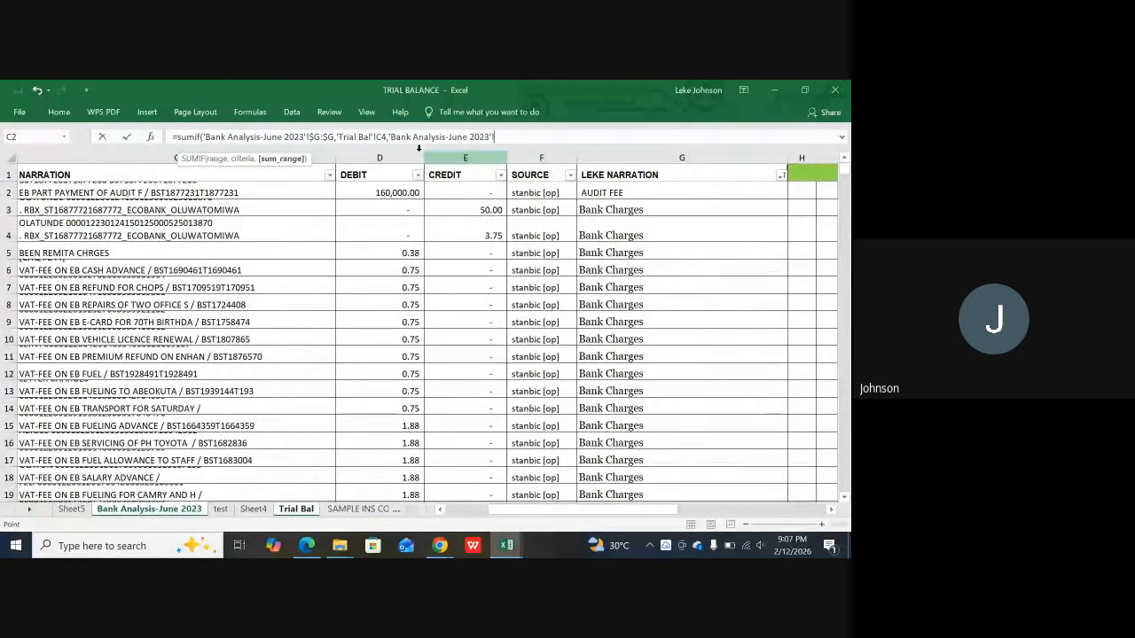
left_click(388, 157)
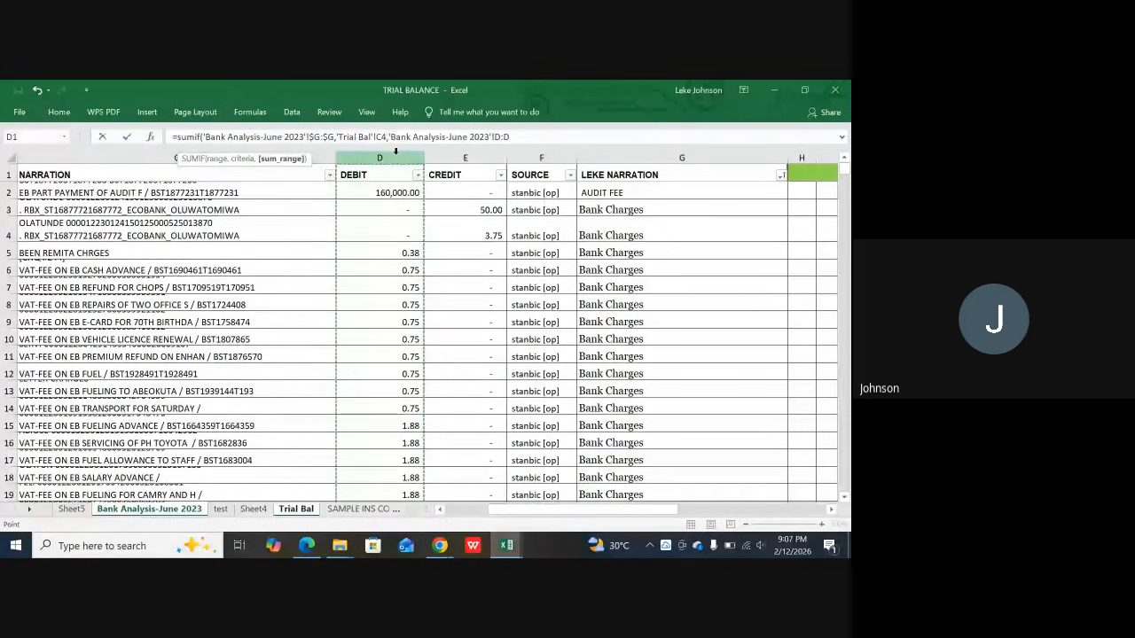
left_click(494, 137)
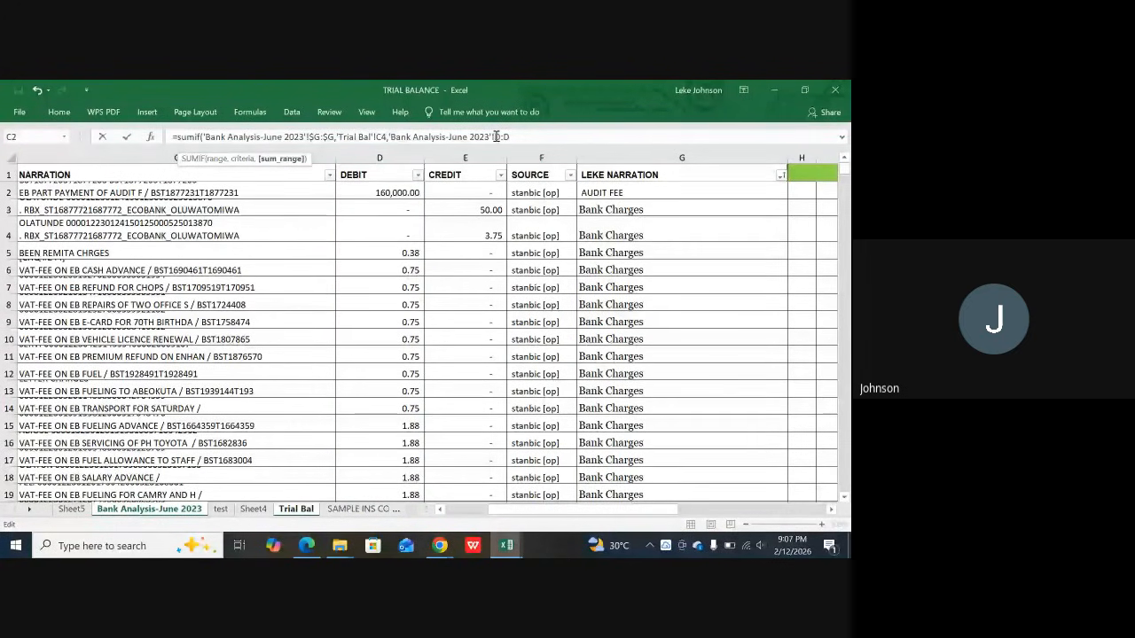
key("F4")
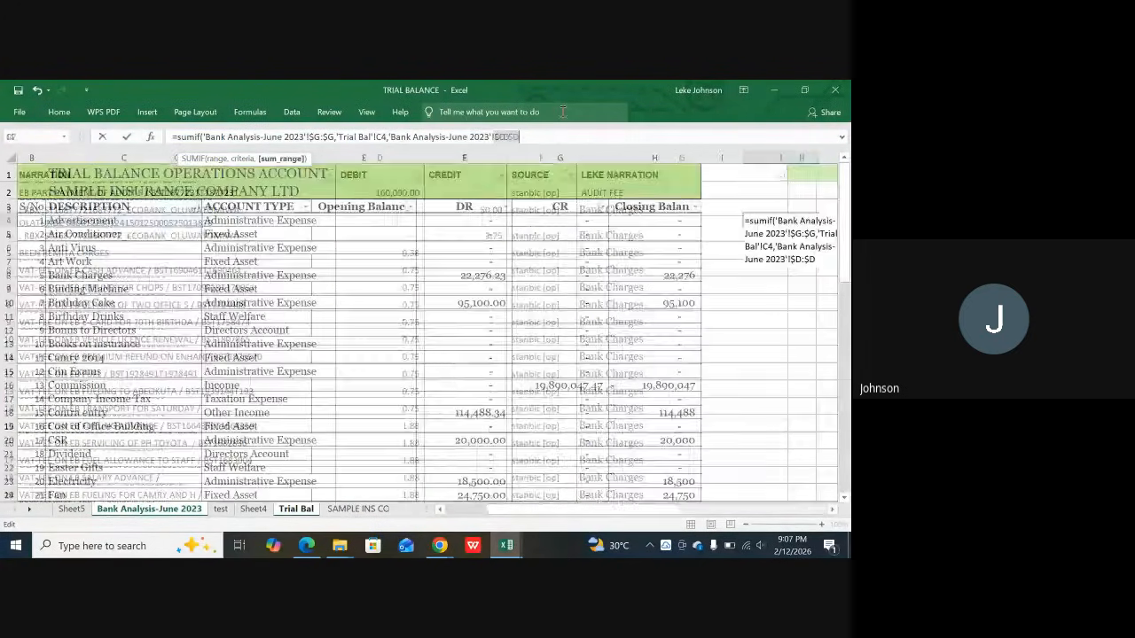
type(")")
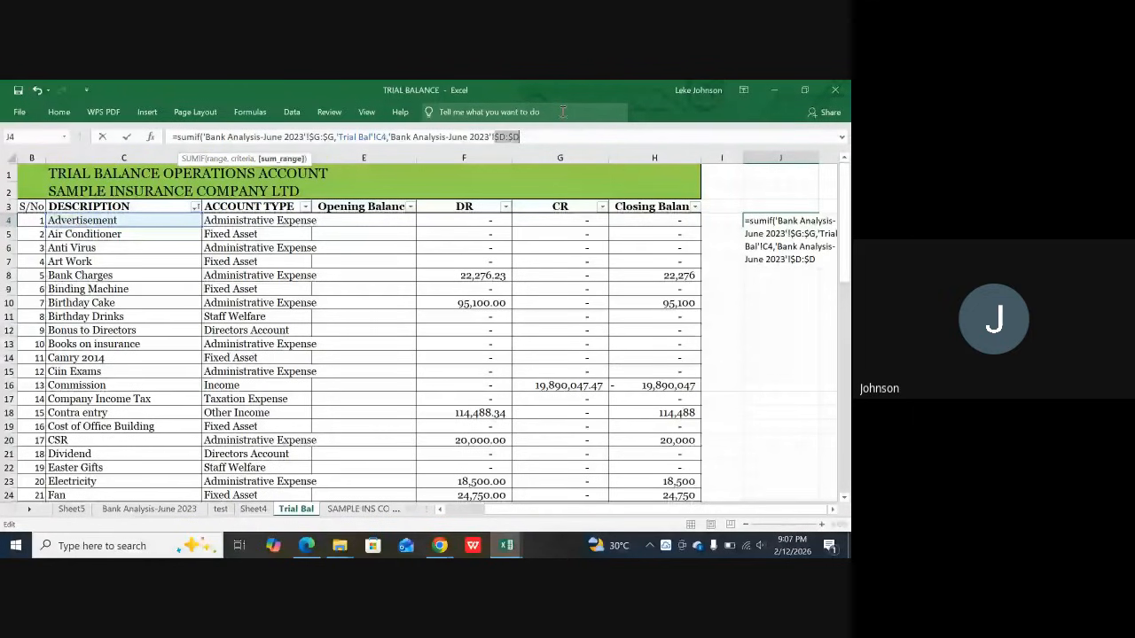
type(")")
key("Return")
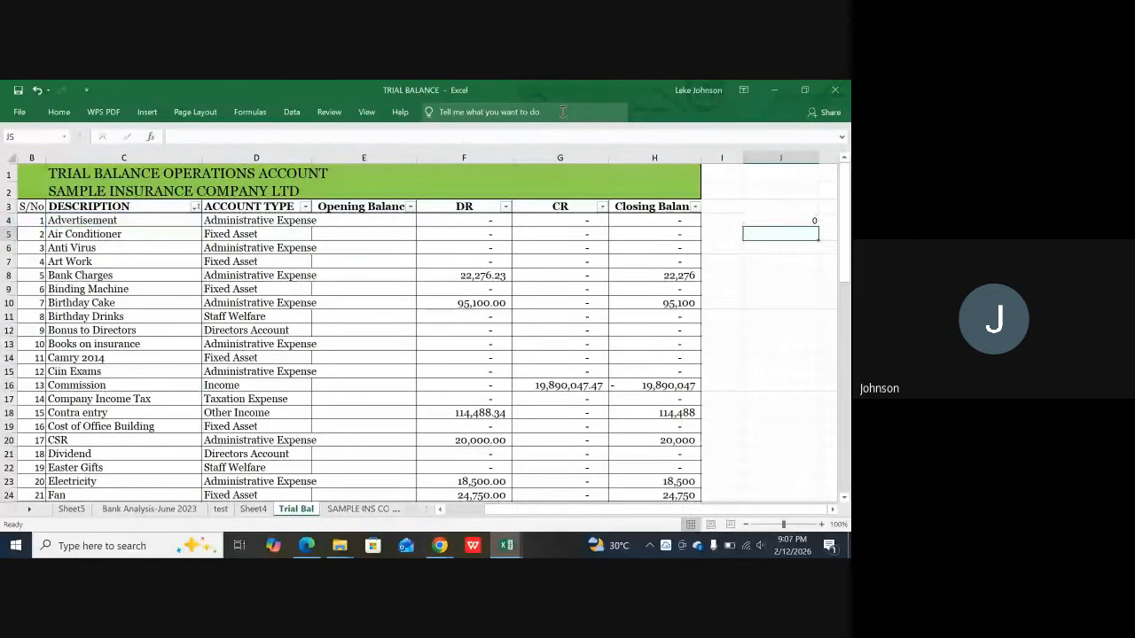
Step: Copy the SUMIF formula from J4 into J5 for the Air Conditioner row
left_click(779, 219)
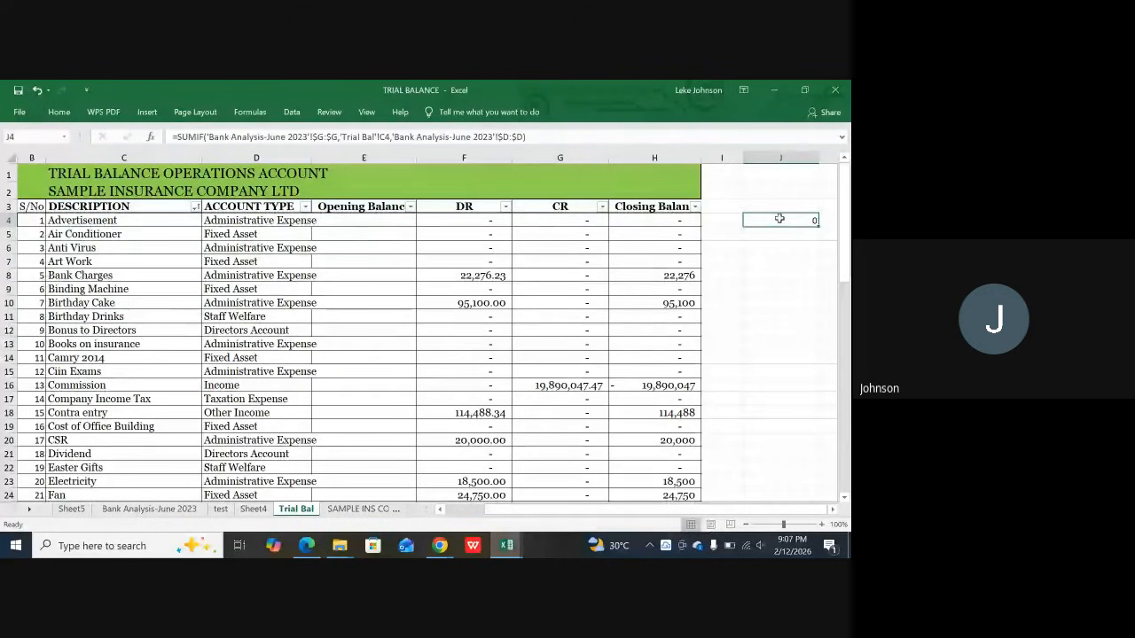
key("ctrl+c")
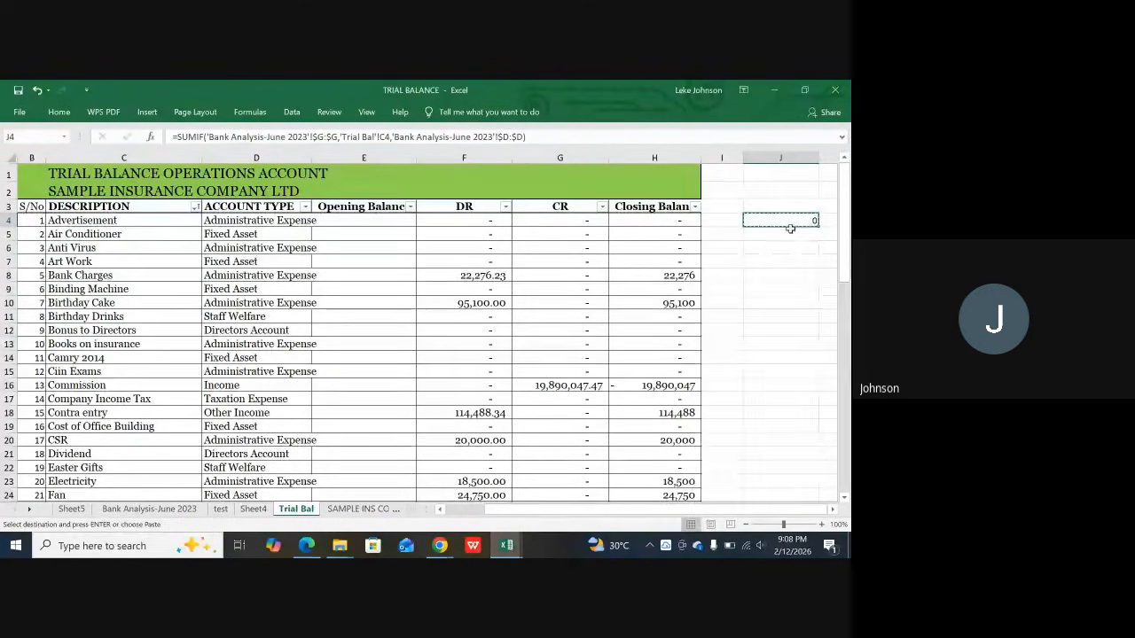
left_click_drag(786, 233, 744, 432)
scroll(780, 355, "up", 15)
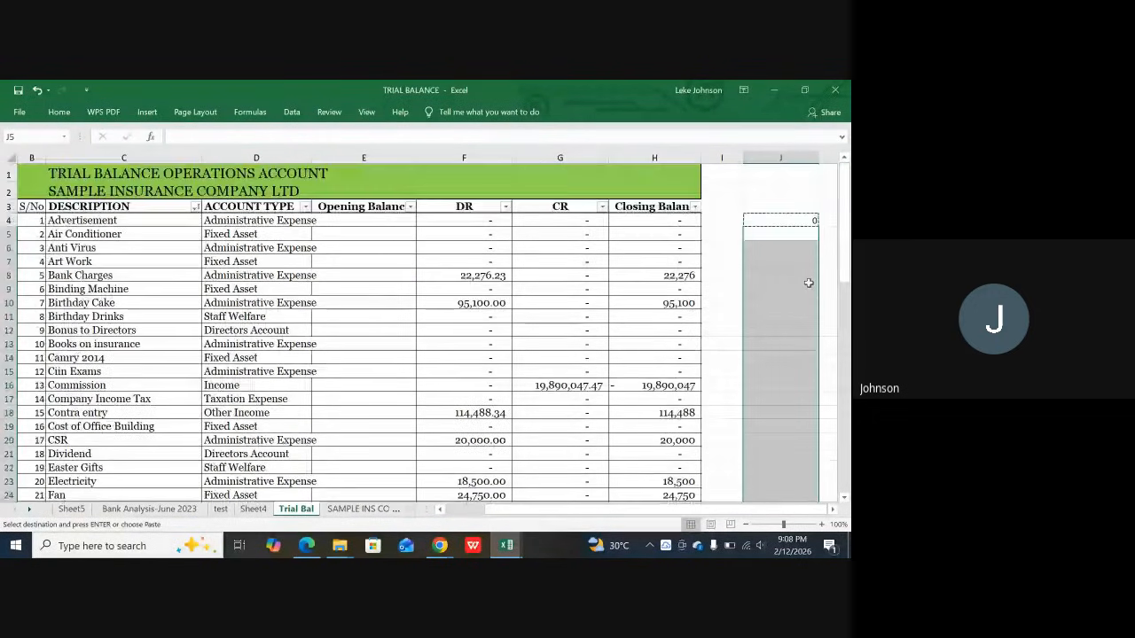
left_click(781, 238)
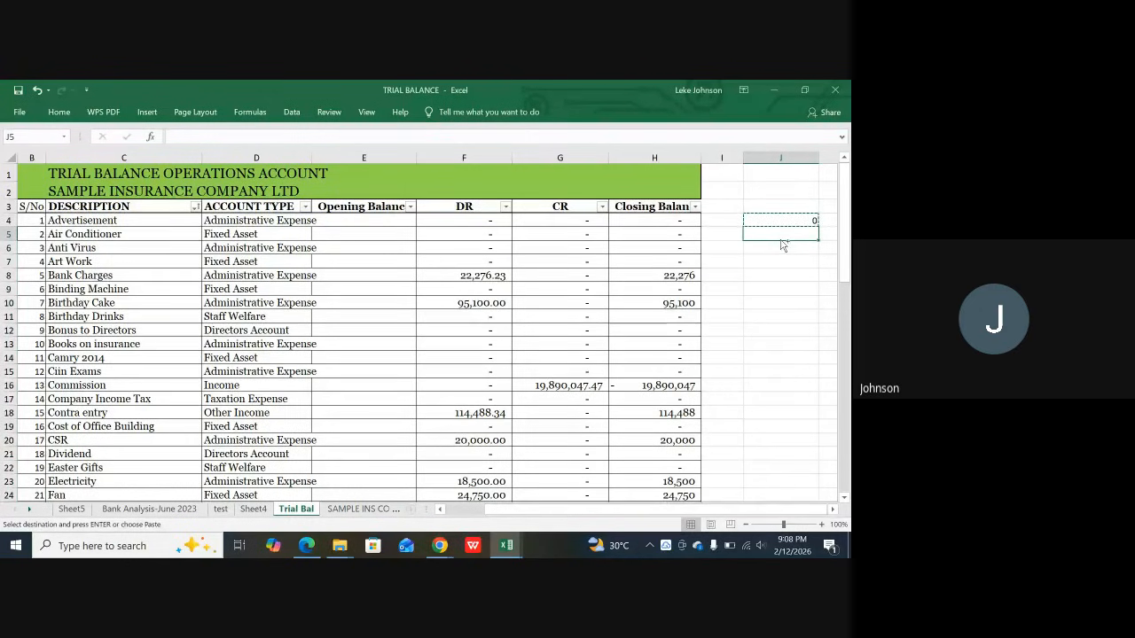
key("ctrl+v")
Step: Paste the copied SUMIF formula down column J from J6 to the totals row, J66
left_click_drag(775, 246, 729, 543)
left_click(769, 487)
scroll(783, 269, "up", 4)
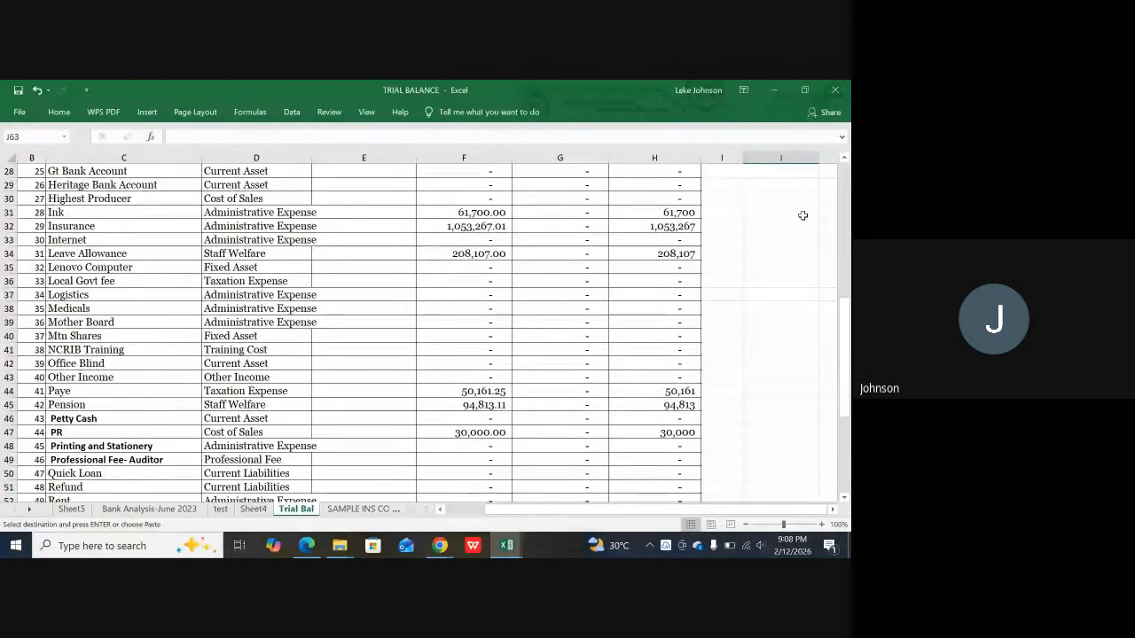
scroll(802, 215, "up", 9)
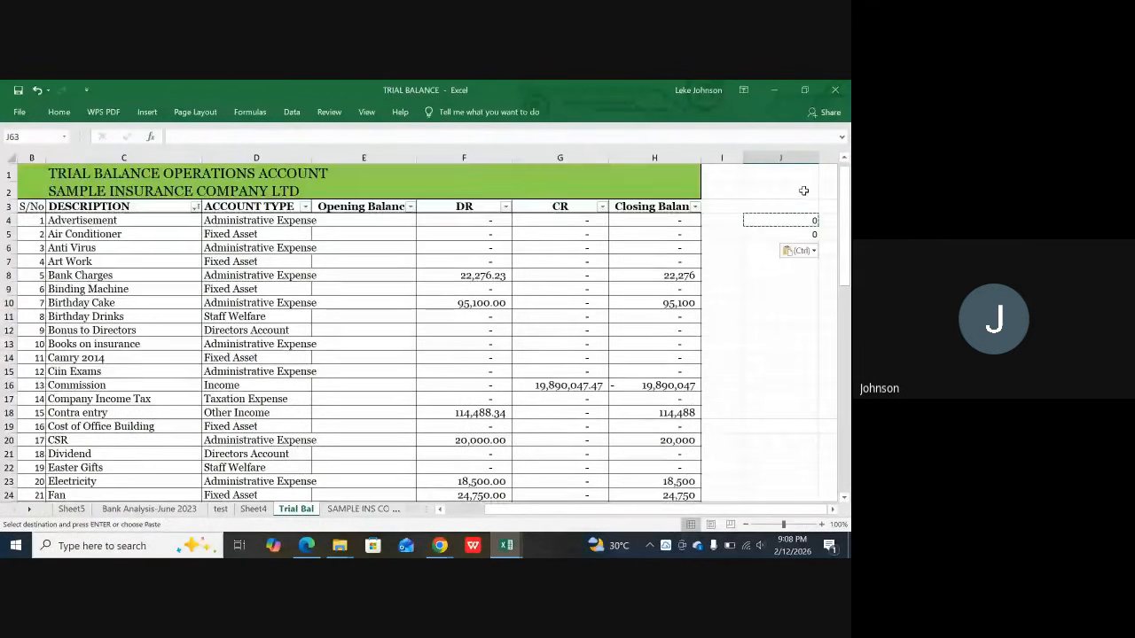
left_click(770, 252)
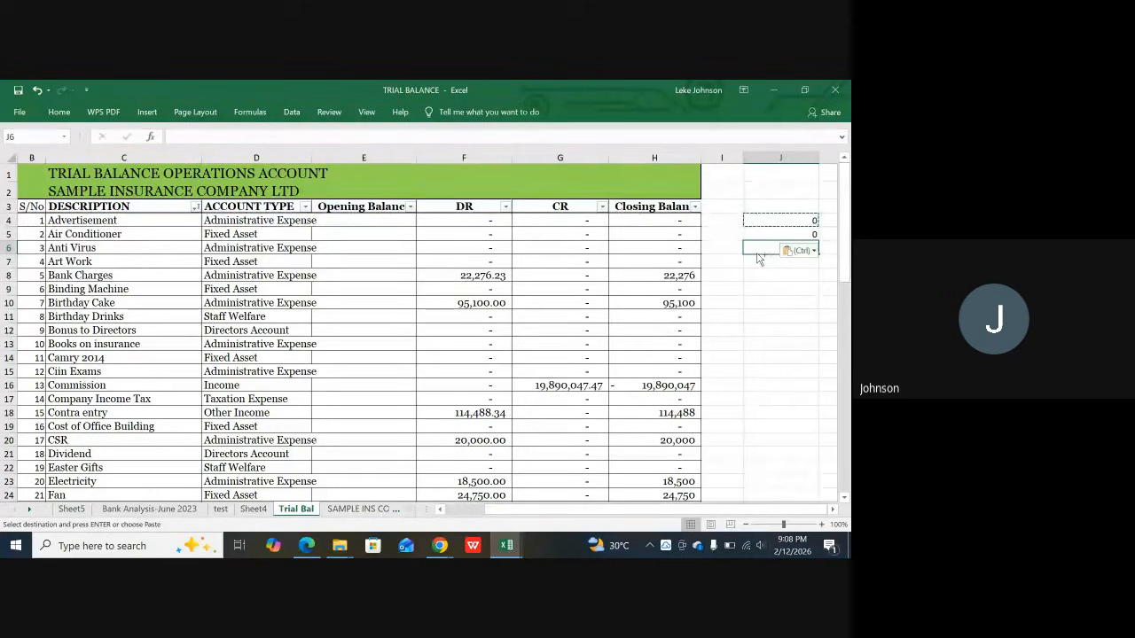
key("shift+Down")
key("shift+Down")
key("shift+Down")
key("shift+Down")
key("shift+Down")
key("shift+Down")
key("shift+Down")
key("shift+Down")
key("shift+Down")
key("shift+Down")
key("shift+Down")
key("shift+Down")
key("shift+Down")
key("shift+Down")
key("shift+Down")
key("shift+Down")
key("shift+Down")
key("shift+Down")
key("shift+Down")
key("shift+Down")
scroll(757, 253, "down", 2)
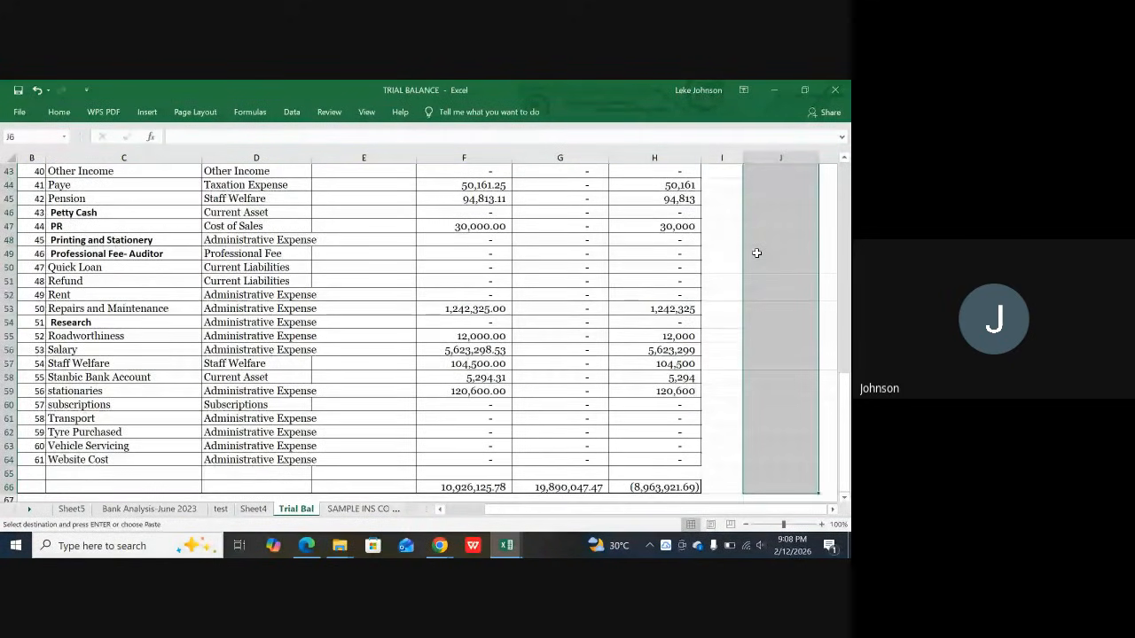
key("ctrl+v")
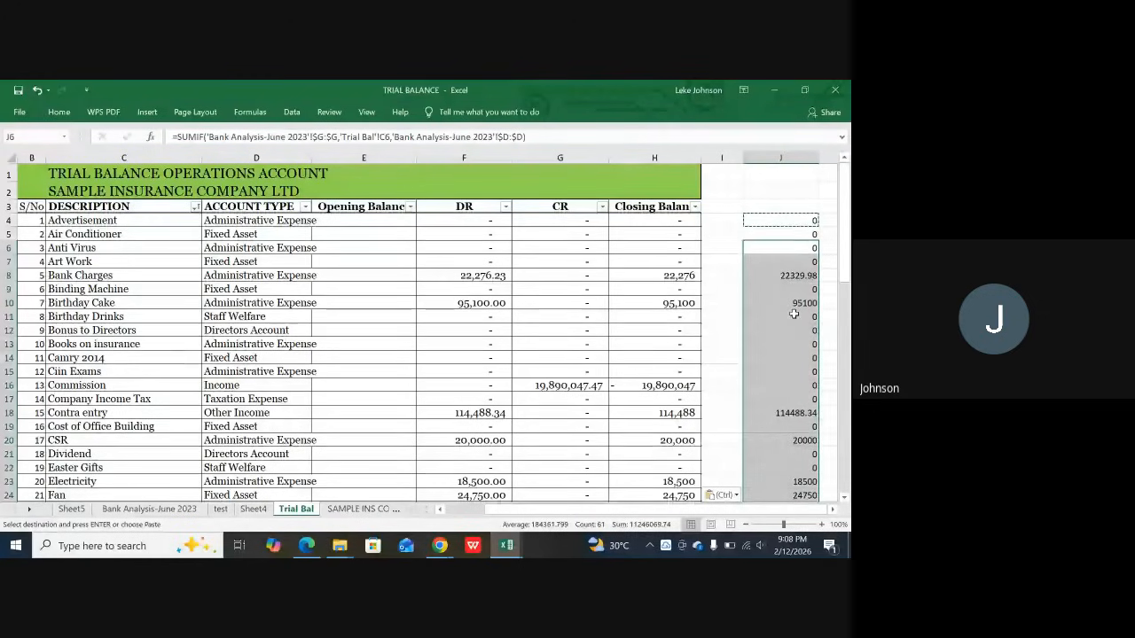
Step: Check the pasted SUMIF formulas in column J against the DR amounts, moving back up to J4
left_click(795, 275)
left_click(778, 259)
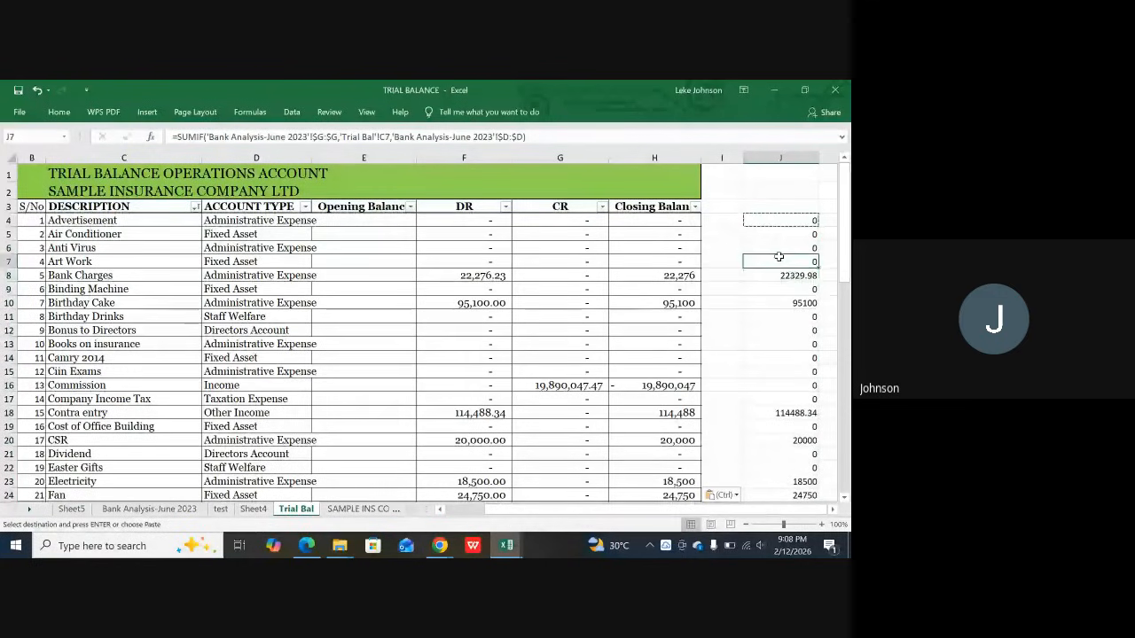
left_click(777, 244)
key("Up")
key("Up")
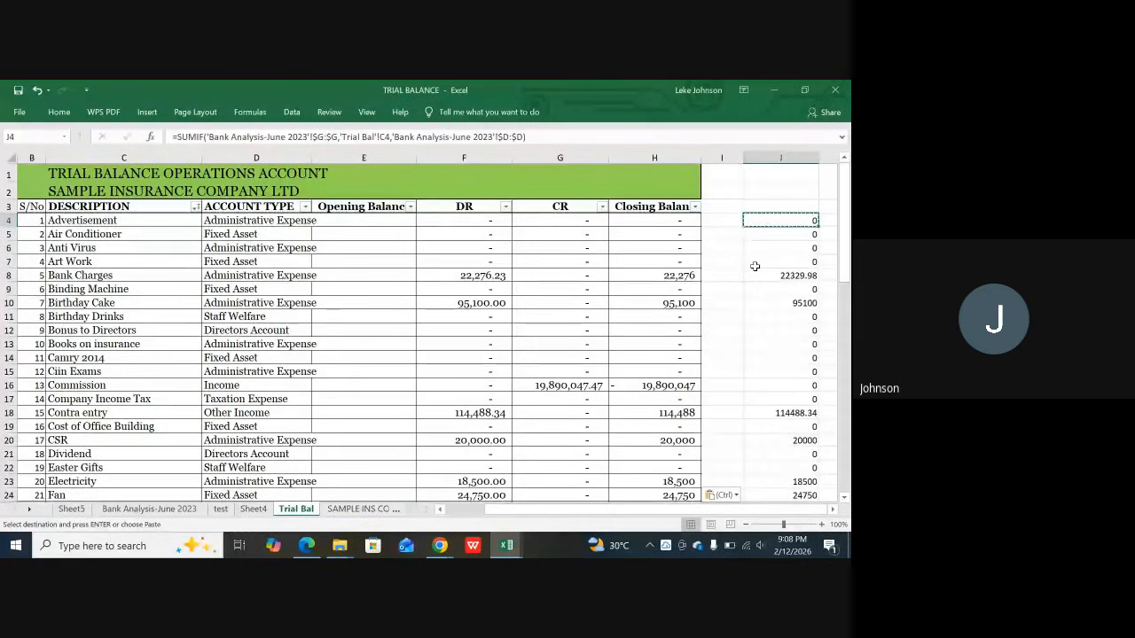
Step: Undo both formula pastes in column J and clear the SUMIF formula from J4
key("ctrl+z")
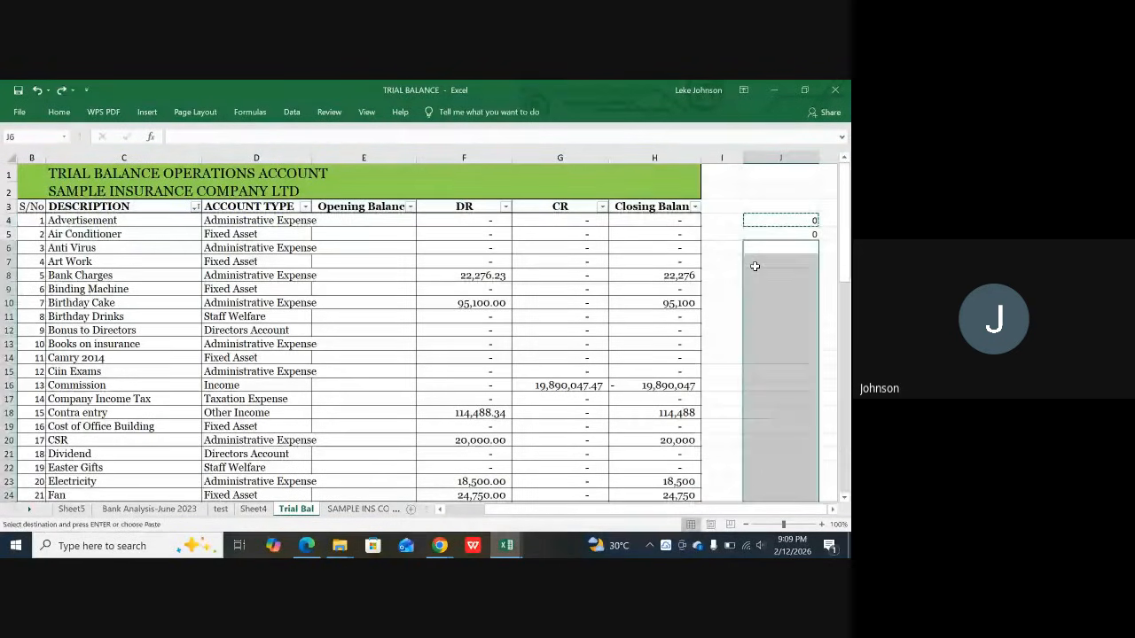
key("ctrl+z")
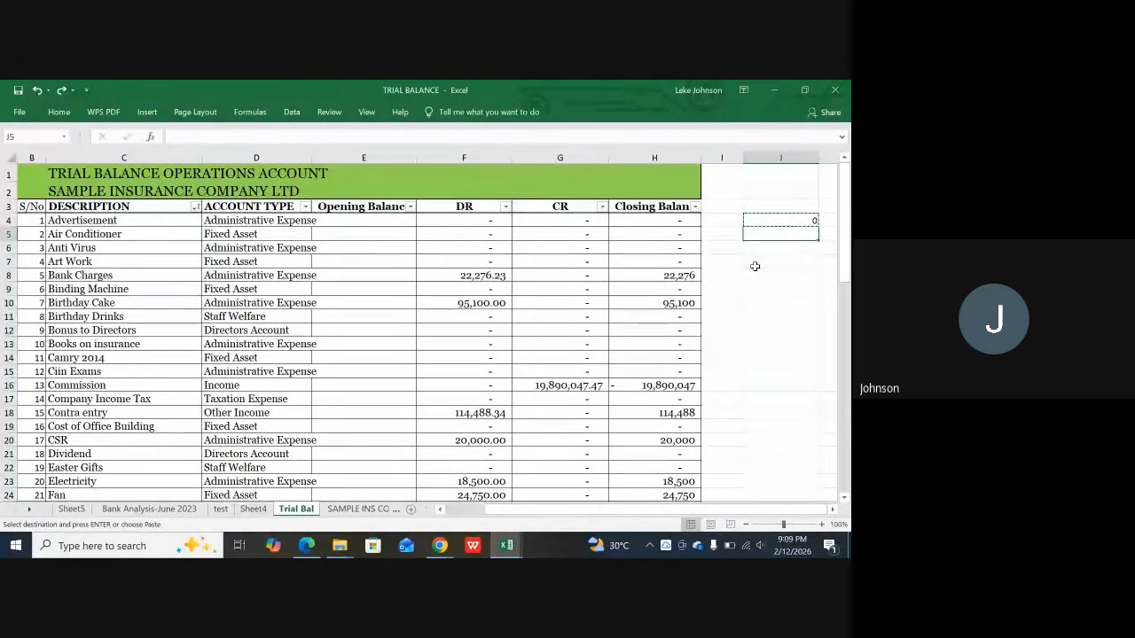
left_click(792, 219)
key("Delete")
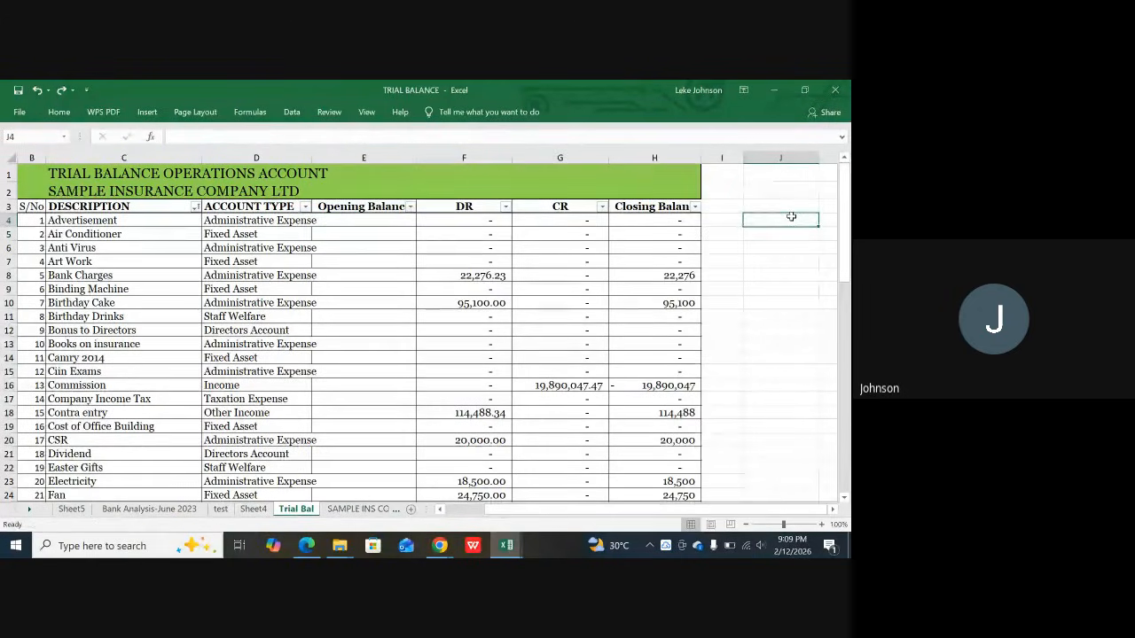
left_click(780, 288)
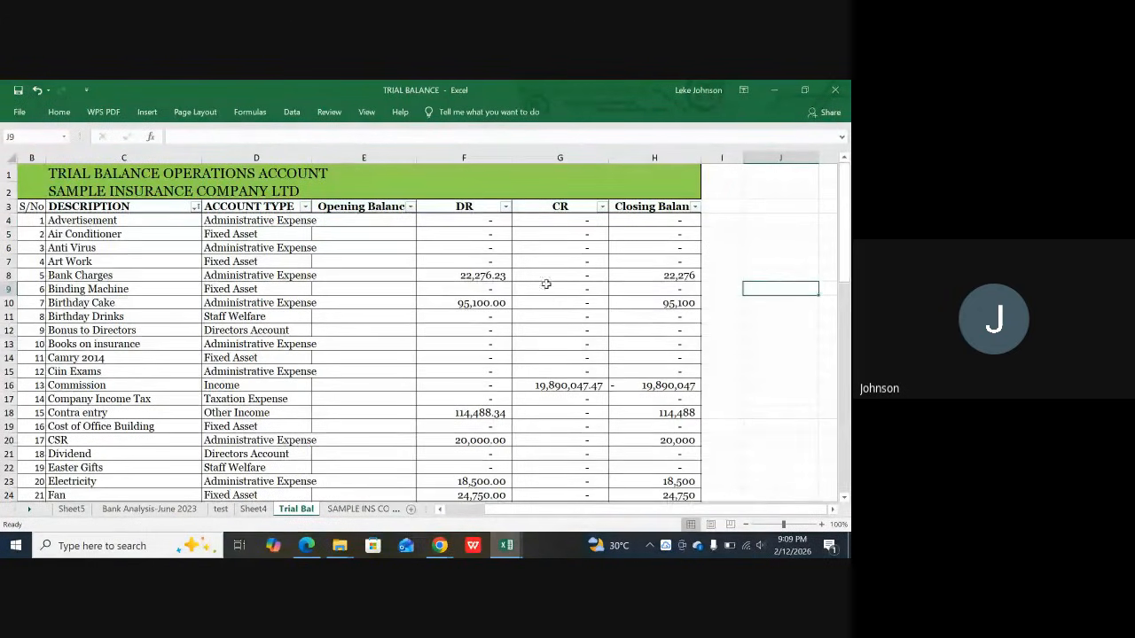
Step: Examine the IF formula in DR cell F4, which nets the SUMIF debits against credits for Advertisement, and leave it as is
left_click(474, 222)
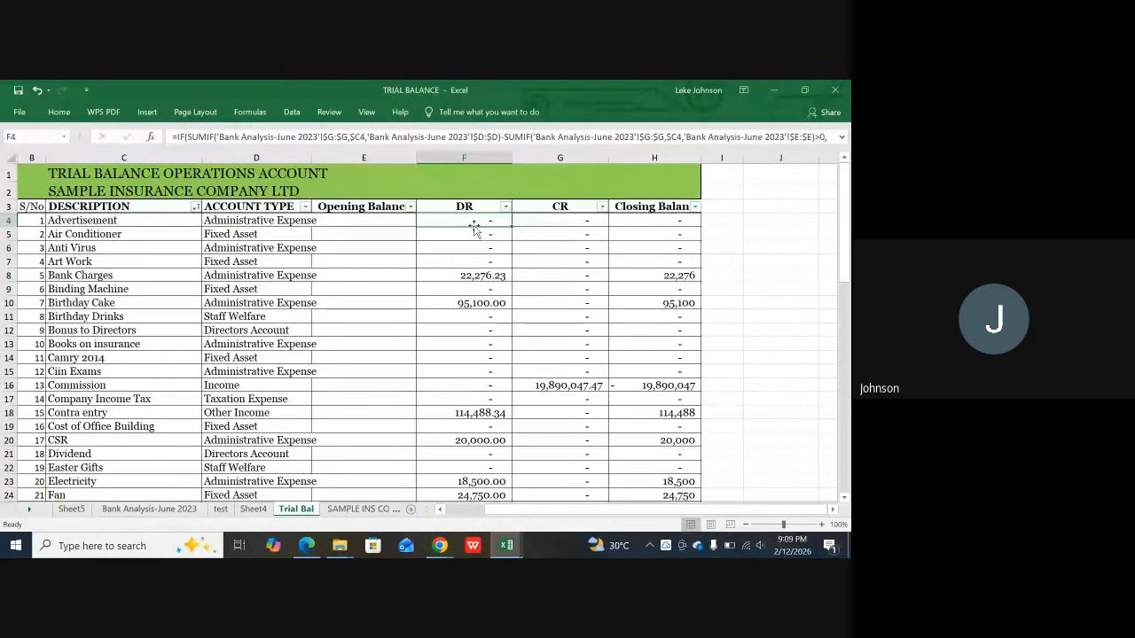
double_click(475, 220)
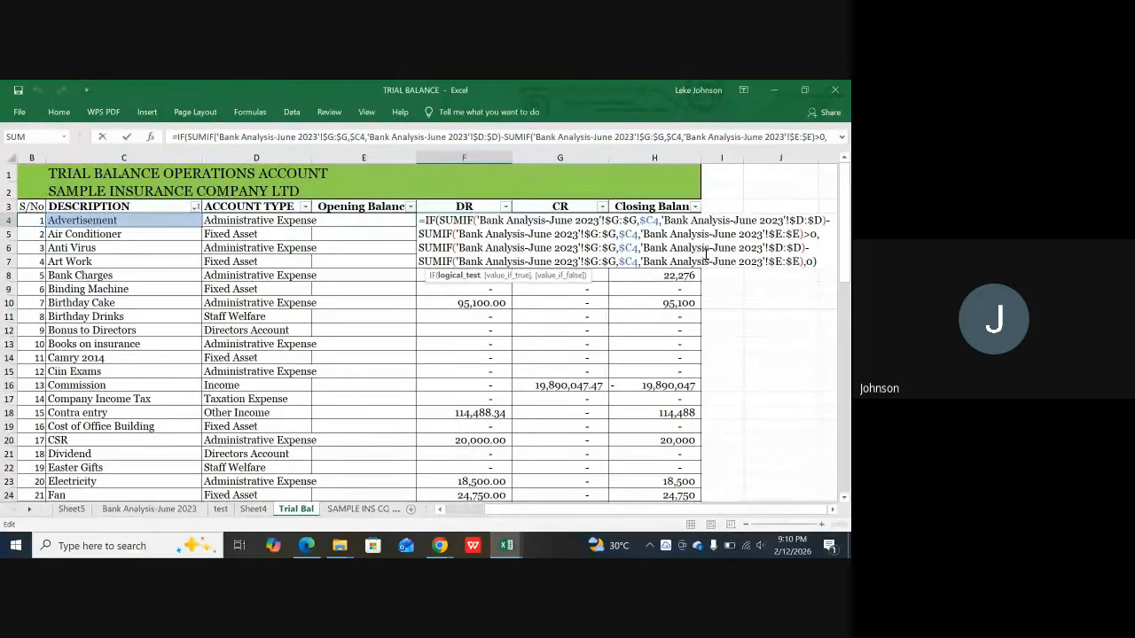
key("Return")
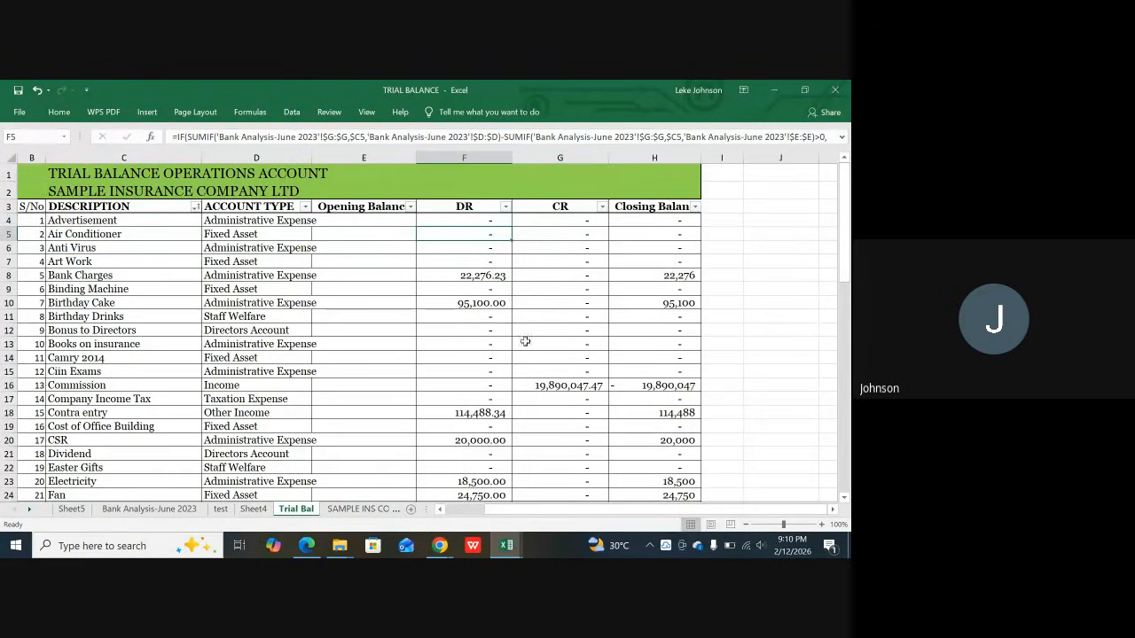
Step: Review the LEKE NARRATION, DEBIT and CREDIT columns on the Bank Analysis-June 2023 sheet
left_click(170, 508)
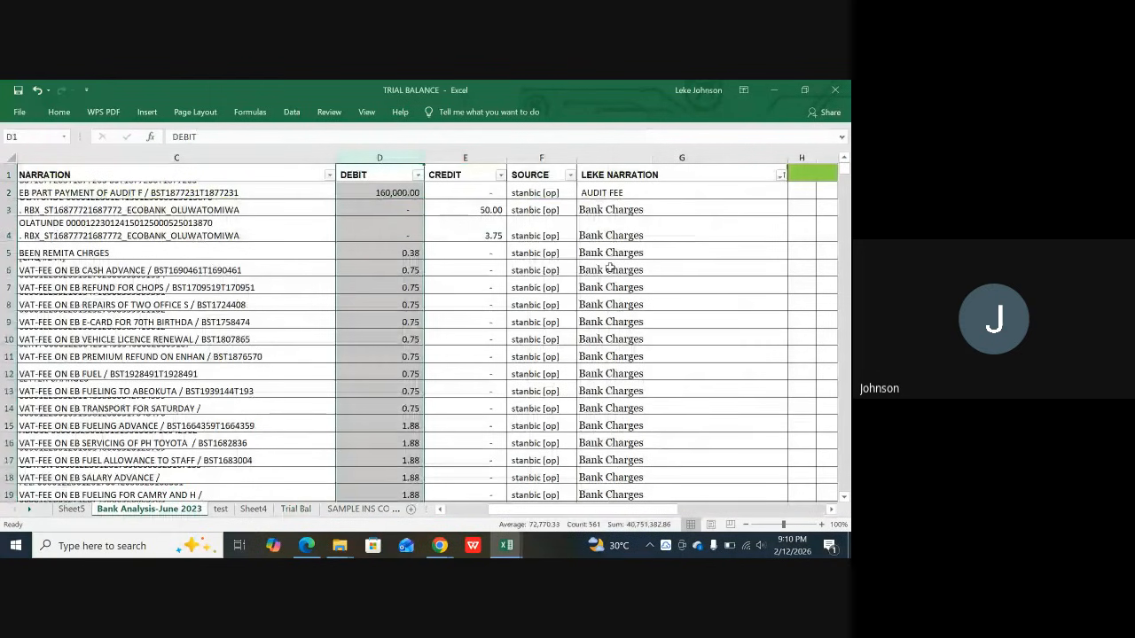
left_click(681, 157)
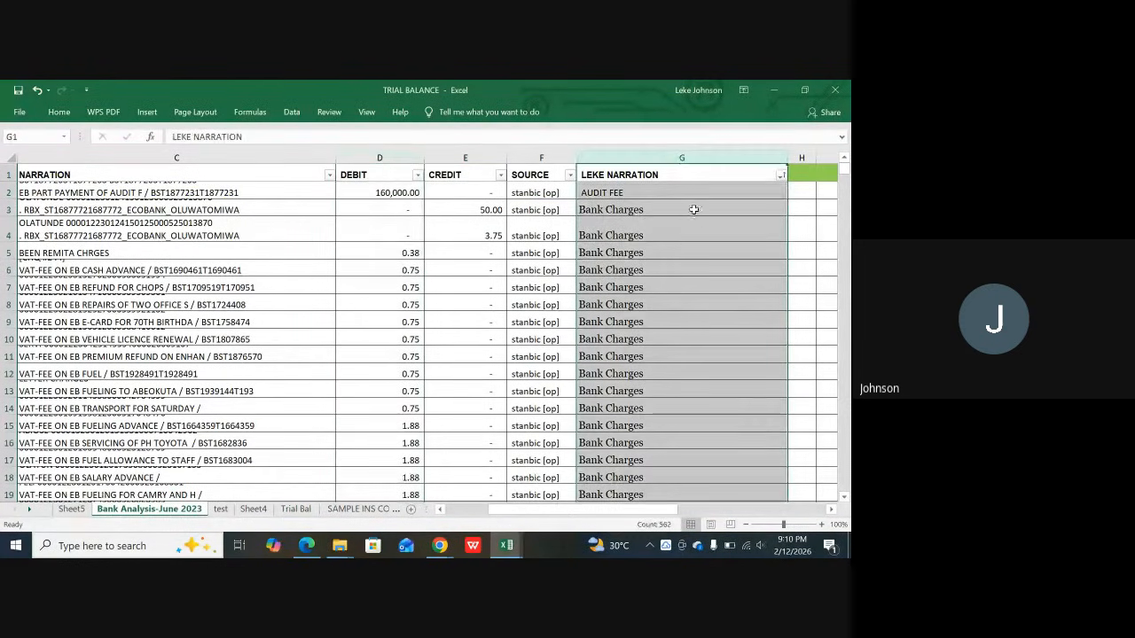
left_click(390, 157)
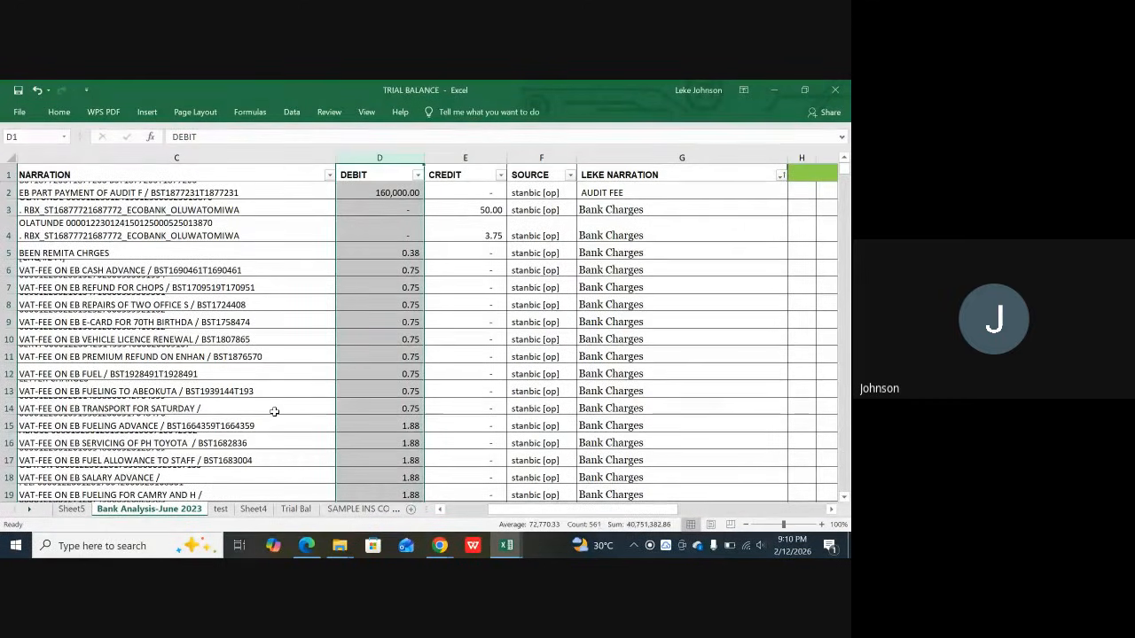
left_click(683, 158)
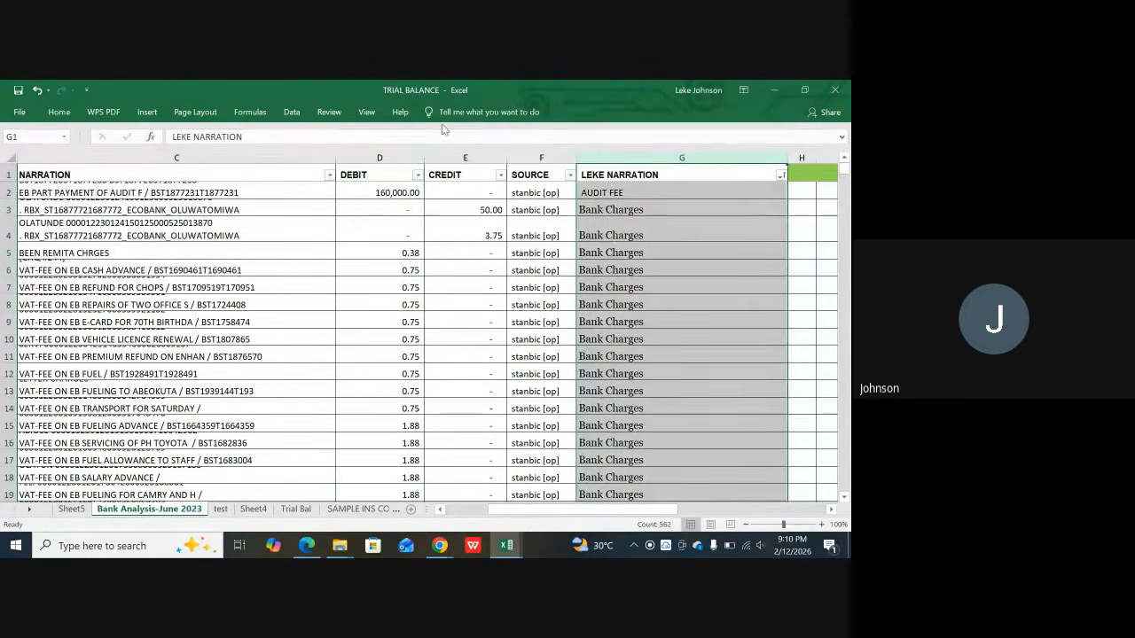
left_click(462, 158)
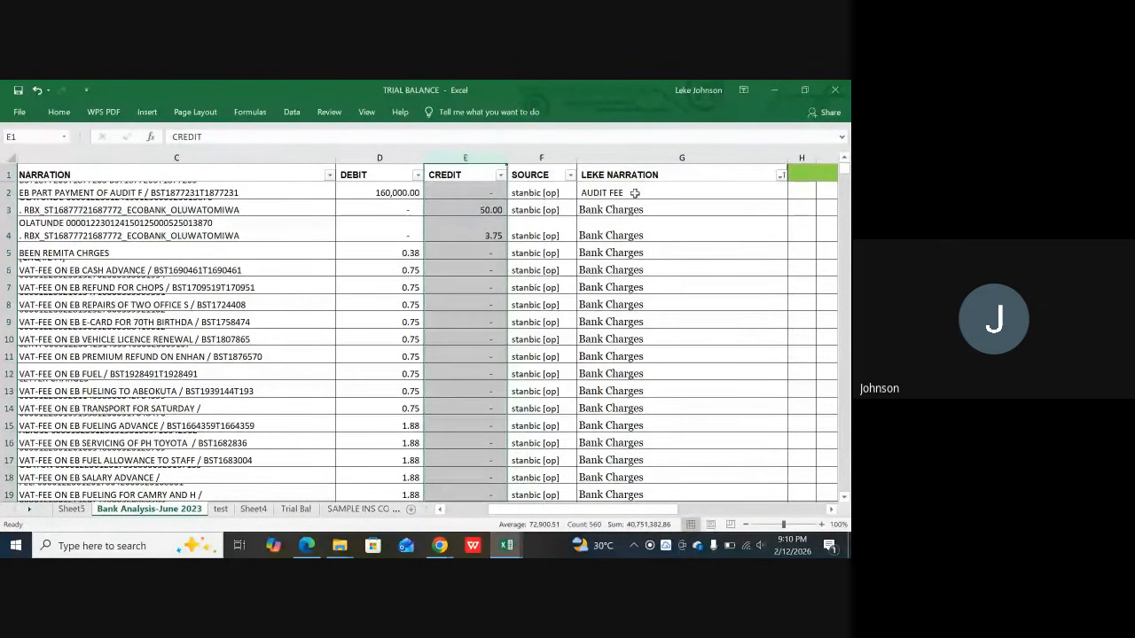
Step: Enlarge the formula bar to show the full DR formula in F5 on Trial Bal and compare it with the LEKE NARRATION column
left_click(298, 509)
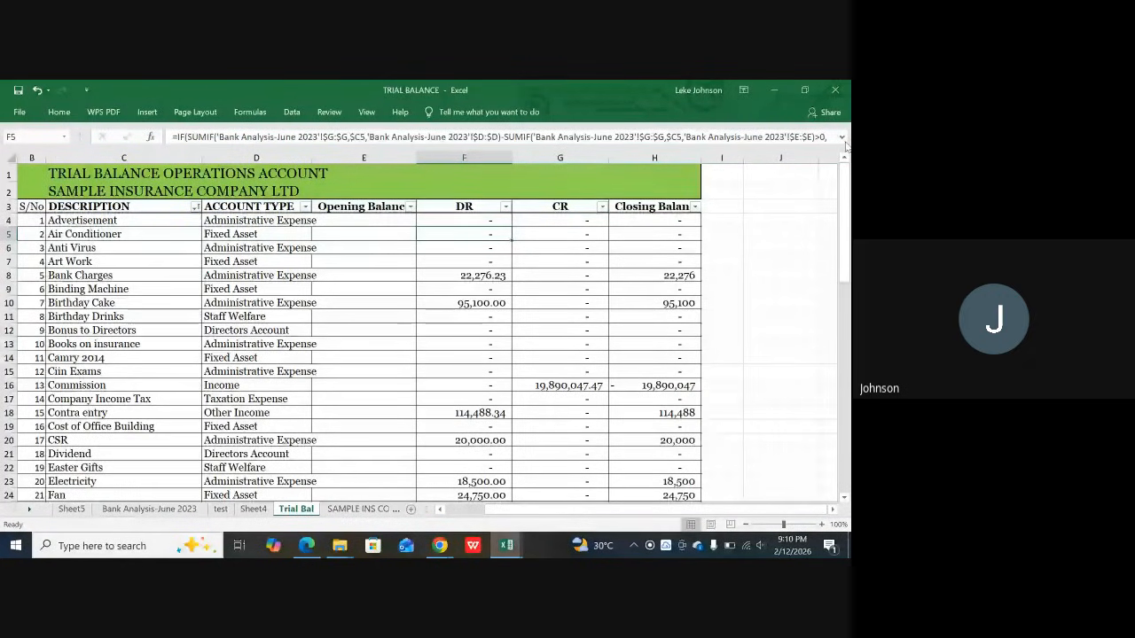
left_click_drag(829, 155, 829, 205)
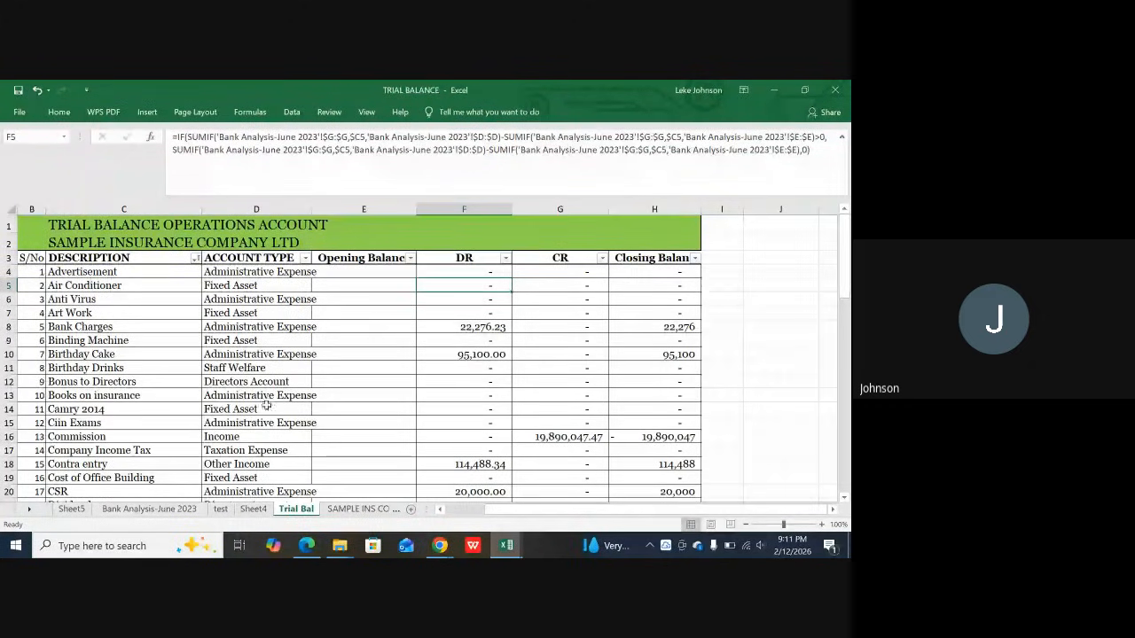
left_click(159, 512)
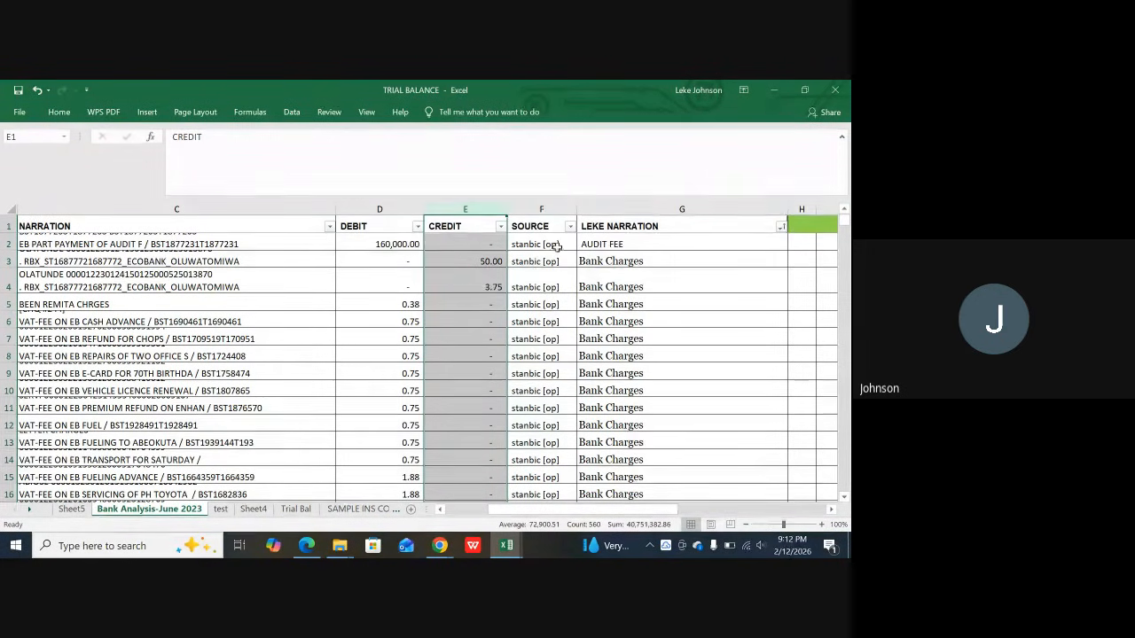
left_click(670, 202)
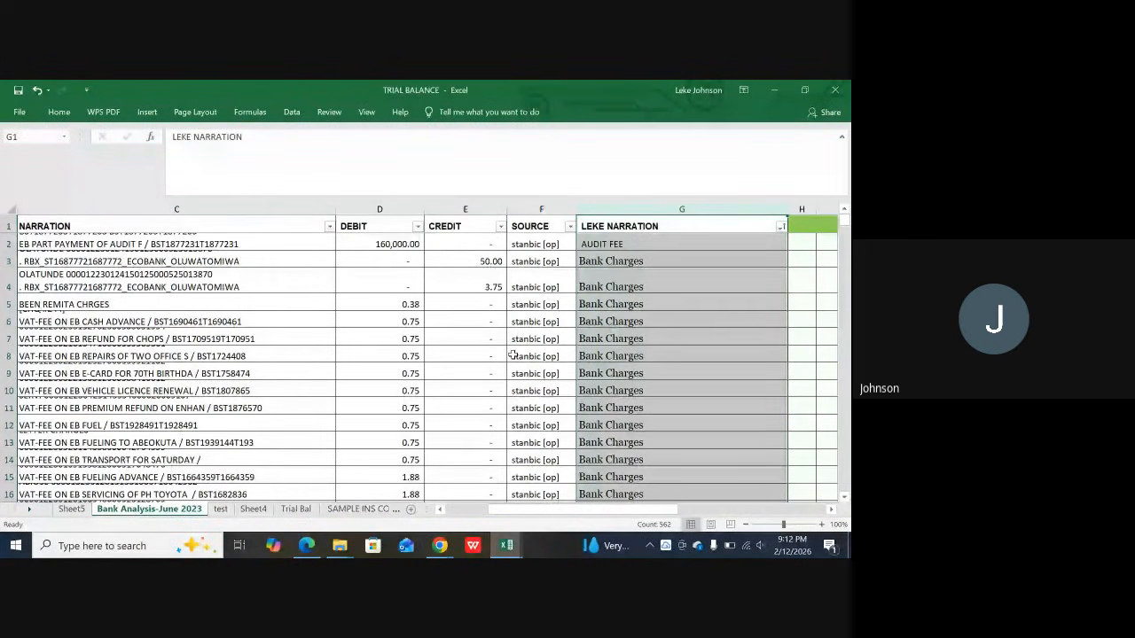
left_click(297, 510)
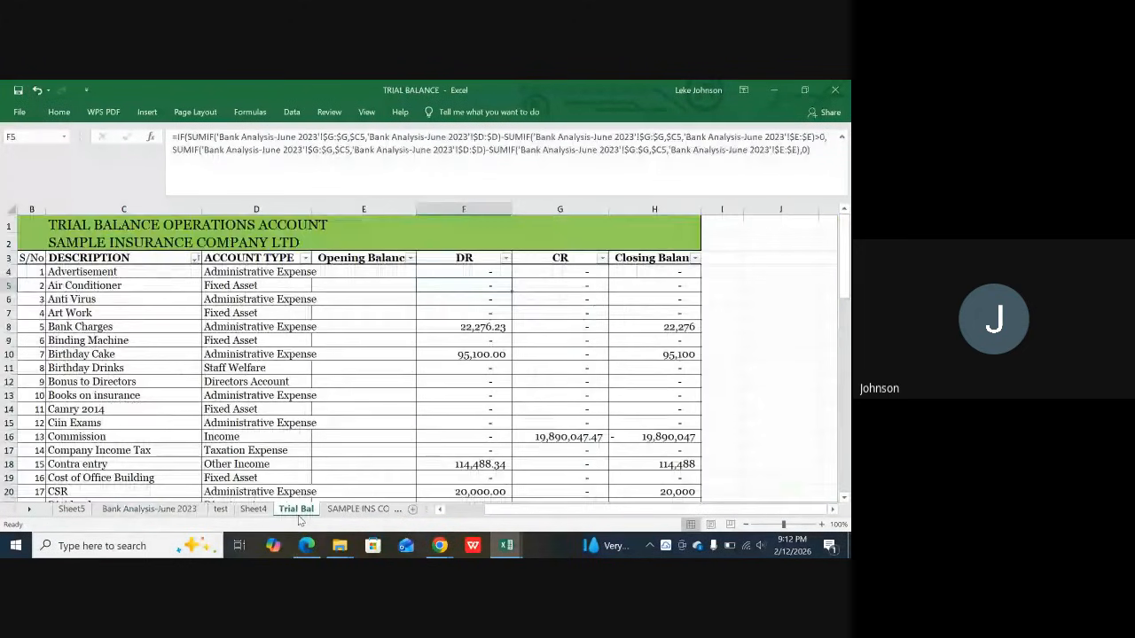
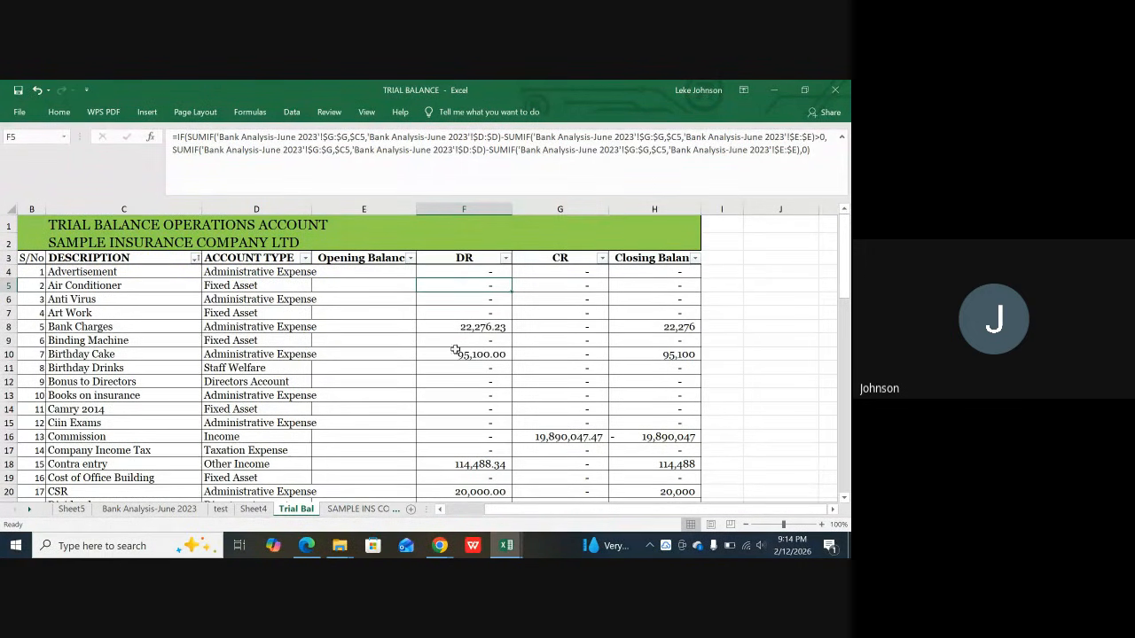
Step: Look through the DR, CR and closing balance entries of the accounts on the Trial Bal sheet
scroll(459, 388, "down", 2)
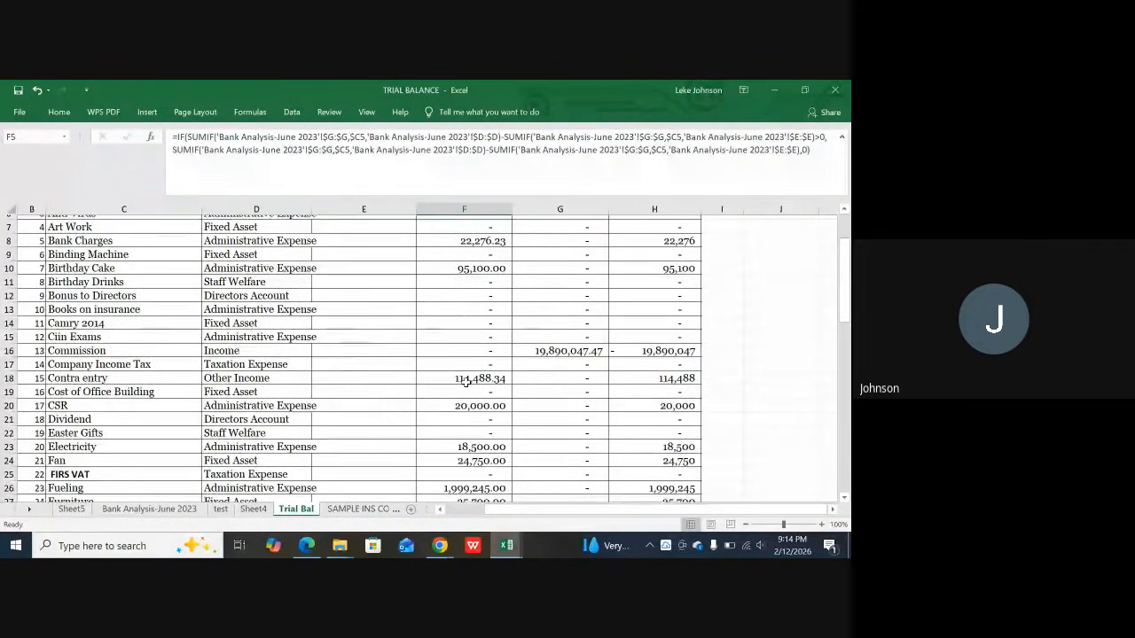
scroll(465, 382, "down", 7)
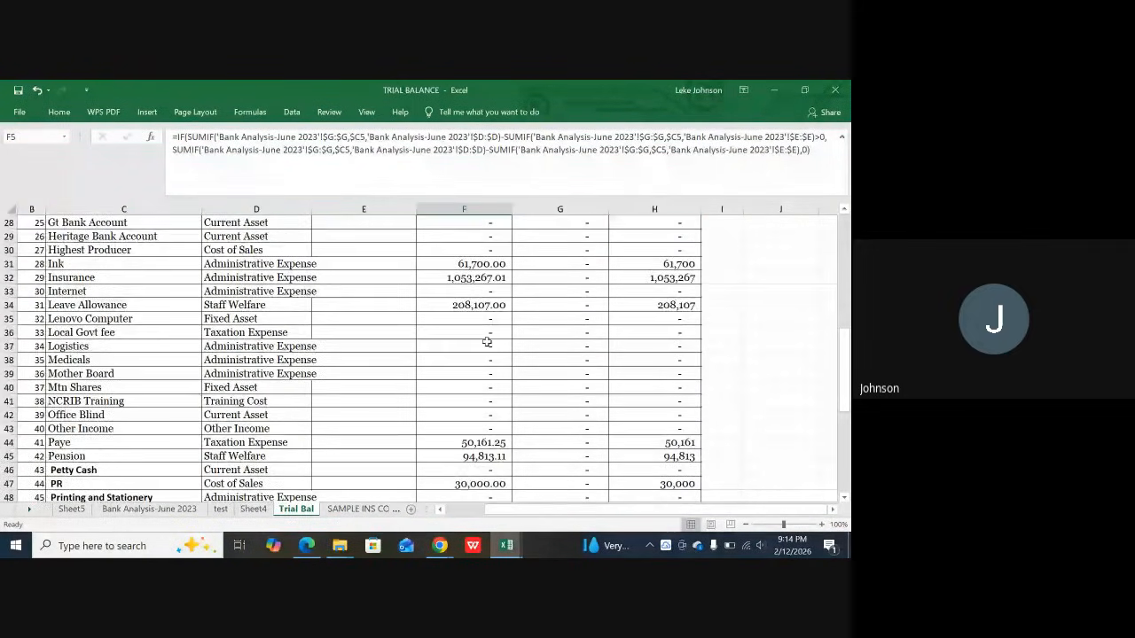
scroll(487, 332, "down", 2)
scroll(488, 322, "up", 11)
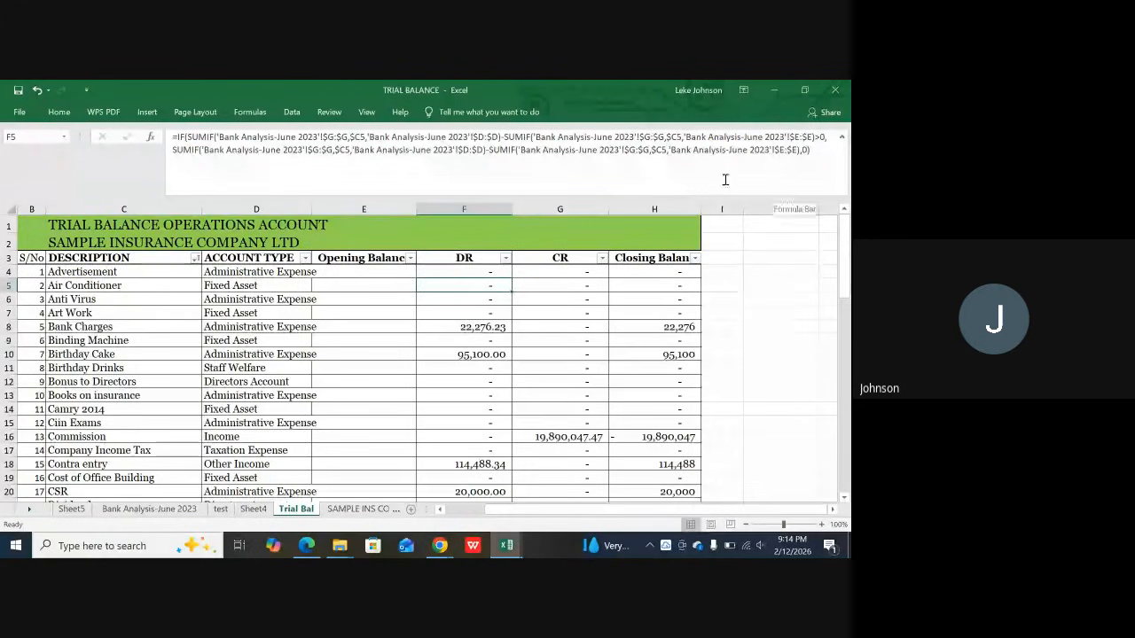
scroll(492, 298, "down", 2)
scroll(506, 354, "up", 2)
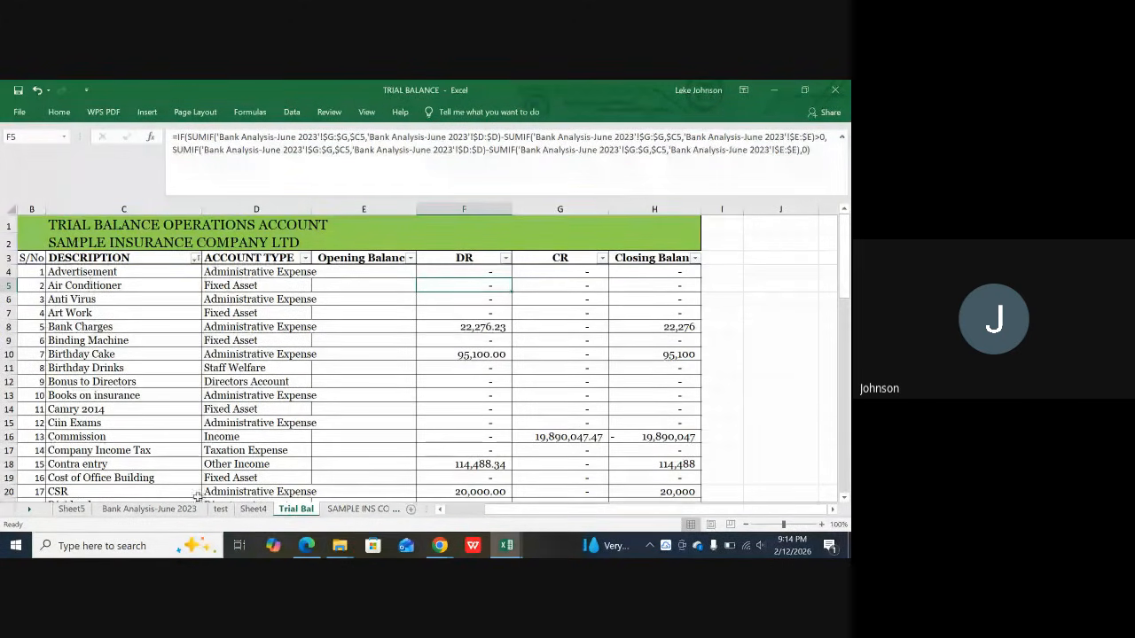
Step: Check the DEBIT, LEKE NARRATION and CREDIT columns of Bank Analysis-June 2023 against the F5 formula on Trial Bal
left_click(162, 511)
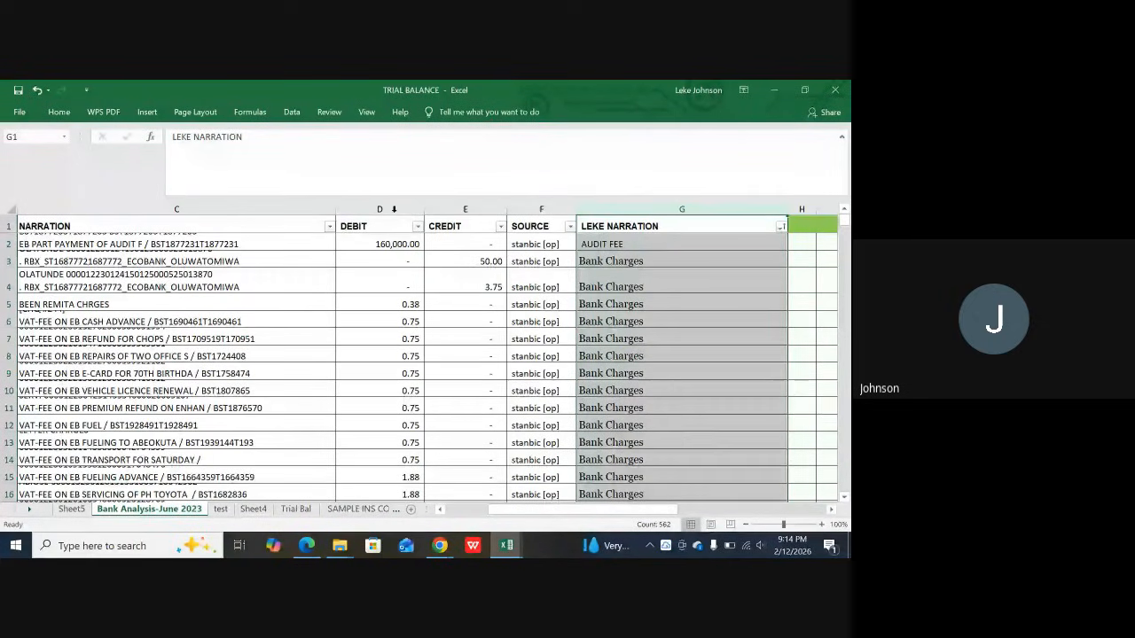
left_click(381, 207)
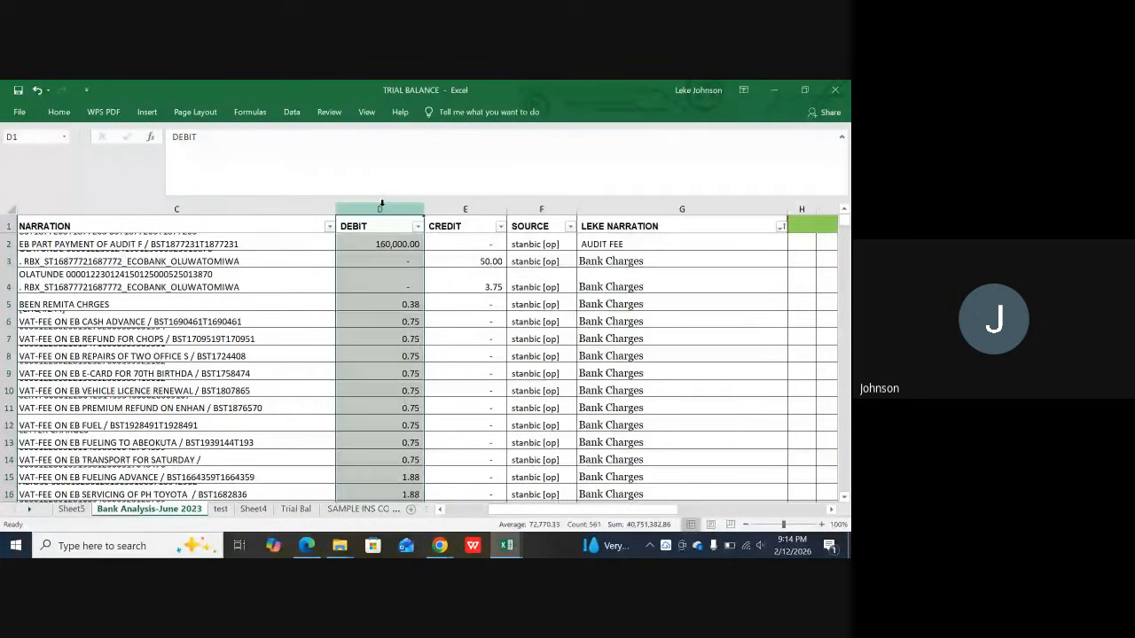
left_click(688, 209)
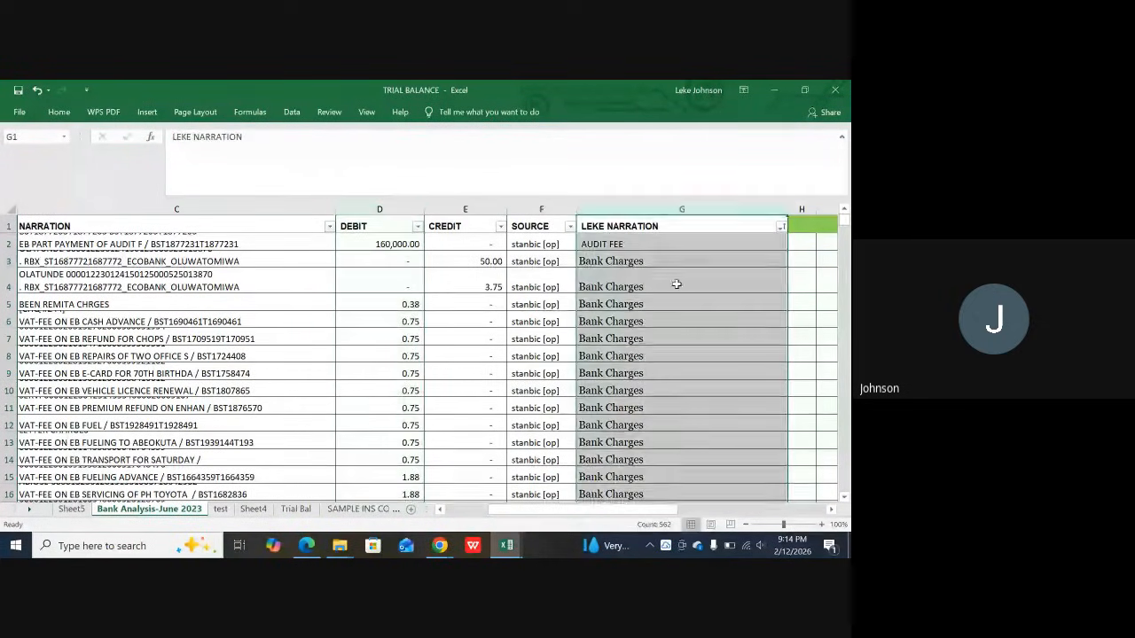
left_click(475, 204)
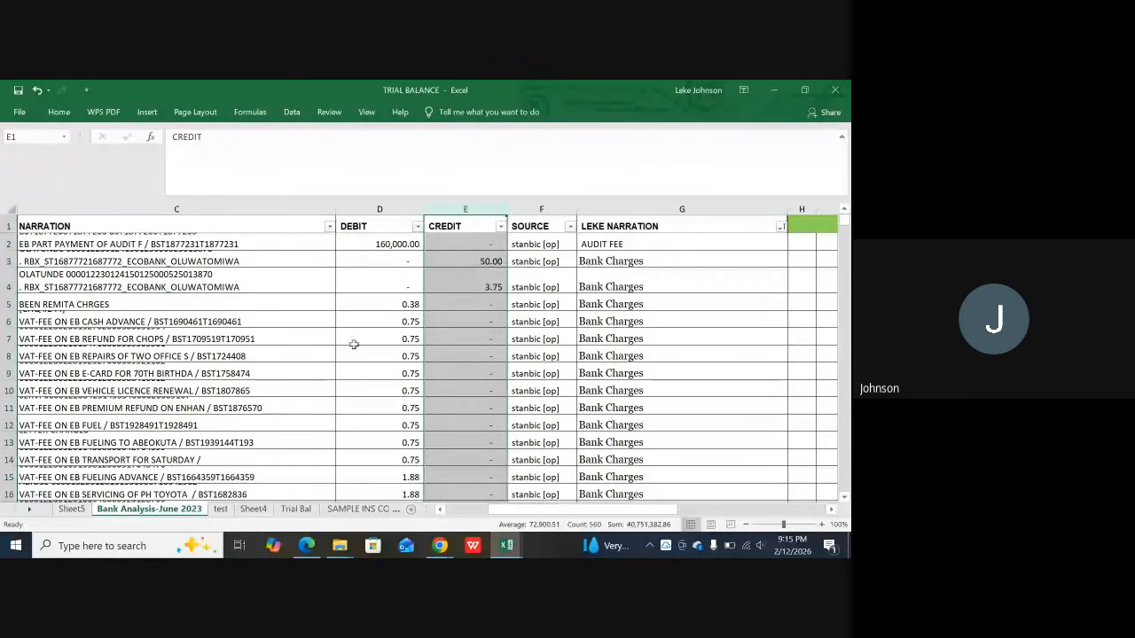
left_click(296, 509)
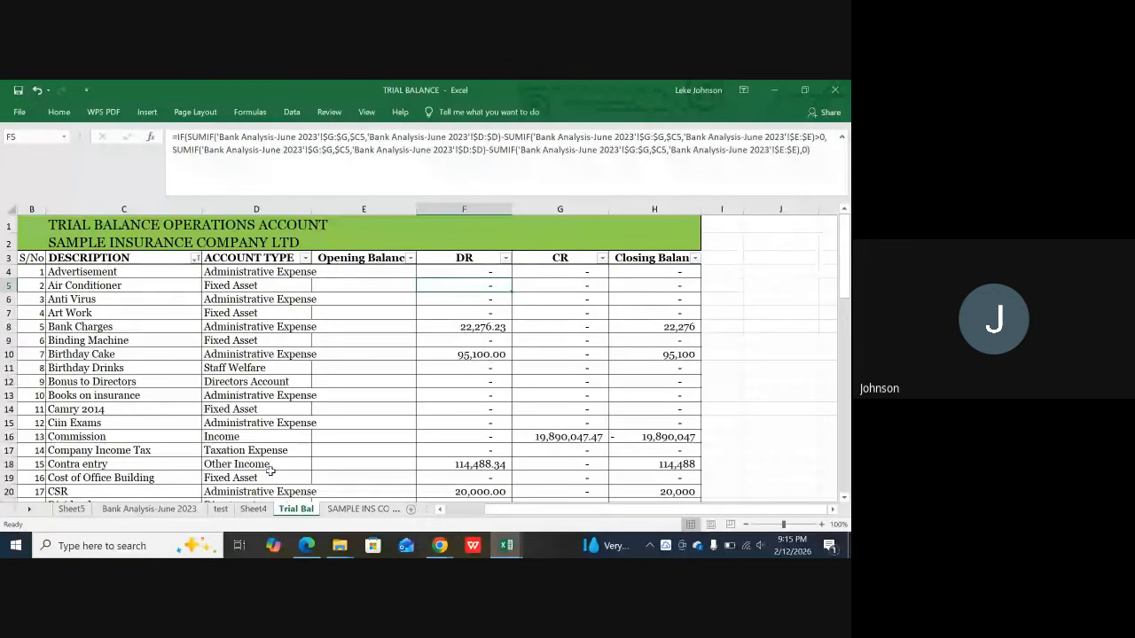
left_click(146, 509)
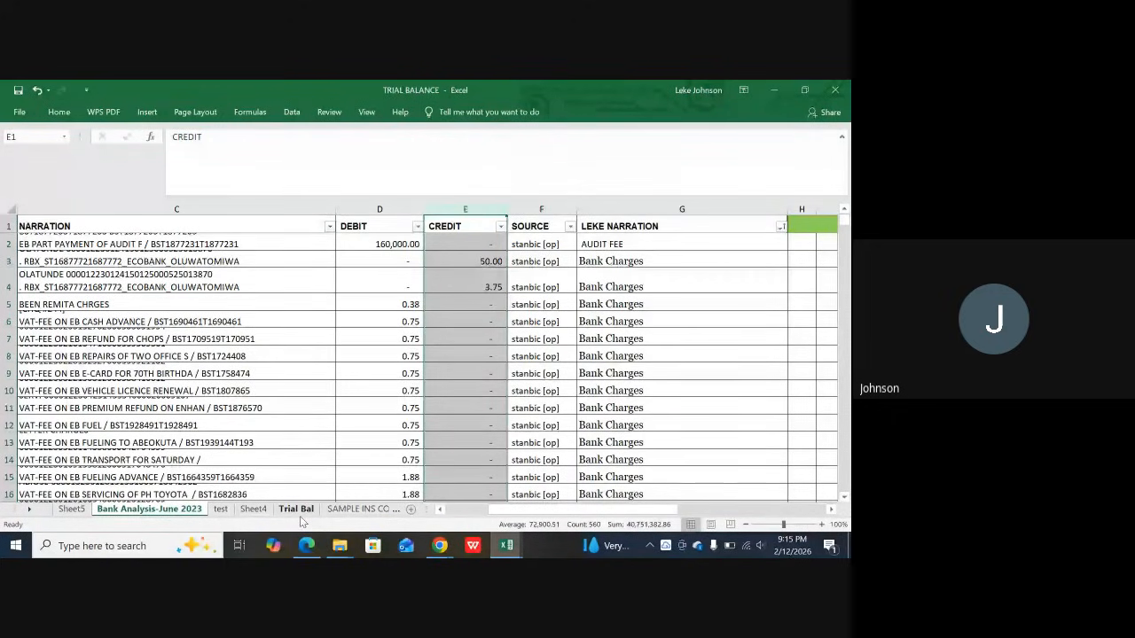
left_click(299, 512)
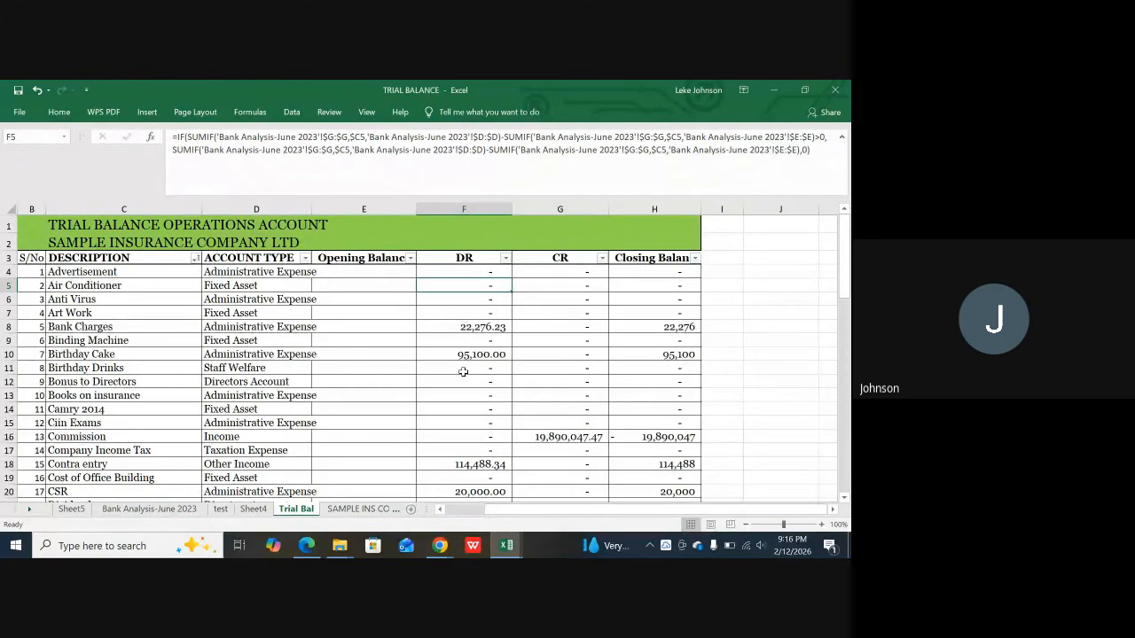
scroll(463, 372, "down", 1)
scroll(468, 368, "up", 1)
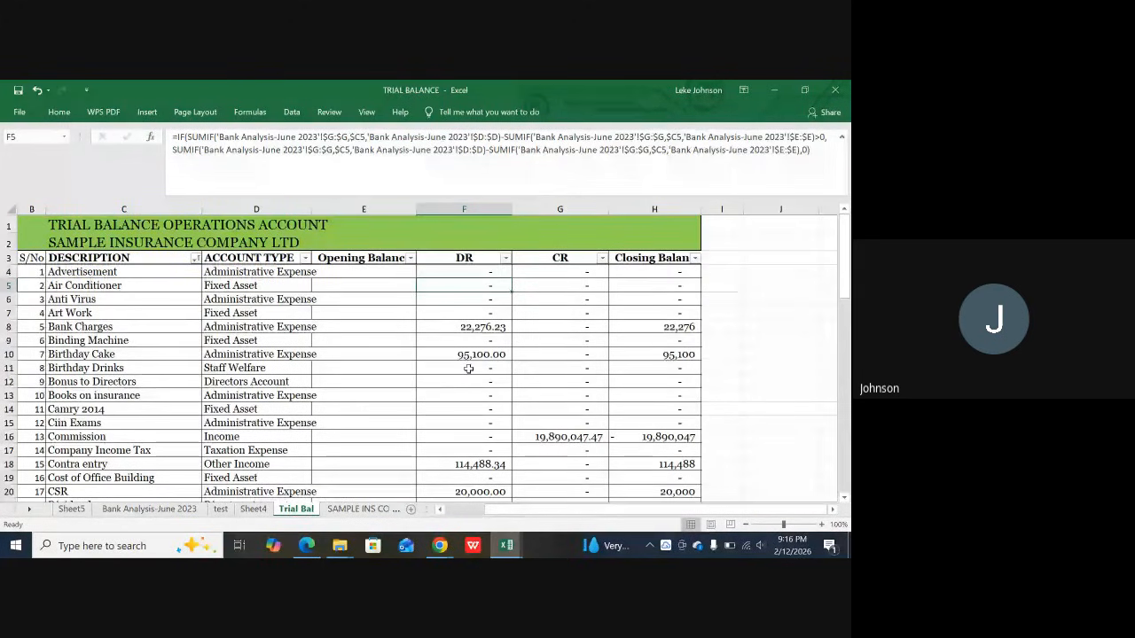
Step: Inspect the CR formula in G5 and review the trial balance accounts down to the totals row
left_click(575, 285)
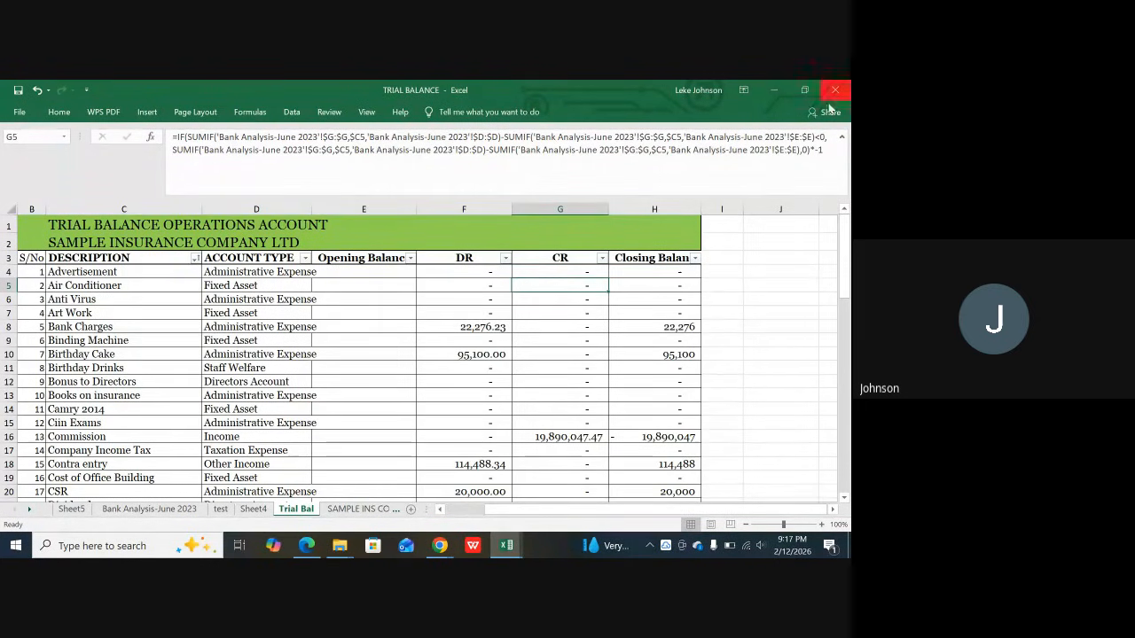
scroll(573, 265, "down", 2)
scroll(573, 266, "down", 7)
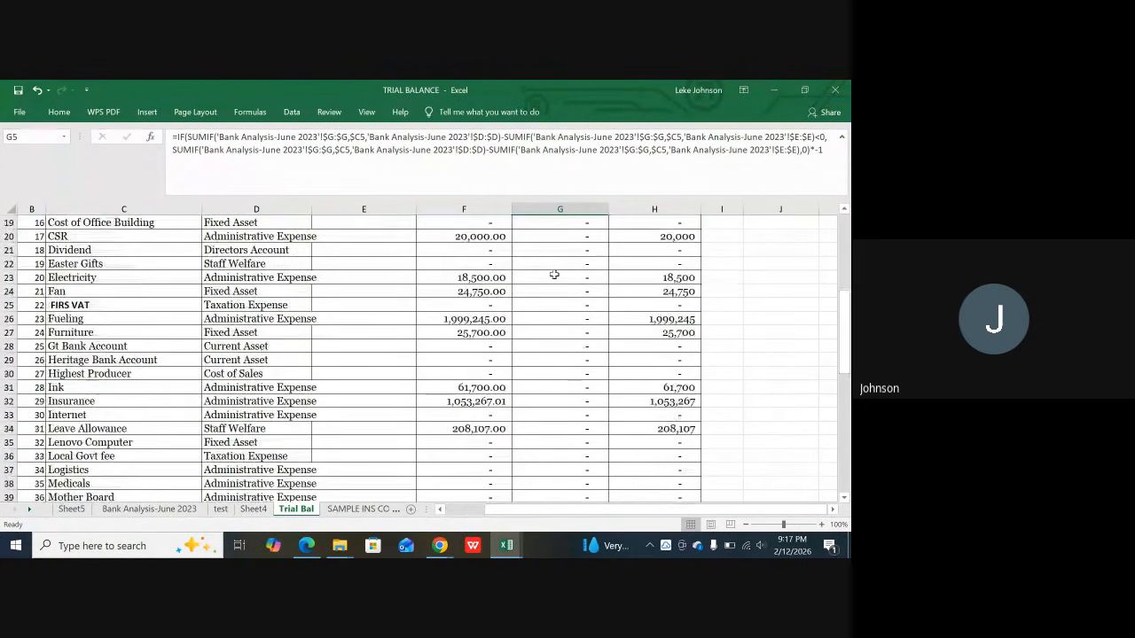
scroll(554, 275, "down", 11)
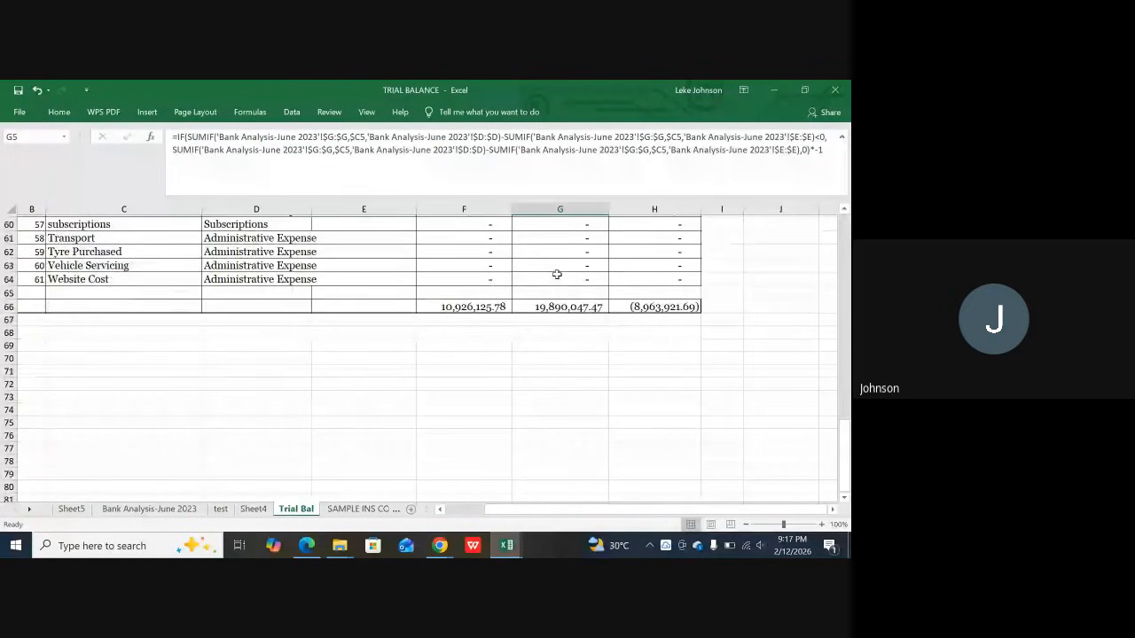
scroll(562, 272, "up", 6)
scroll(562, 272, "up", 3)
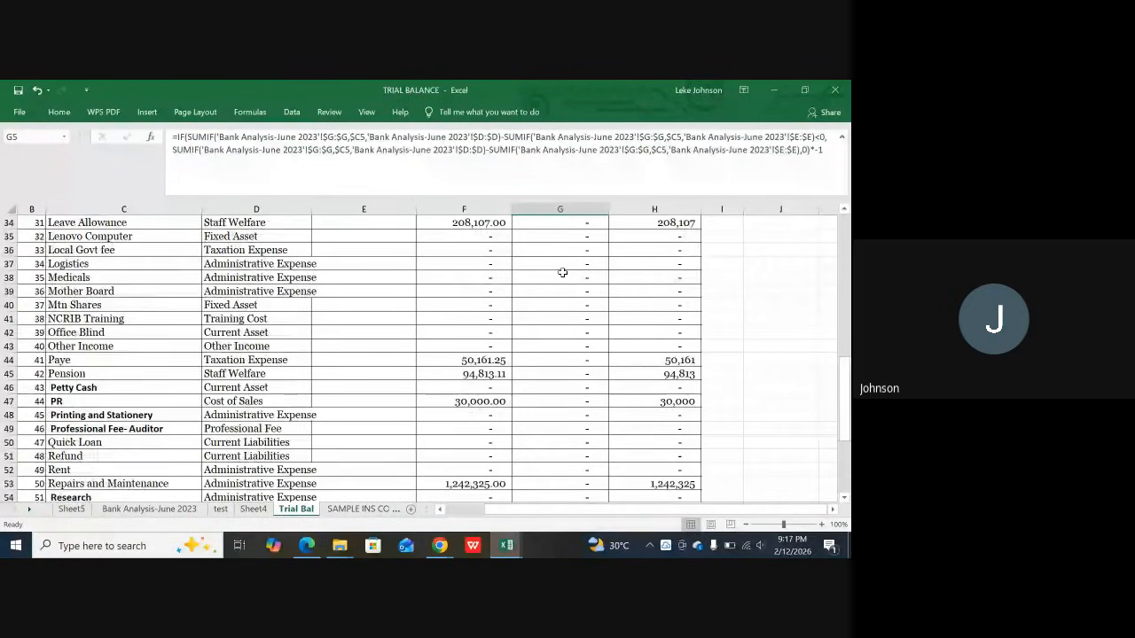
scroll(175, 362, "down", 6)
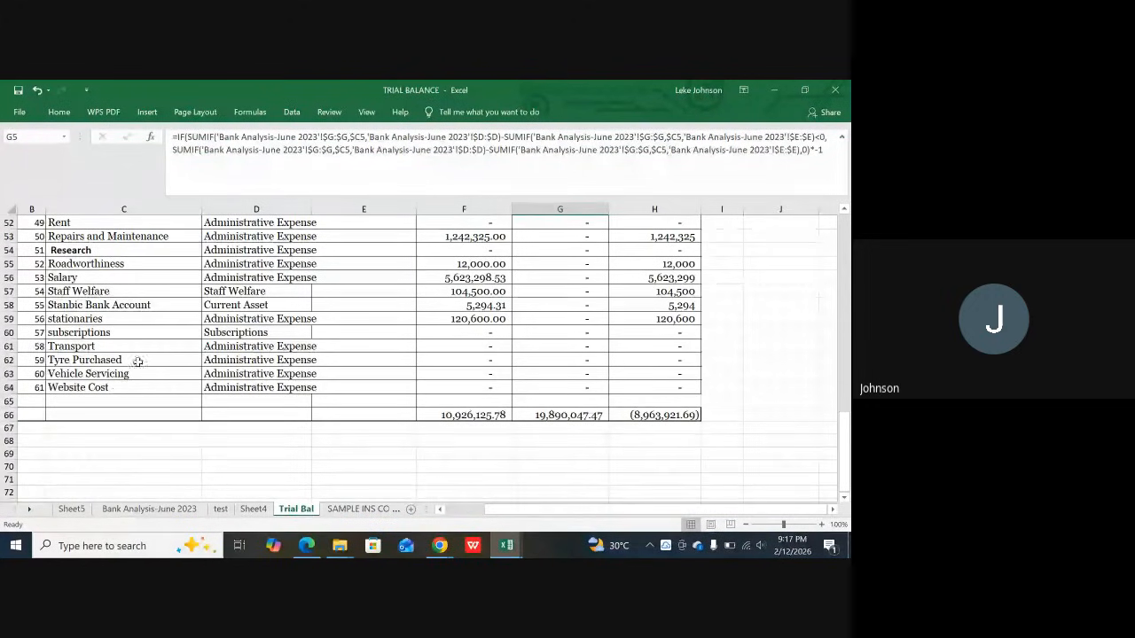
Step: Highlight the Stanbic Bank Account name in C58 and the whole of row 58 with yellow fill
left_click(100, 308)
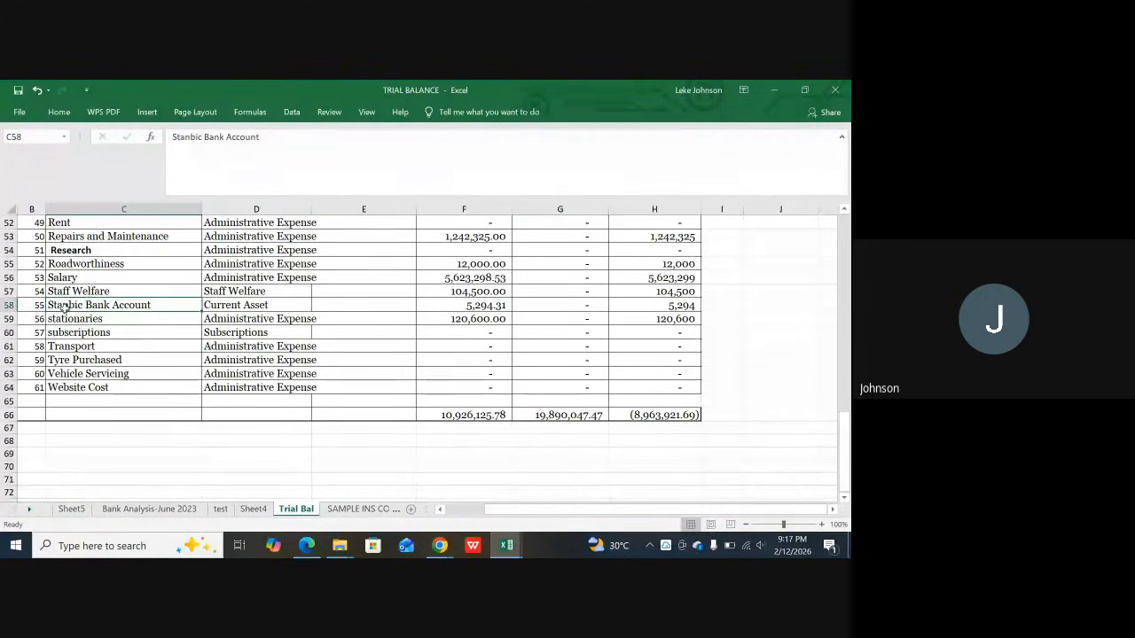
left_click(55, 113)
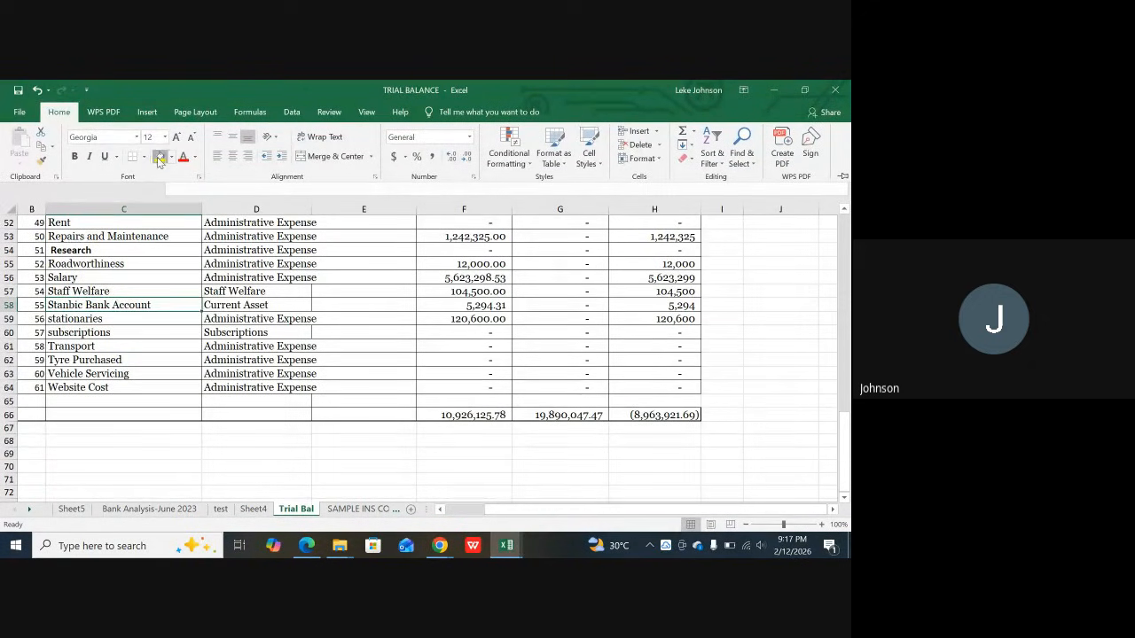
left_click(159, 157)
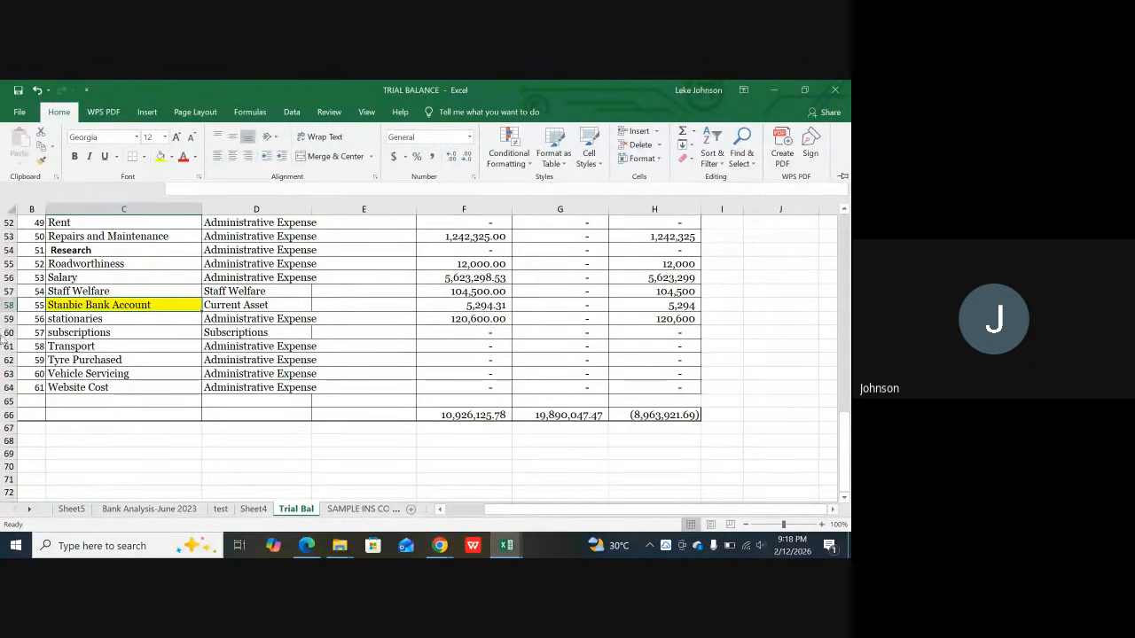
left_click(6, 300)
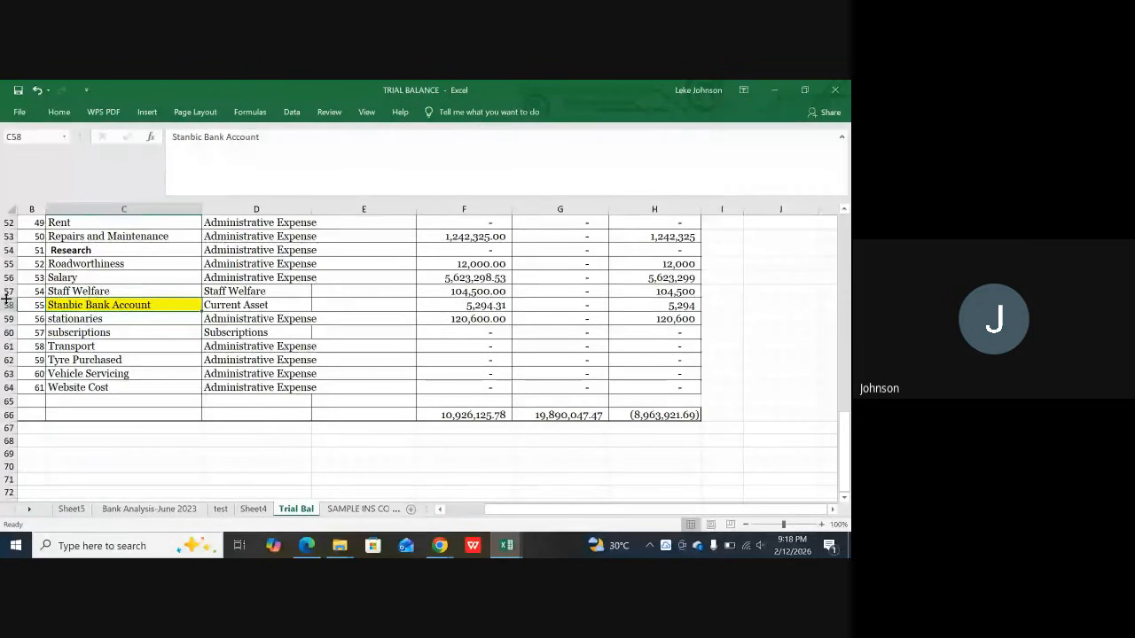
left_click(8, 304)
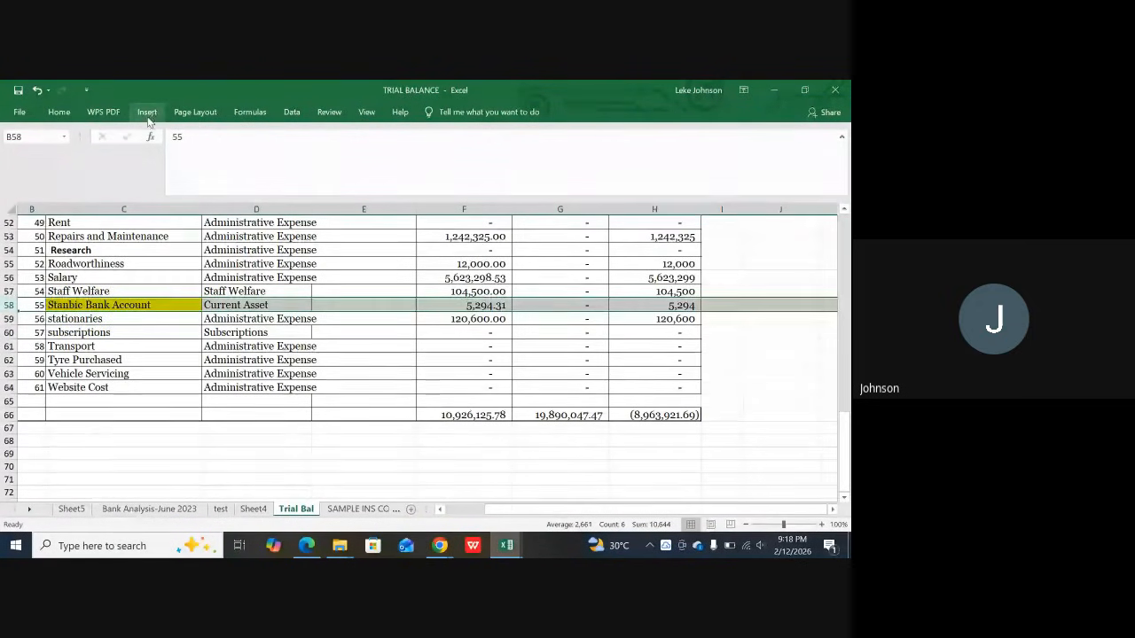
left_click(60, 113)
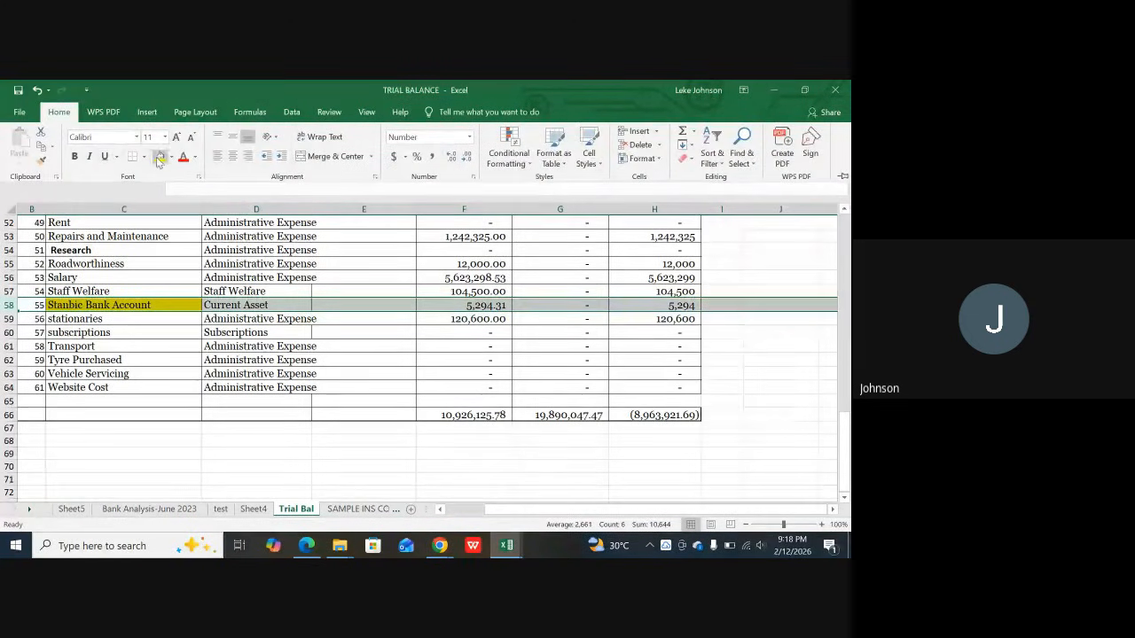
left_click(159, 156)
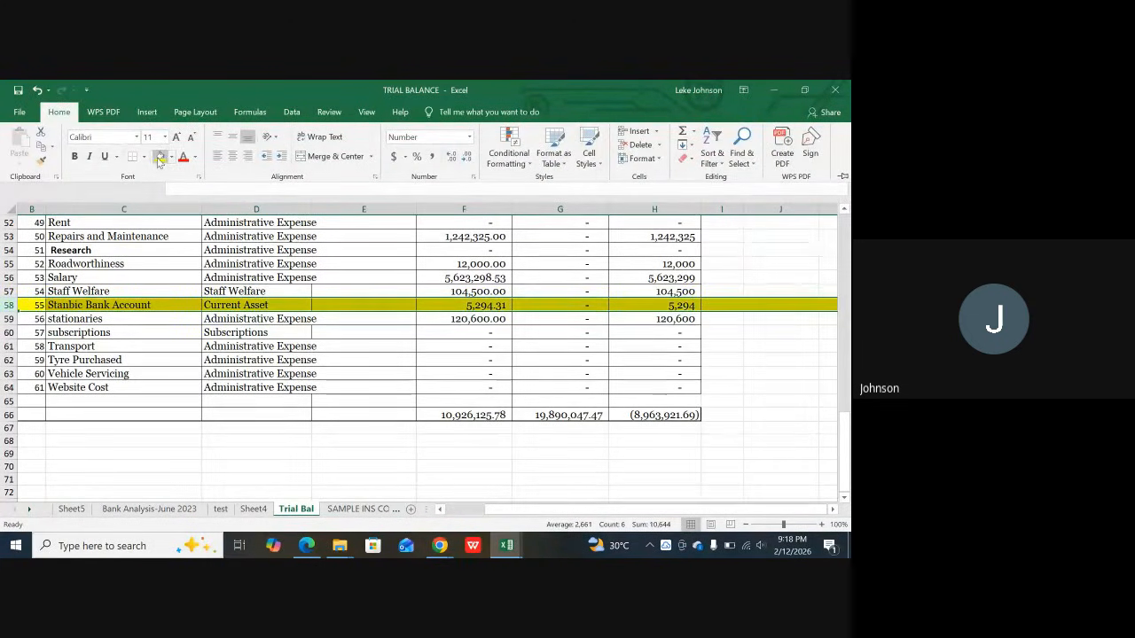
Step: Open the test sheet, check the Google Meet call window, and return to the TRIAL BALANCE workbook in Excel
left_click(349, 347)
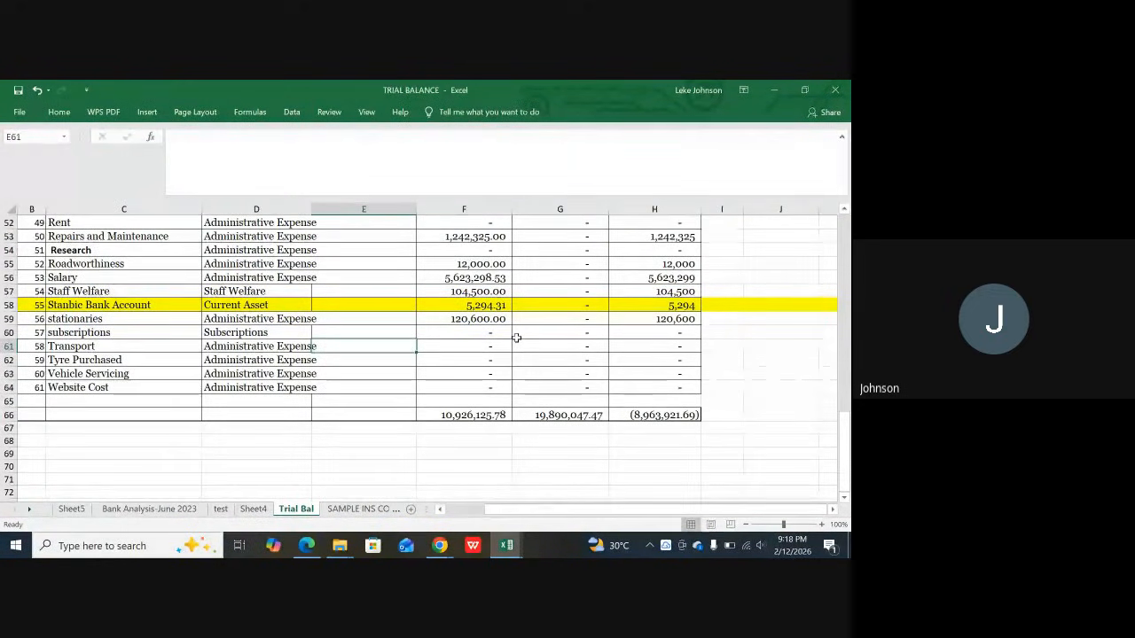
left_click(224, 512)
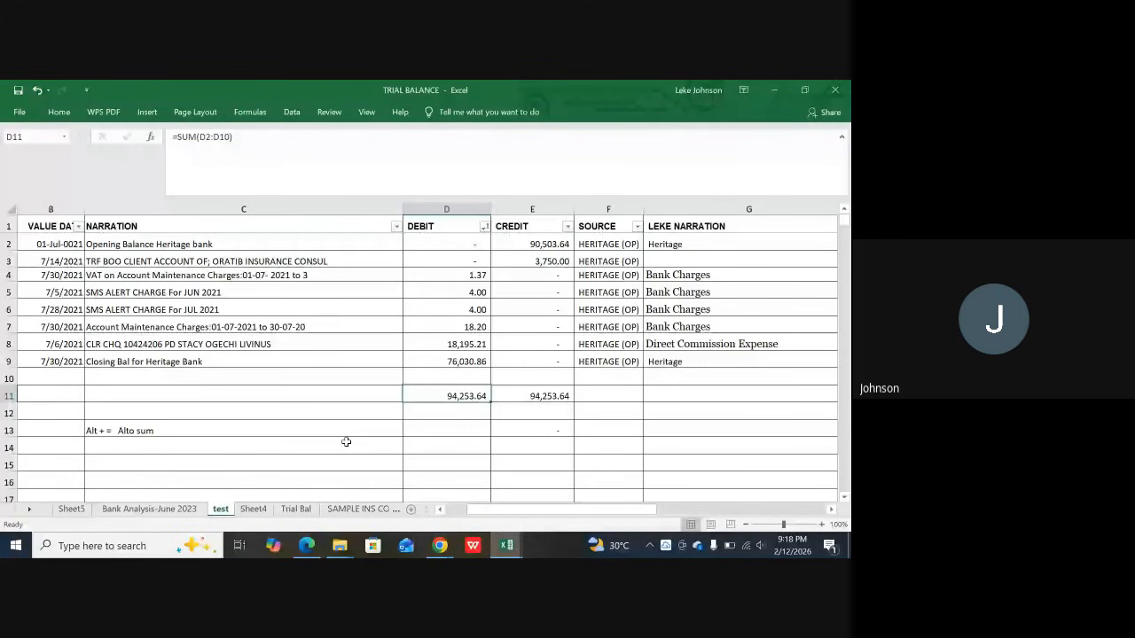
left_click(440, 545)
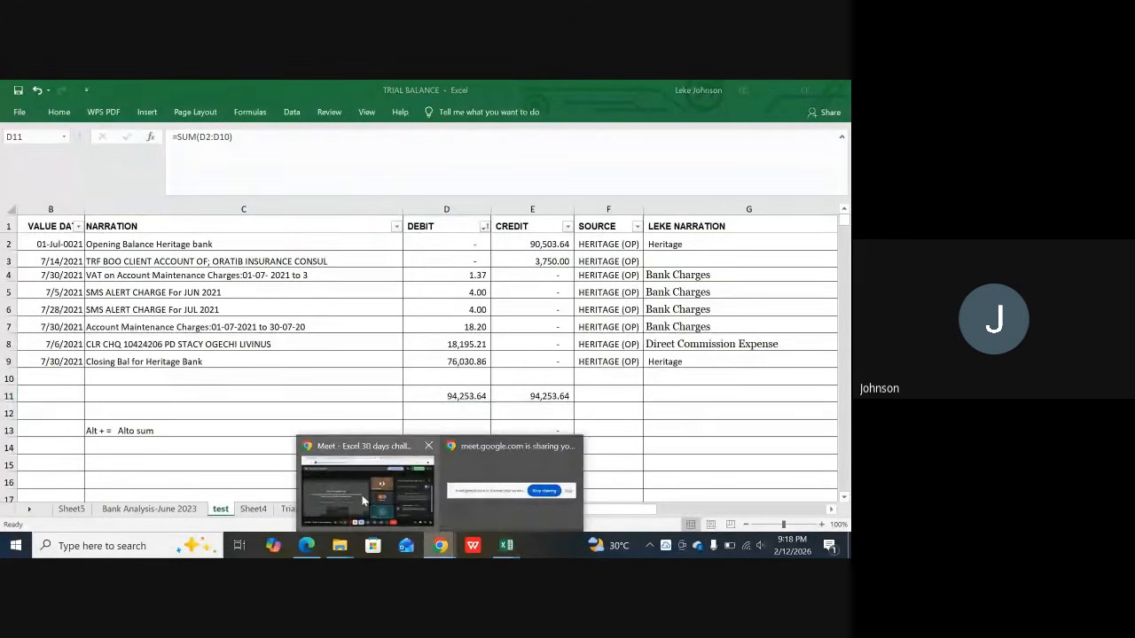
left_click(362, 501)
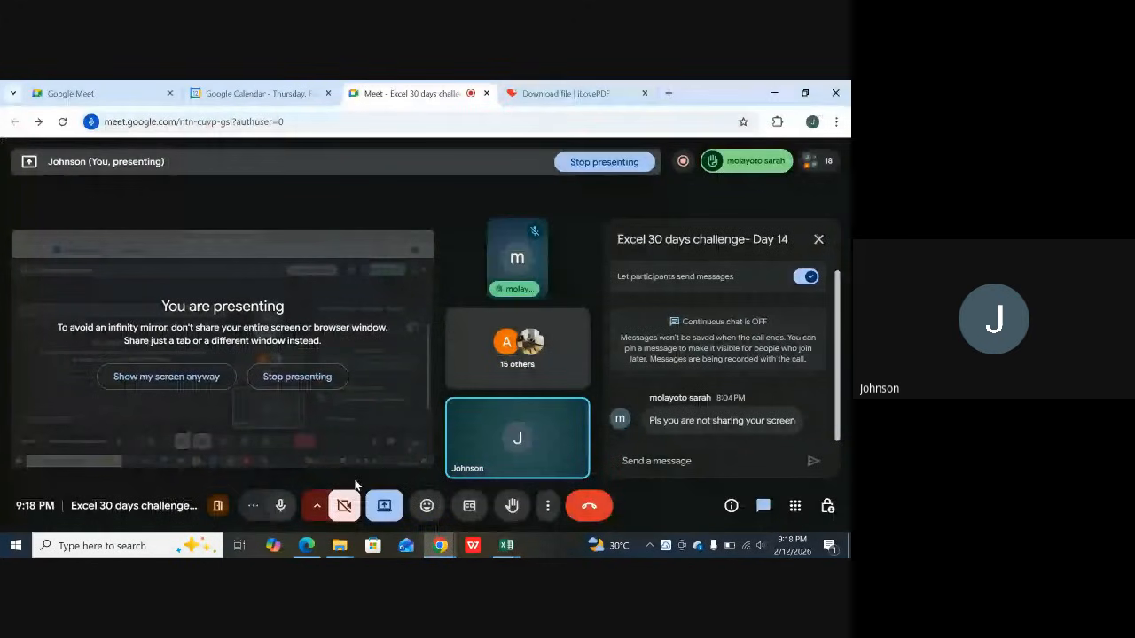
mouse_move(506, 437)
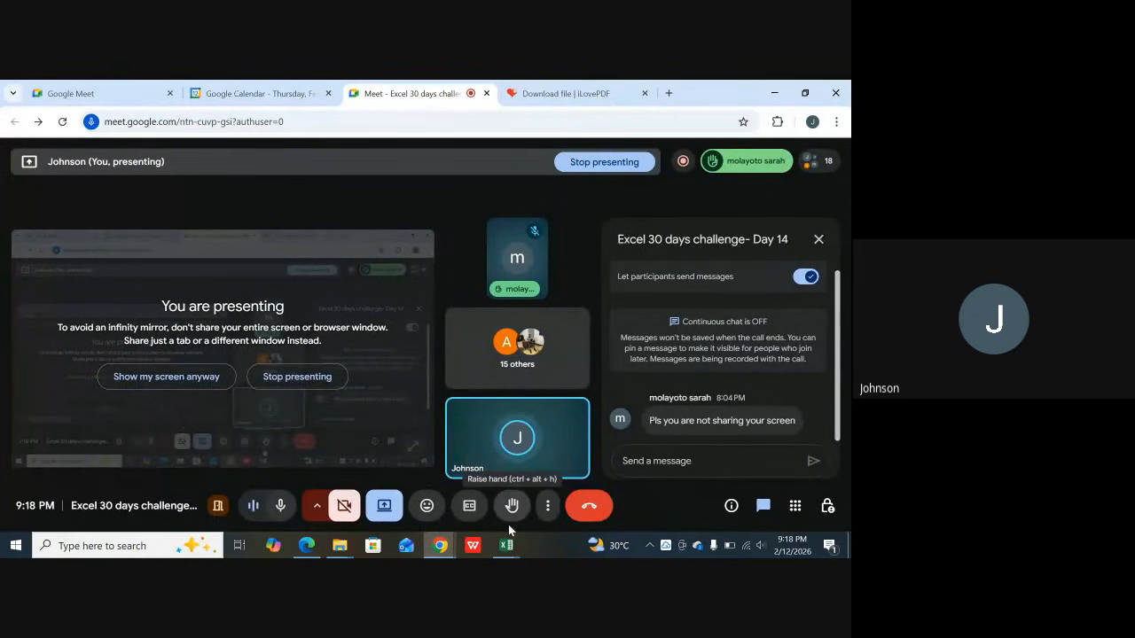
mouse_move(510, 544)
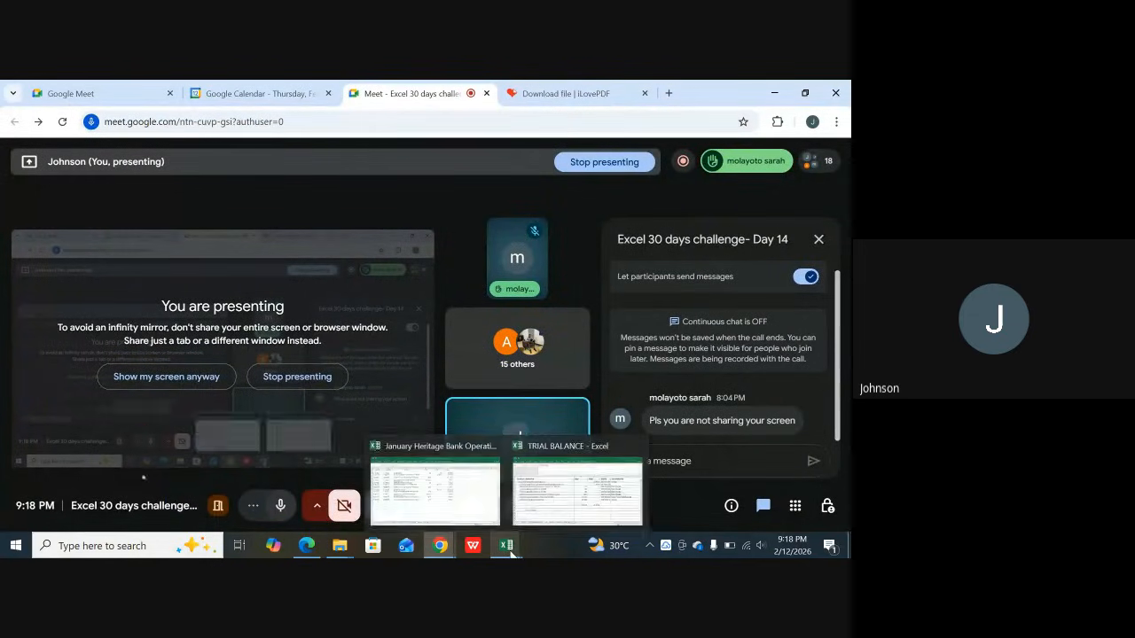
mouse_move(502, 523)
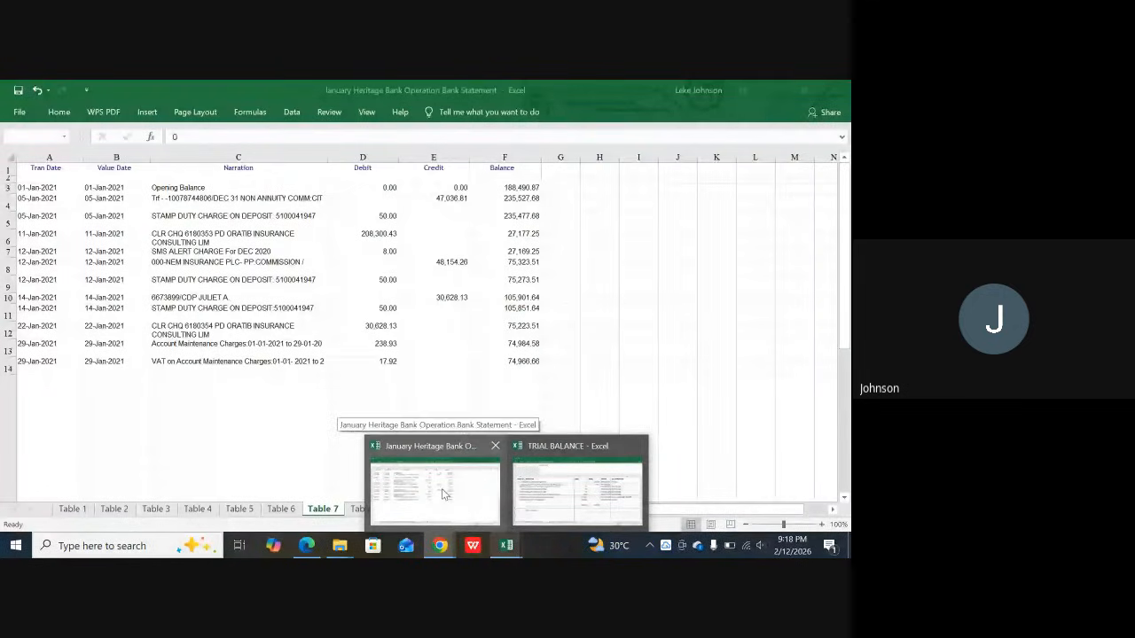
left_click(560, 481)
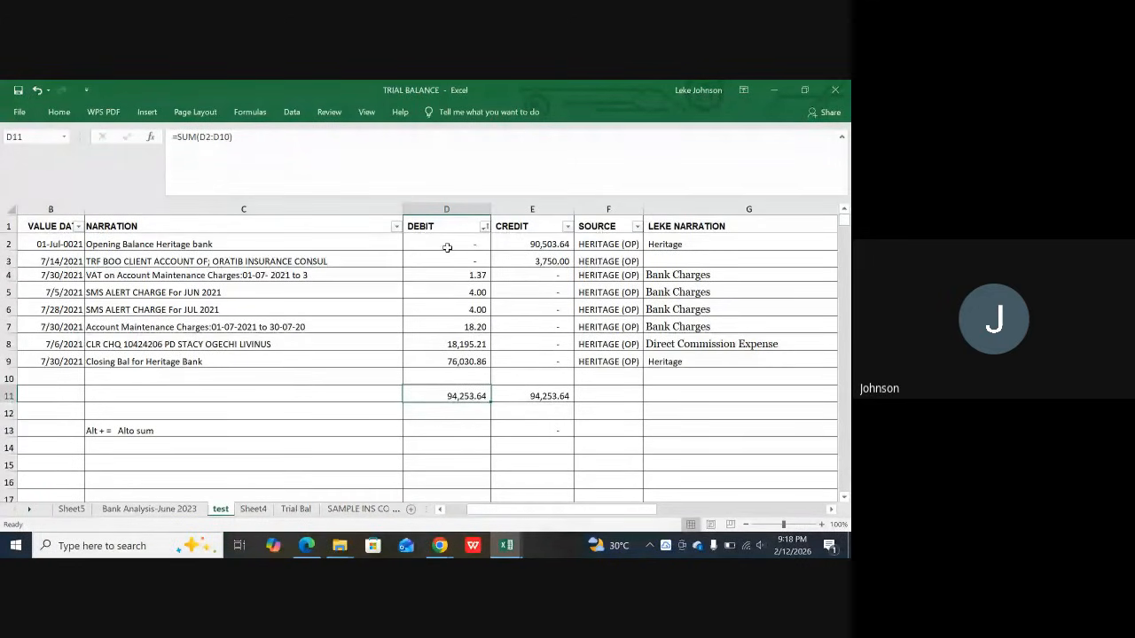
Step: Enter COMMISSION as the LEKE NARRATION in G3 of the test sheet, beside the 3,750.00 credit
left_click(661, 262)
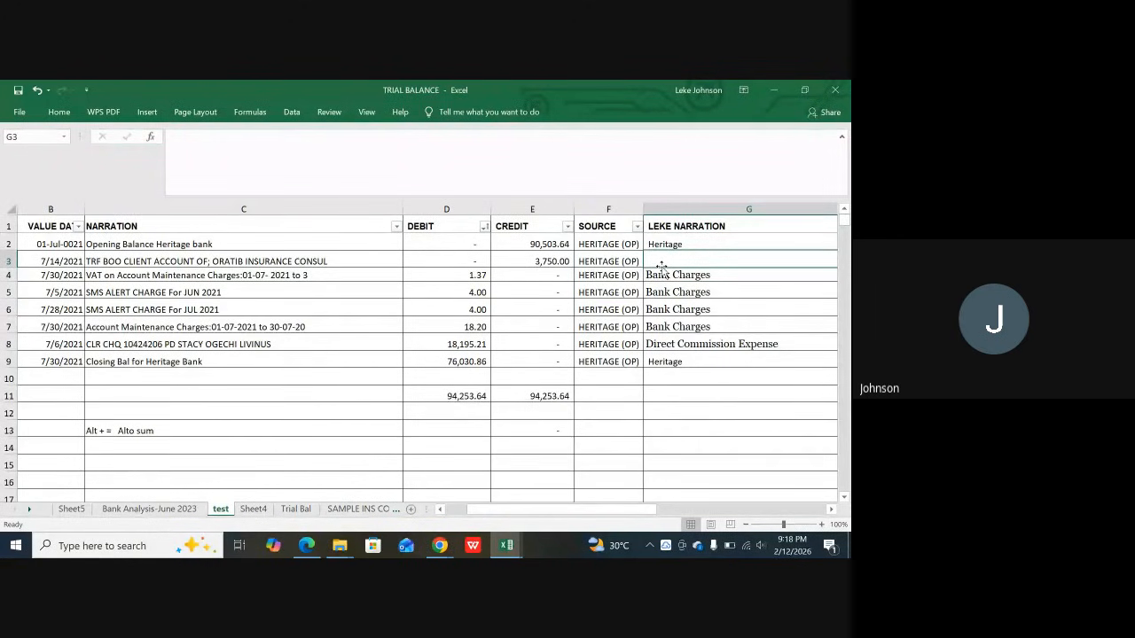
type("CO")
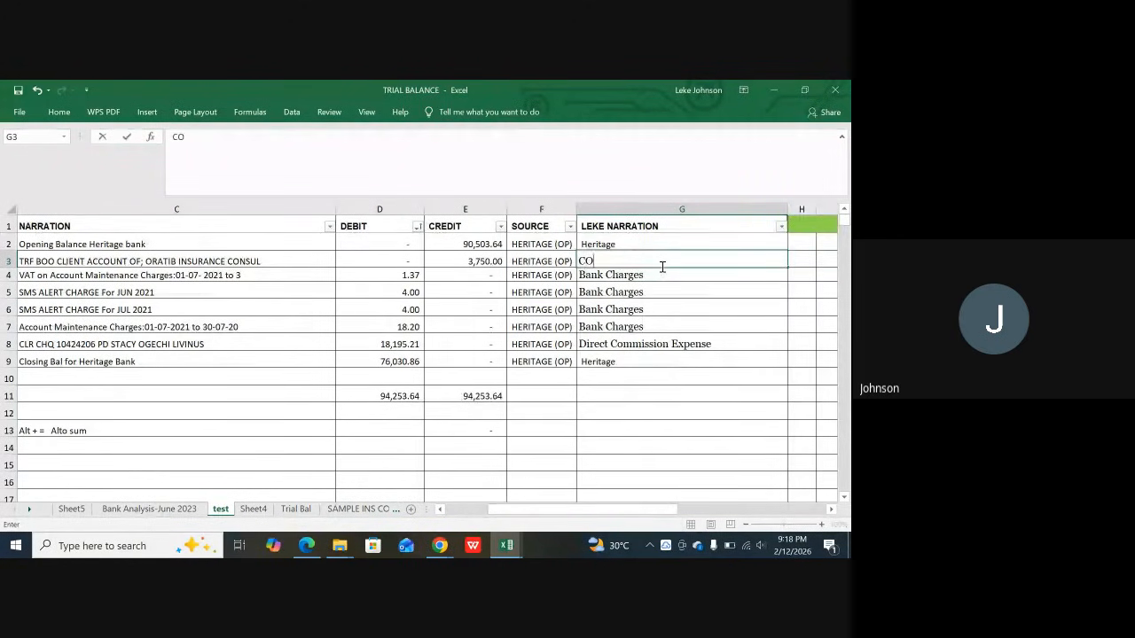
type("MMISSION")
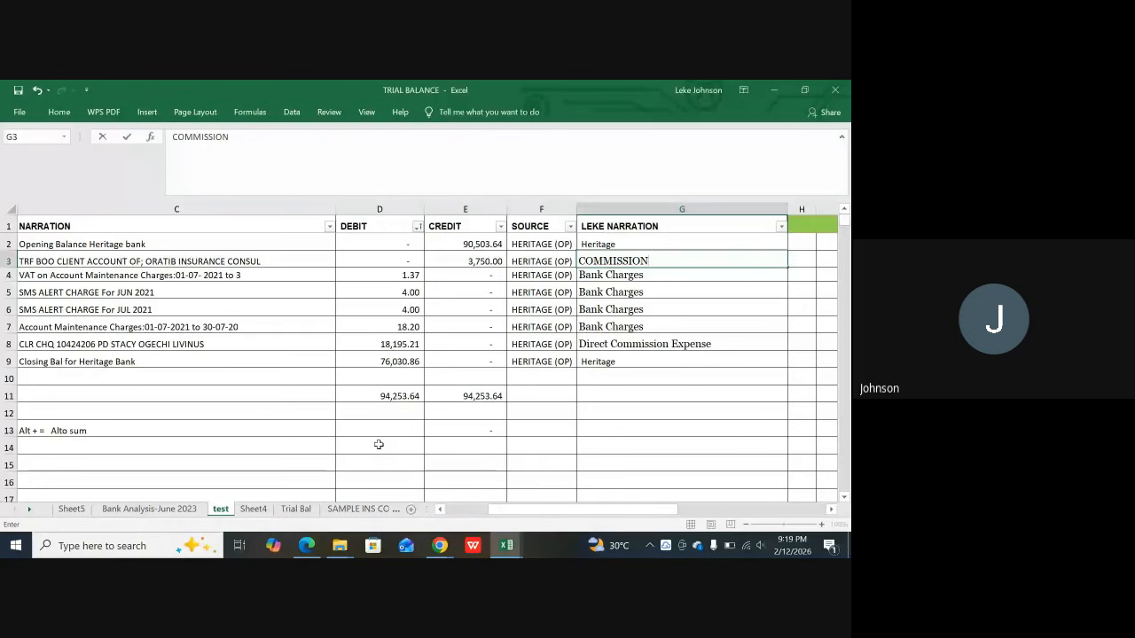
Step: Look through the LEKE NARRATION entries against the bank transactions on Bank Analysis-June 2023
left_click(162, 511)
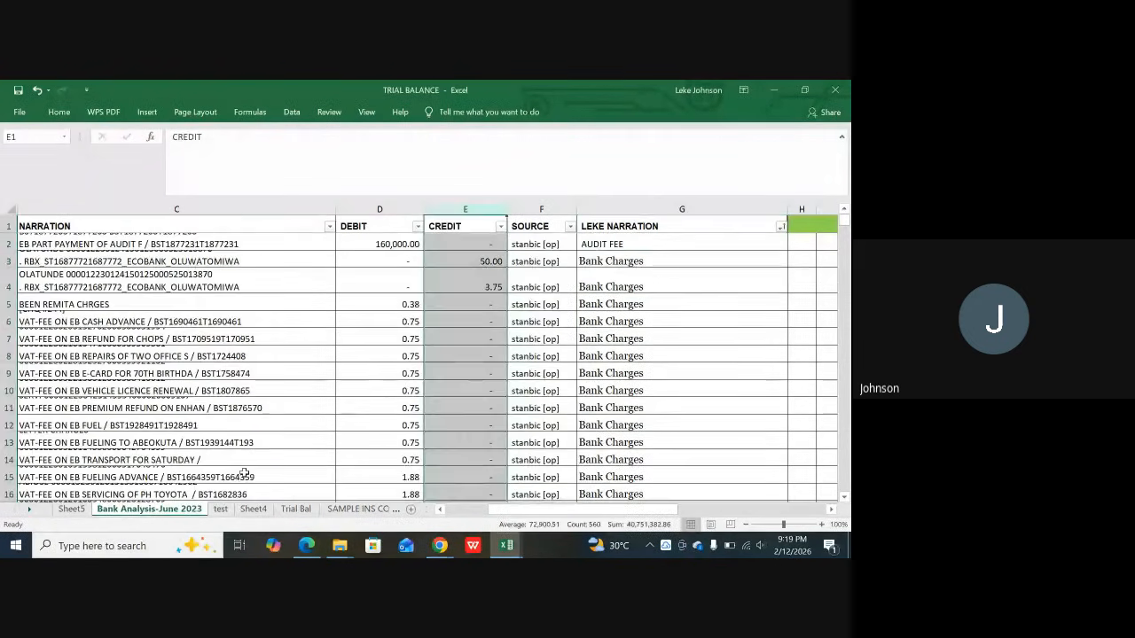
scroll(676, 361, "down", 2)
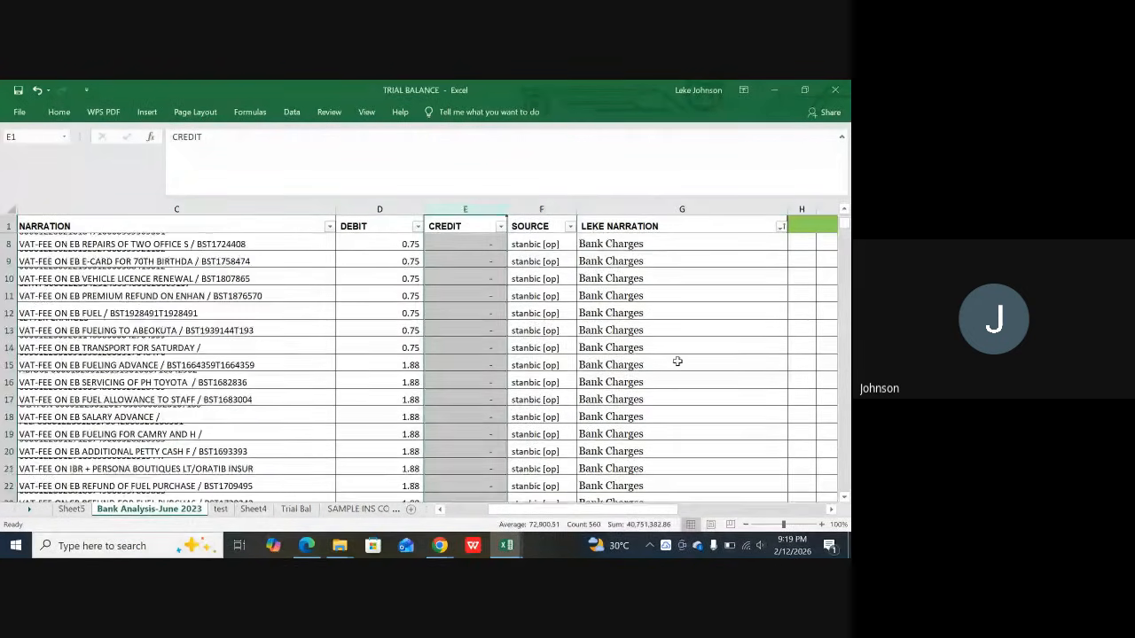
scroll(677, 361, "down", 10)
scroll(660, 380, "down", 7)
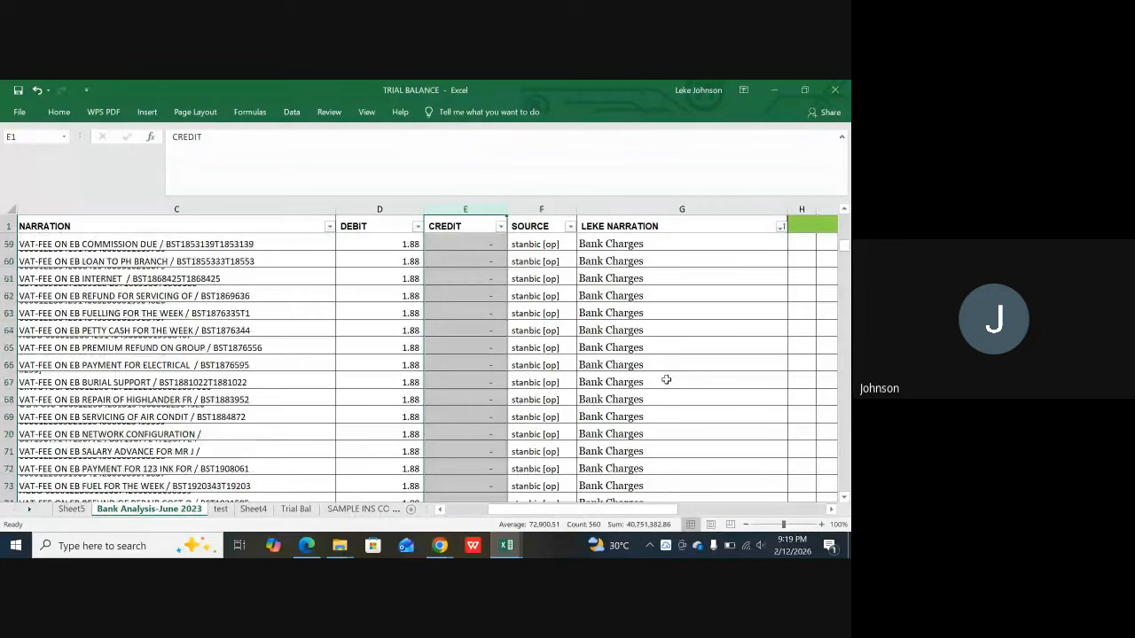
scroll(666, 380, "down", 4)
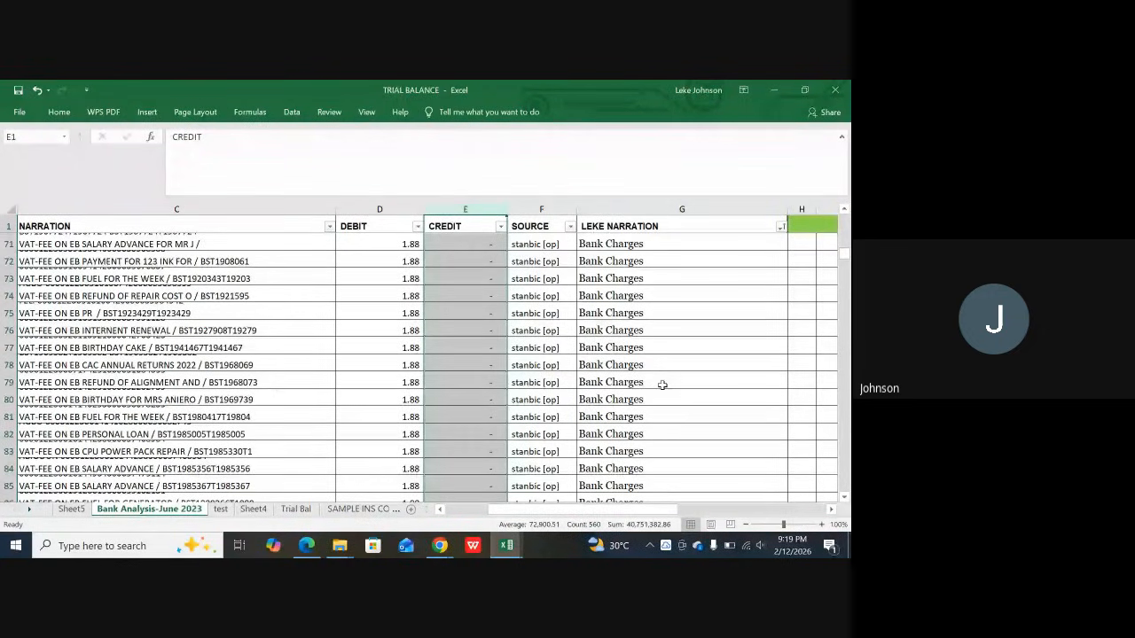
scroll(661, 384, "up", 4)
scroll(659, 379, "up", 8)
left_click(689, 313)
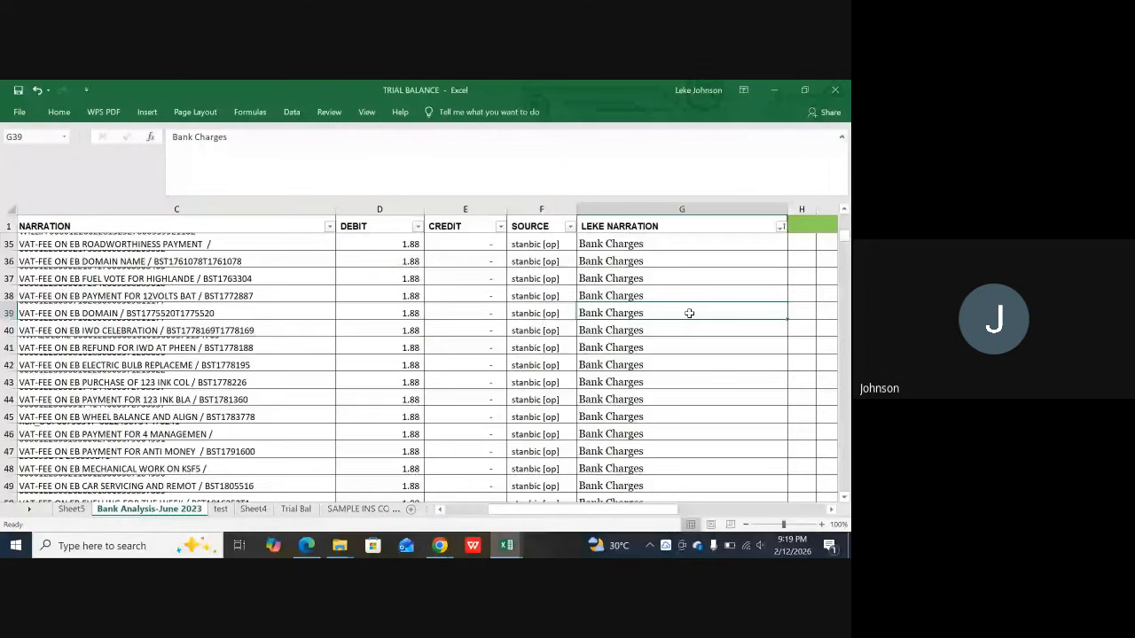
scroll(645, 317, "up", 11)
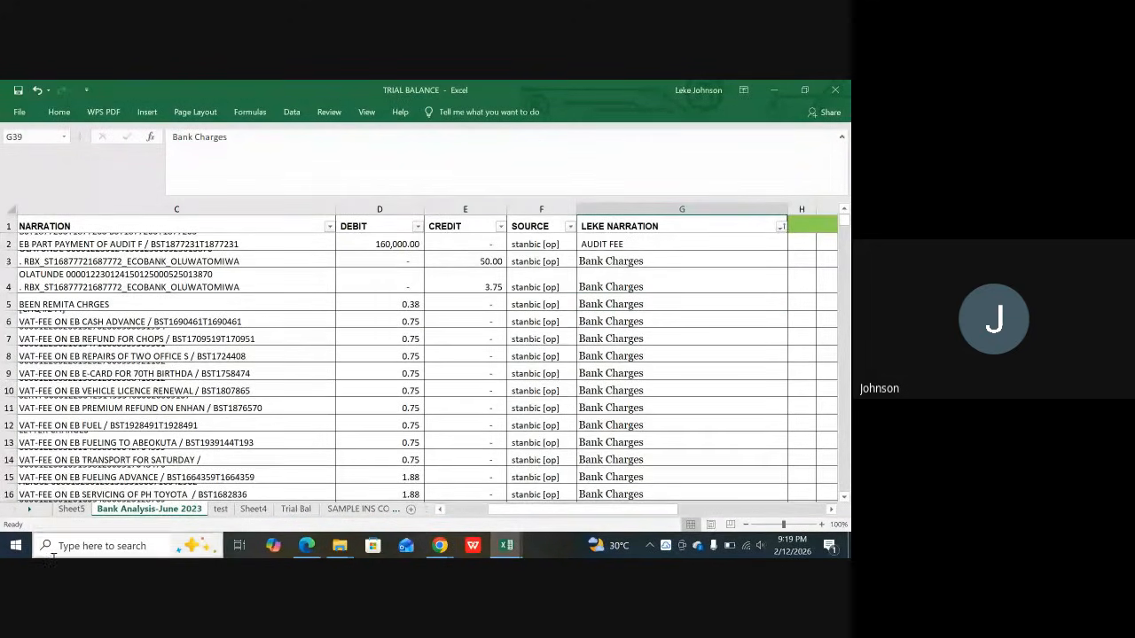
Step: Set the Month filter of the Sheet5 pivot table to all months with multiple items allowed, and review the listed narrations
left_click(71, 508)
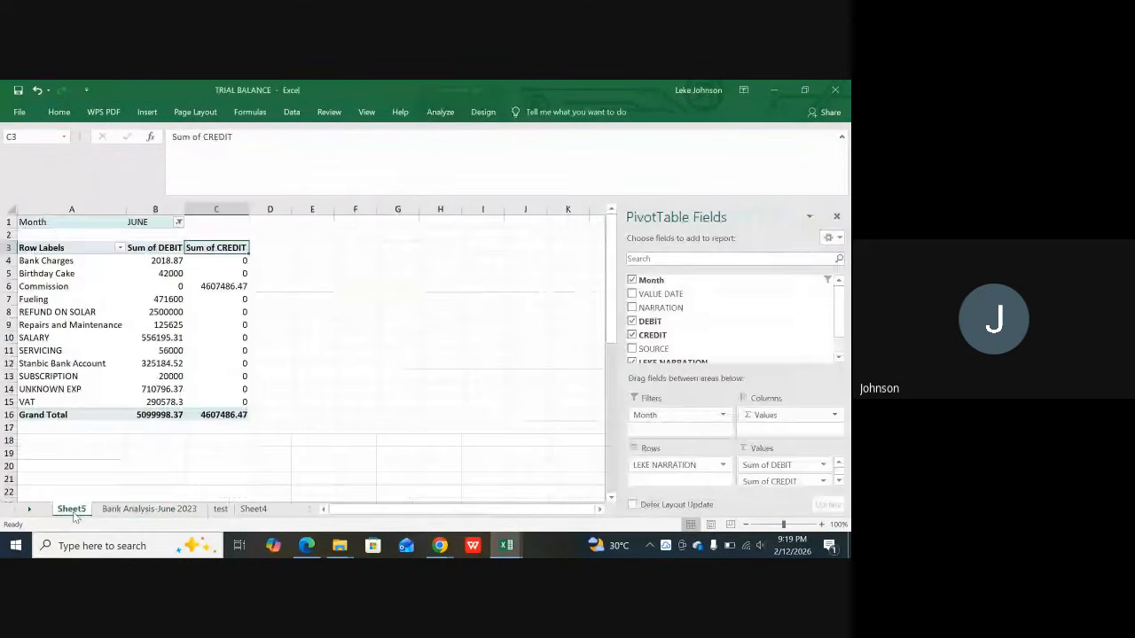
left_click(178, 222)
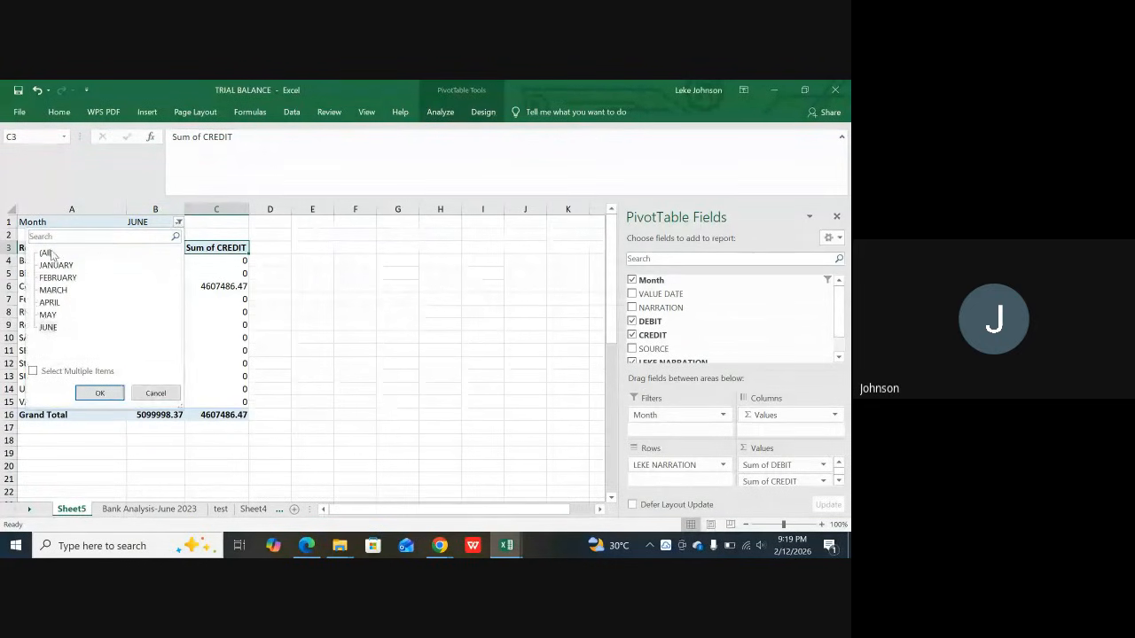
left_click(33, 372)
left_click(42, 253)
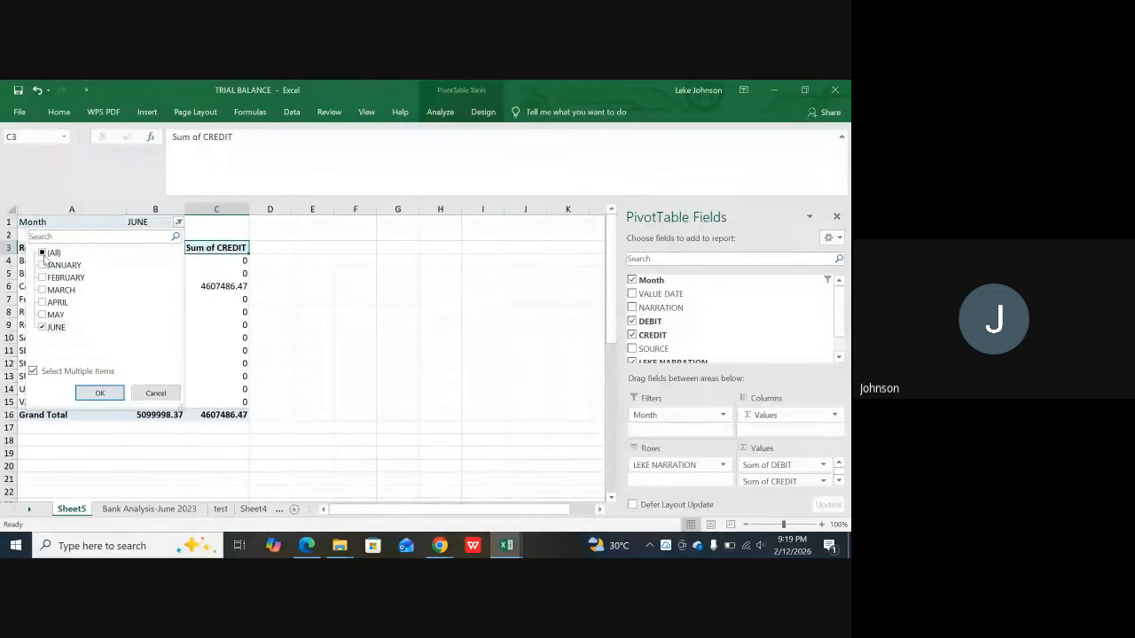
left_click(101, 393)
scroll(83, 380, "down", 11)
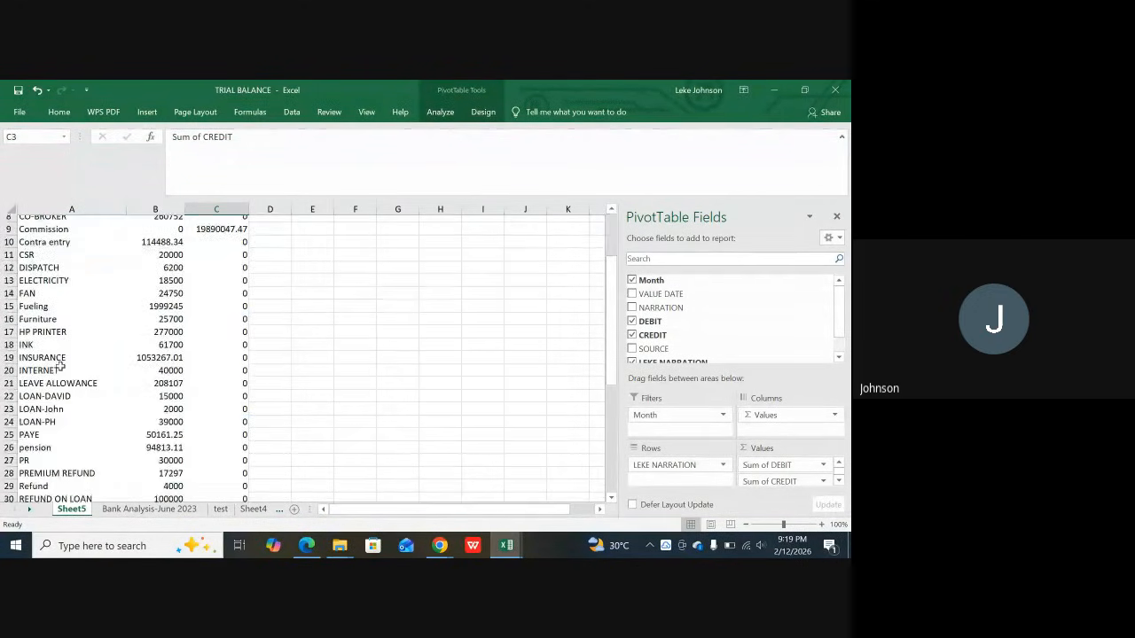
scroll(70, 418, "up", 11)
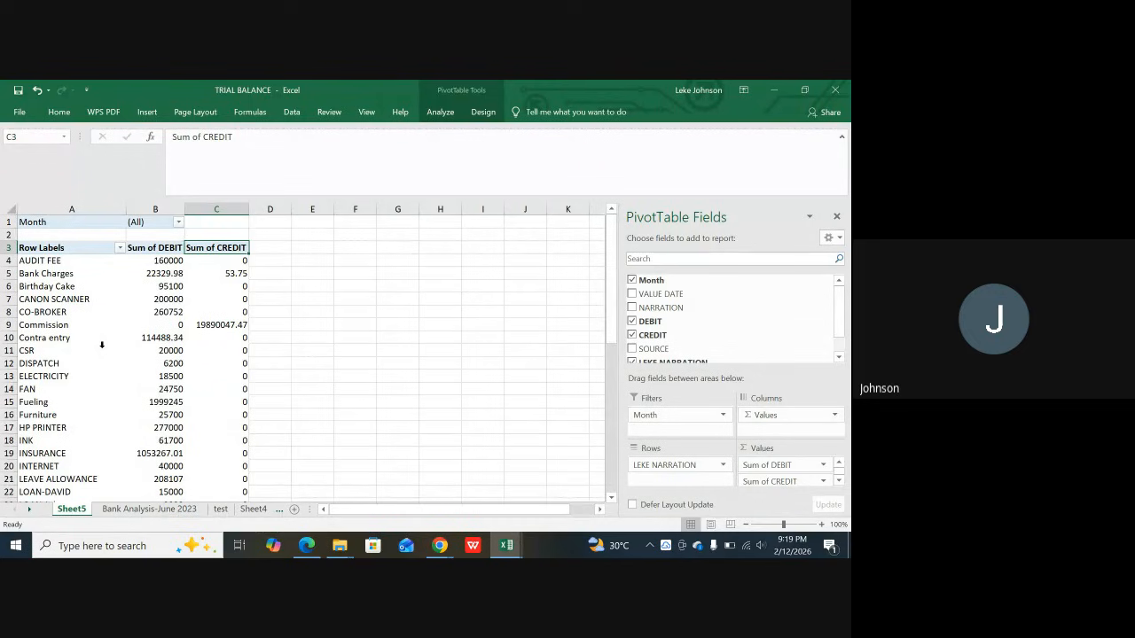
Step: Copy the pivot table's row labels from AUDIT FEE in A4 down to WEBSITE in A45
left_click_drag(42, 260, 37, 499)
left_click_drag(43, 487, 55, 439)
key("ctrl+c")
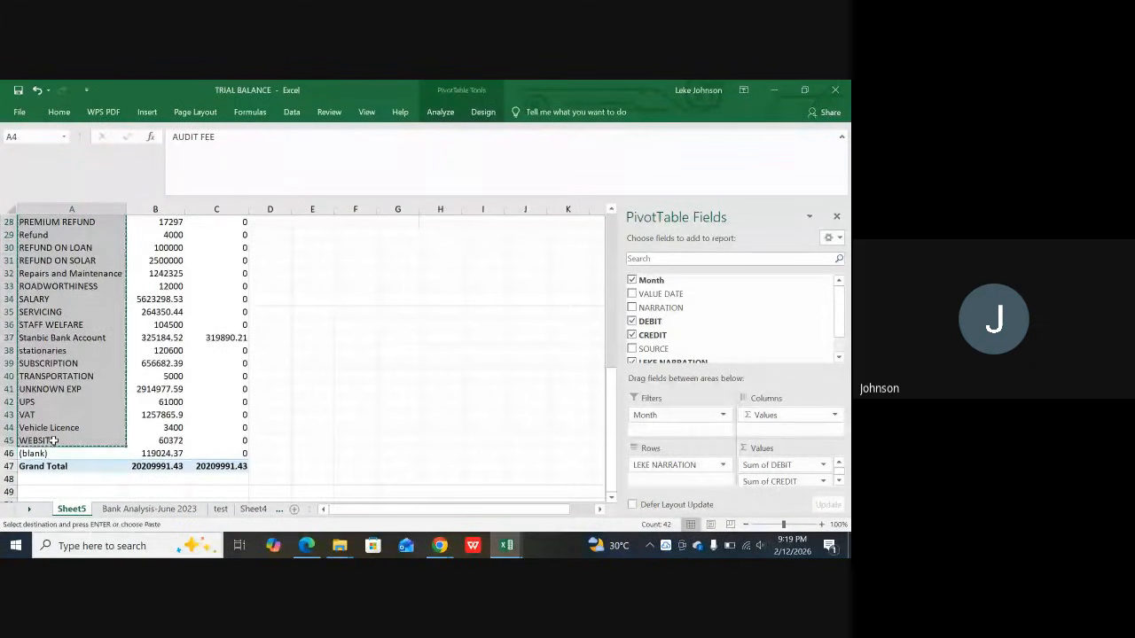
Step: Insert a new worksheet after the test sheet and paste the copied narration labels from cell A3 downwards
left_click(220, 509)
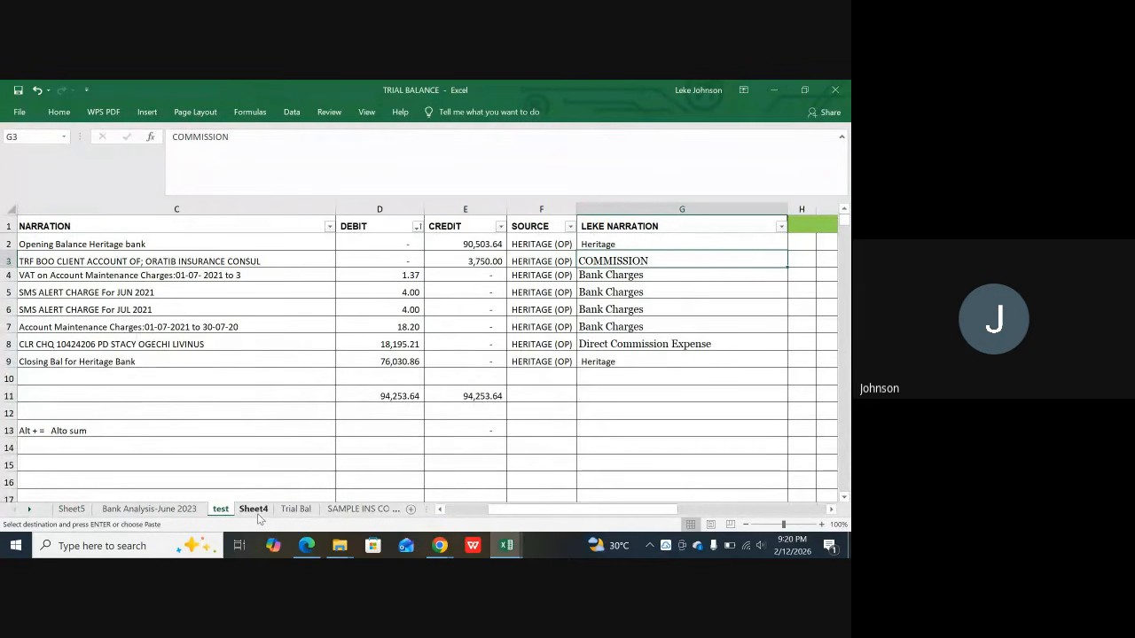
left_click(257, 513)
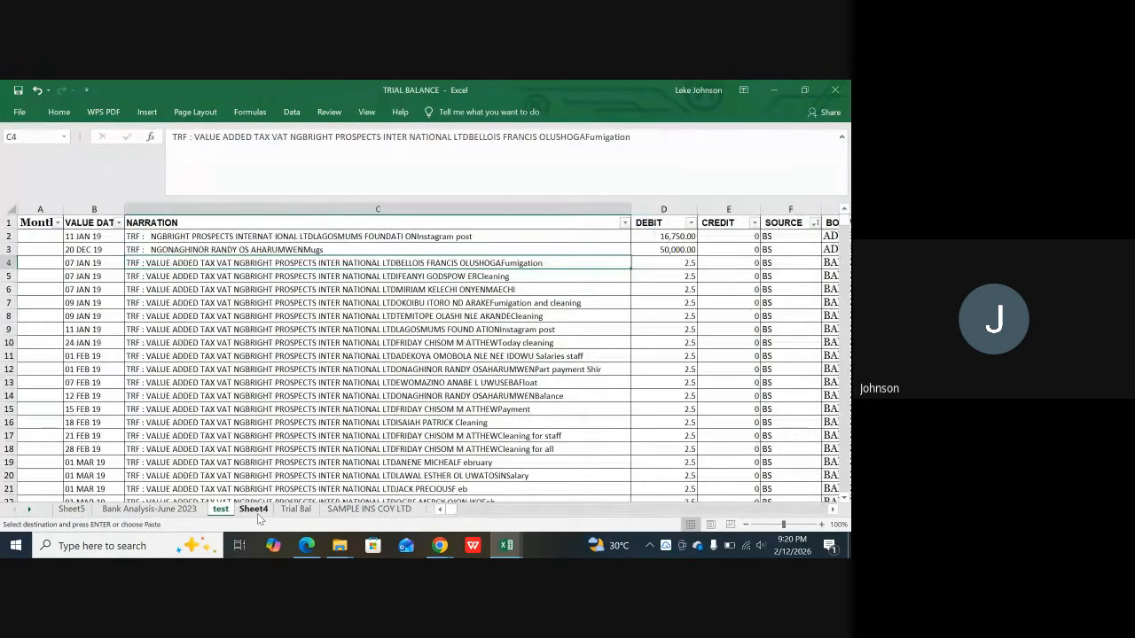
left_click(298, 510)
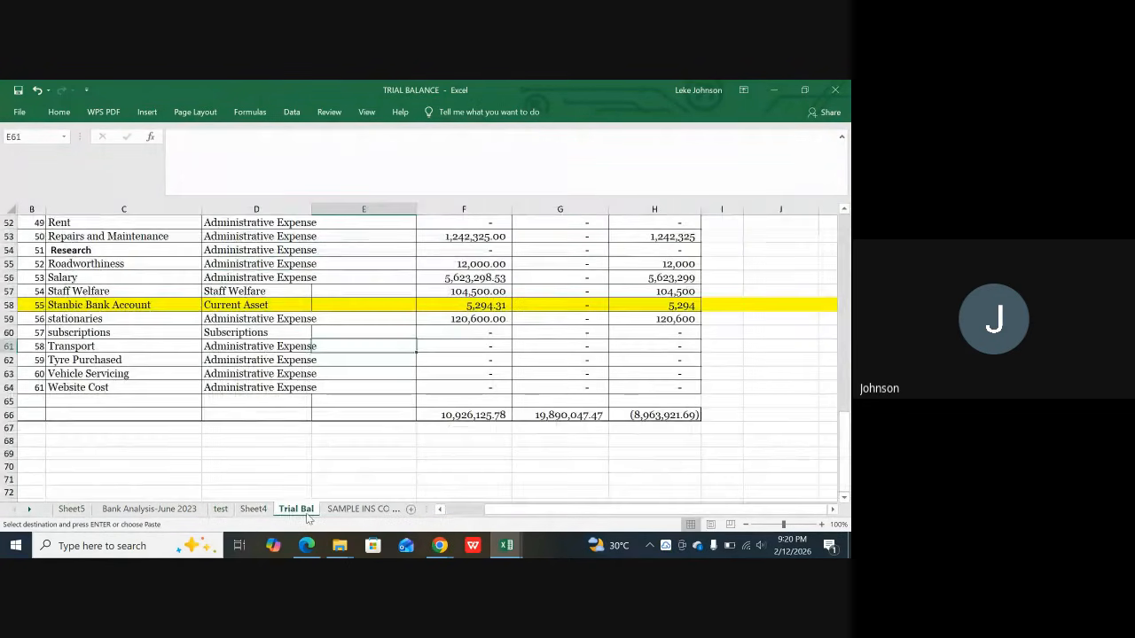
left_click(231, 513)
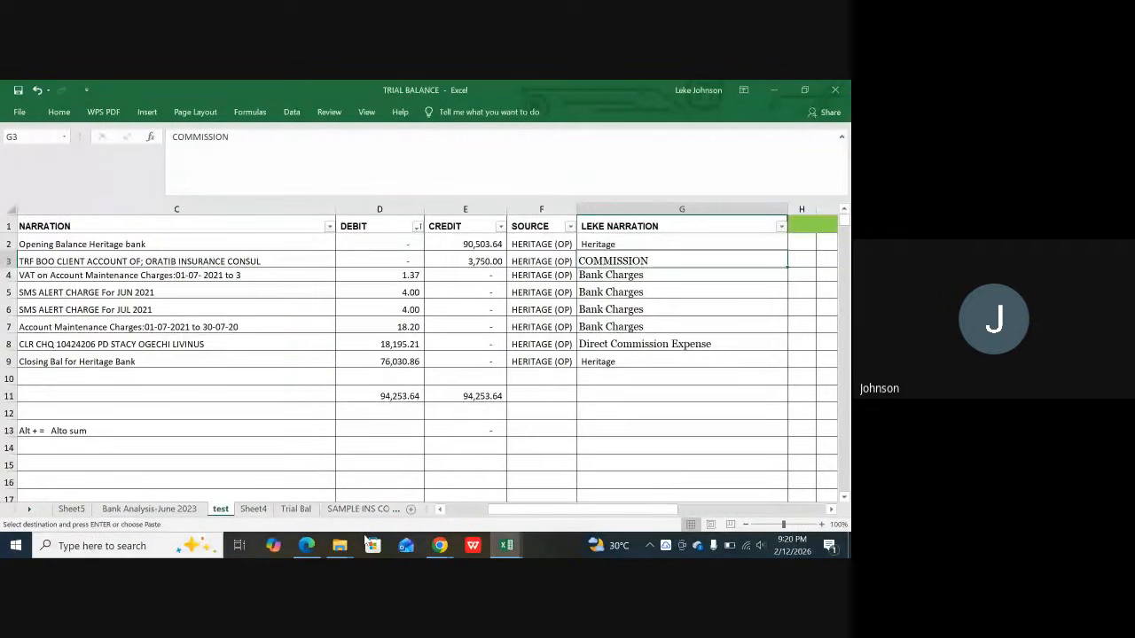
left_click(411, 510)
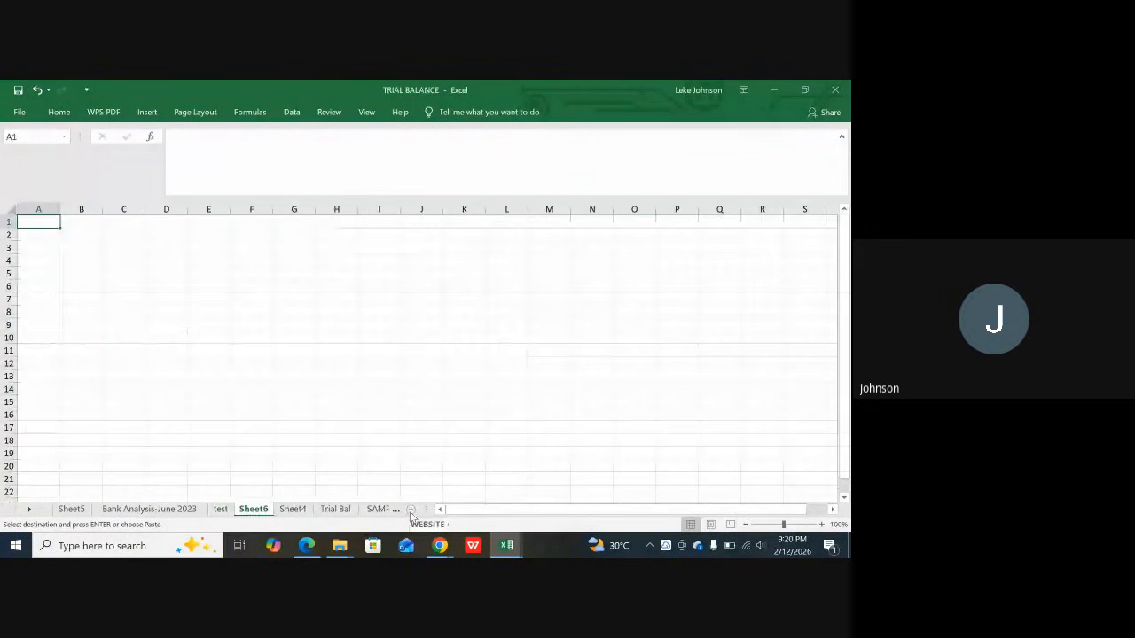
left_click(46, 249)
key("ctrl+v")
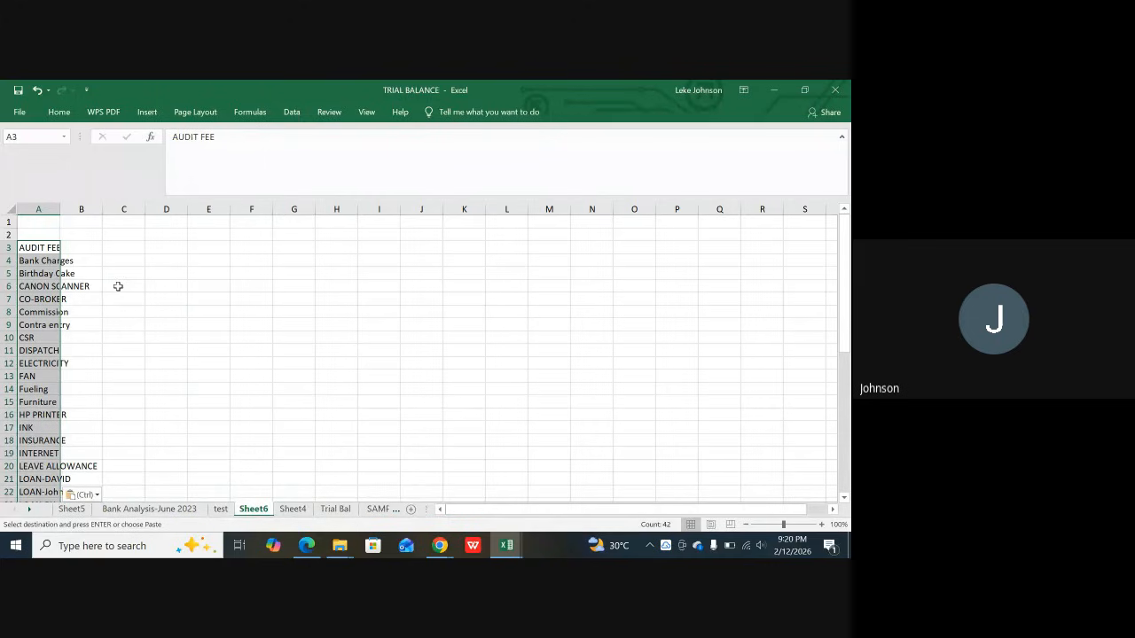
left_click(170, 237)
left_click(32, 235)
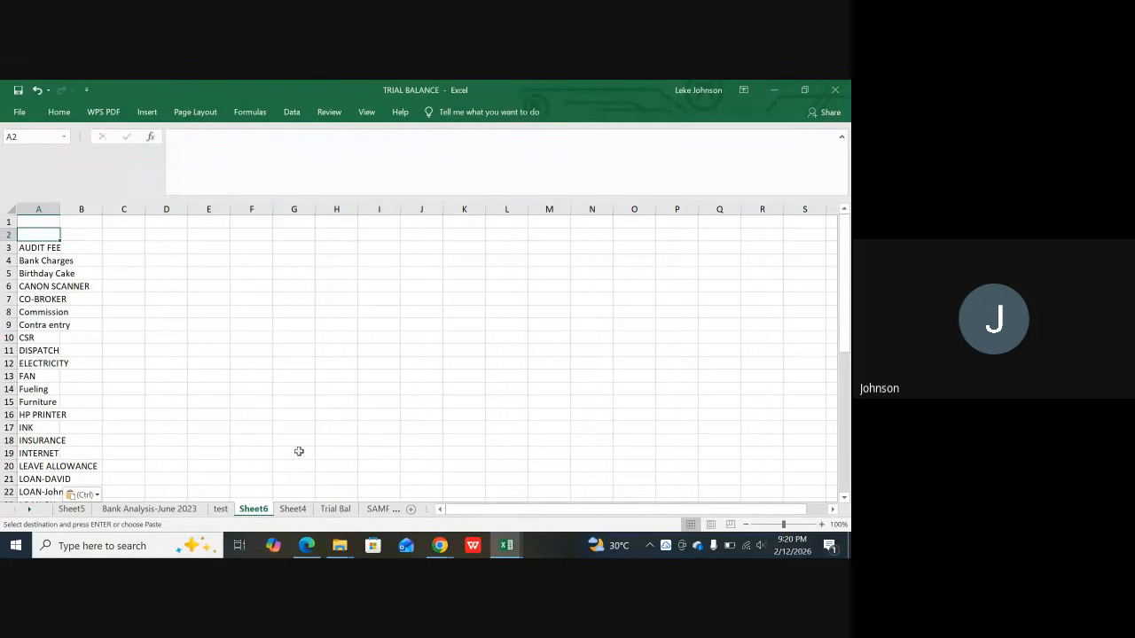
Step: Copy the whole trial balance table on Trial Bal, from its title in B1 through the totals in H66
left_click(336, 509)
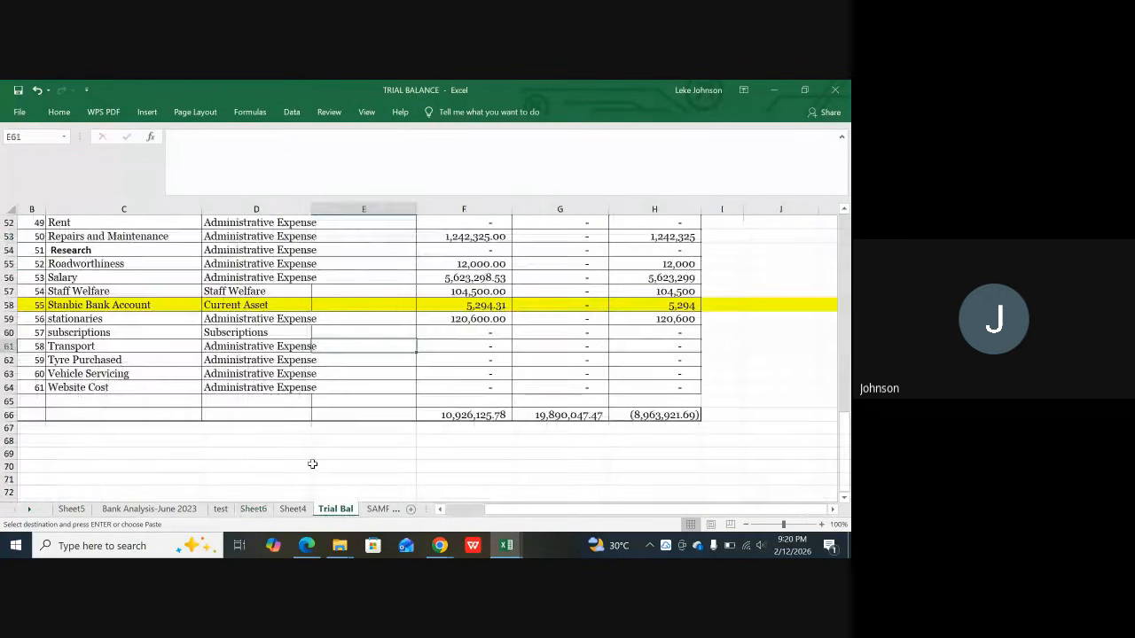
scroll(306, 374, "up", 6)
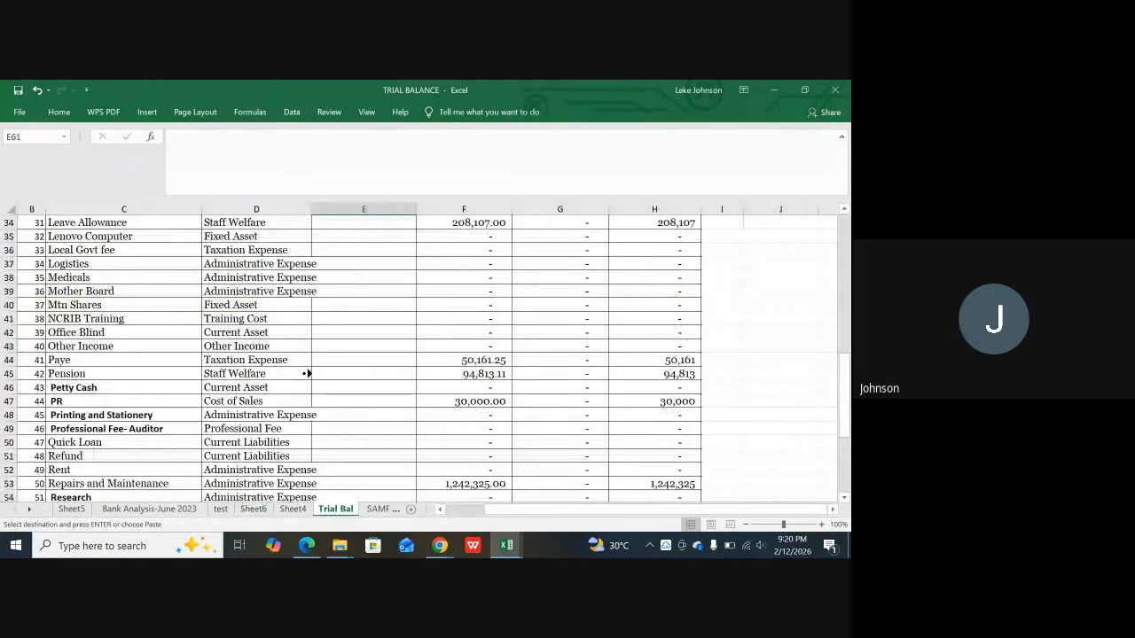
scroll(306, 373, "up", 11)
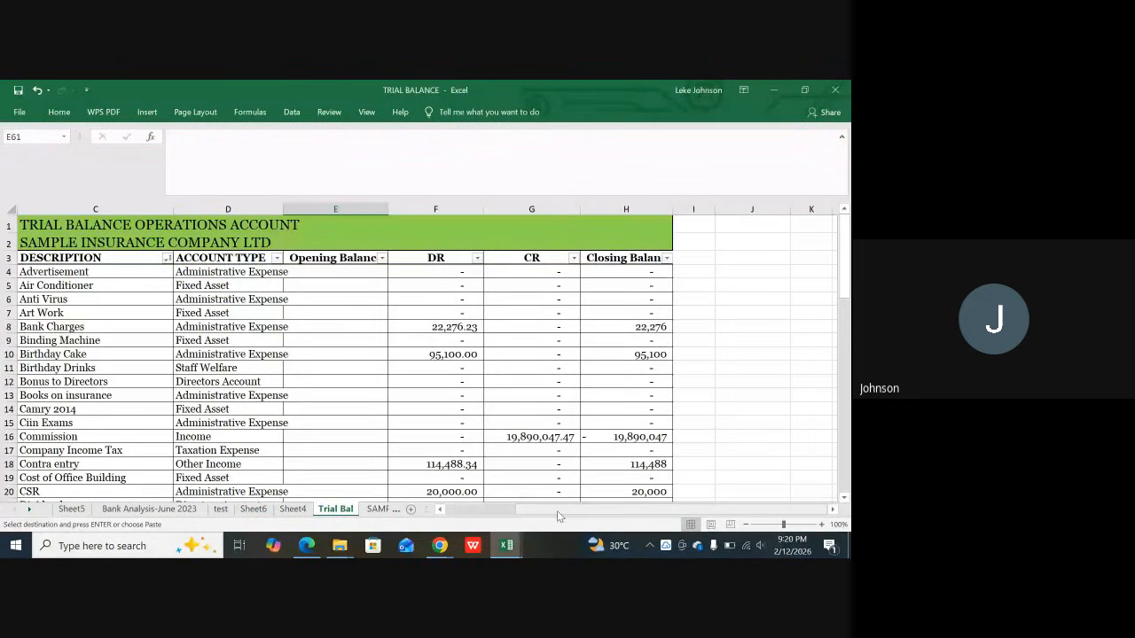
left_click_drag(558, 512, 479, 509)
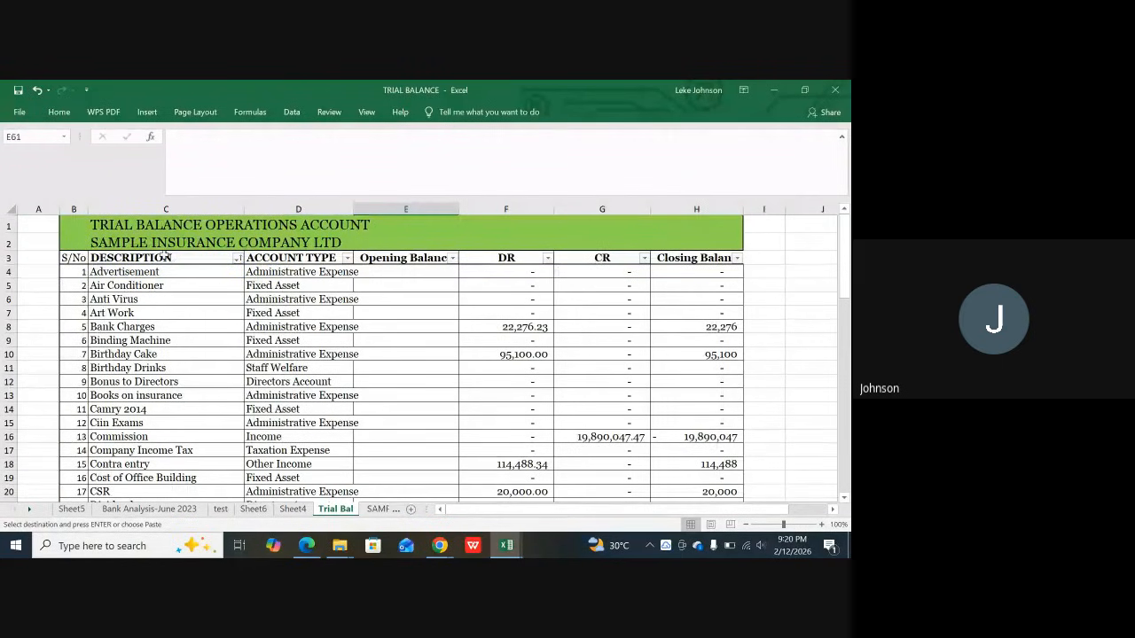
left_click_drag(73, 225, 370, 469)
key("ctrl+c")
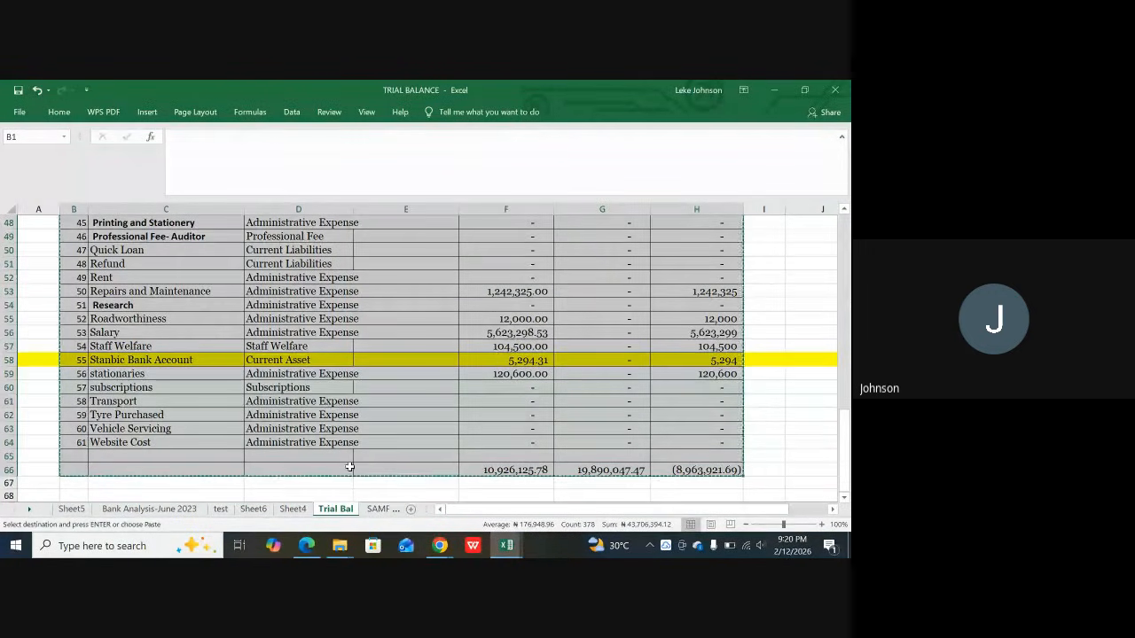
Step: Paste the copied trial balance table over the whole of Sheet6 from A1, keeping the source column widths
left_click(252, 510)
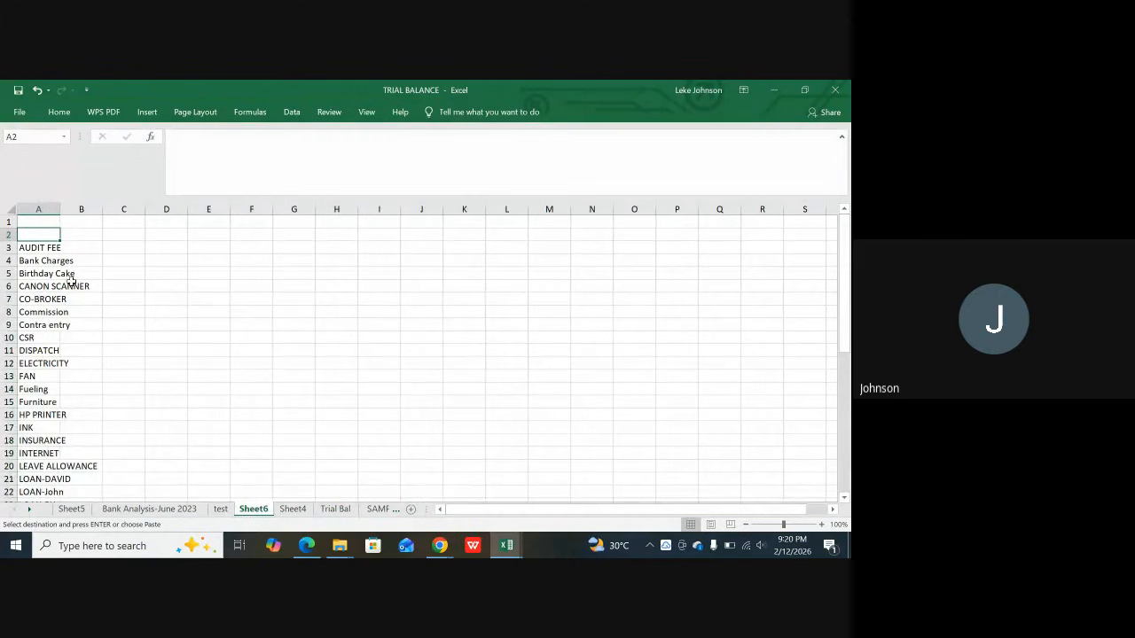
left_click(8, 211)
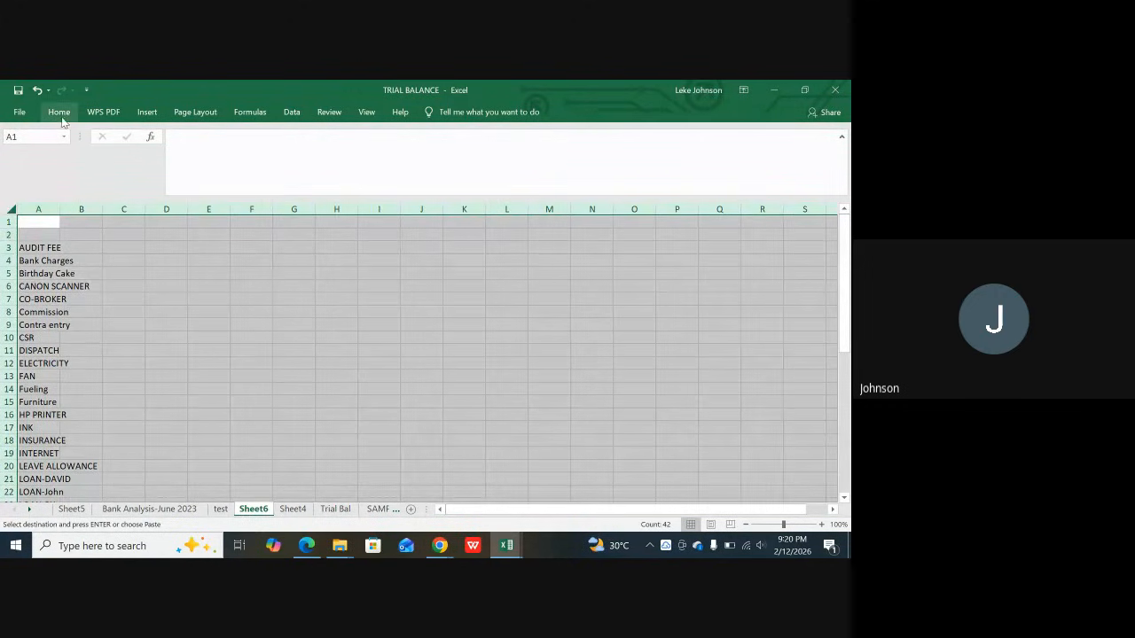
right_click(13, 211)
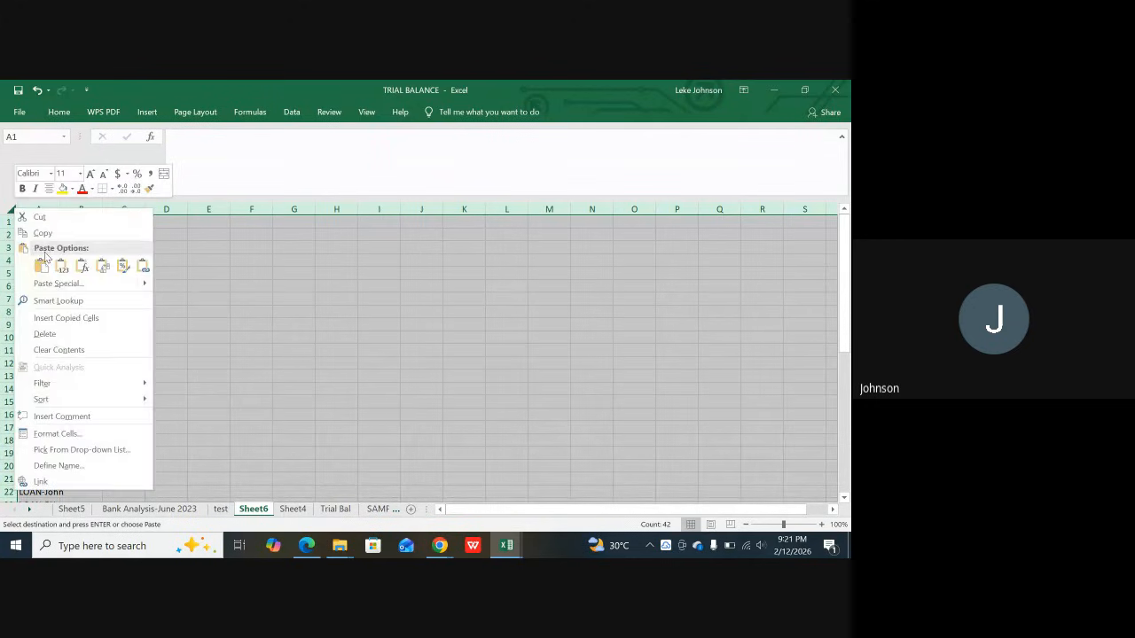
mouse_move(139, 282)
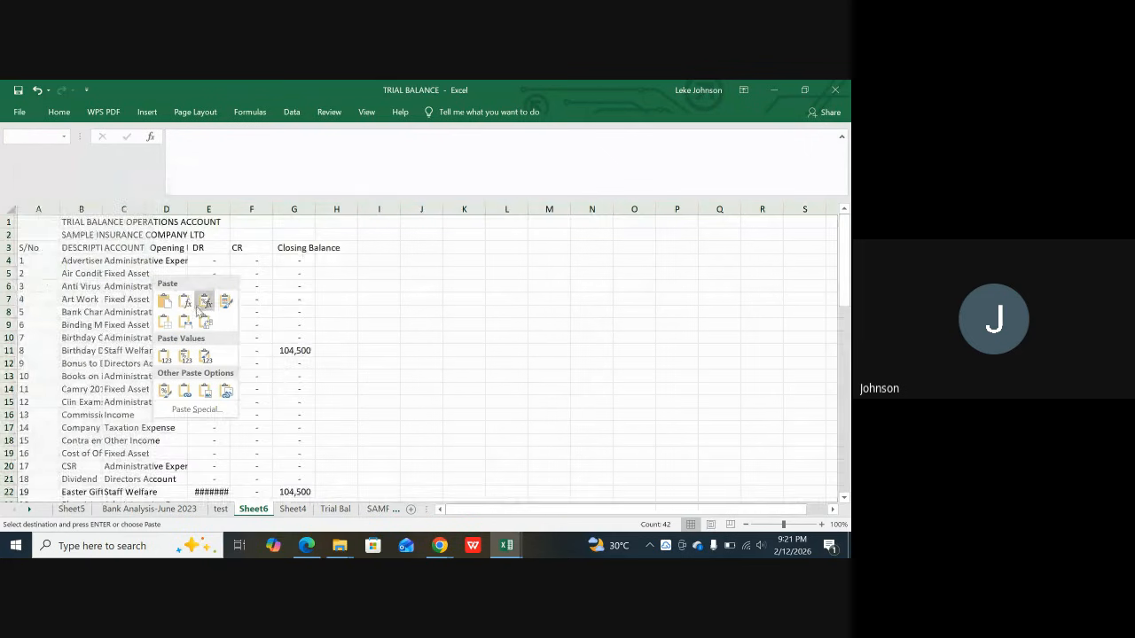
left_click(186, 324)
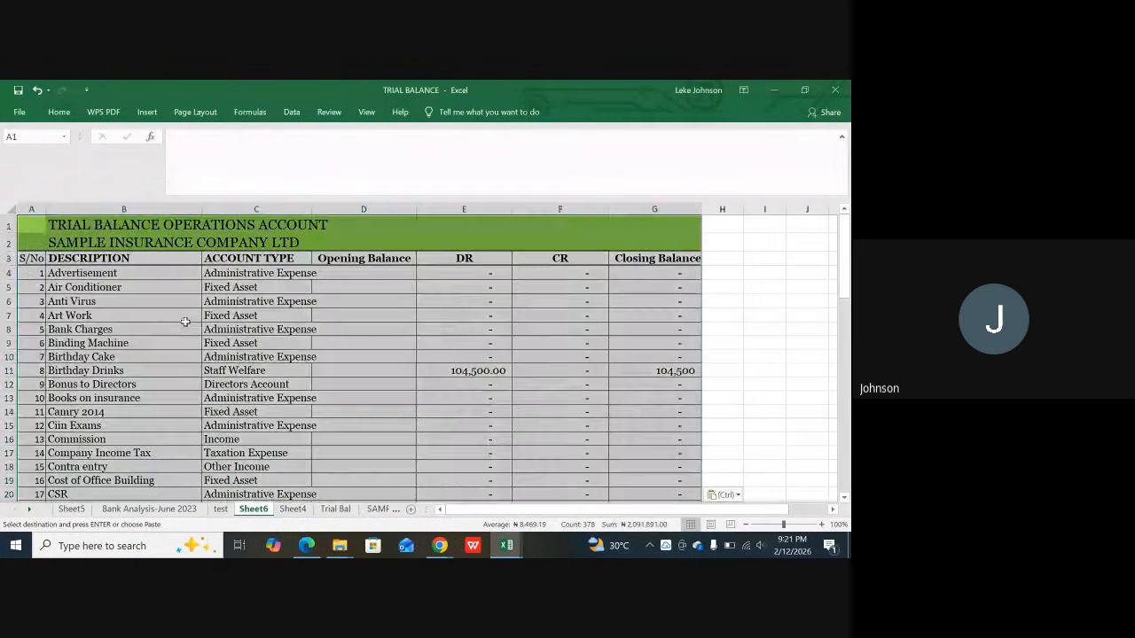
left_click(257, 356)
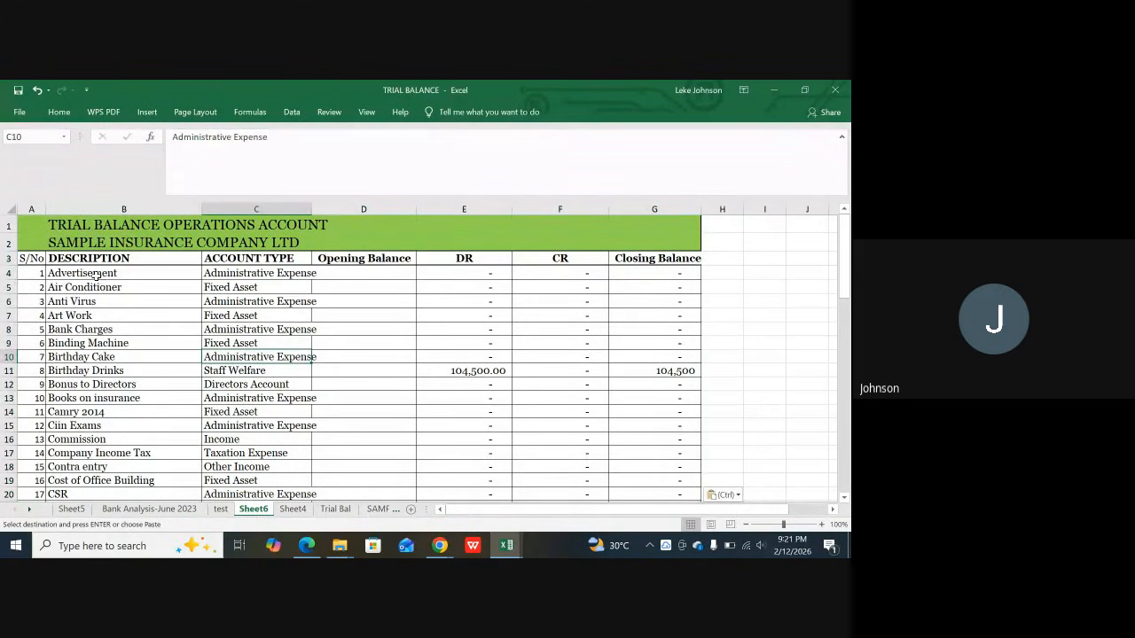
Step: Clear the old descriptions in B4:B64 and the account types in C4:C64 on Sheet6
left_click_drag(93, 273, 92, 443)
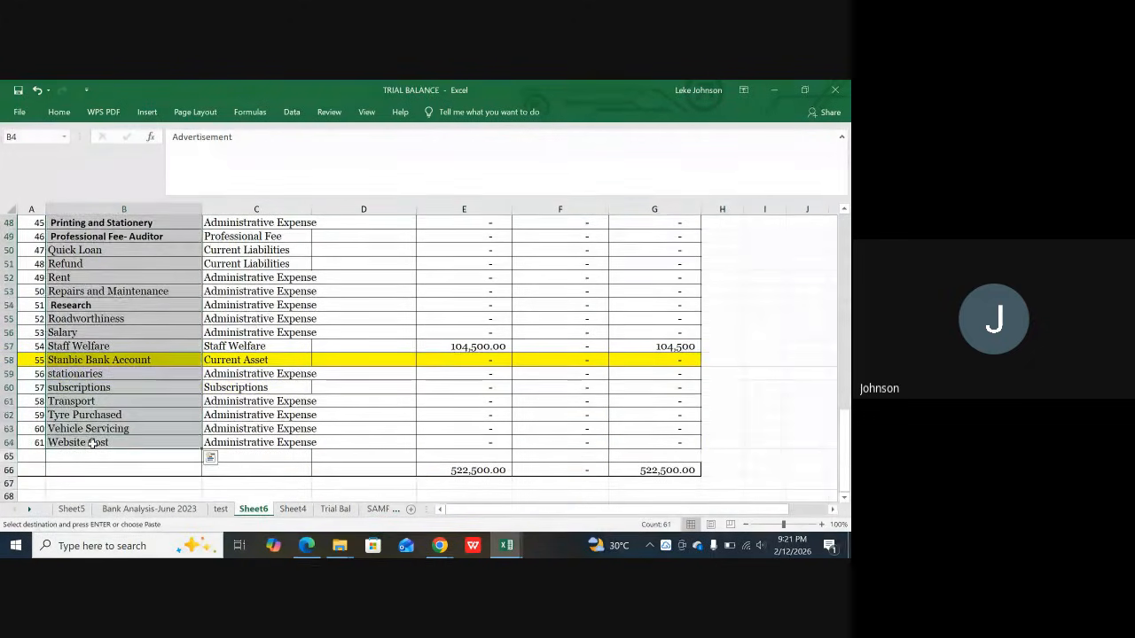
key("Delete")
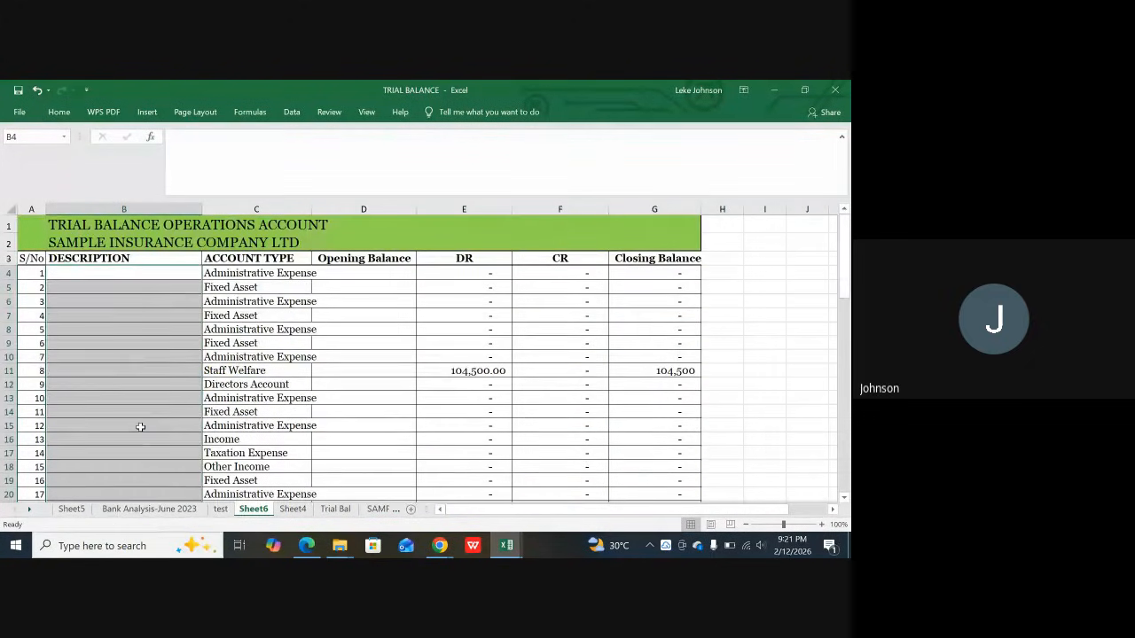
left_click_drag(255, 276, 263, 455)
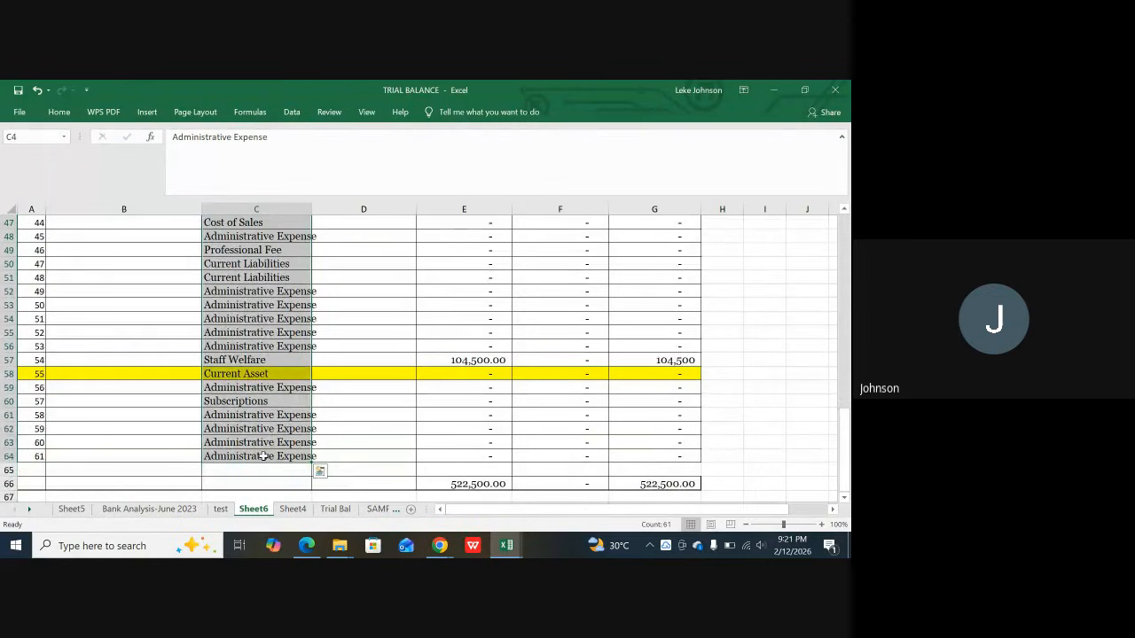
scroll(263, 456, "up", 20)
key("Delete")
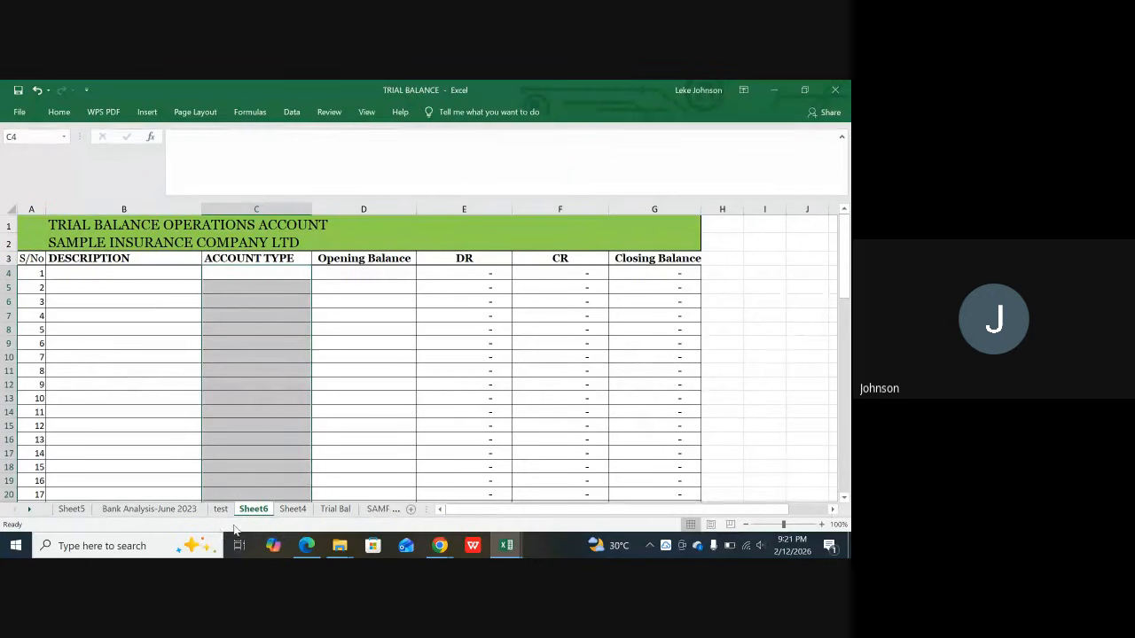
Step: Copy the narration labels AUDIT FEE to WEBSITE from the Sheet5 pivot table into Sheet6's DESCRIPTION column, starting at B4
left_click(72, 509)
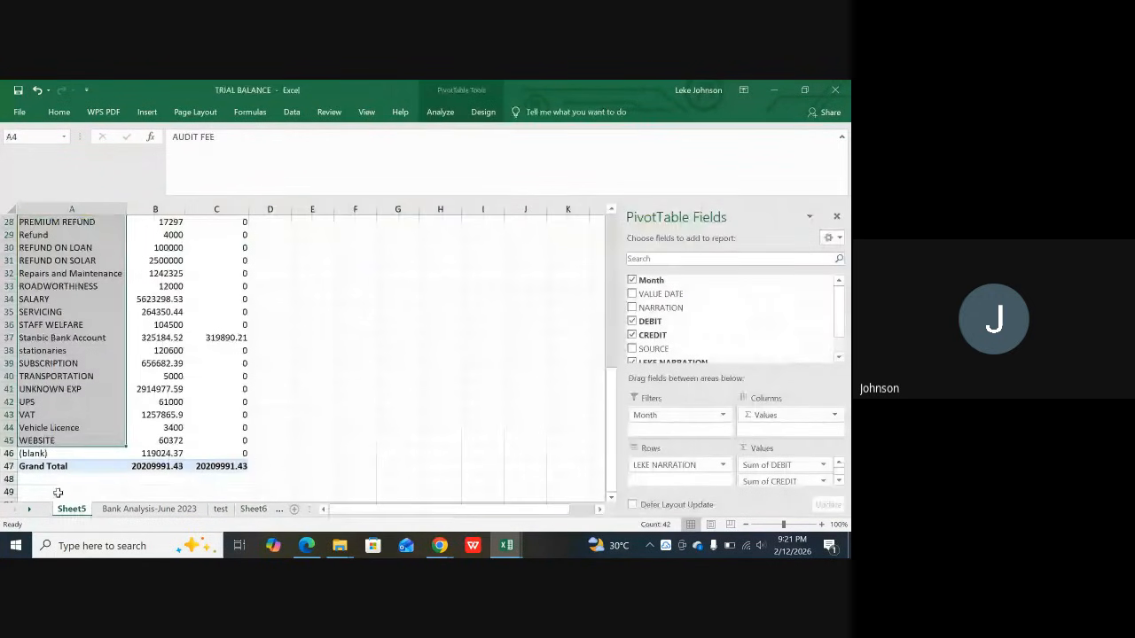
key("ctrl+c")
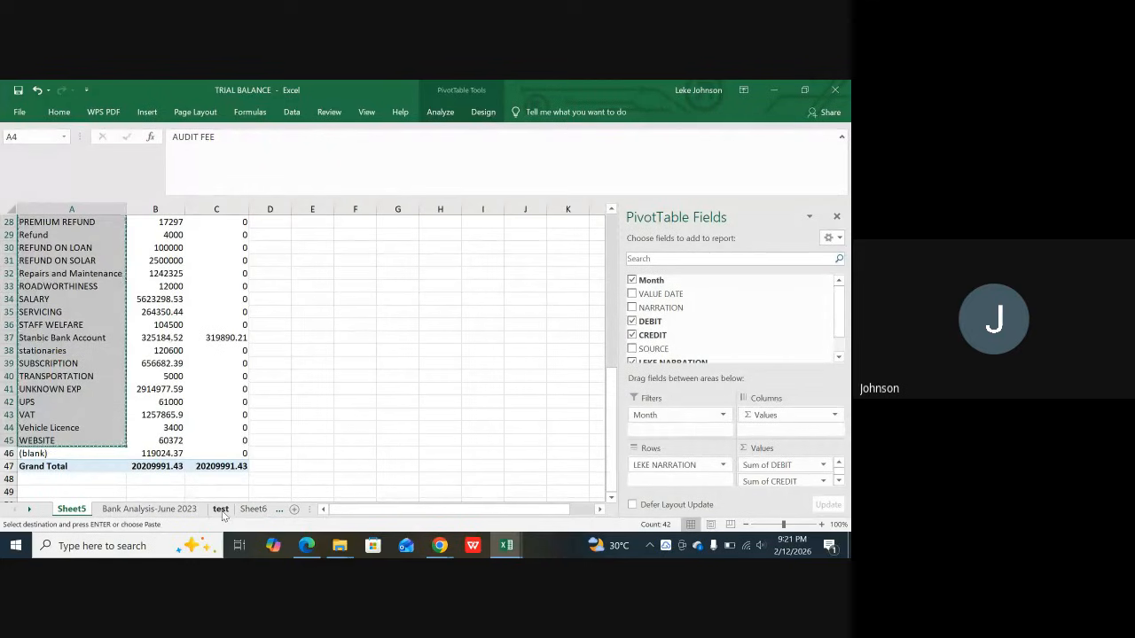
left_click(252, 509)
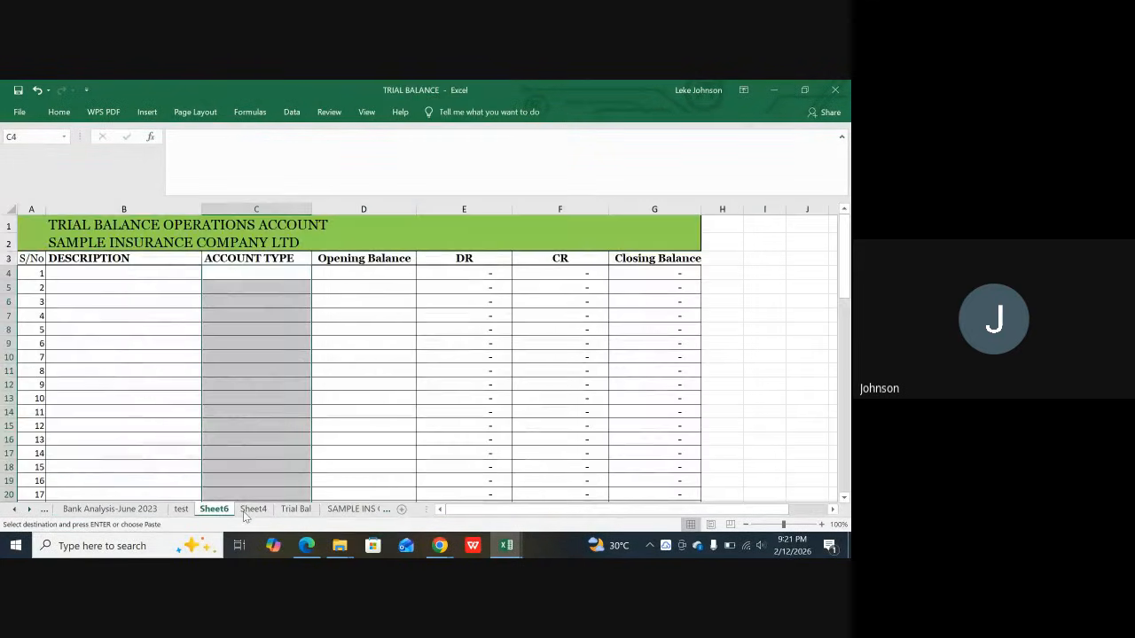
left_click(92, 278)
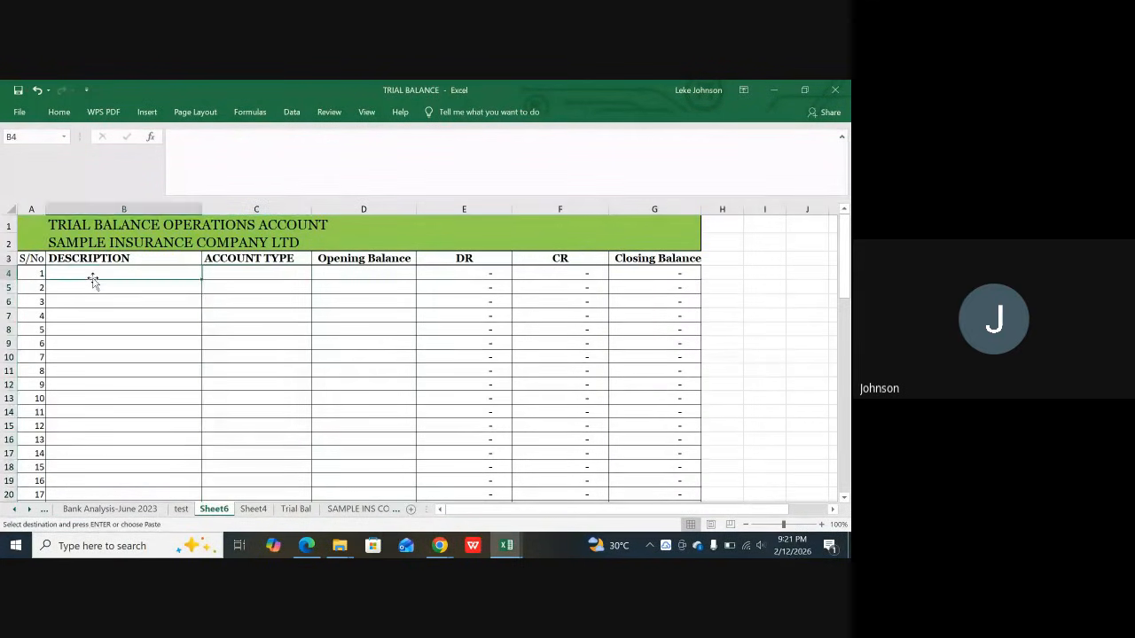
key("ctrl+v")
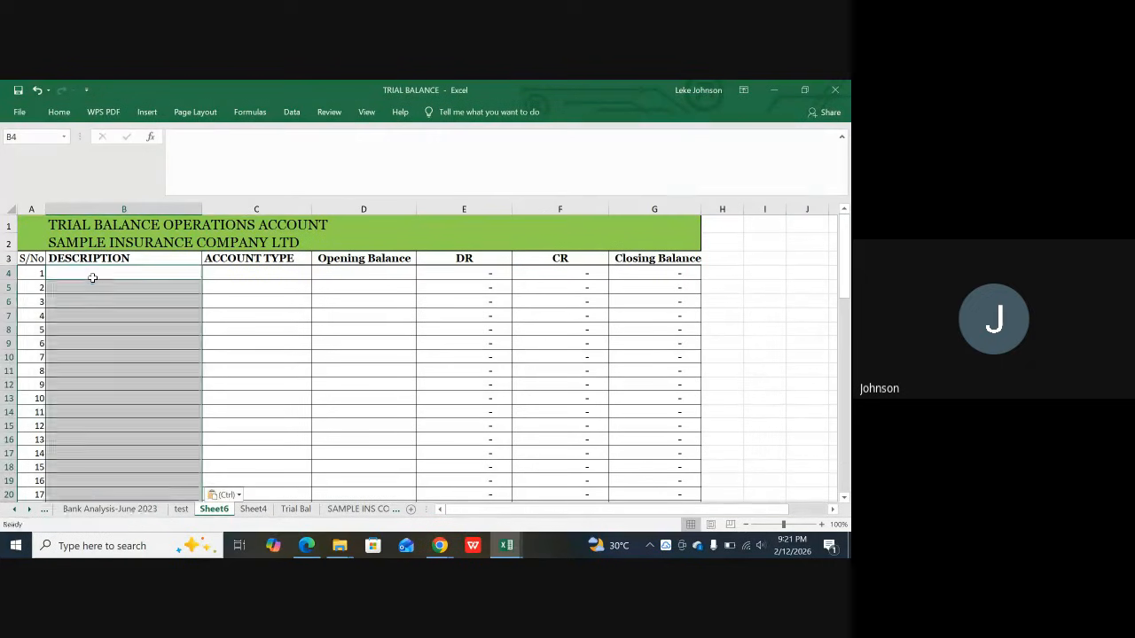
Step: Compare the pasted descriptions with the LEKE NARRATION entries on the Bank Analysis-June 2023 and test sheets
left_click_drag(121, 394, 166, 369)
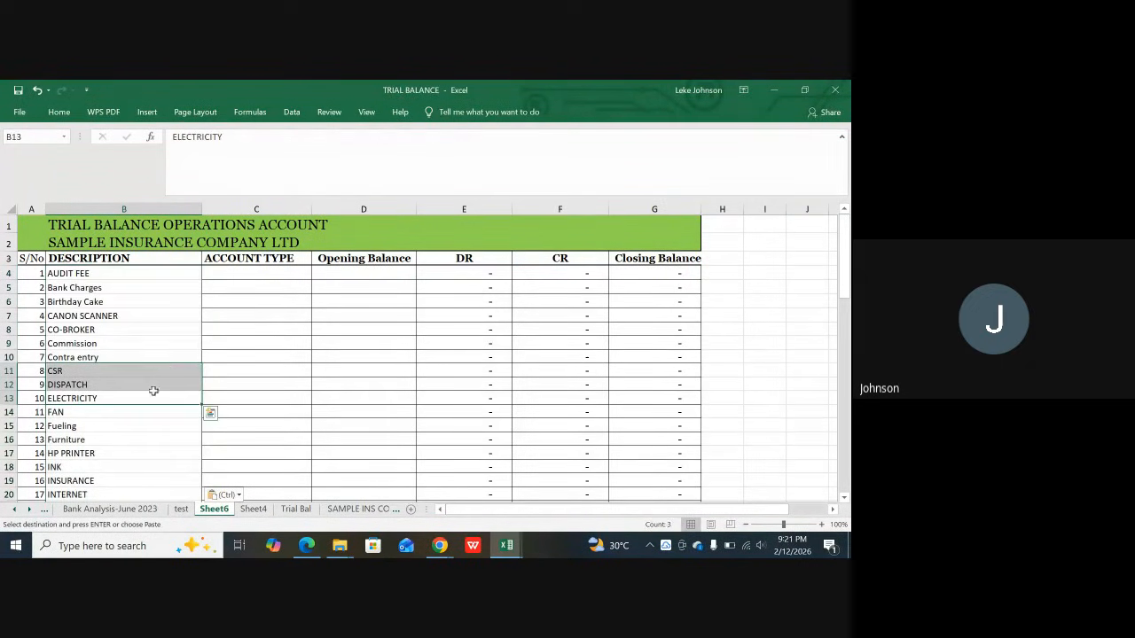
left_click(149, 317)
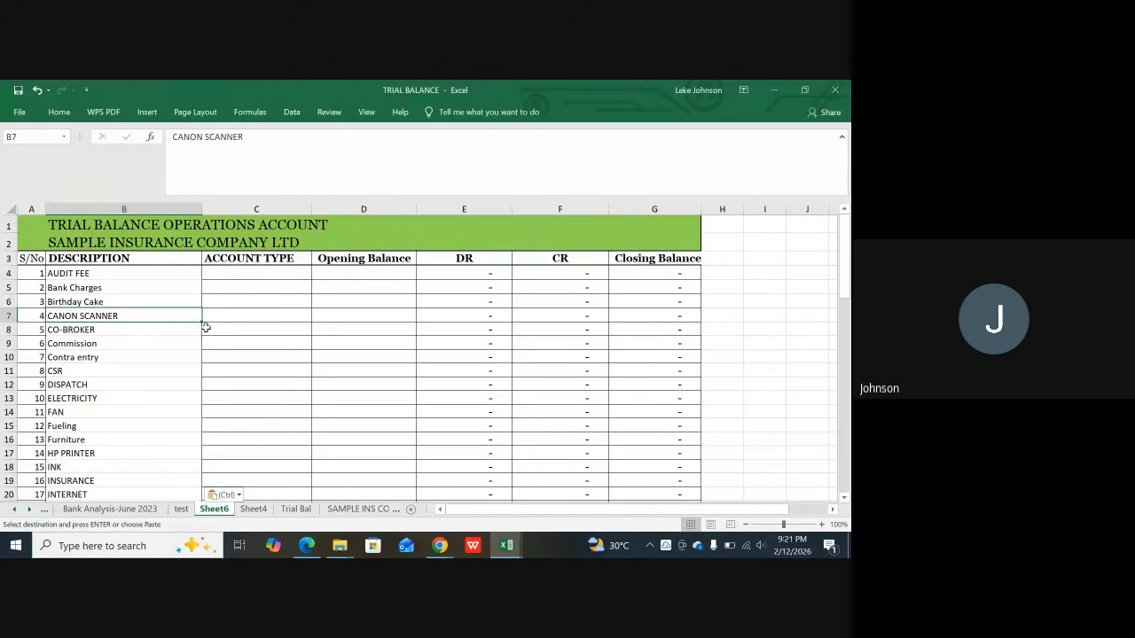
left_click(135, 357)
left_click(127, 285)
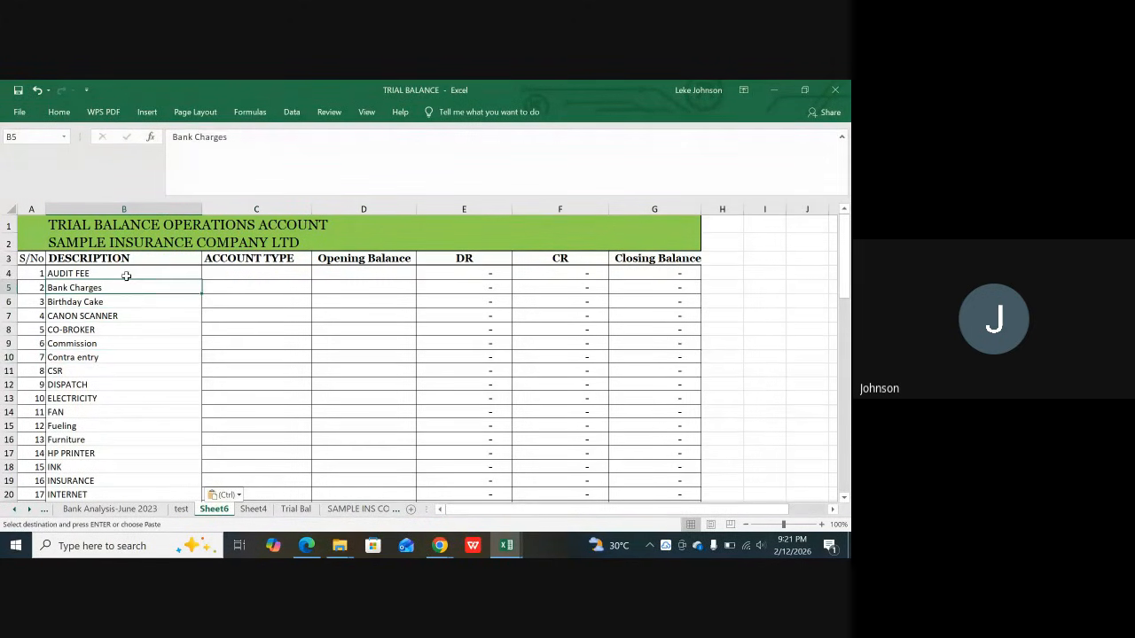
left_click(126, 275)
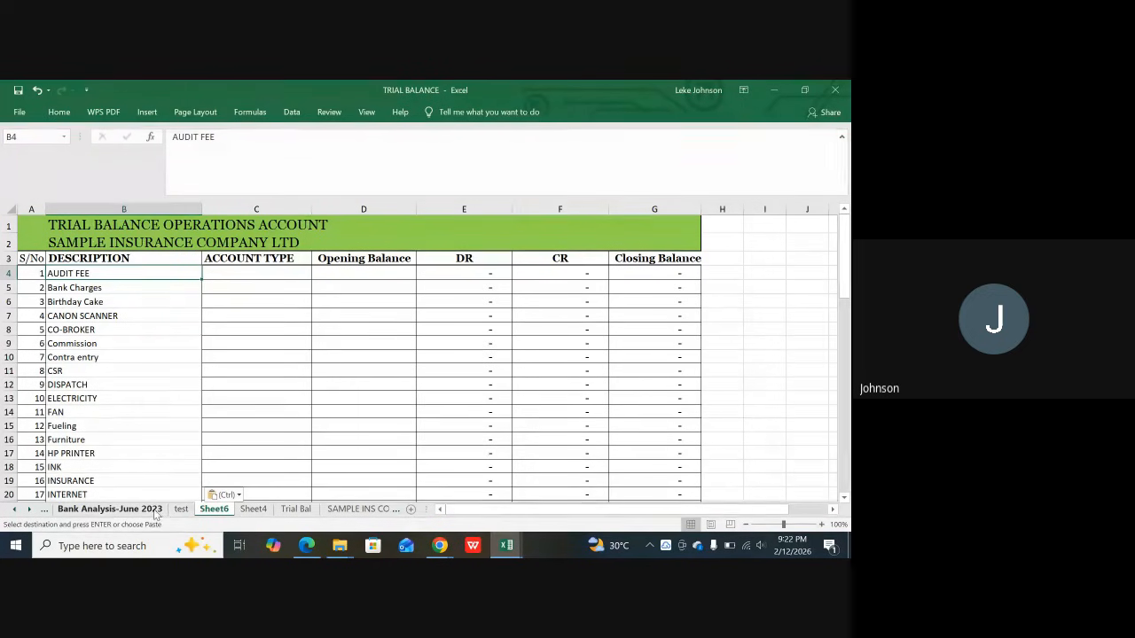
left_click(163, 510)
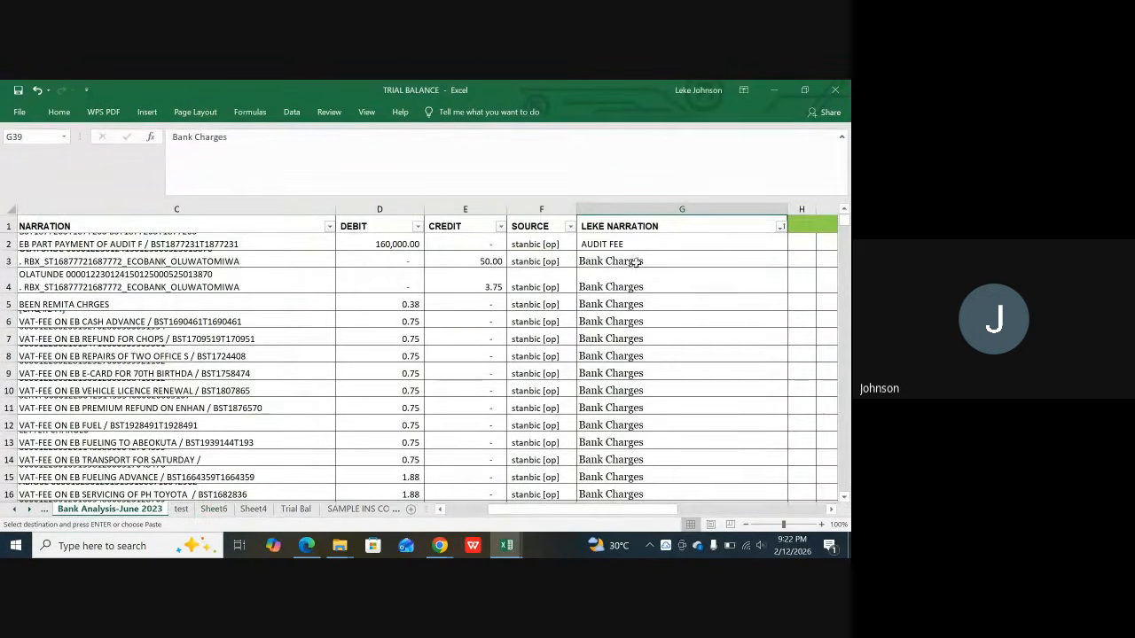
left_click(180, 510)
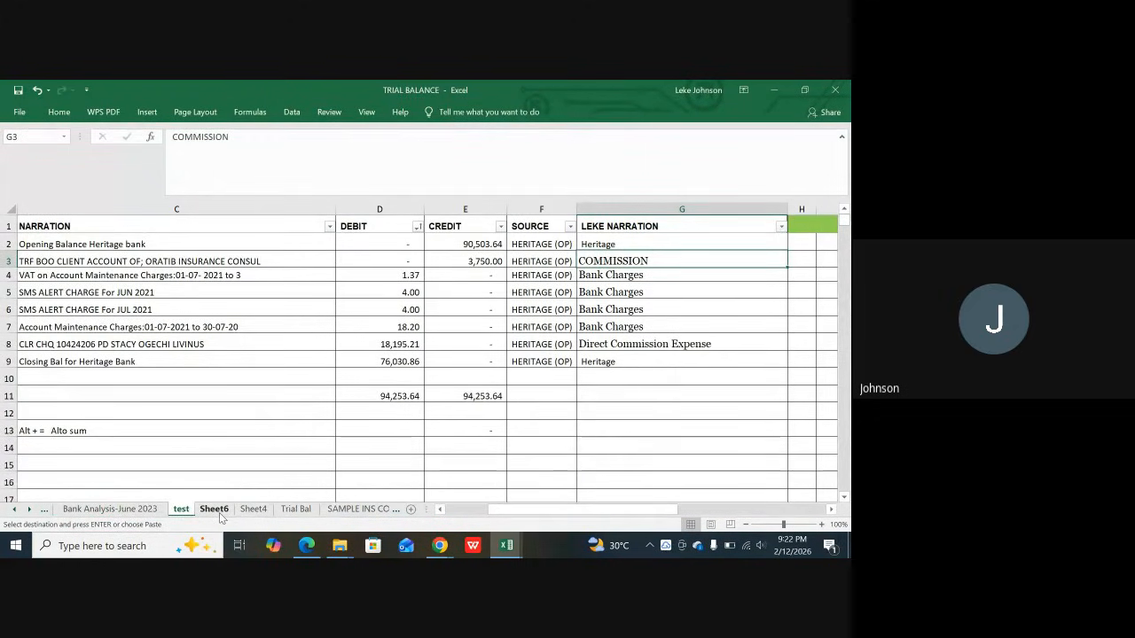
left_click(219, 513)
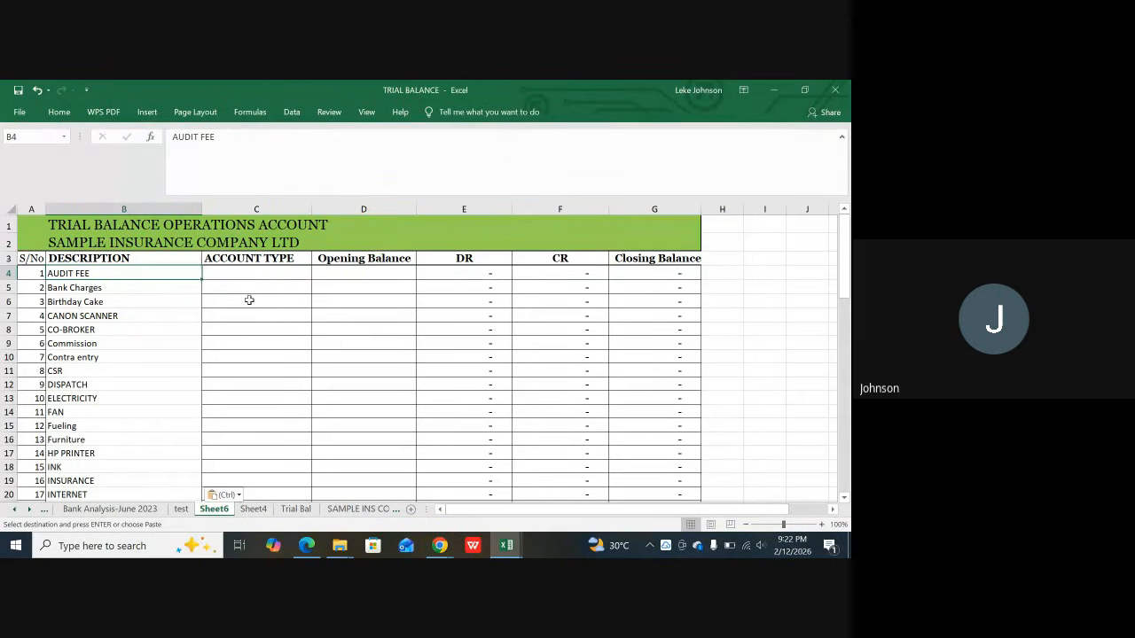
Step: Enter =EXACT(B4,'Bank Analysis-June 2023'!G2) in C4 of Sheet6 and fill it down the ACCOUNT TYPE column to row 64
left_click(254, 276)
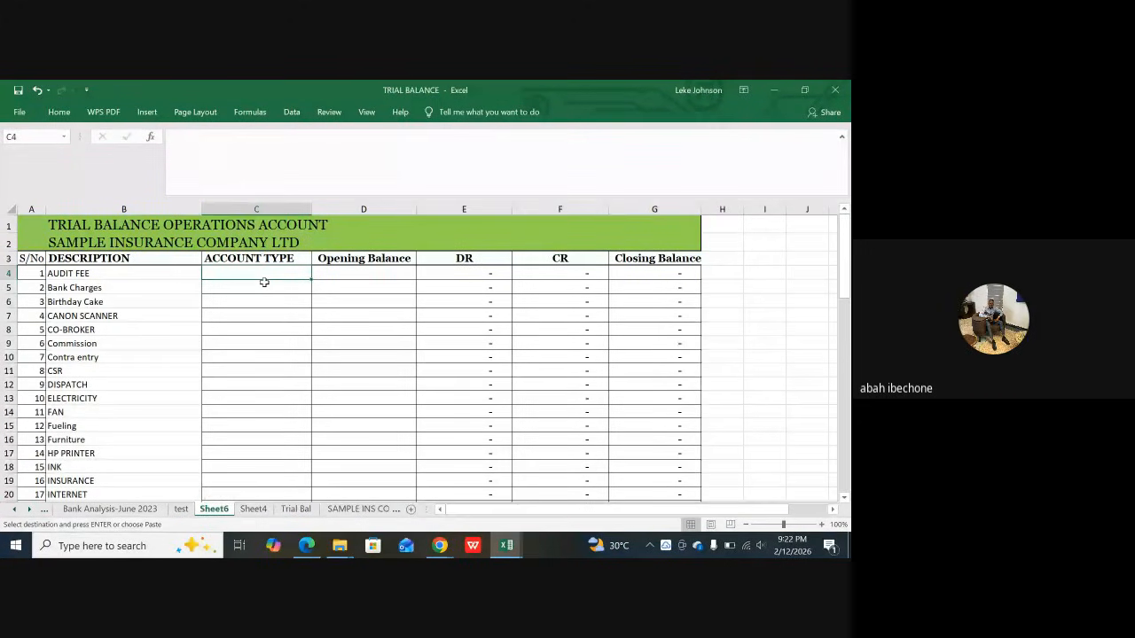
type("=e")
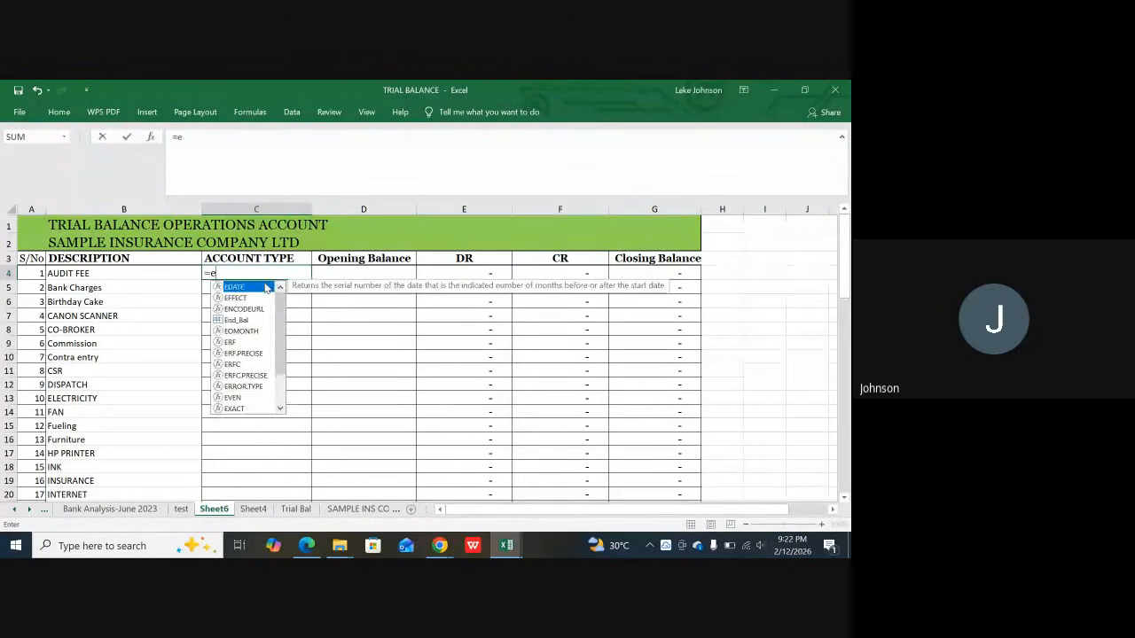
type("xac")
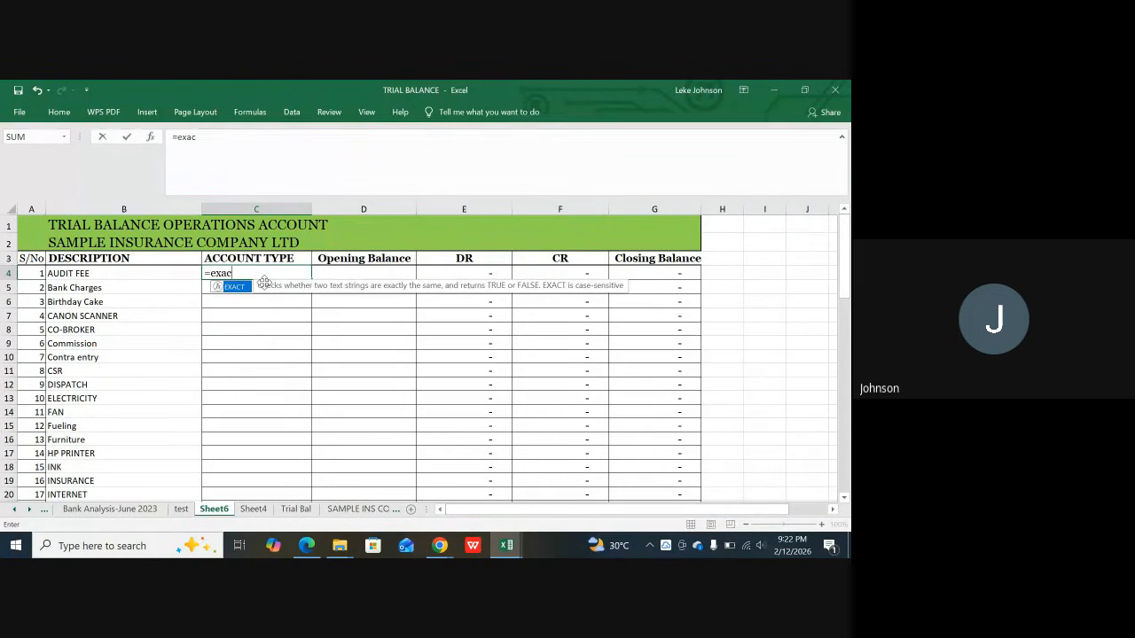
type("t")
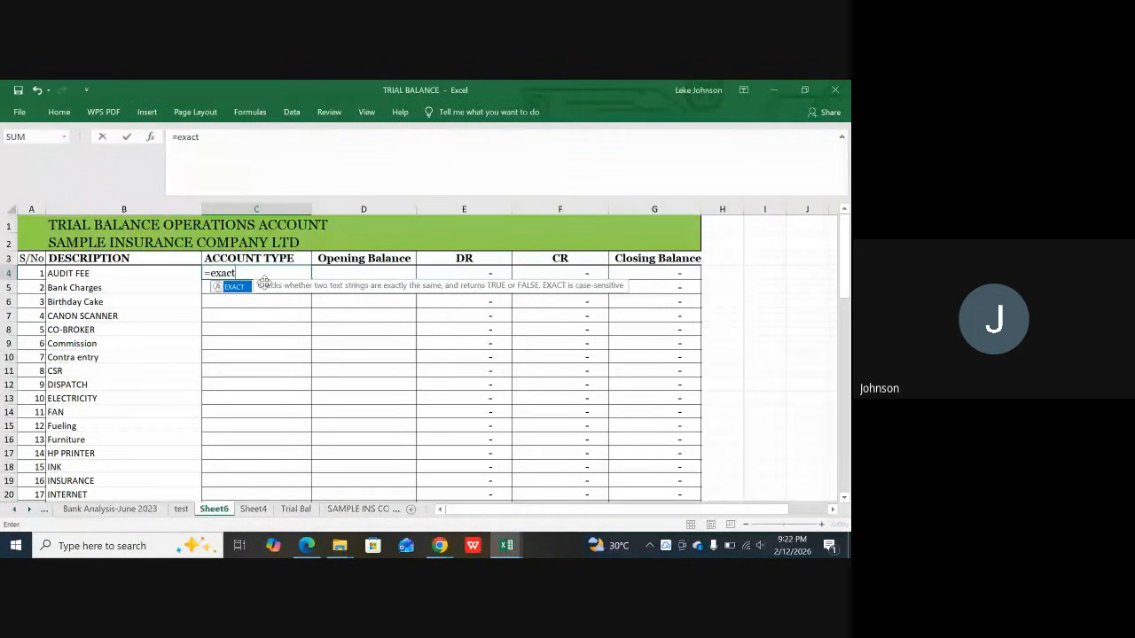
type("(")
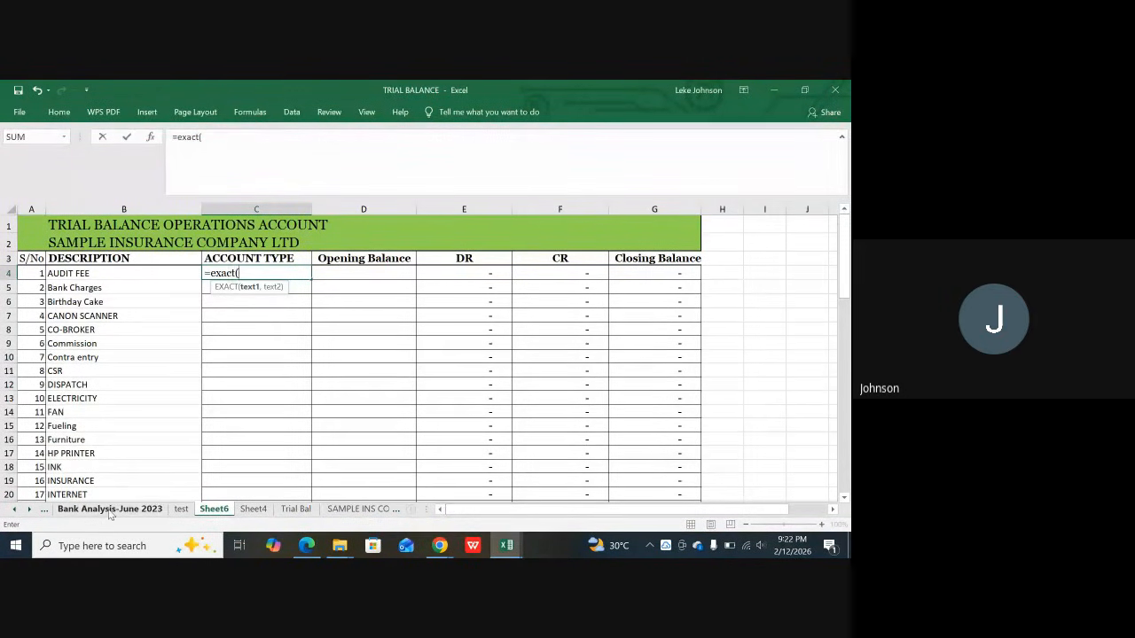
left_click(95, 273)
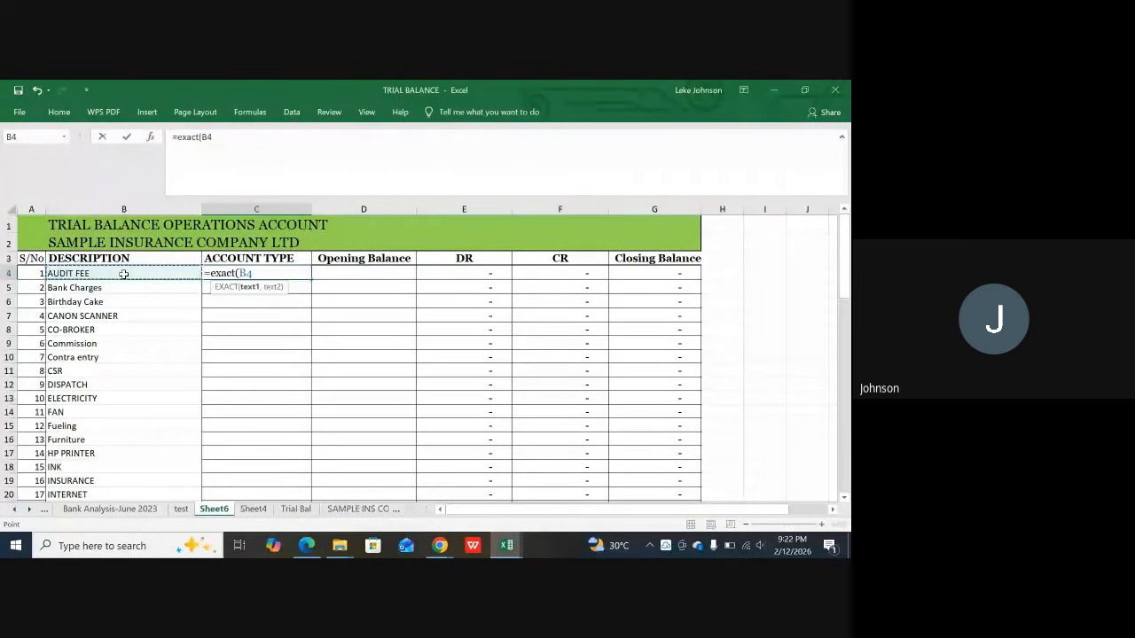
type(",")
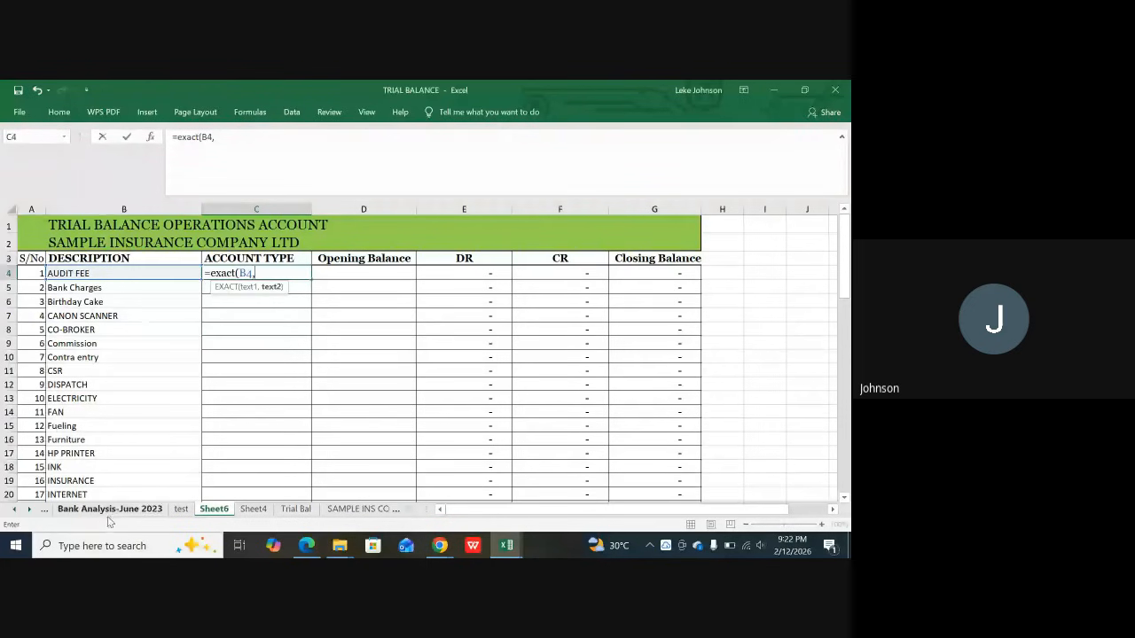
left_click(137, 510)
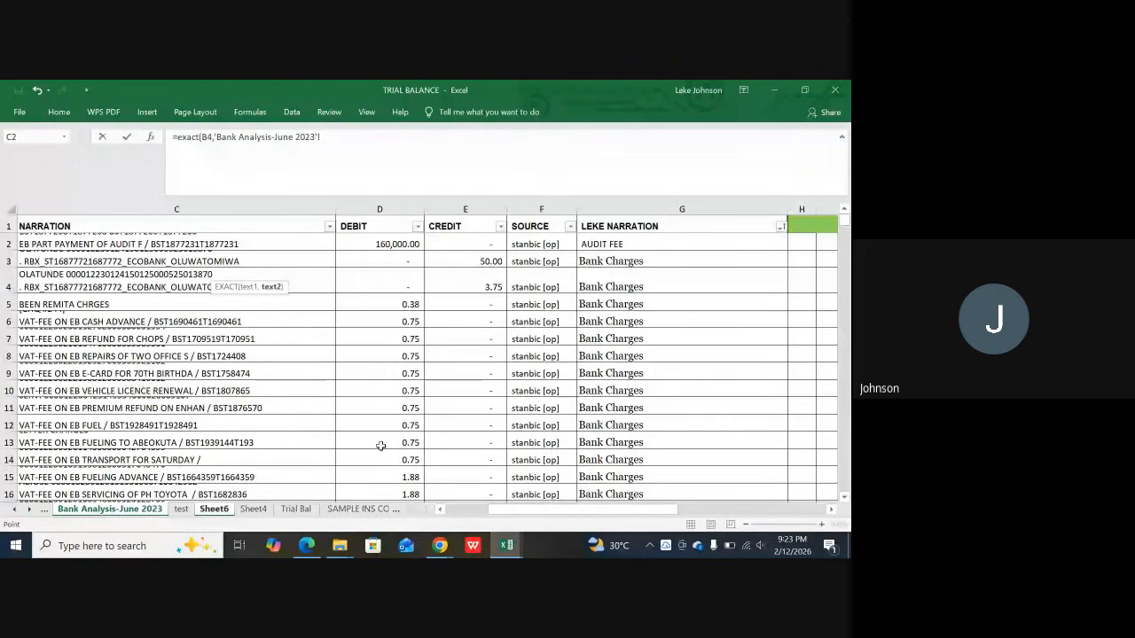
left_click(638, 248)
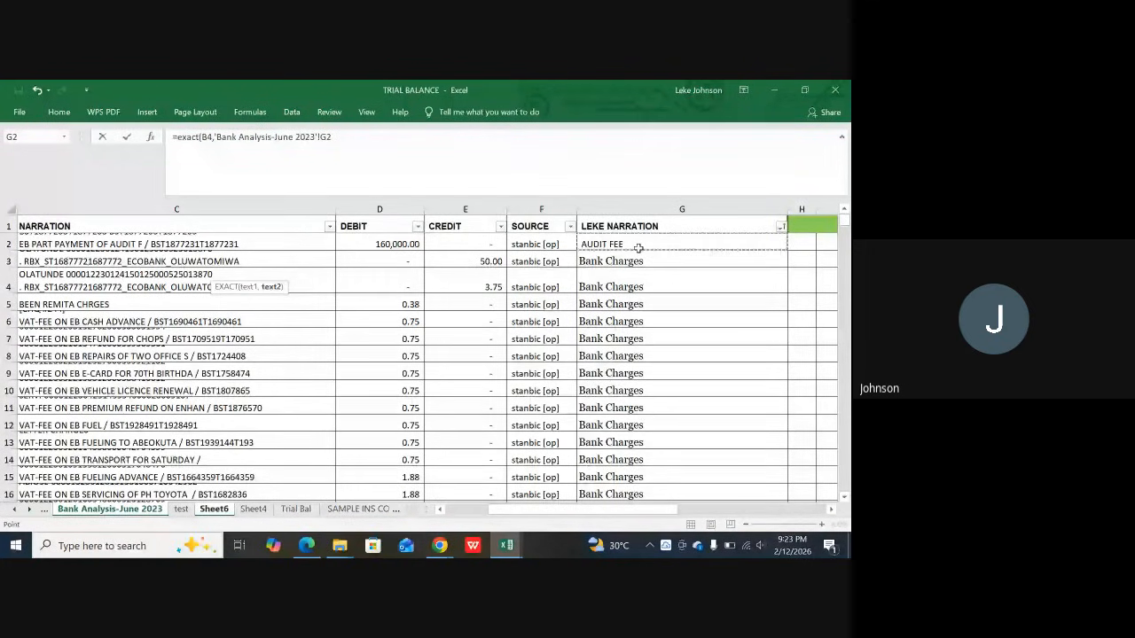
type(")")
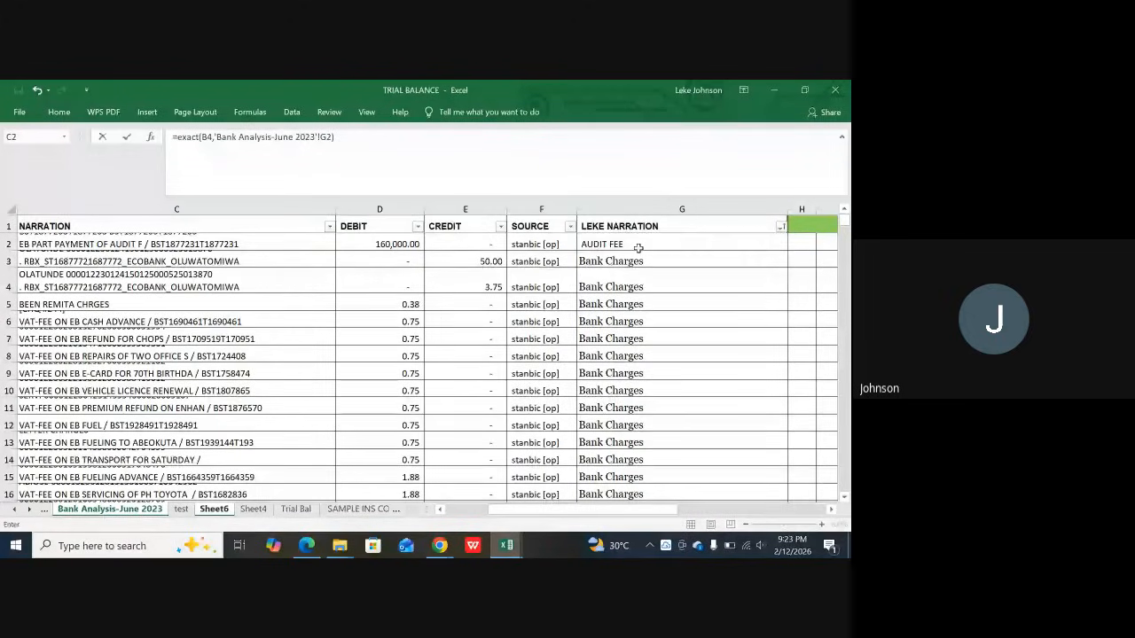
key("Return")
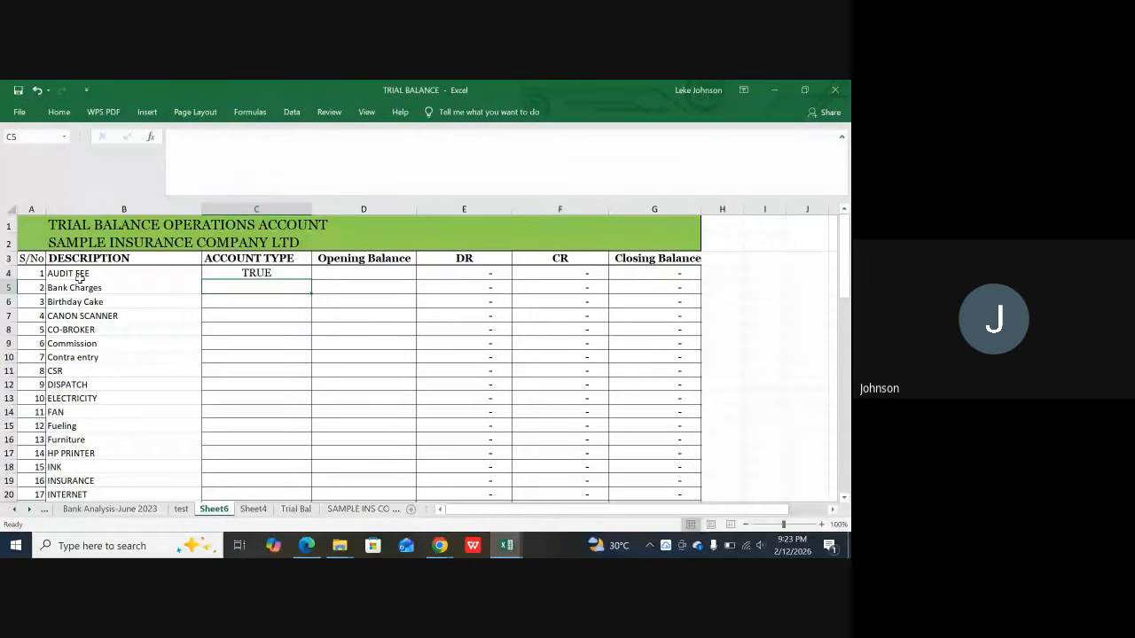
key("Up")
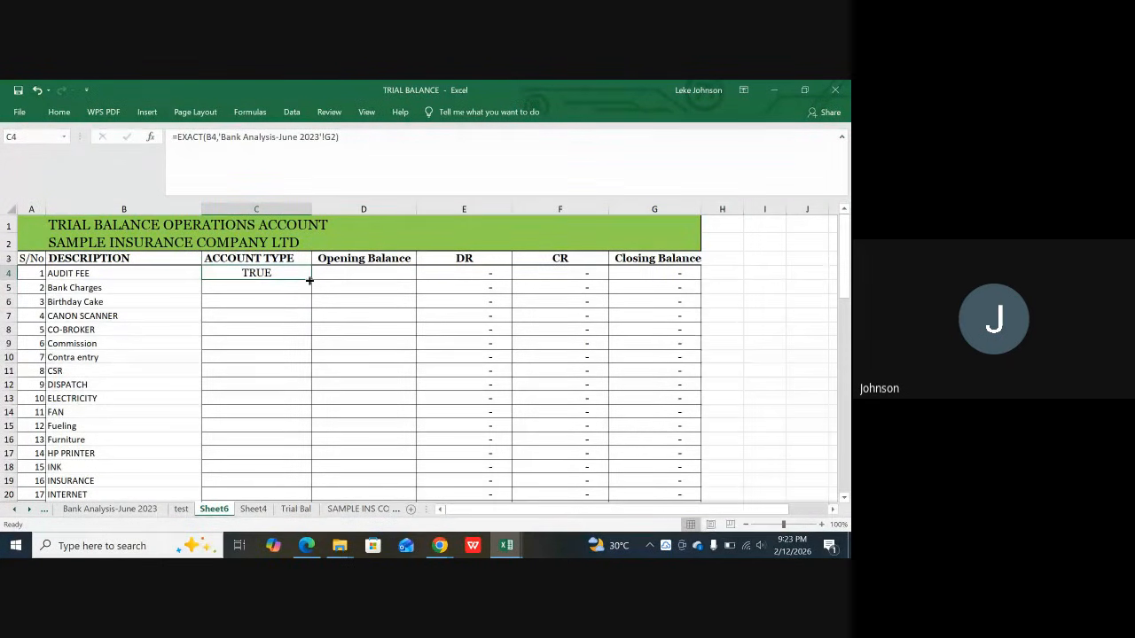
double_click(310, 281)
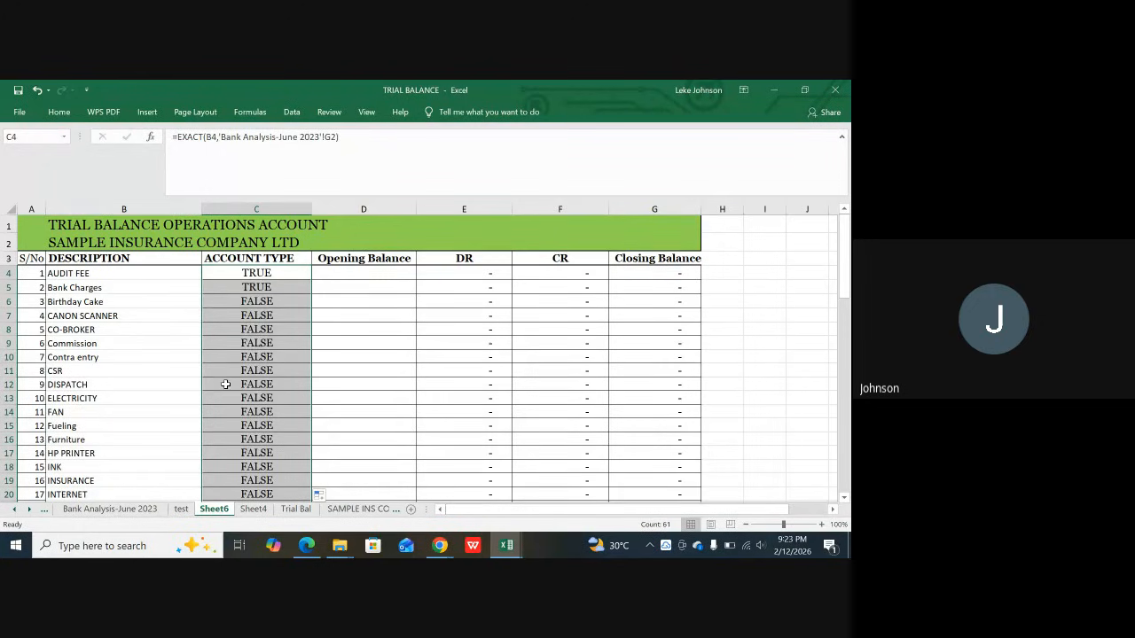
Step: Review the EXACT results in the ACCOUNT TYPE column against the LEKE NARRATION entries on the Bank Analysis-June 2023 sheet
scroll(182, 405, "down", 2)
scroll(182, 405, "down", 13)
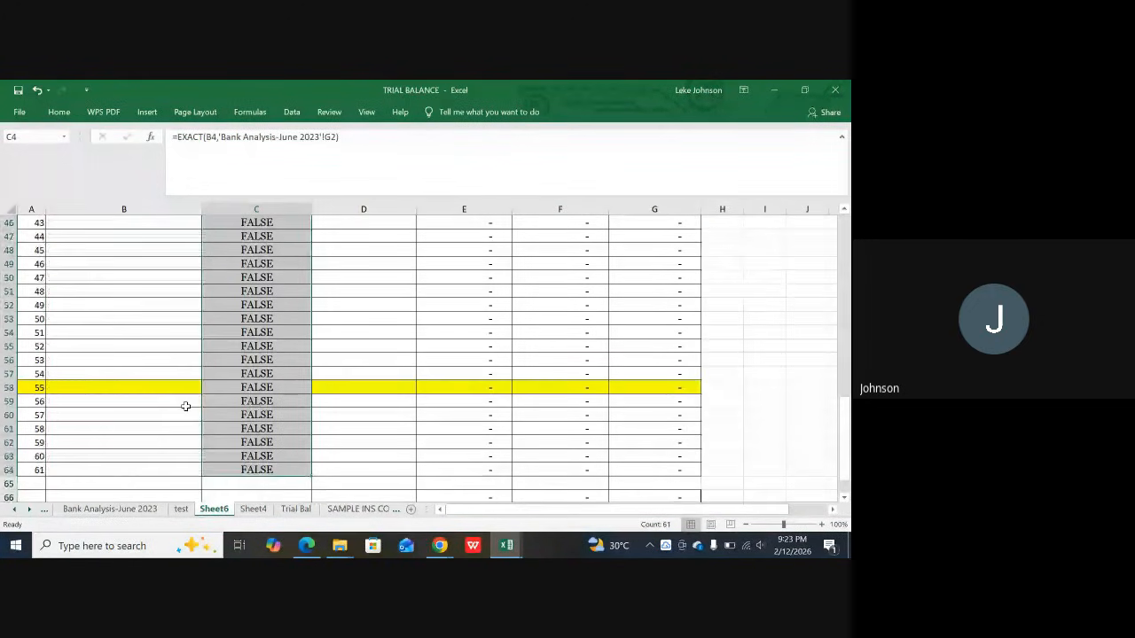
scroll(168, 403, "up", 15)
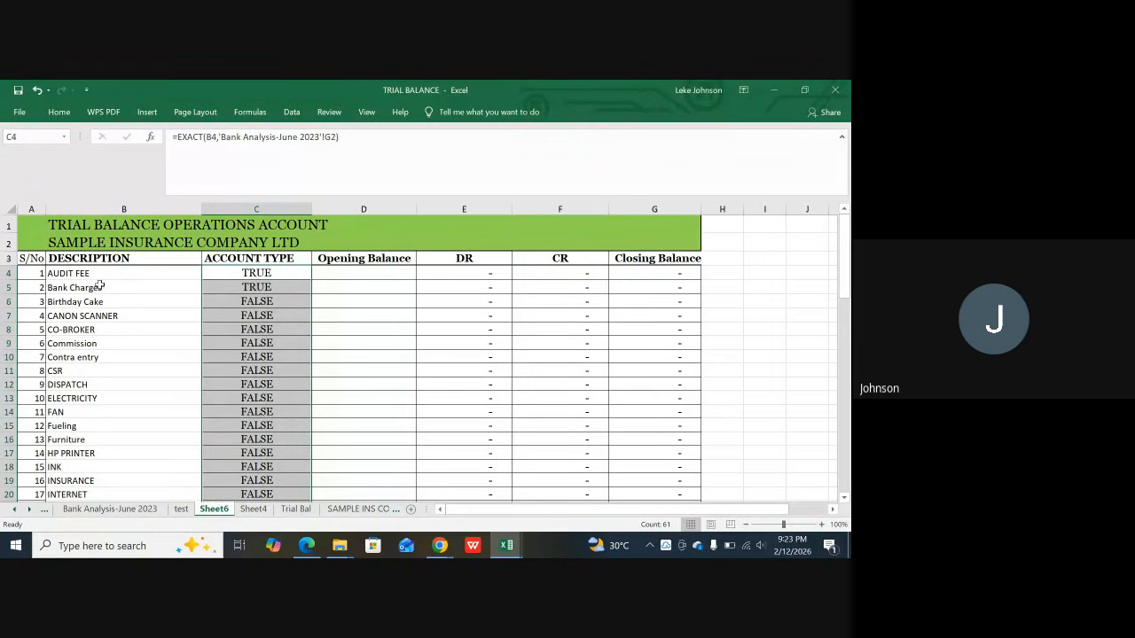
left_click(93, 287)
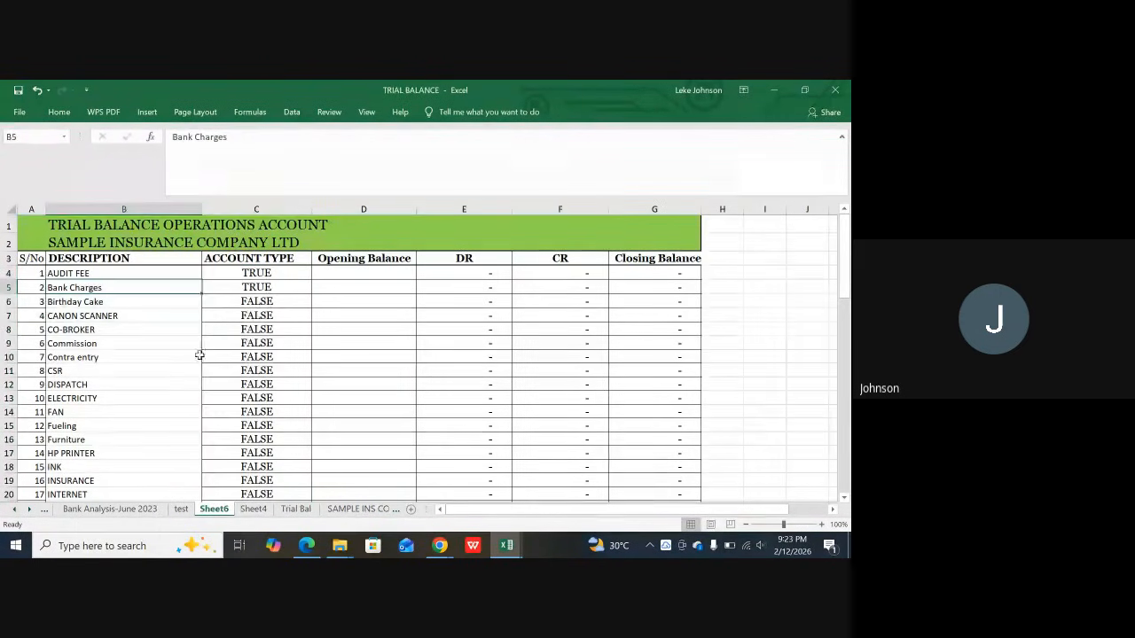
left_click(152, 511)
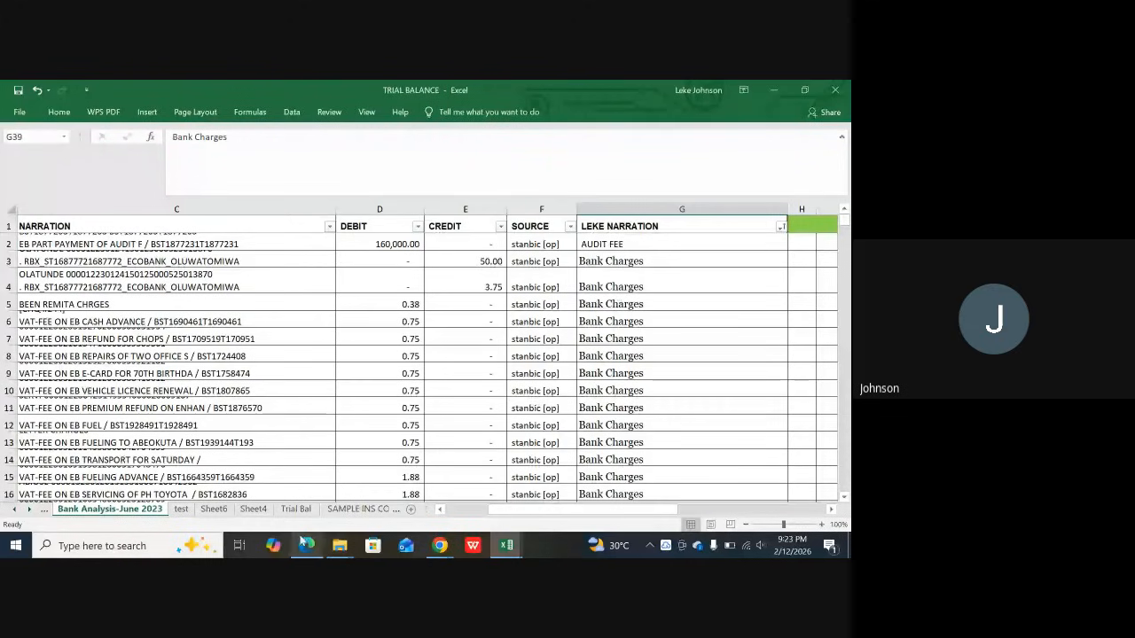
left_click(213, 508)
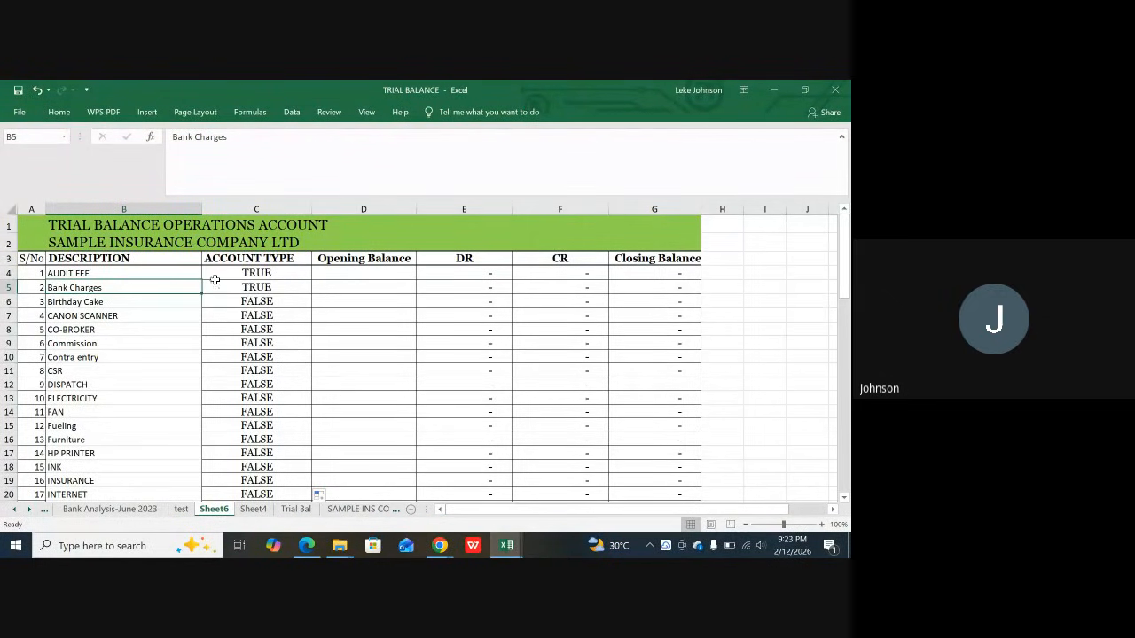
left_click(256, 273)
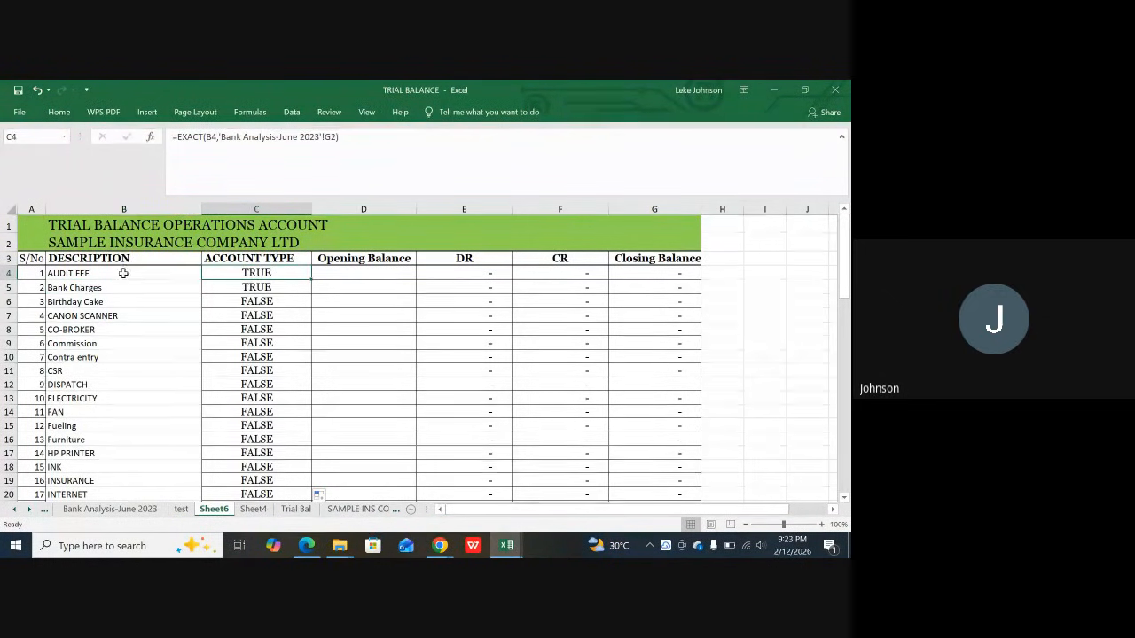
key("Down")
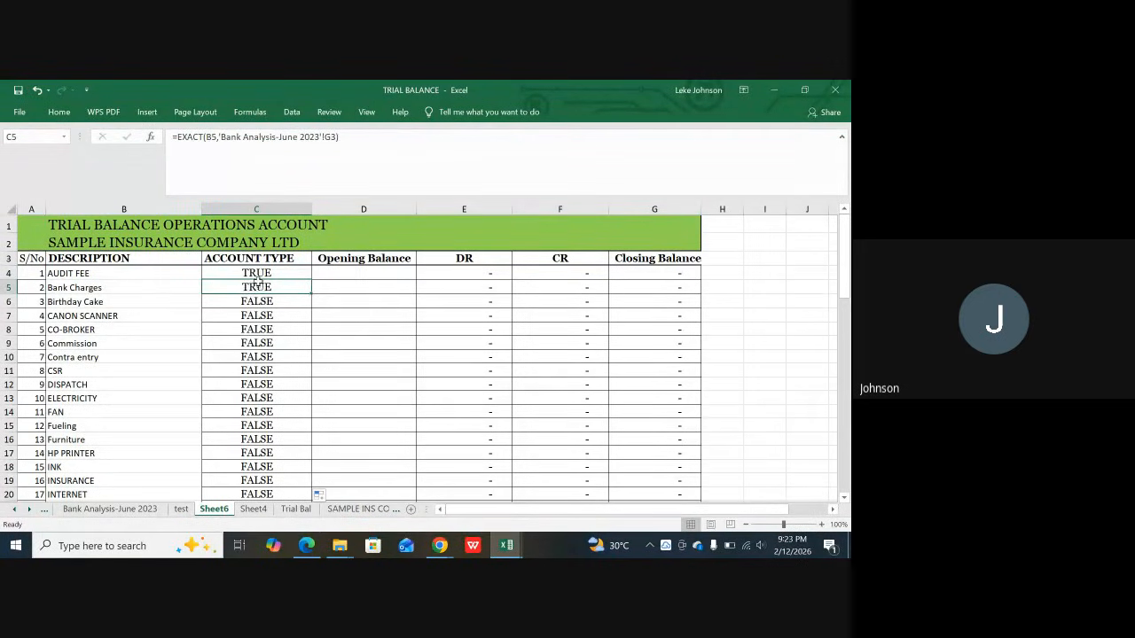
Step: Clear the EXACT check formulas from C4:C64 in the ACCOUNT TYPE column of Sheet6
left_click_drag(257, 273, 257, 471)
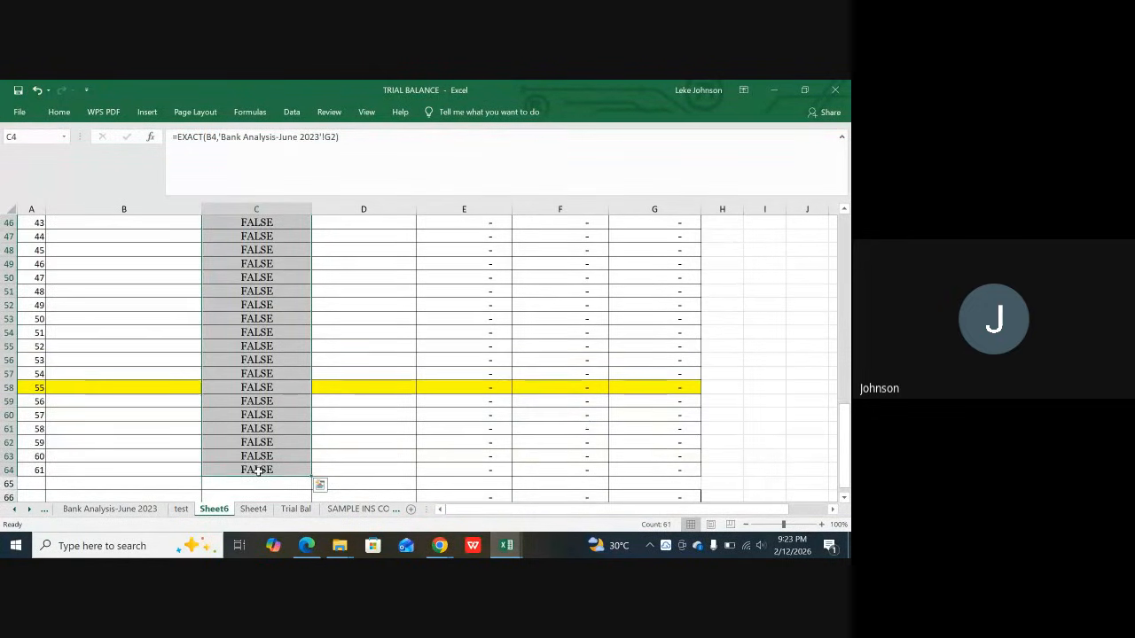
key("Delete")
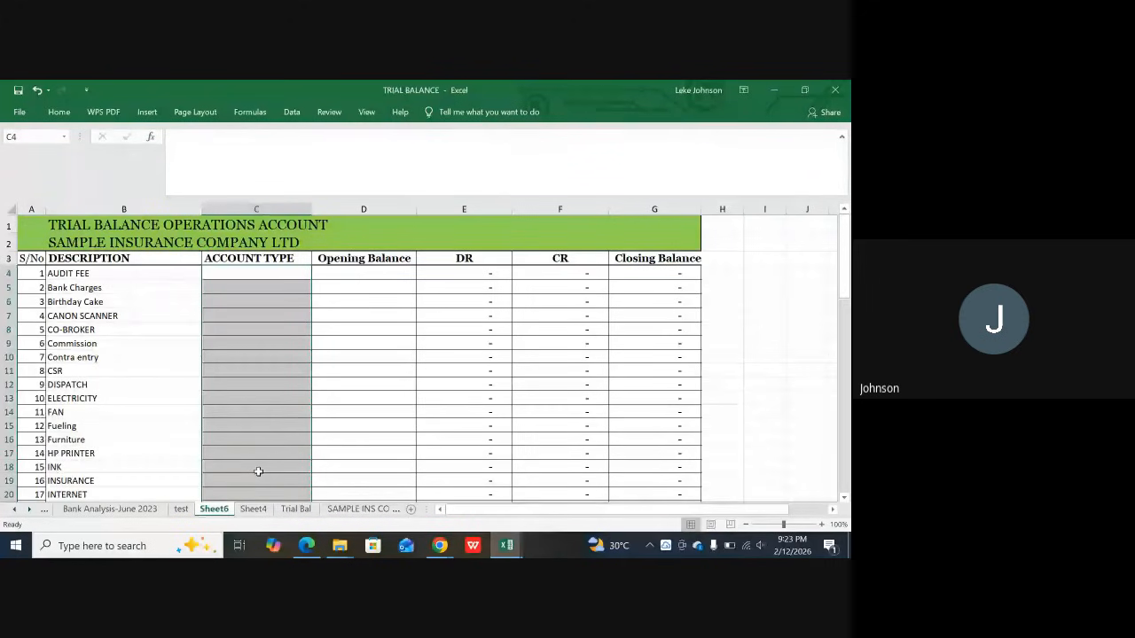
left_click(144, 512)
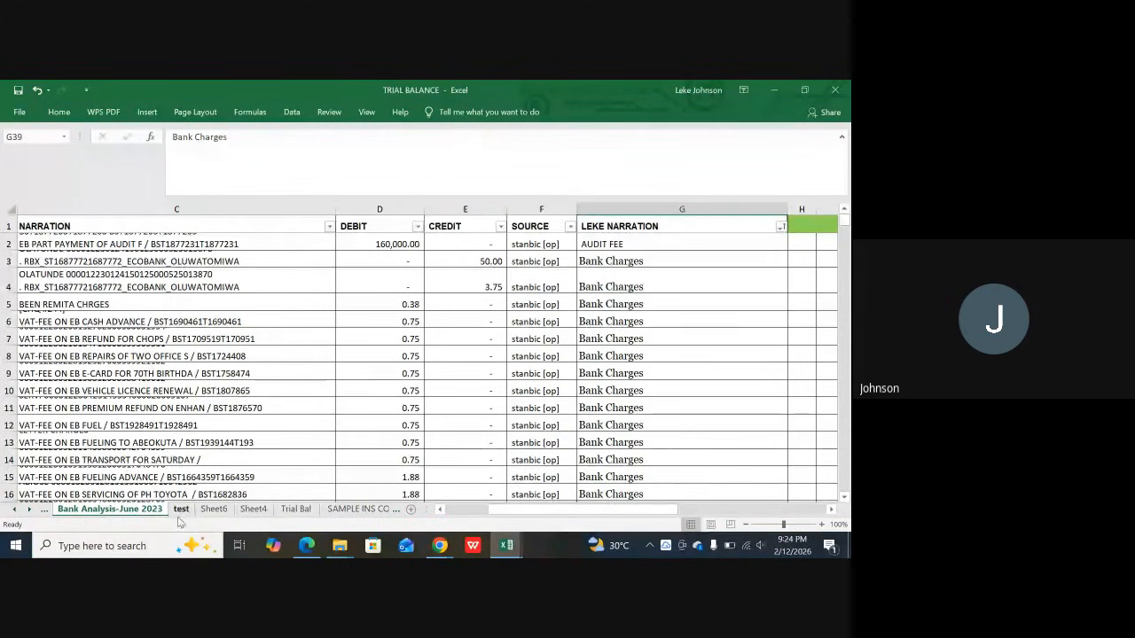
left_click(212, 509)
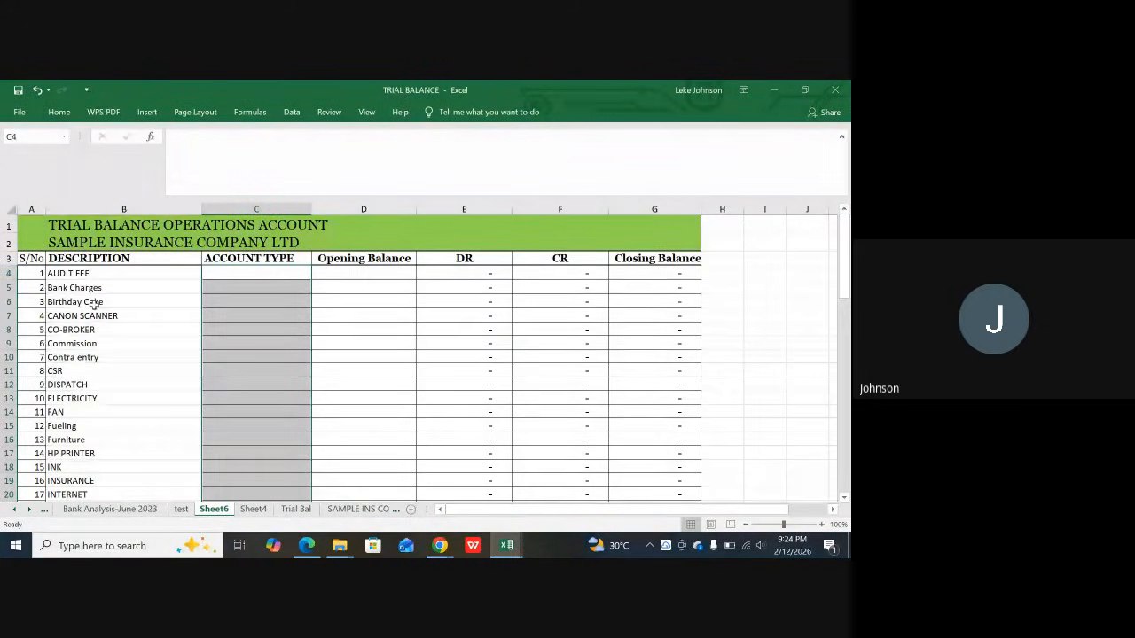
left_click(268, 316)
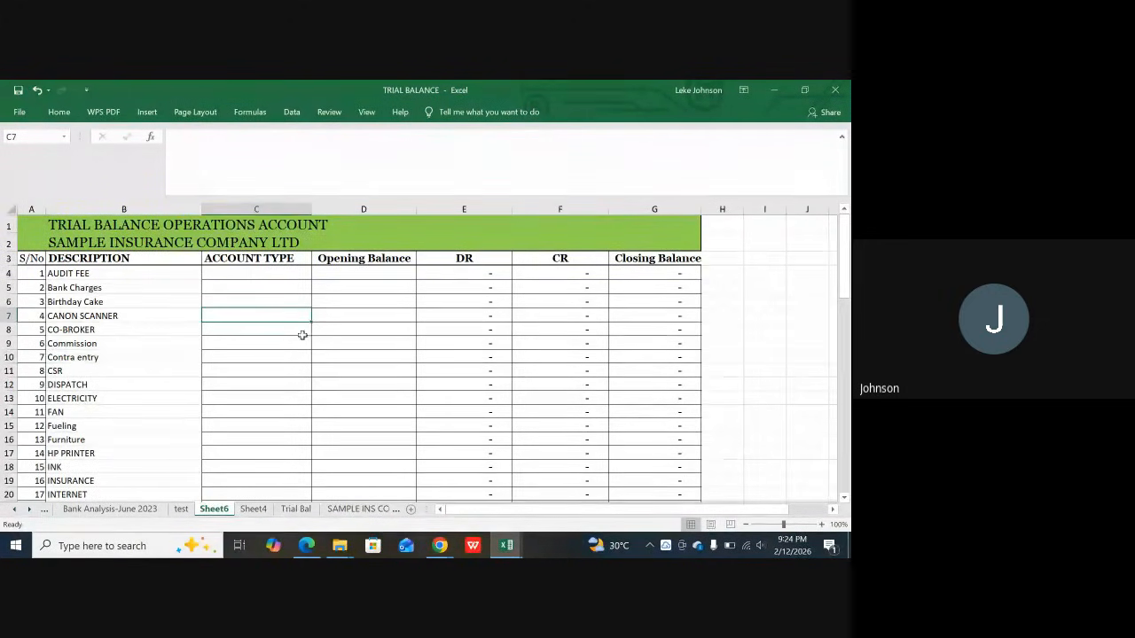
Step: Clear the existing DR and CR formulas in E4:F64 of Sheet6, leaving out the totals row
left_click(449, 273)
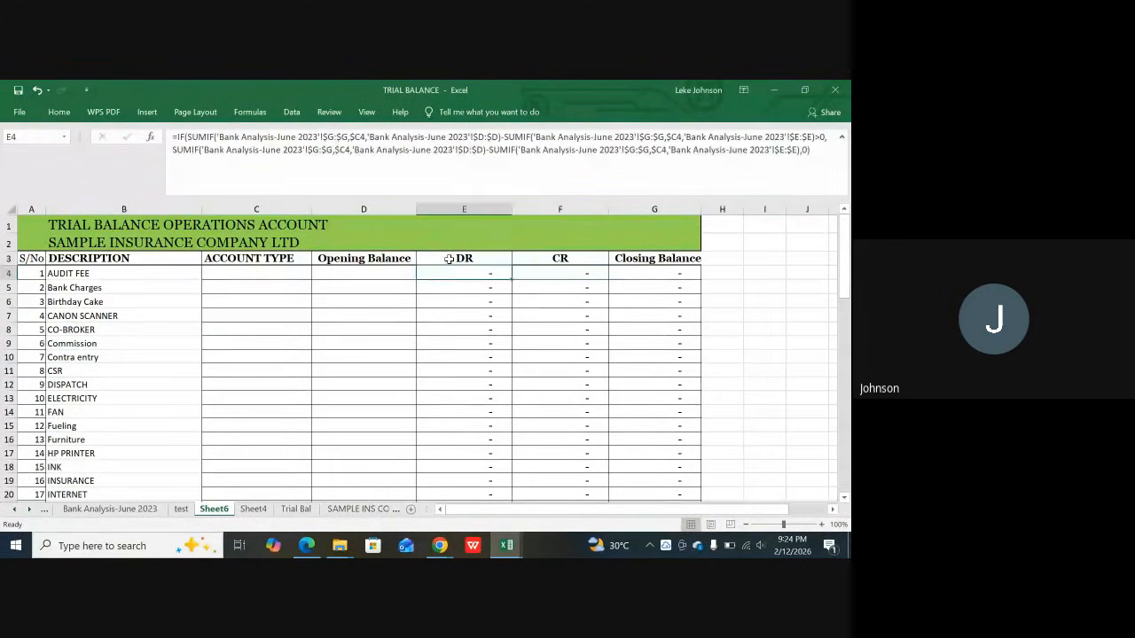
left_click_drag(464, 258, 508, 256)
scroll(508, 257, "down", 8)
scroll(507, 256, "down", 7)
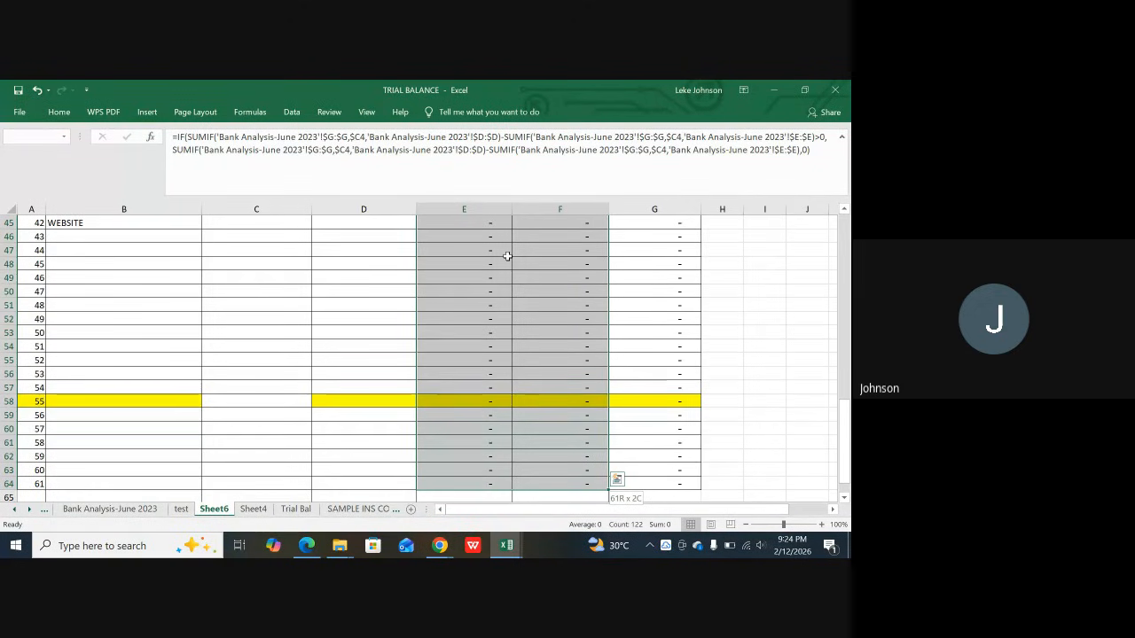
key("shift+Down")
key("shift+Down")
key("shift+Down")
key("shift+Down")
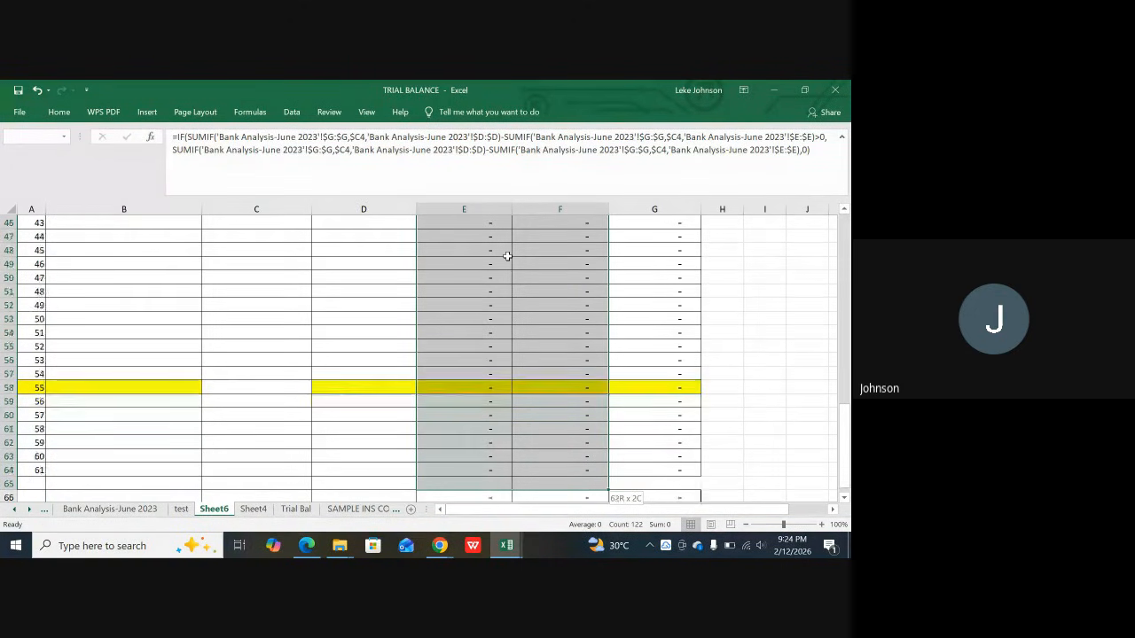
key("shift+Up")
key("shift+Up")
key("shift+Up")
key("shift+Up")
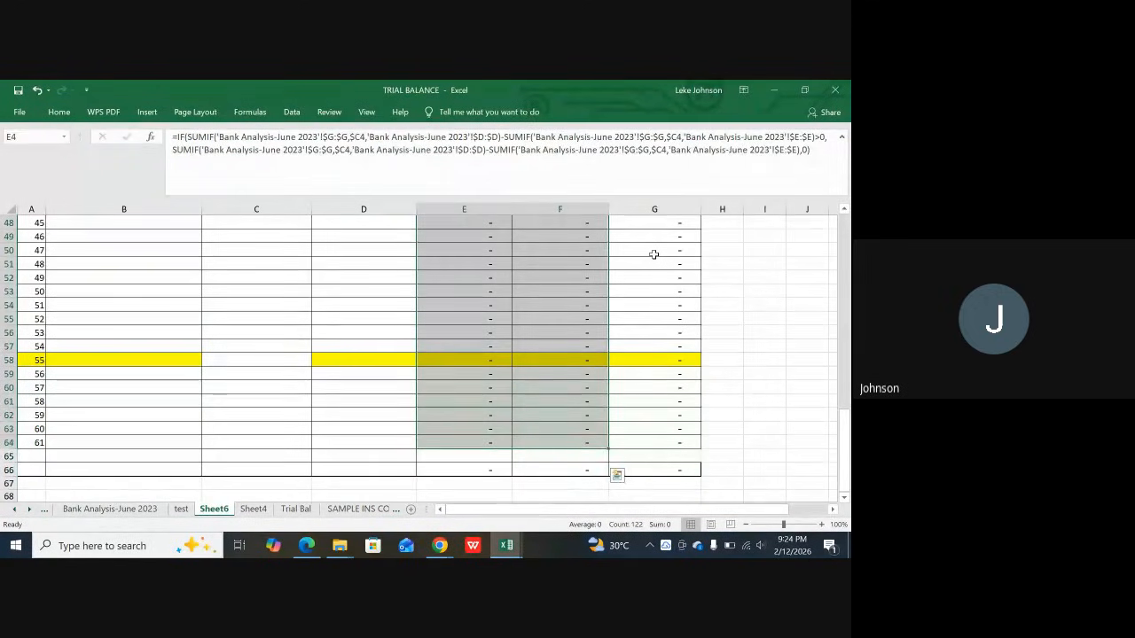
key("Home")
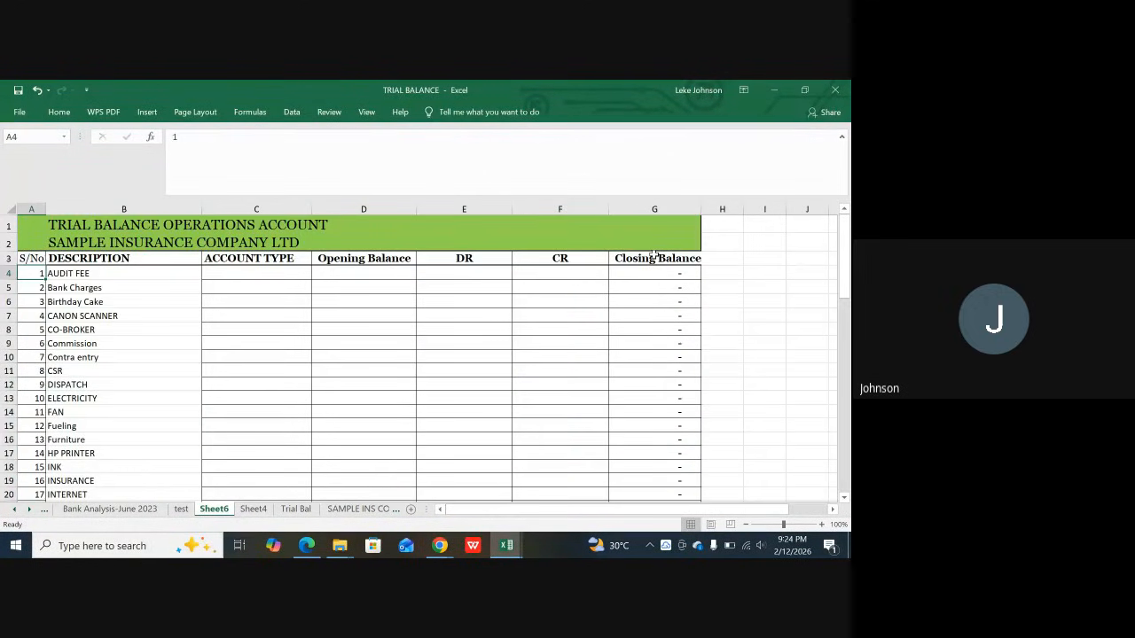
Step: Begin the DR formula in E4 with =IF(SUMIF( and the absolute range 'Bank Analysis-June 2023'!$G:$G
left_click(455, 270)
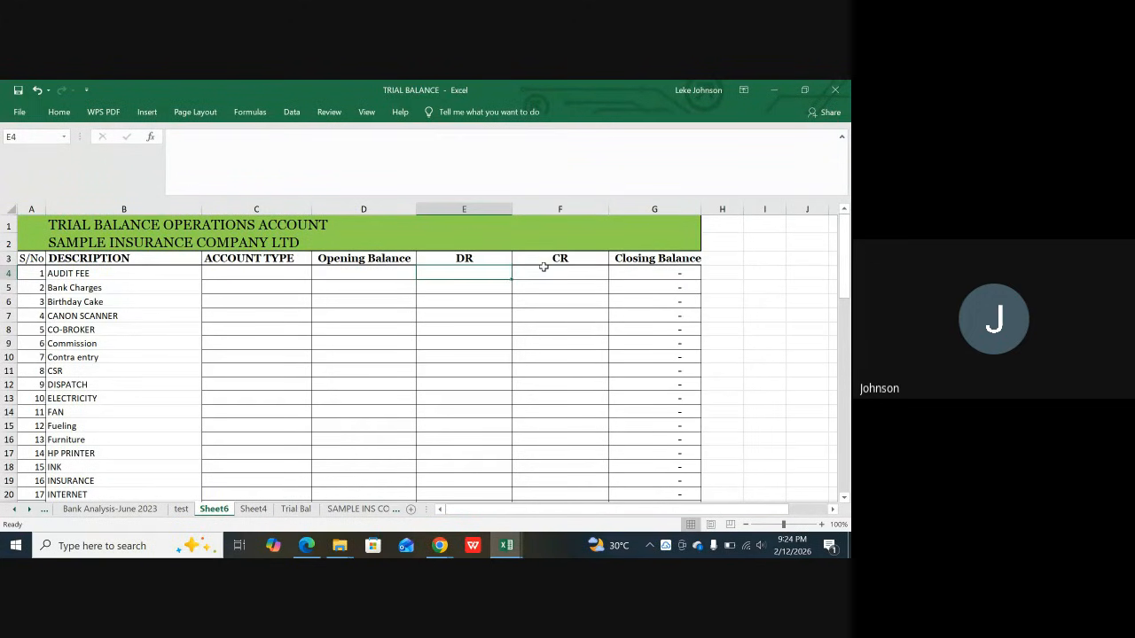
type("=if")
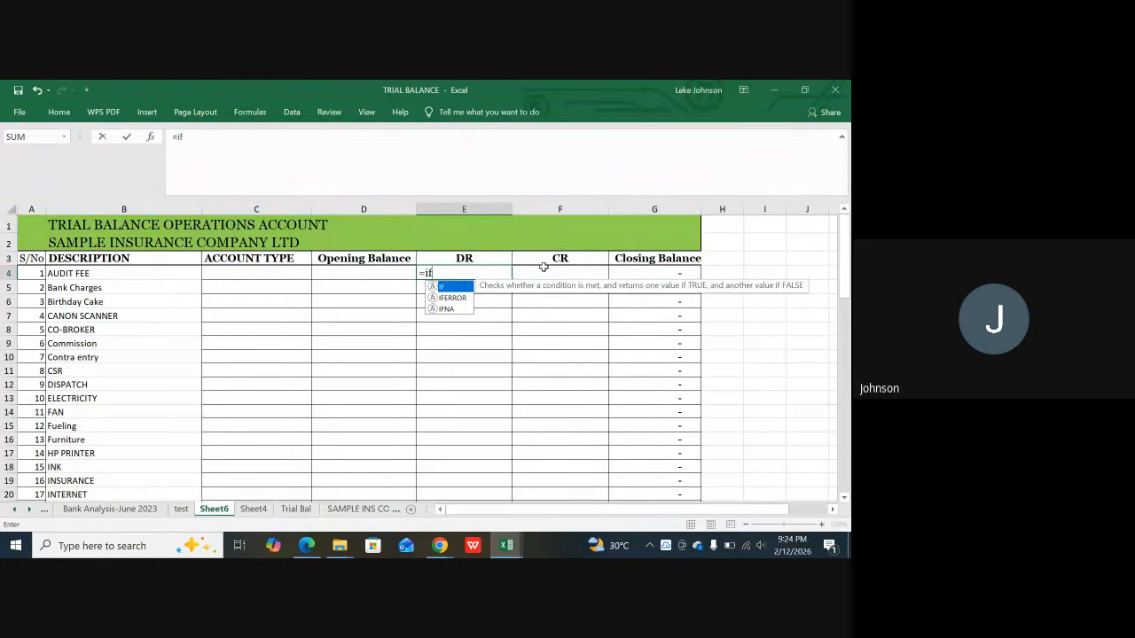
type("(")
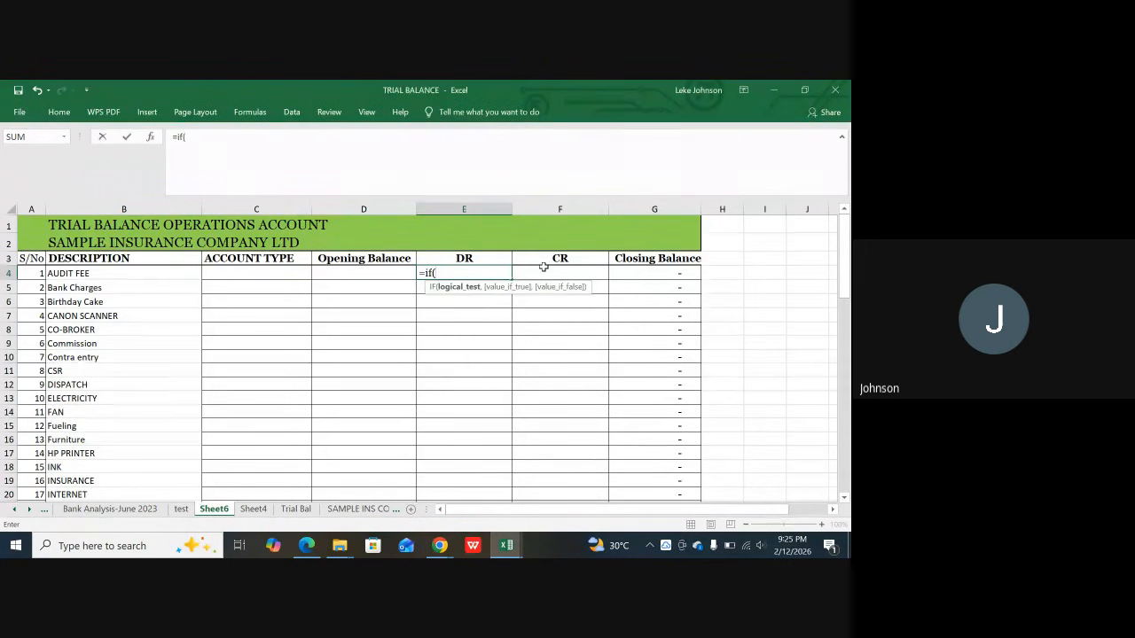
type("s")
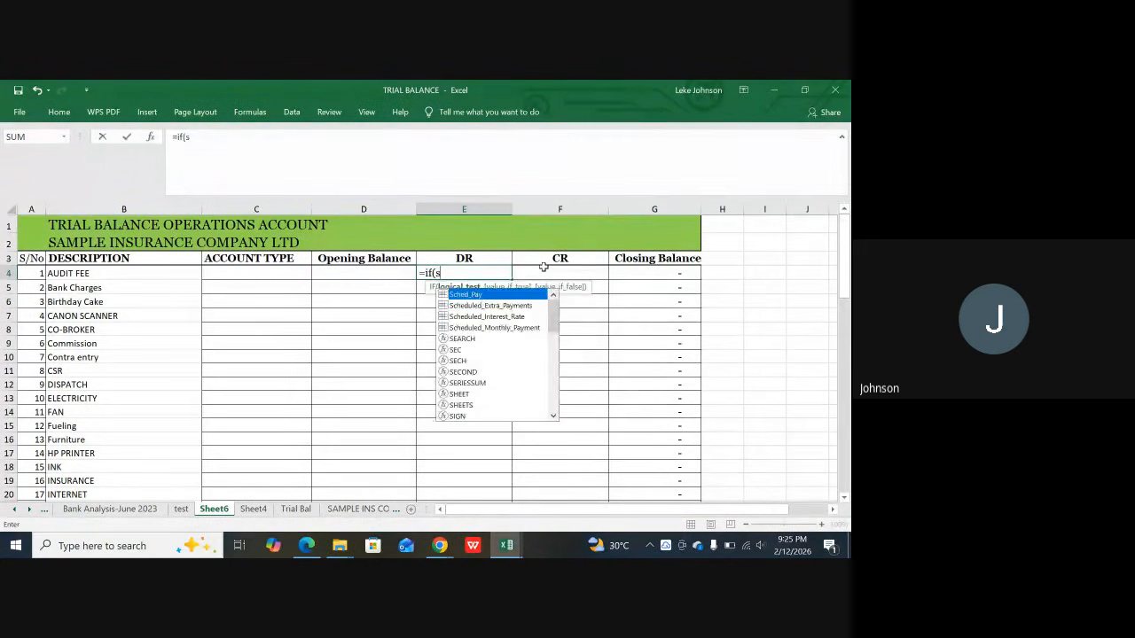
type("umif")
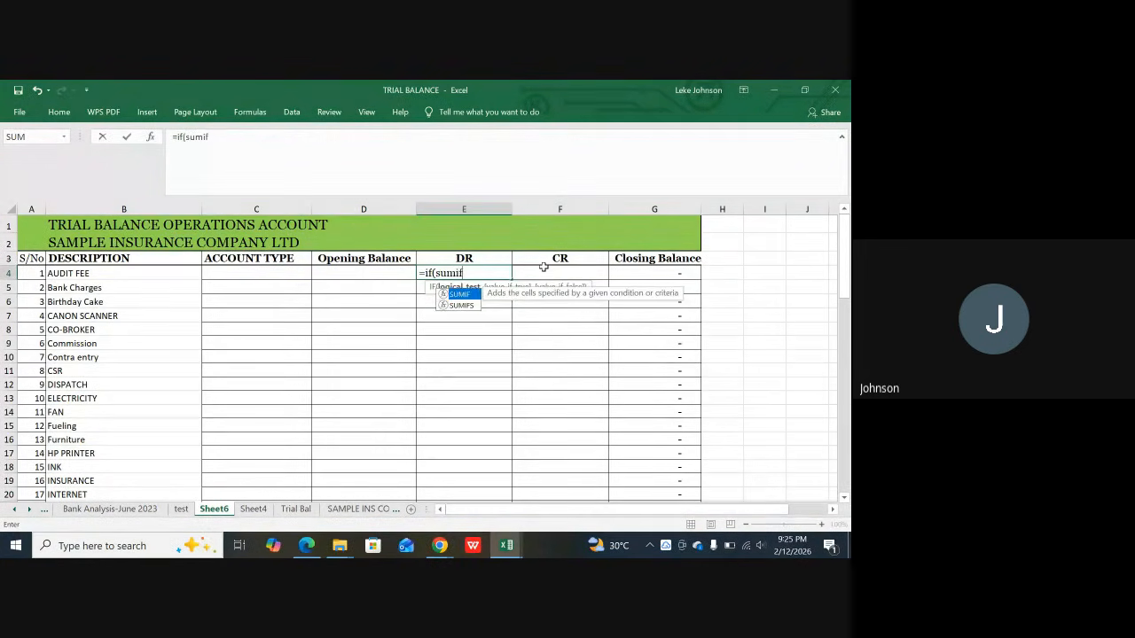
type("(")
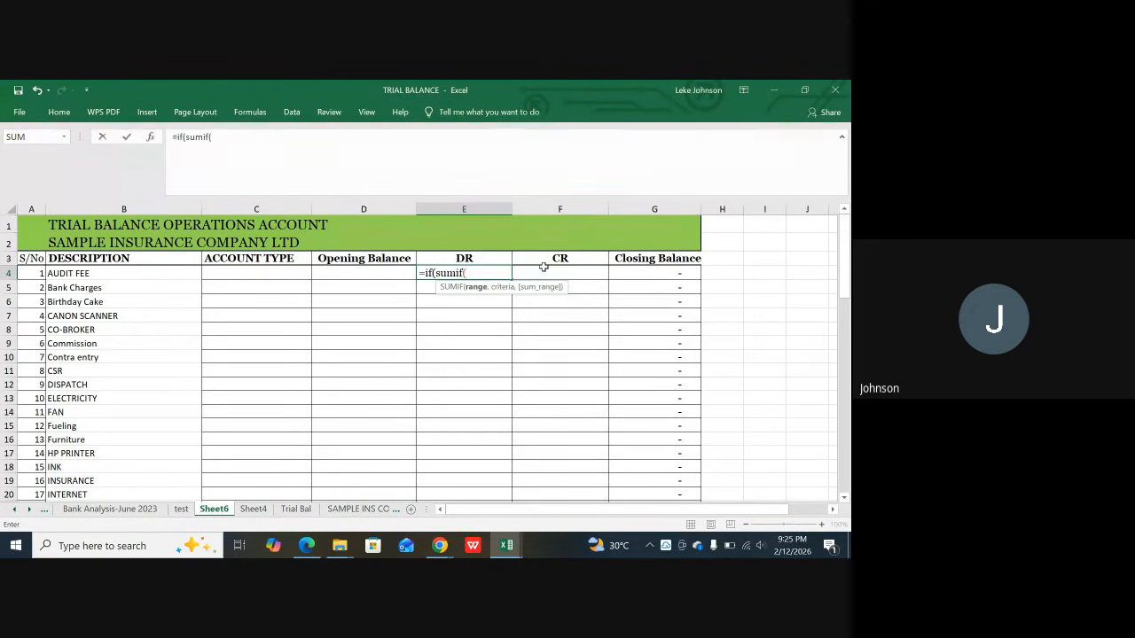
left_click(139, 516)
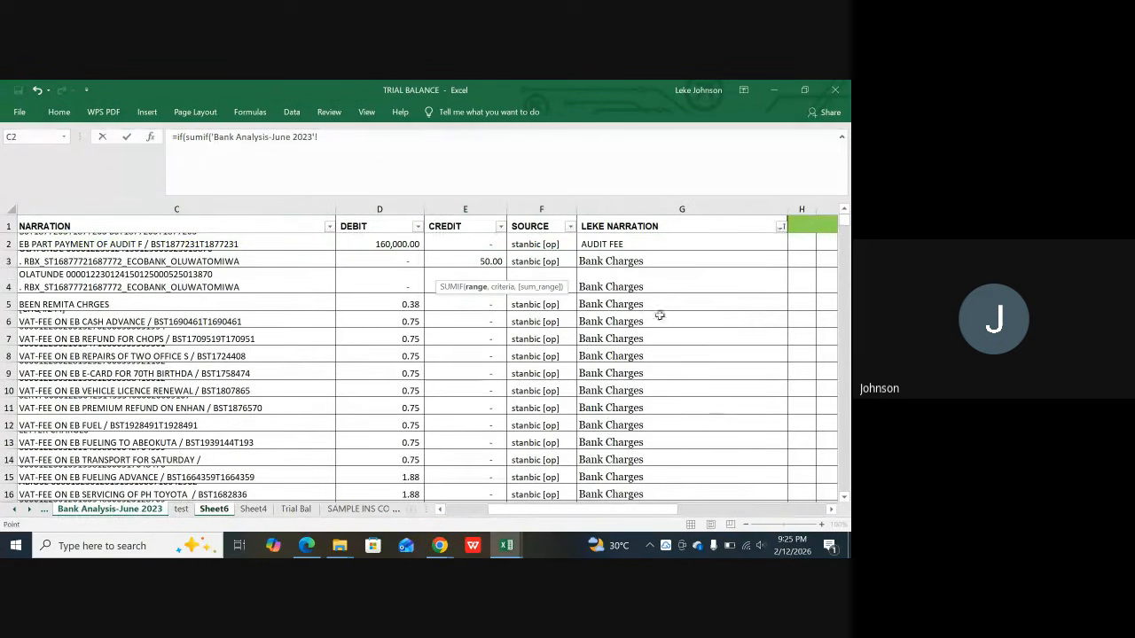
left_click(681, 209)
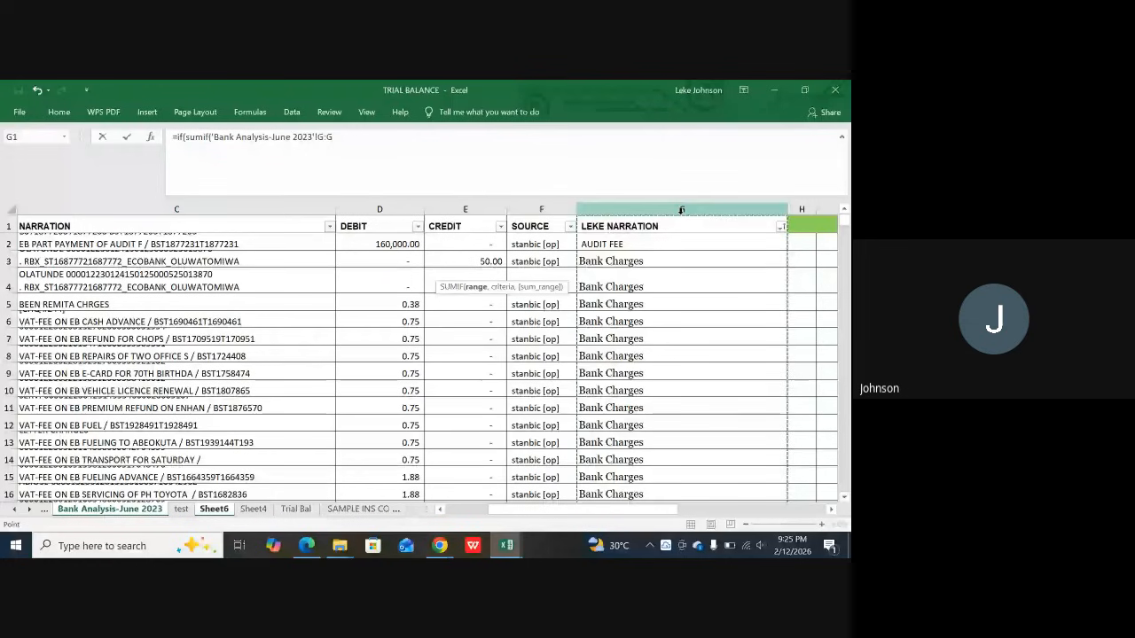
left_click(319, 136)
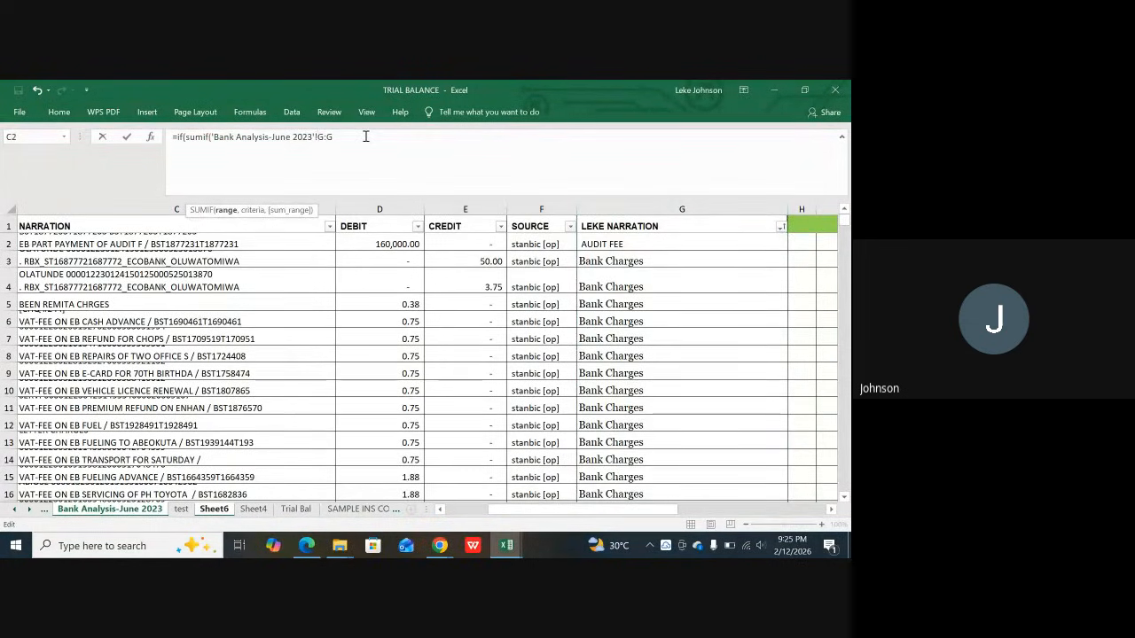
key("F4")
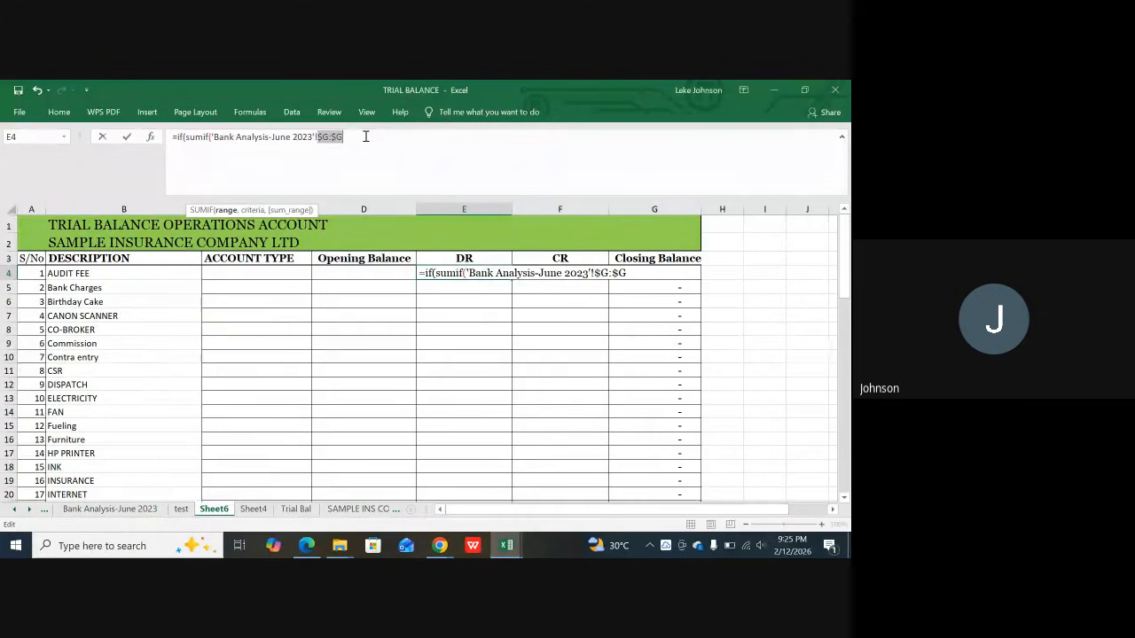
Step: Complete the first SUMIF in E4 with criterion $b4 and absolute sum range 'Bank Analysis-June 2023'!$D:$D, followed by a minus sign
type(",")
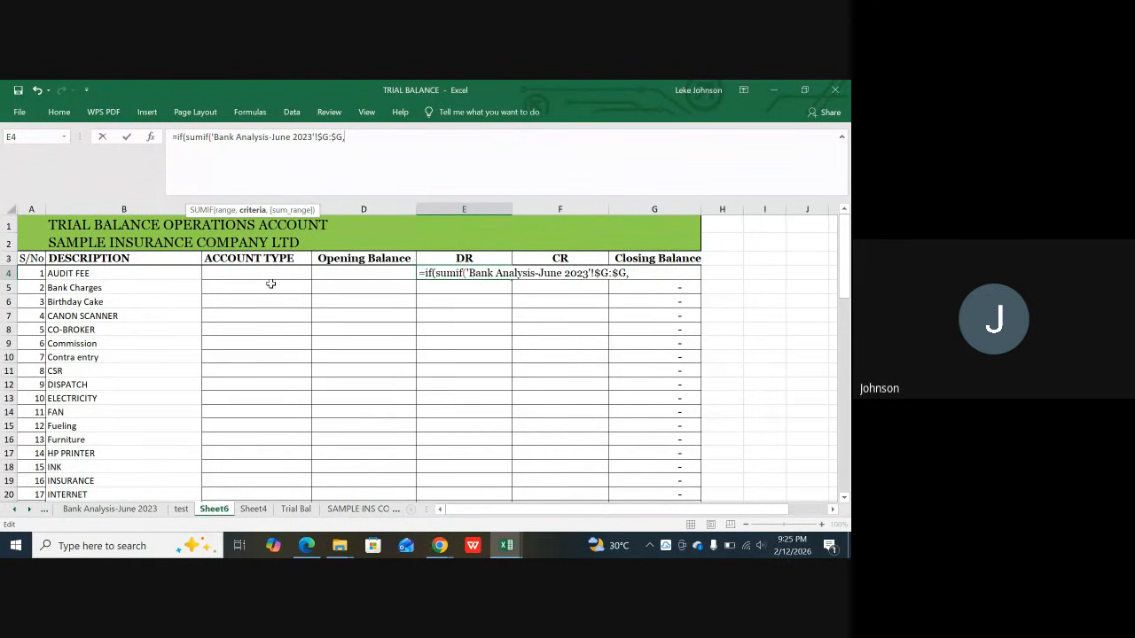
type("b")
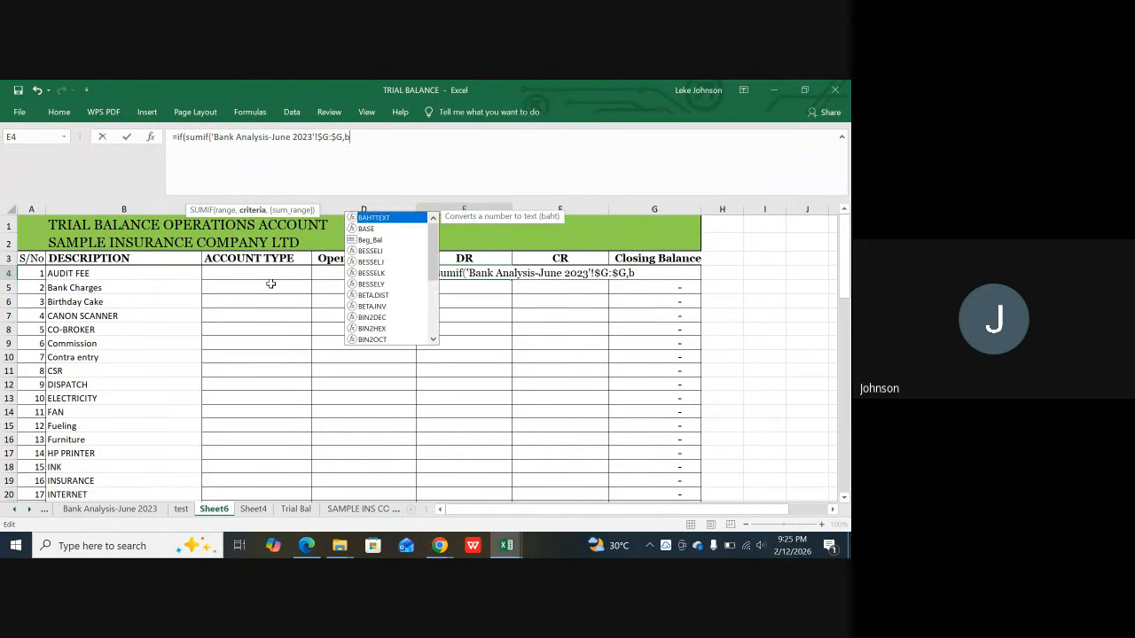
key("BackSpace")
type("$b4")
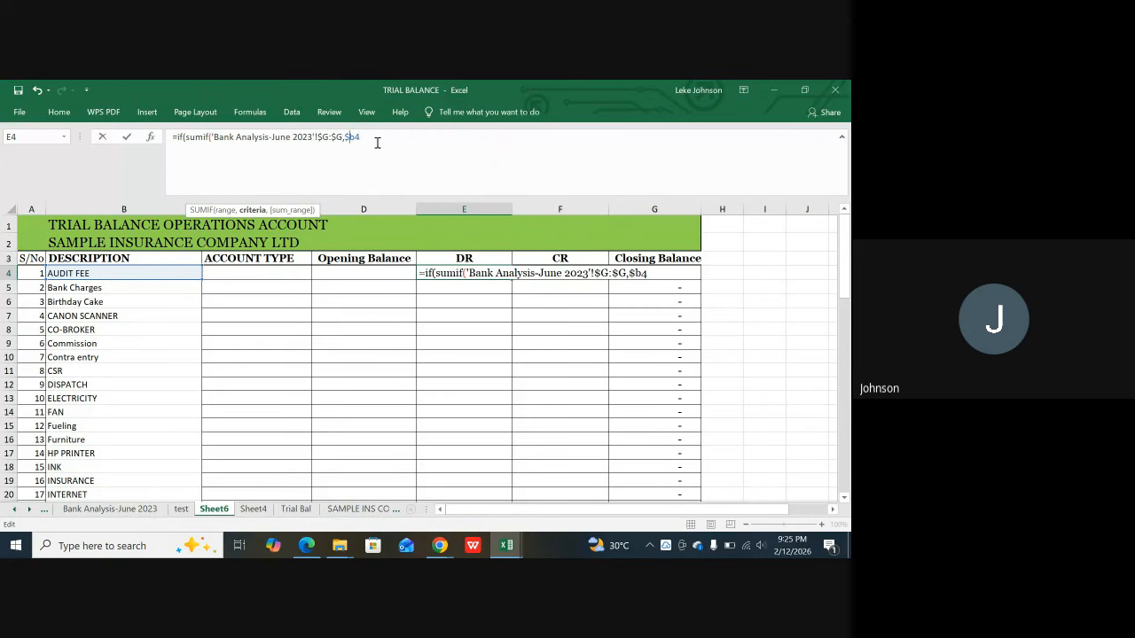
type(",")
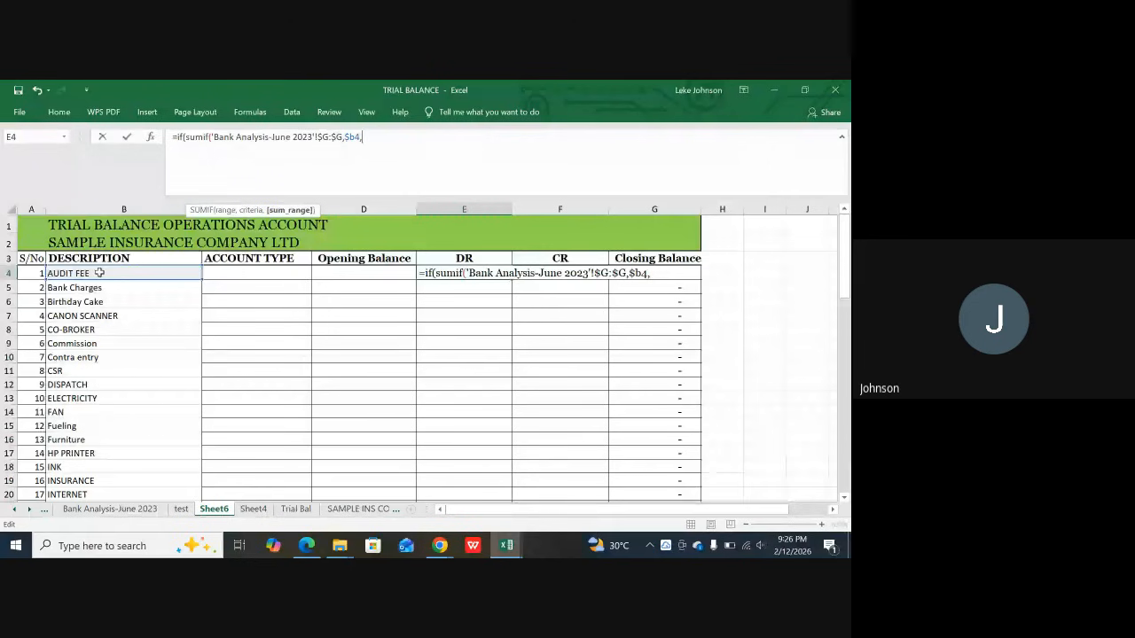
left_click(118, 512)
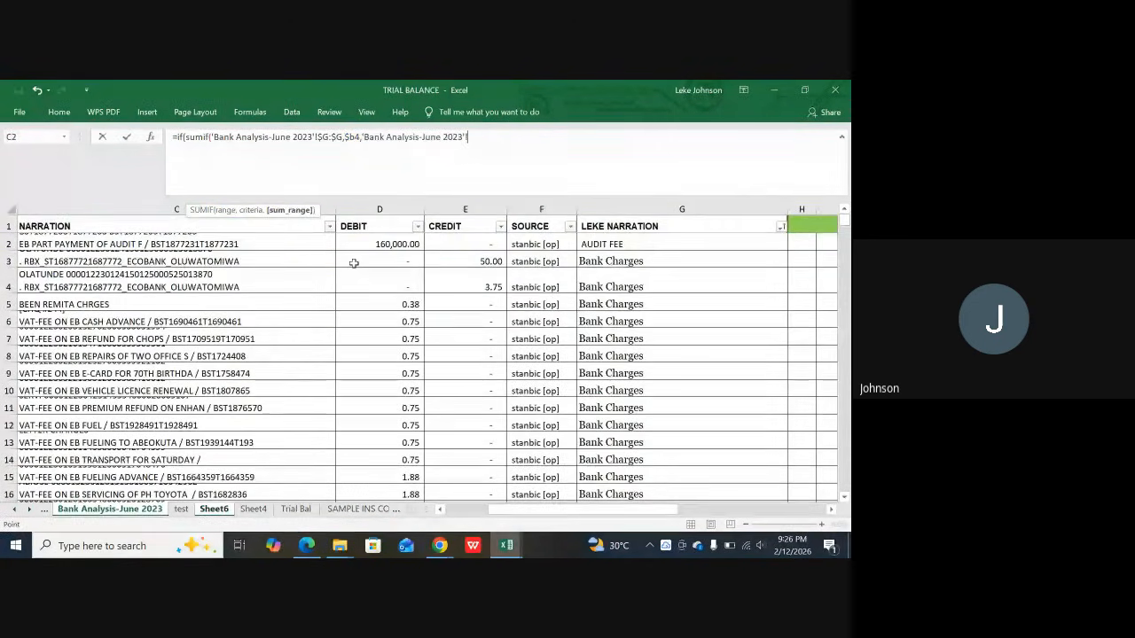
left_click(379, 209)
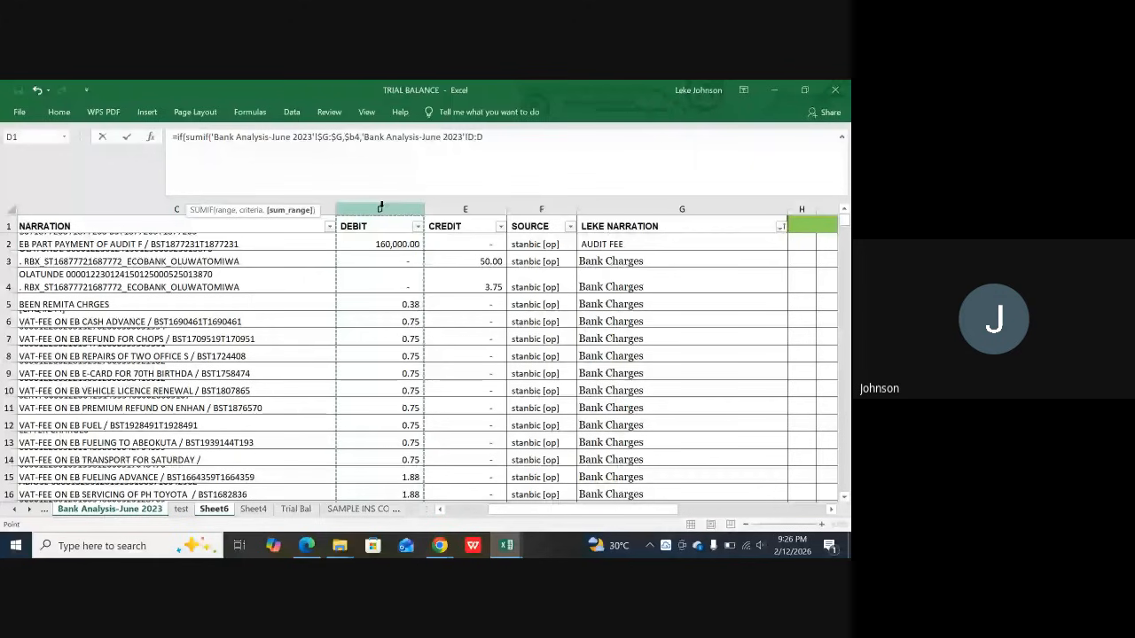
left_click(469, 137)
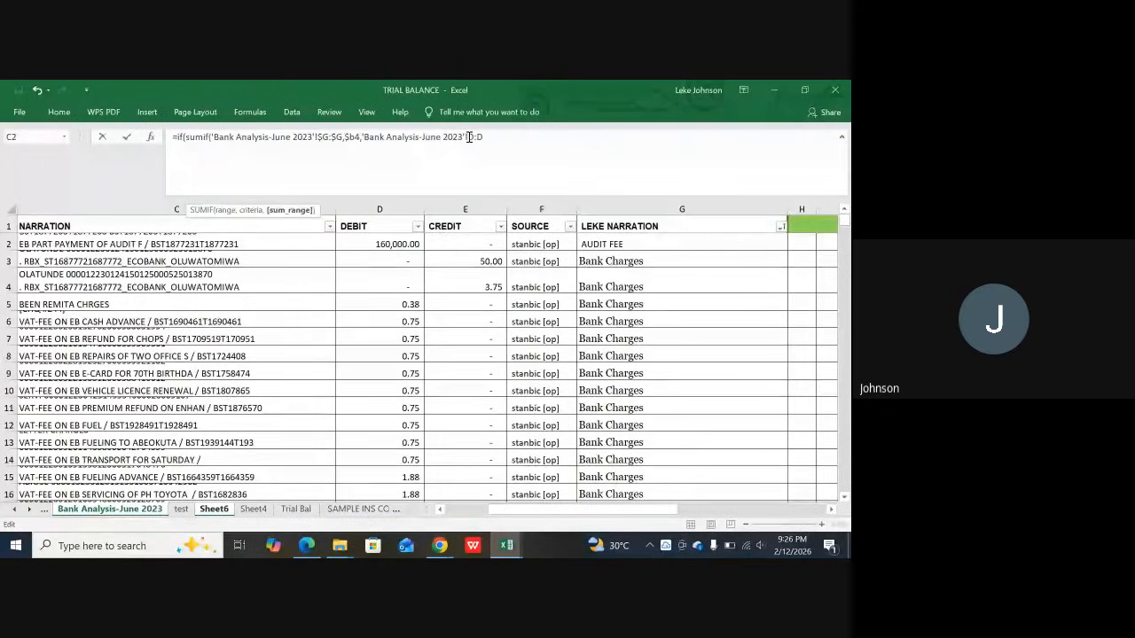
key("F4")
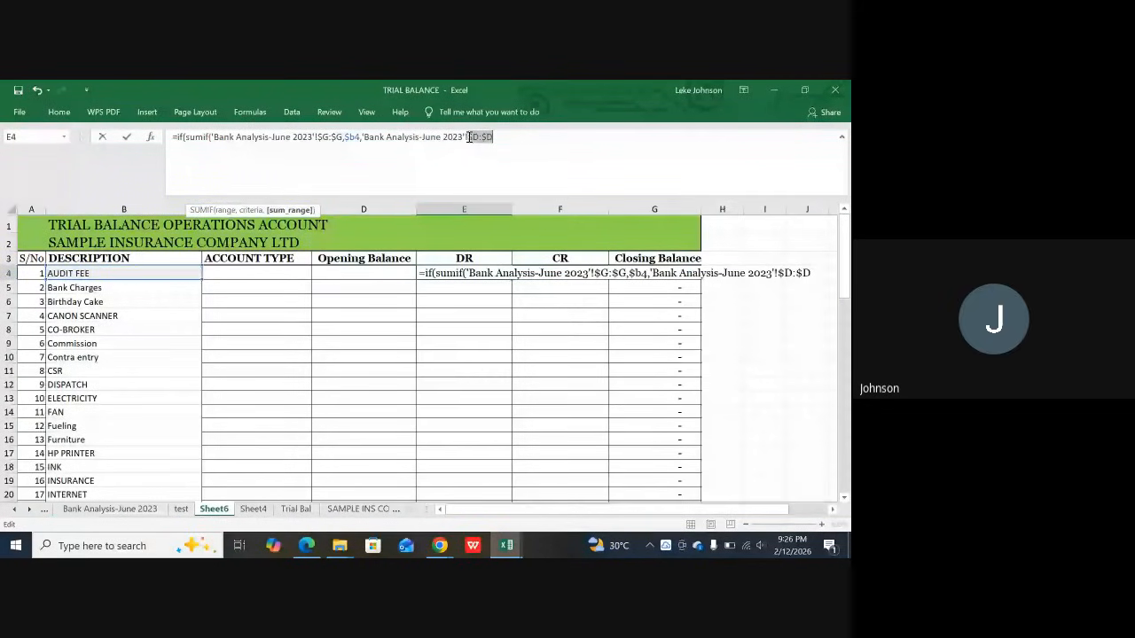
left_click(496, 135)
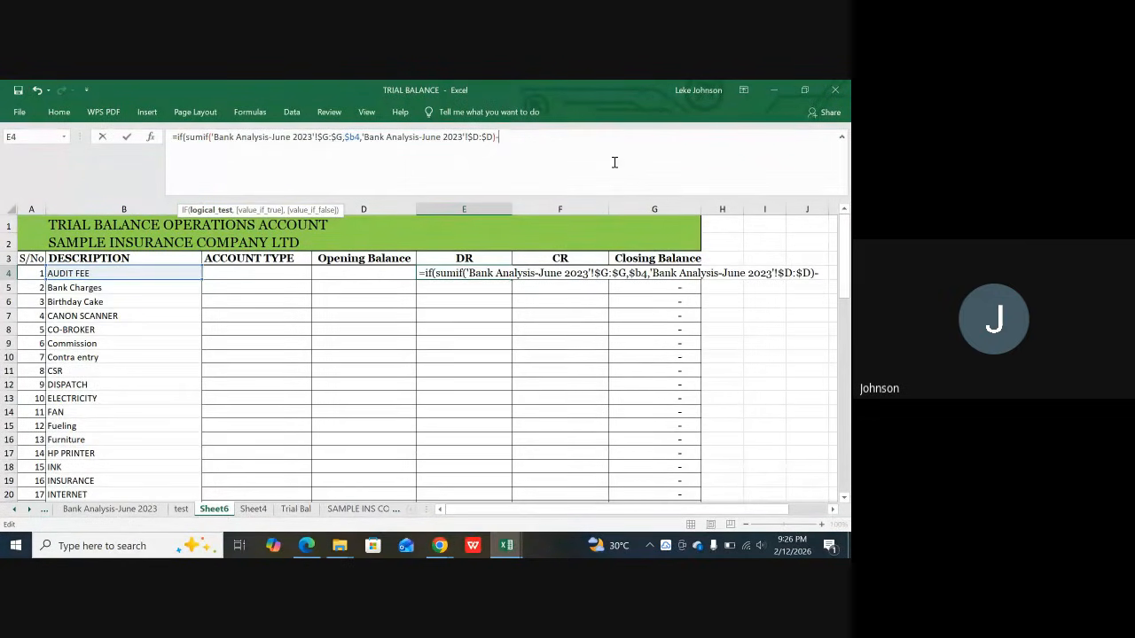
Step: Start the subtracted SUMIF in the E4 formula with the absolute range 'Bank Analysis-June 2023'!$G:$G
type("su")
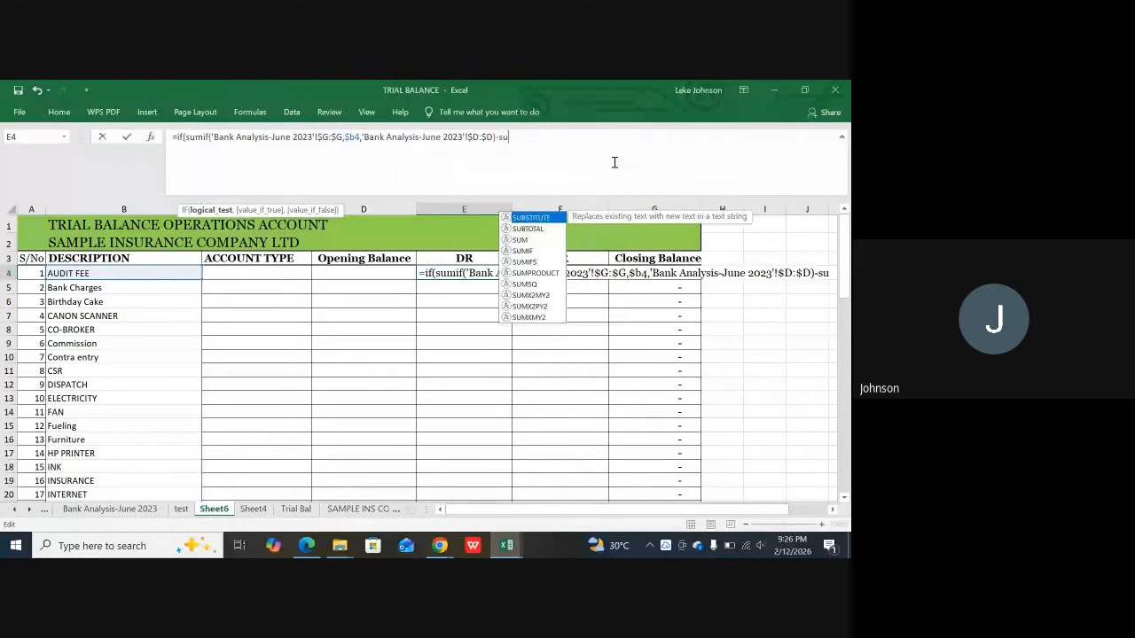
type("m")
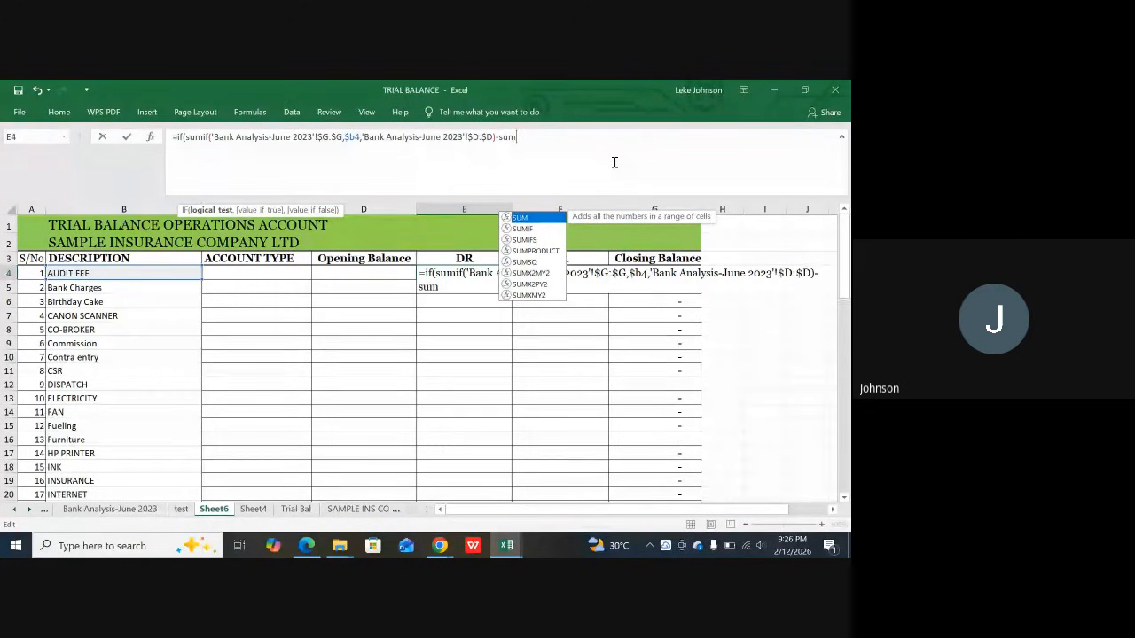
type("if")
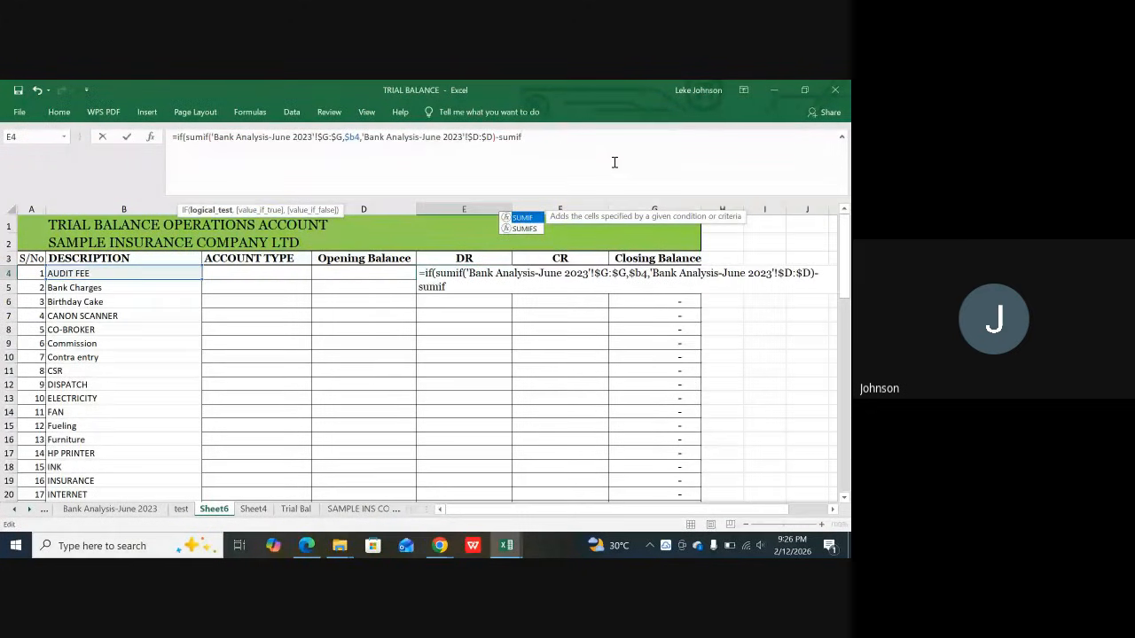
type("(")
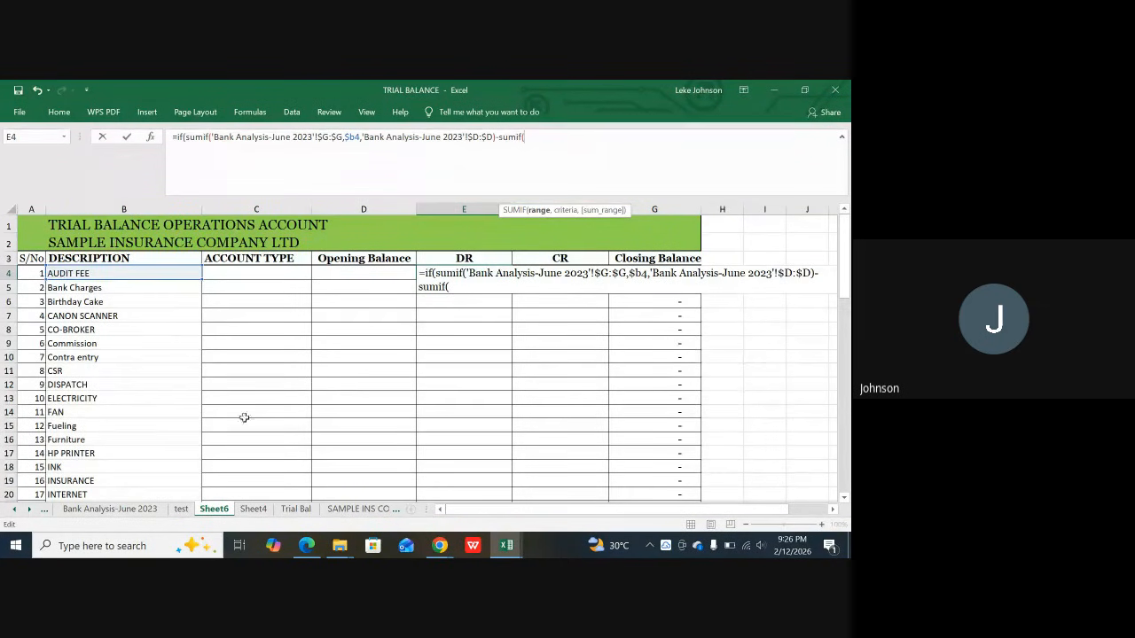
left_click(133, 512)
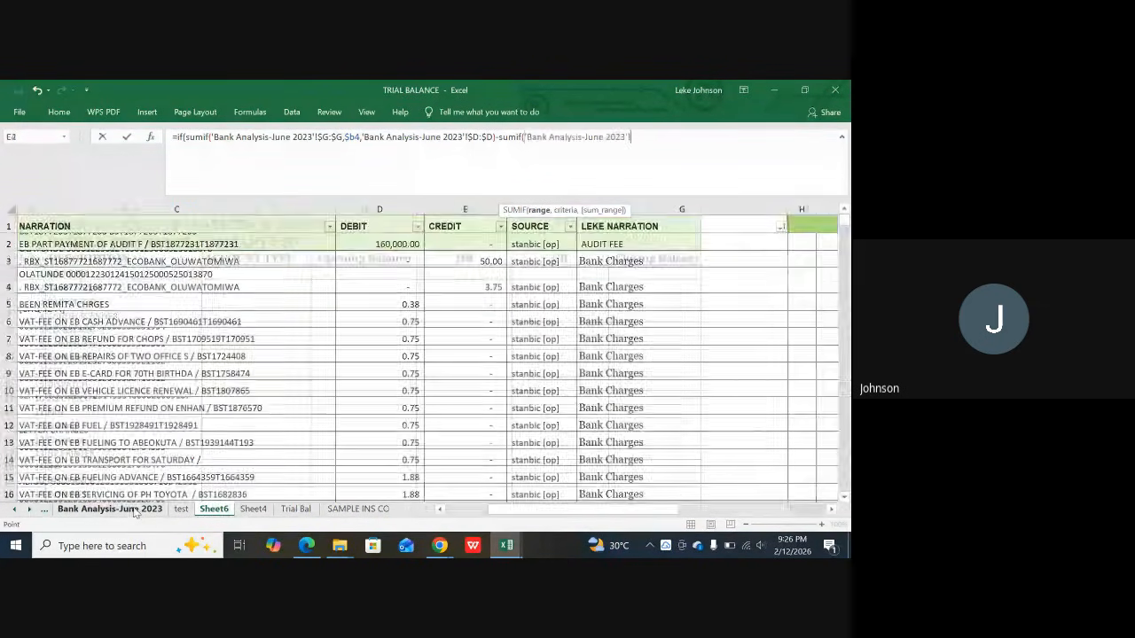
left_click(686, 206)
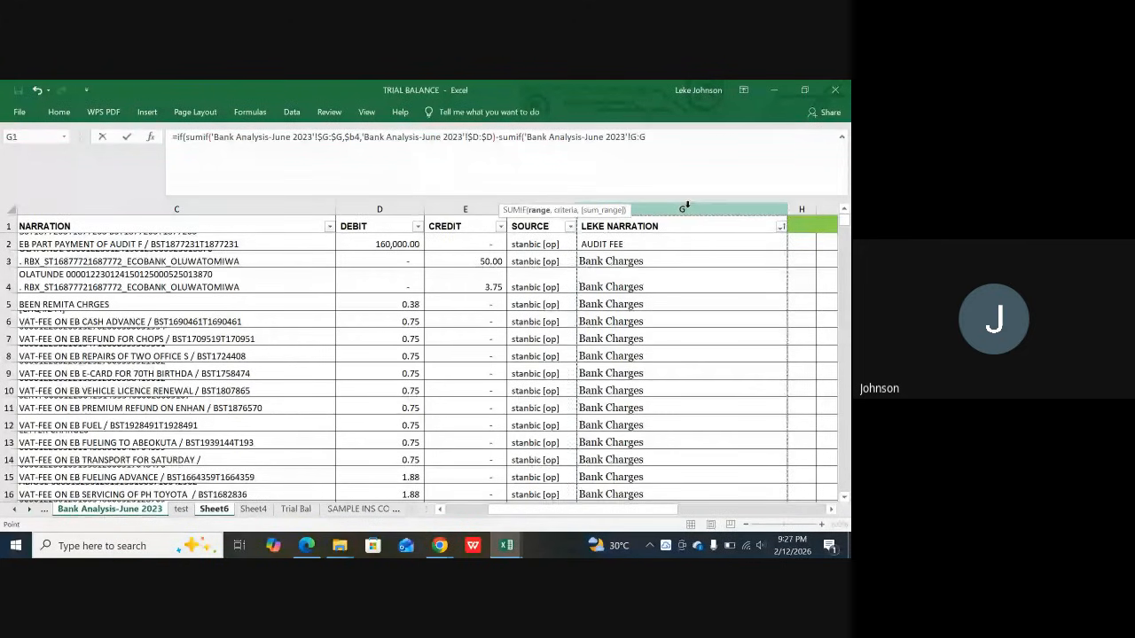
left_click(633, 138)
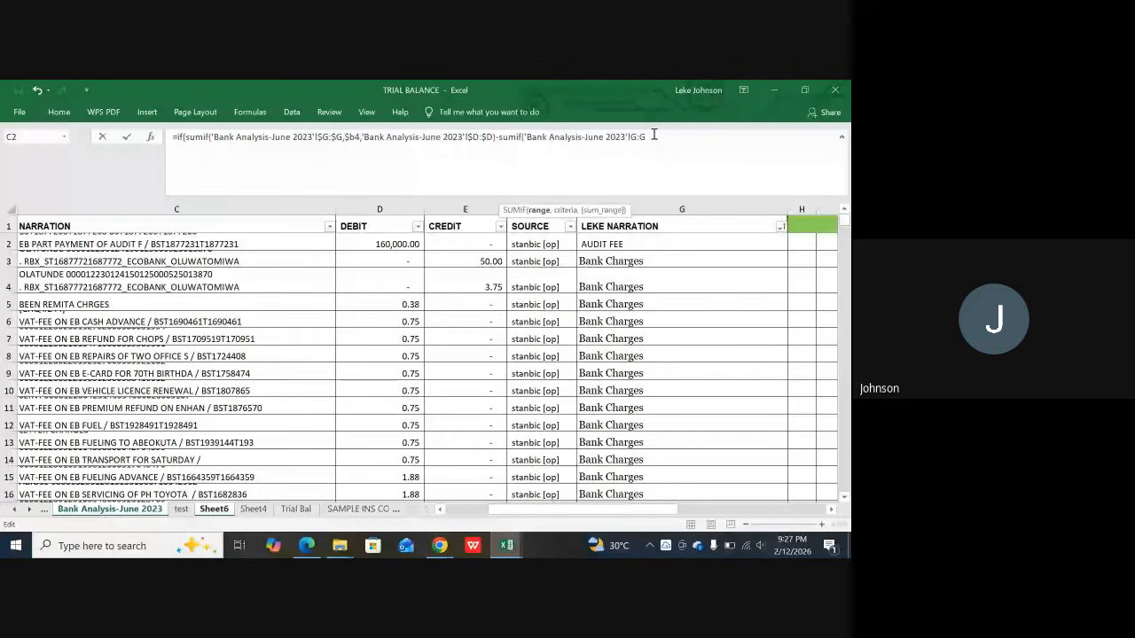
key("F4")
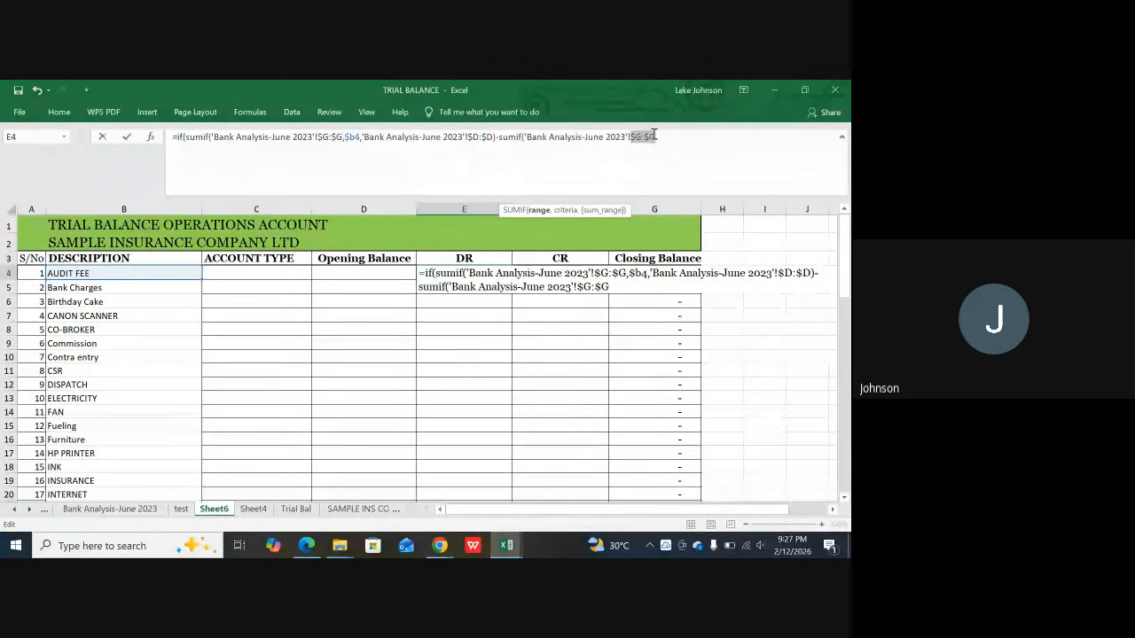
left_click(658, 137)
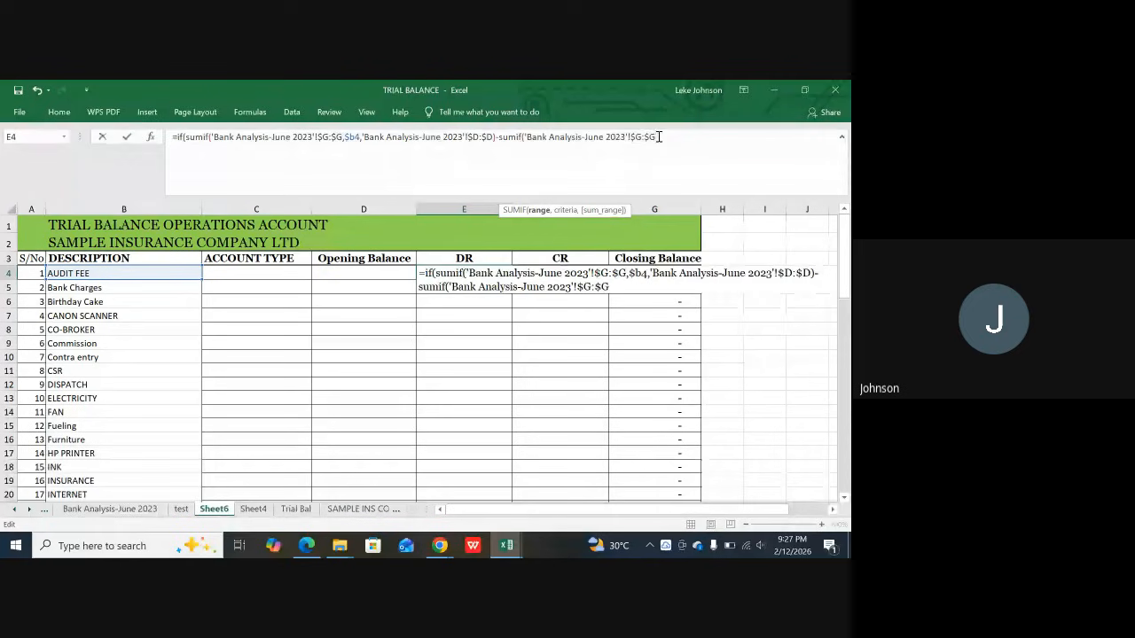
Step: Complete the subtracted SUMIF with criterion $b4 and the absolute sum range 'Bank Analysis-June 2023'!$E:$E
type(",")
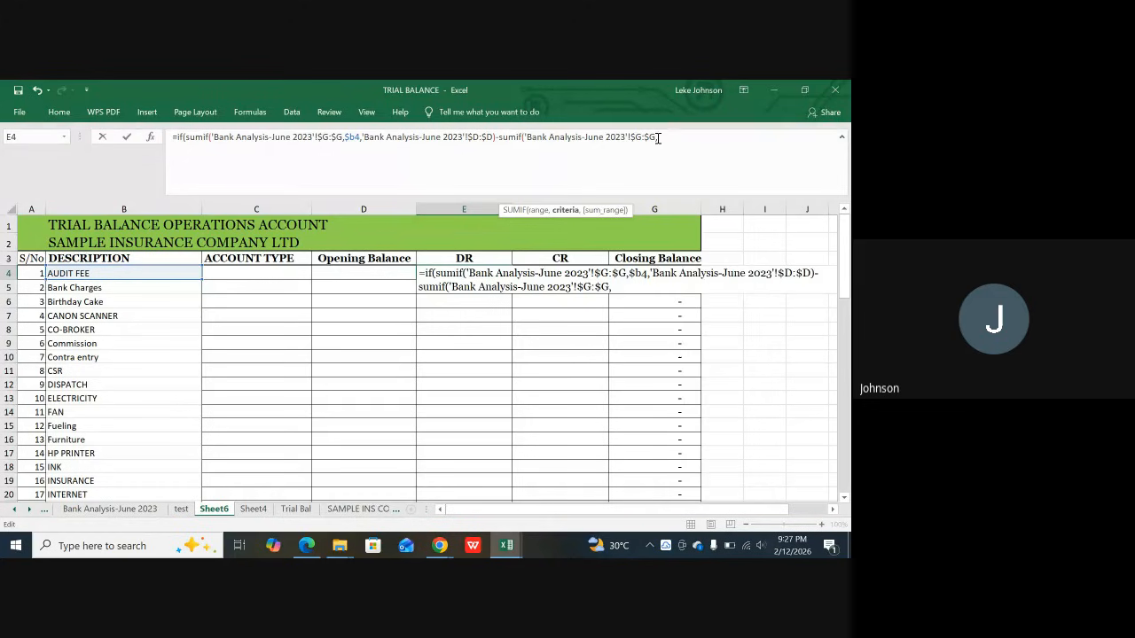
type("b4")
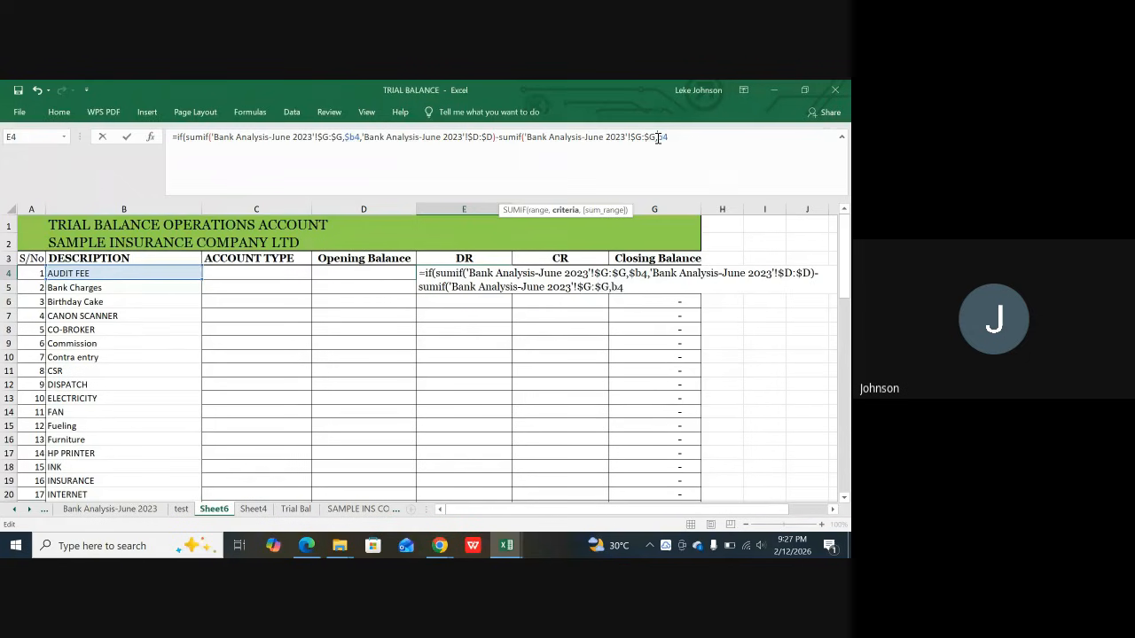
type("$b4,")
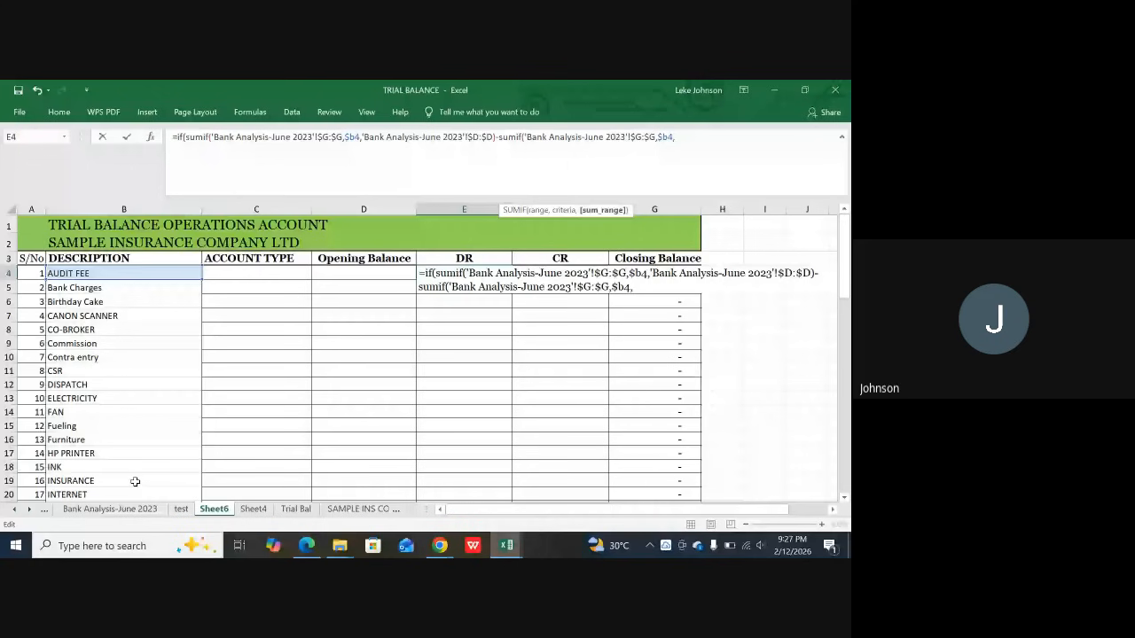
left_click(115, 509)
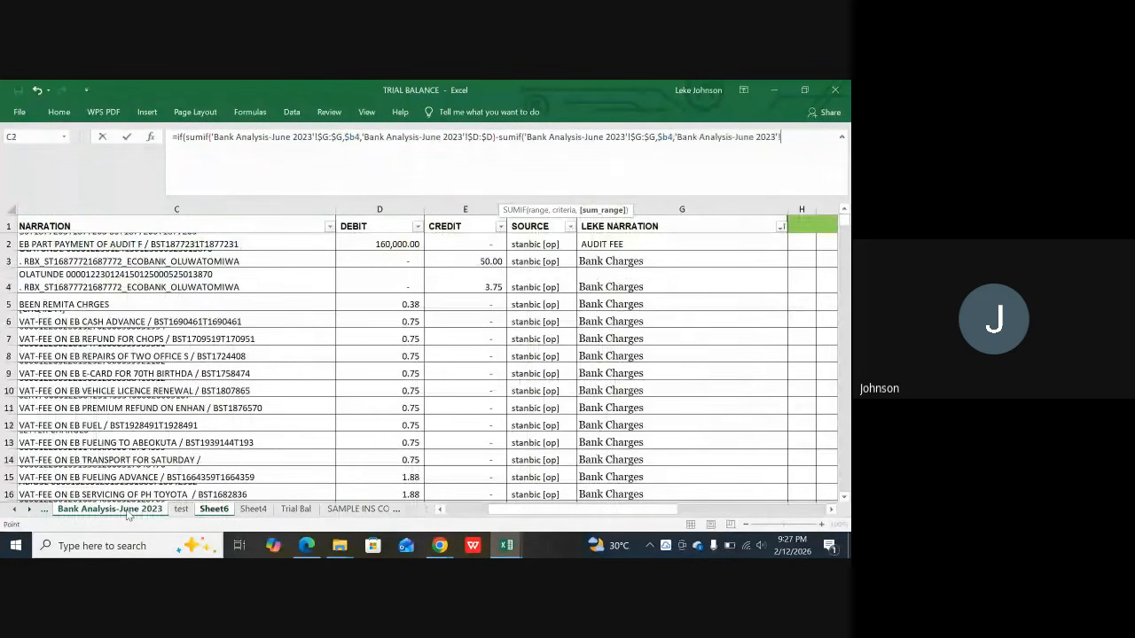
left_click(465, 210)
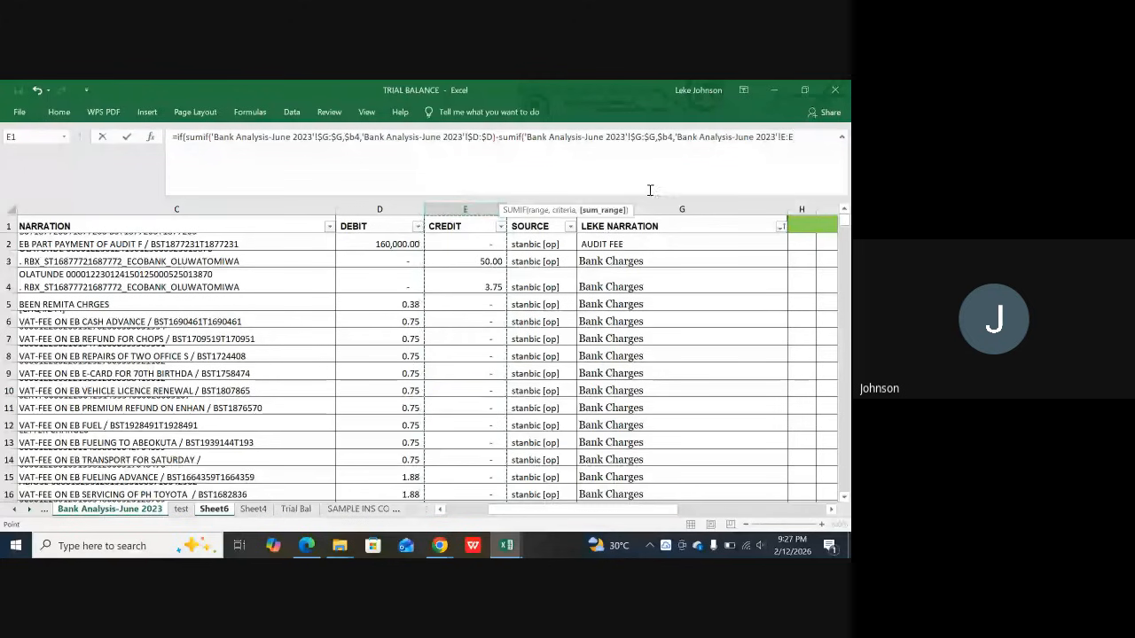
left_click(774, 138)
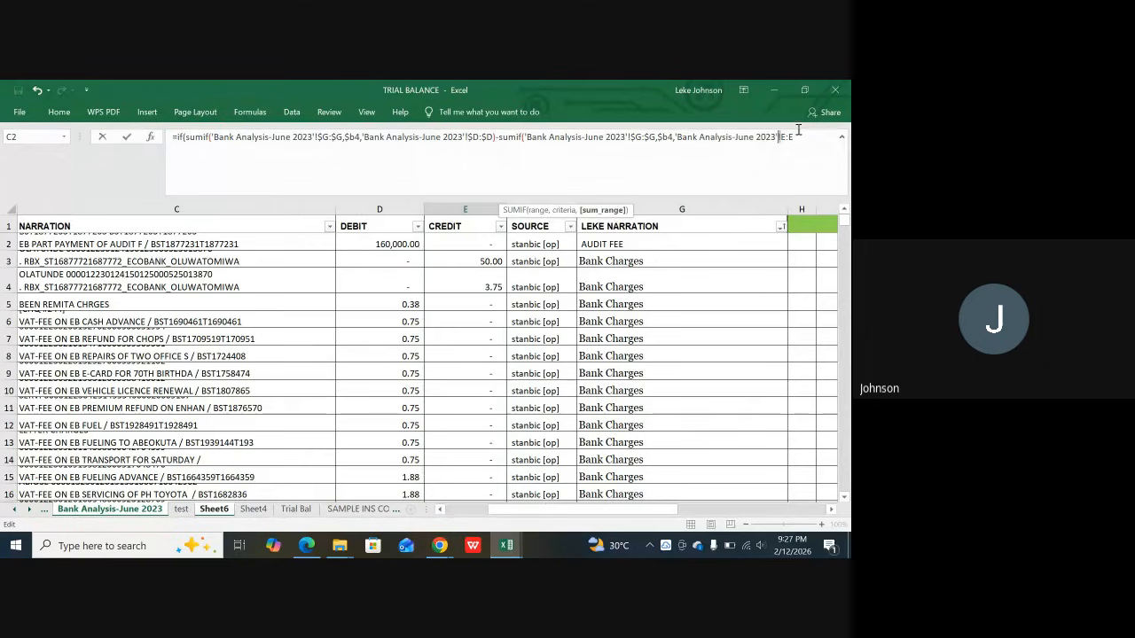
left_click(796, 131)
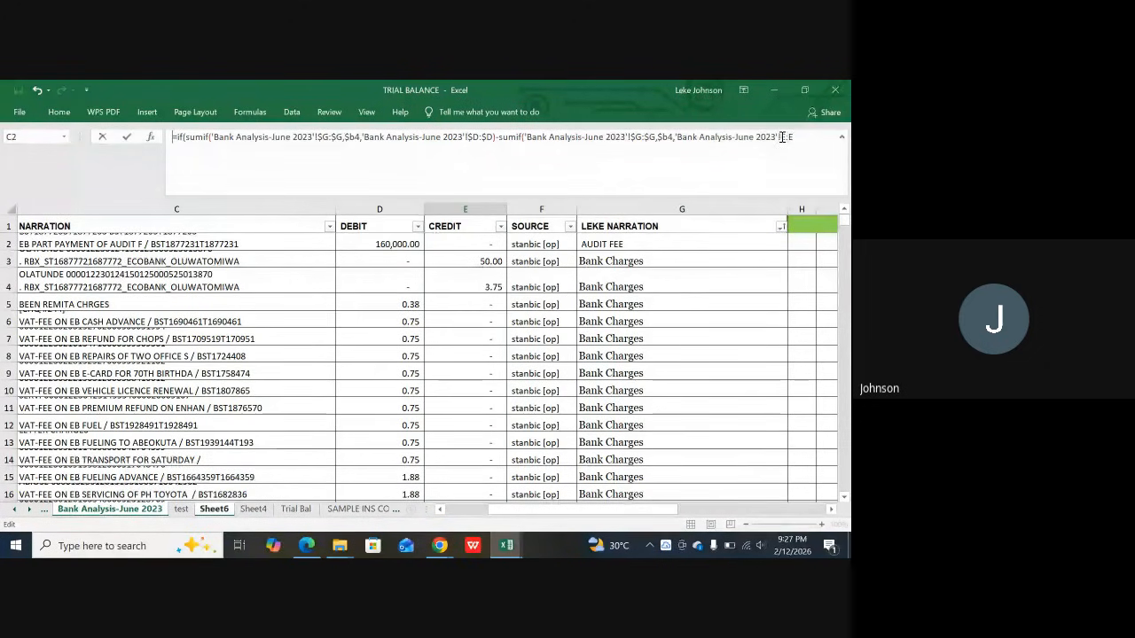
left_click(780, 136)
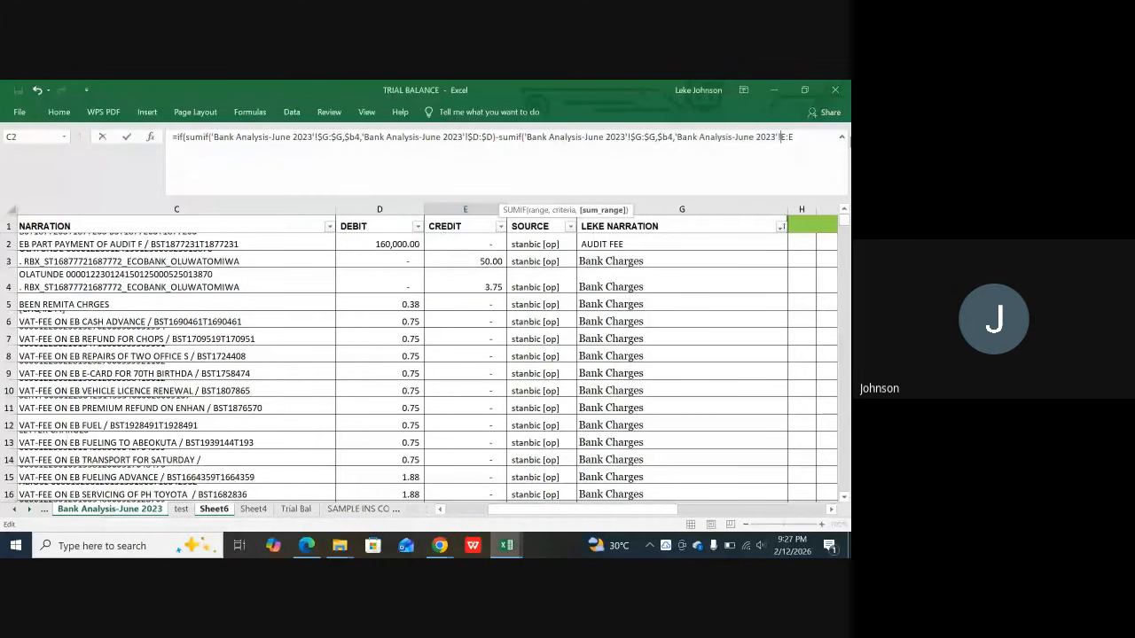
key("F4")
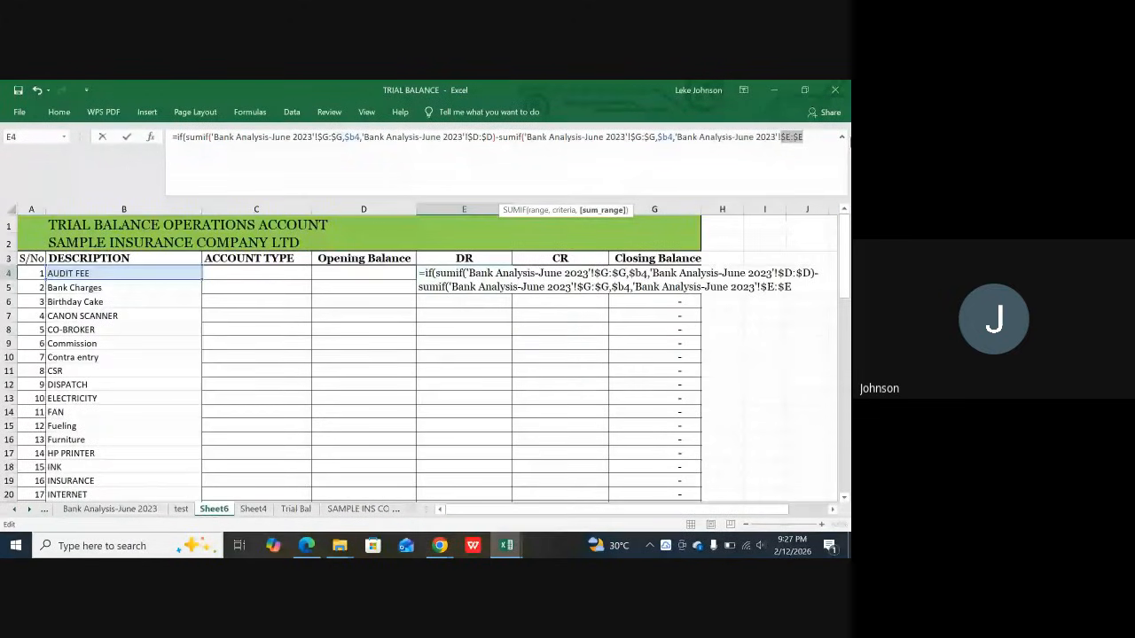
left_click(813, 140)
type(")")
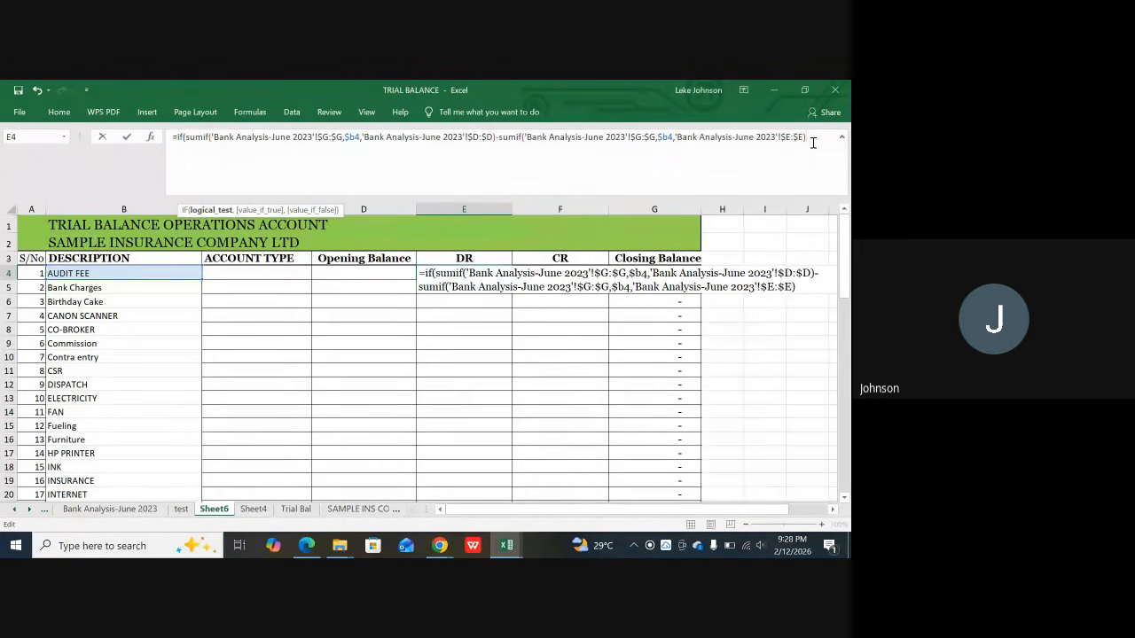
Step: Finish the logical test of the E4 formula with >0 and open a SUMIF as the value if true
type(">0,")
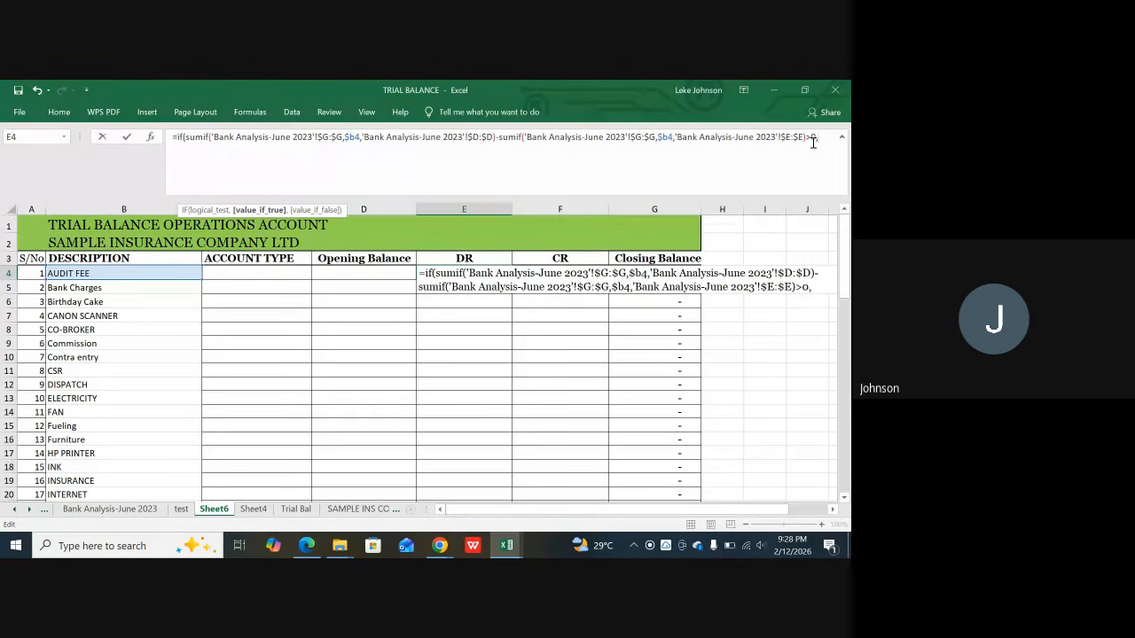
type("i")
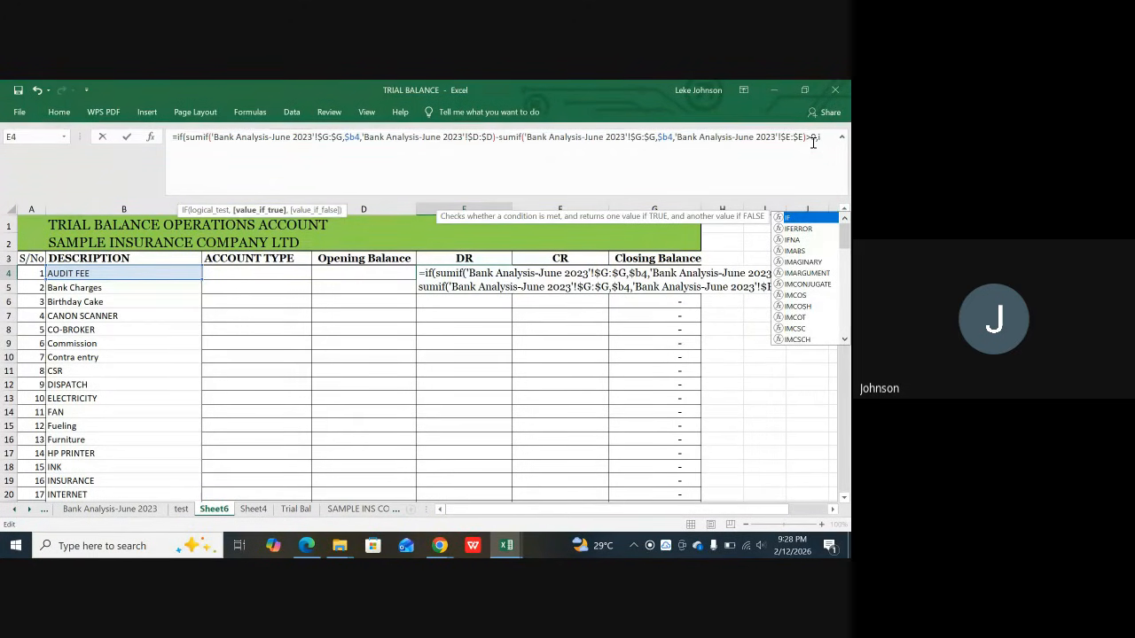
key("BackSpace")
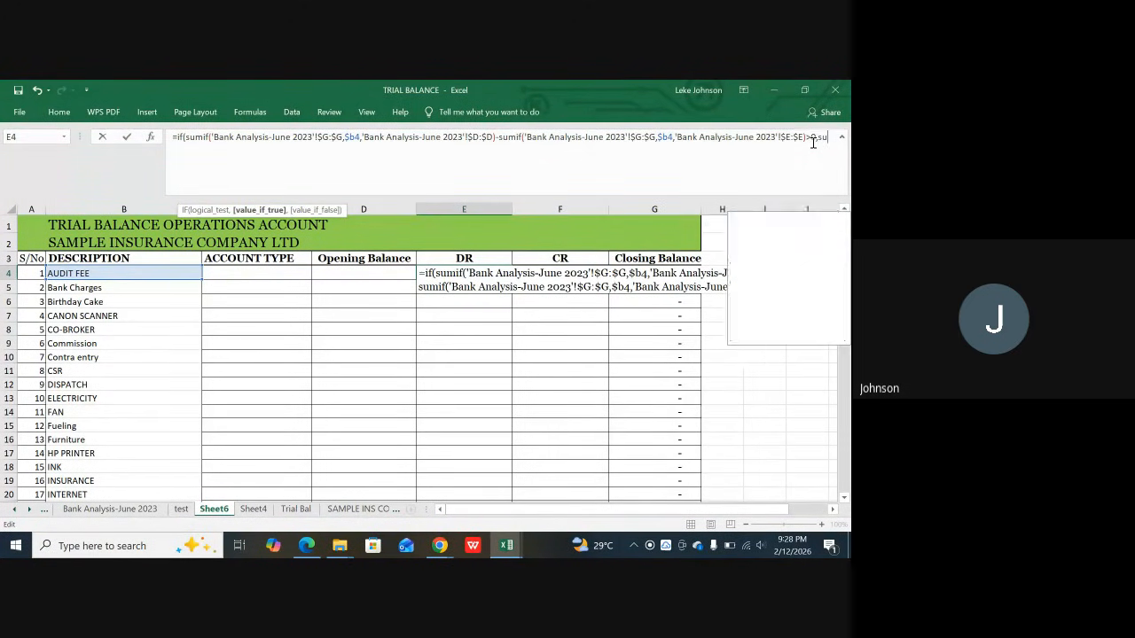
type("sum")
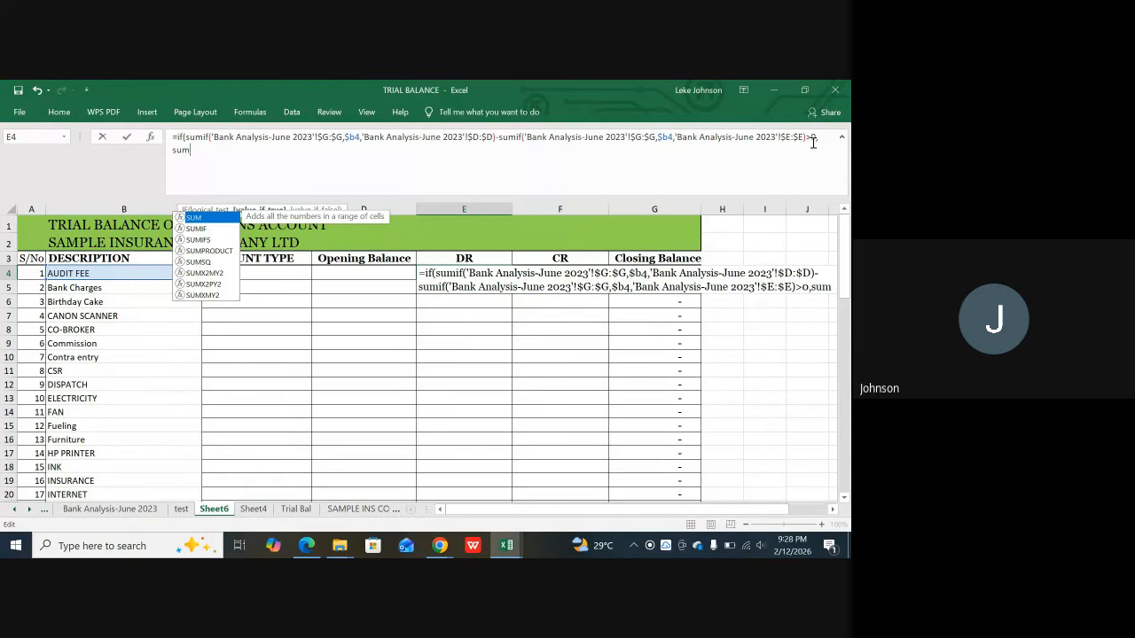
type("if")
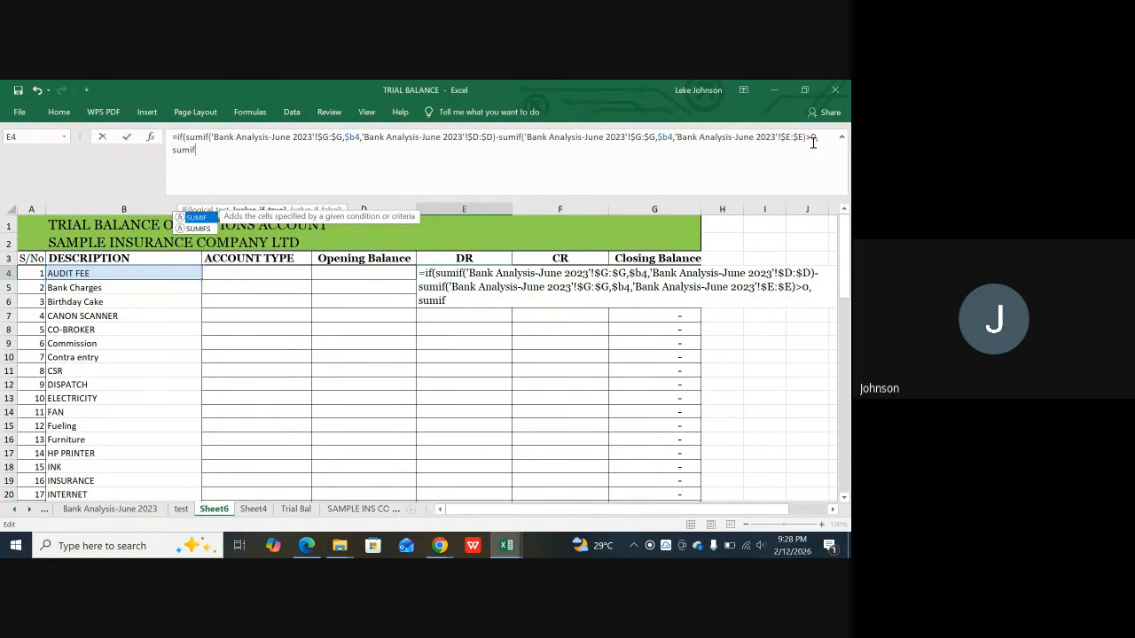
type("(")
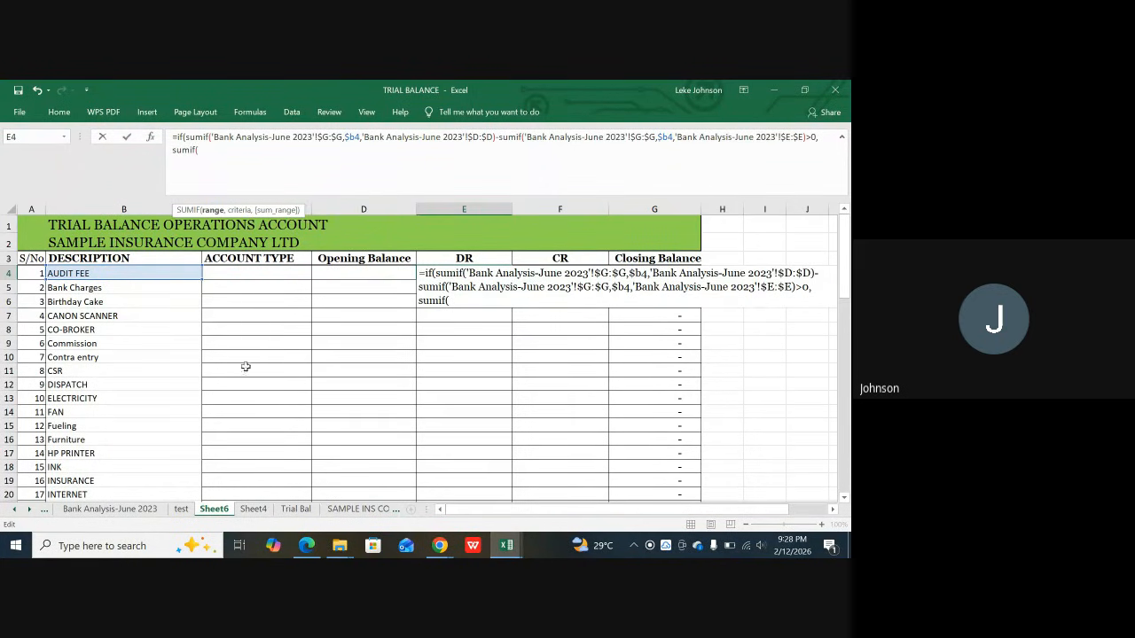
Step: Set the range of the value-if-true SUMIF to the absolute reference 'Bank Analysis-June 2023'!$G:$G
left_click(110, 509)
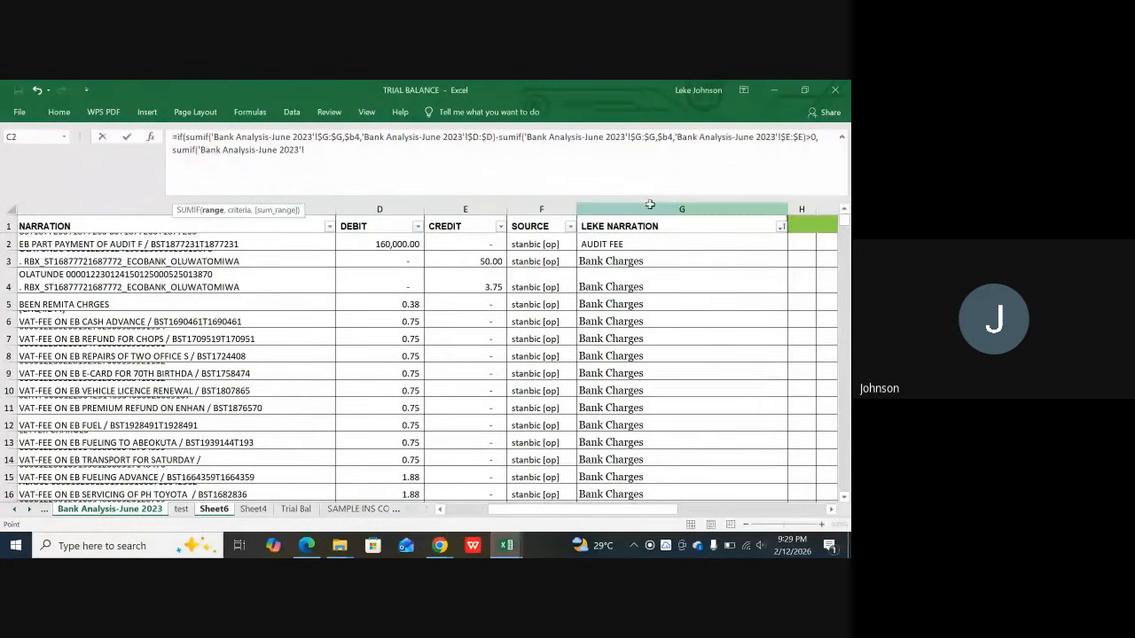
left_click(650, 204)
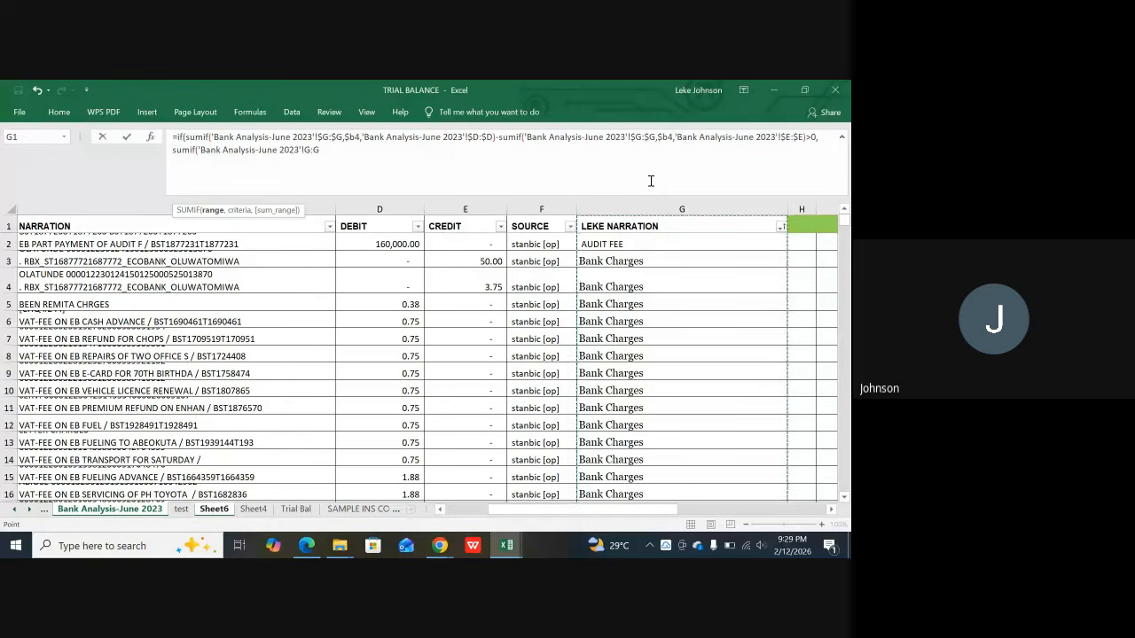
type(",")
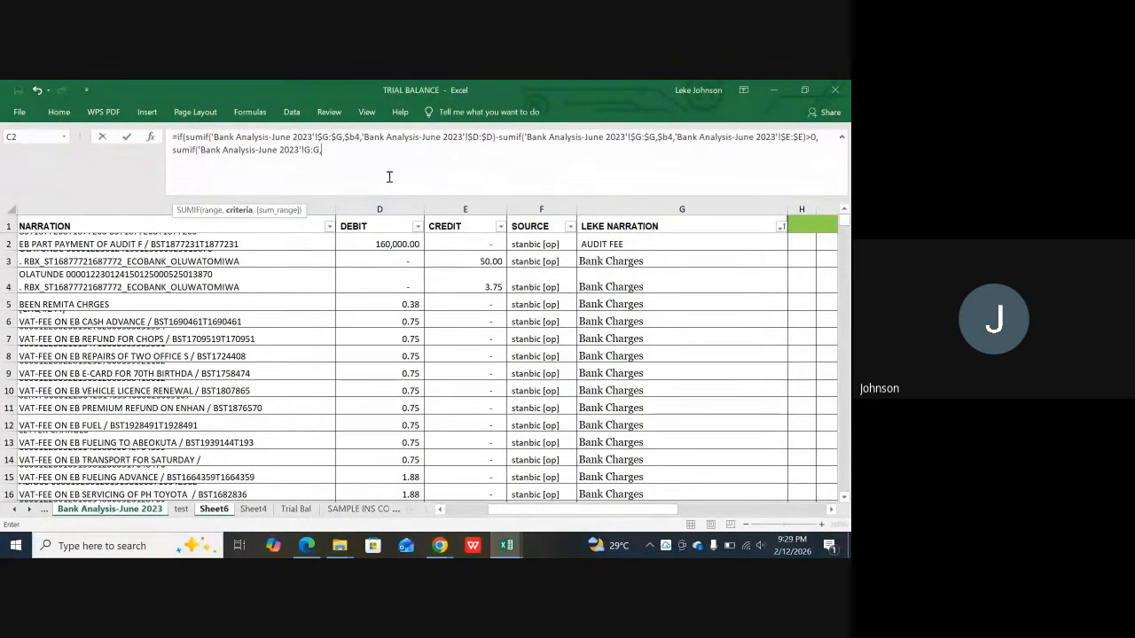
left_click(303, 151)
key("F4")
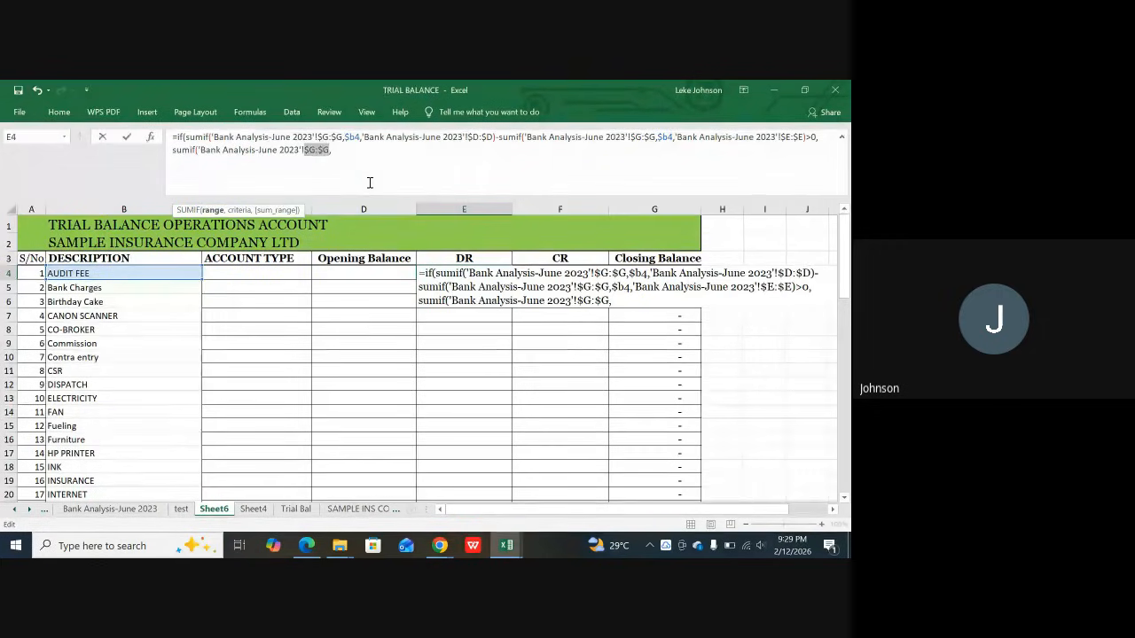
left_click(351, 157)
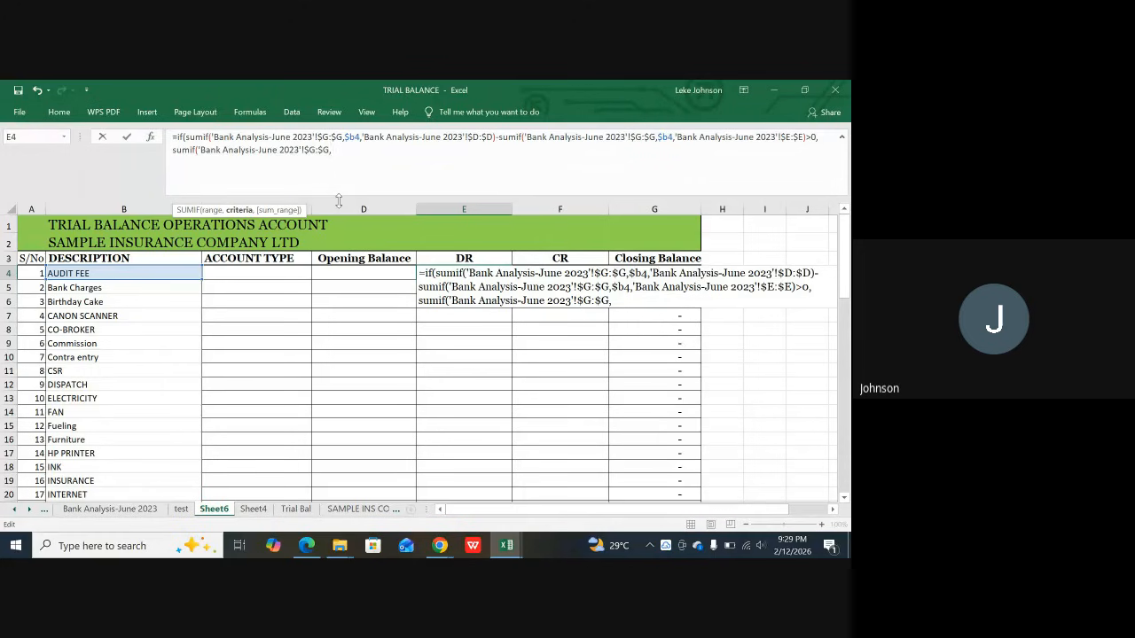
Step: Complete the value-if-true SUMIF with criterion $B$4 and the absolute sum range 'Bank Analysis-June 2023'!$D:$D
type("$b4")
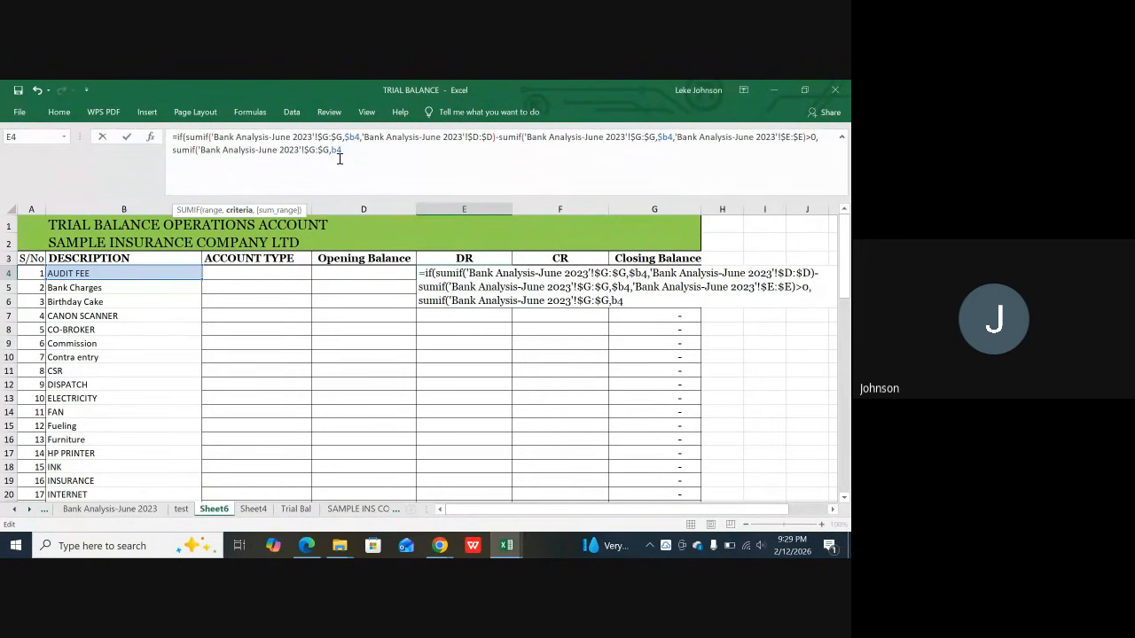
key("F4")
left_click(368, 148)
type(",")
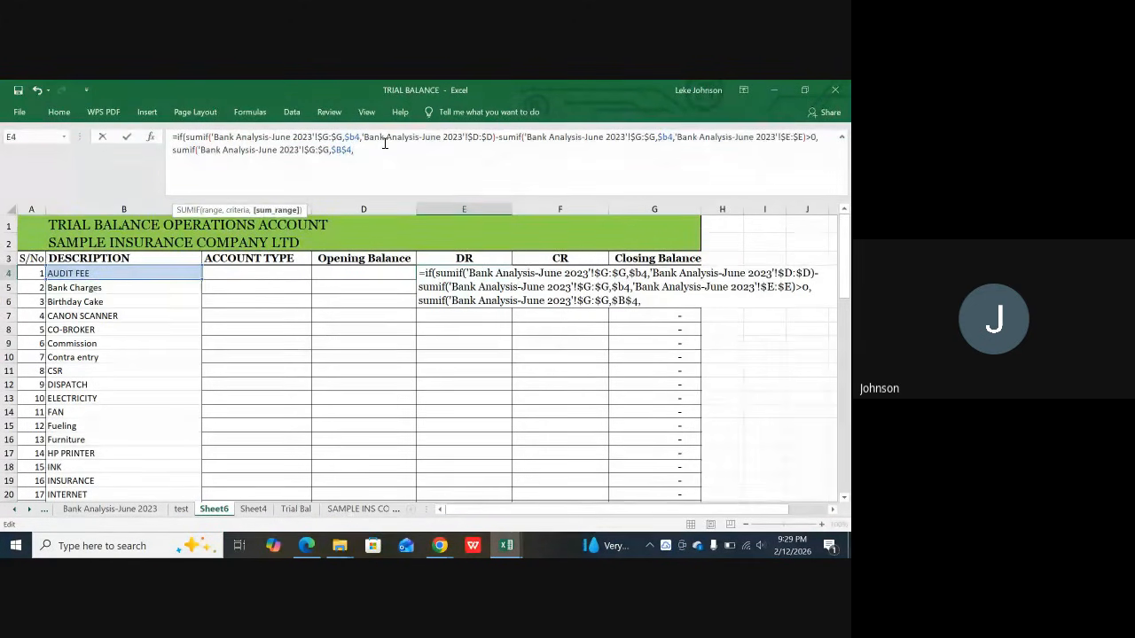
left_click(144, 510)
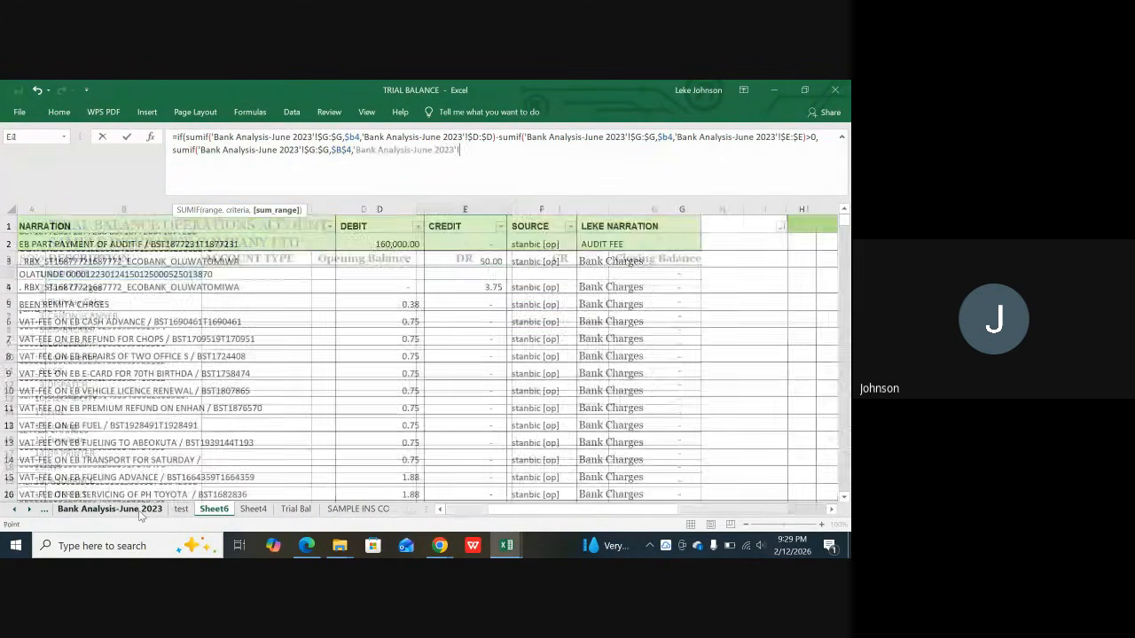
left_click(386, 207)
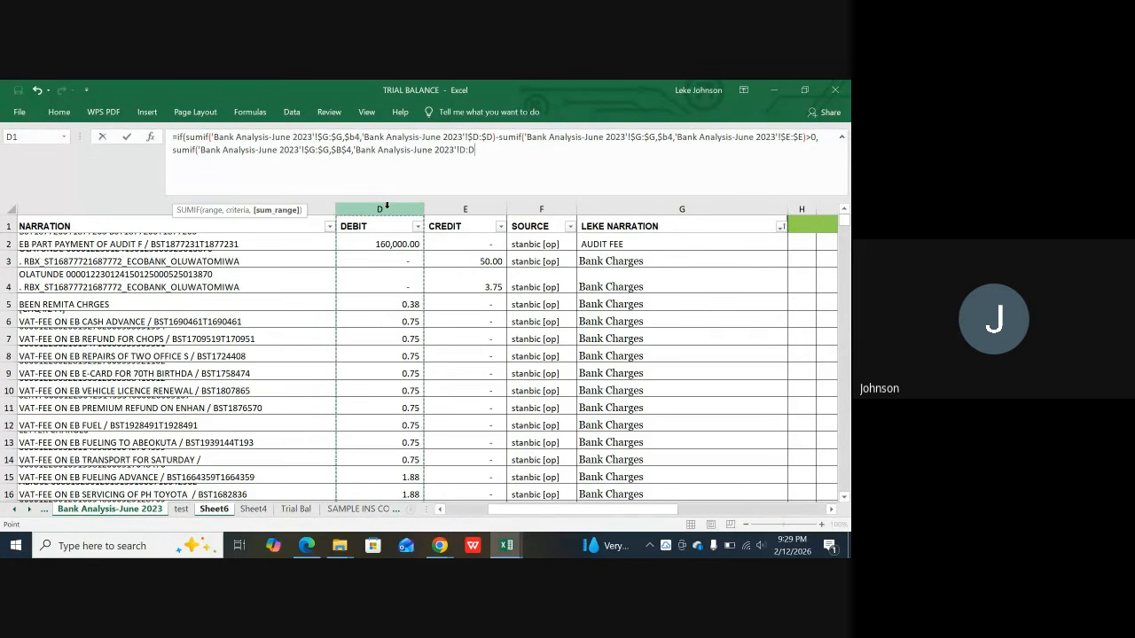
left_click(460, 150)
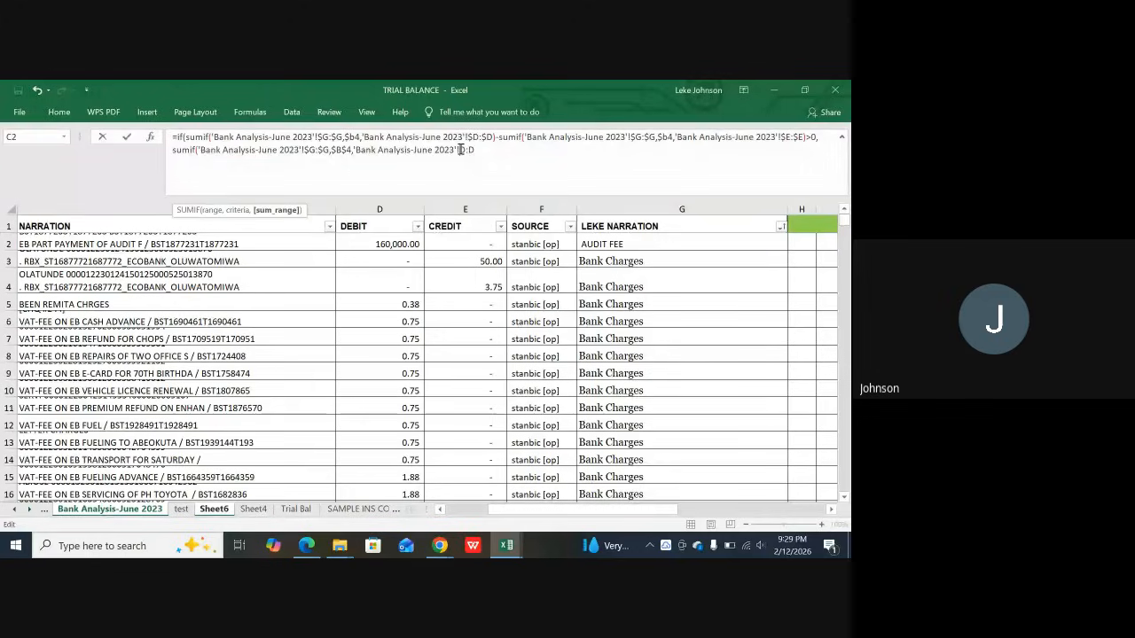
key("F4")
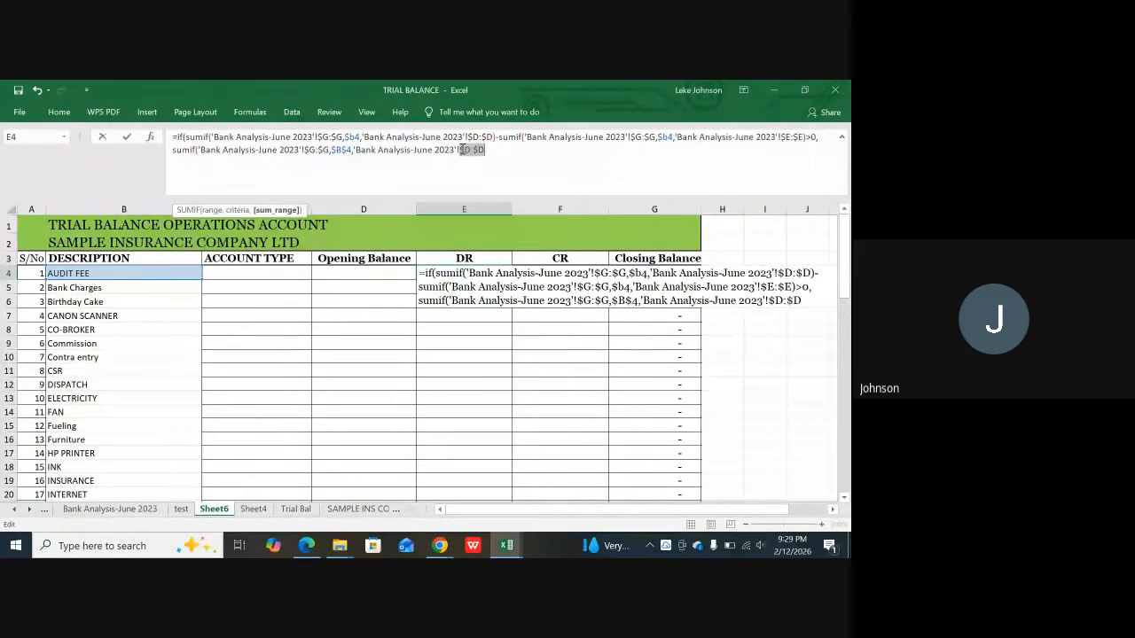
left_click(501, 150)
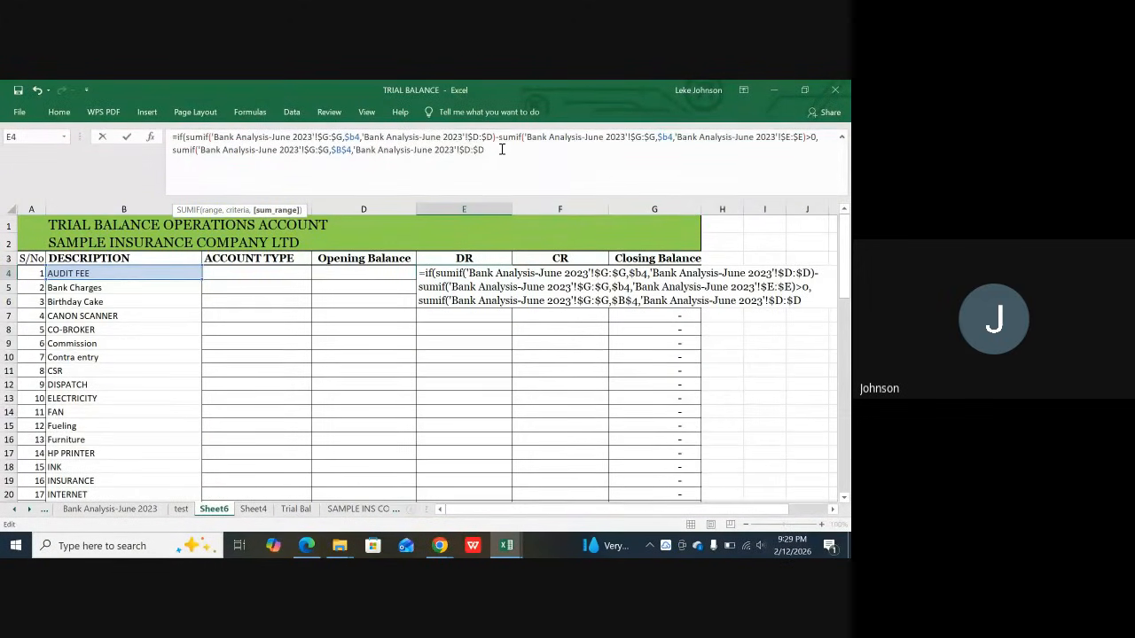
left_click(502, 149)
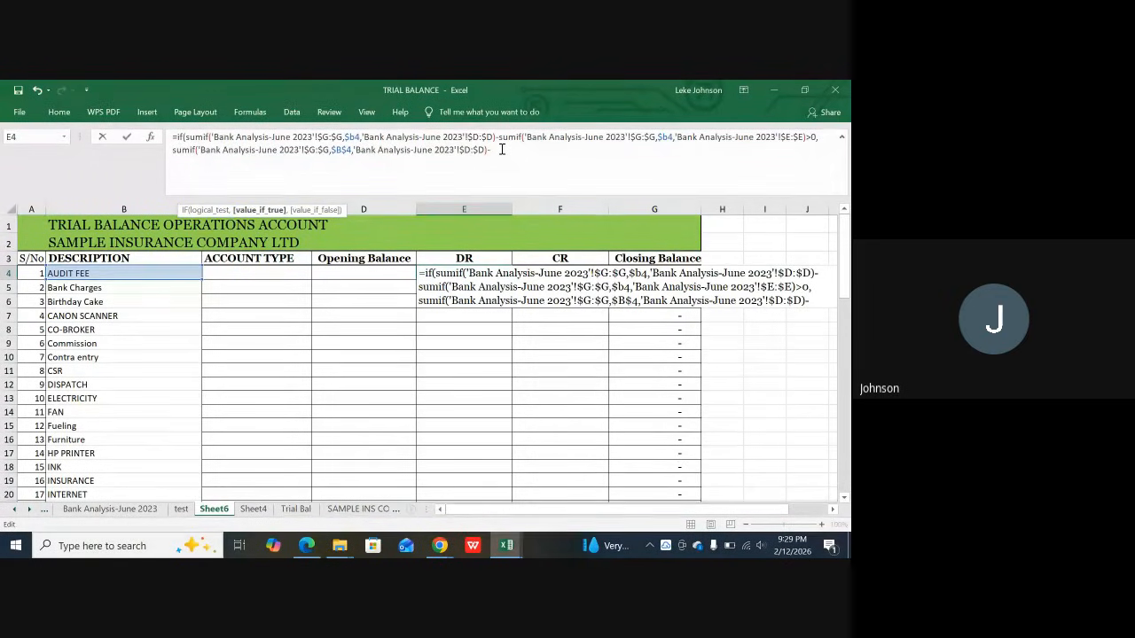
Step: Subtract a second SUMIF in the value-if-true part, starting it with the absolute range 'Bank Analysis-June 2023'!$G:$G
type("-sumif")
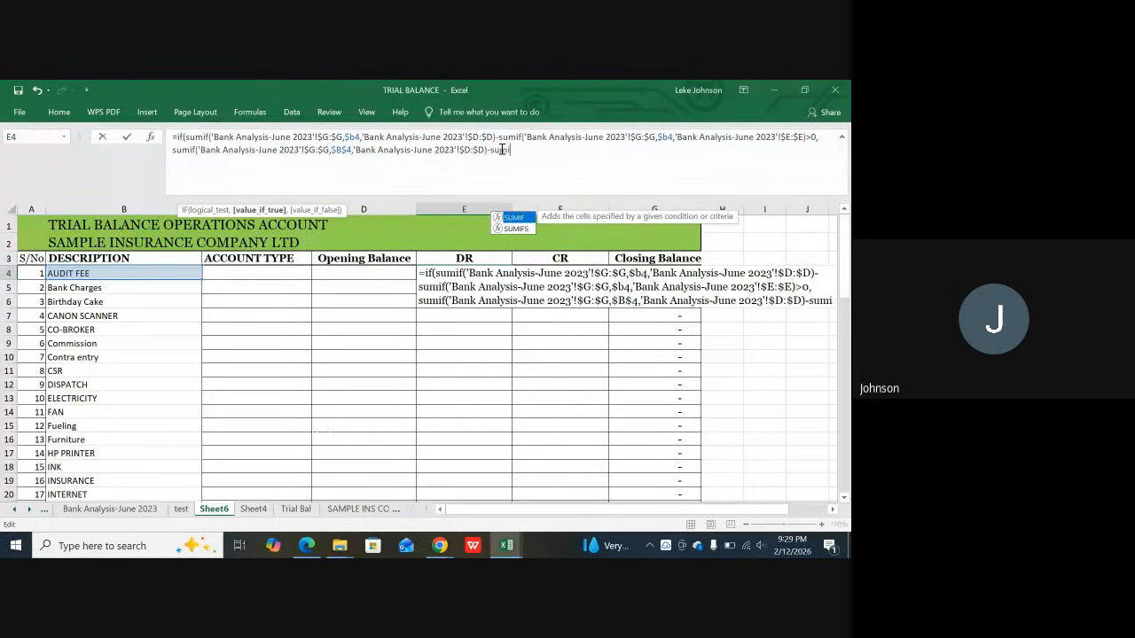
type("(")
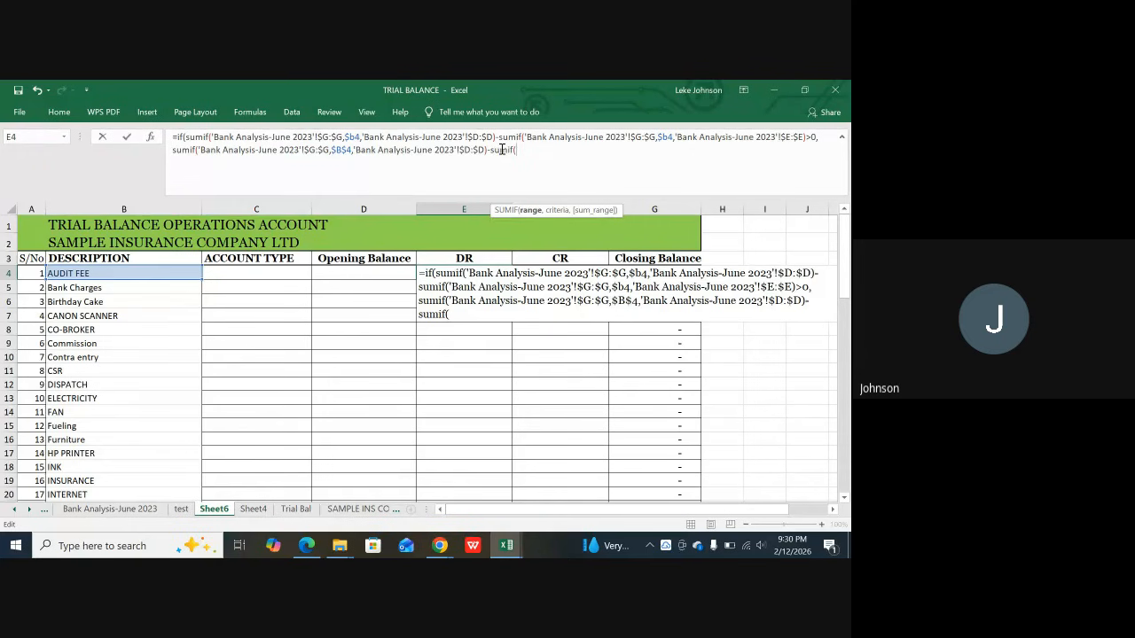
left_click(140, 516)
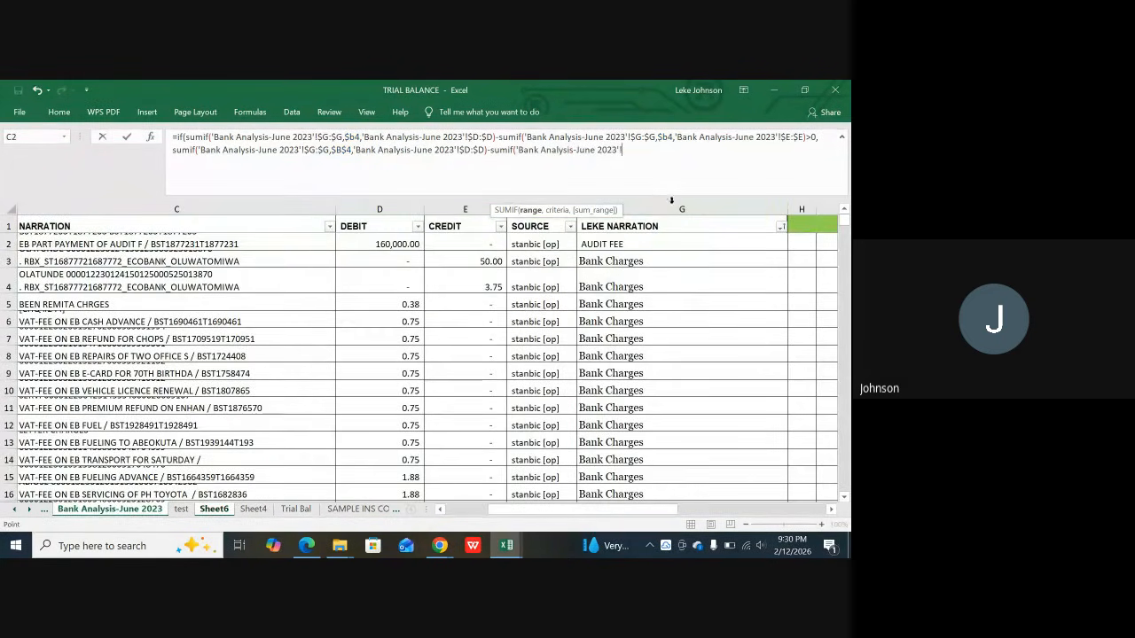
left_click(667, 205)
left_click(624, 150)
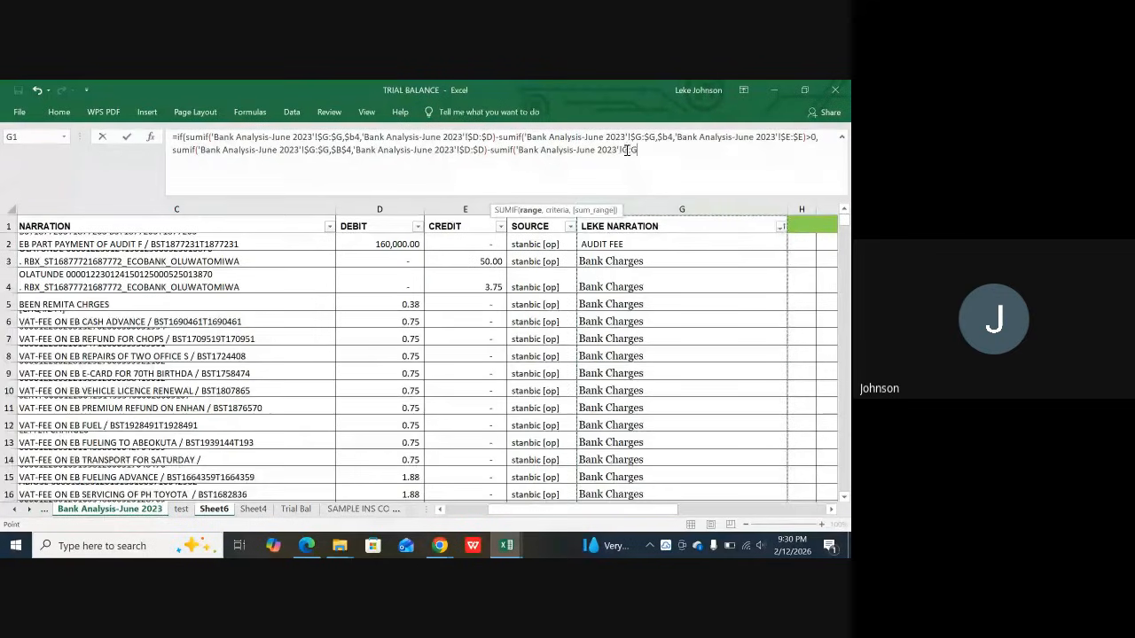
type("$G")
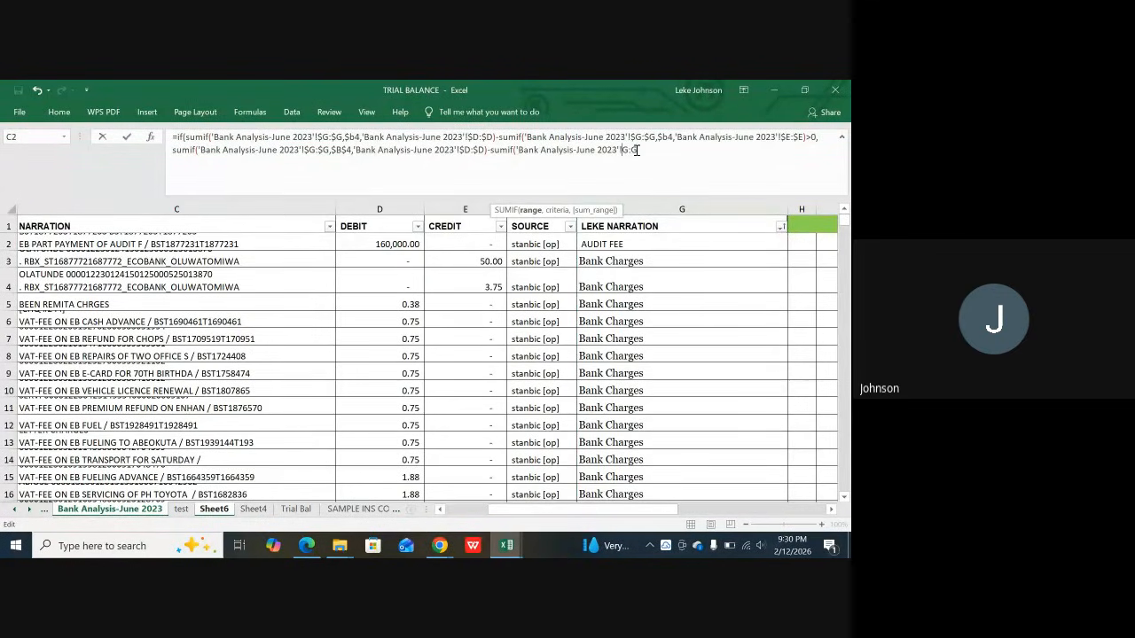
key("F4")
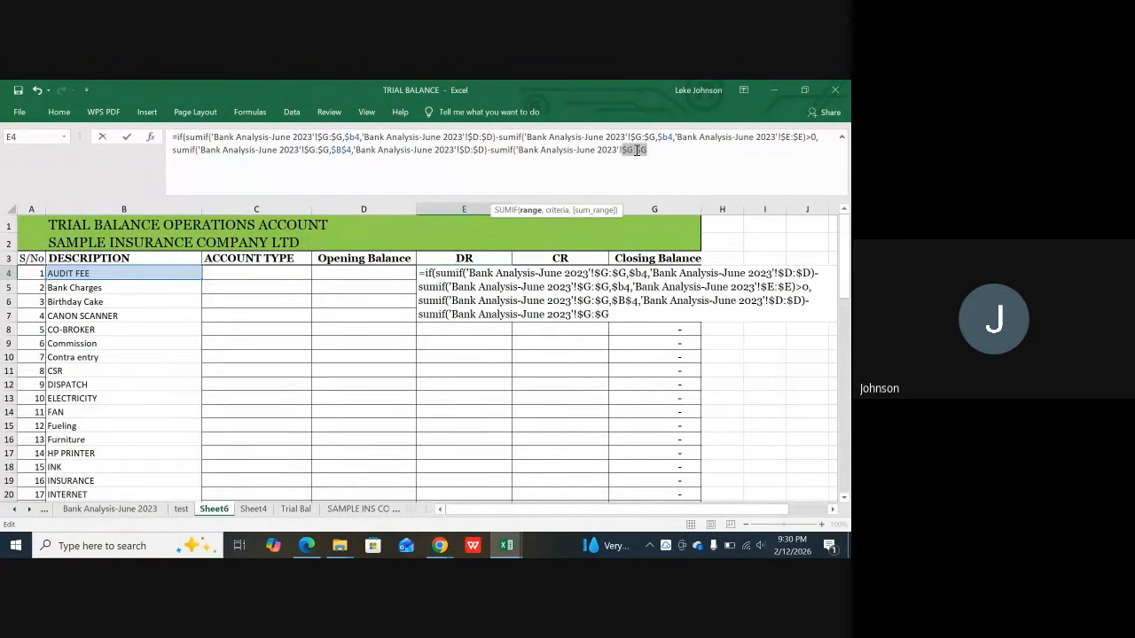
left_click(654, 150)
type(",")
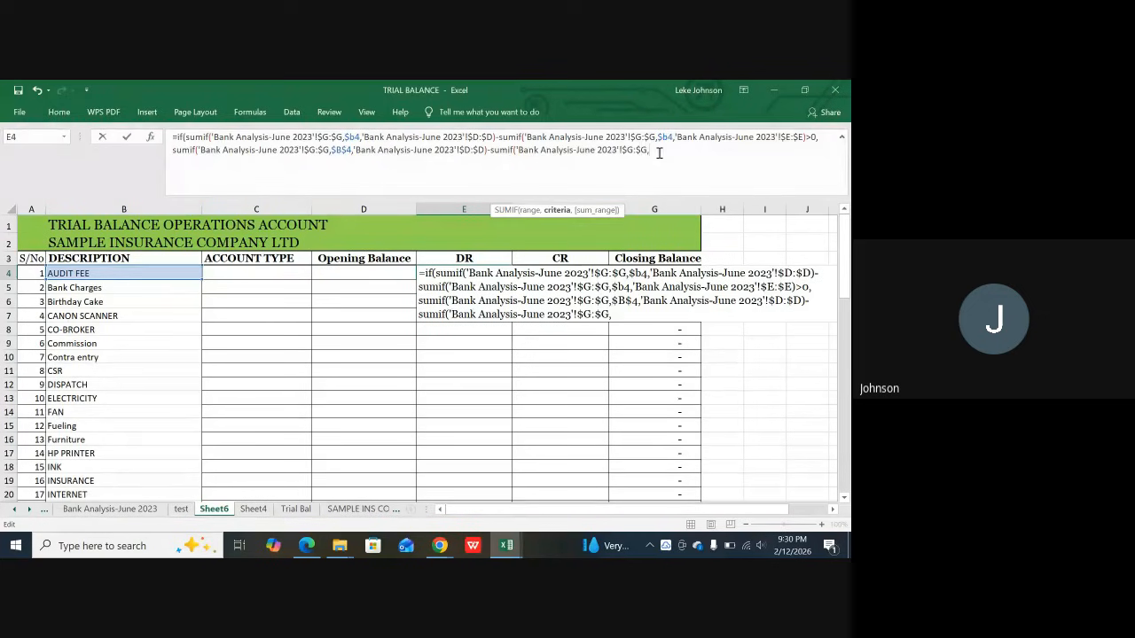
Step: Complete the final SUMIF with criterion $b4 and sum range 'Bank Analysis-June 2023'!$E:$E, and enter the E4 formula, accepting the suggested correction
type("$b4")
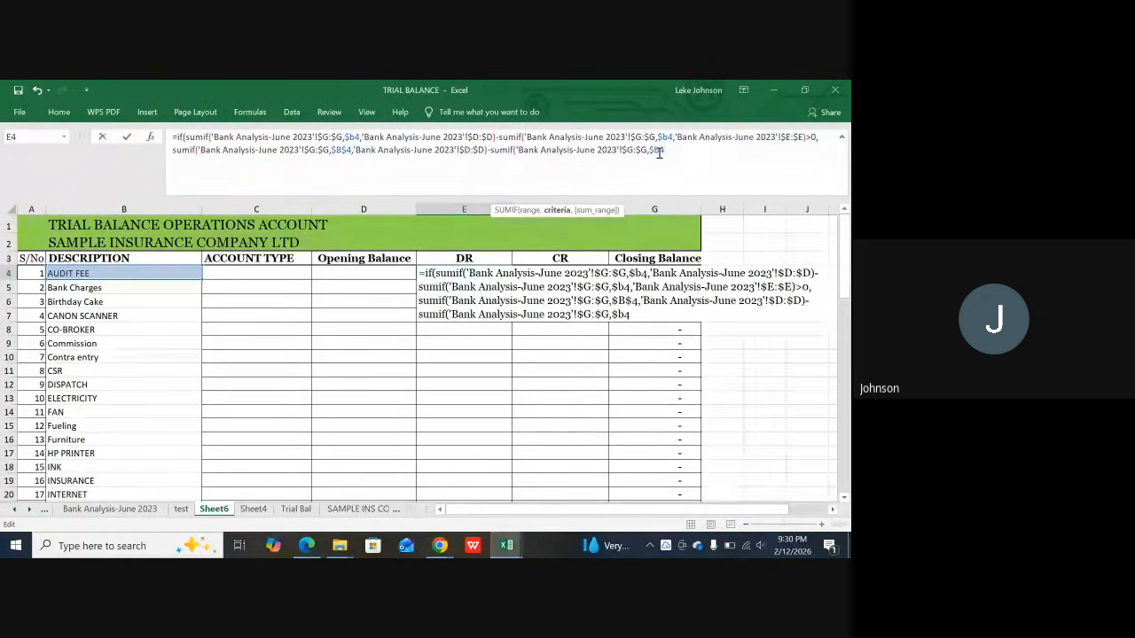
type(",")
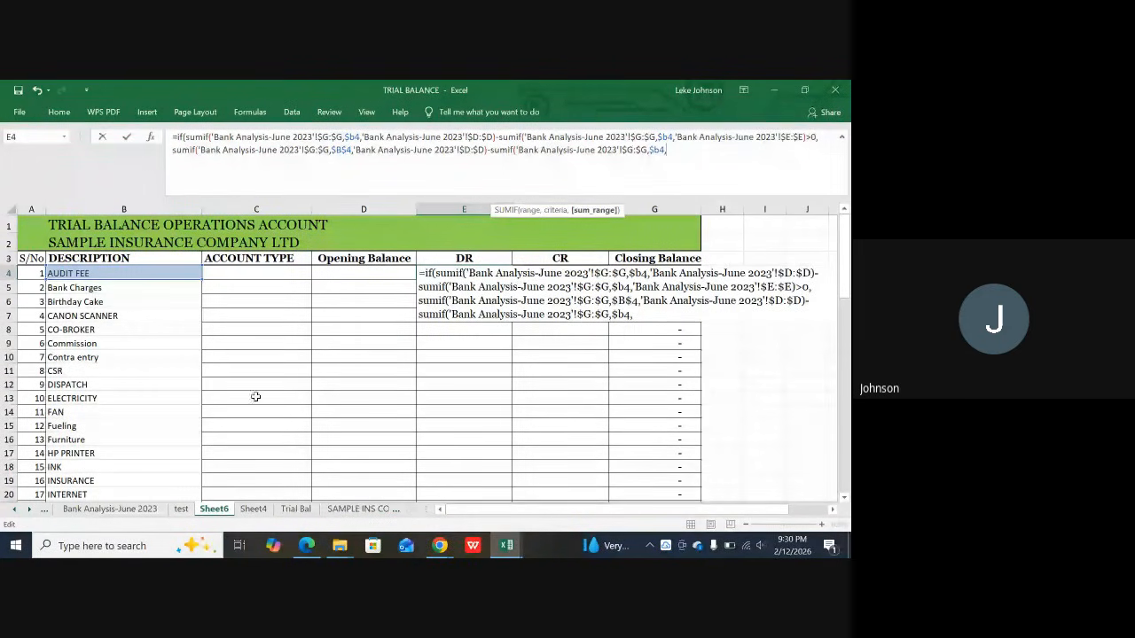
left_click(110, 509)
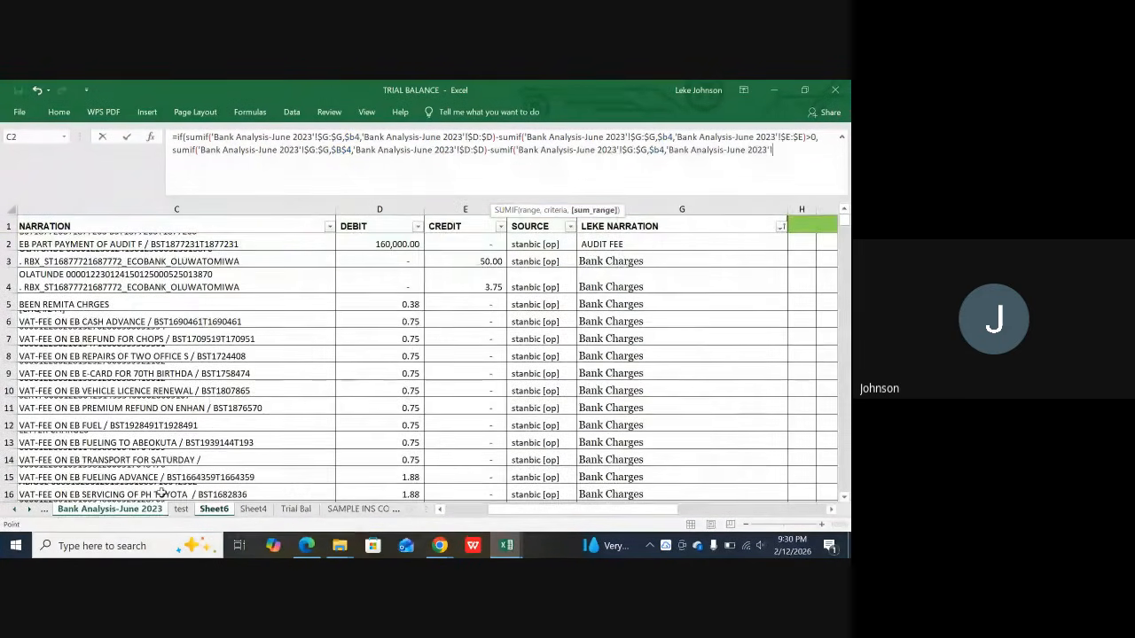
left_click(471, 210)
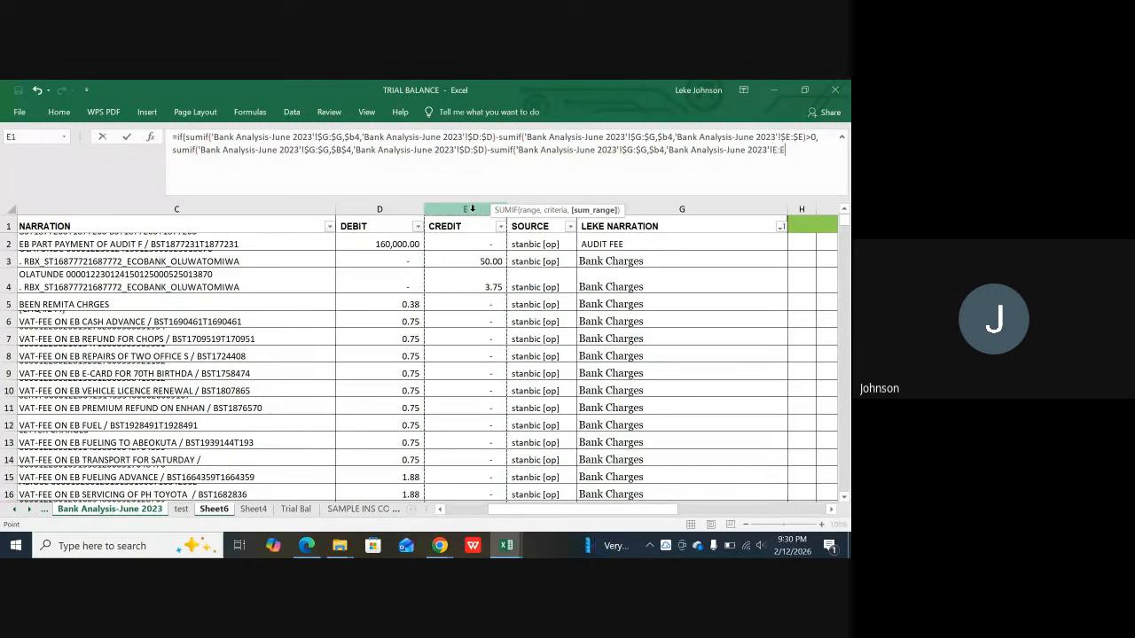
left_click(778, 150)
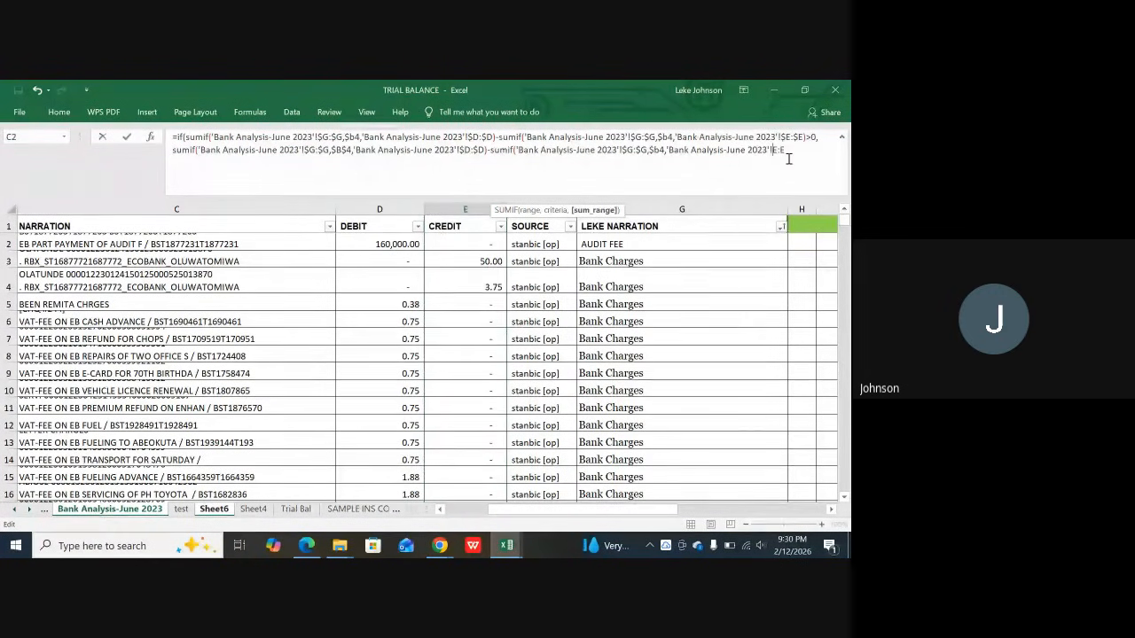
key("F4")
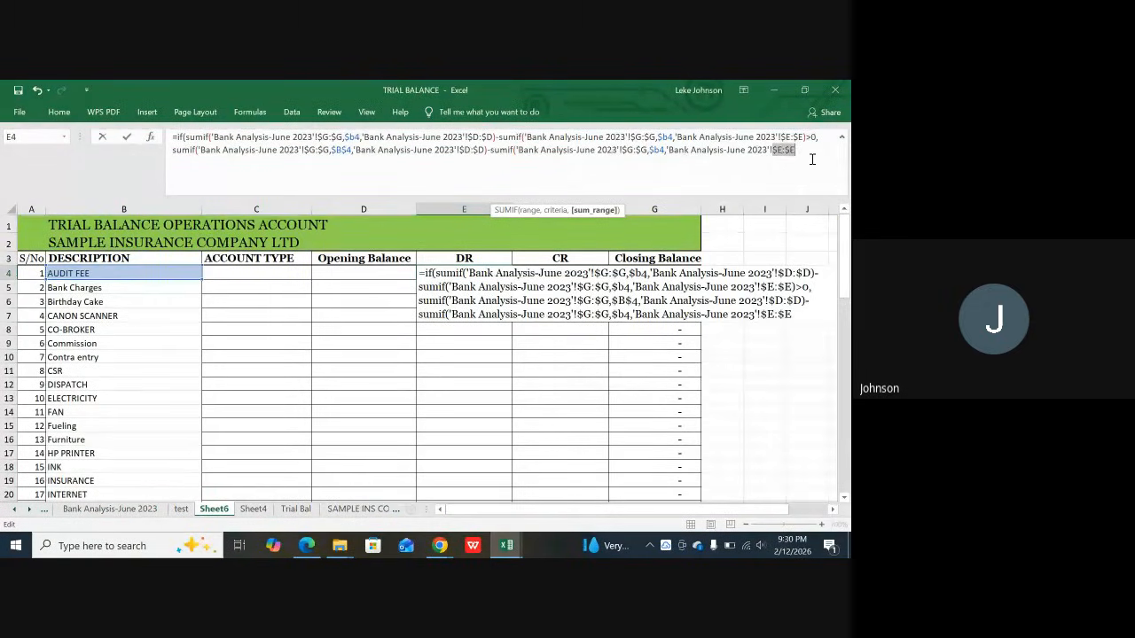
left_click(813, 160)
type(")")
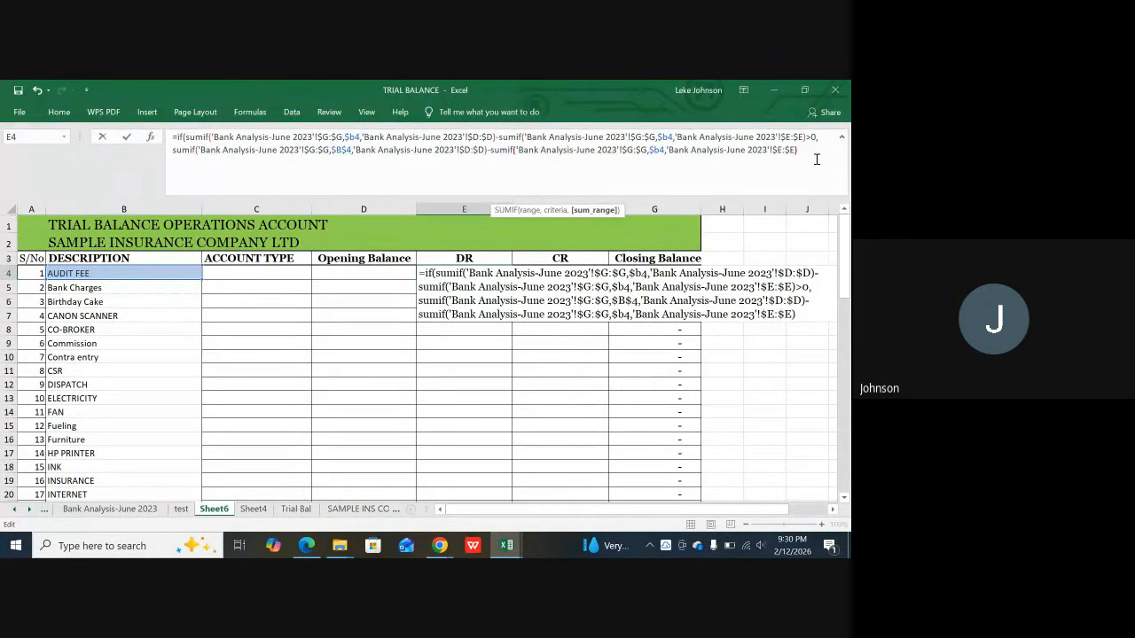
key("Return")
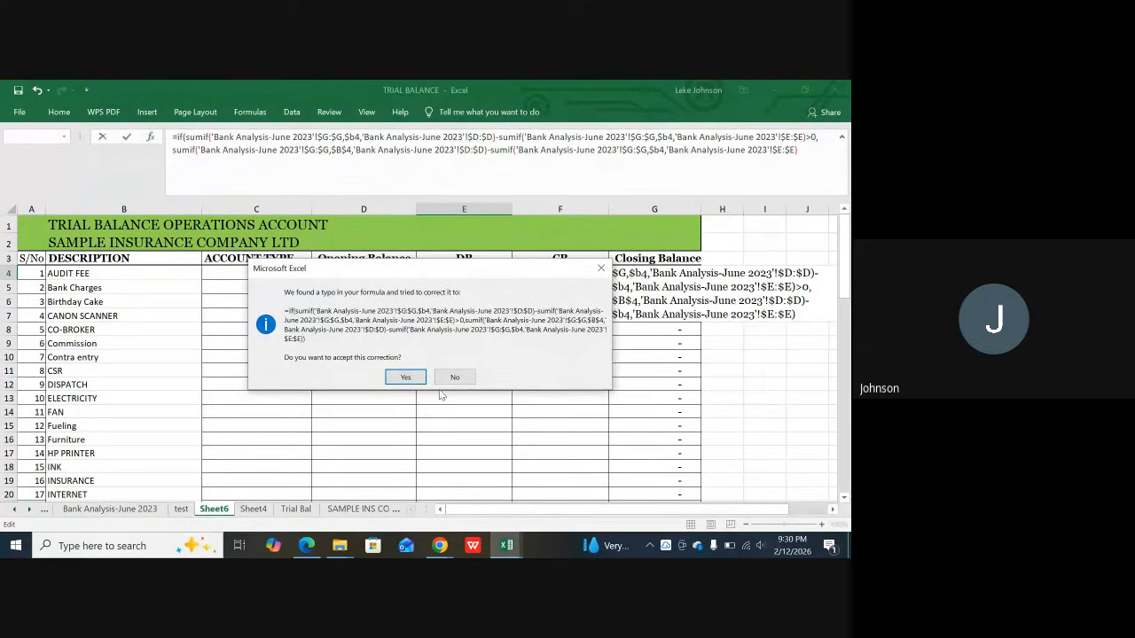
left_click(406, 377)
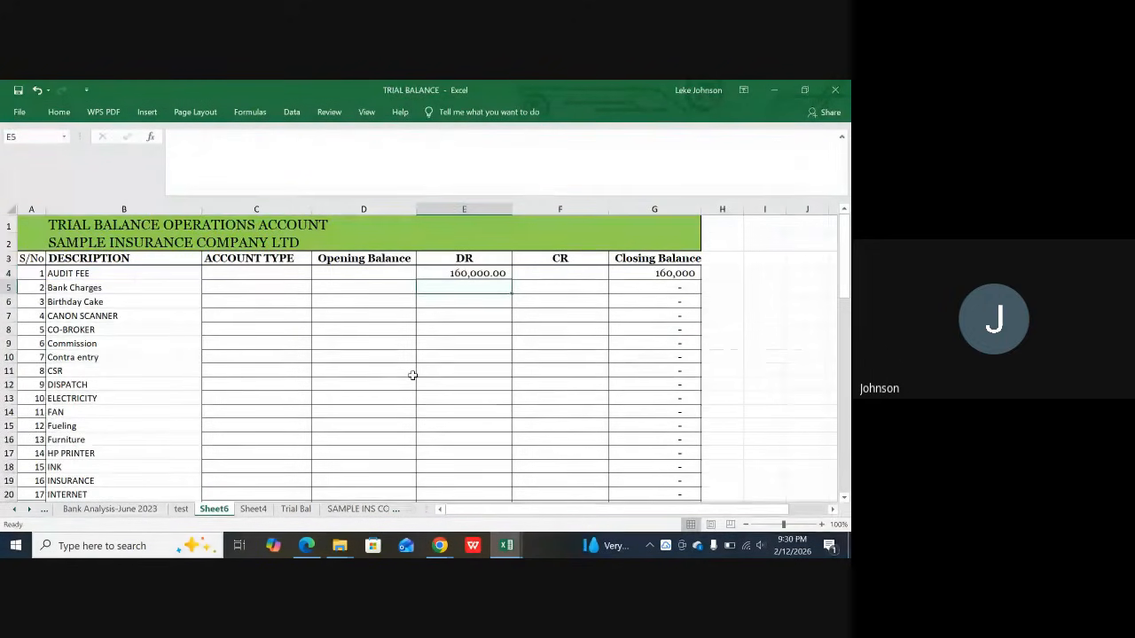
Step: Add 0 as the value-if-false argument of the IF formula in E4
left_click(470, 270)
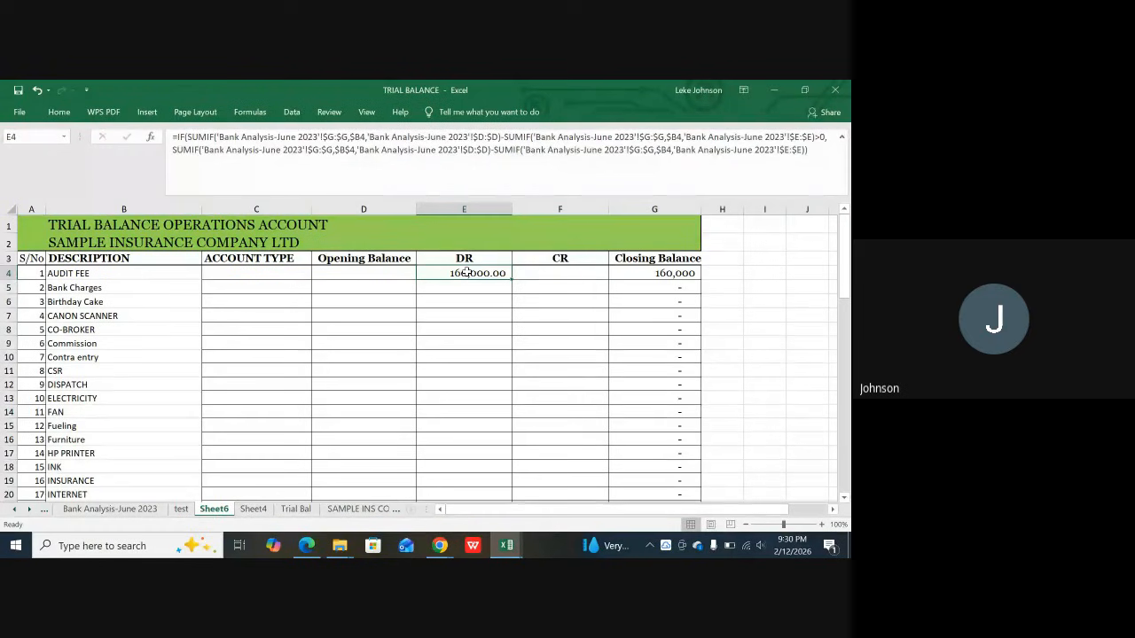
left_click(808, 149)
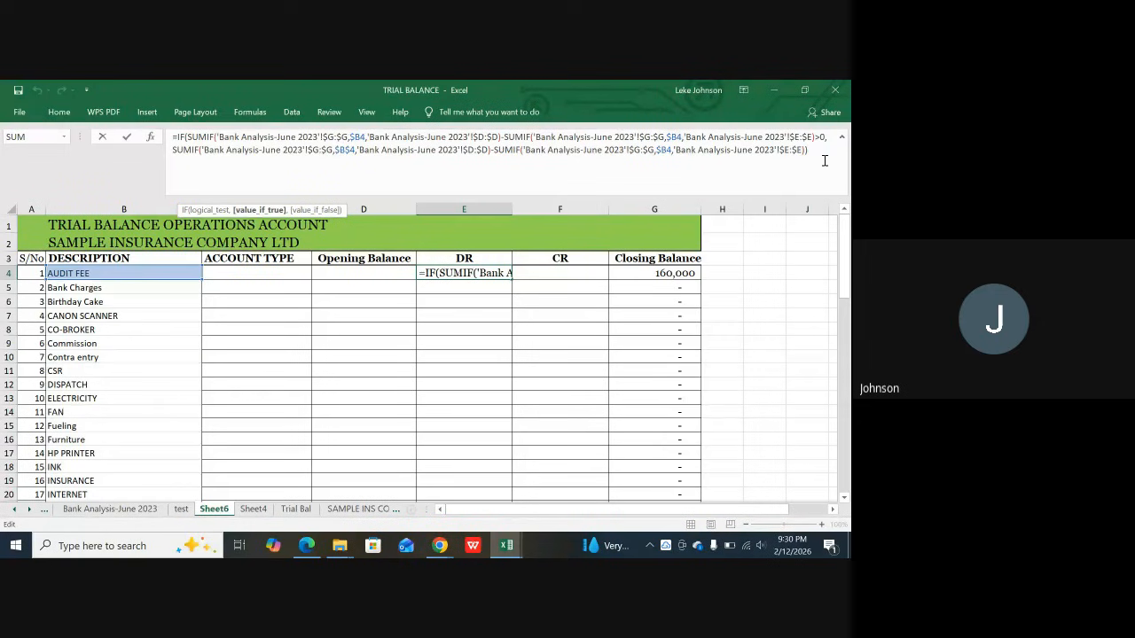
type(",")
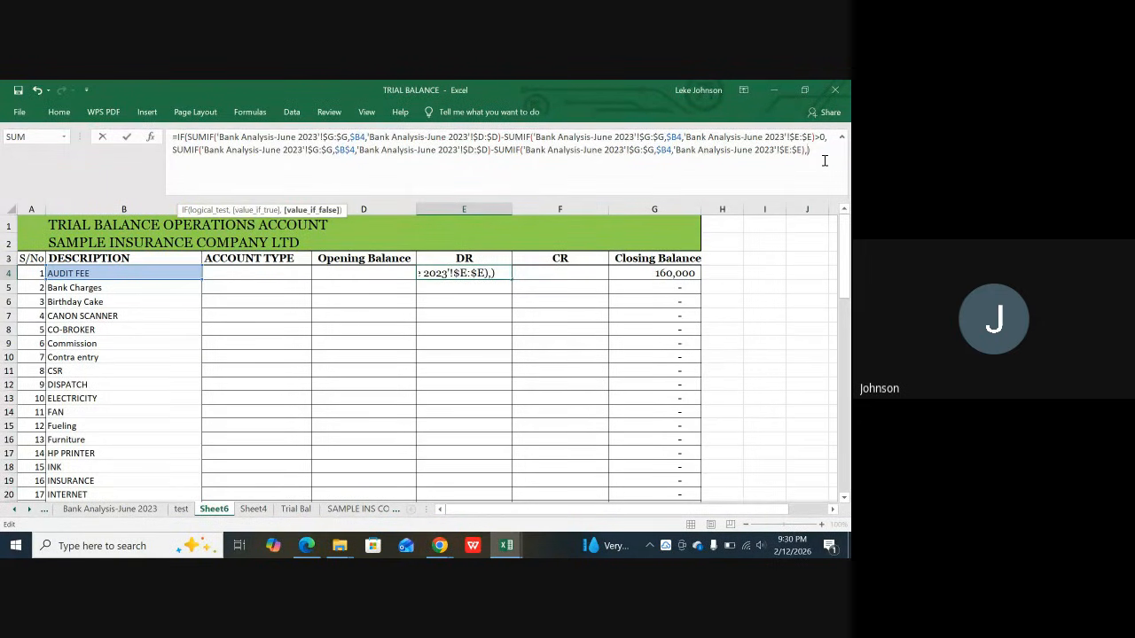
type("0")
key("Return")
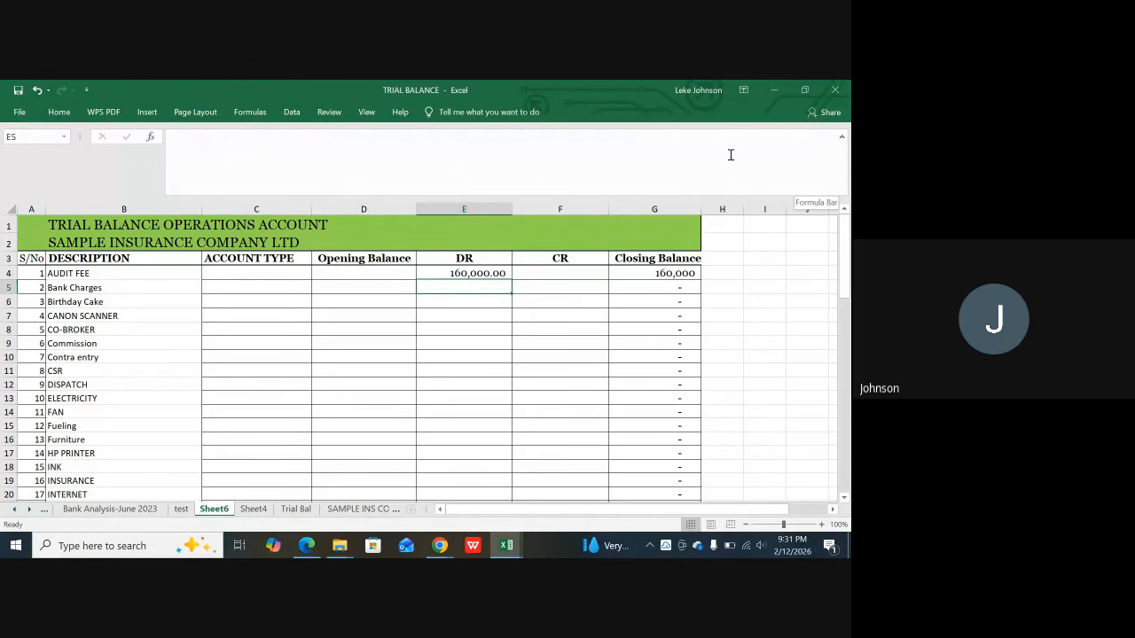
Step: Compare the E4 formula result with the AUDIT FEE debit entry on the Bank Analysis-June 2023 sheet, and return to Sheet6
left_click(491, 271)
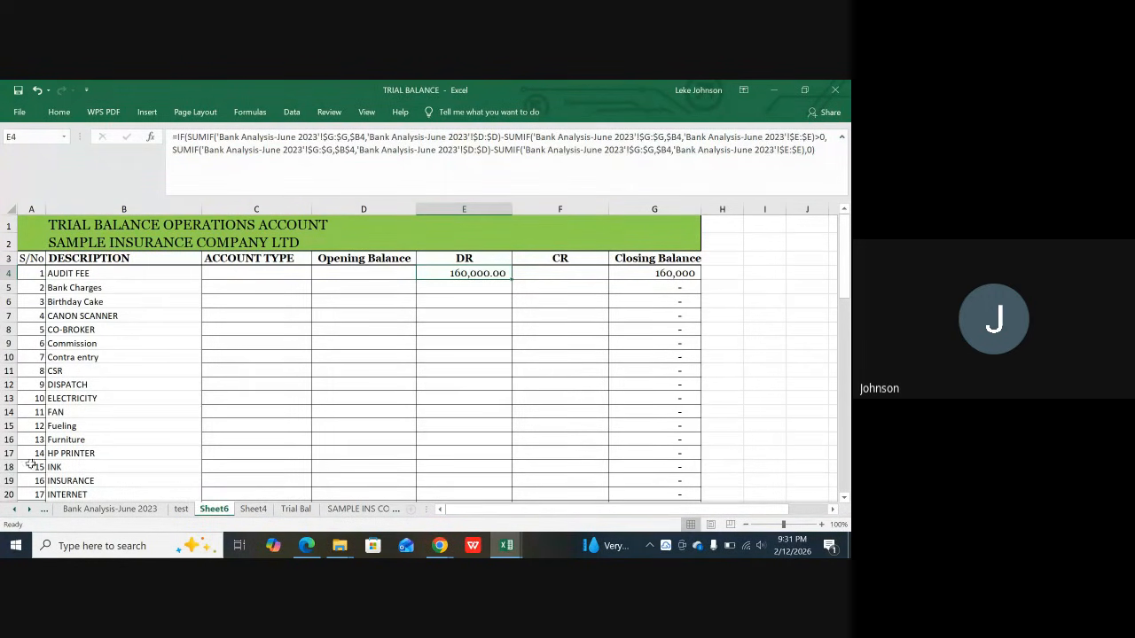
left_click(97, 509)
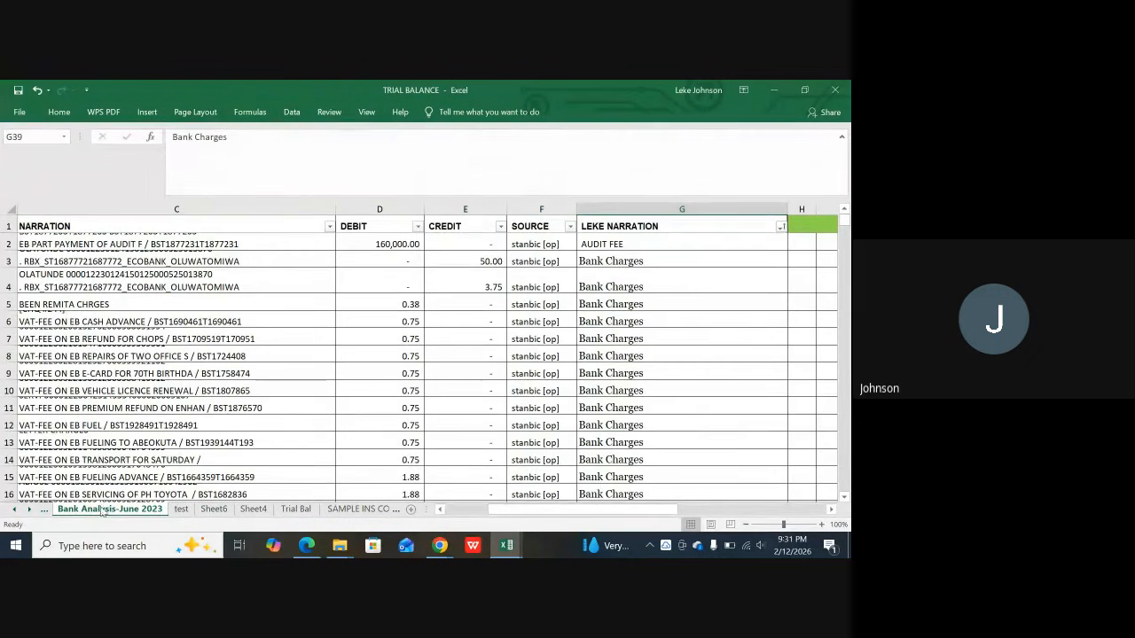
left_click(387, 245)
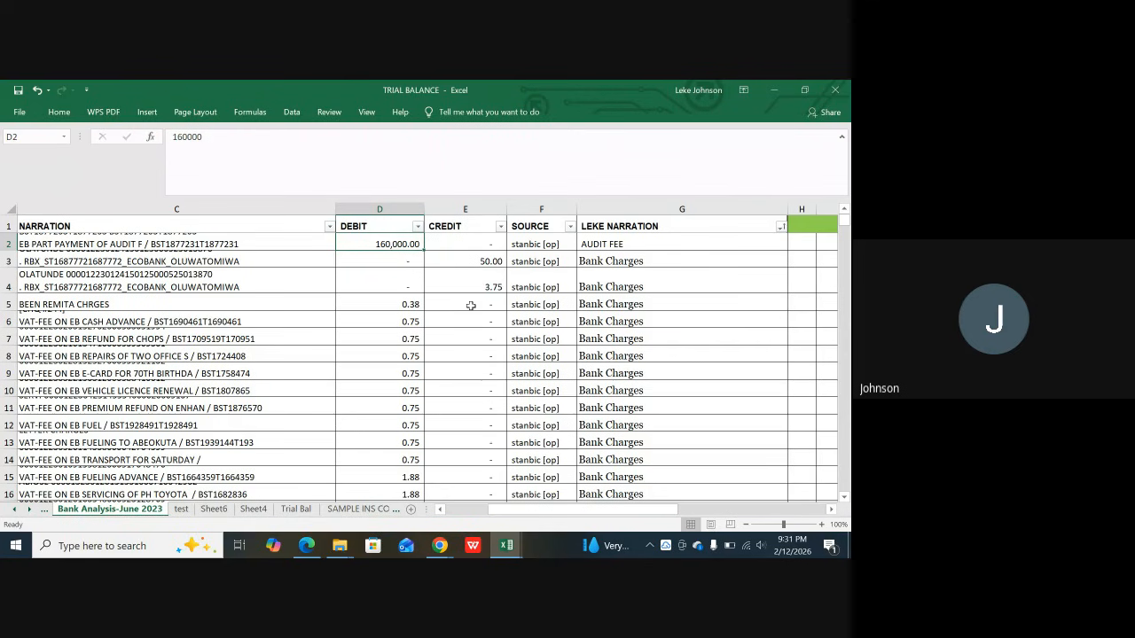
left_click(214, 509)
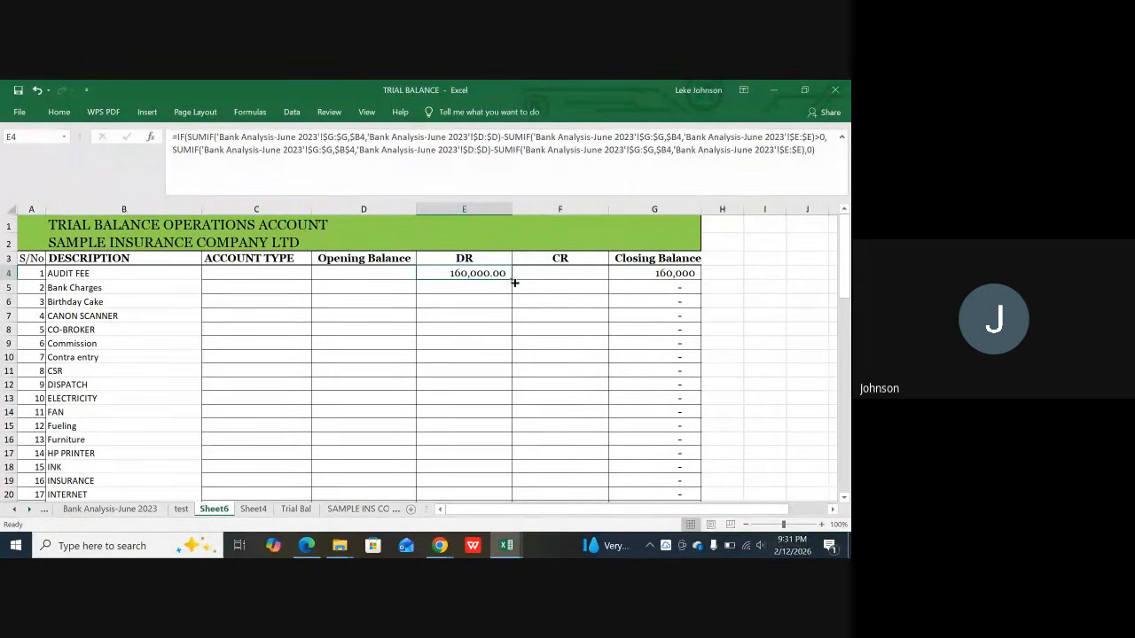
Step: Fill the E4 formula down the DR column
double_click(513, 283)
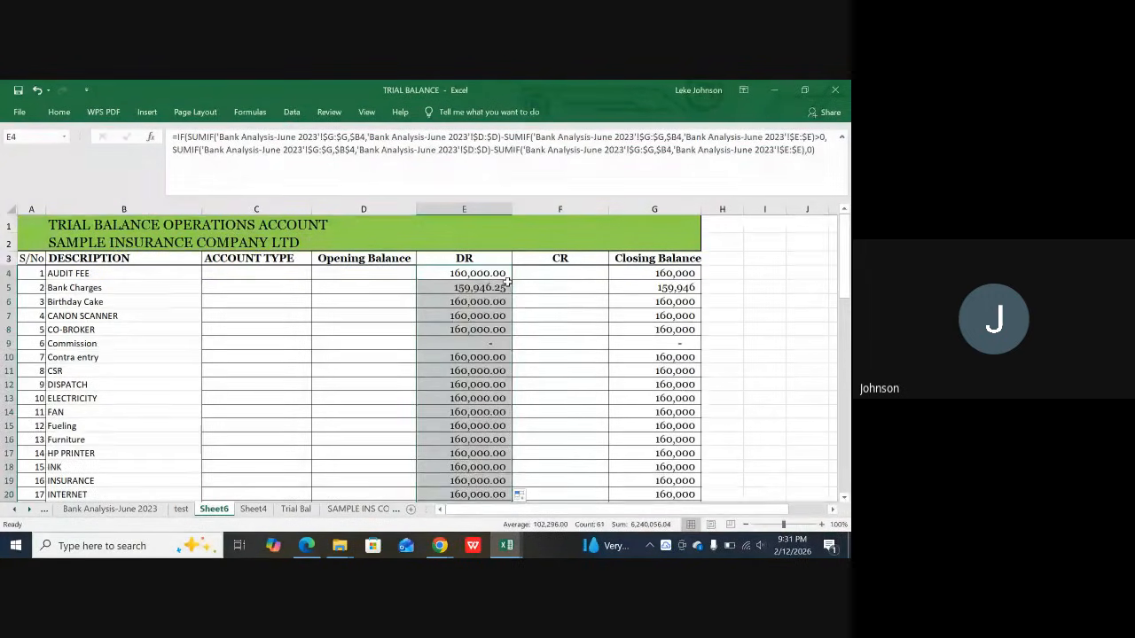
scroll(507, 282, "down", 1)
scroll(509, 300, "up", 1)
Step: Change the criterion of the first value-if-true SUMIF in E4 from $B$4 to the row-relative reference $B4
left_click(445, 274)
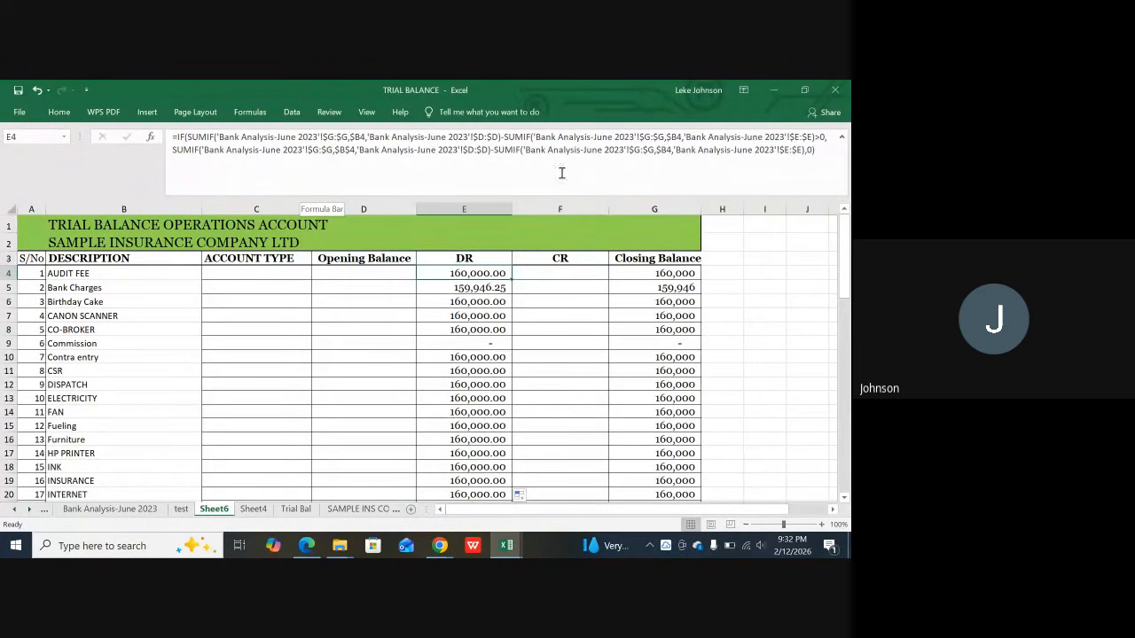
left_click(349, 151)
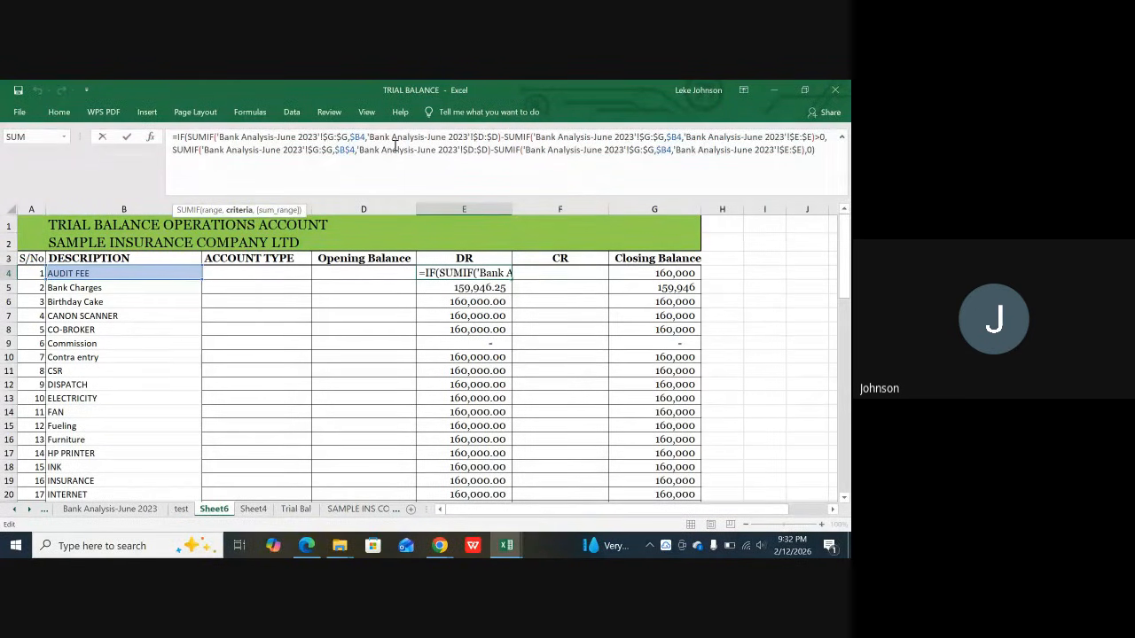
key("BackSpace")
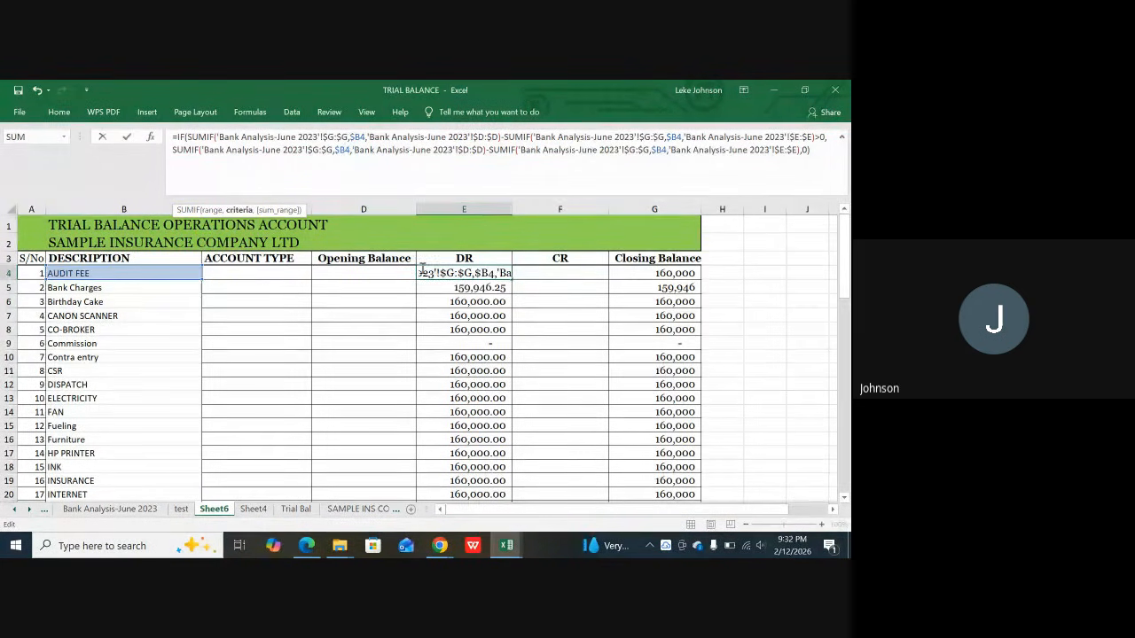
key("Return")
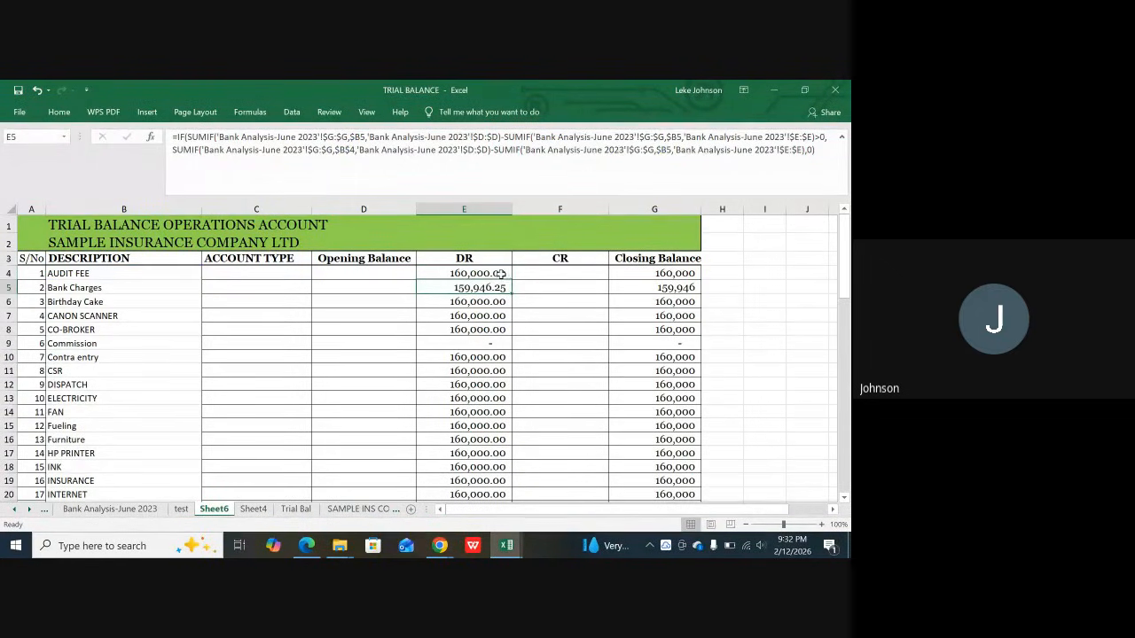
Step: Fill the corrected E4 formula down the whole DR column and review the filled rows
left_click(503, 274)
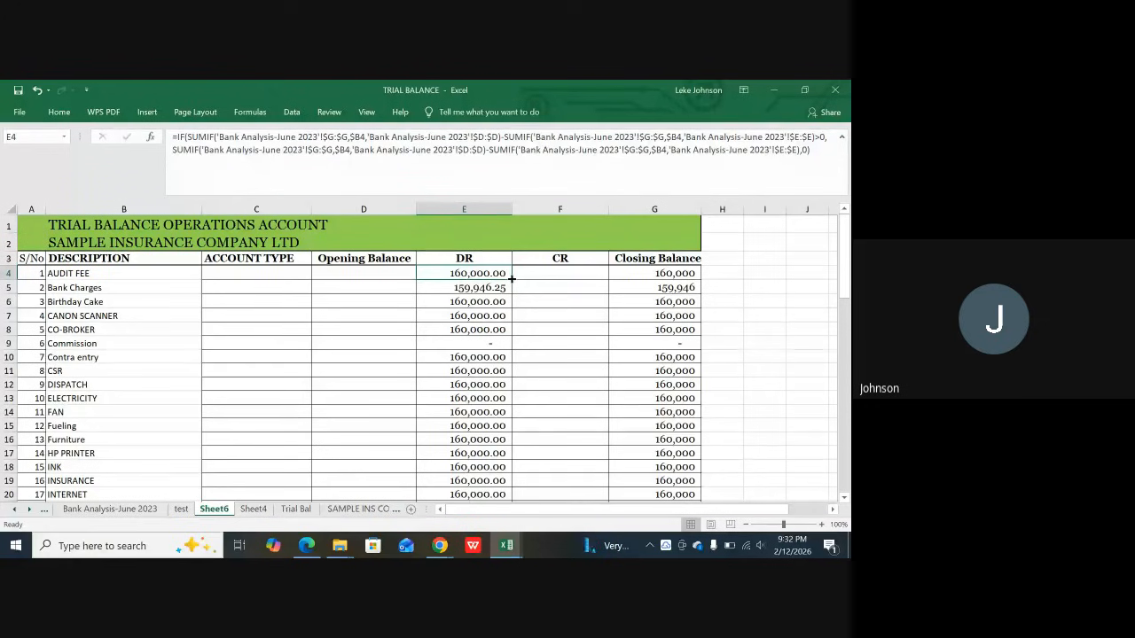
double_click(510, 279)
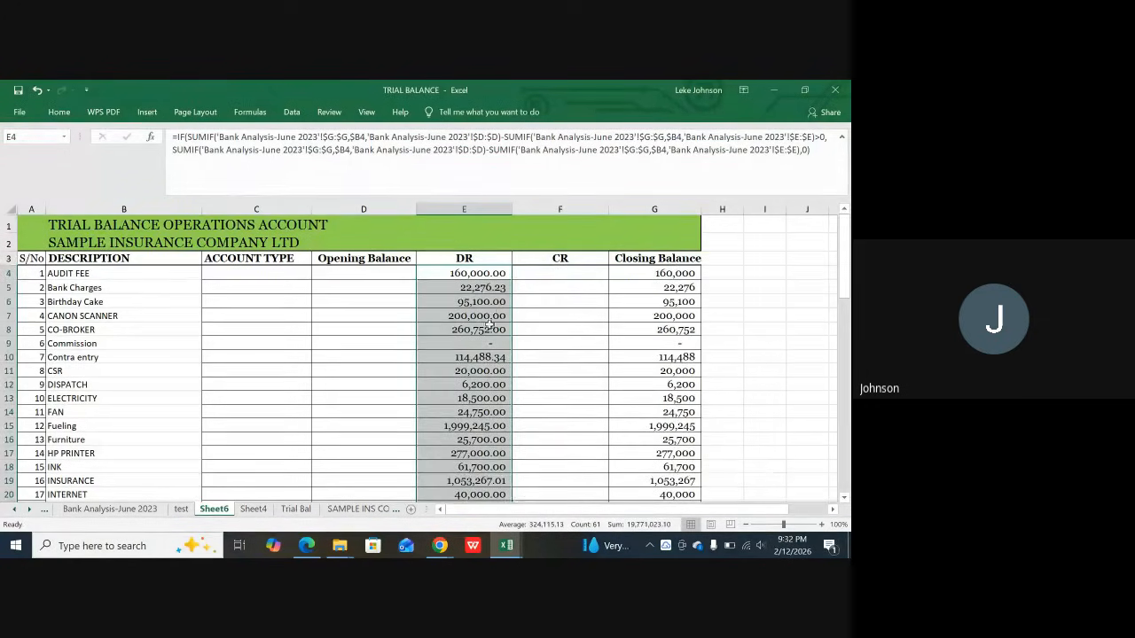
scroll(487, 365, "down", 13)
scroll(487, 365, "down", 4)
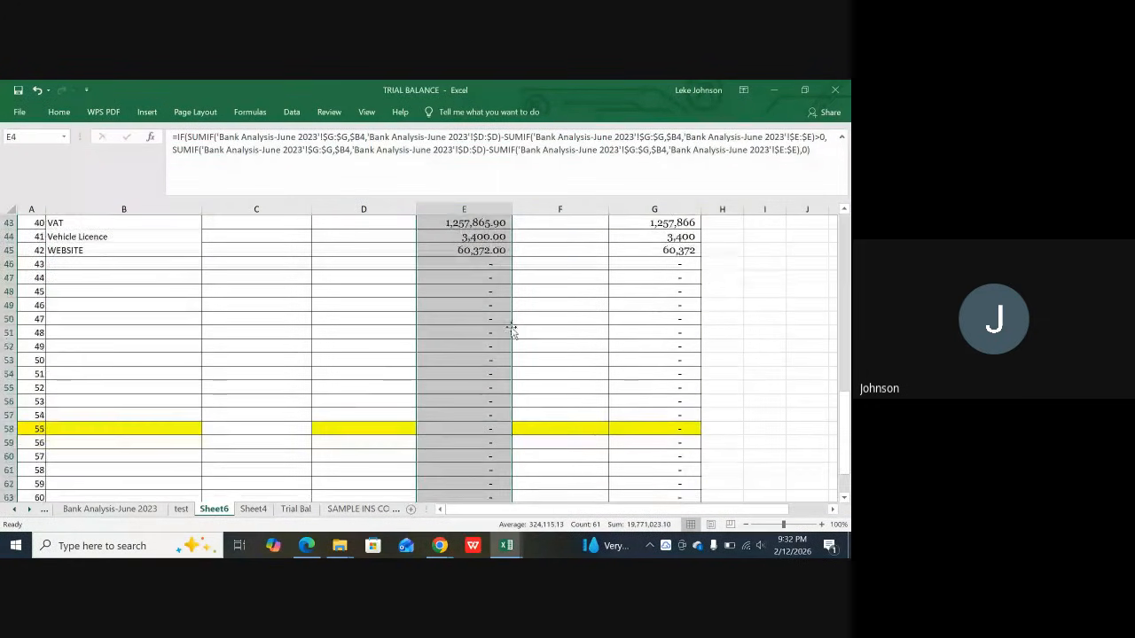
scroll(501, 327, "up", 6)
scroll(499, 321, "up", 11)
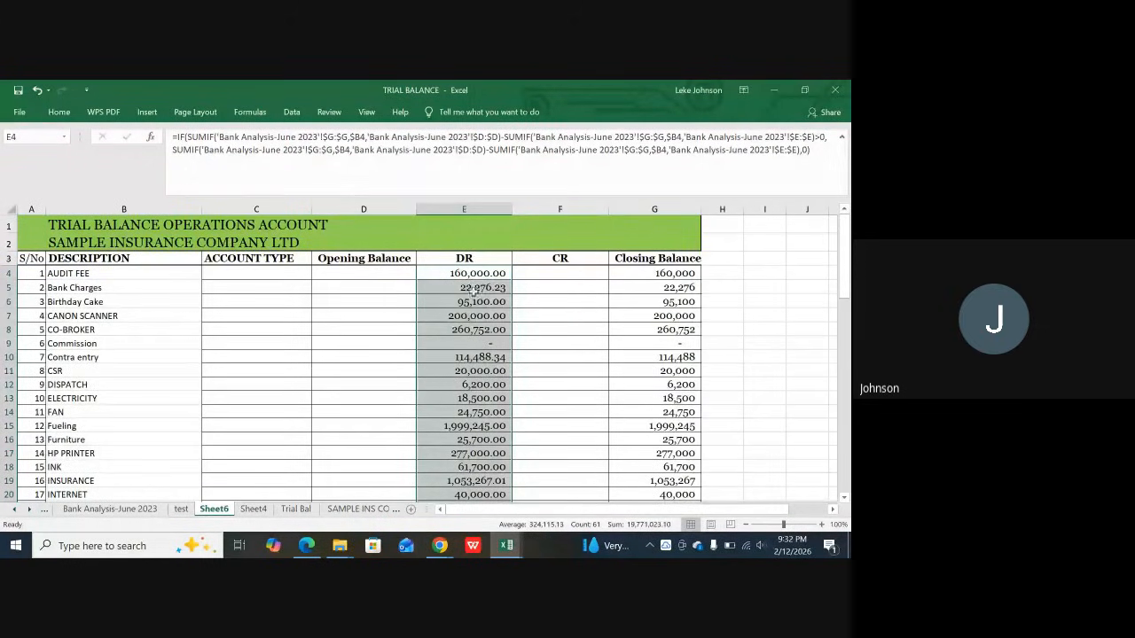
Step: Copy the DR formula from E4 into the CR cell F4
left_click(476, 275)
key("ctrl+c")
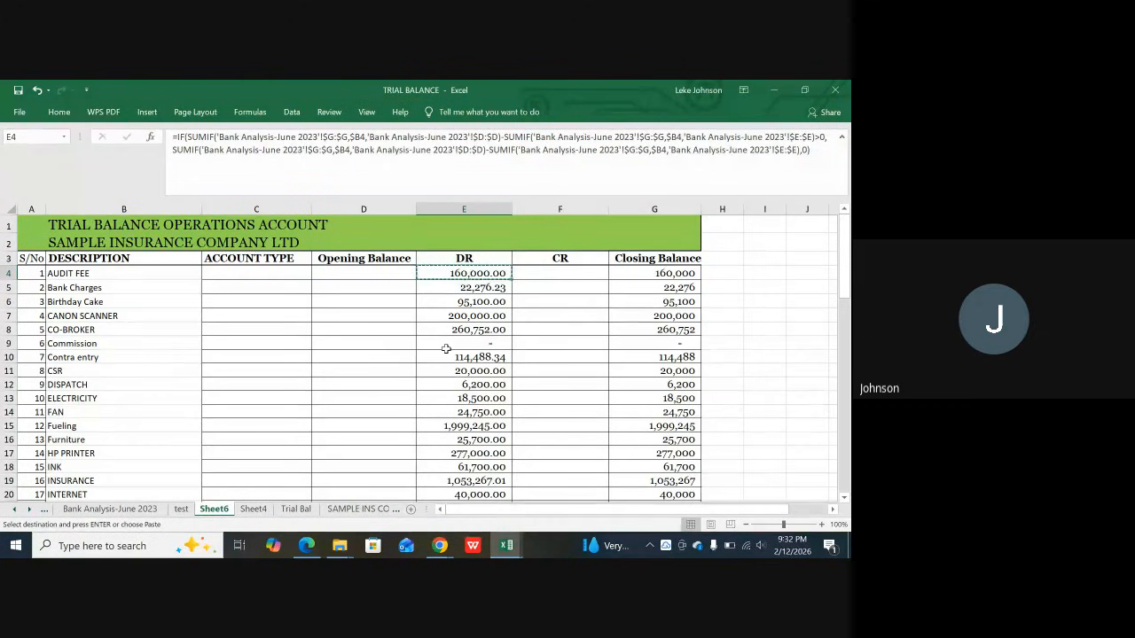
left_click(525, 272)
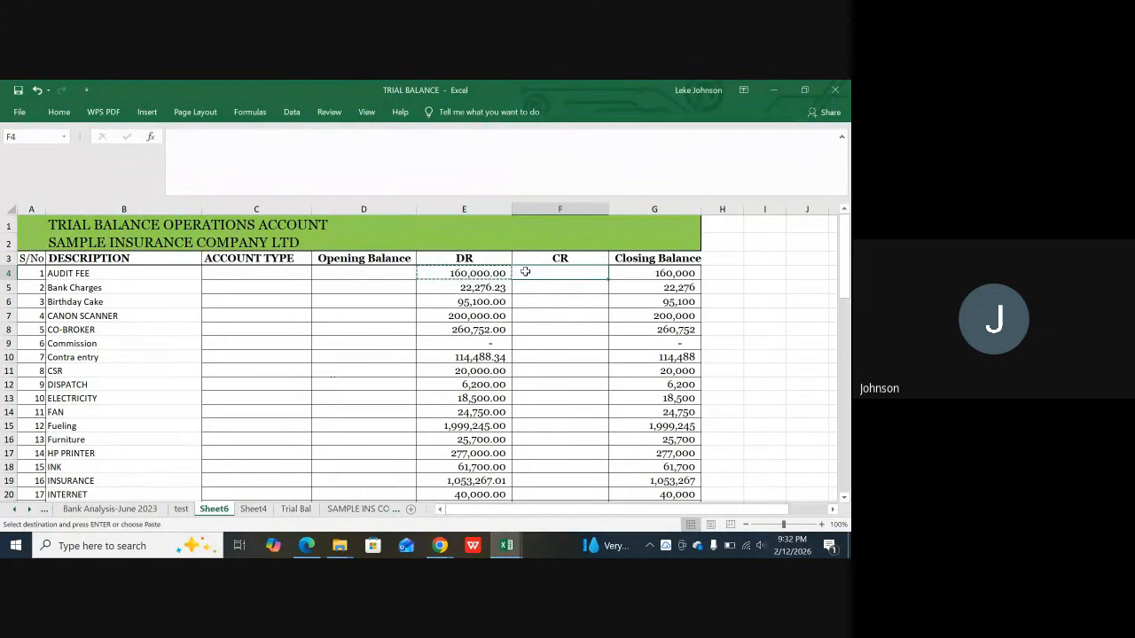
key("ctrl+v")
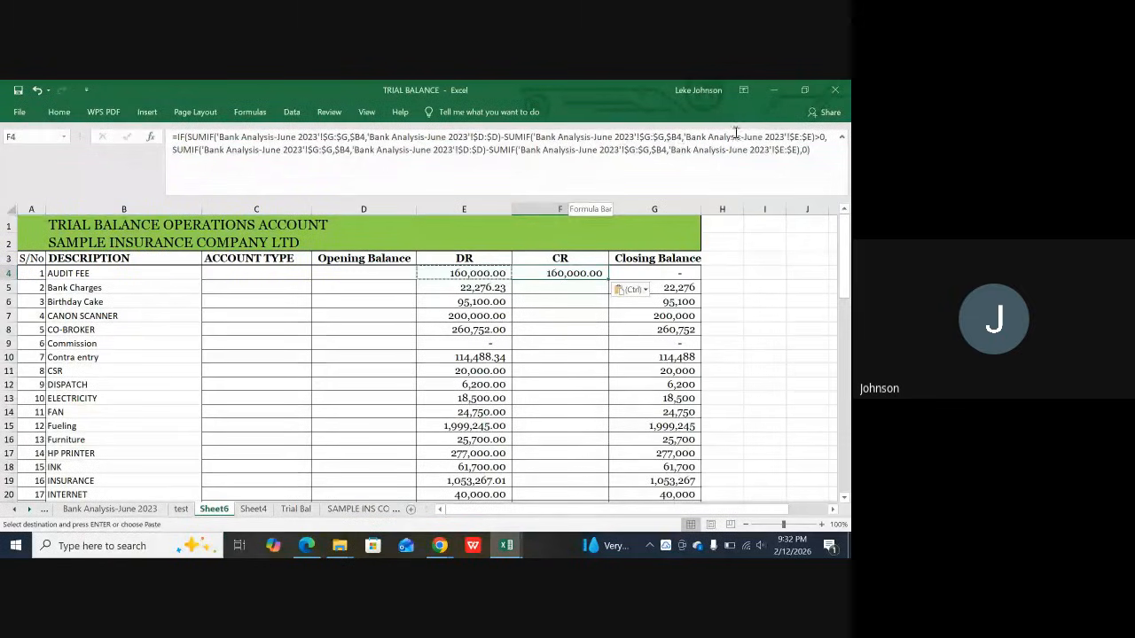
Step: Change the logical test in the F4 formula from >0 to <0
left_click(821, 136)
type(">")
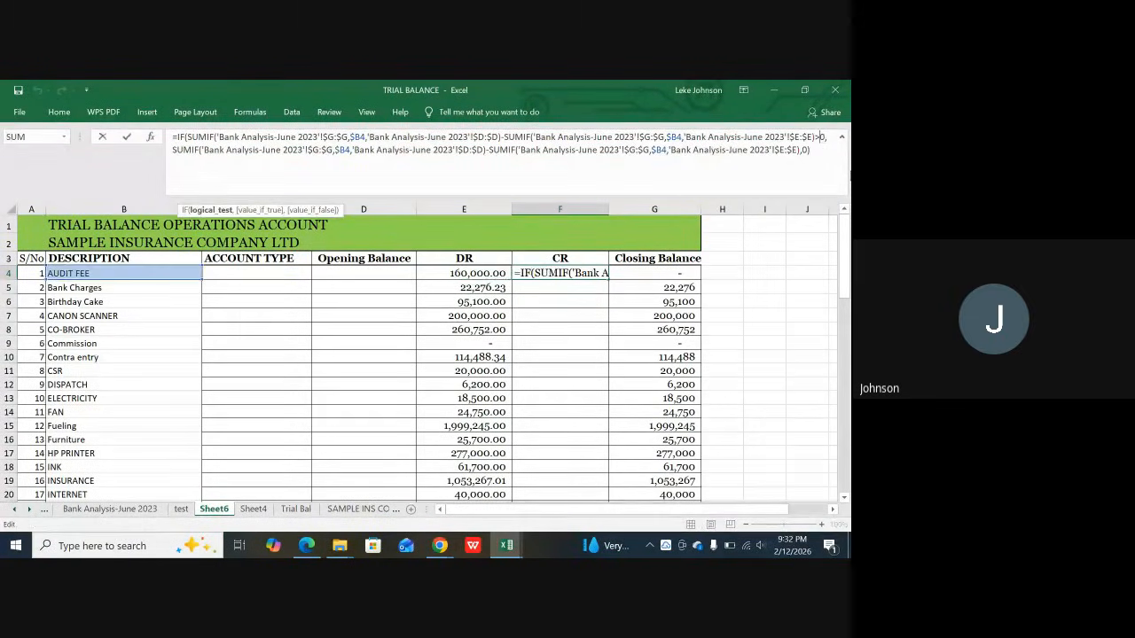
key("BackSpace")
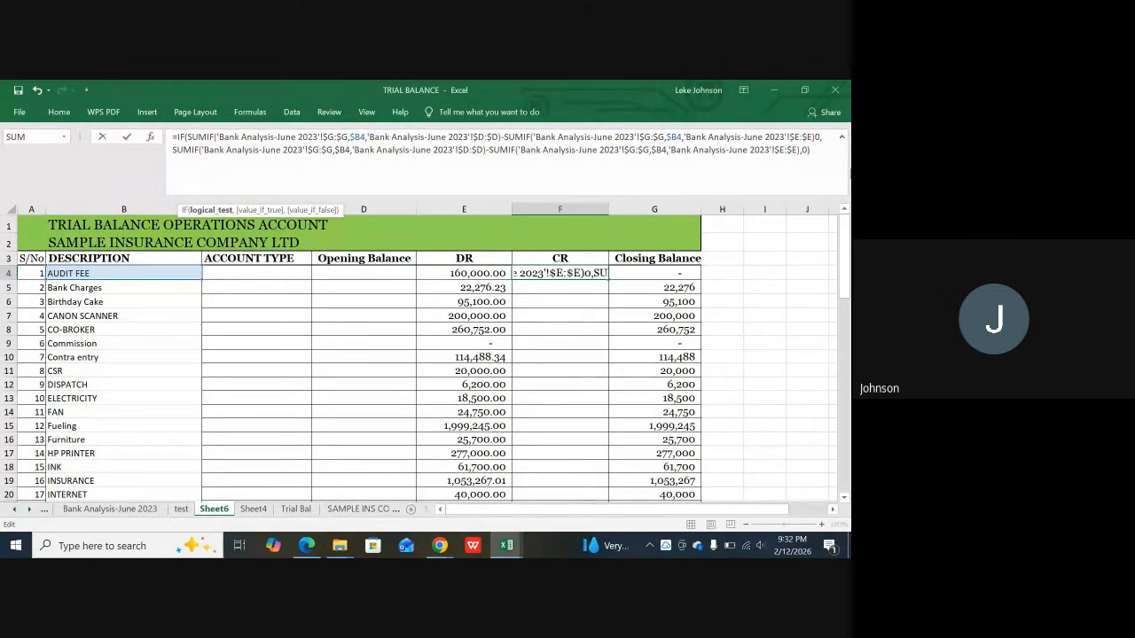
type("<")
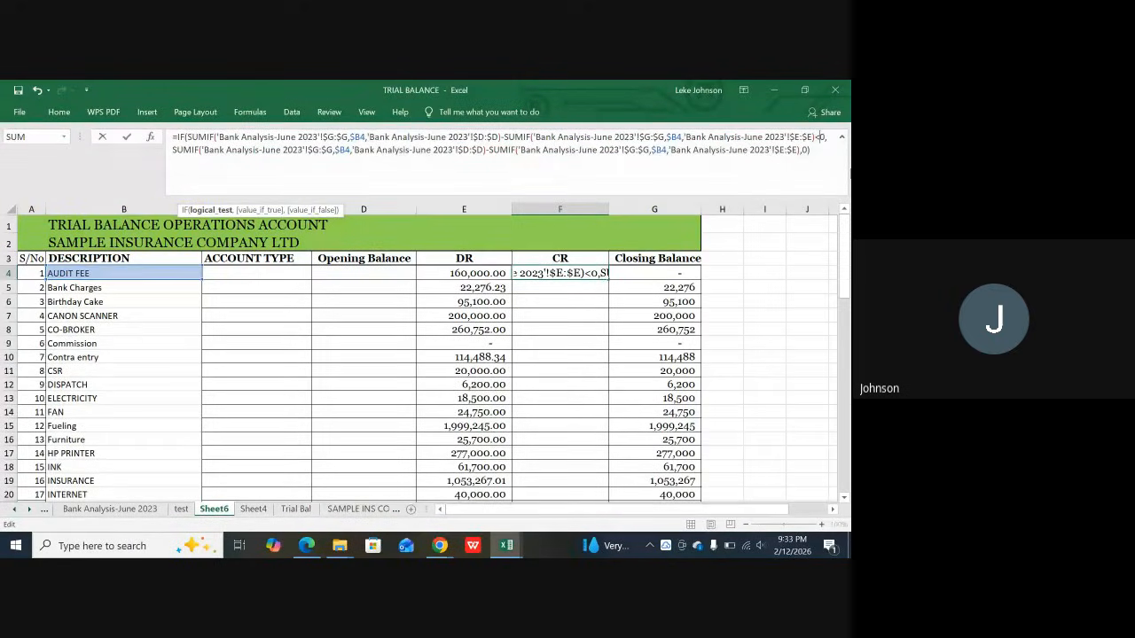
key("Return")
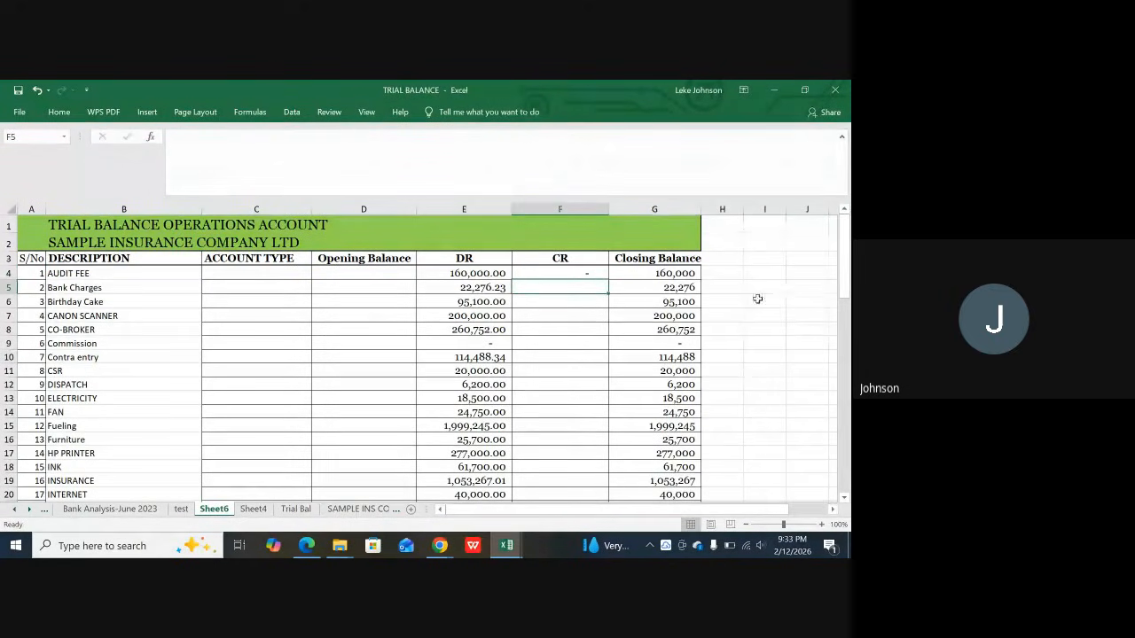
Step: Fill the F4 formula down the CR column and check the filled rows
left_click(600, 275)
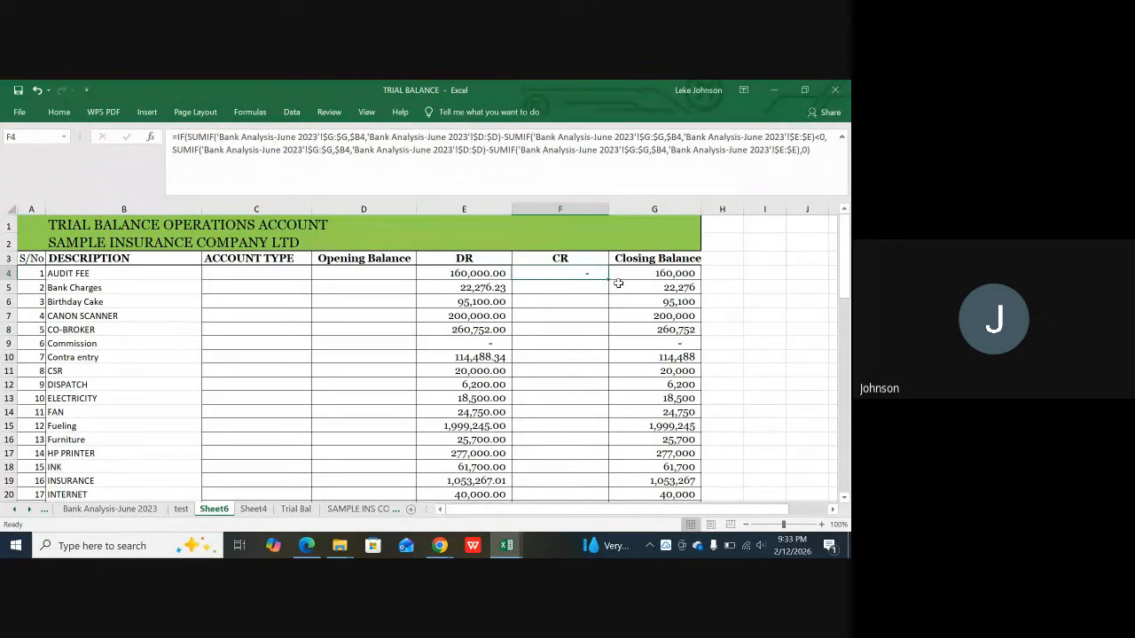
double_click(609, 279)
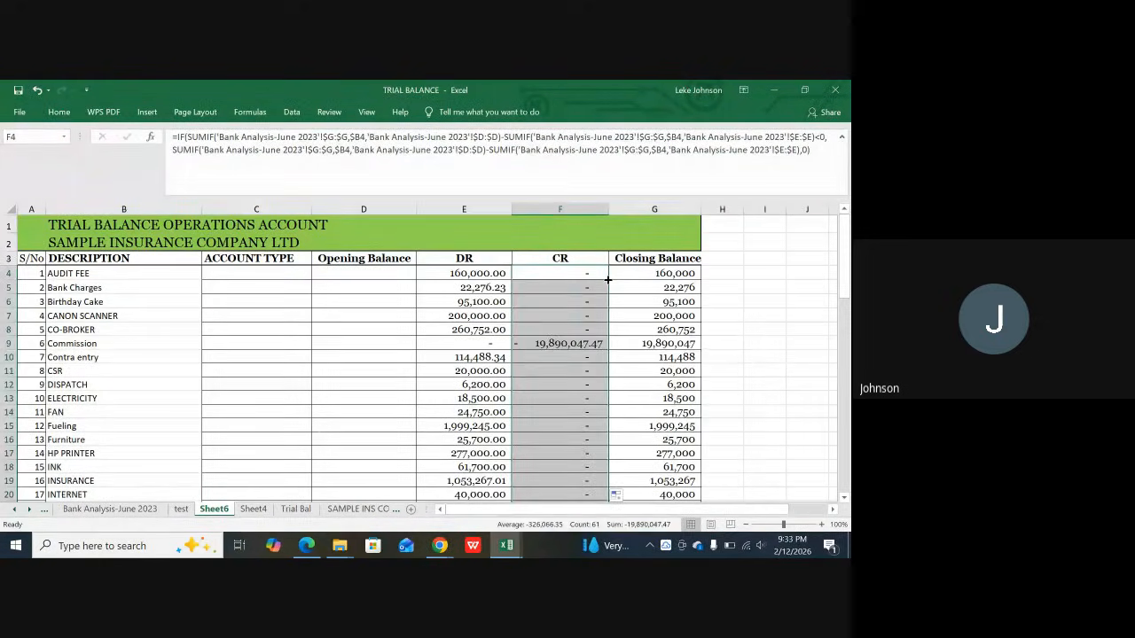
scroll(603, 329, "down", 12)
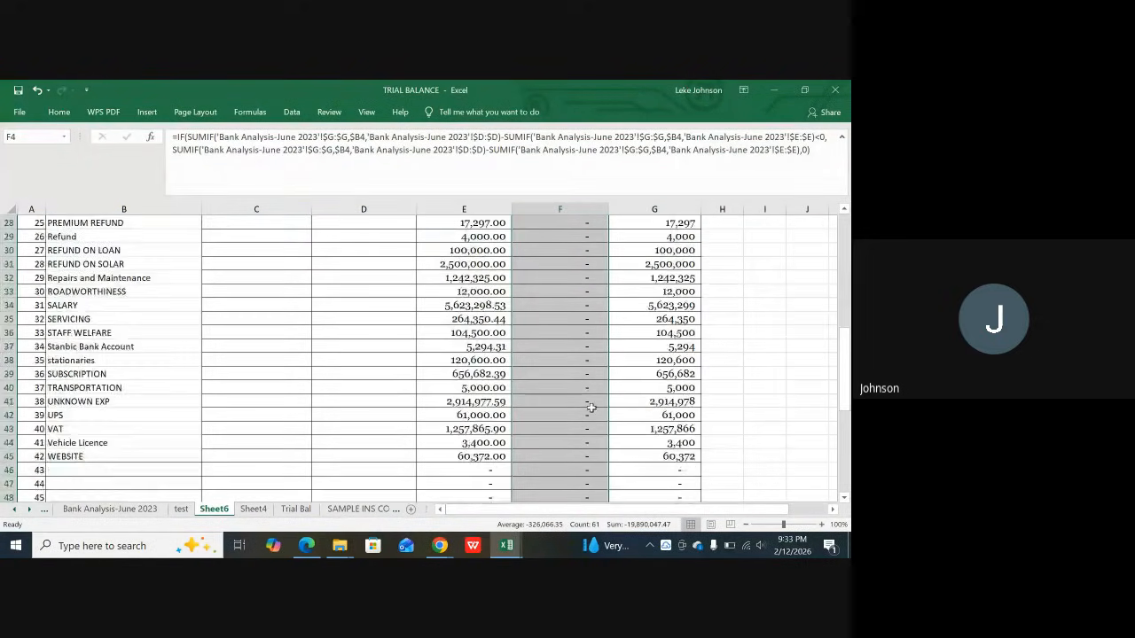
scroll(591, 407, "down", 4)
scroll(598, 387, "up", 4)
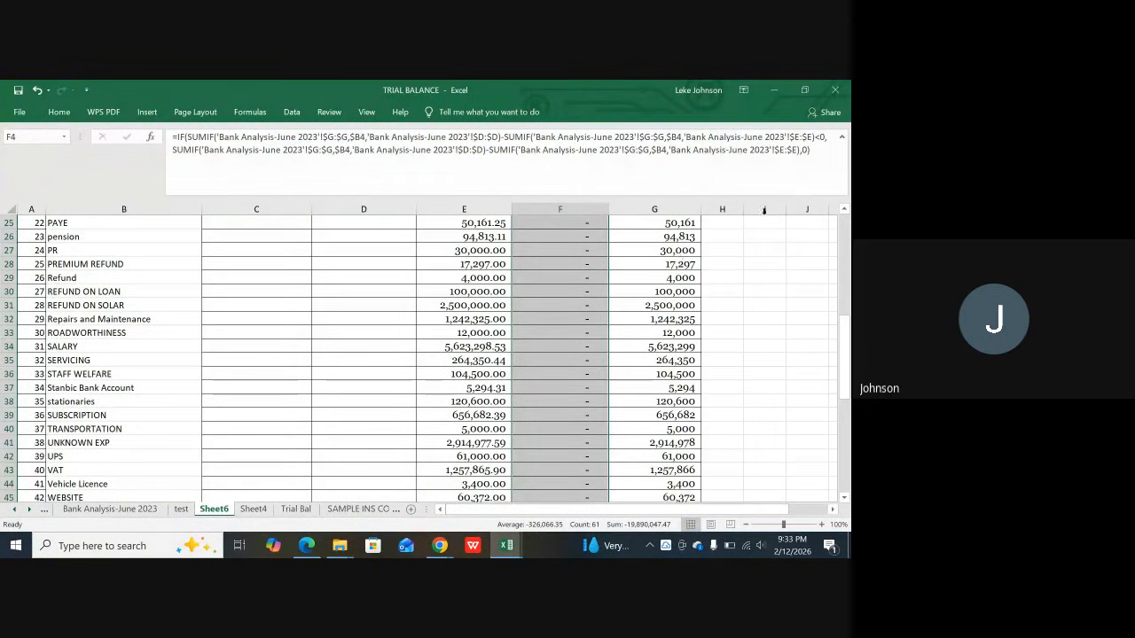
Step: Append *-1 to the F4 formula to reverse the sign of the credit amounts
left_click(810, 154)
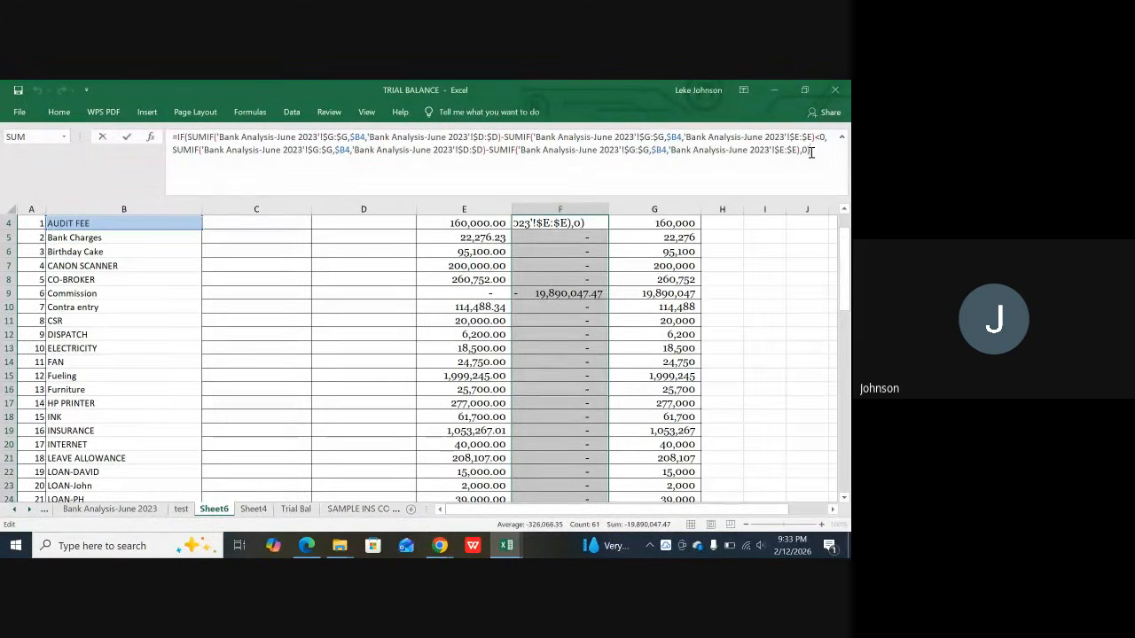
type("*-1")
key("Return")
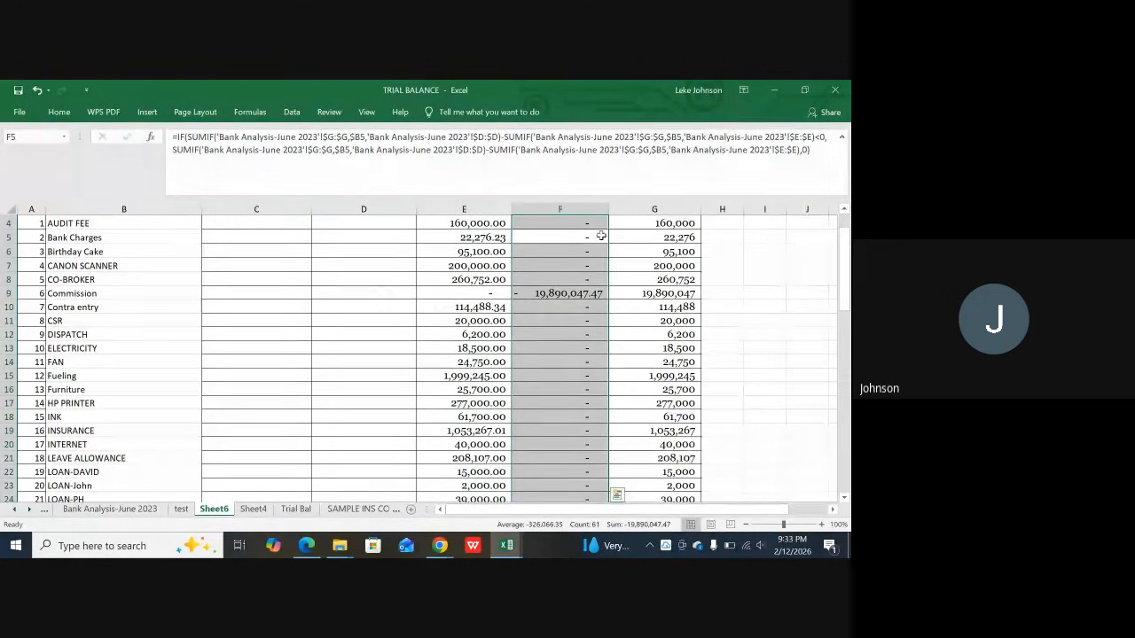
Step: Fill the sign-reversed F4 formula down the whole CR column and review the results
left_click(588, 223)
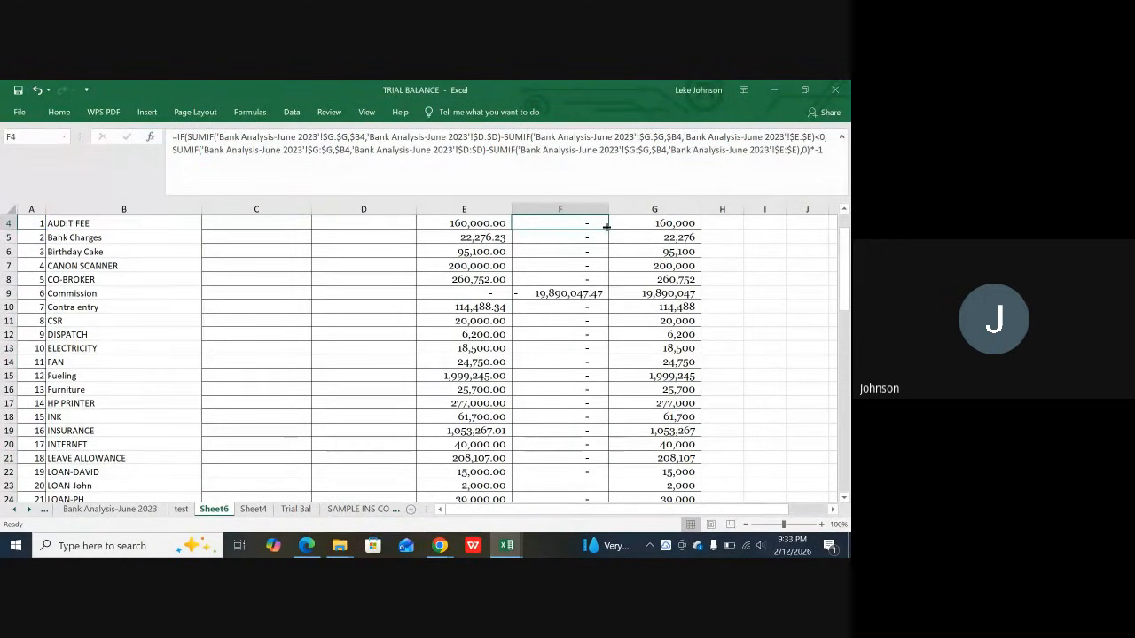
double_click(606, 227)
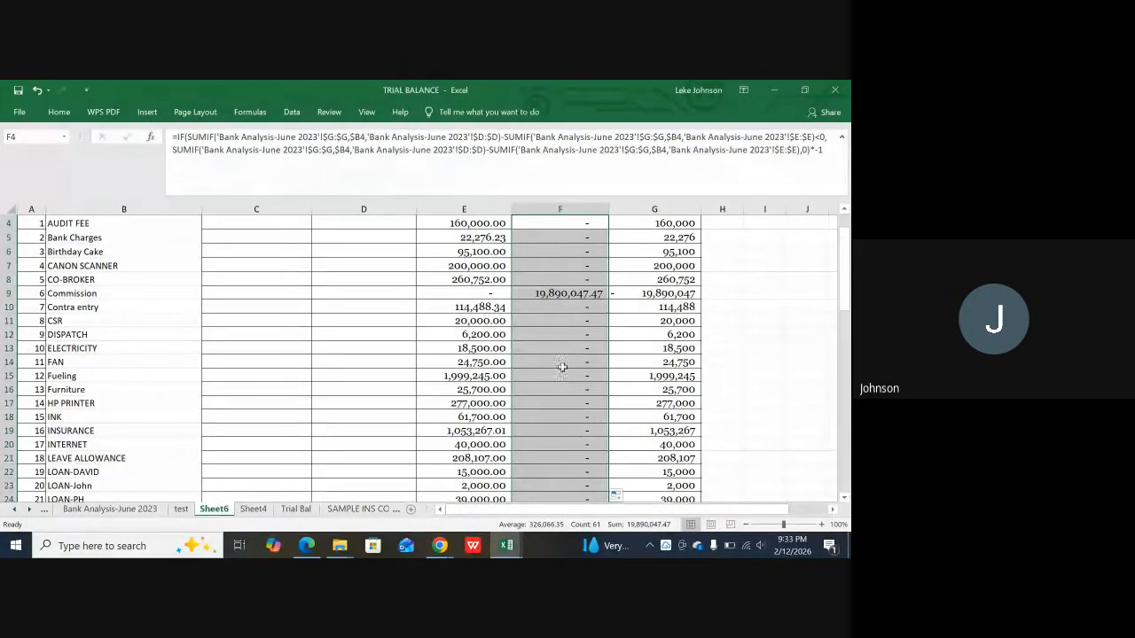
scroll(568, 381, "down", 2)
left_click(753, 328)
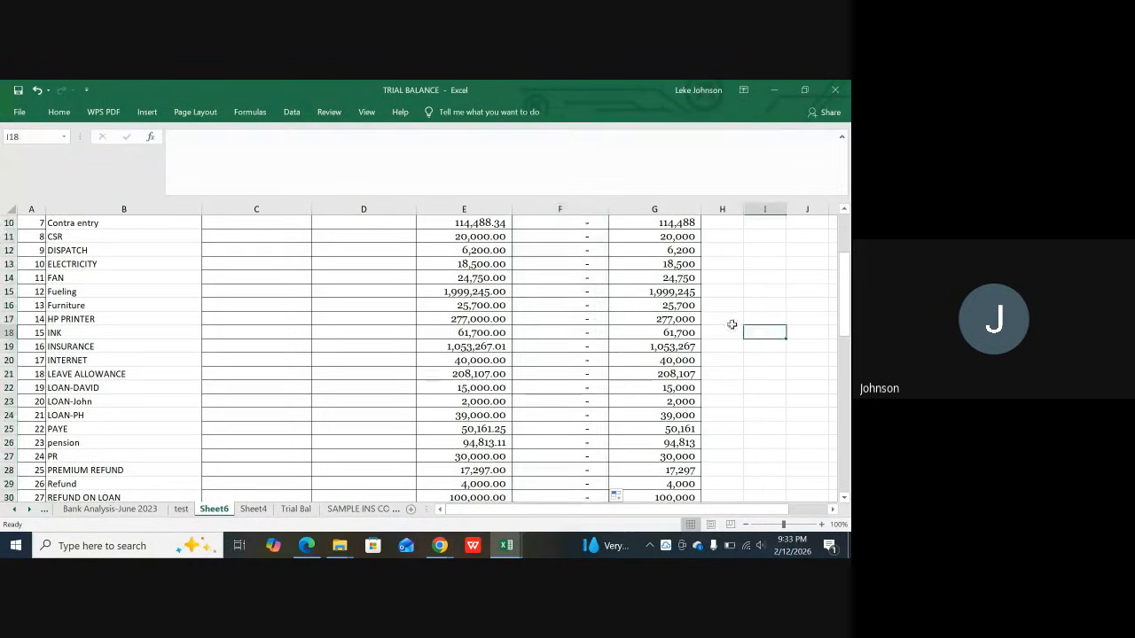
scroll(588, 328, "up", 2)
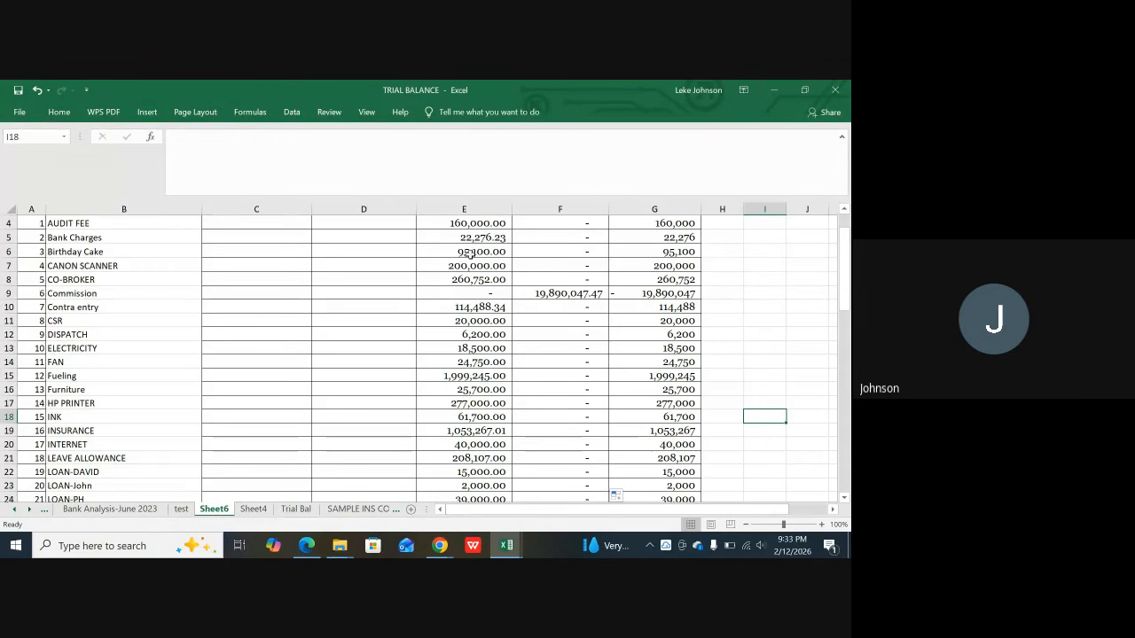
left_click(554, 227)
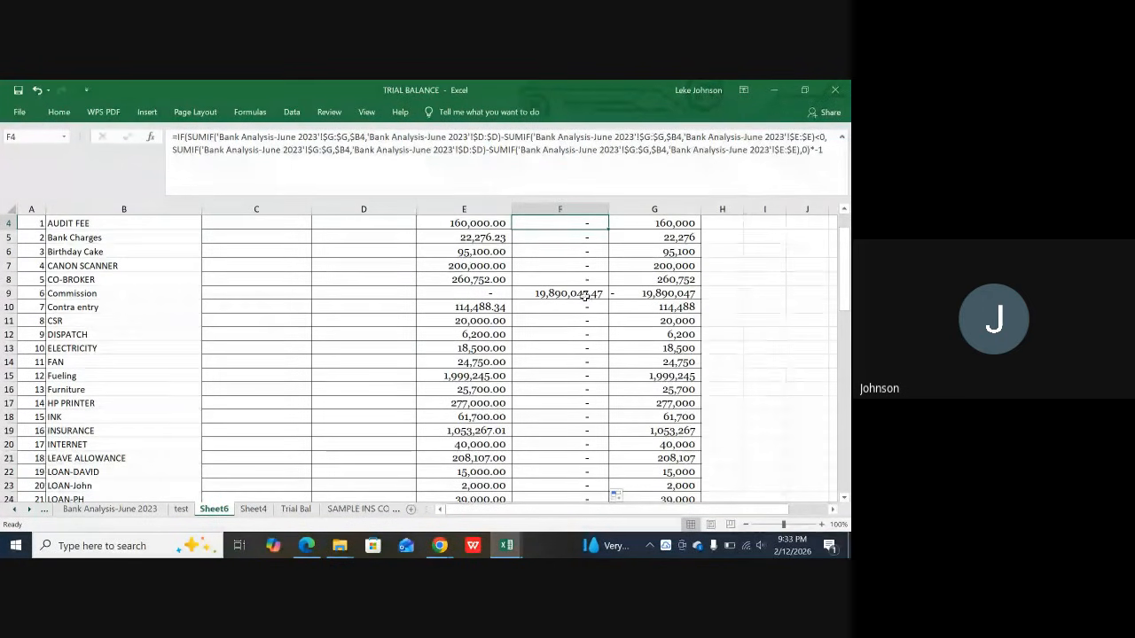
Step: Check the CR formula on the Commission row and review the filled CR column down to the blank rows
scroll(562, 340, "down", 2)
scroll(564, 337, "up", 2)
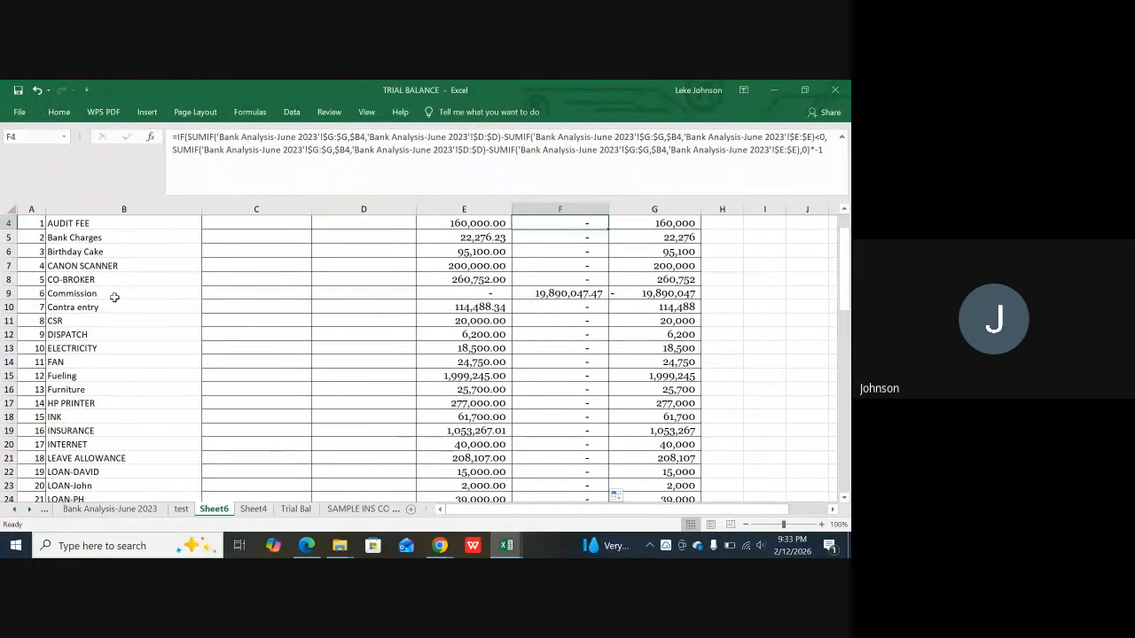
left_click(578, 295)
scroll(577, 324, "down", 13)
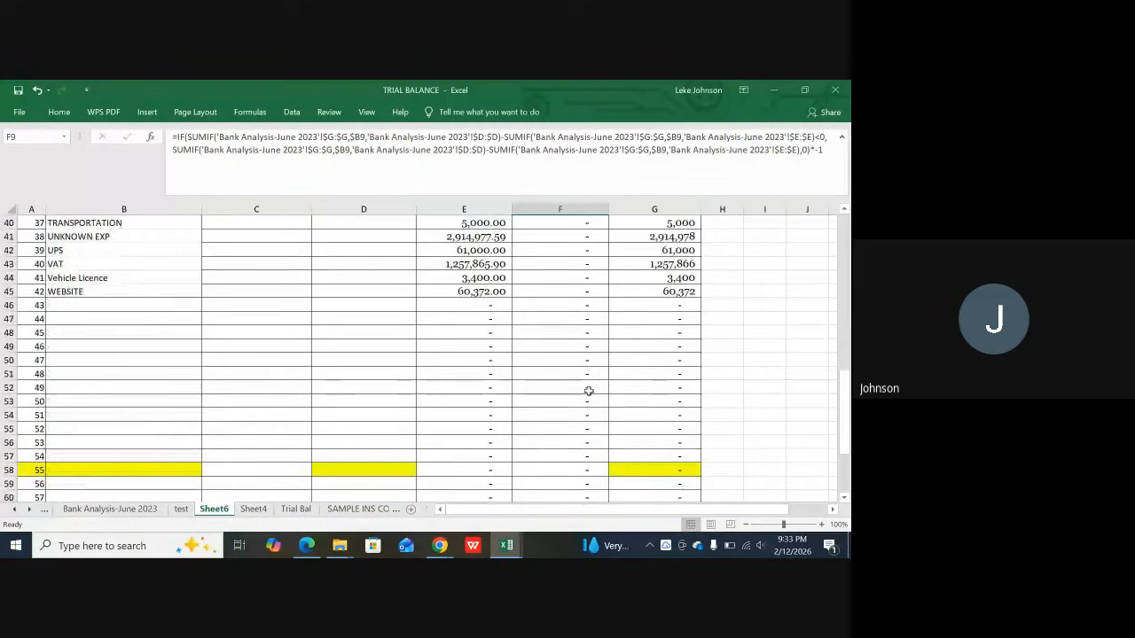
scroll(588, 391, "up", 13)
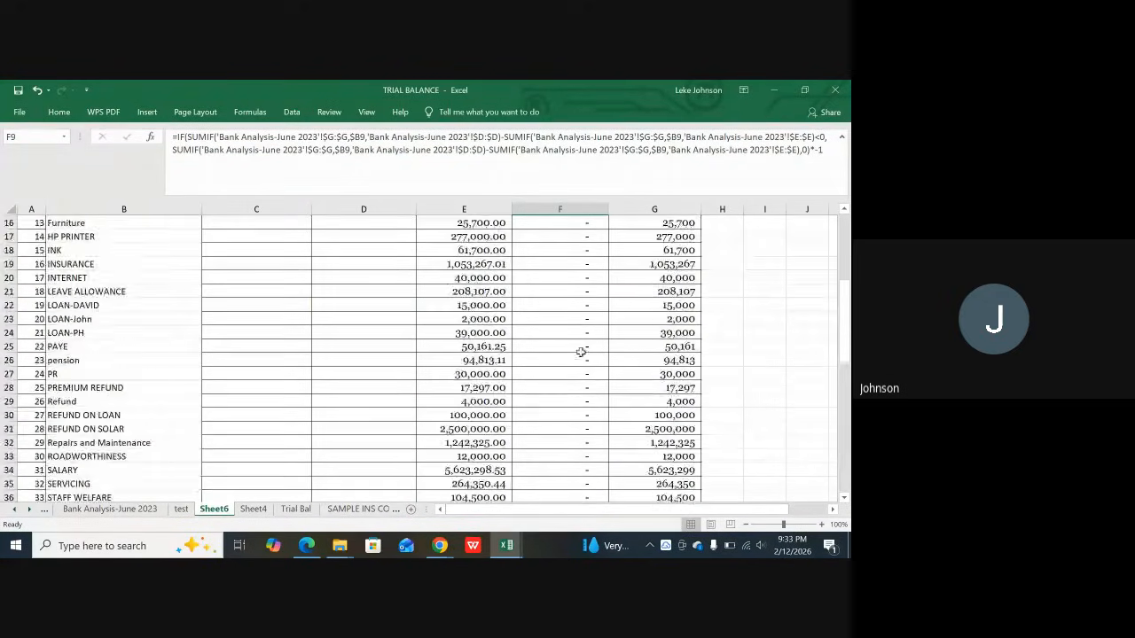
scroll(592, 357, "up", 1)
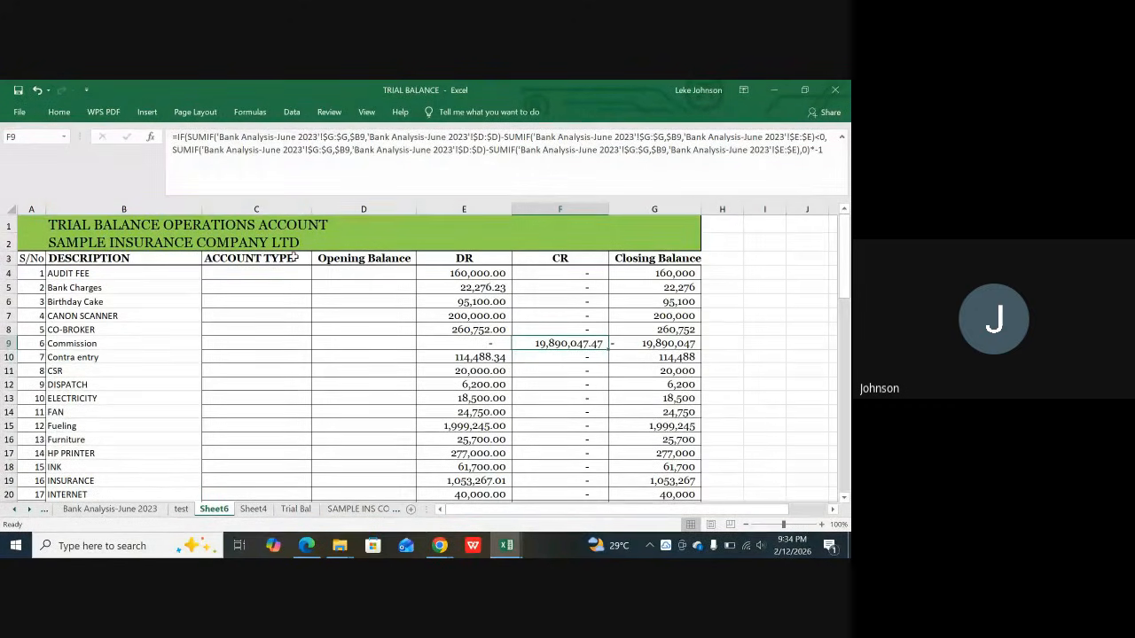
Step: Inspect the empty ACCOUNT TYPE column and the DR formulas for AUDIT FEE and CANON SCANNER
left_click(252, 271)
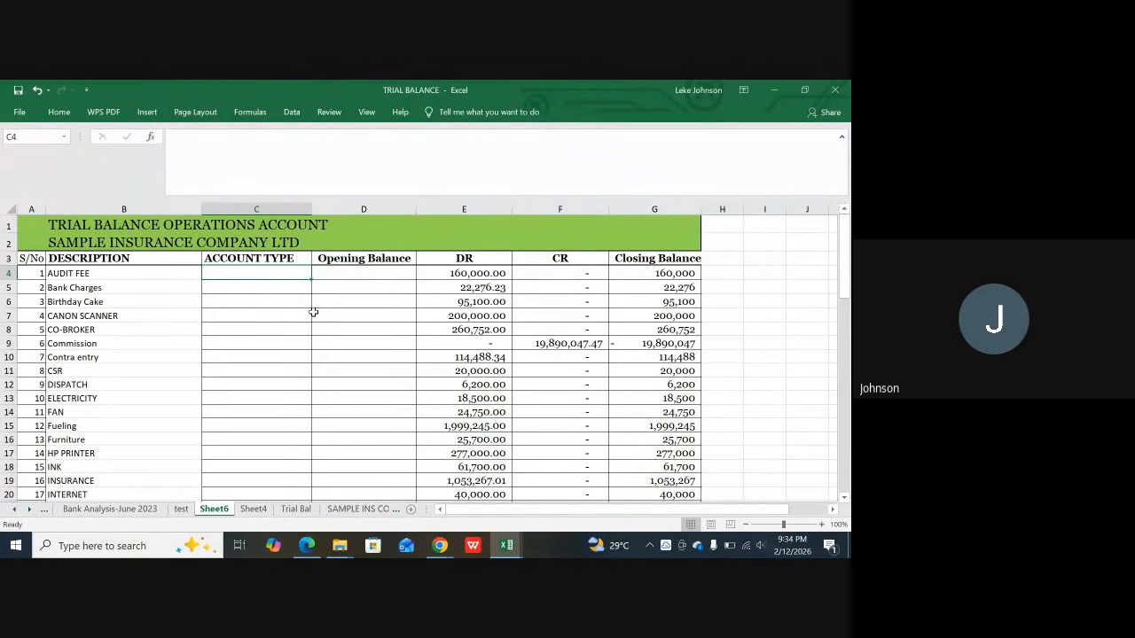
scroll(515, 305, "down", 1)
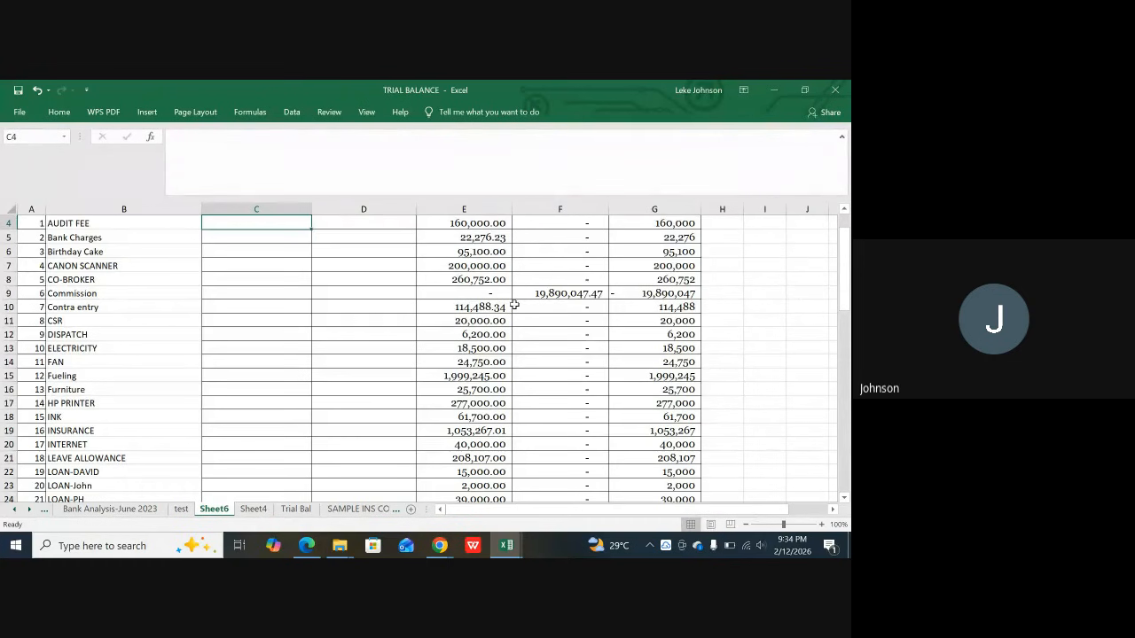
scroll(514, 305, "up", 1)
left_click(471, 274)
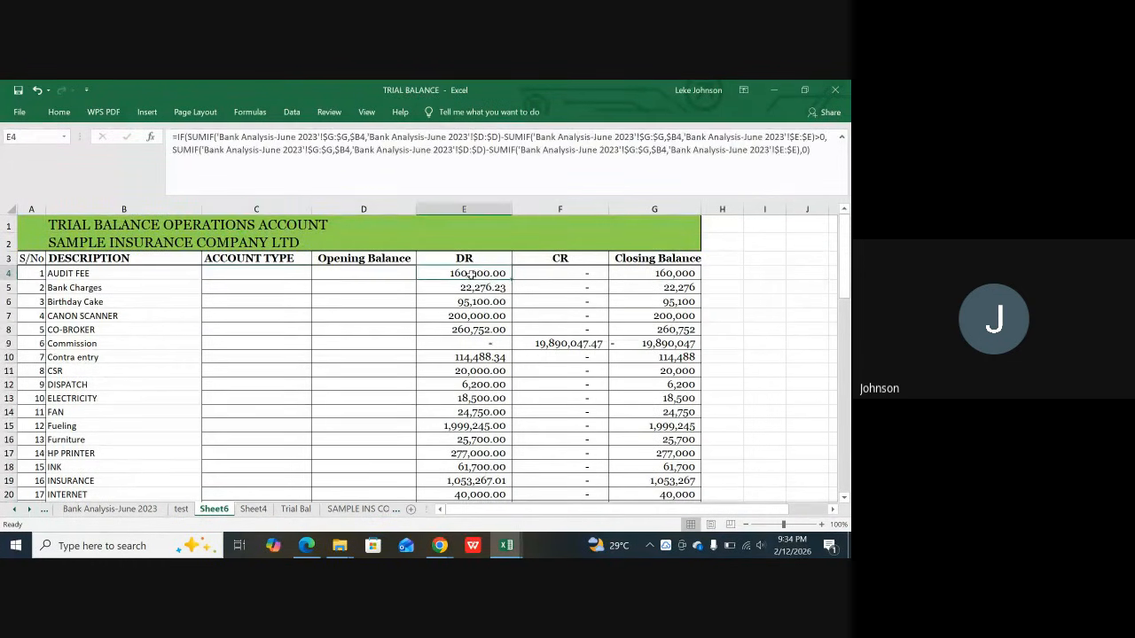
left_click(523, 284)
left_click(484, 318)
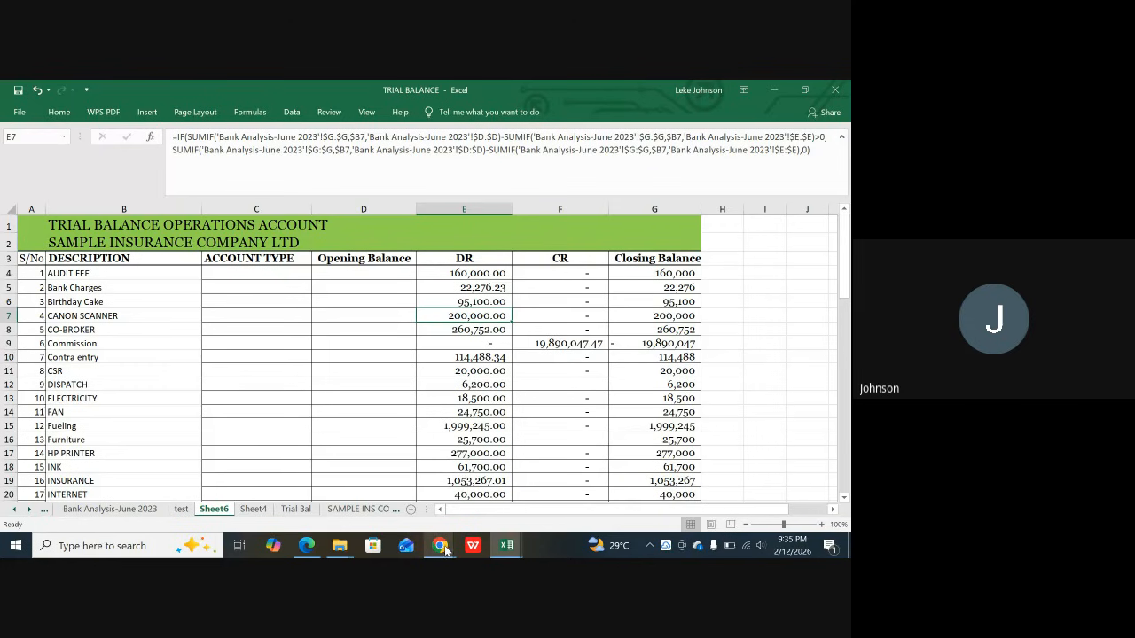
Step: Find the Stanbic Bank Account row in the trial balance and inspect its DR formula
scroll(297, 443, "down", 6)
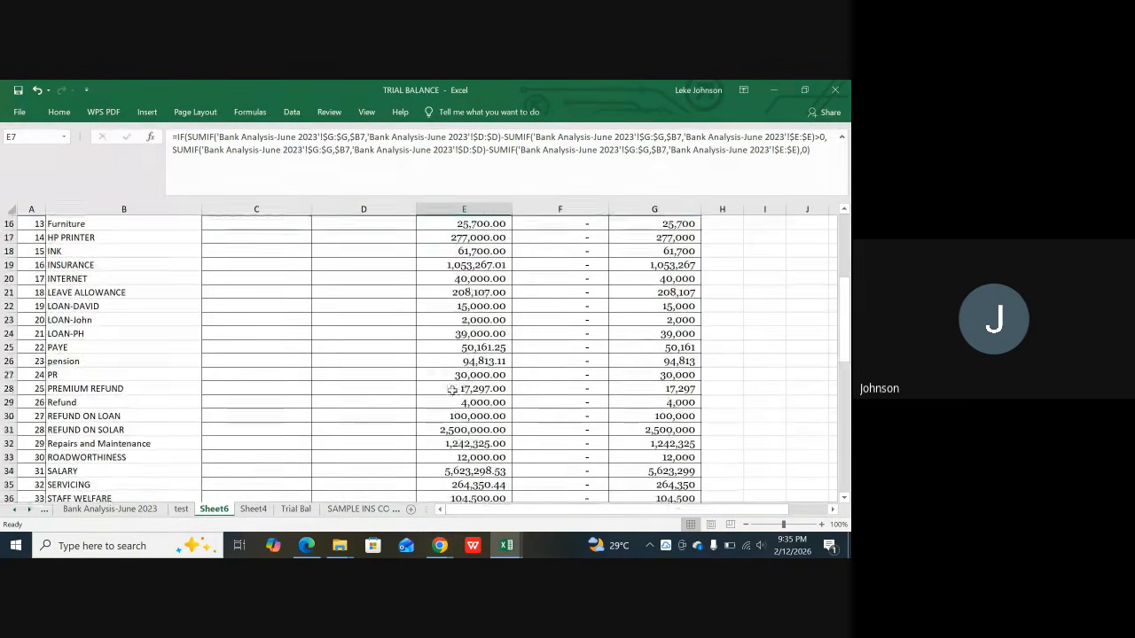
scroll(266, 447, "down", 1)
scroll(177, 444, "down", 1)
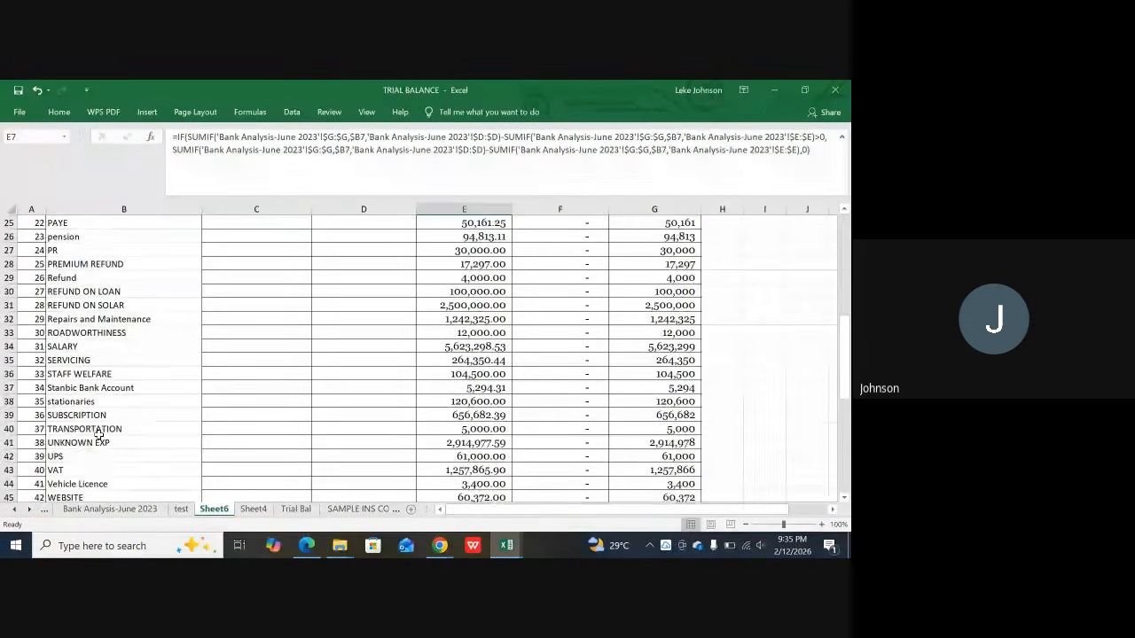
left_click(77, 390)
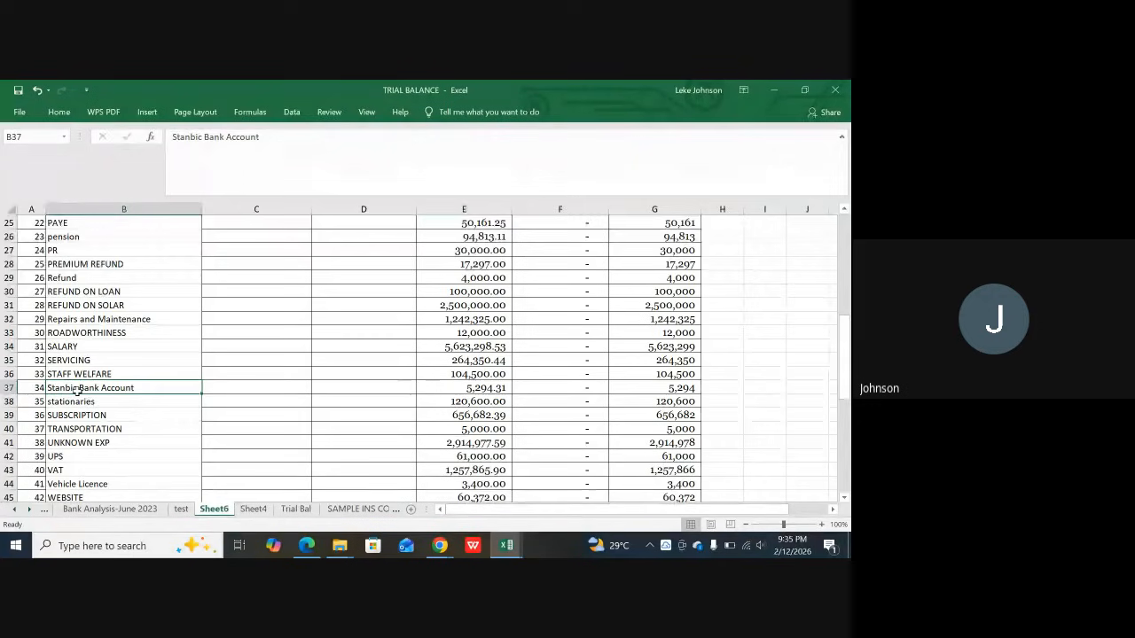
left_click(483, 388)
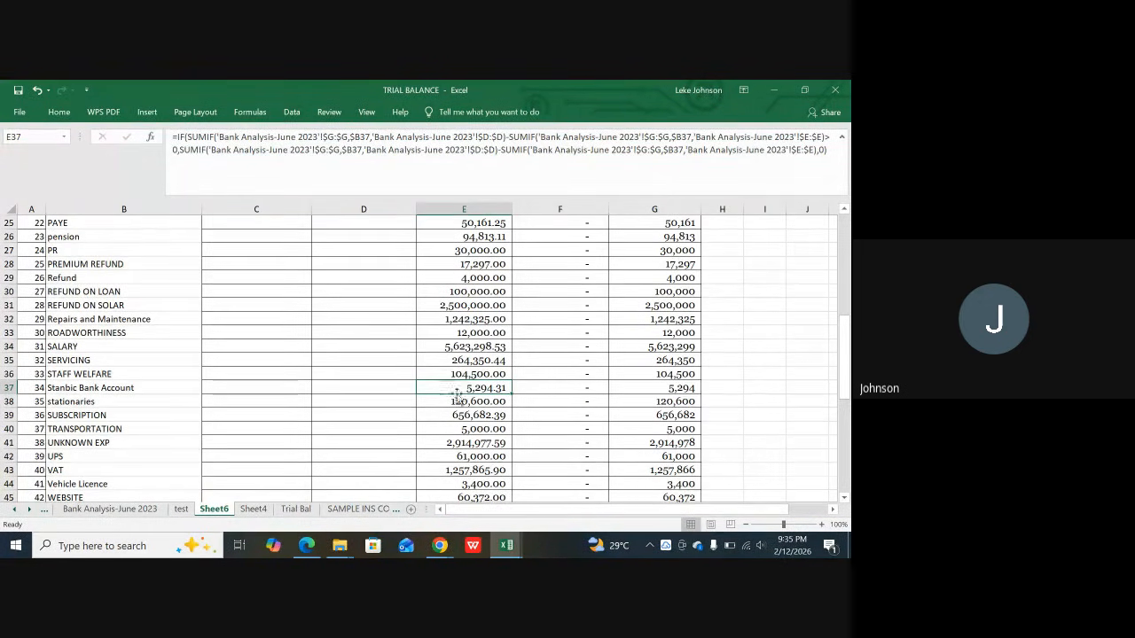
Step: Skim the entries on the Bank Analysis-June 2023 sheet and sort them by NARRATION from A to Z
left_click(108, 510)
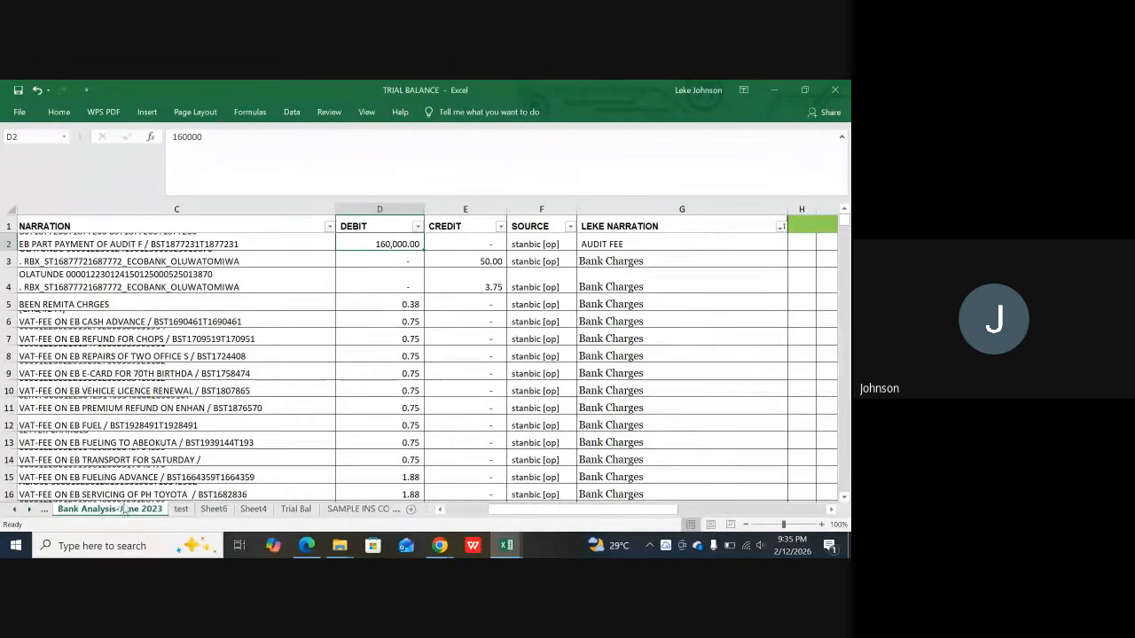
scroll(299, 489, "down", 2)
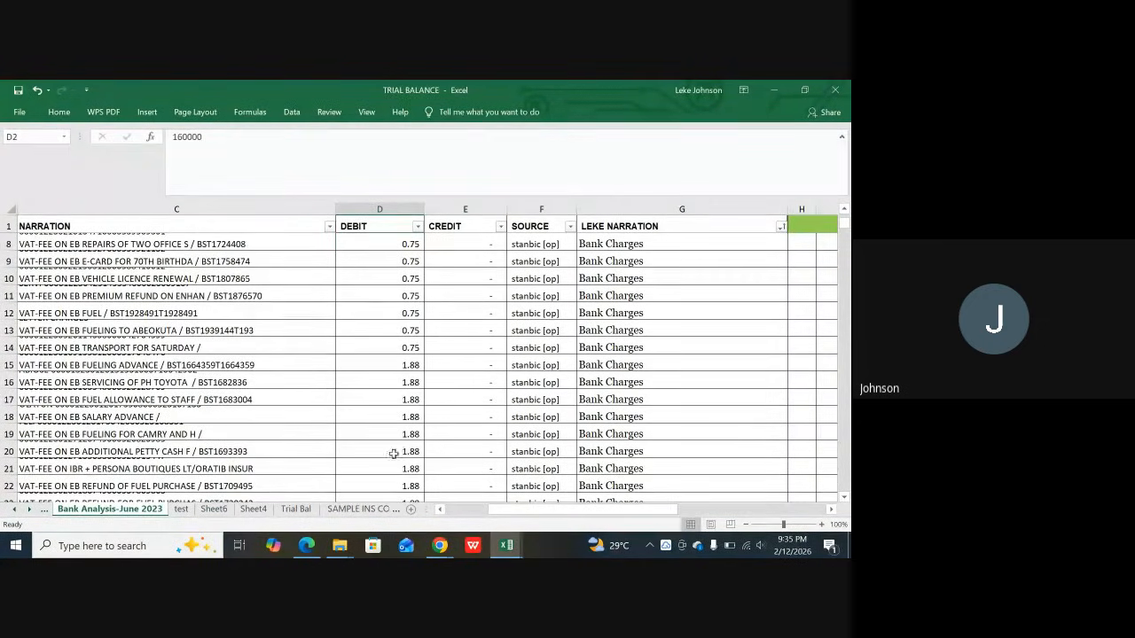
scroll(393, 453, "down", 6)
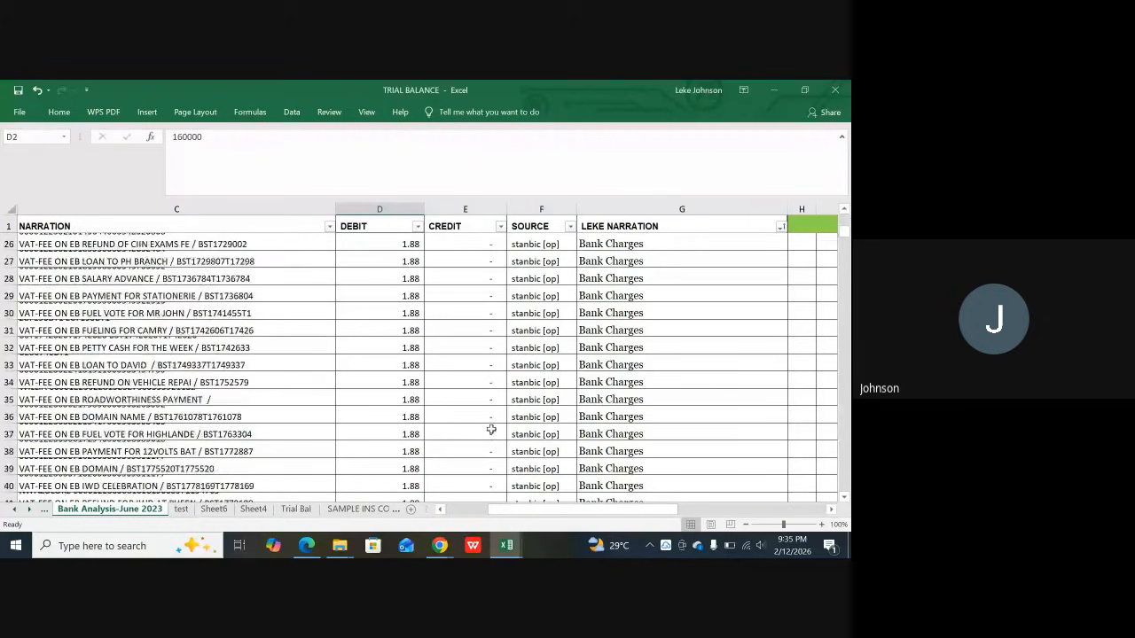
scroll(491, 429, "up", 8)
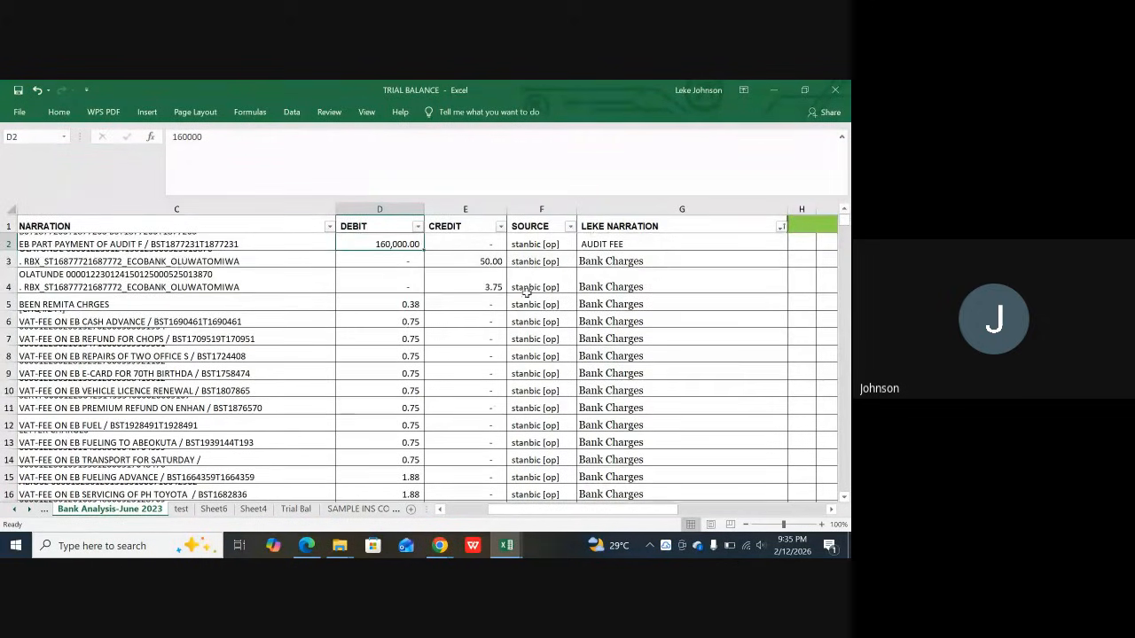
left_click(329, 228)
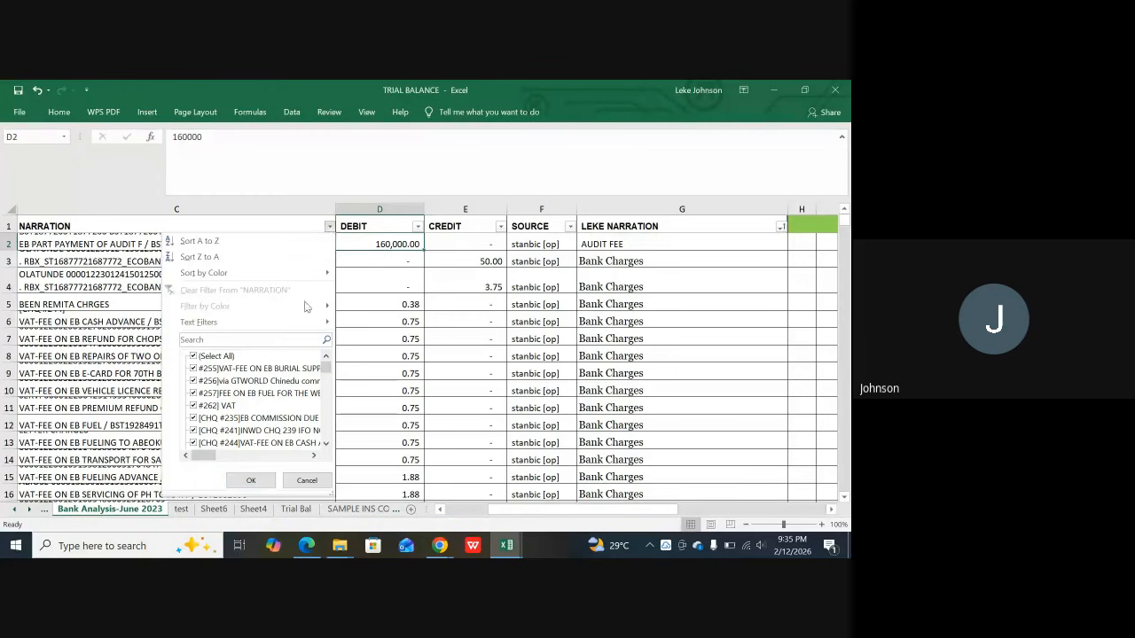
left_click(207, 242)
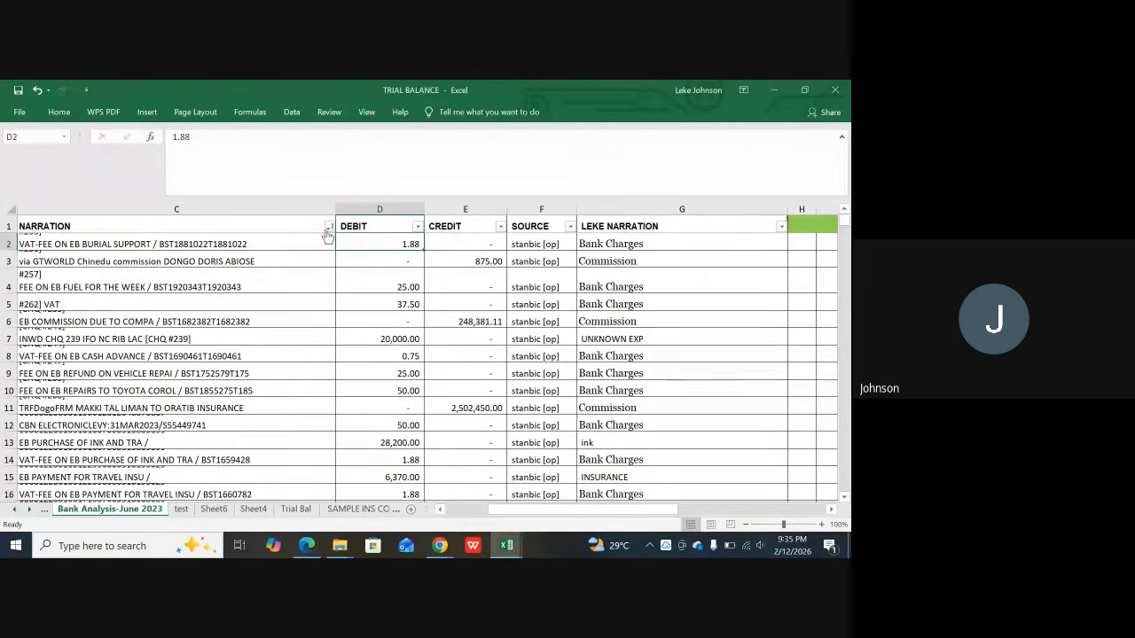
Step: Filter the NARRATION column with the search term "opening" and select the credit amount of the Opening Balance entry
scroll(100, 293, "down", 3)
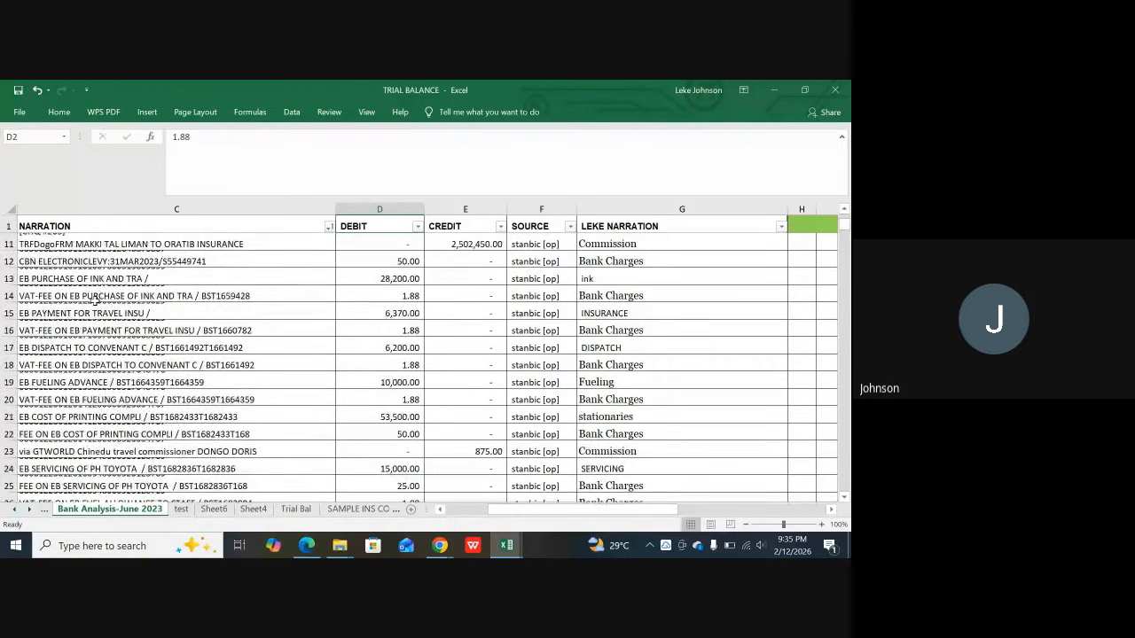
scroll(95, 298, "down", 8)
scroll(95, 298, "up", 4)
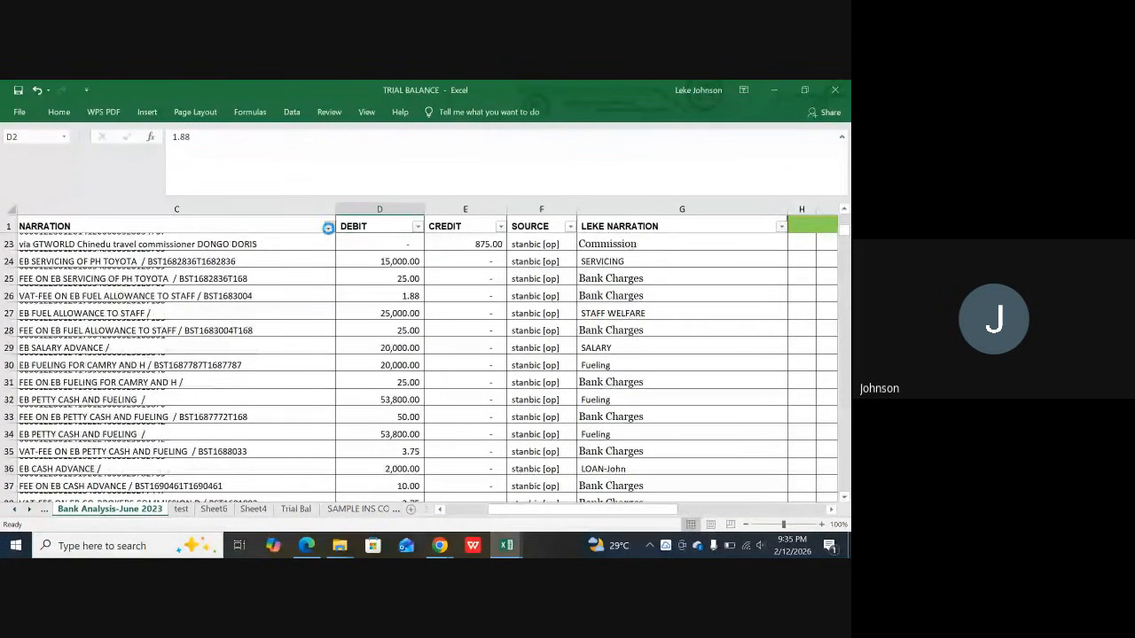
left_click(328, 227)
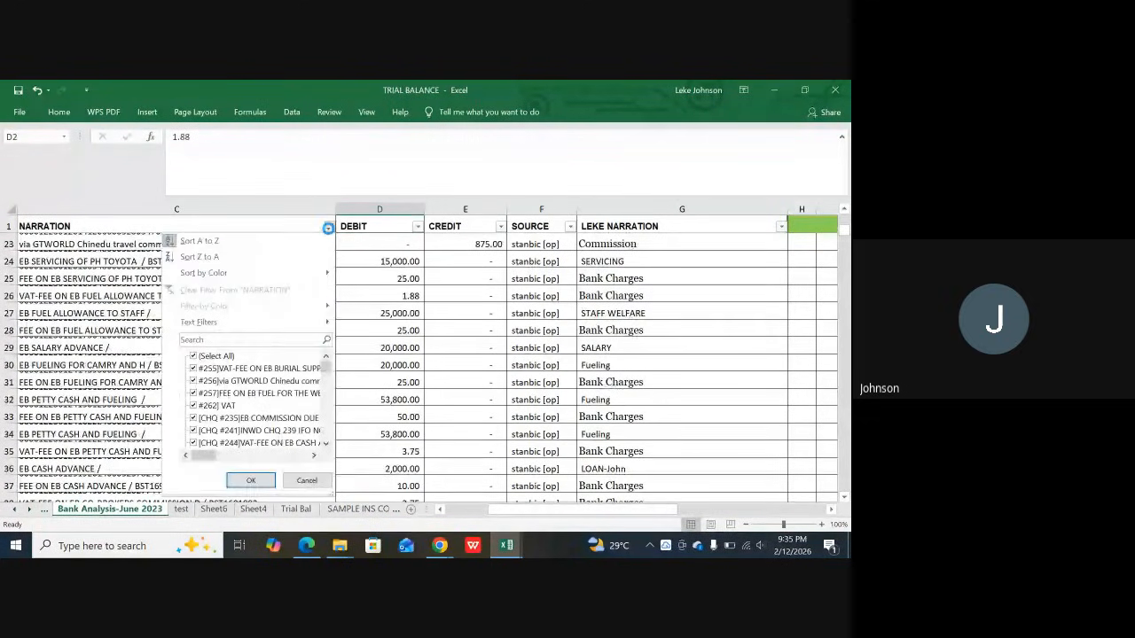
left_click(232, 340)
type("ope")
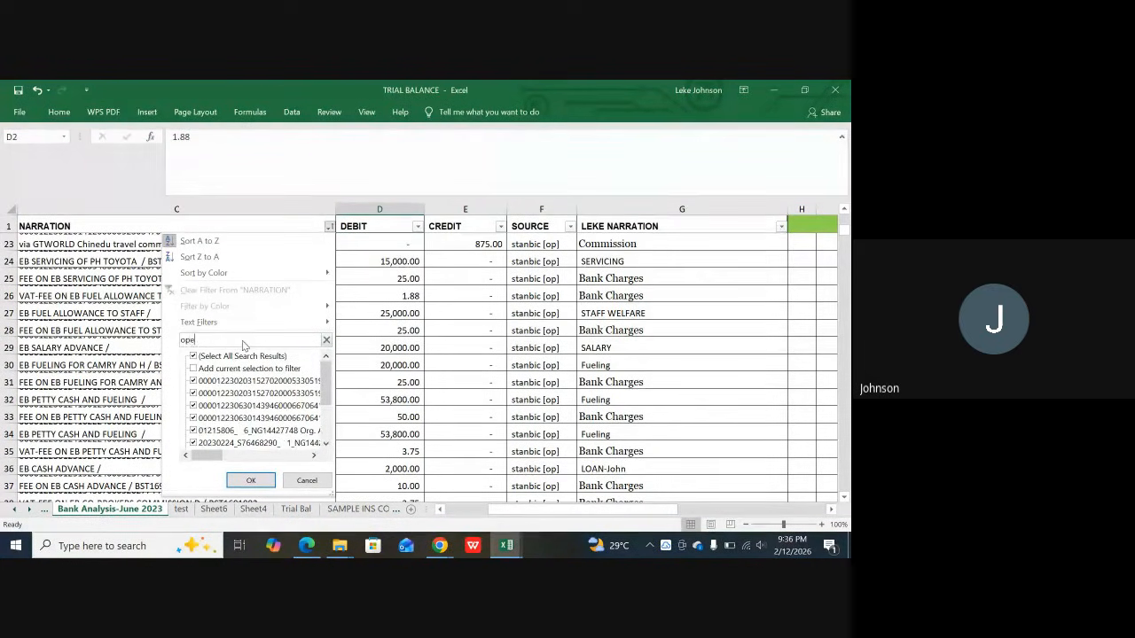
type("ning")
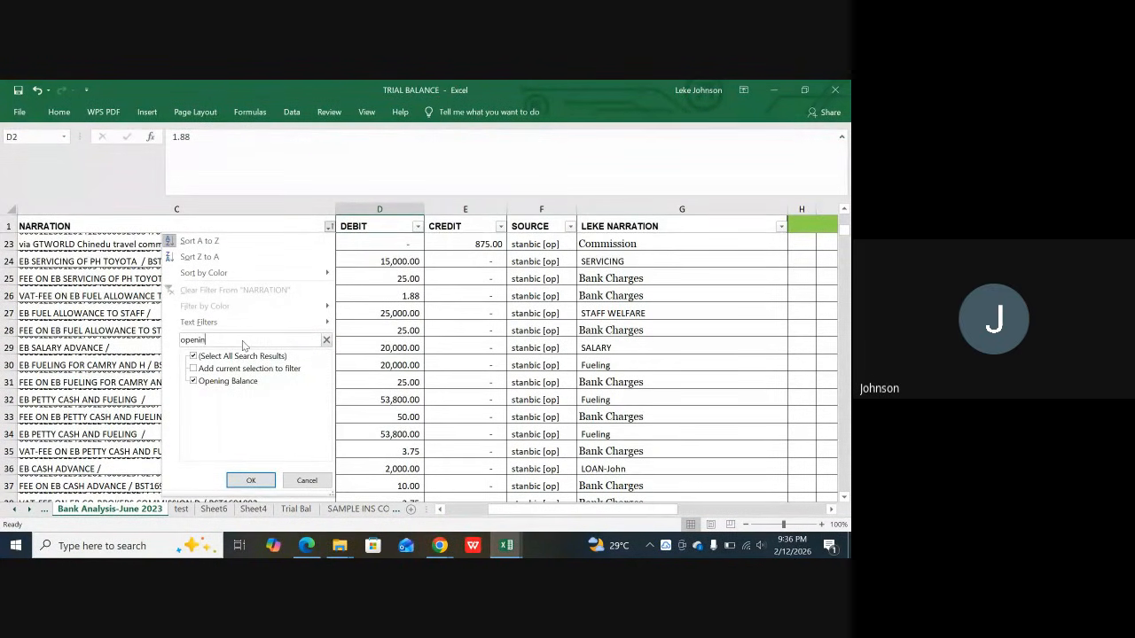
left_click(246, 480)
left_click(159, 414)
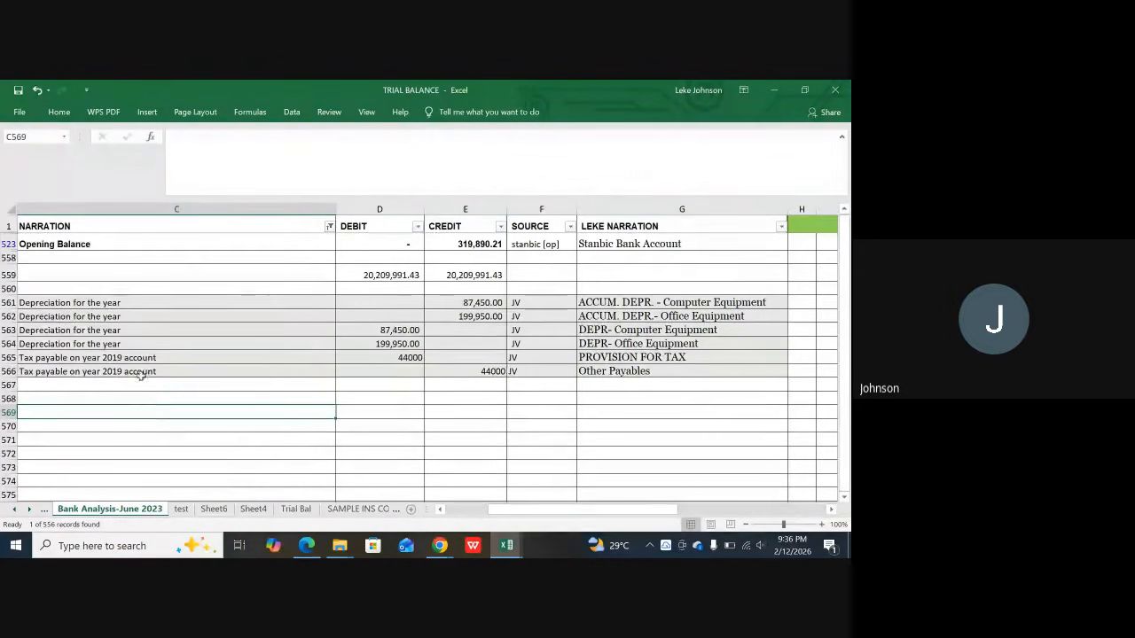
left_click(490, 247)
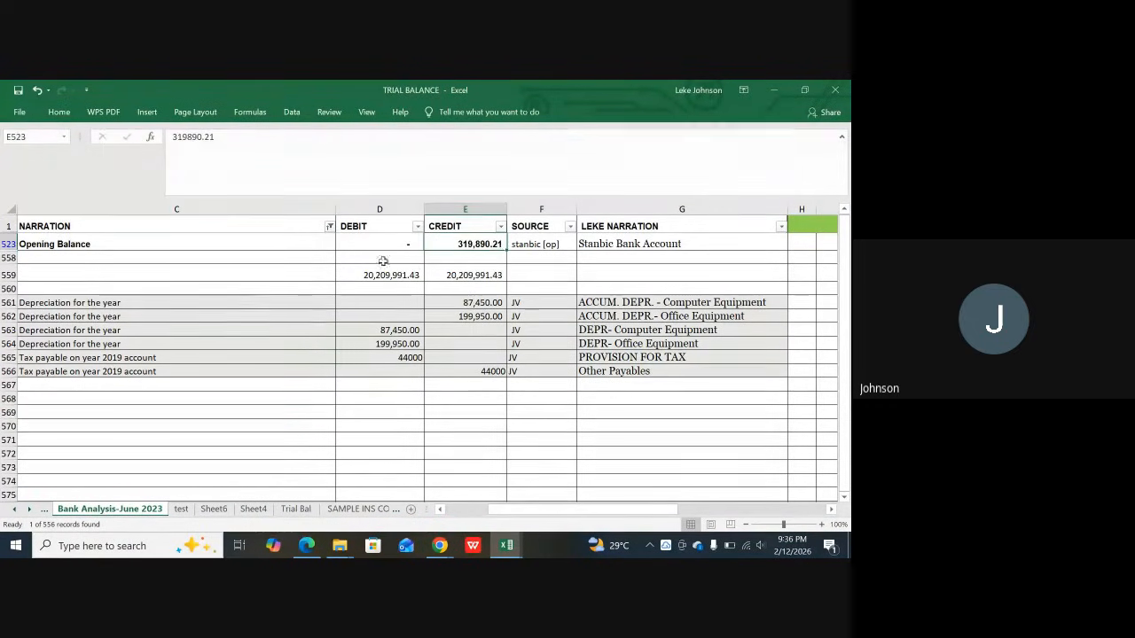
Step: Show all entries again by selecting every value in the NARRATION filter
left_click(329, 227)
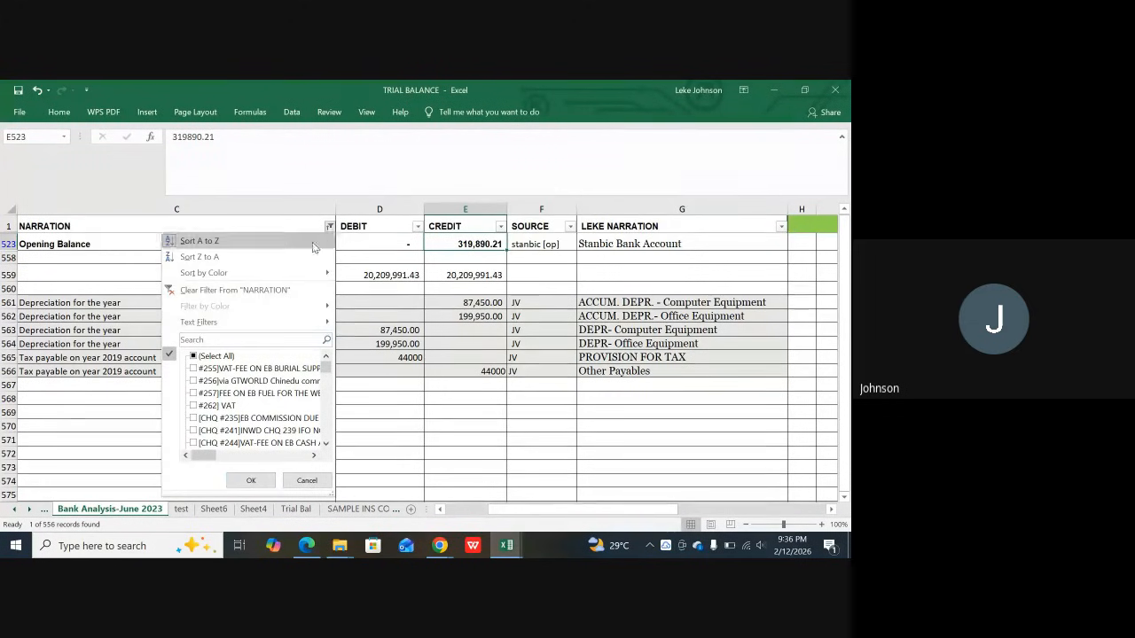
left_click(200, 358)
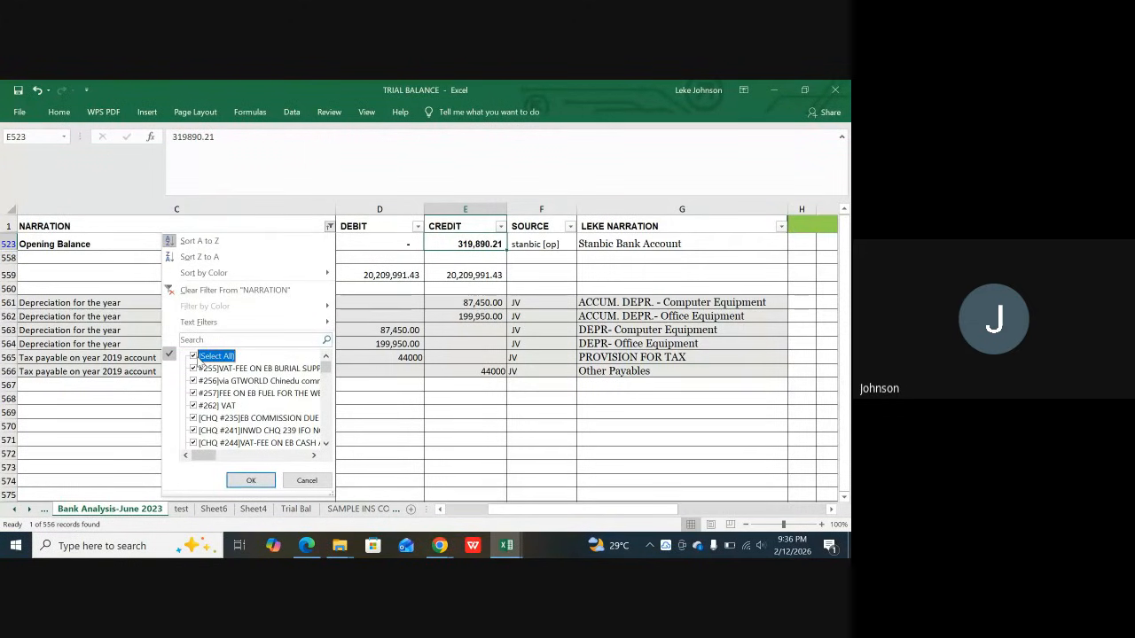
left_click(251, 479)
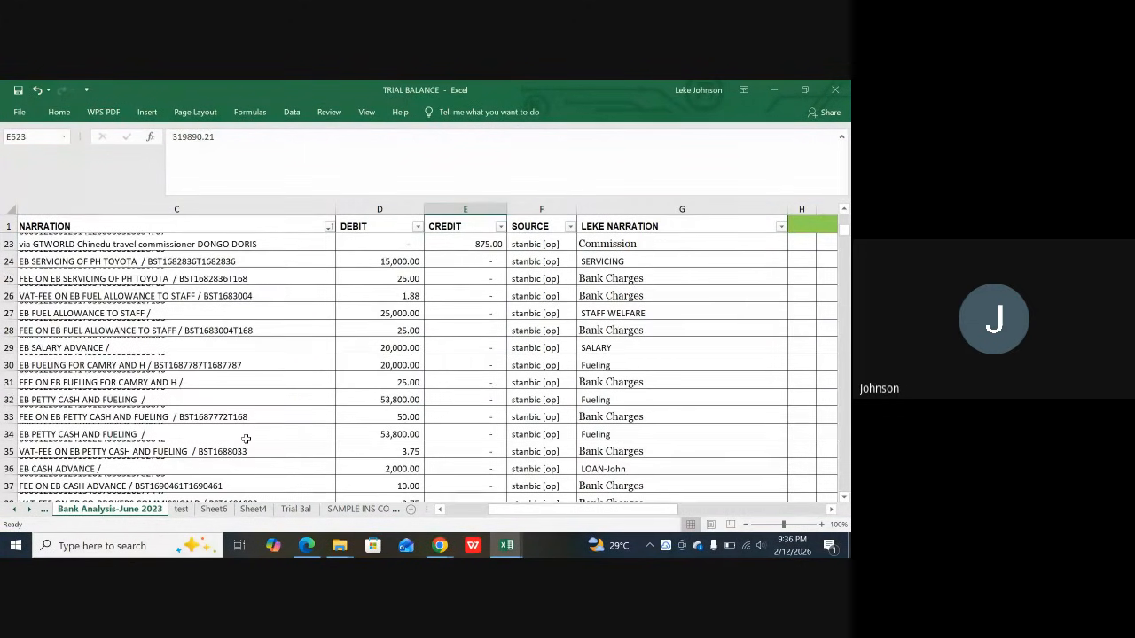
Step: Filter the NARRATION column again to the Opening Balance entry, searching for "opening"
left_click(329, 227)
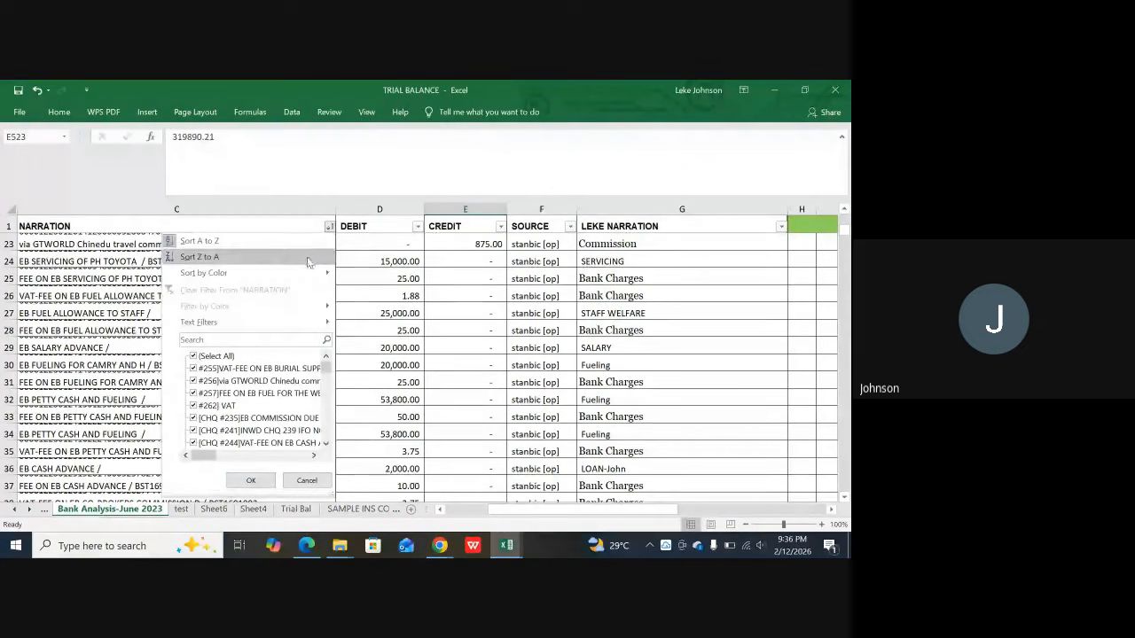
left_click(246, 338)
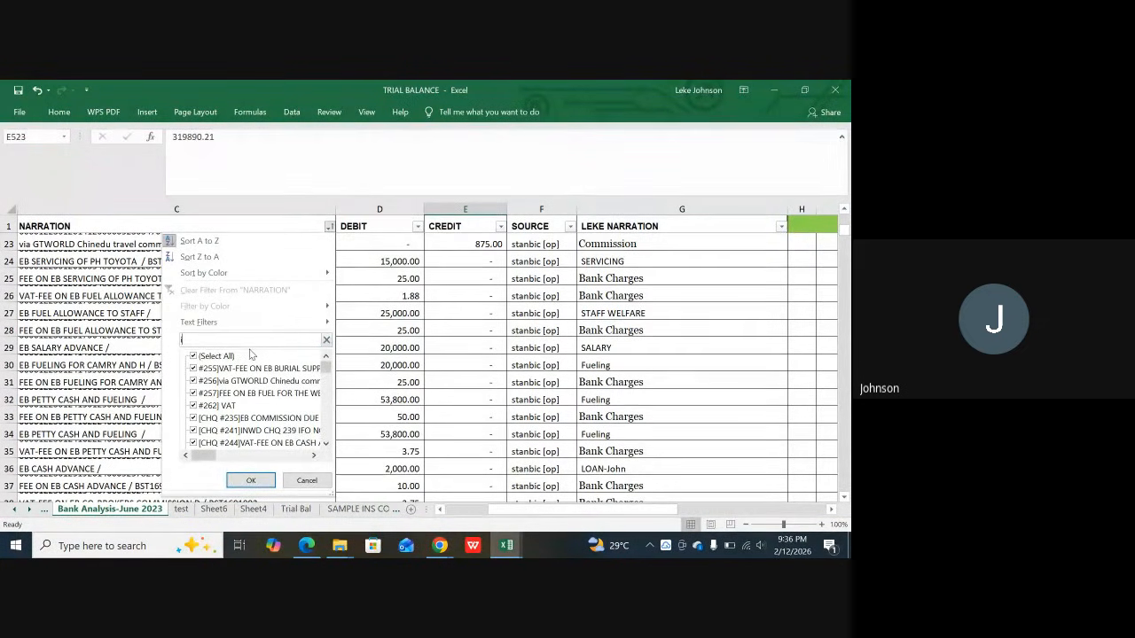
type("(")
key("BackSpace")
type("e")
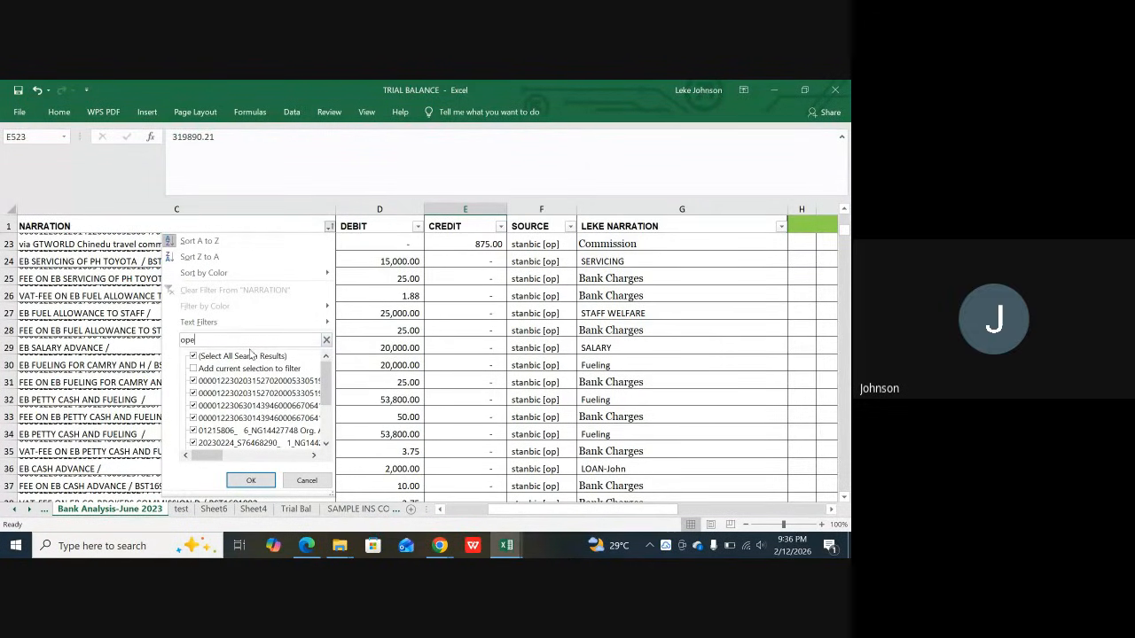
type("nin")
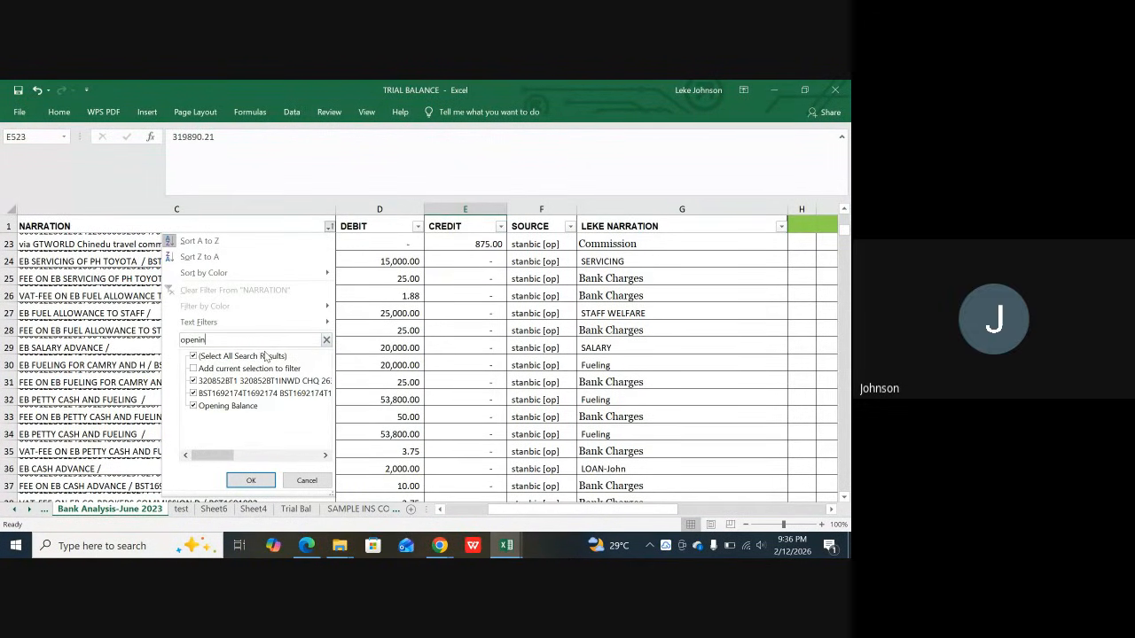
type("g")
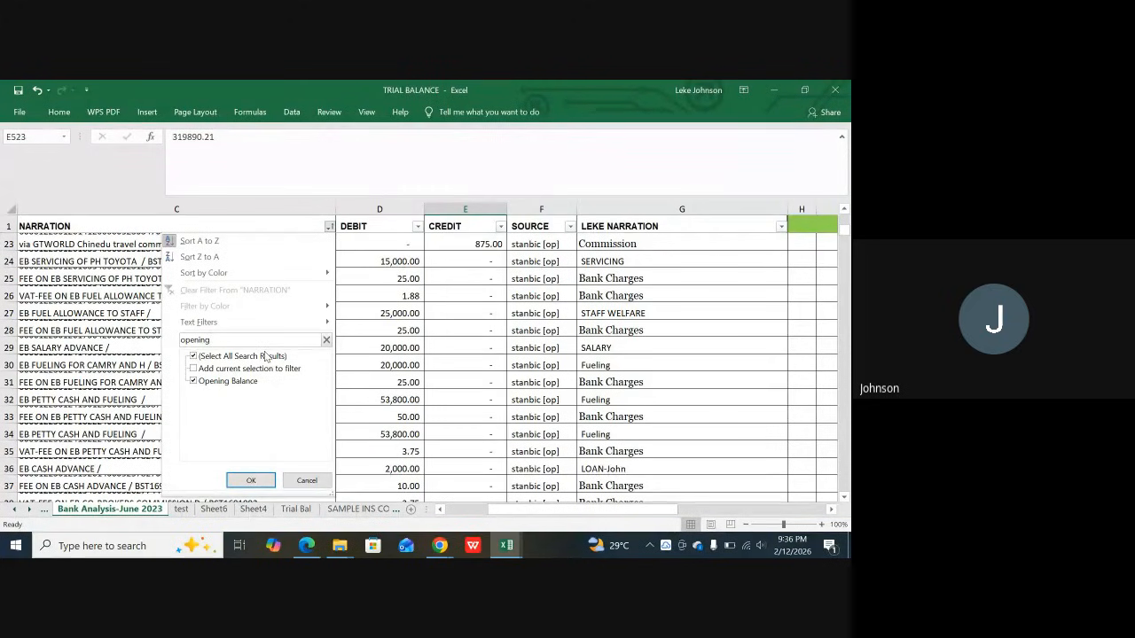
left_click(241, 479)
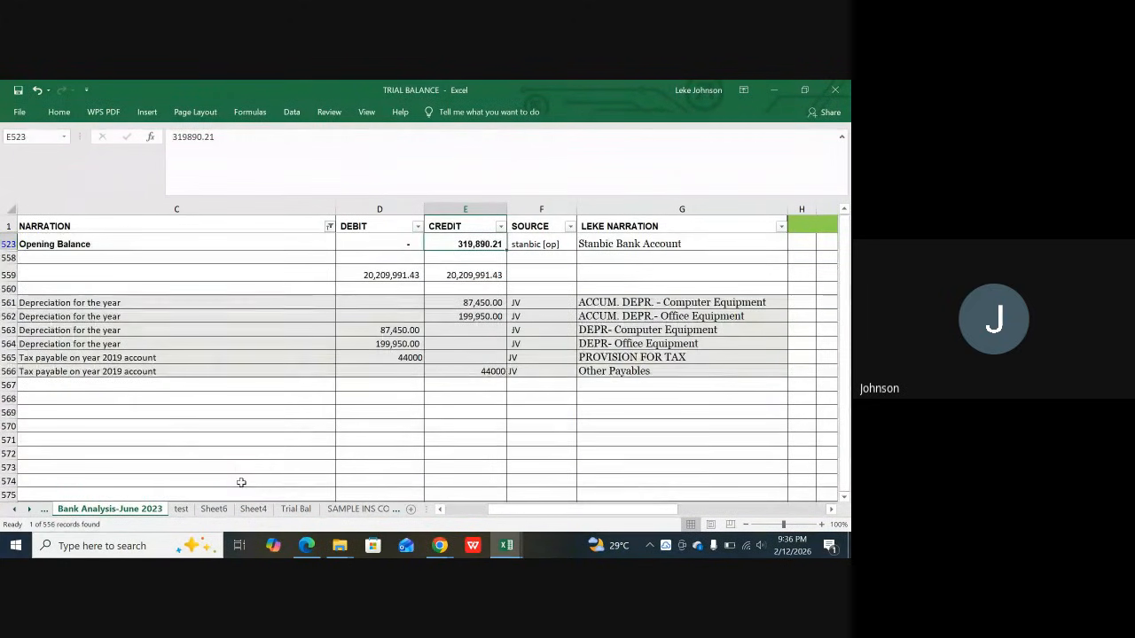
Step: Try filtering the NARRATION column to the Closing Balance entry, using the search term "clo"
left_click(329, 227)
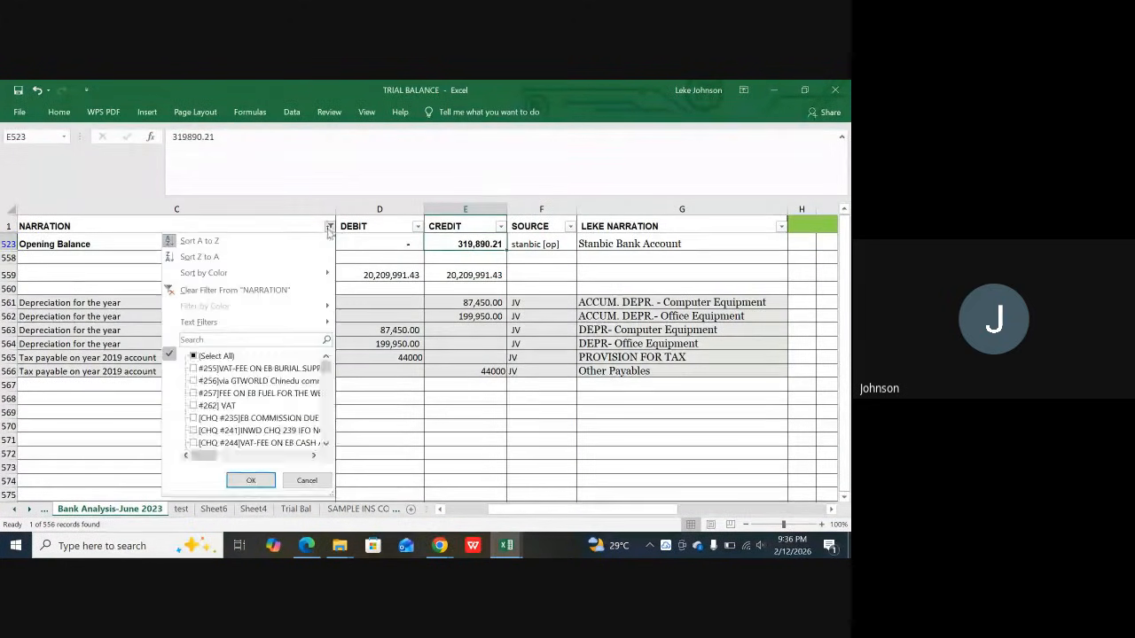
left_click(228, 339)
type("clo")
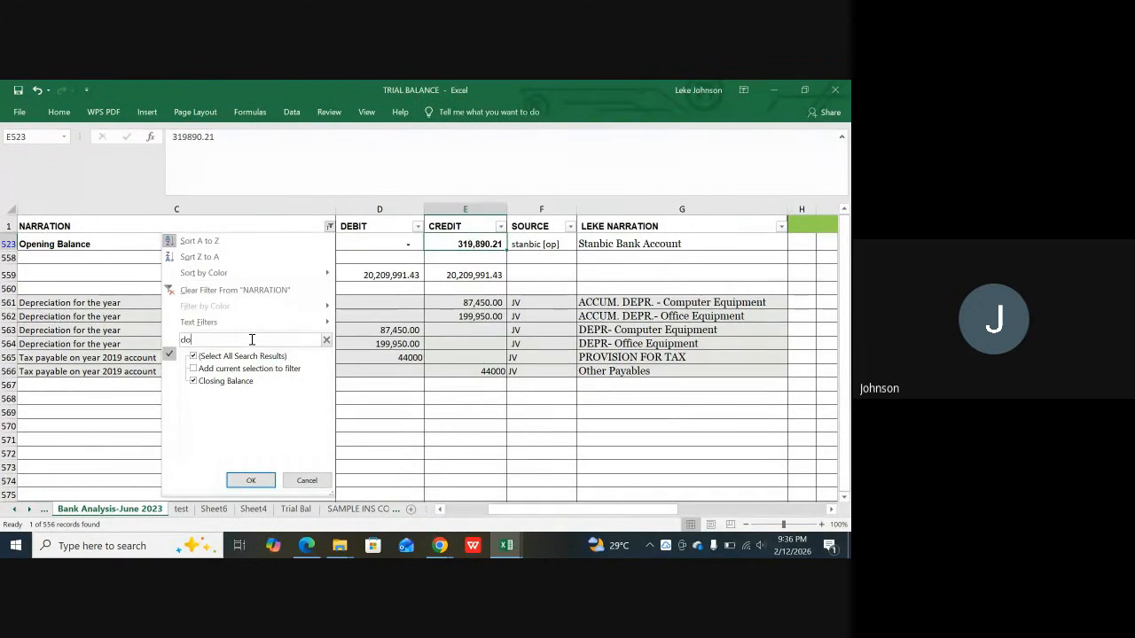
left_click(234, 387)
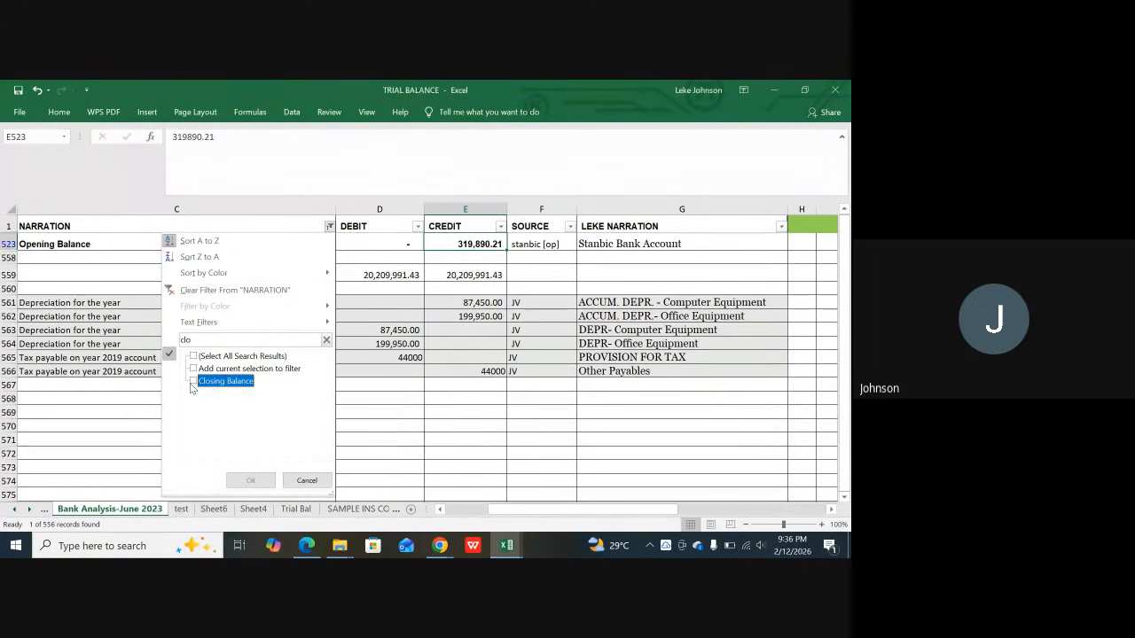
left_click(192, 382)
left_click(251, 480)
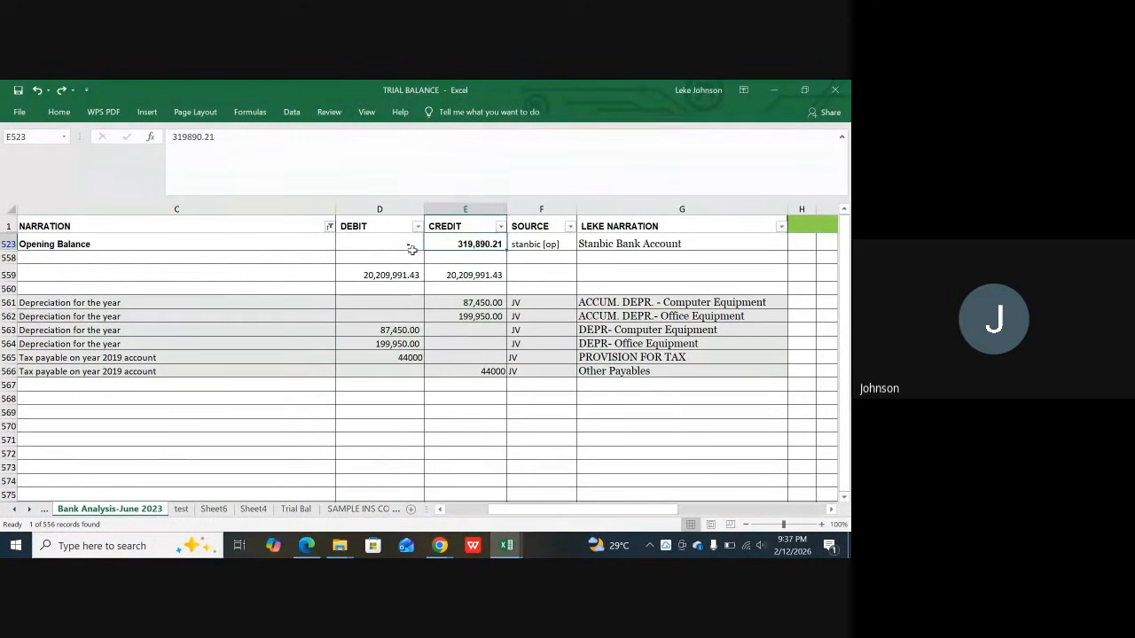
Step: Check the Stanbic Bank Account row and its netted debit formula on Sheet6
scroll(362, 426, "down", 1)
scroll(362, 427, "down", 1)
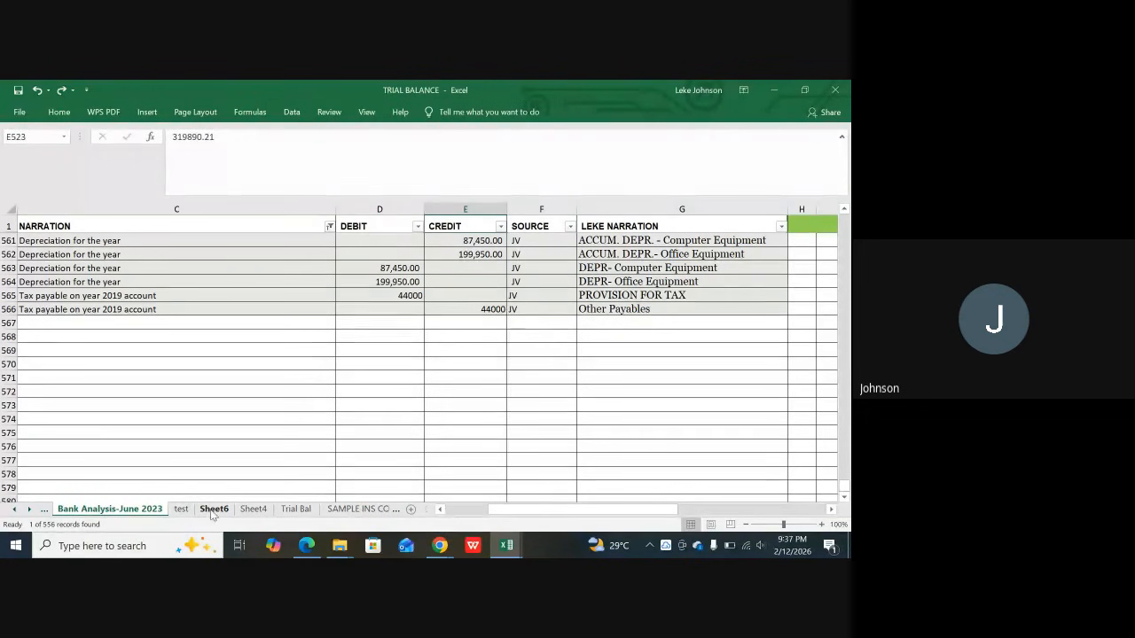
left_click(213, 509)
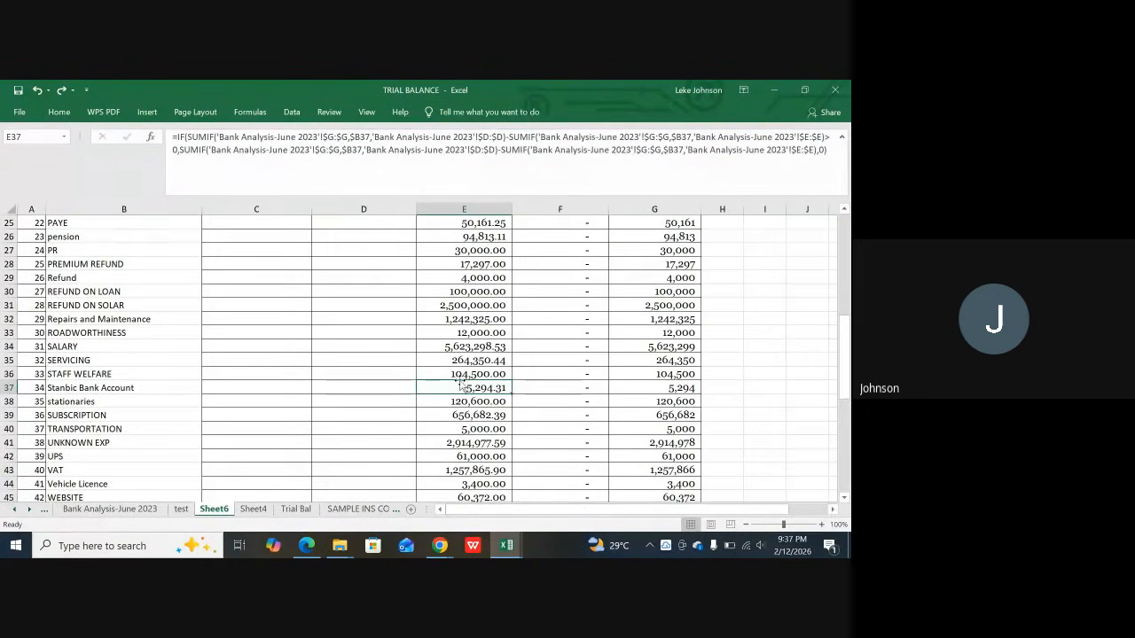
left_click(133, 389)
left_click(432, 390)
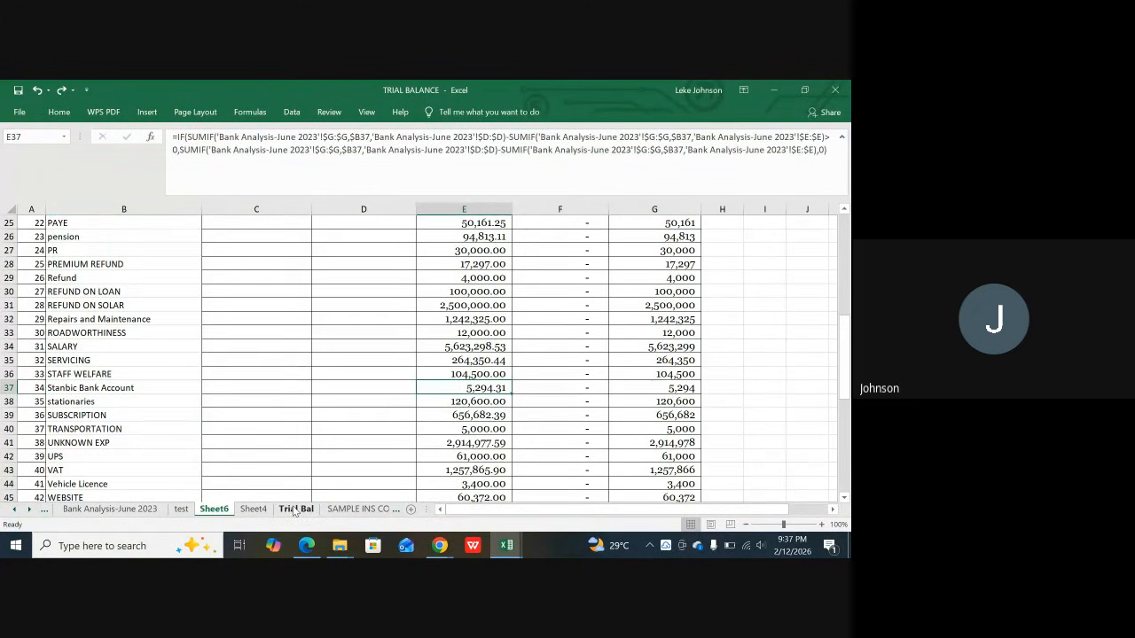
Step: Examine the opening balance, commission and closing balance entries for Heritage bank on the test sheet
left_click(180, 510)
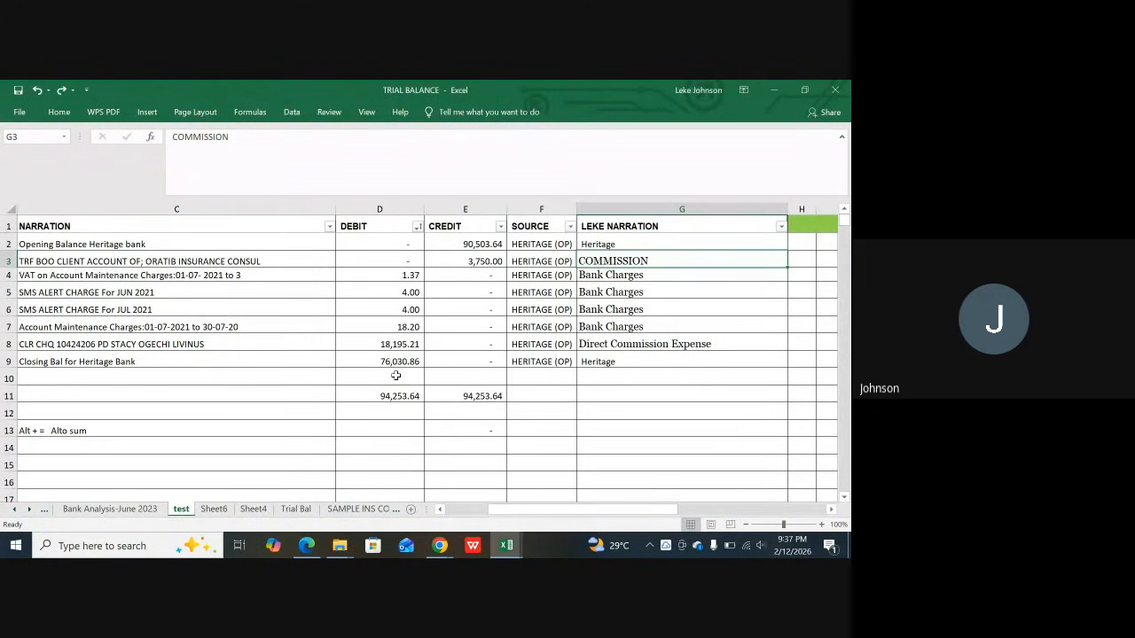
left_click(474, 256)
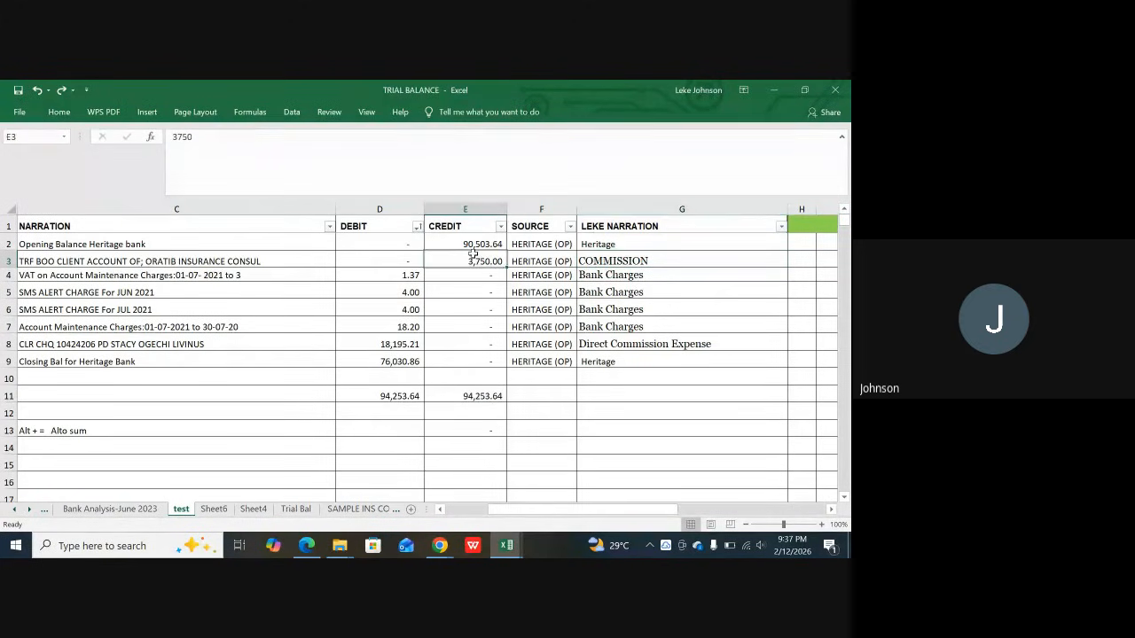
left_click(480, 245)
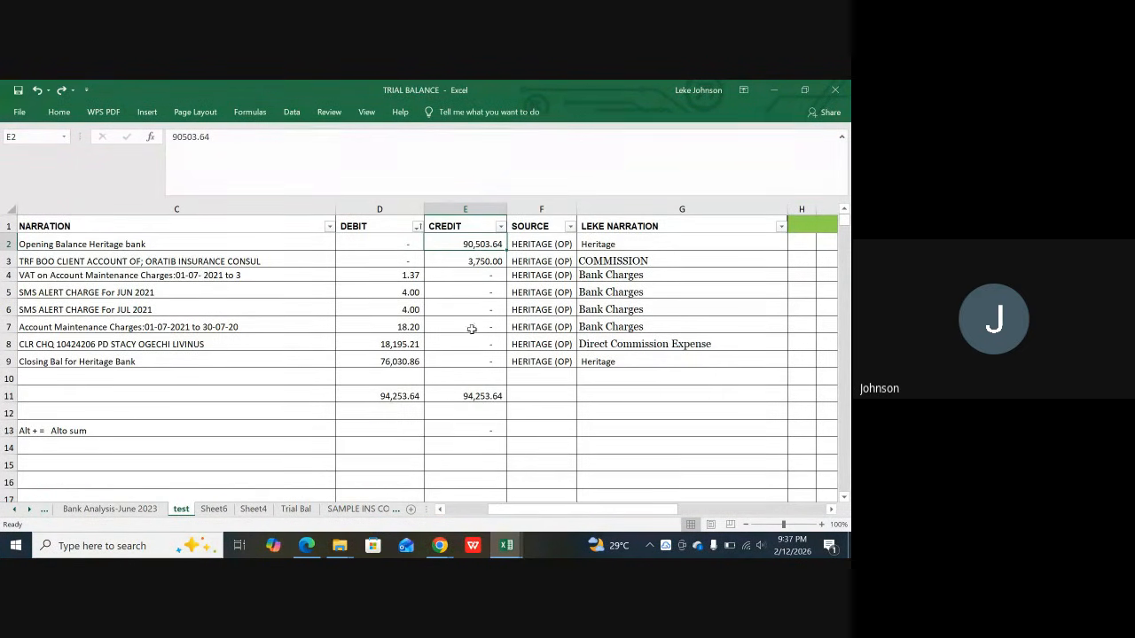
left_click(518, 430)
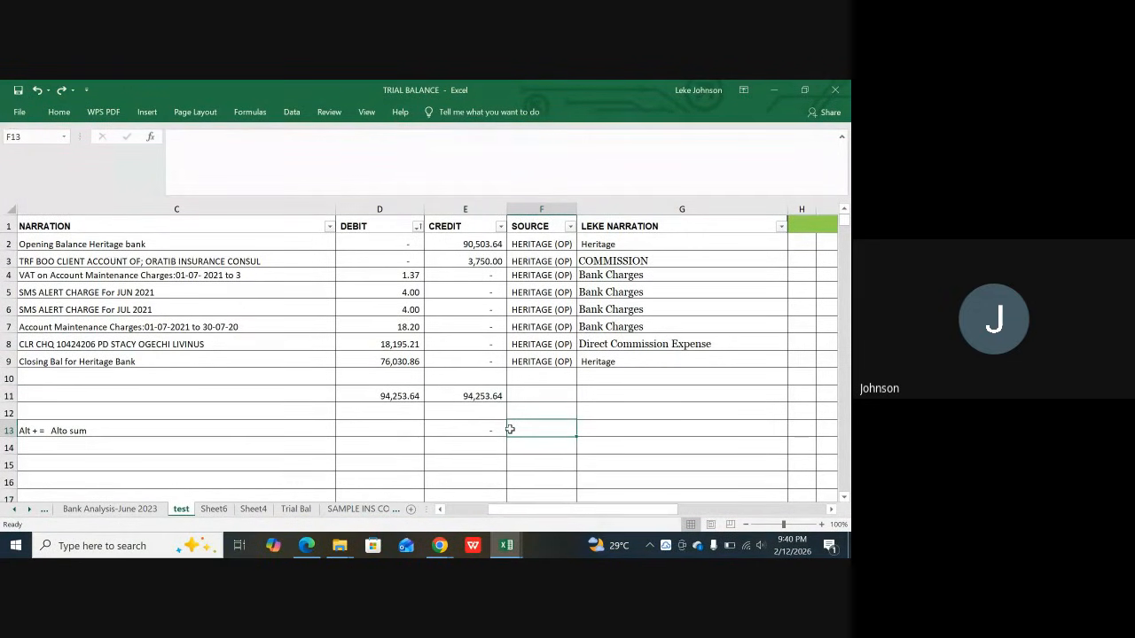
Step: Show all entries on the Bank Analysis-June 2023 sheet by selecting every value in the NARRATION filter
left_click(101, 510)
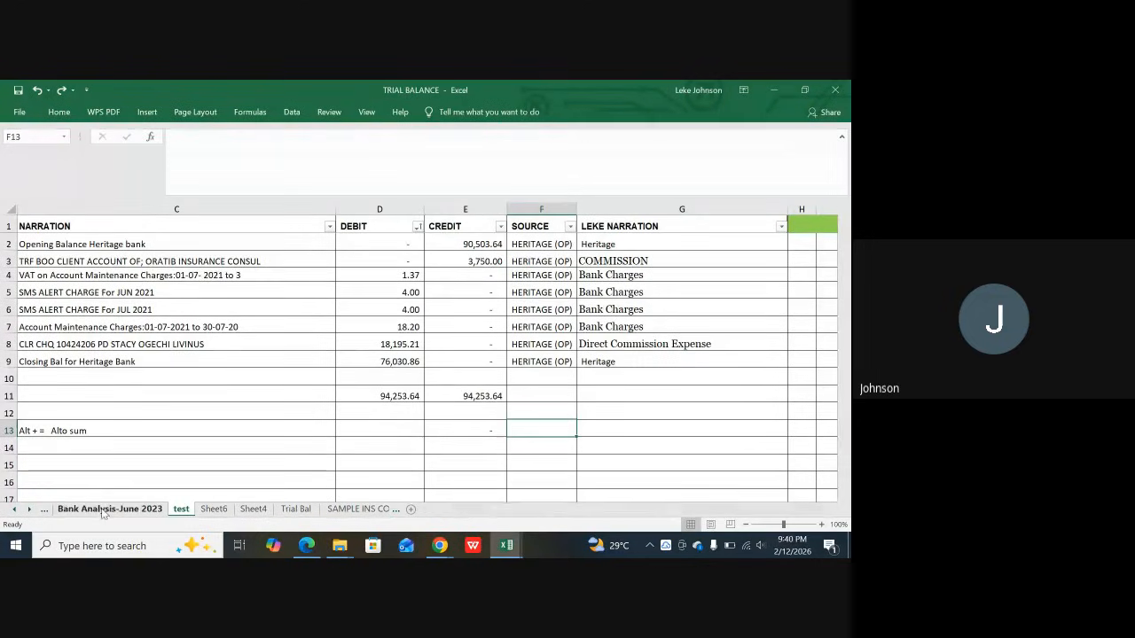
scroll(373, 330, "up", 2)
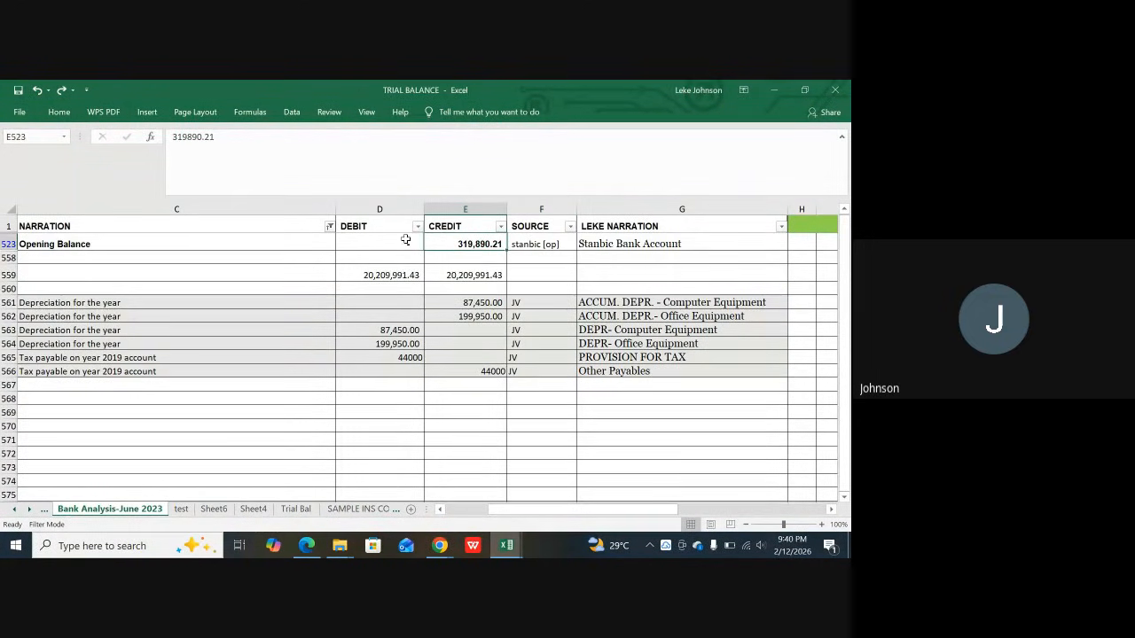
left_click(329, 227)
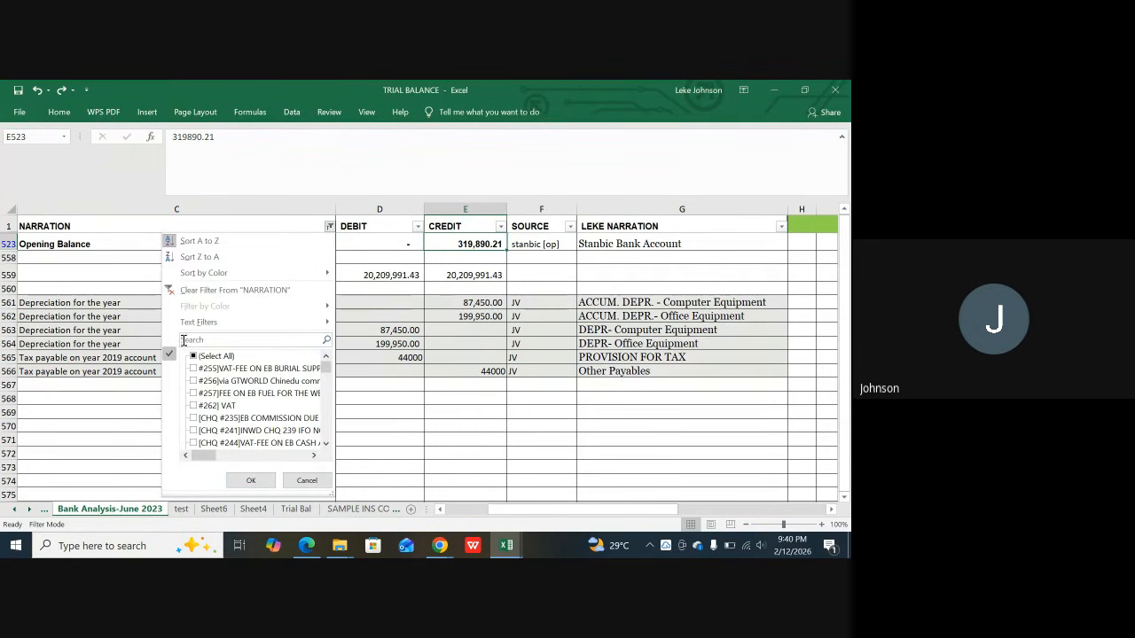
left_click(198, 358)
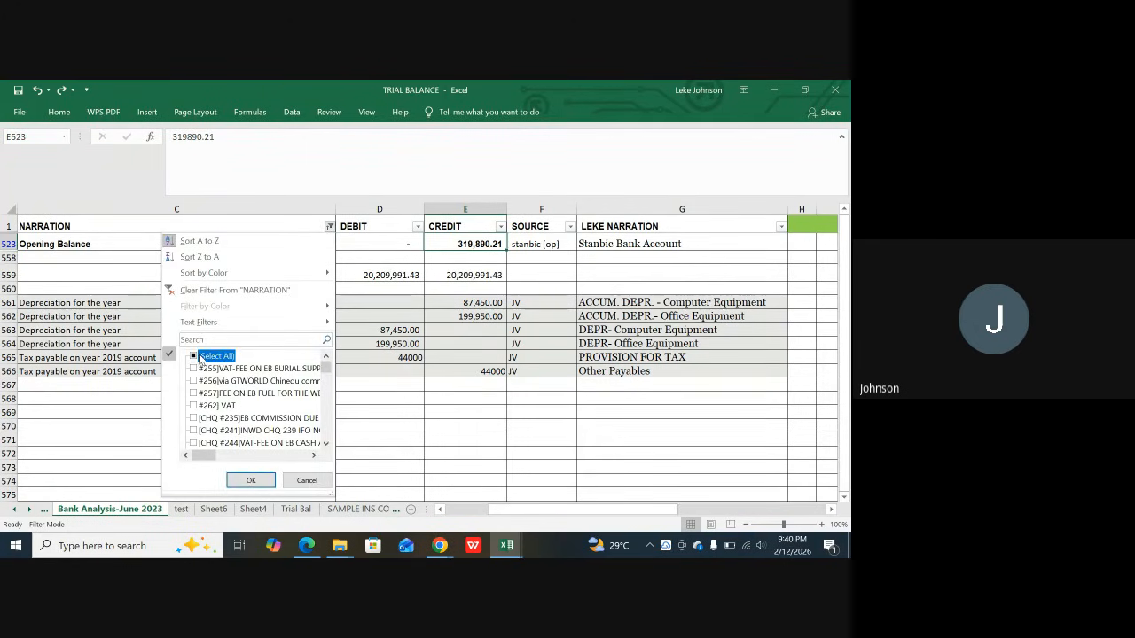
left_click(251, 481)
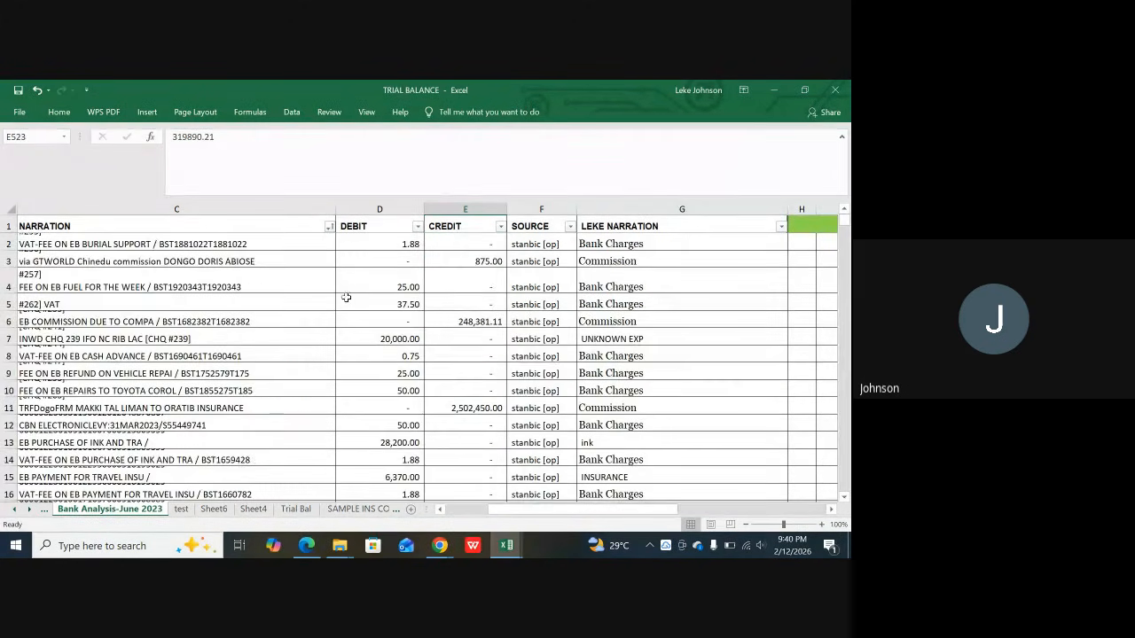
Step: Skim the full Bank Analysis-June 2023 listing down to the debit and credit totals and the JV entries
scroll(485, 379, "down", 6)
scroll(485, 378, "down", 20)
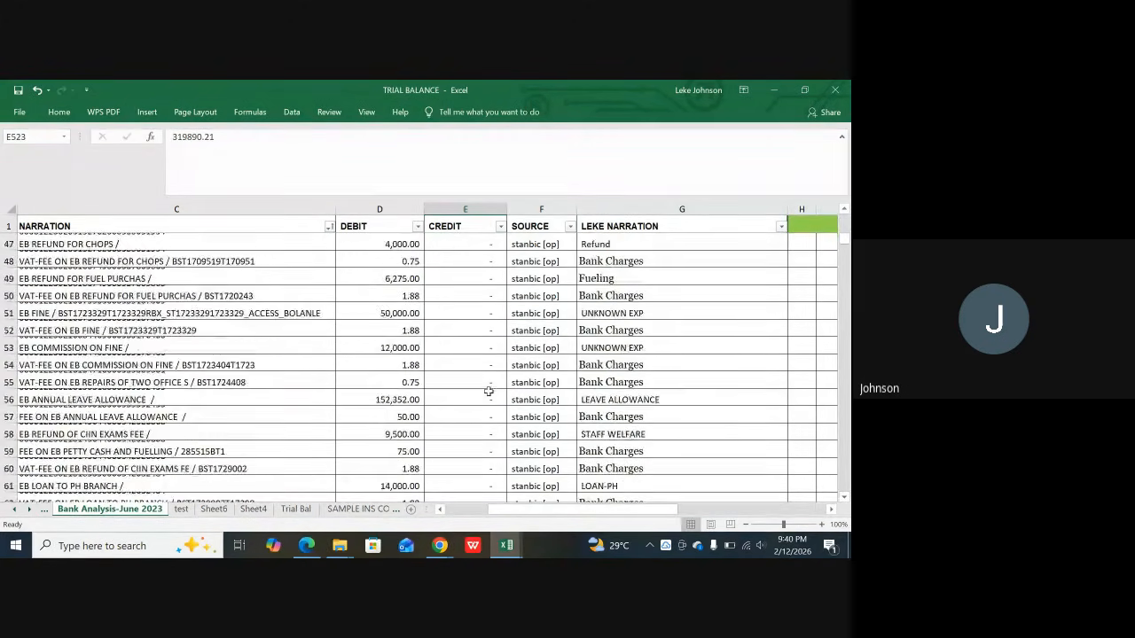
scroll(527, 362, "down", 20)
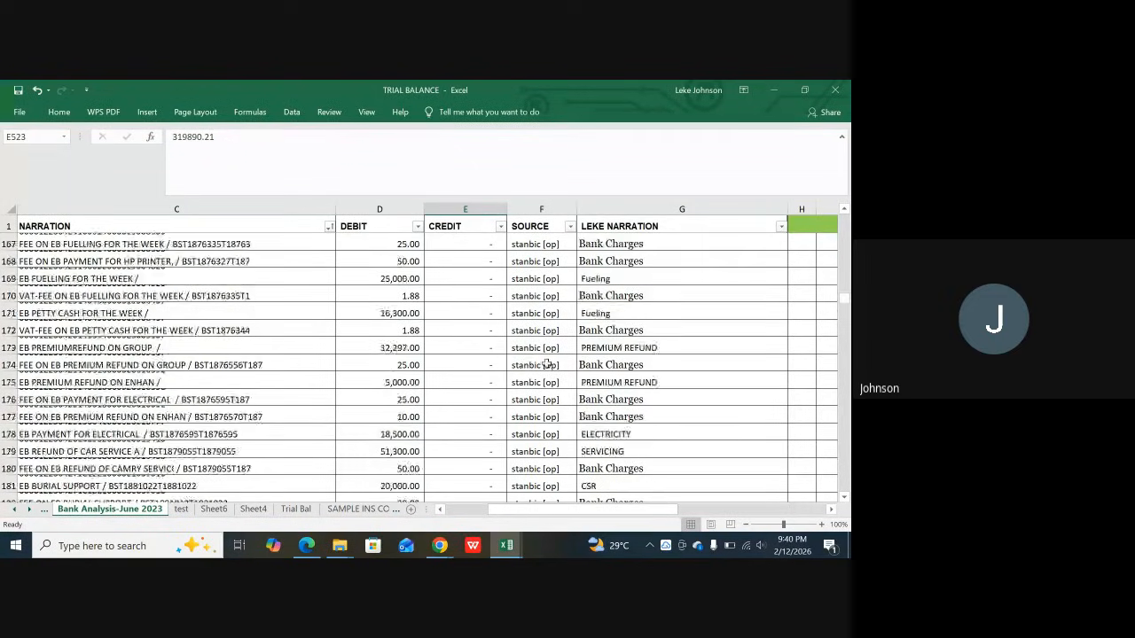
scroll(543, 362, "down", 20)
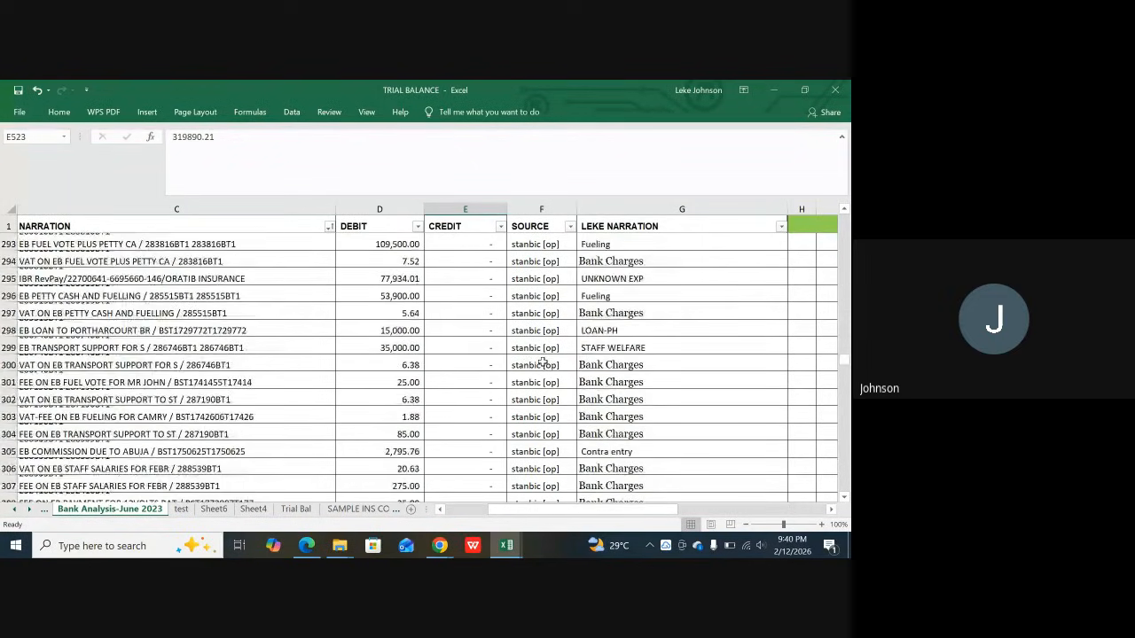
scroll(542, 365, "down", 20)
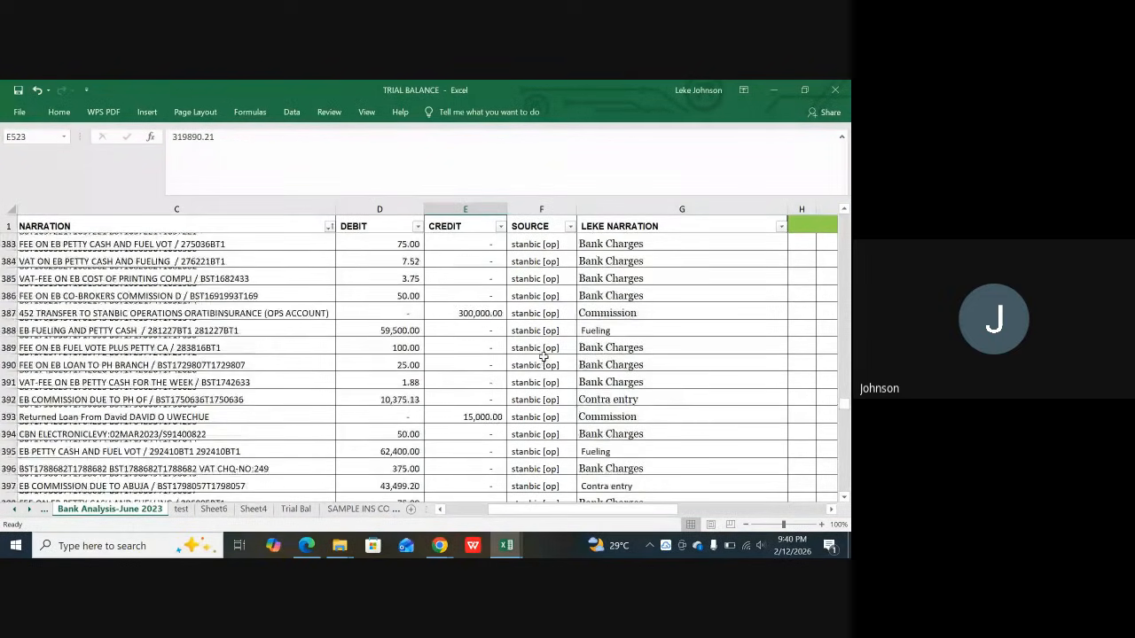
scroll(539, 369, "down", 20)
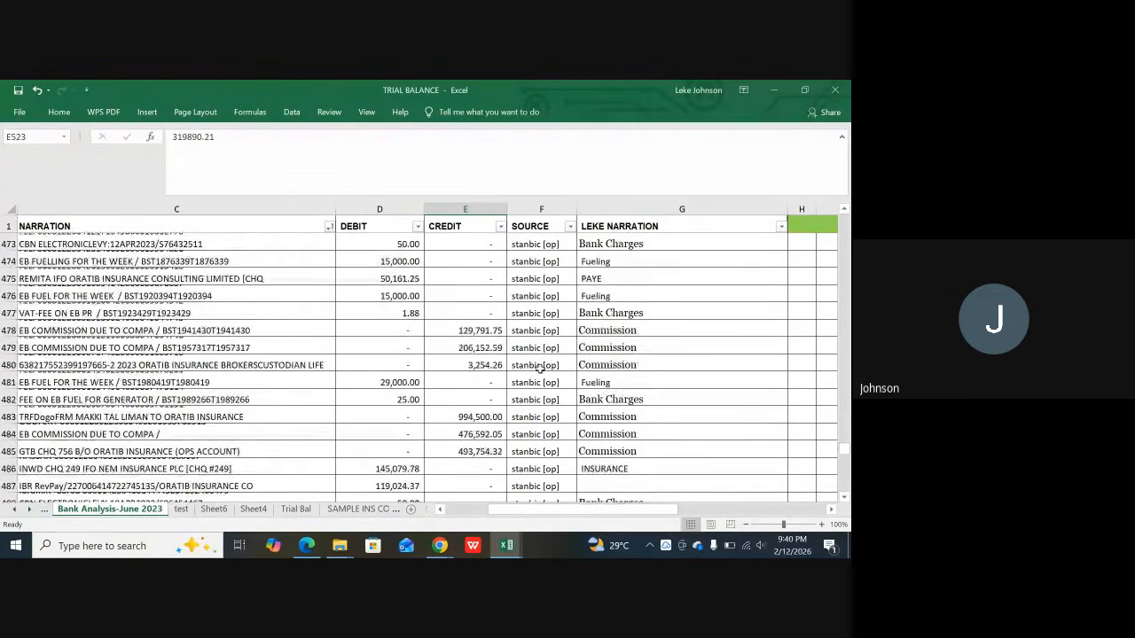
scroll(540, 364, "down", 13)
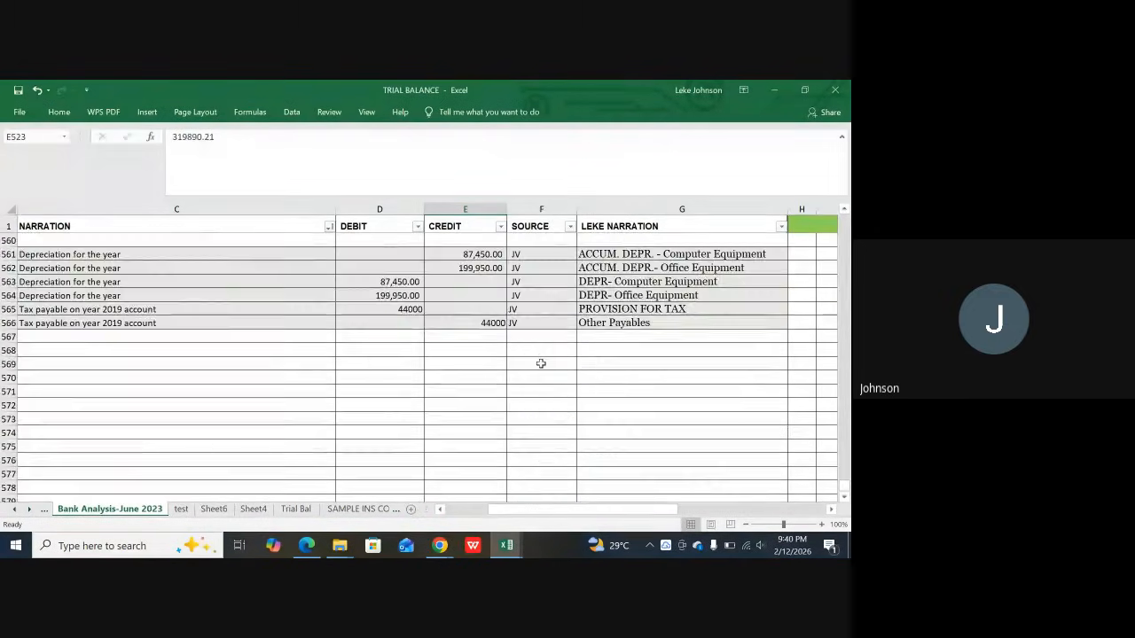
scroll(542, 362, "up", 3)
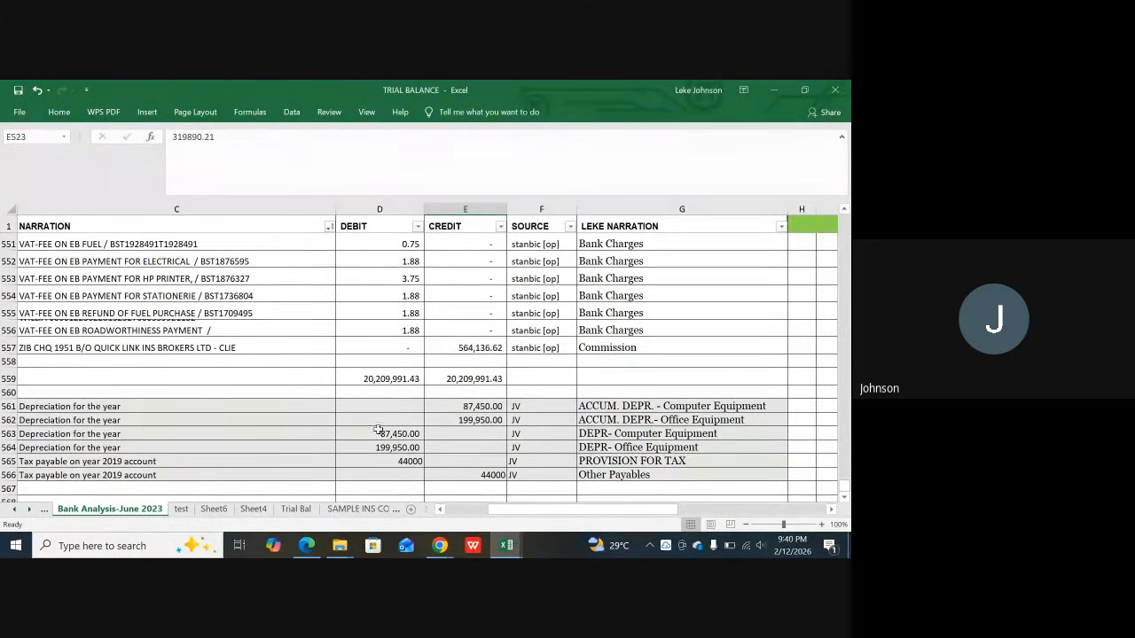
Step: Review the cash, bank account and income lines on the SAMPLE INS COY LTD sheet
left_click(346, 510)
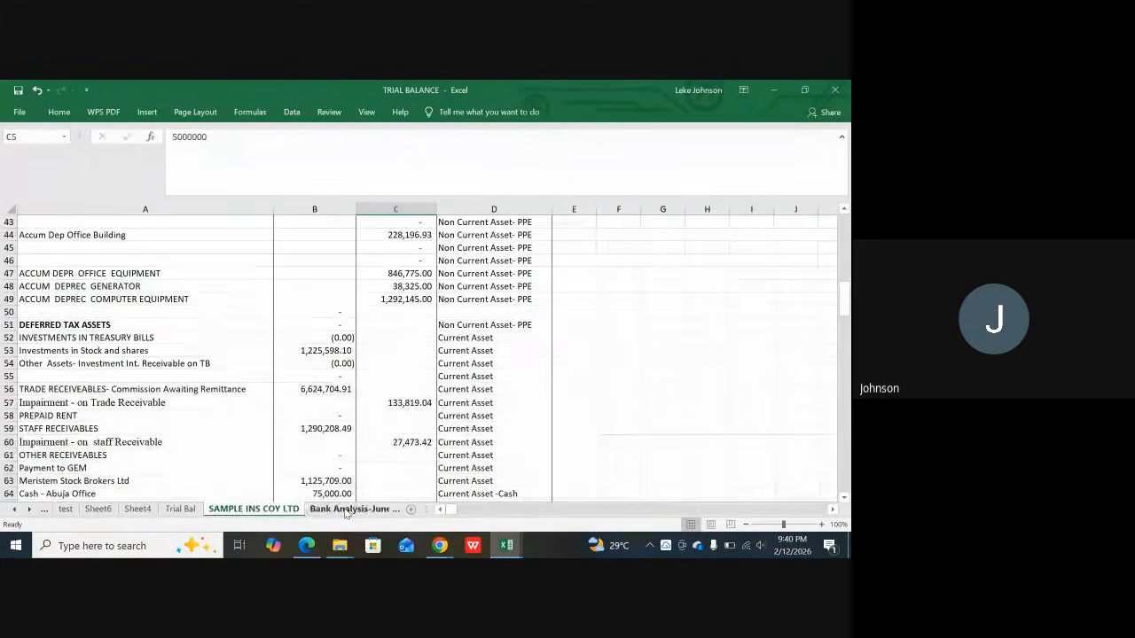
scroll(158, 399, "down", 7)
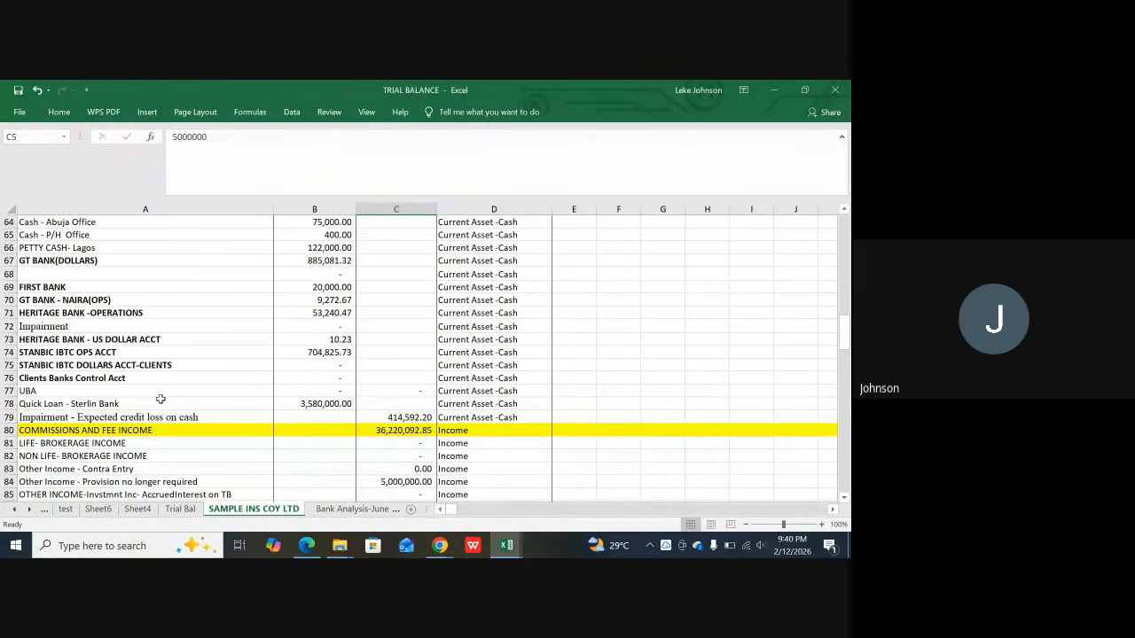
scroll(160, 399, "down", 1)
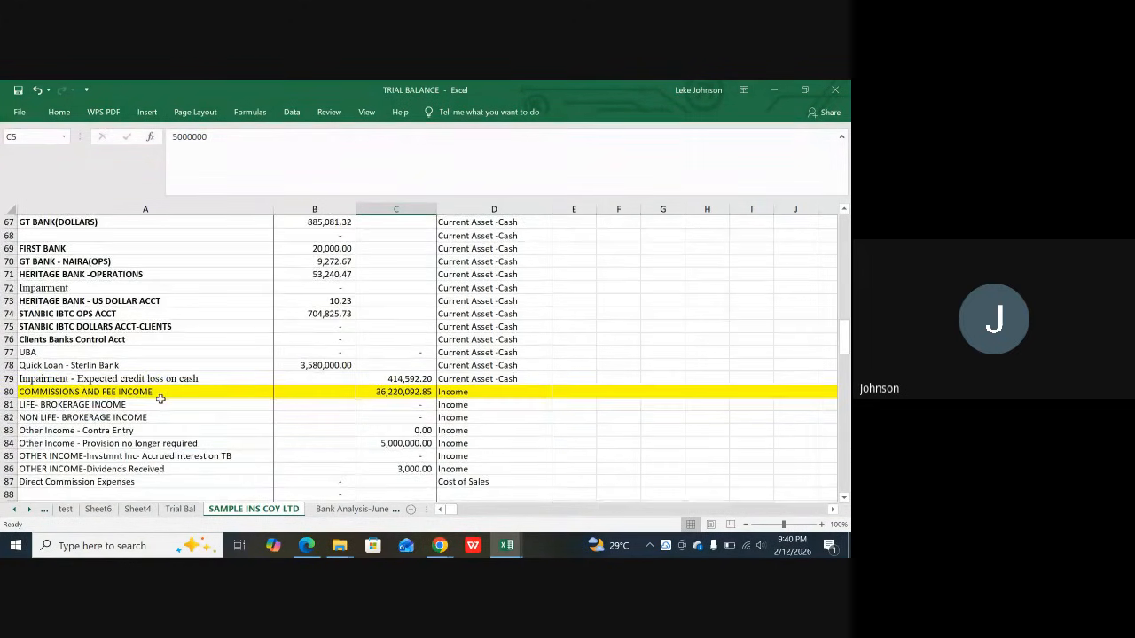
scroll(165, 390, "up", 2)
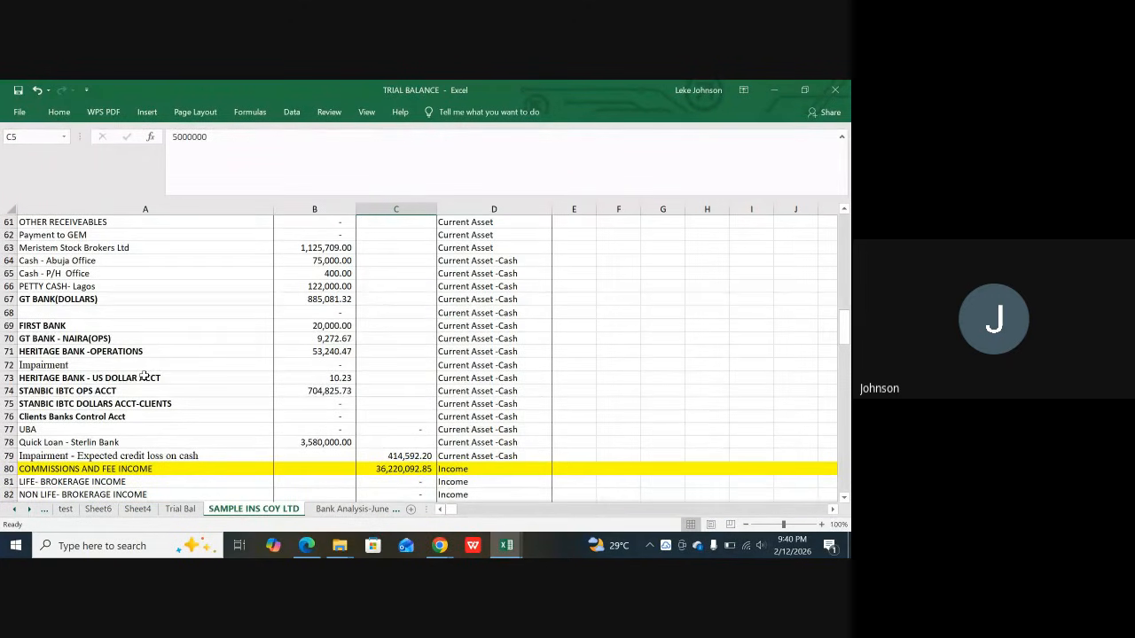
scroll(129, 381, "down", 1)
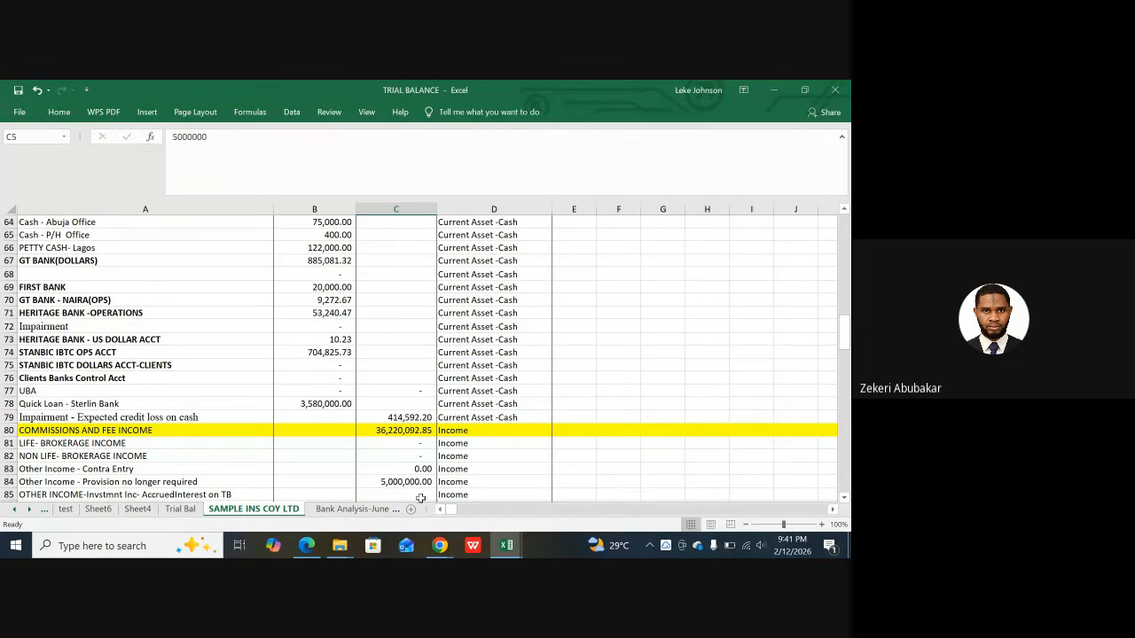
Step: Switch to the Google Meet call in Chrome to check the meeting
mouse_move(440, 548)
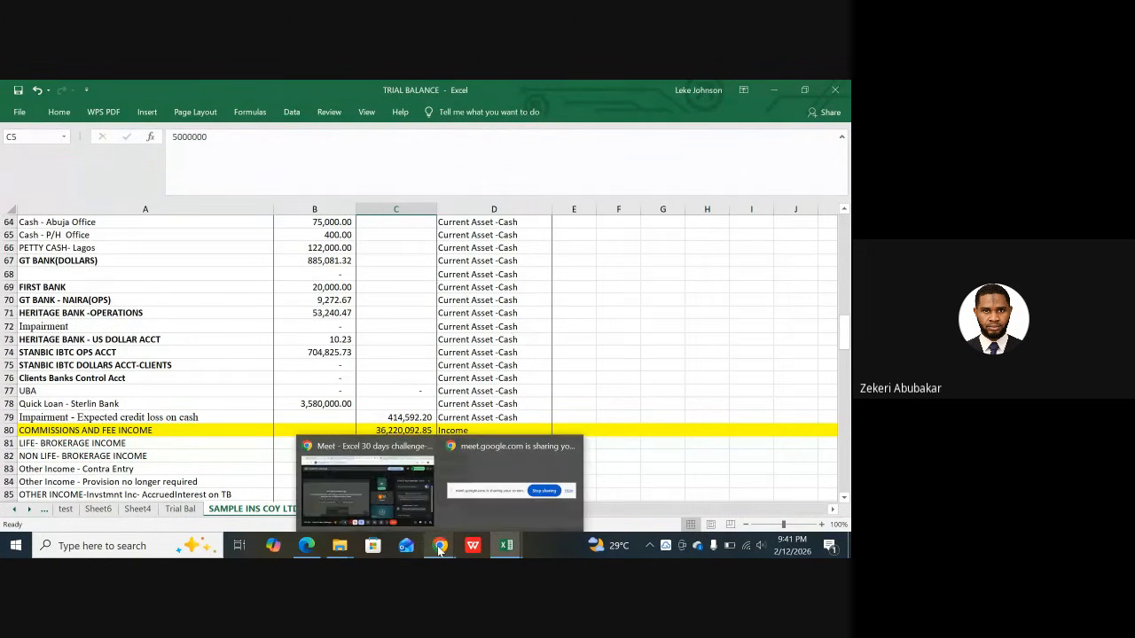
left_click(382, 494)
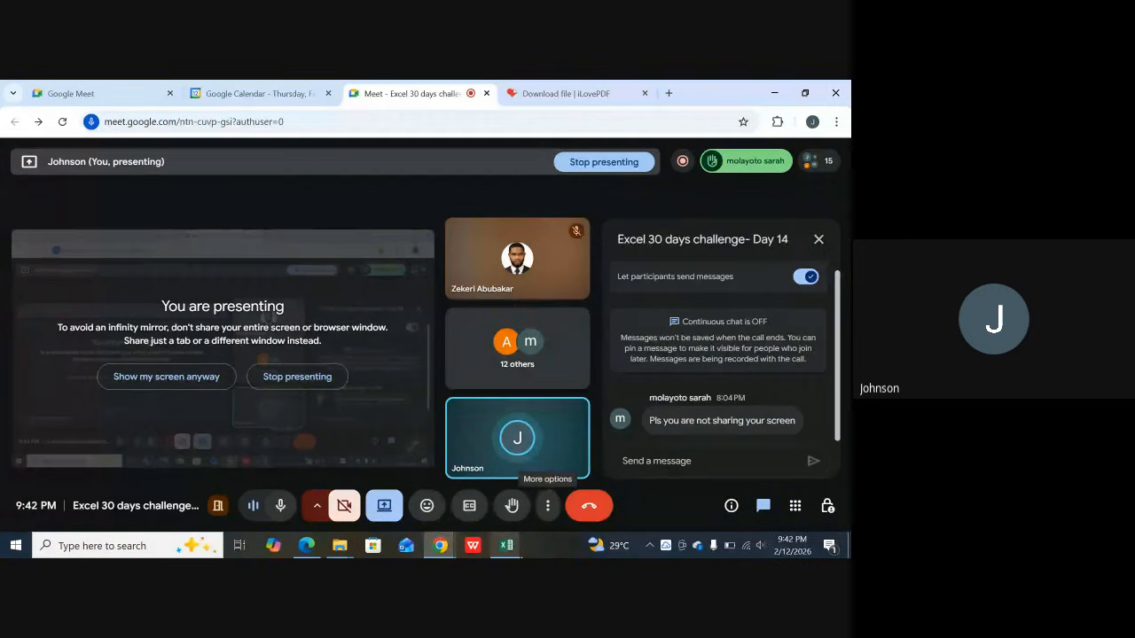
Step: Switch to the TRIAL BALANCE workbook in Excel and open the Bank Analysis-June 2023 sheet
mouse_move(507, 545)
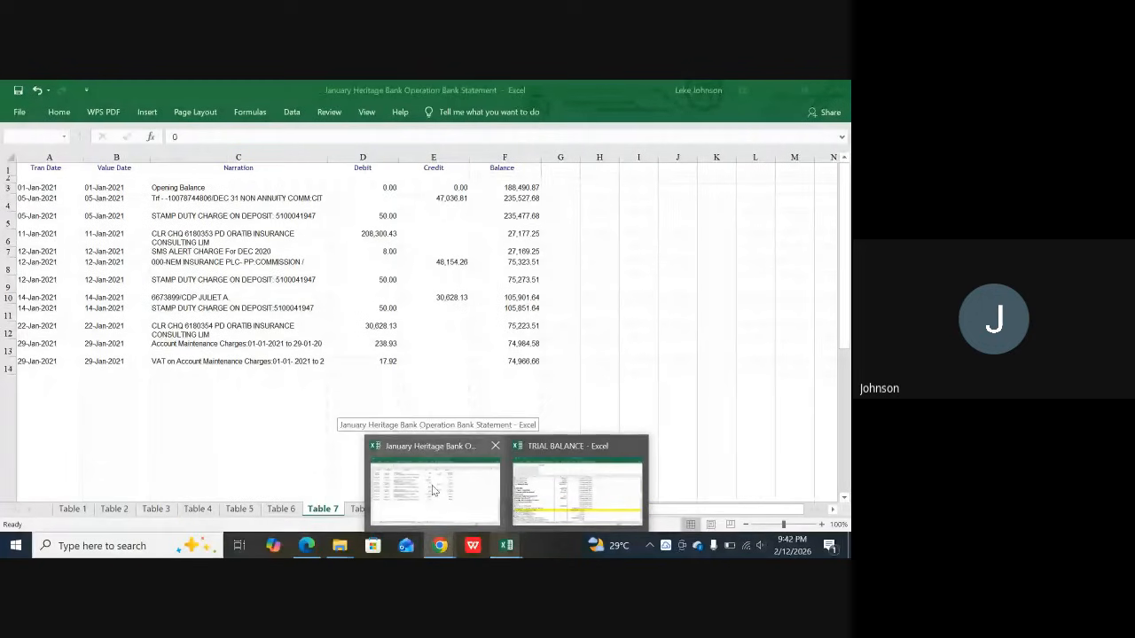
left_click(434, 490)
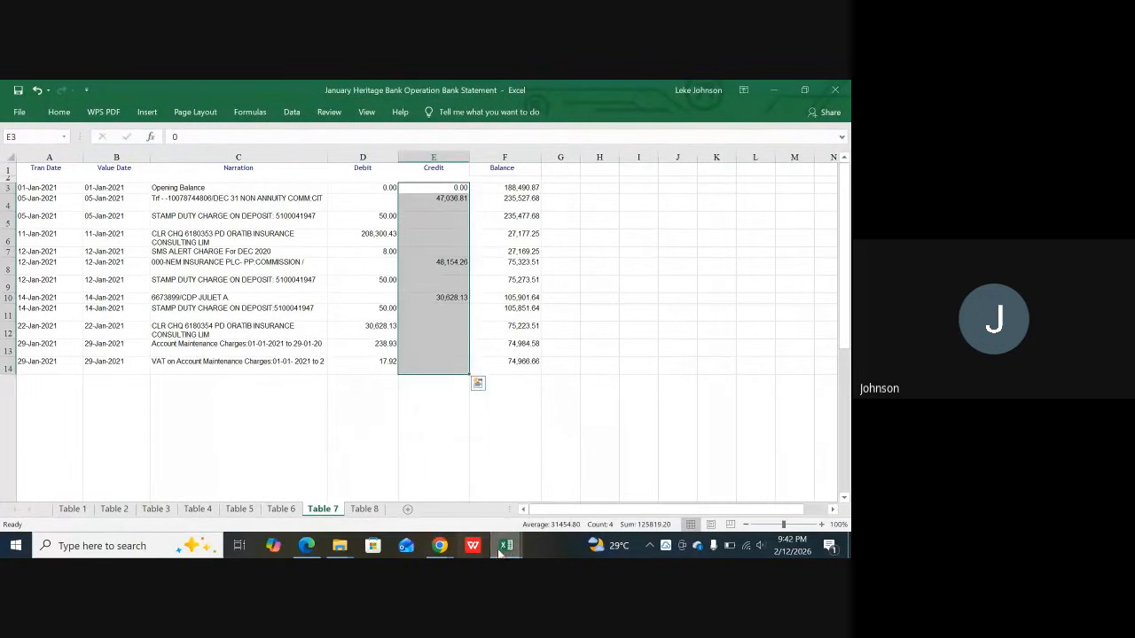
mouse_move(508, 550)
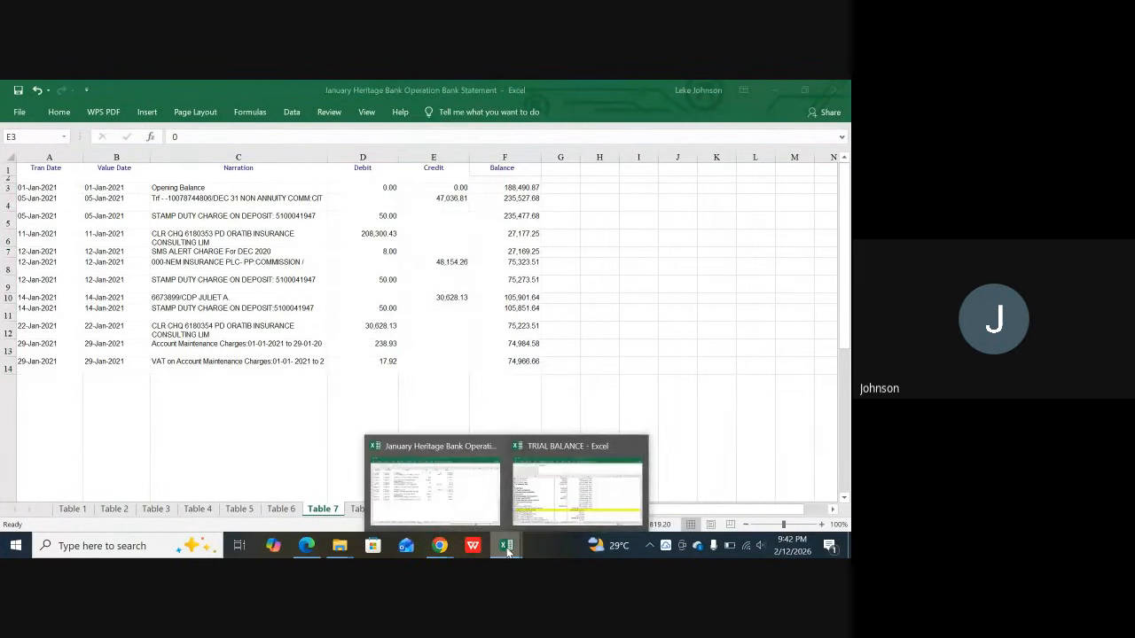
left_click(541, 483)
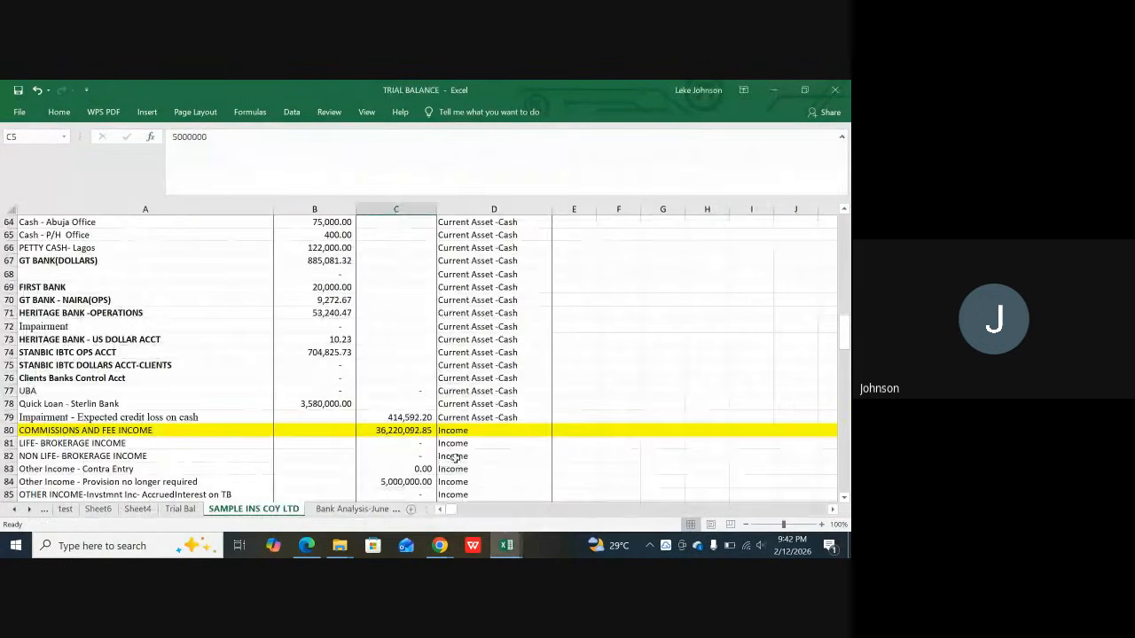
left_click(15, 511)
left_click(15, 510)
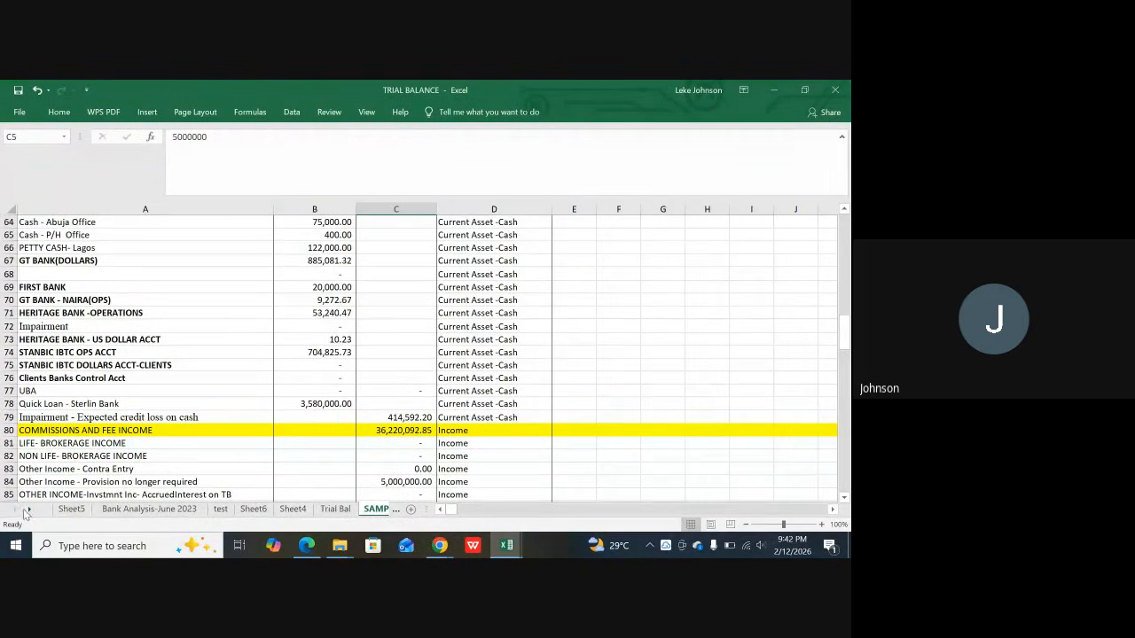
left_click(142, 511)
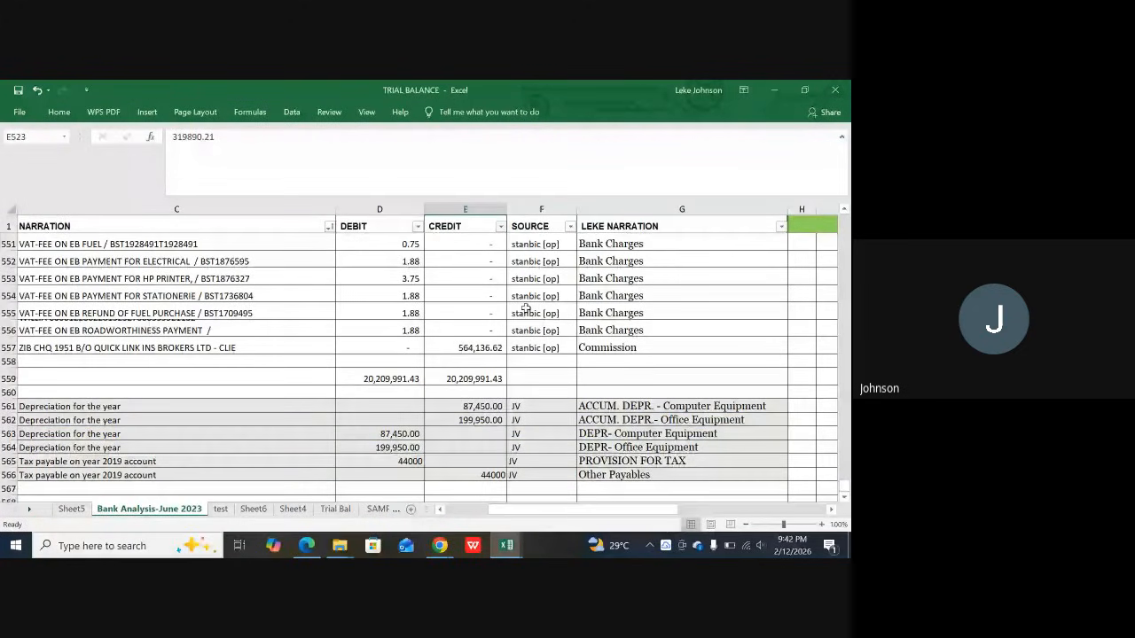
Step: Check which values the SOURCE filter offers on the bank analysis listing, leaving the filter unchanged
scroll(525, 308, "up", 6)
scroll(581, 246, "up", 14)
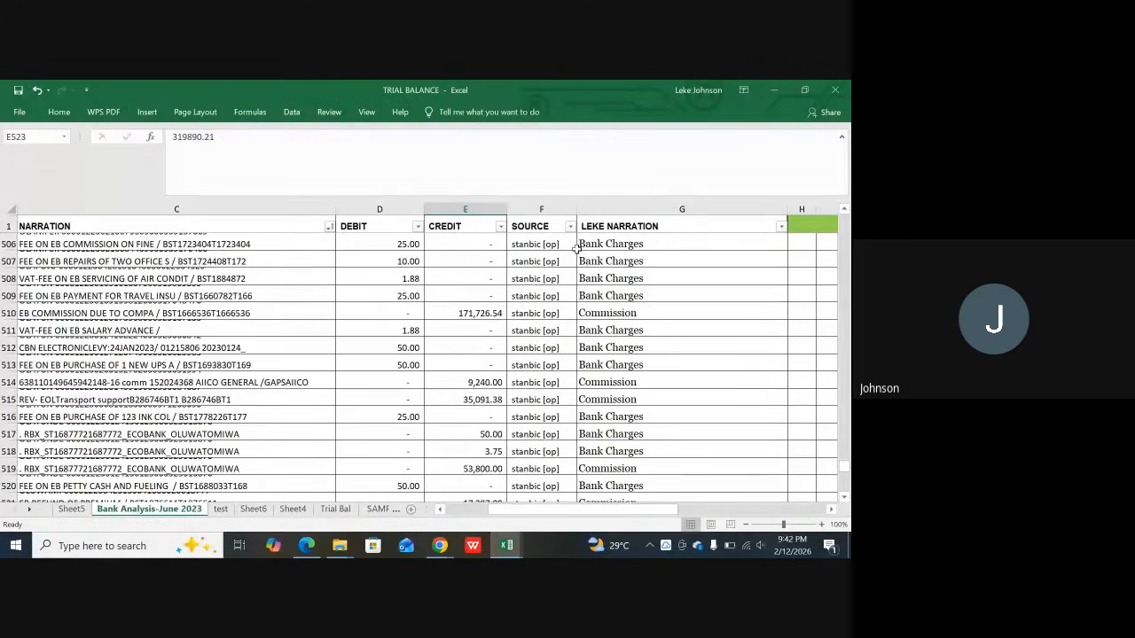
scroll(577, 244, "up", 8)
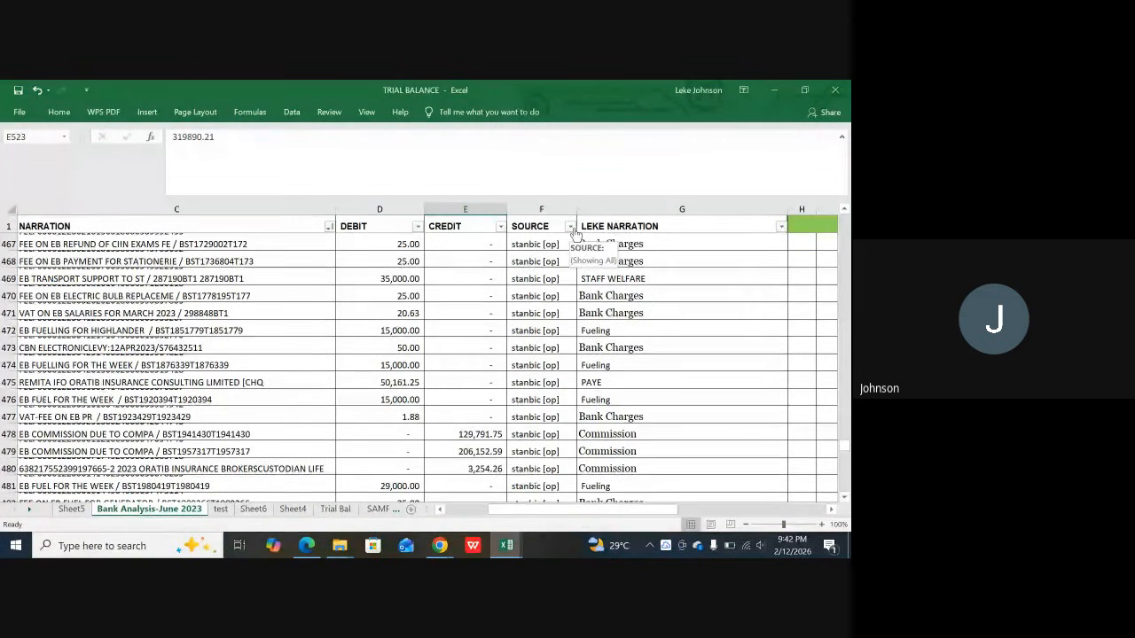
left_click(570, 227)
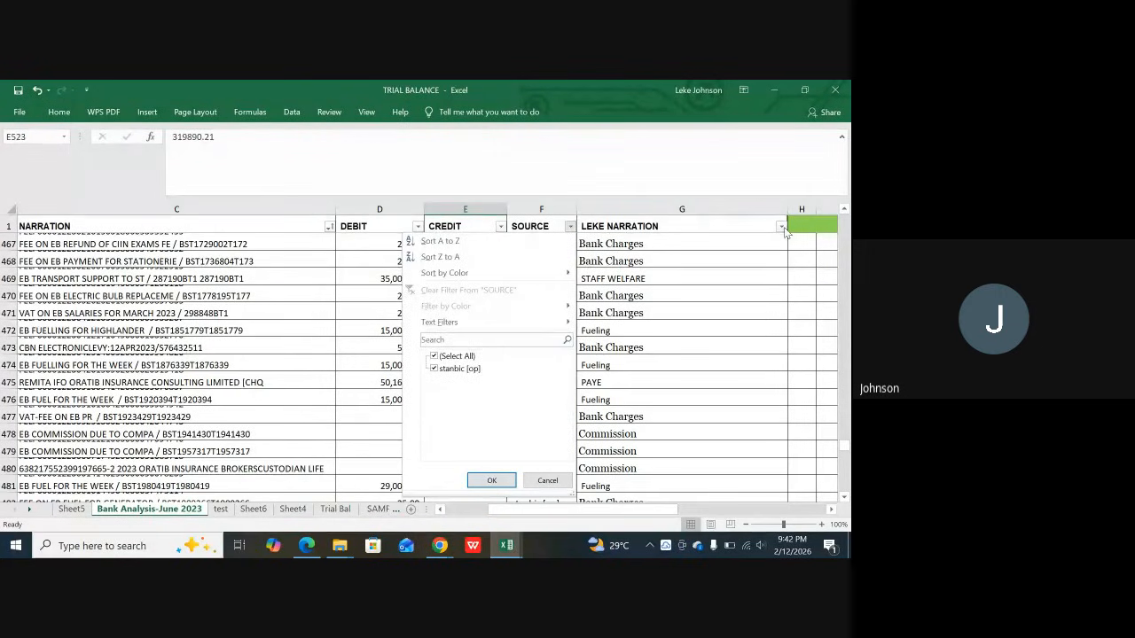
key("Escape")
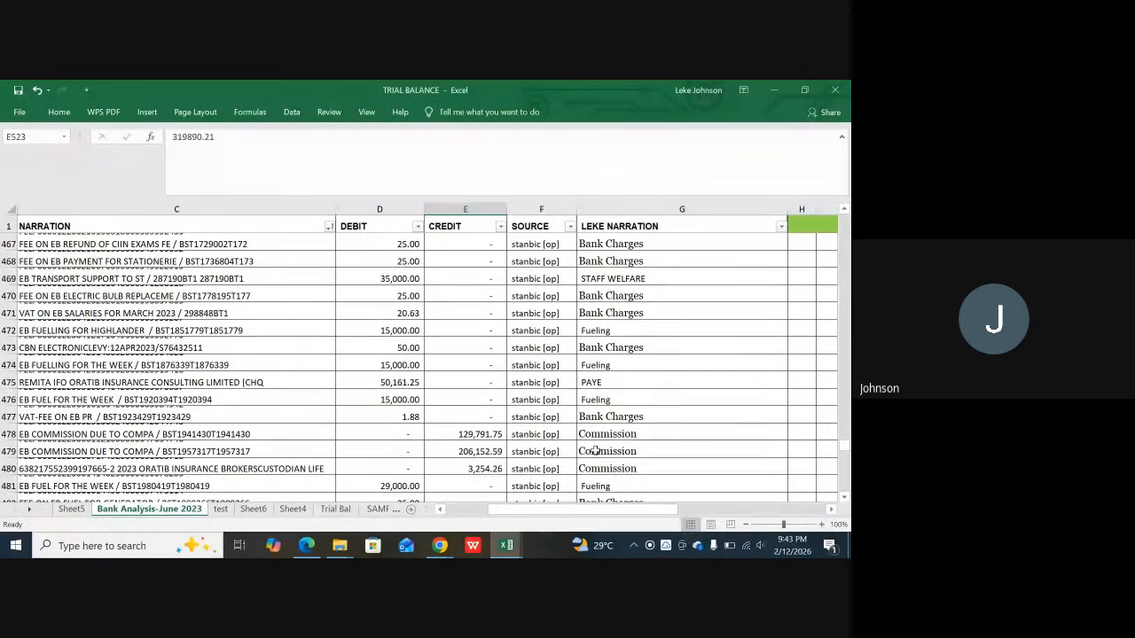
Step: Review the stanbic [op] entries and their LEKE NARRATION classifications down to the totals and JV entries
scroll(594, 451, "down", 3)
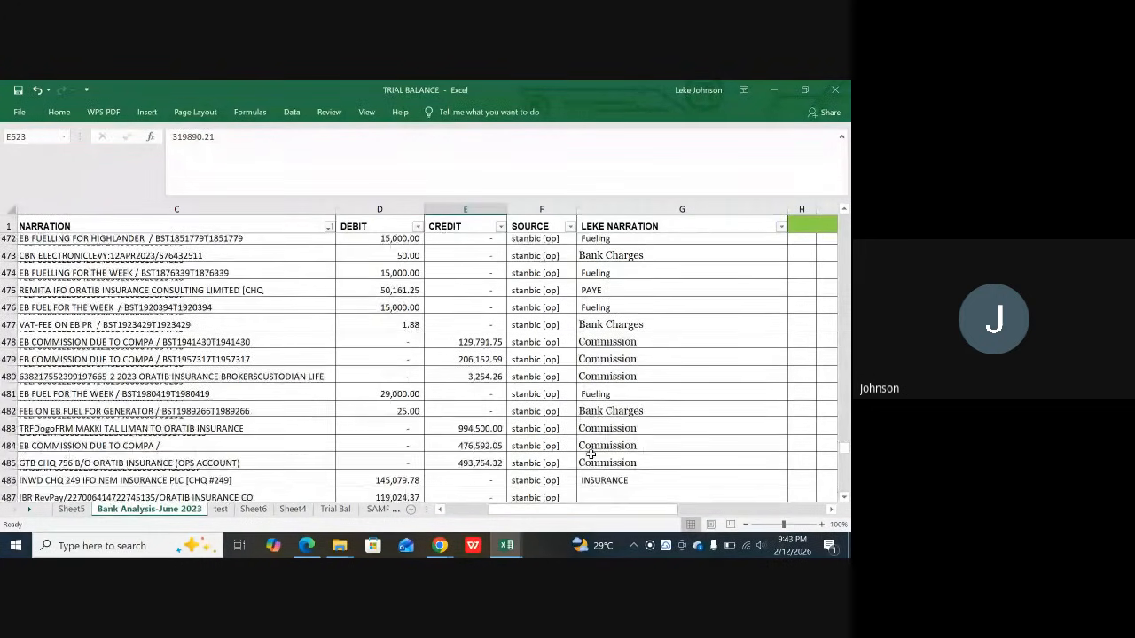
scroll(590, 454, "down", 1)
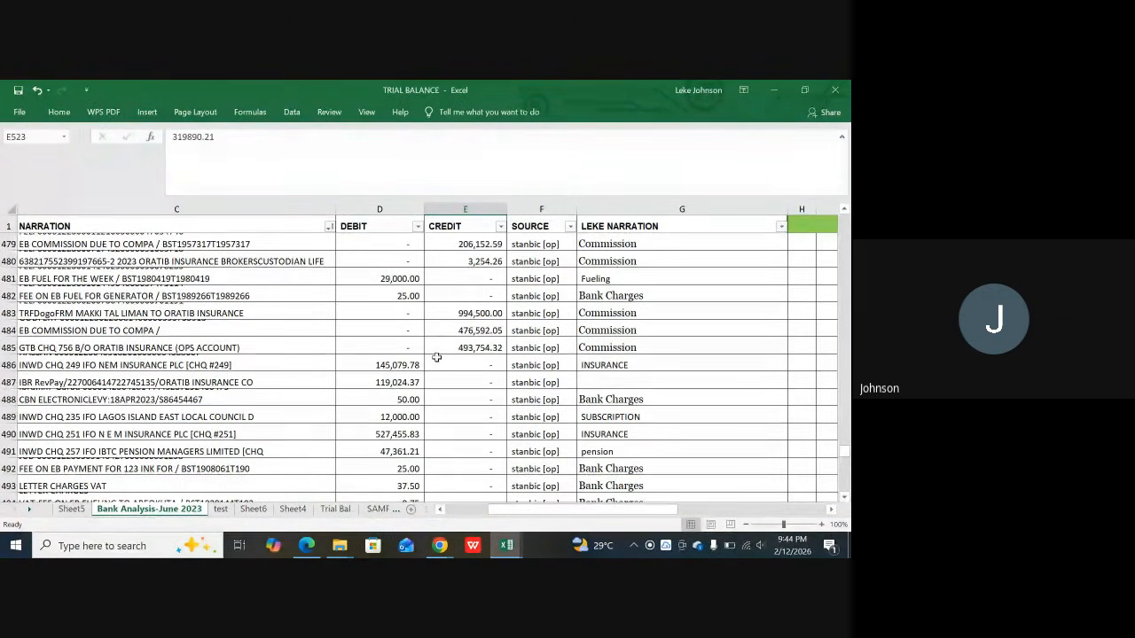
scroll(436, 357, "down", 1)
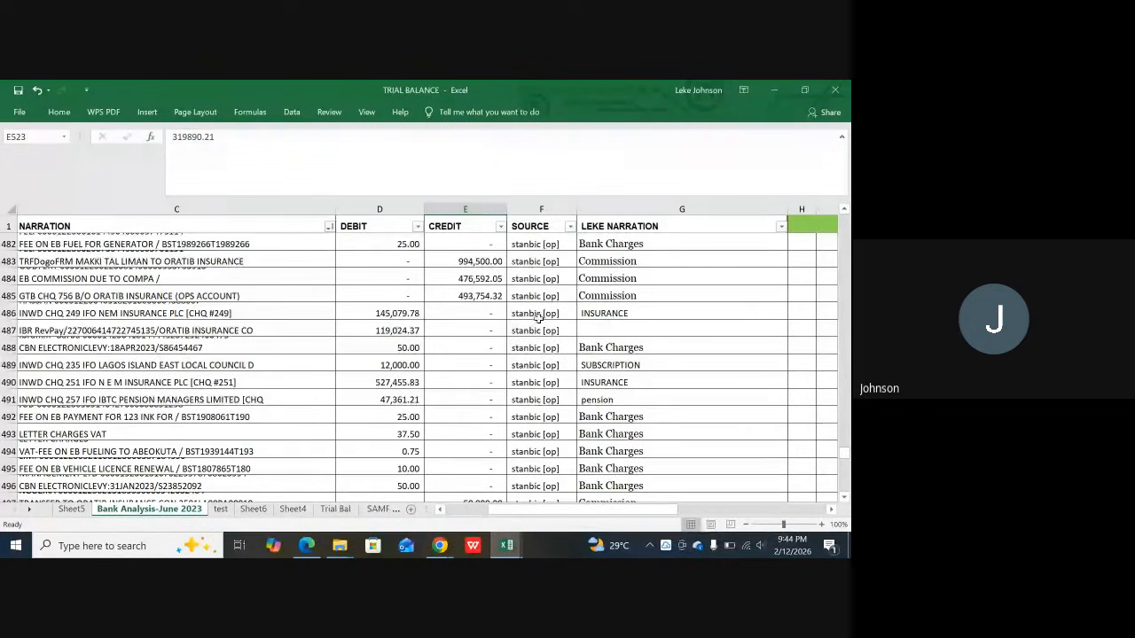
scroll(539, 318, "down", 1)
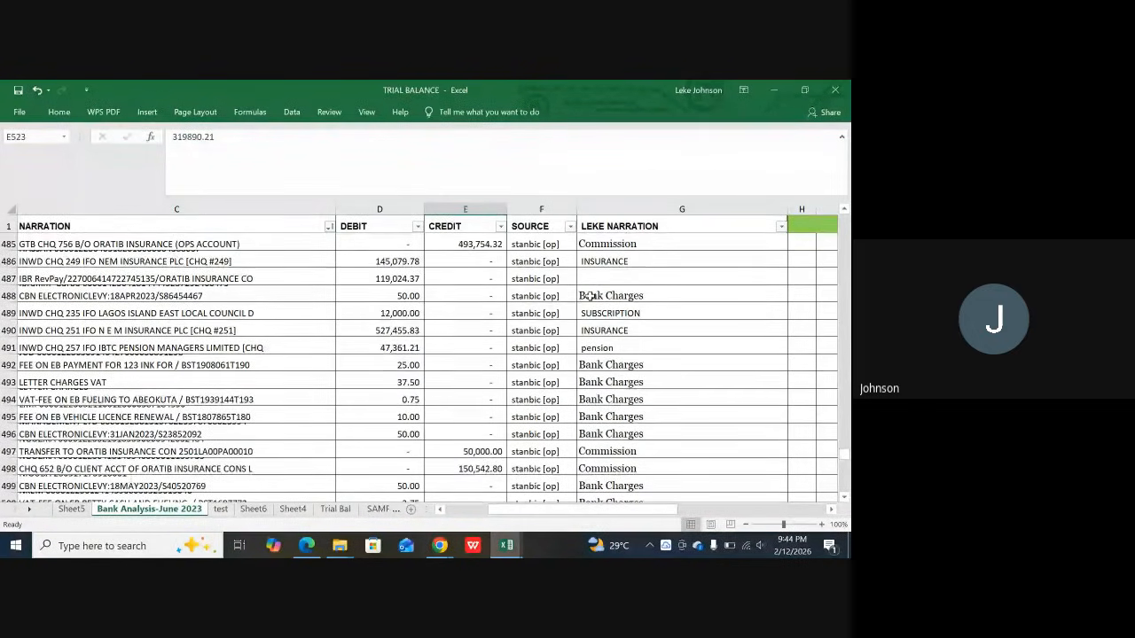
scroll(587, 299, "down", 20)
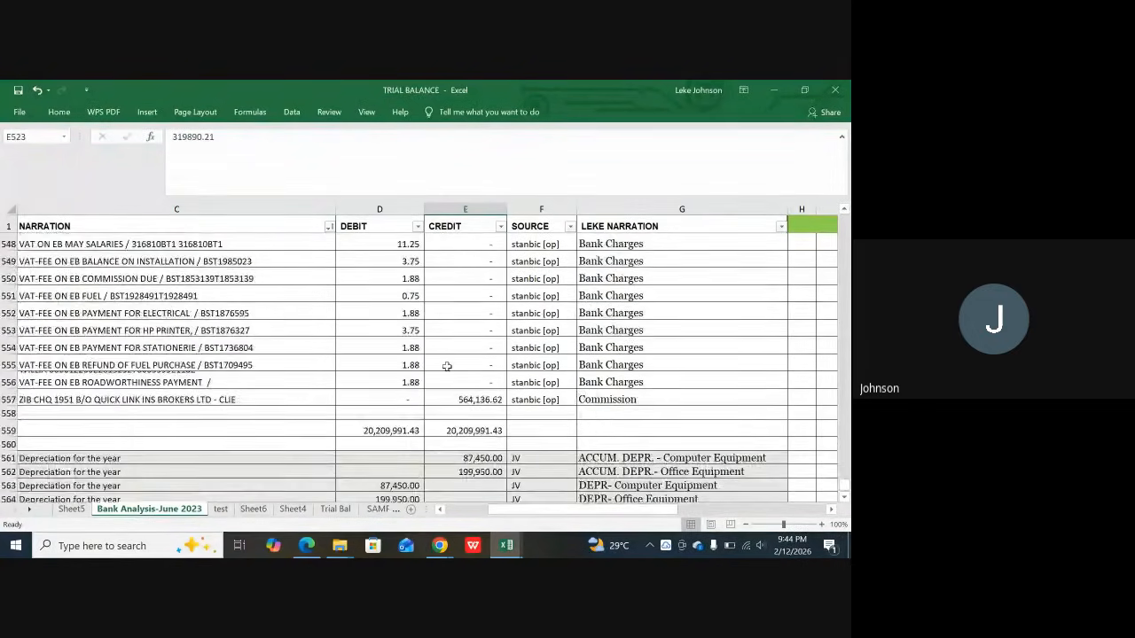
scroll(447, 366, "down", 6)
scroll(448, 367, "up", 5)
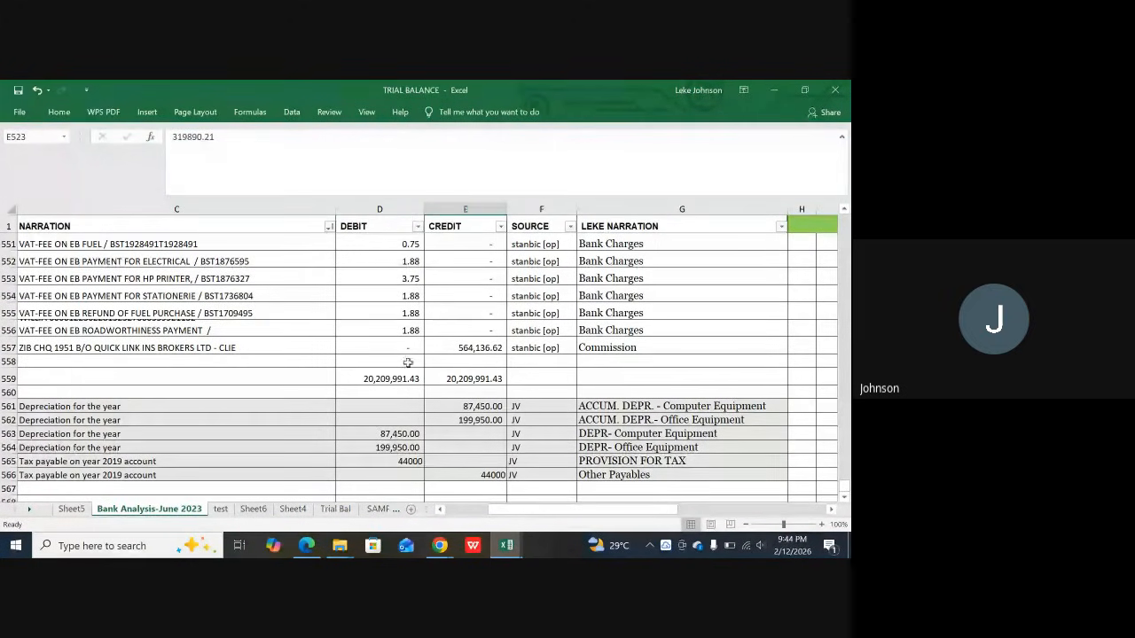
Step: Inspect the SUM formulas behind the debit and credit totals in row 559 and the last debit entry above them
left_click(470, 379)
left_click(359, 379)
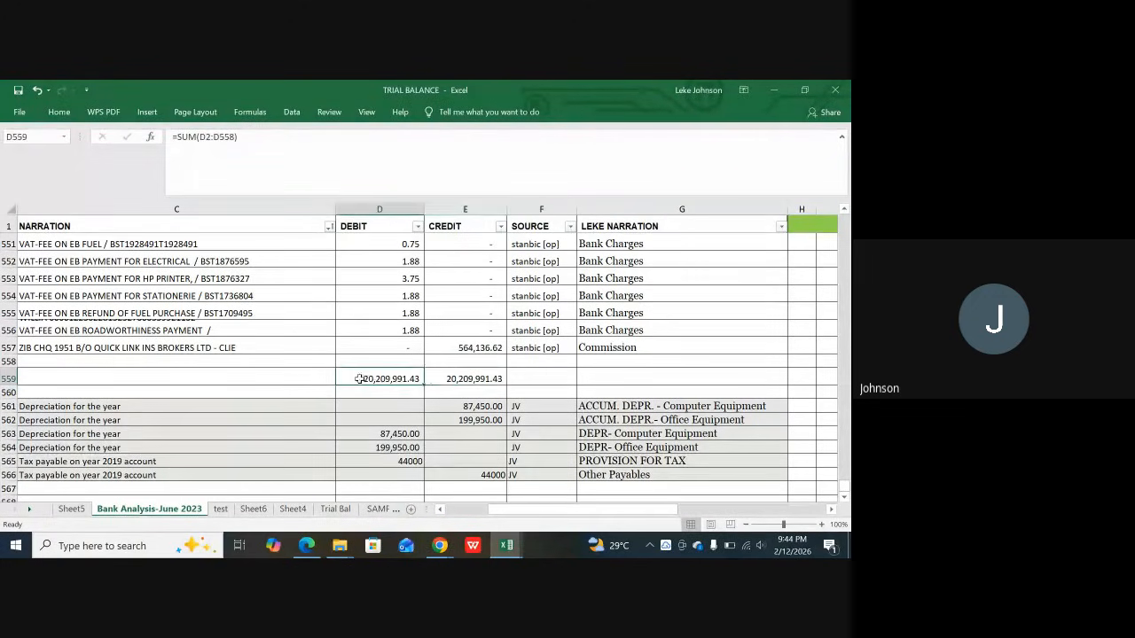
left_click(443, 378)
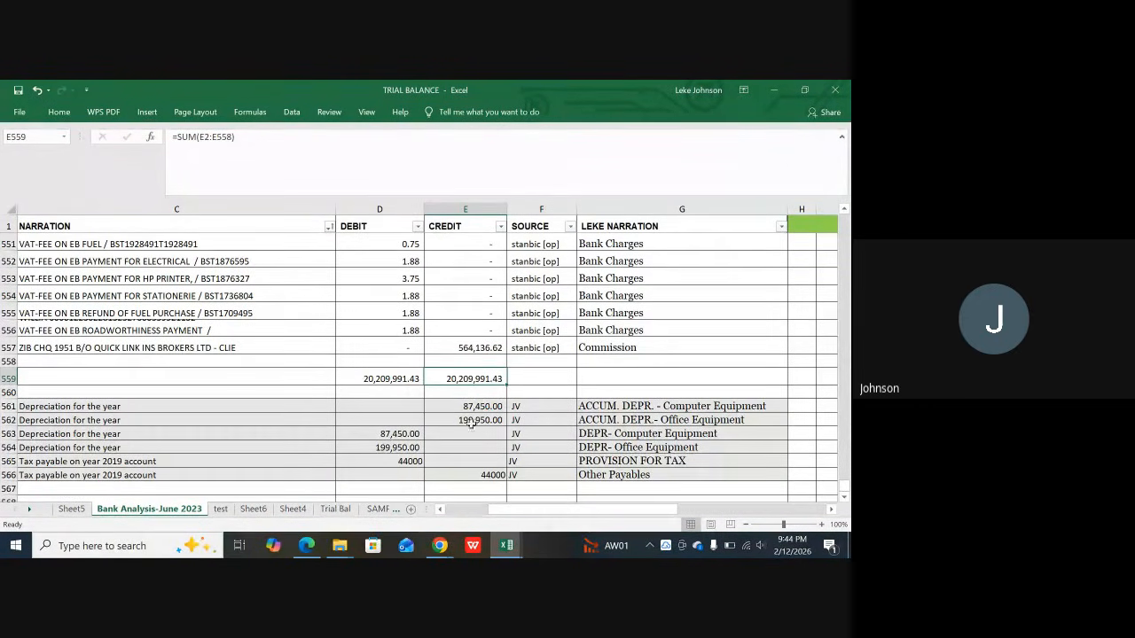
left_click(387, 351)
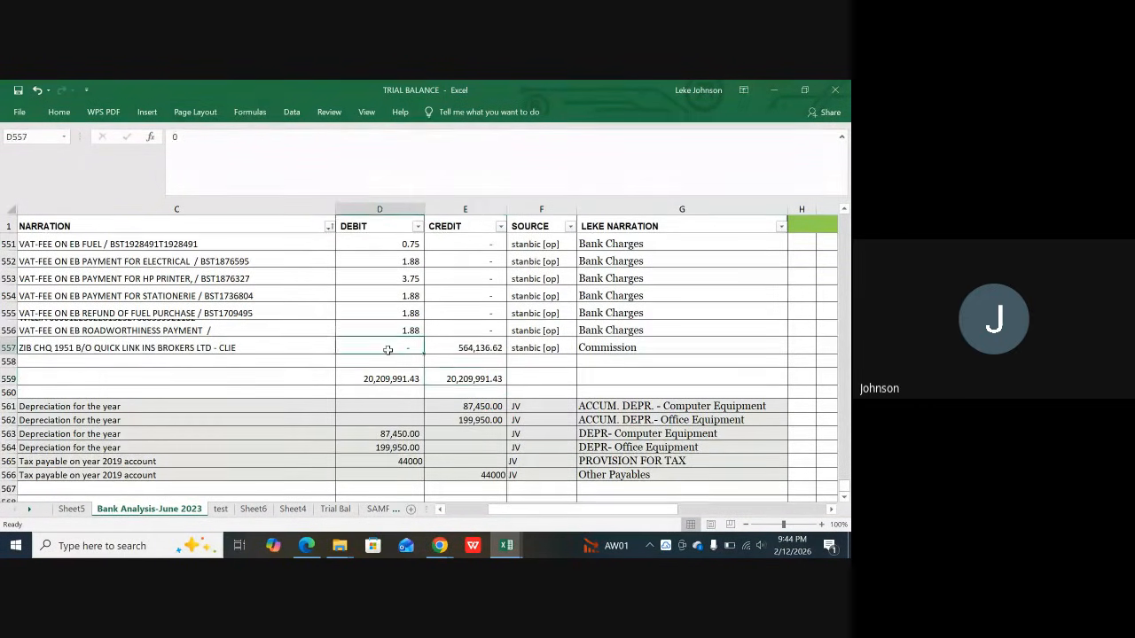
left_click(473, 379)
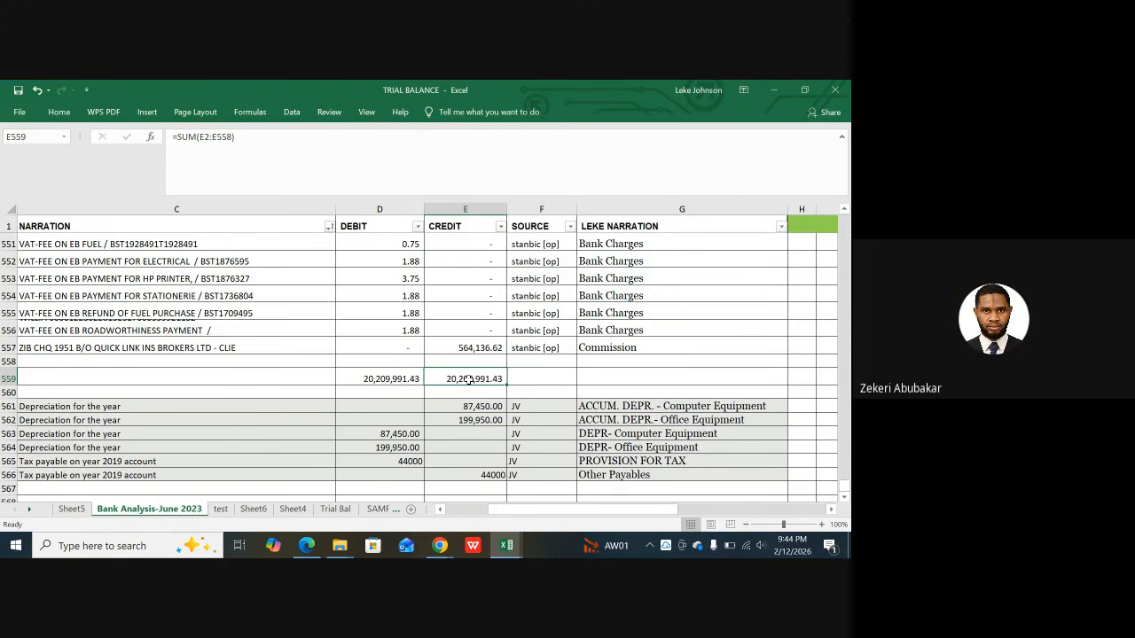
left_click(373, 347)
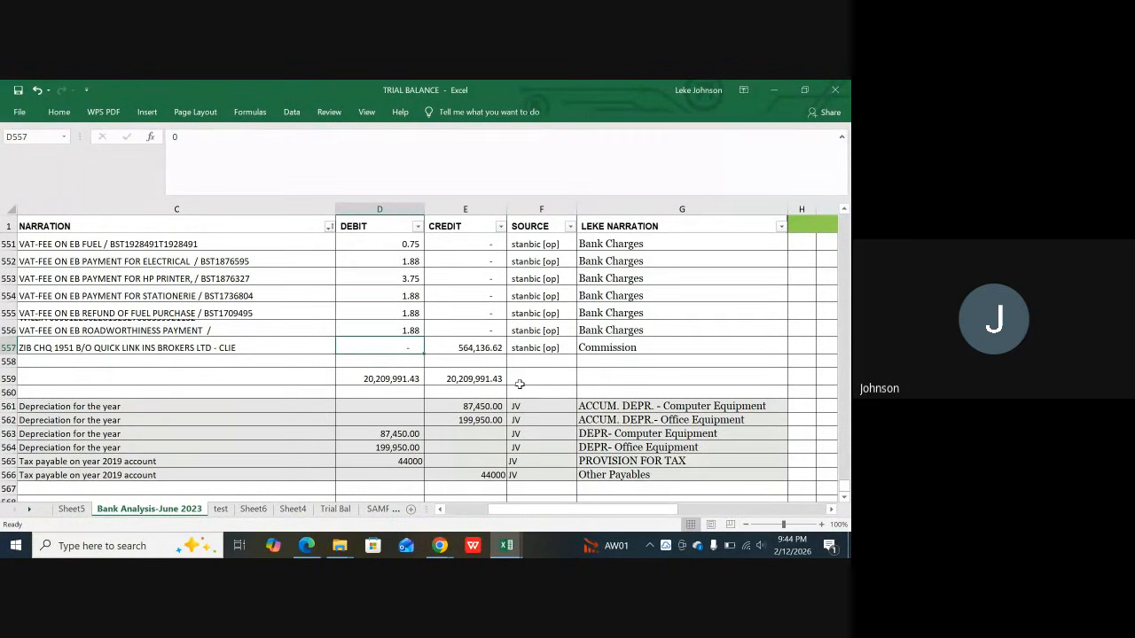
Step: Examine the depreciation and tax JV entries, and recheck the final bank transactions above the totals
scroll(519, 384, "down", 2)
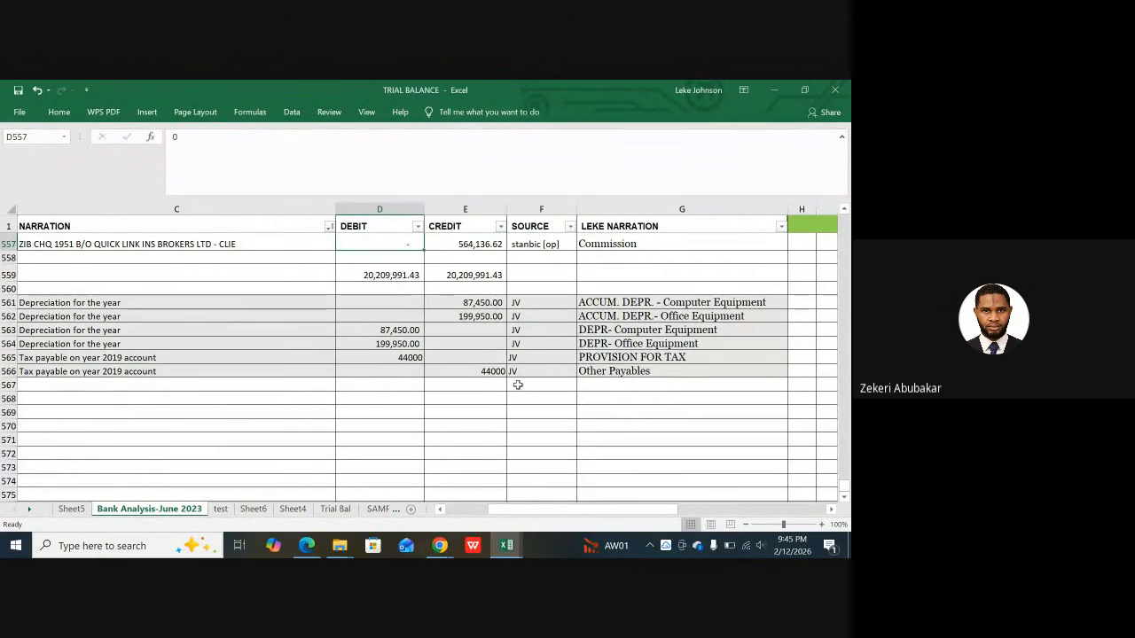
scroll(520, 384, "up", 1)
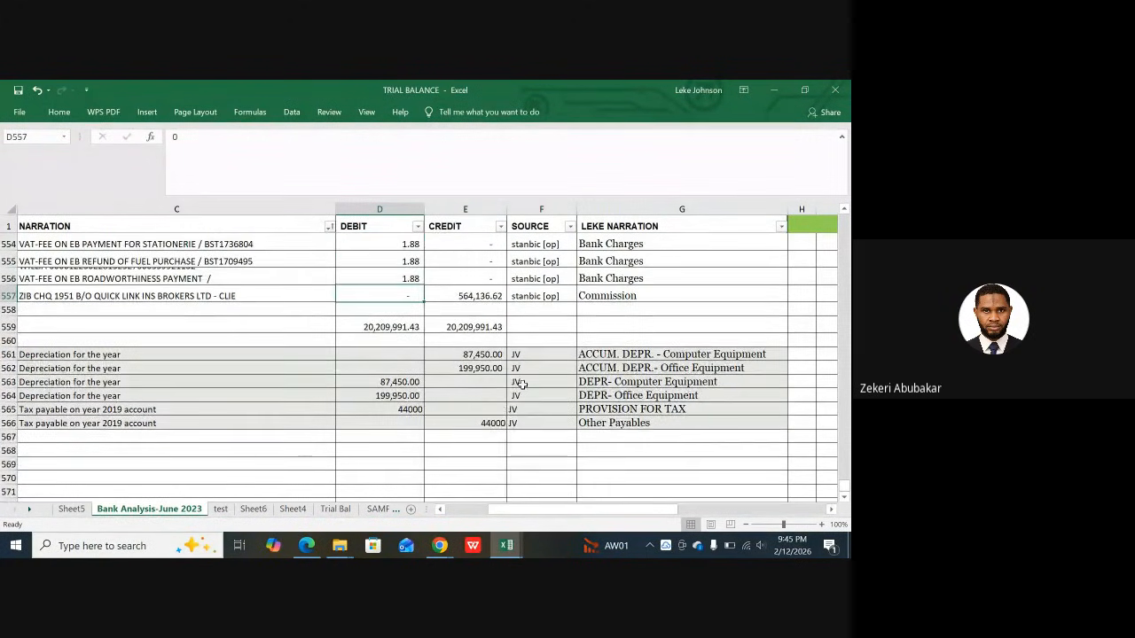
scroll(521, 384, "up", 2)
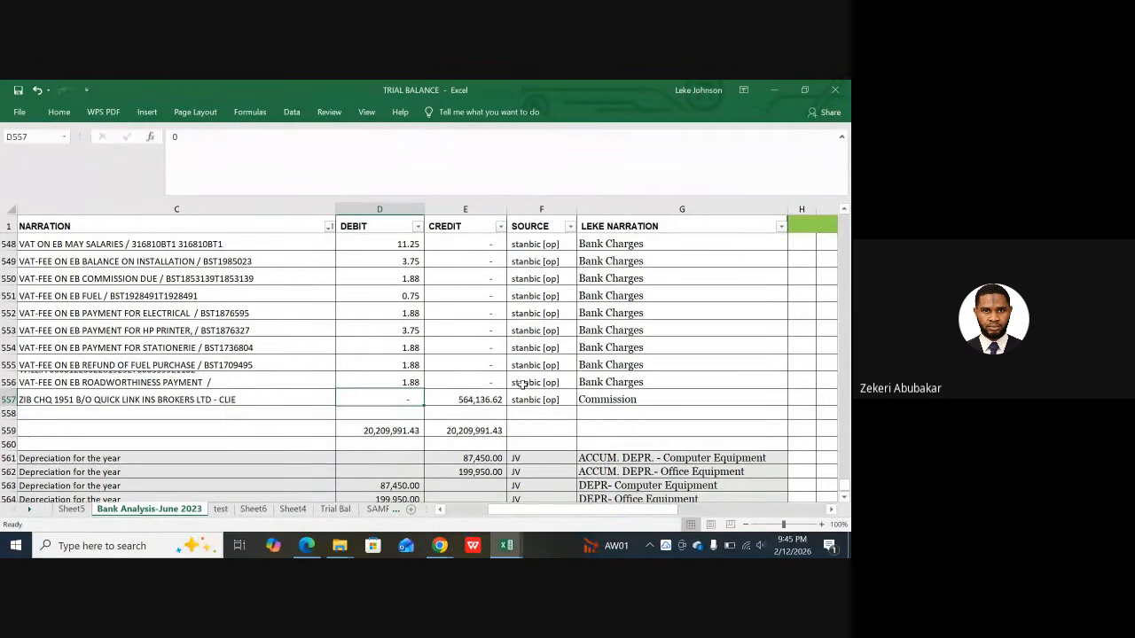
scroll(523, 383, "up", 5)
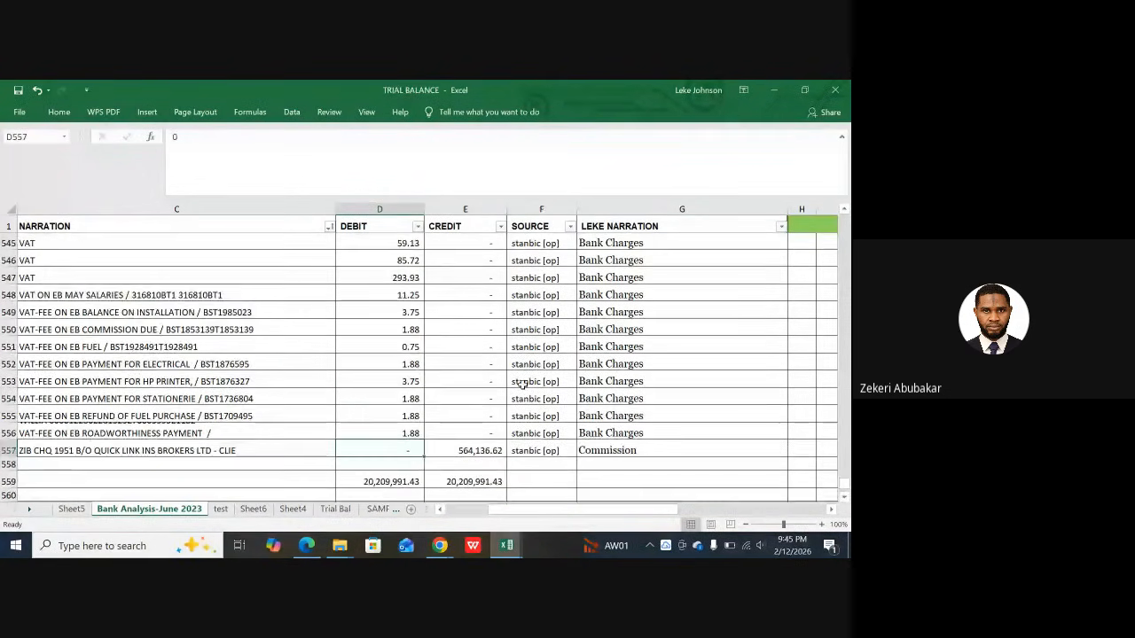
scroll(523, 383, "up", 10)
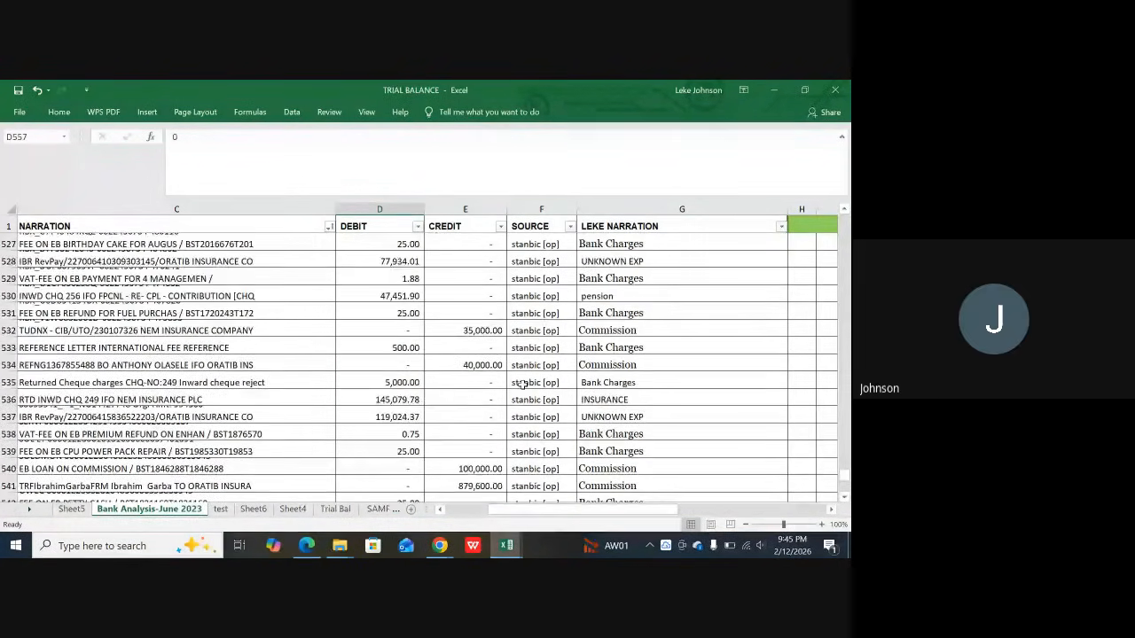
scroll(524, 383, "down", 10)
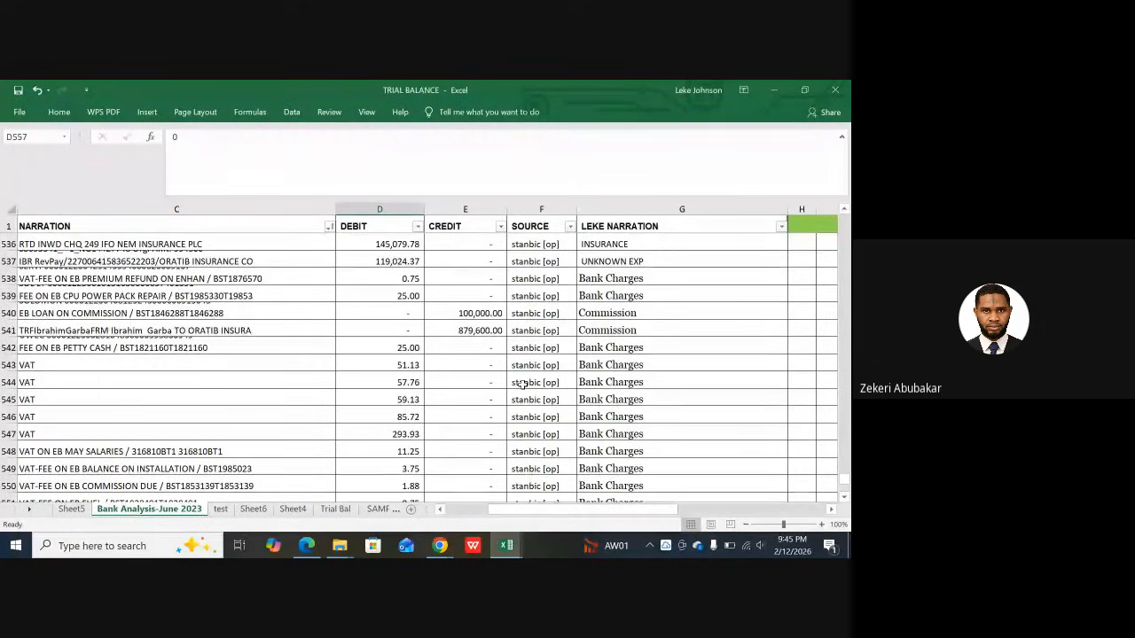
scroll(523, 383, "down", 2)
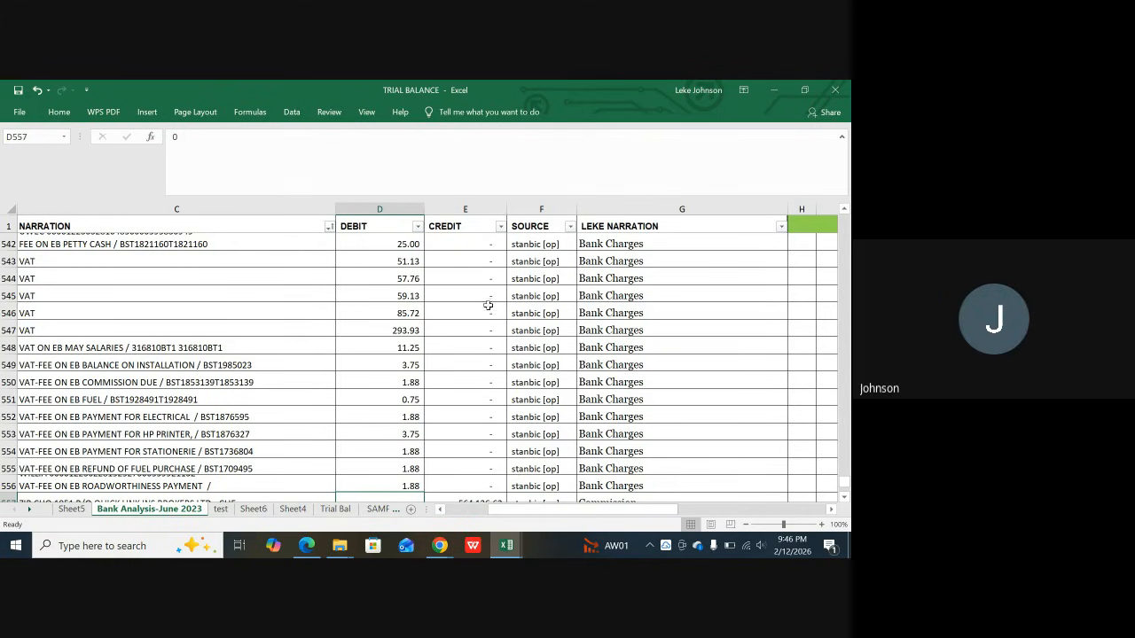
scroll(482, 405, "down", 1)
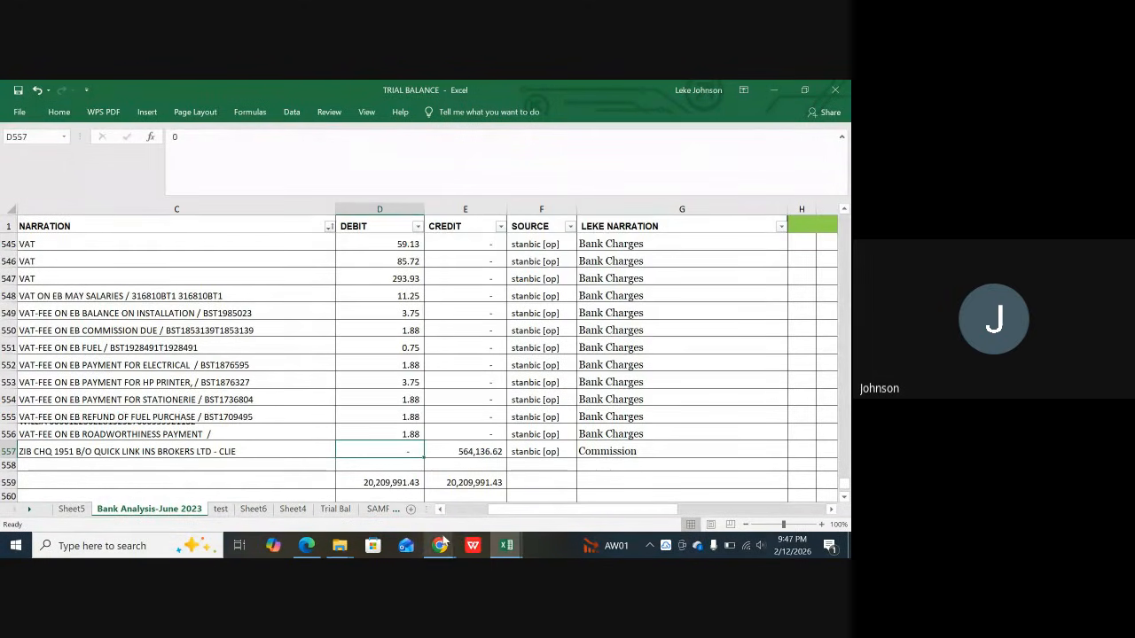
Step: Switch to the Google Meet call in Chrome and look through the call's additional options
mouse_move(440, 547)
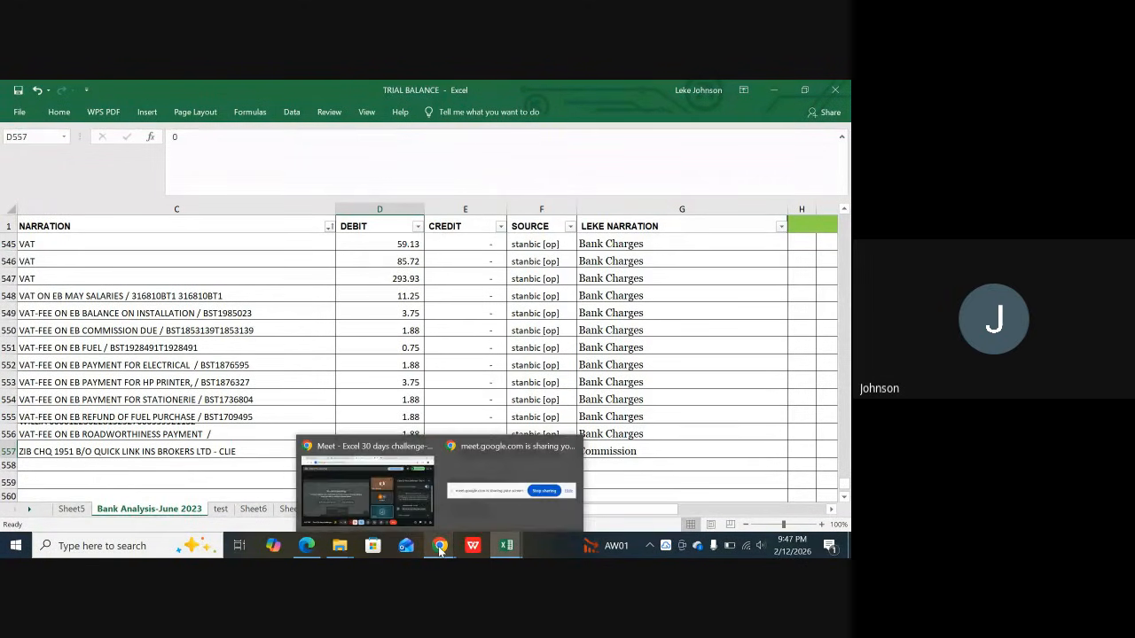
left_click(376, 499)
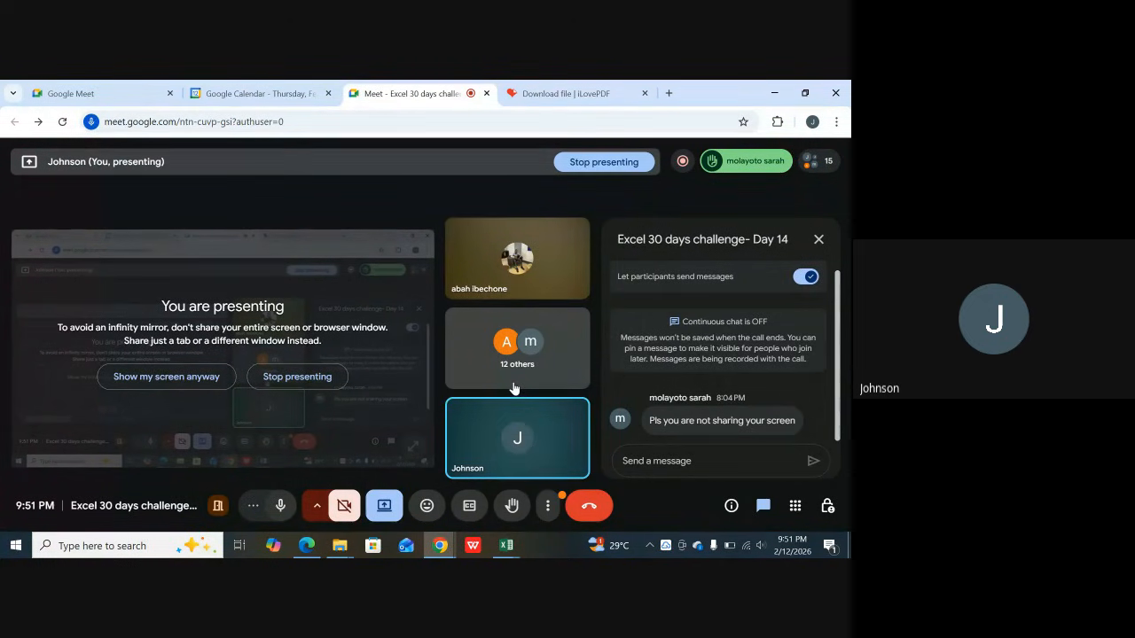
left_click(550, 505)
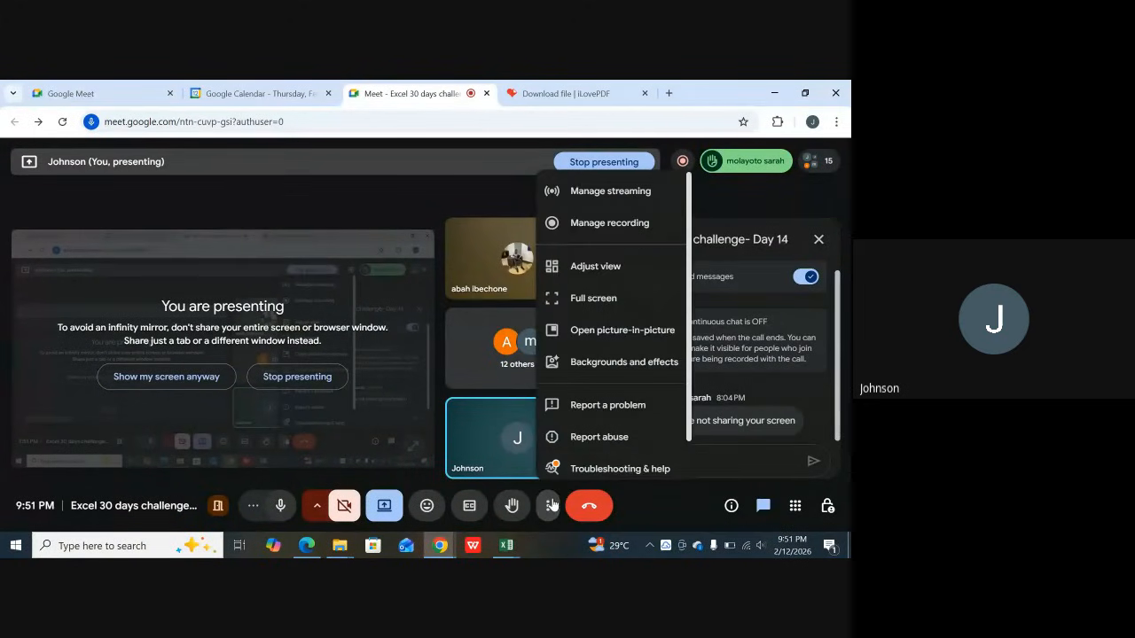
left_click(399, 388)
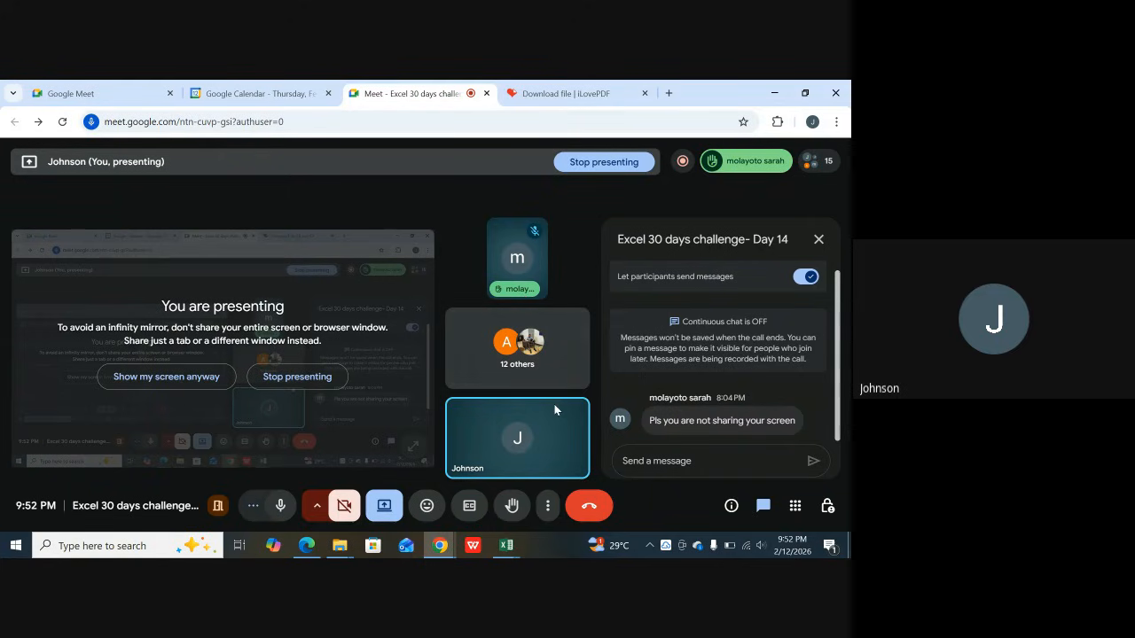
Step: Open the meeting's recording controls and request to stop the recording
mouse_move(554, 403)
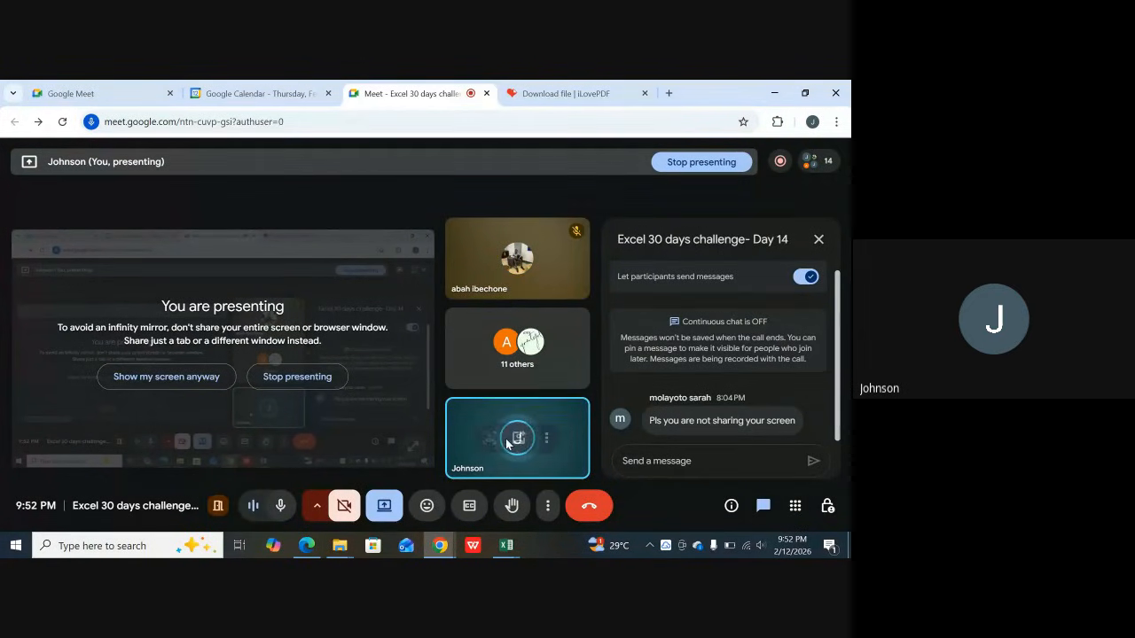
left_click(779, 164)
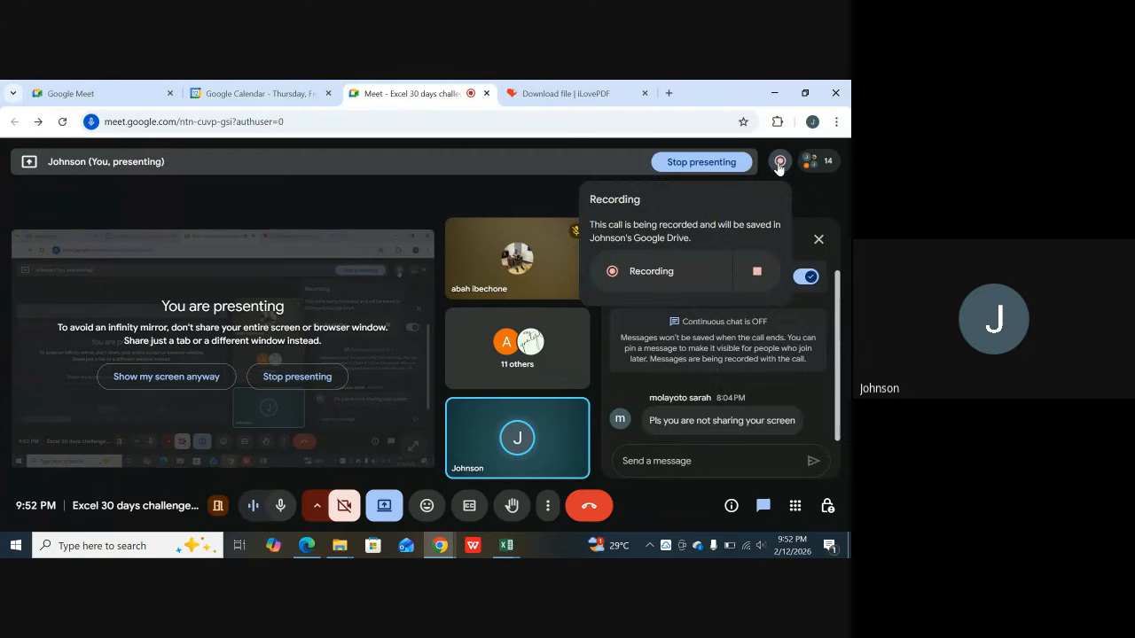
left_click(779, 164)
left_click(778, 164)
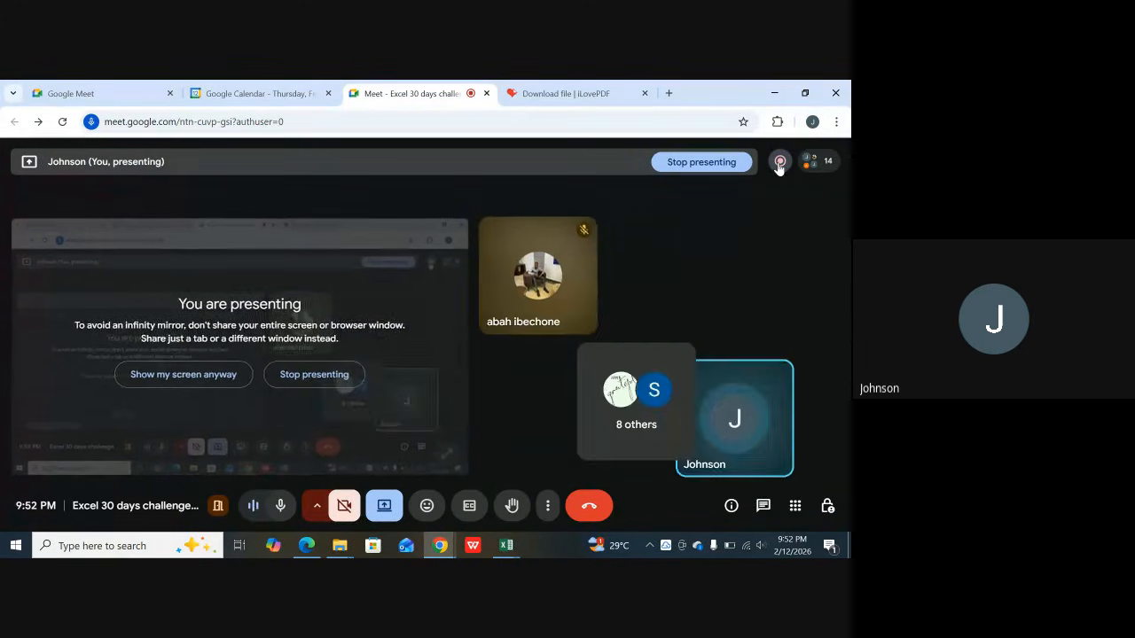
left_click(779, 163)
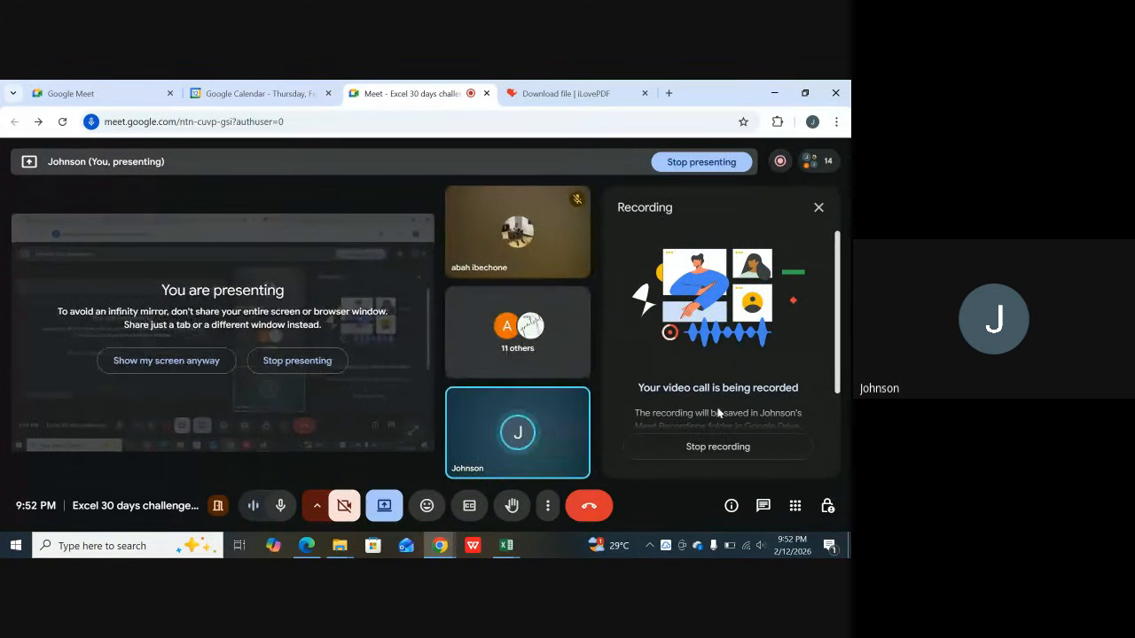
left_click(706, 447)
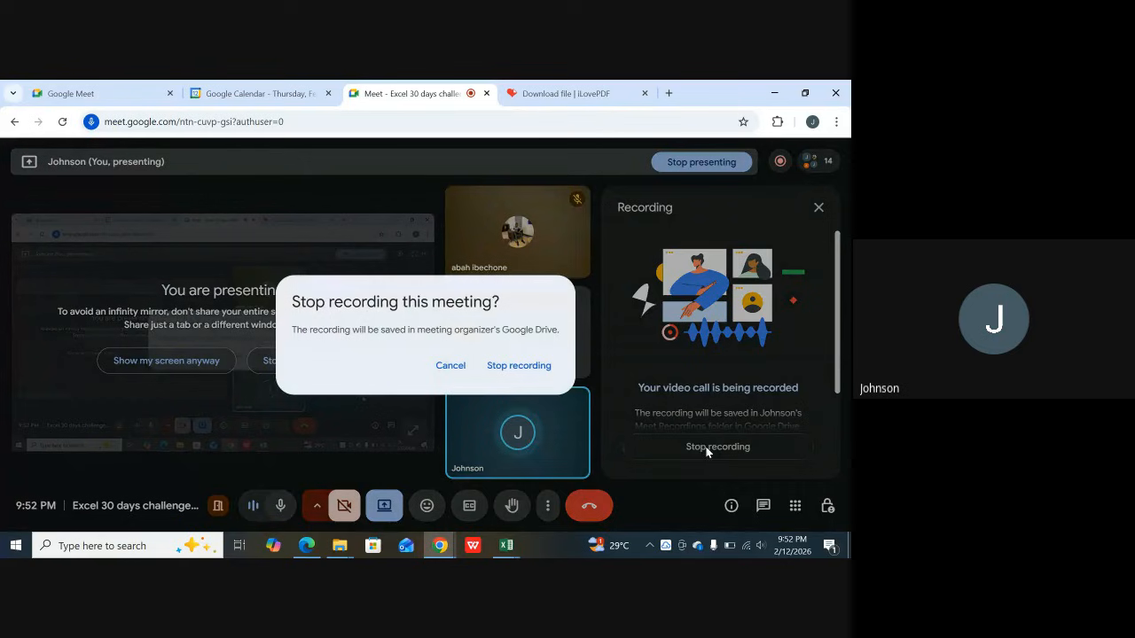